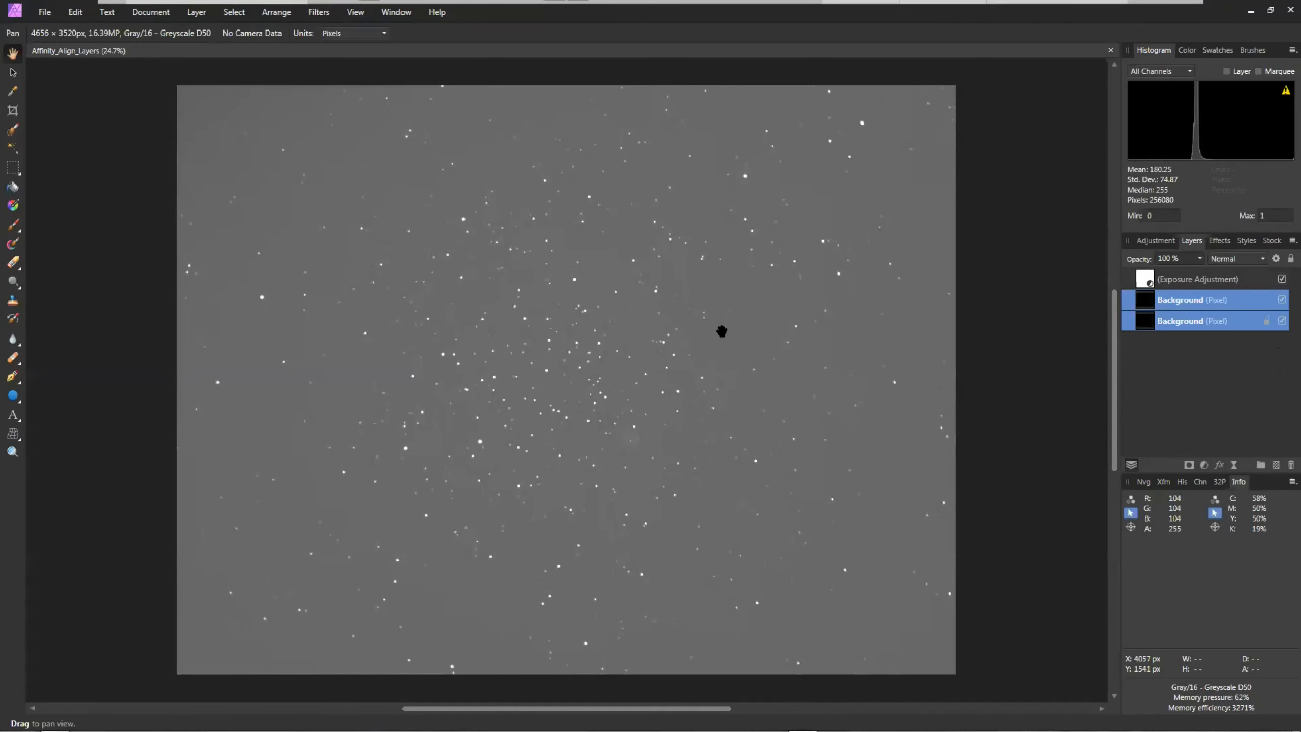
Compare star positions between the two Background layers by toggling the upper layer's visibility.
scroll(562, 419, "up", 3)
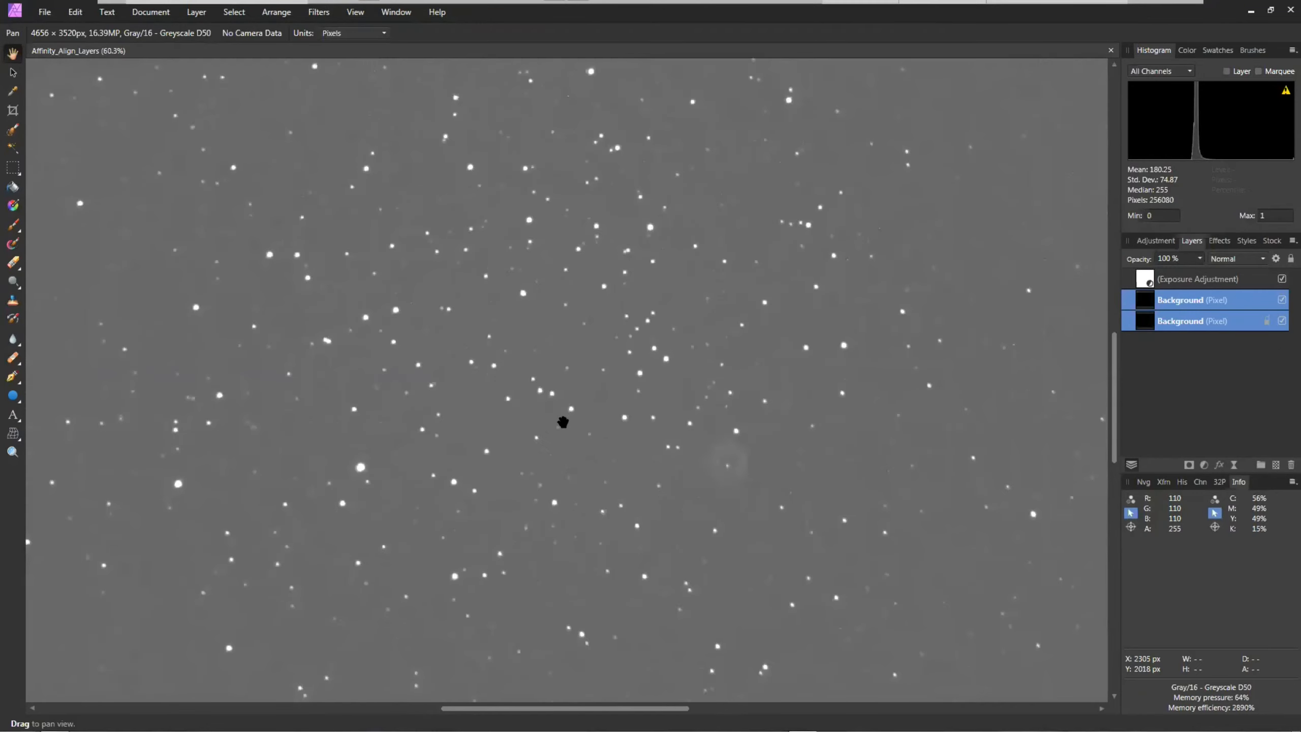
scroll(564, 422, "up", 2)
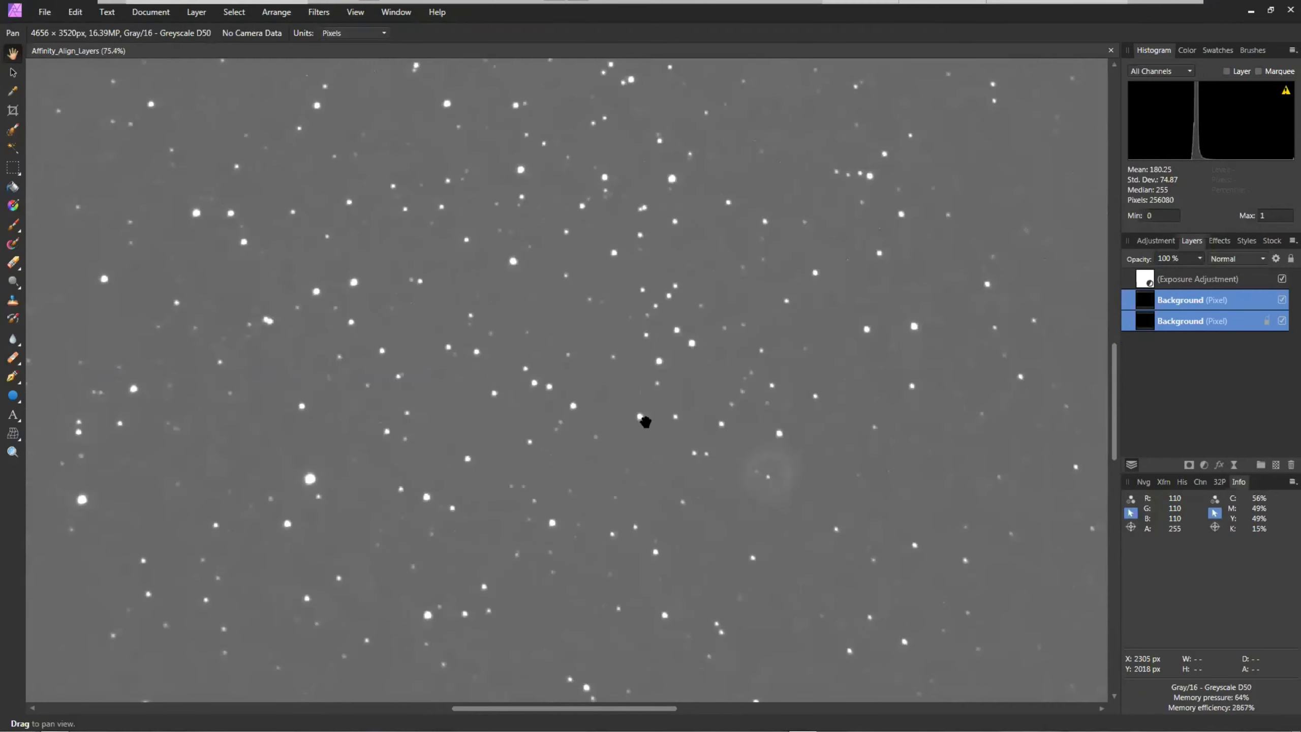
left_click(1279, 300)
left_click(1280, 319)
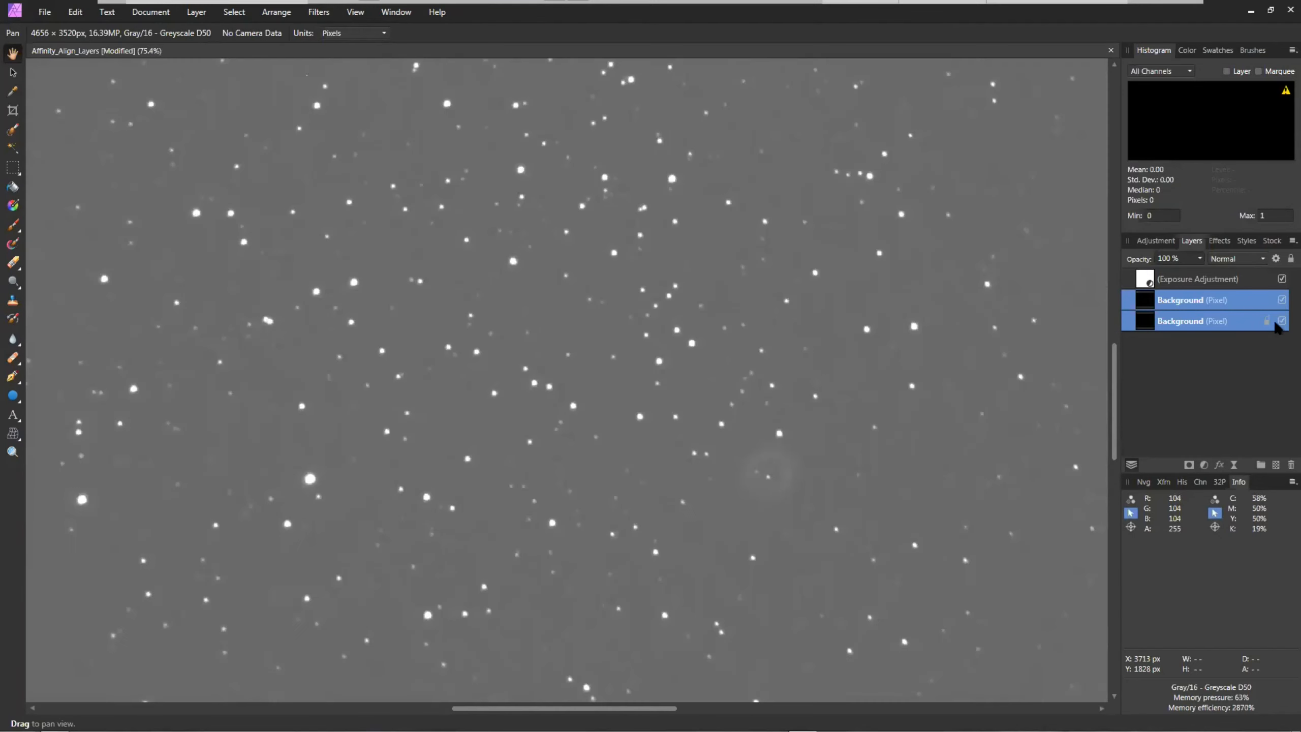
left_click(1239, 326)
left_click(1281, 300)
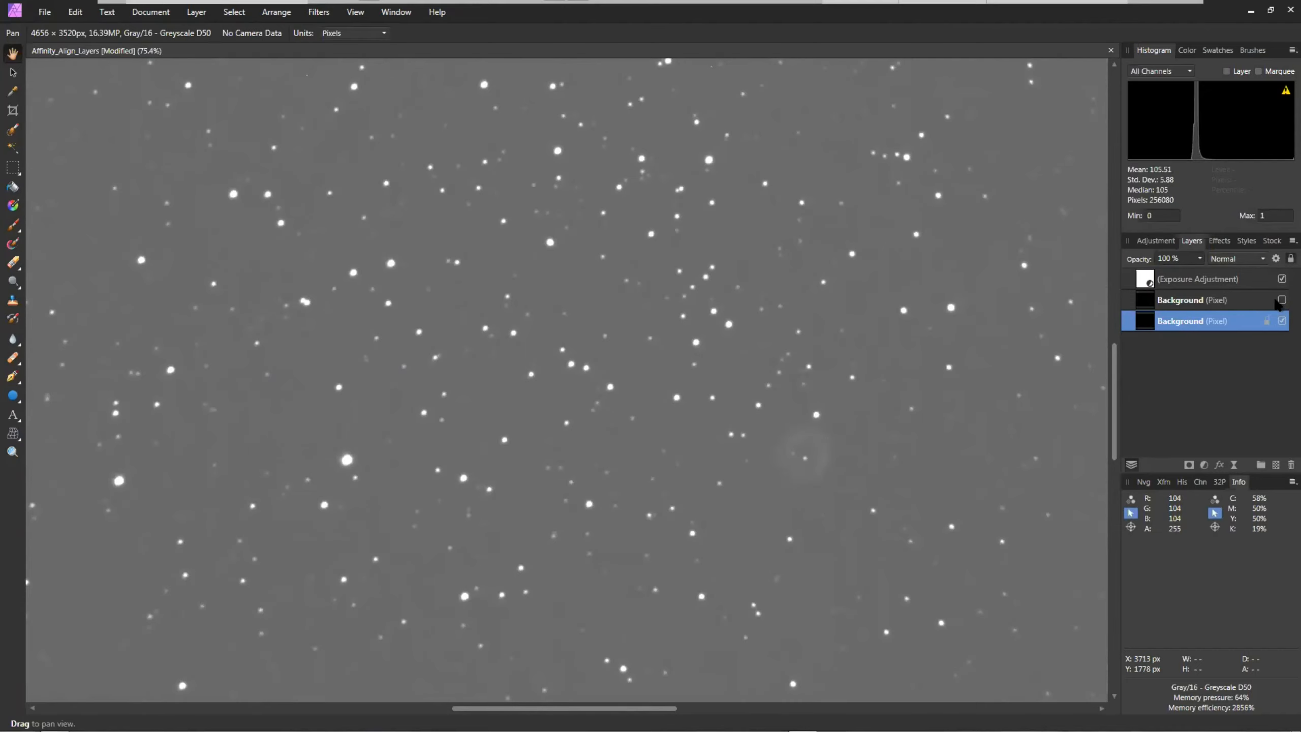
left_click(1281, 299)
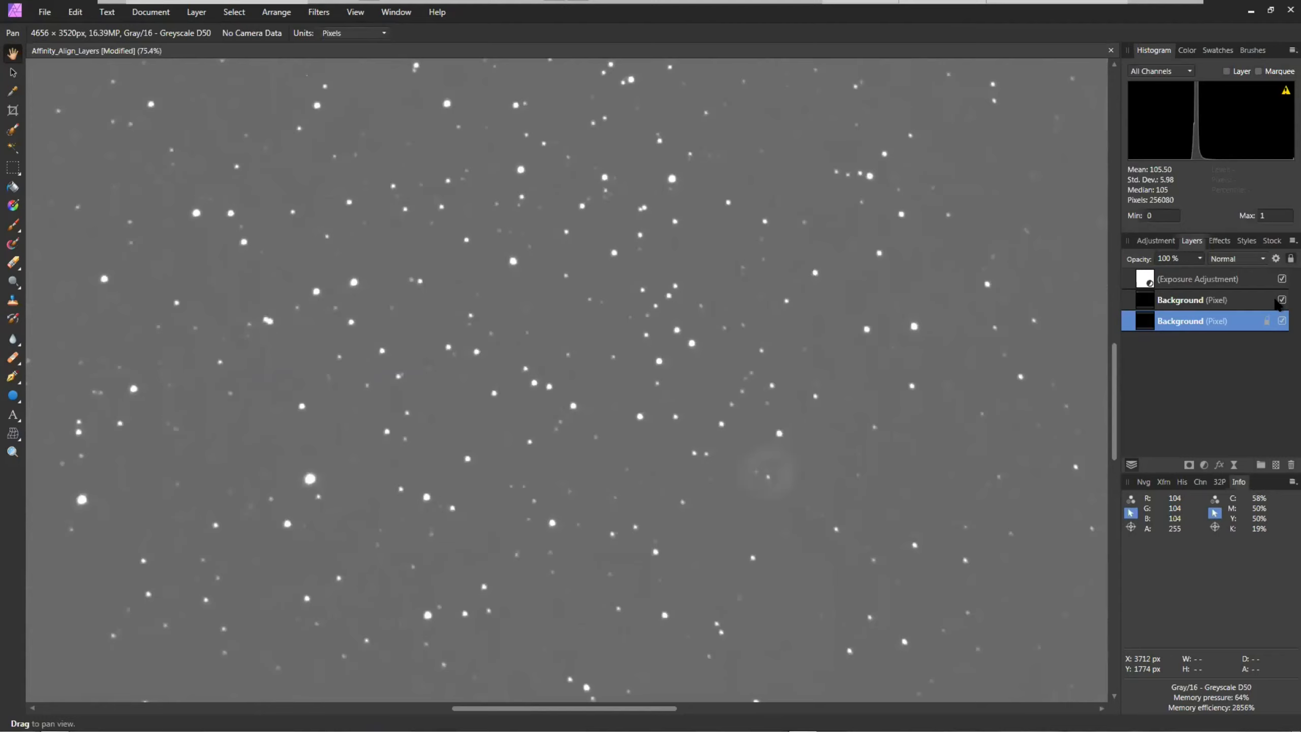
left_click(1282, 300)
left_click(1281, 300)
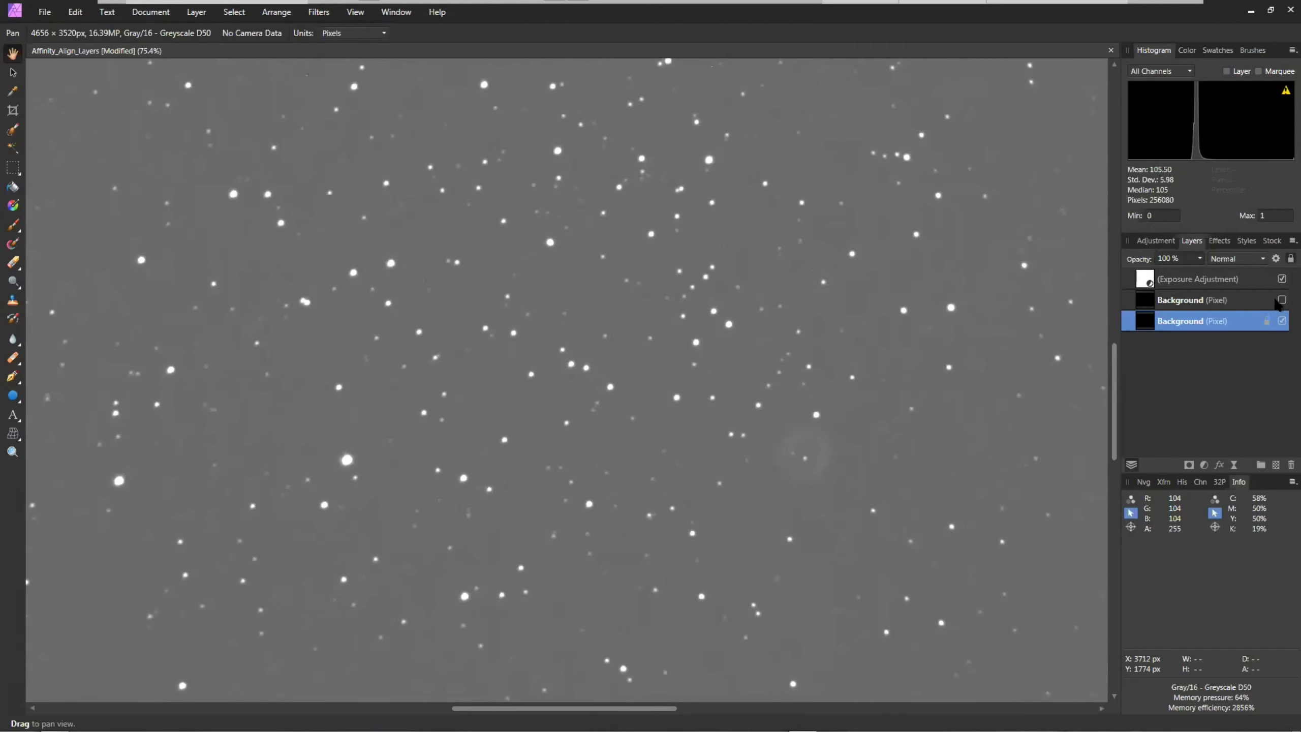
left_click(1281, 300)
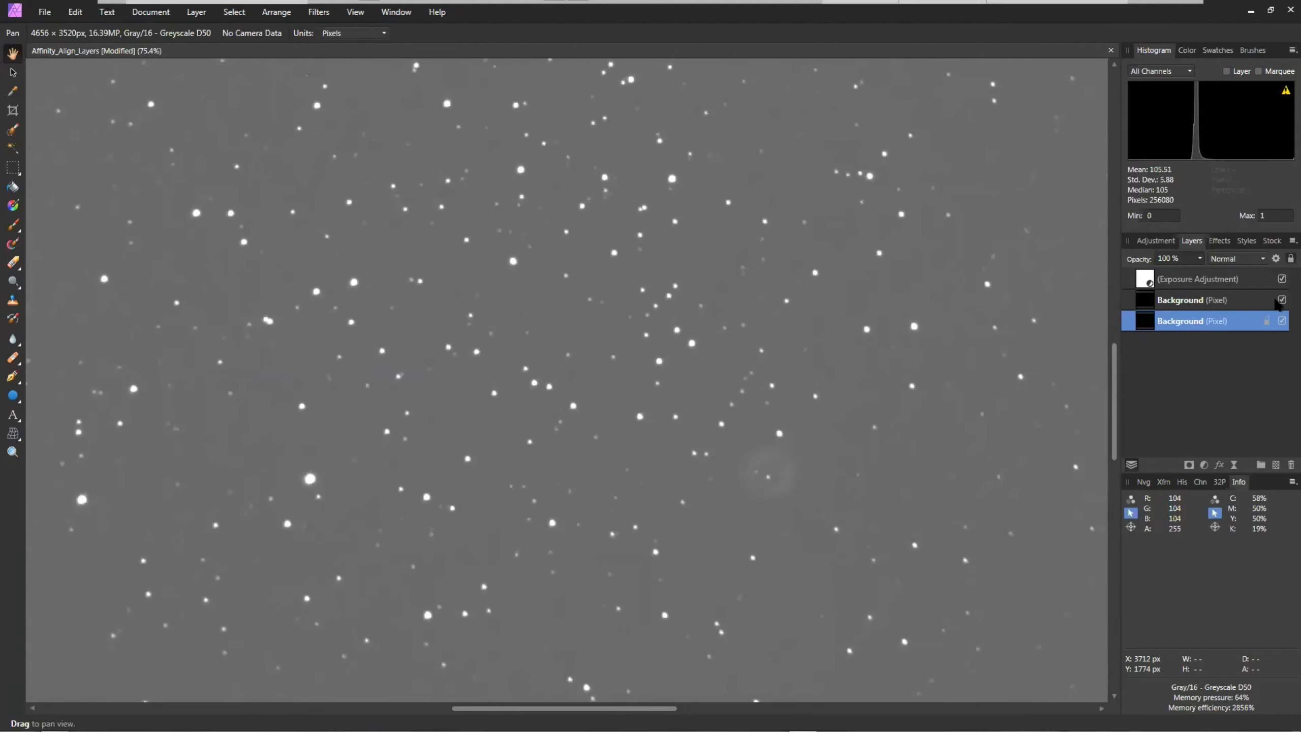
Select both Background pixel layers and align them by stars.
left_click(1224, 307, "shift")
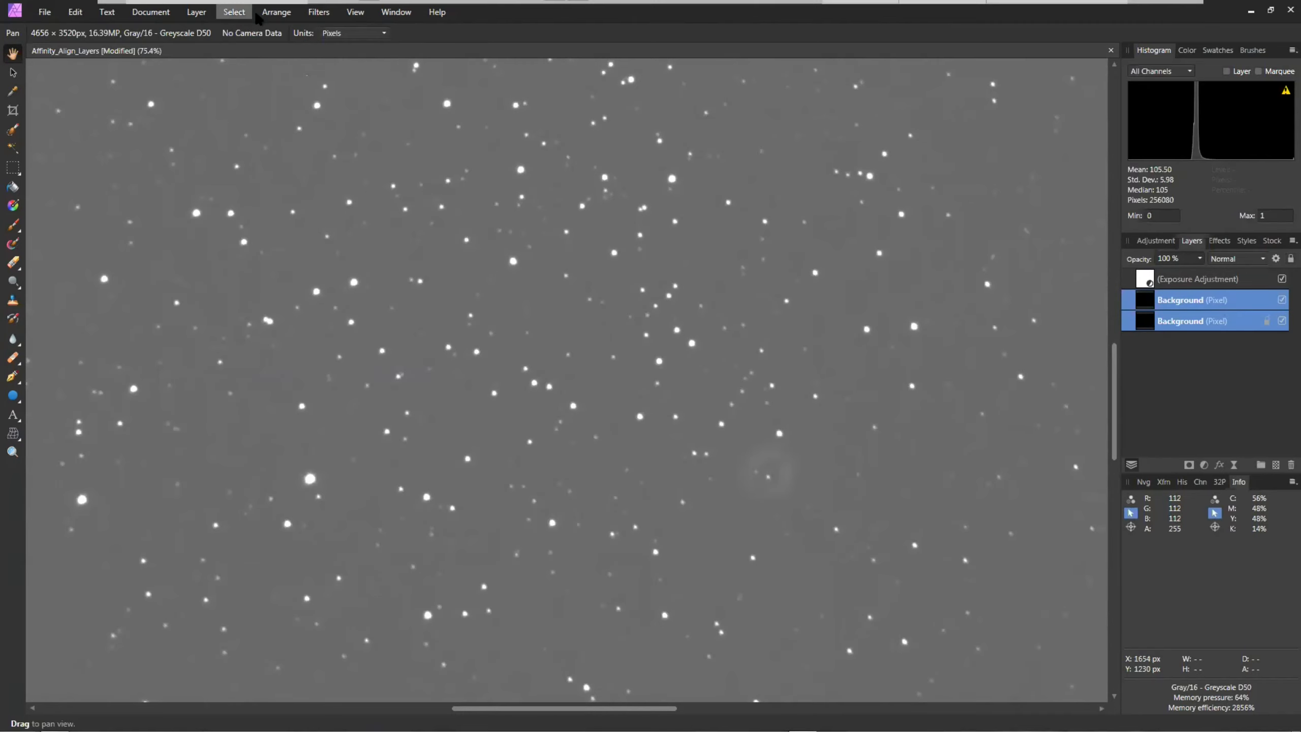
left_click(280, 14)
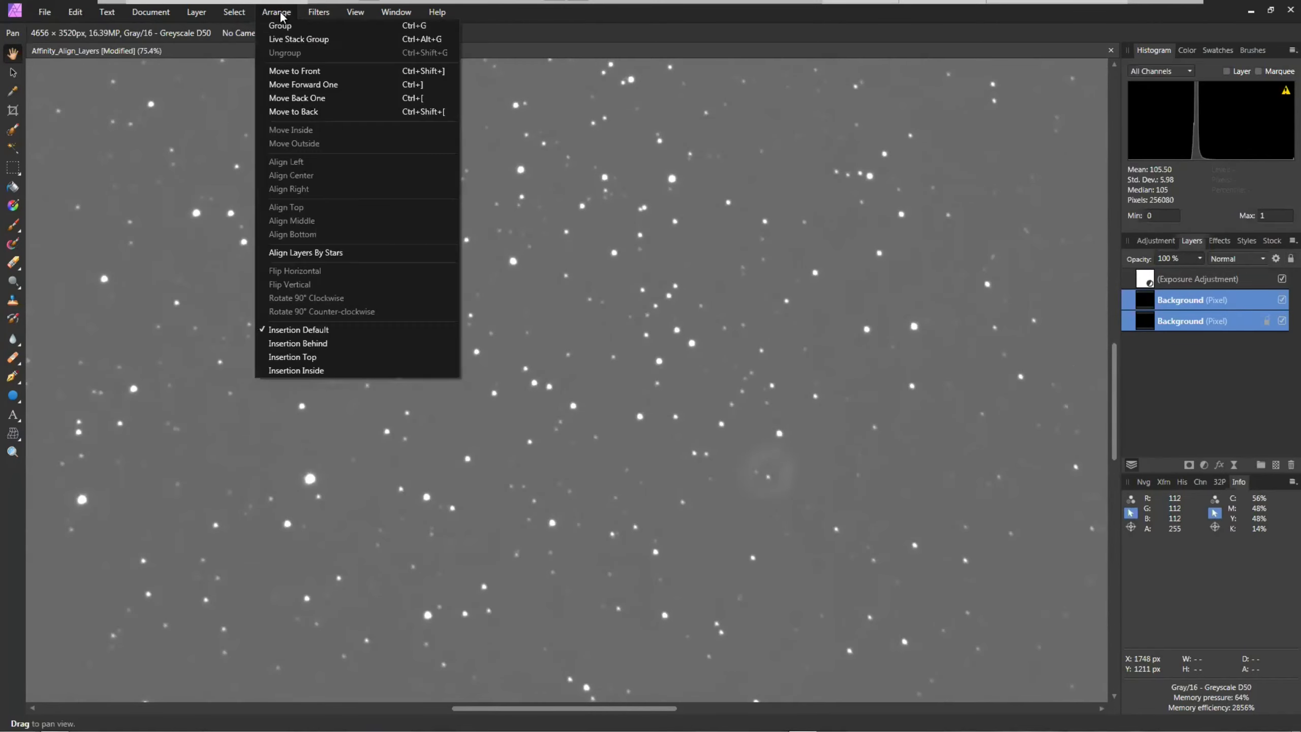
left_click(343, 253)
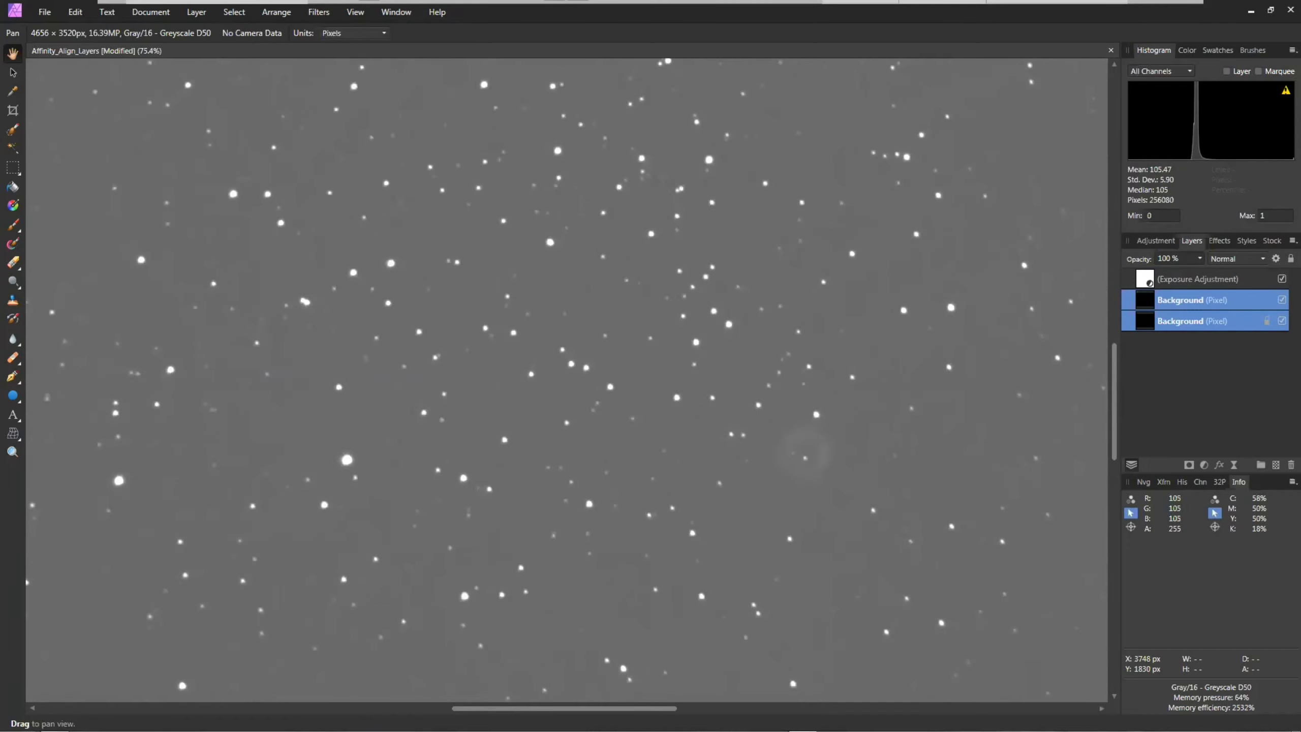
Check the star alignment at high magnification by repeatedly hiding and showing the upper Background layer.
left_click(1234, 306)
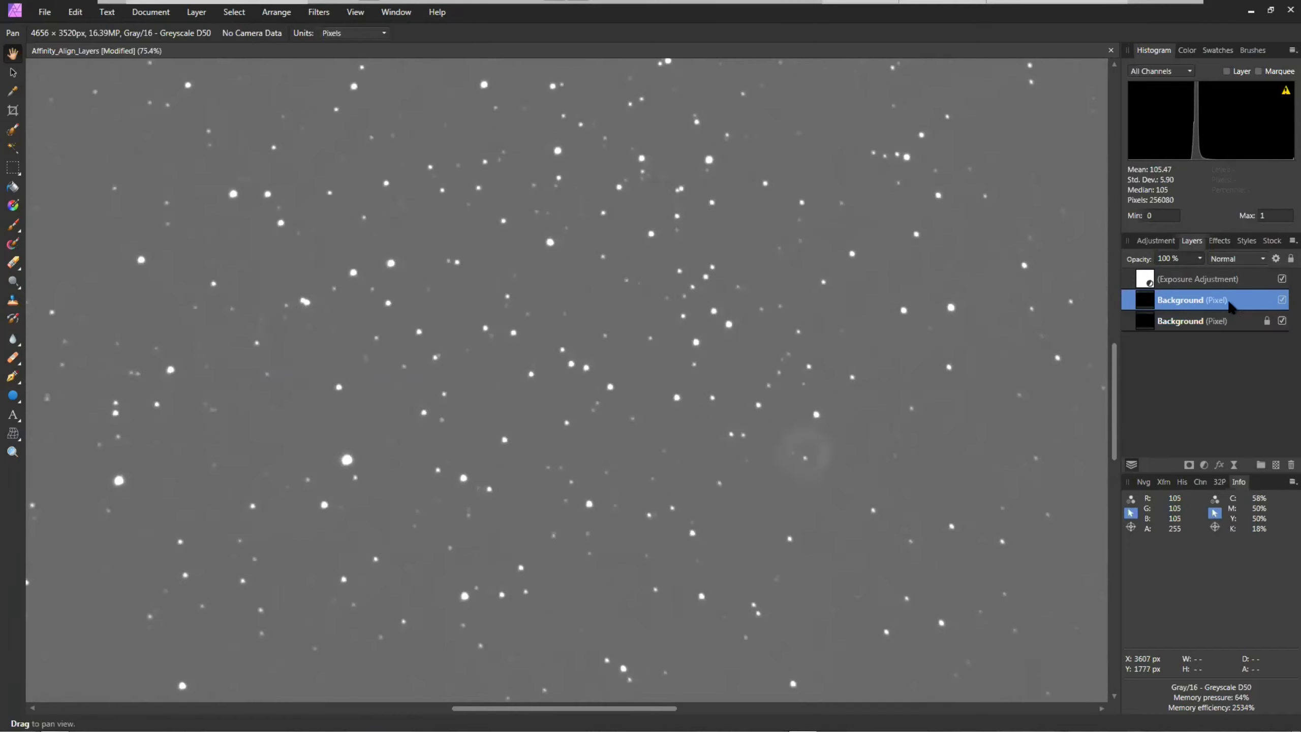
left_click(1278, 302)
left_click(1278, 301)
scroll(609, 388, "up", 10)
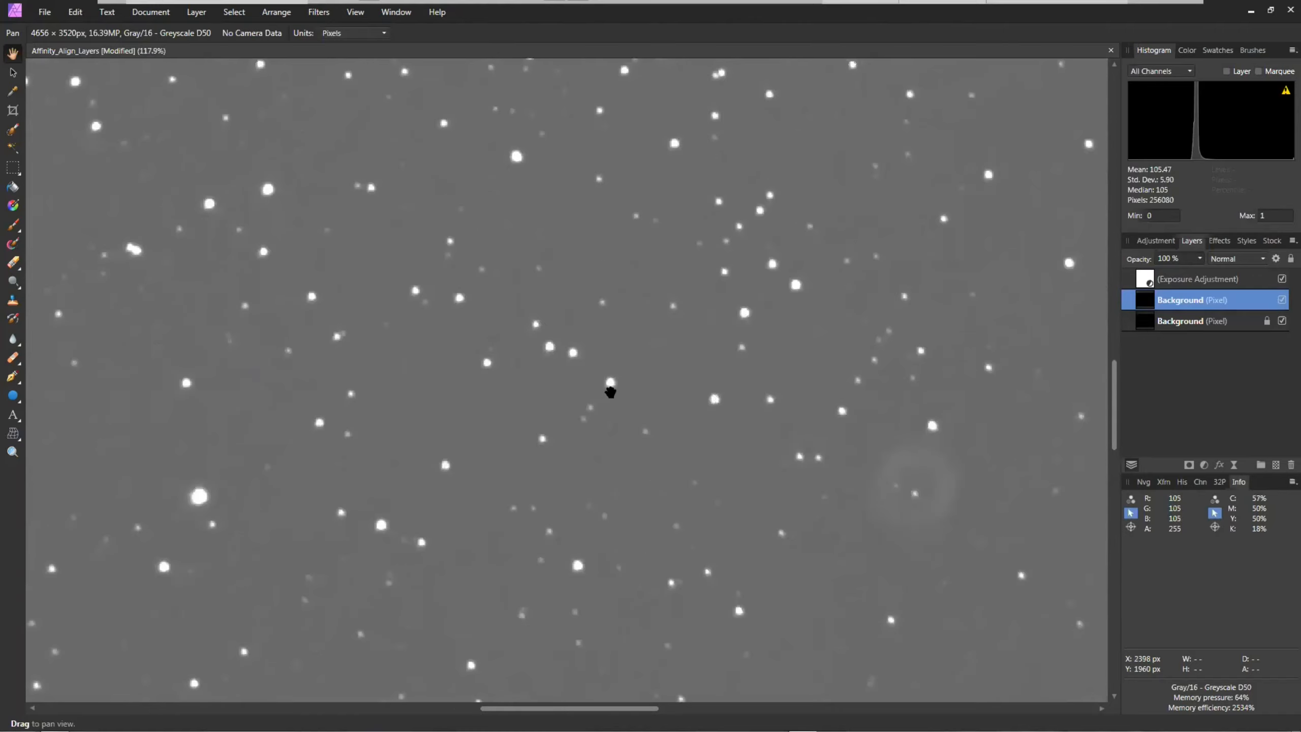
left_click(1278, 301)
left_click(1278, 301)
left_click(1278, 301)
left_click(1278, 301)
left_click(1278, 302)
left_click(1278, 301)
left_click(1278, 301)
left_click(1278, 301)
left_click(1278, 301)
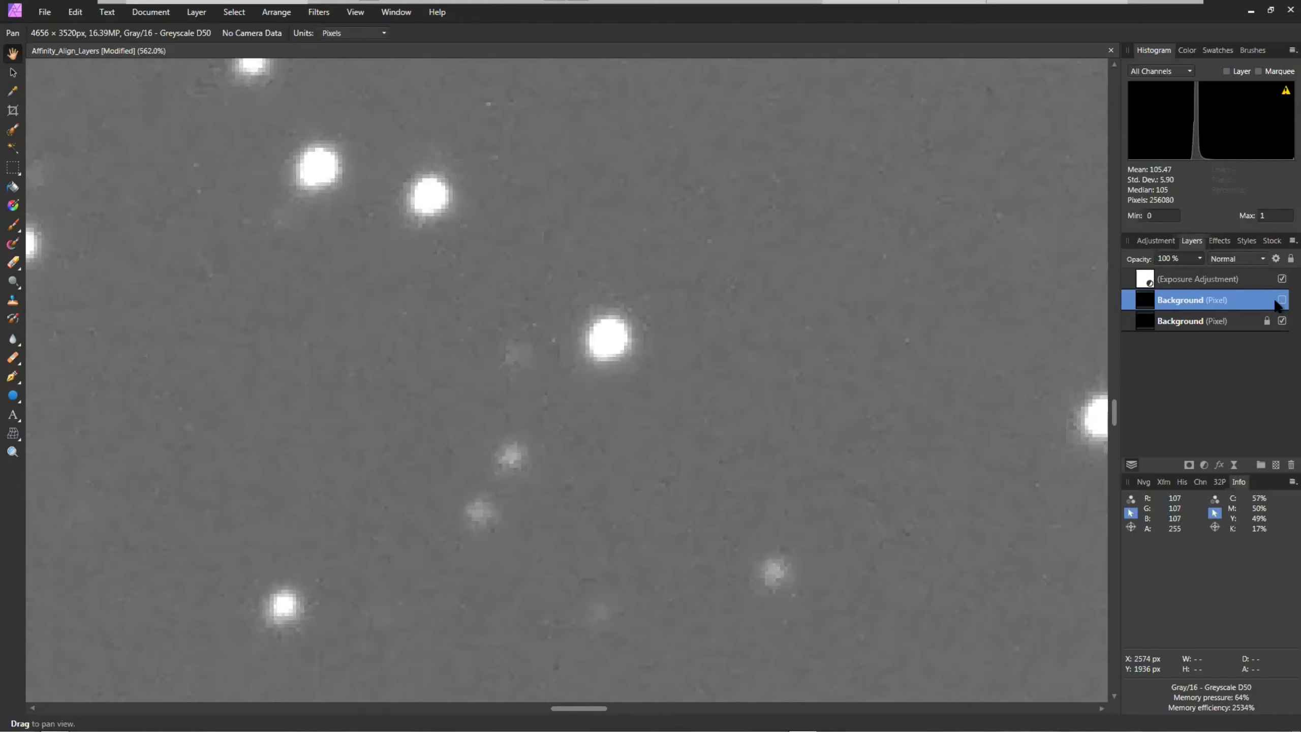
left_click(1278, 301)
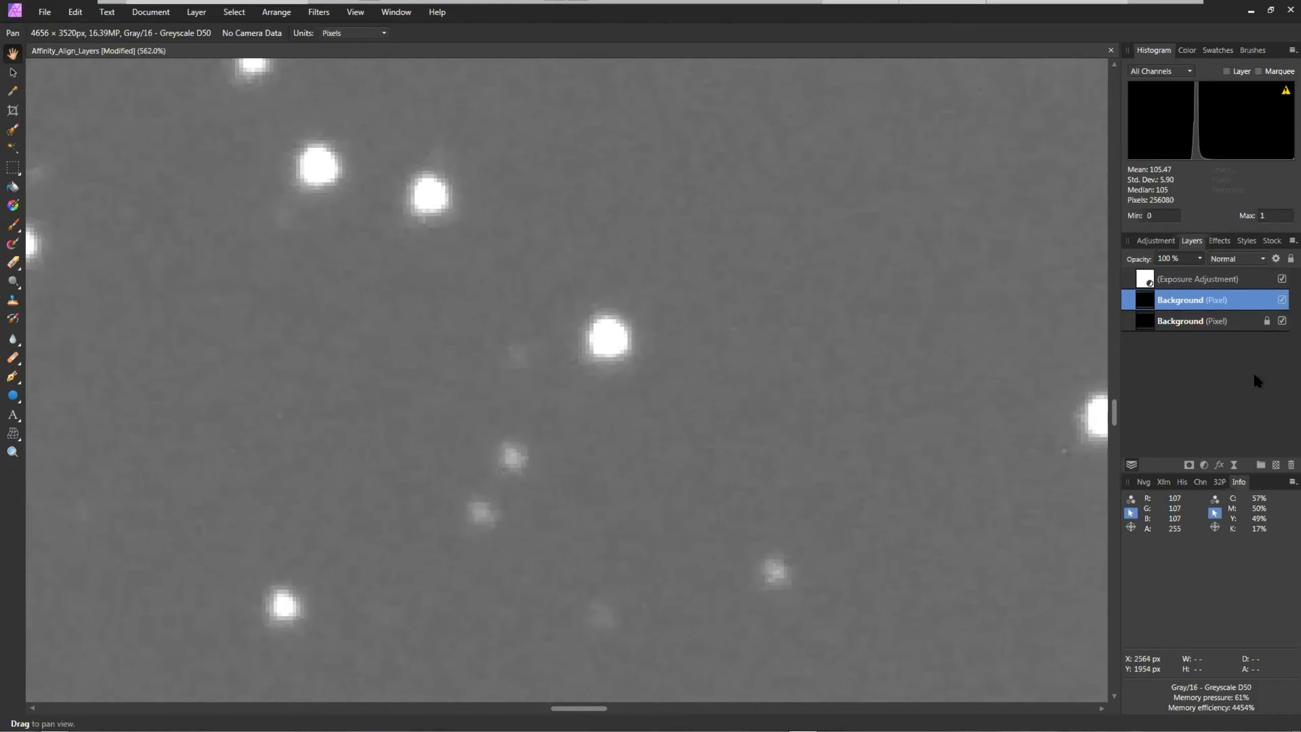
scroll(770, 430, "down", 4)
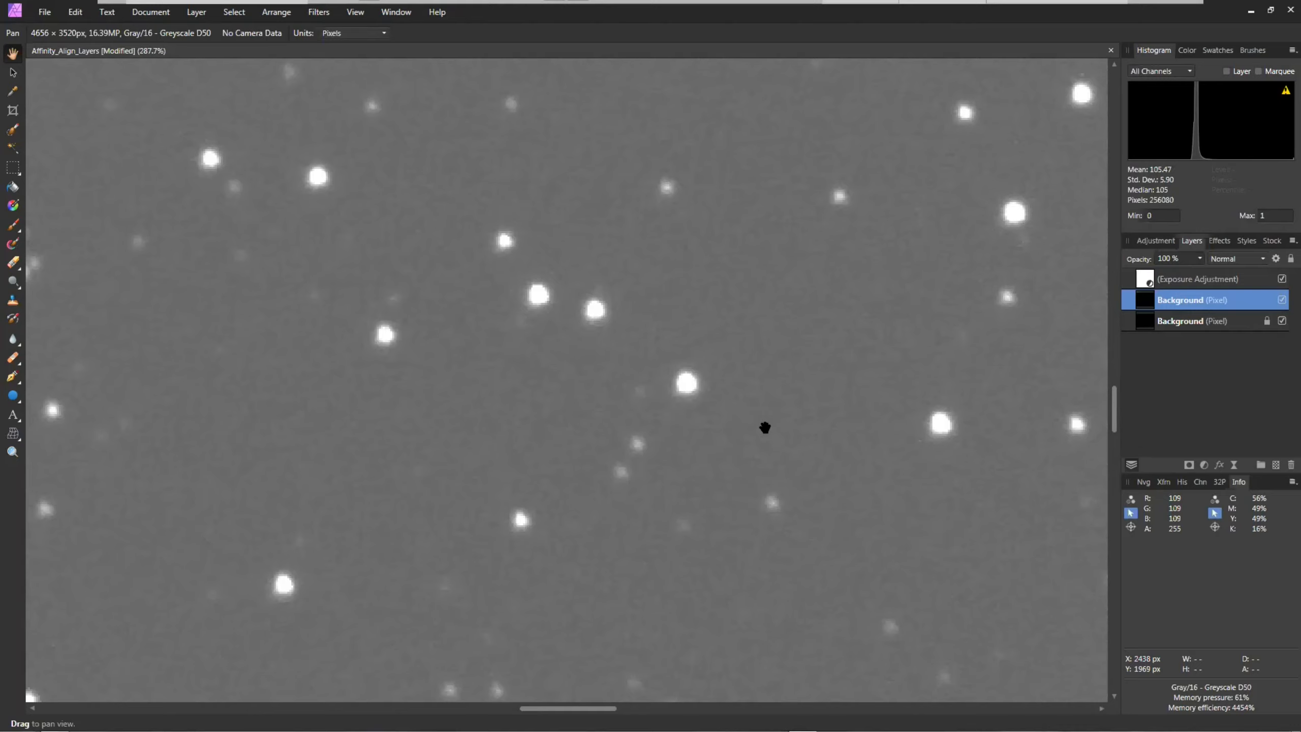
scroll(790, 425, "down", 5)
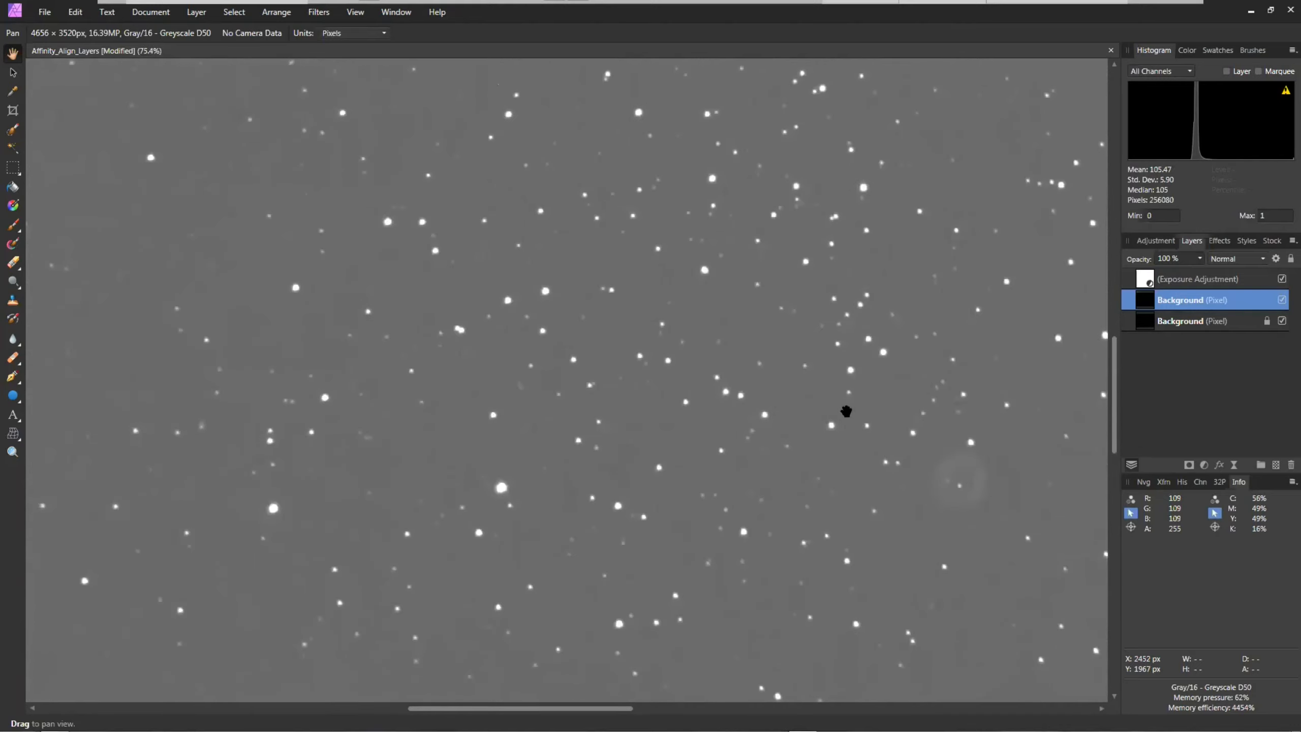
scroll(845, 410, "down", 2)
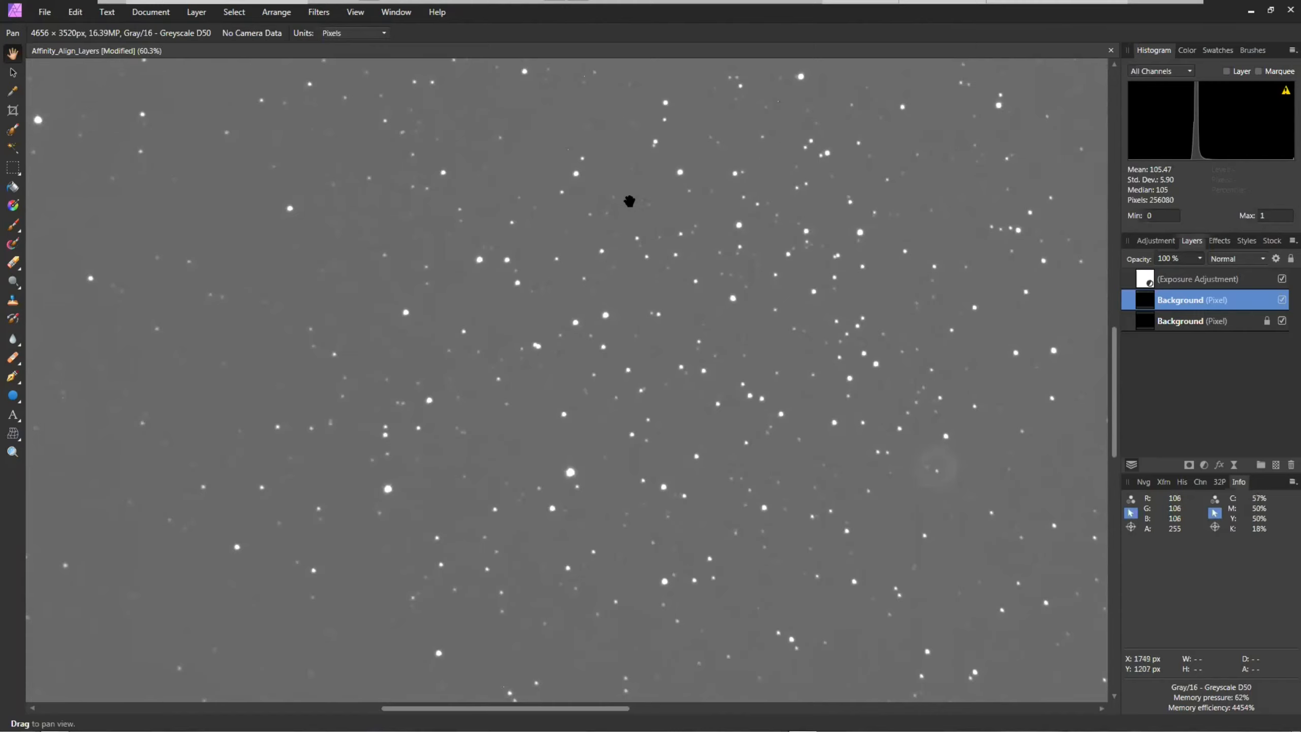
scroll(555, 328, "up", 2)
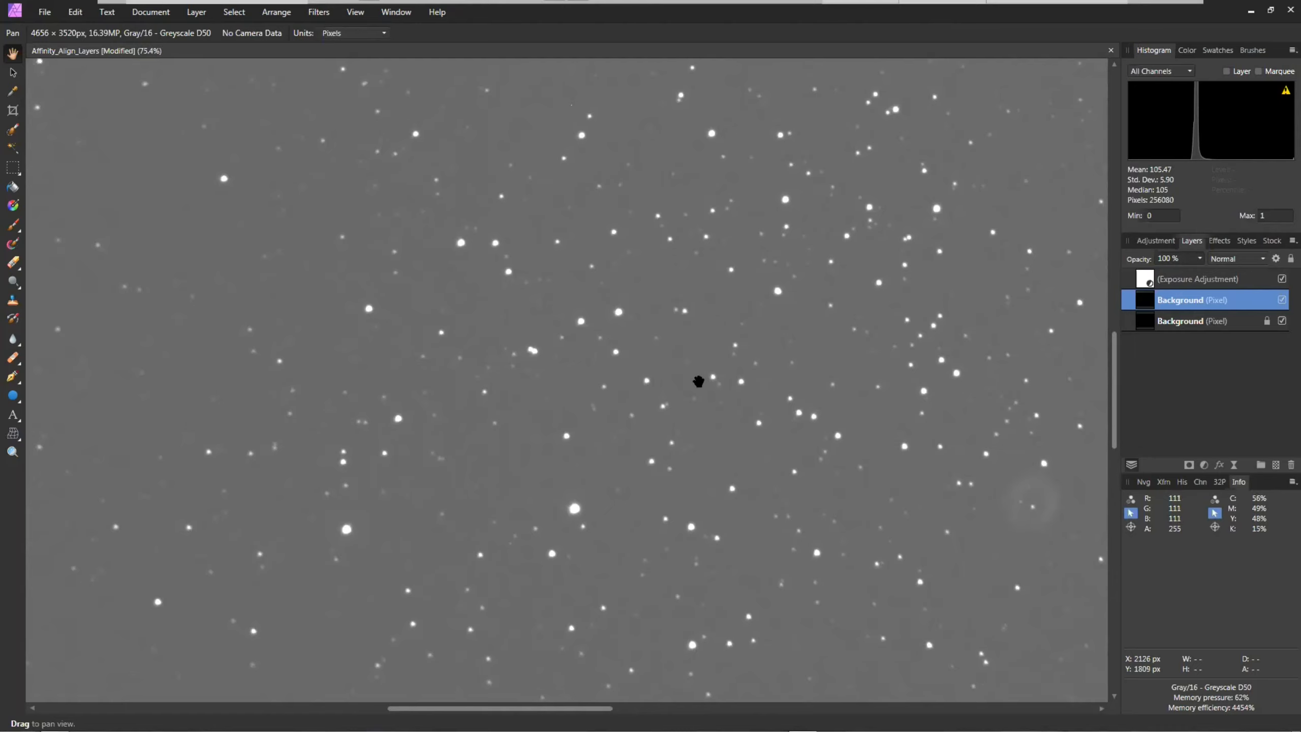
scroll(698, 381, "down", 3)
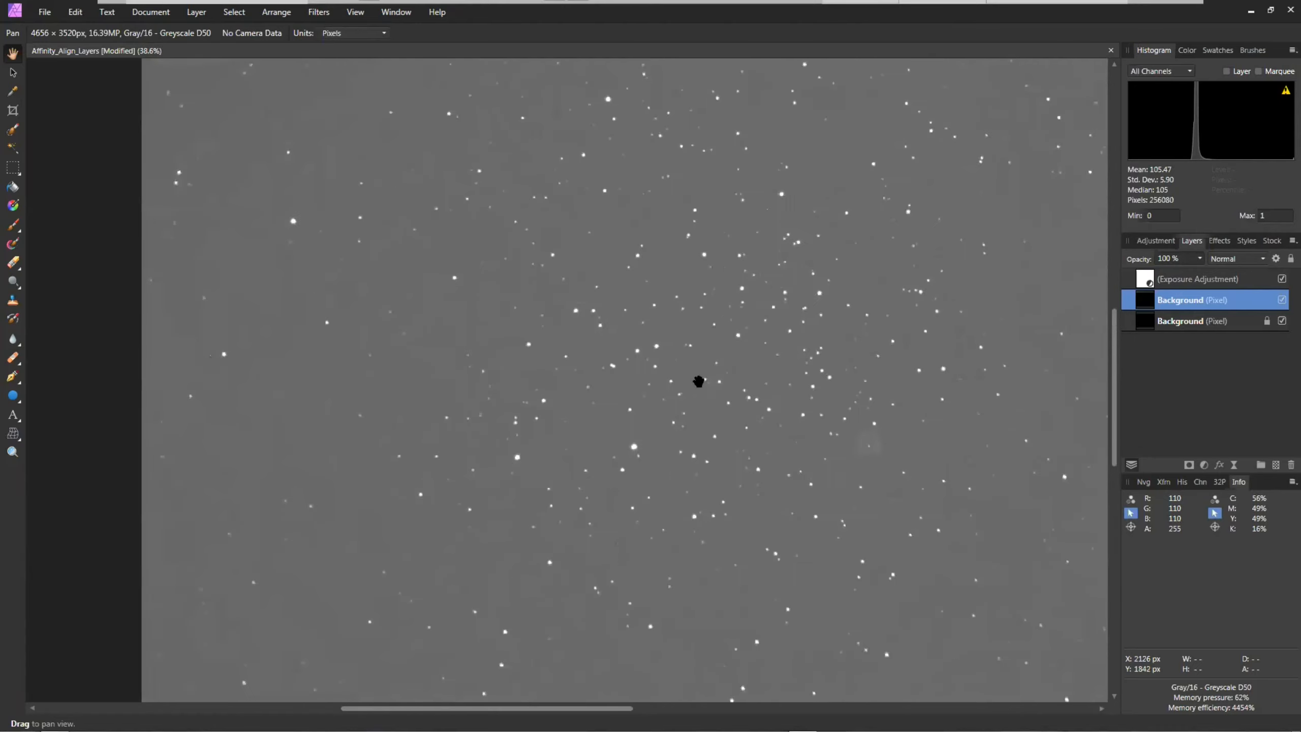
left_click_drag(917, 393, 834, 388)
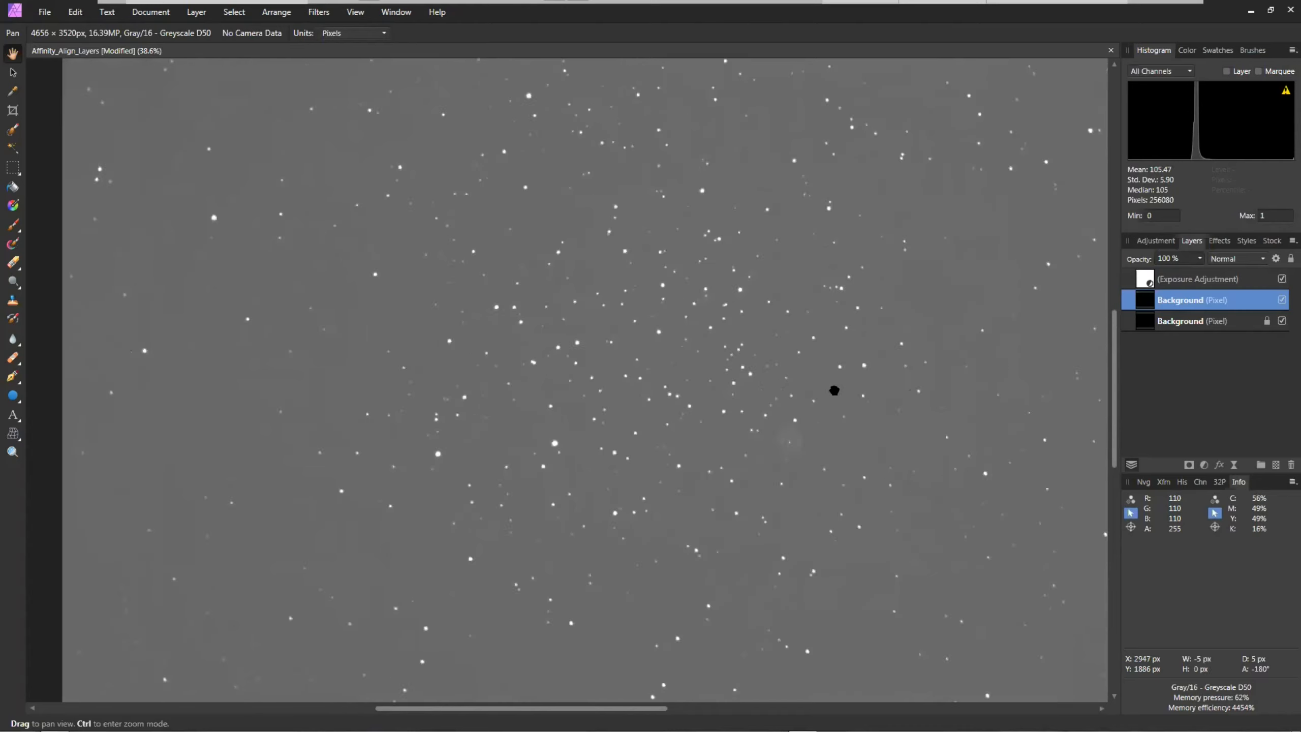
scroll(834, 388, "down", 2)
left_click_drag(940, 377, 837, 379)
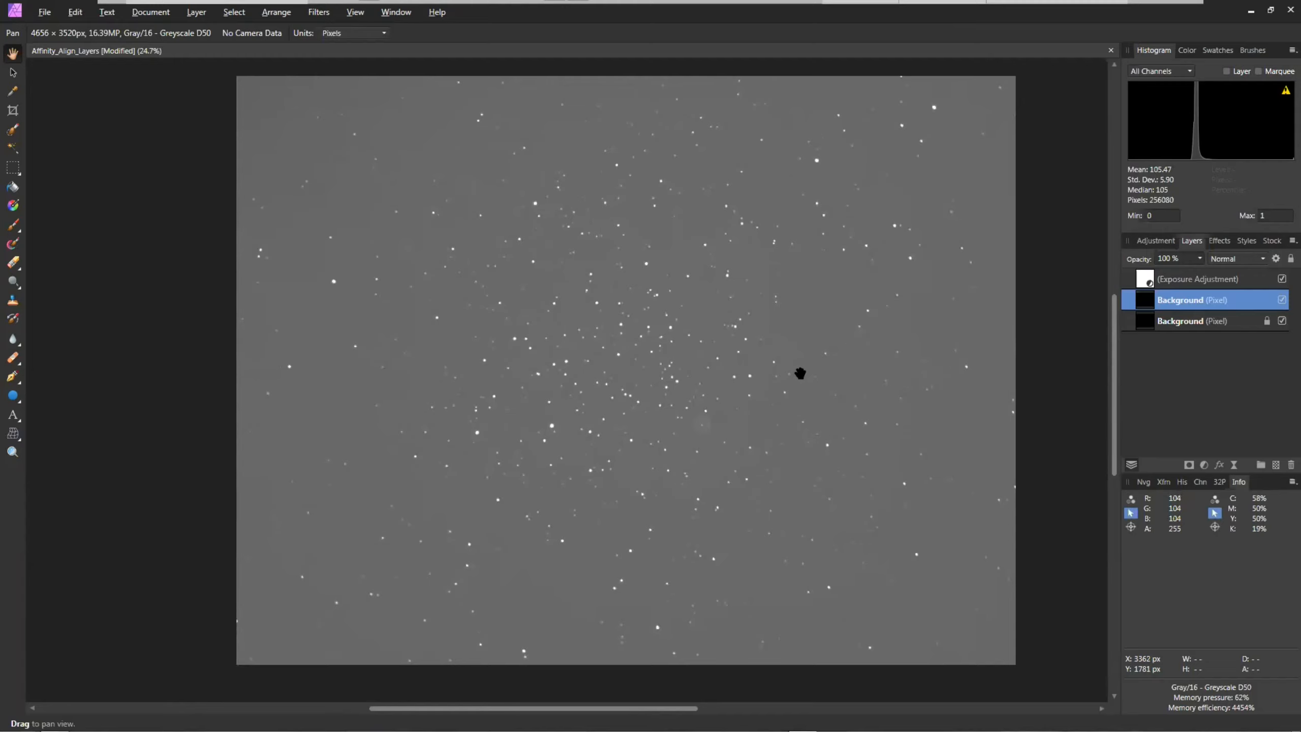
mouse_move(810, 346)
left_mouse_down()
mouse_move(787, 369)
mouse_move(796, 362)
left_mouse_up()
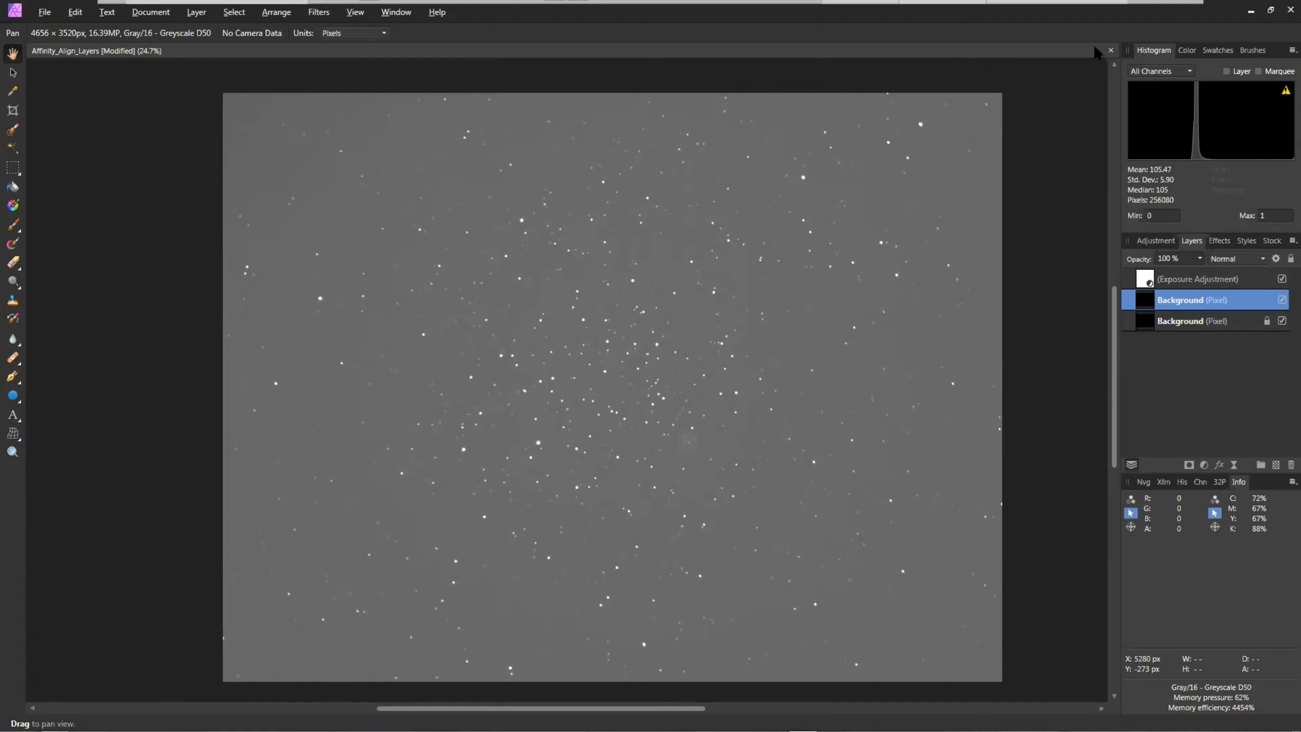
Close Affinity_Align_Layers without saving its changes and open M46_RGB_Offsets.afphoto from the Misc folder.
left_click(1109, 49)
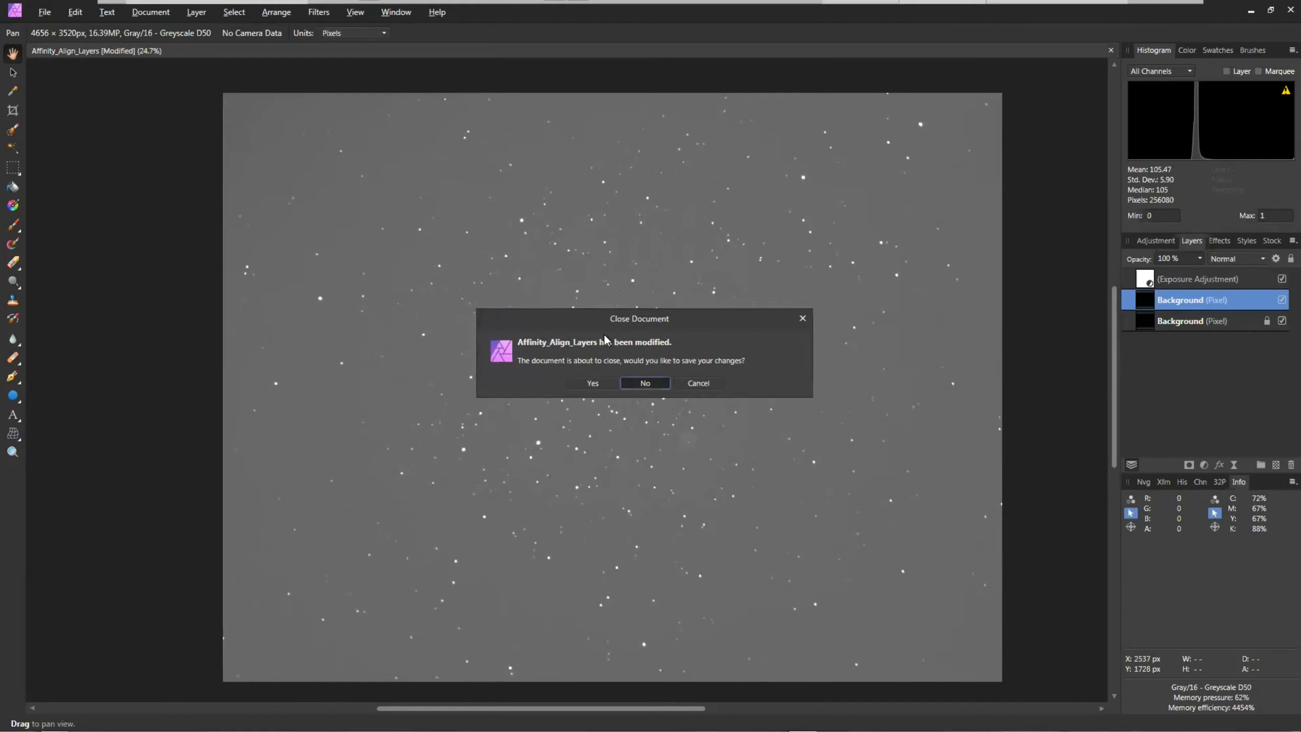
key("Return")
left_click(48, 9)
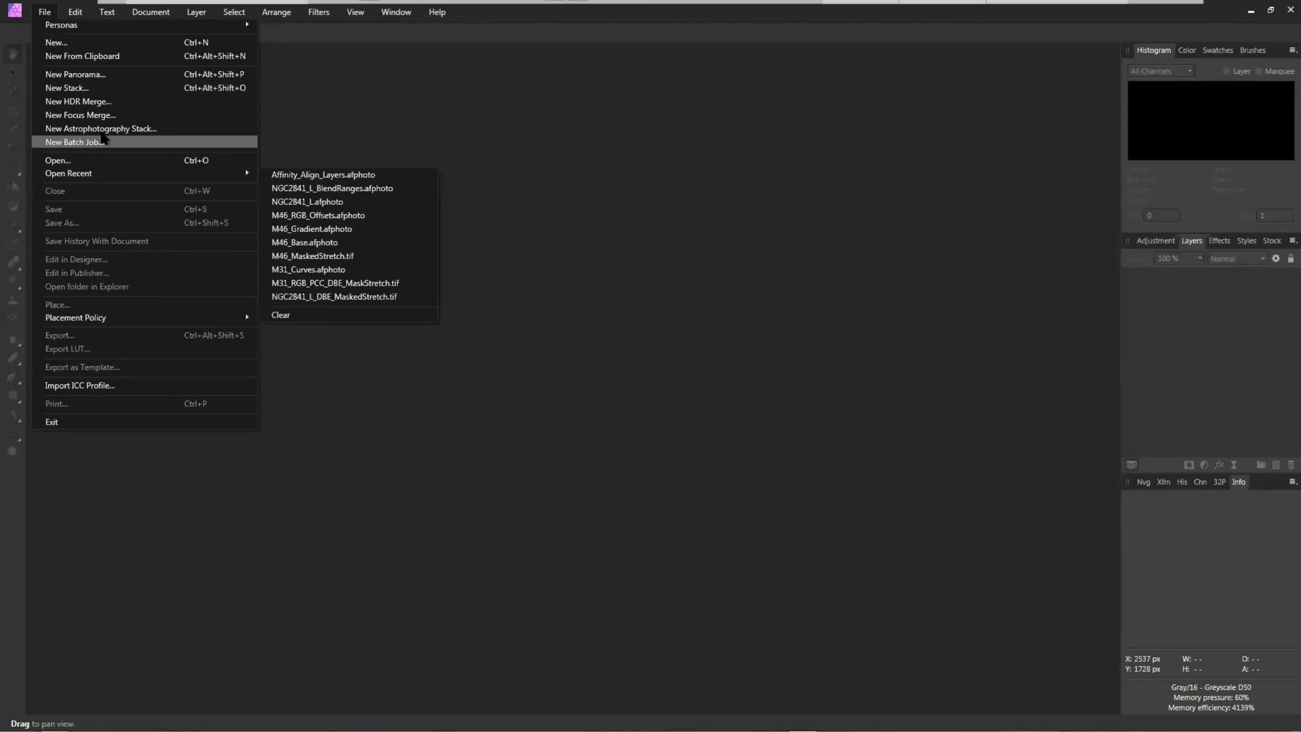
left_click(112, 161)
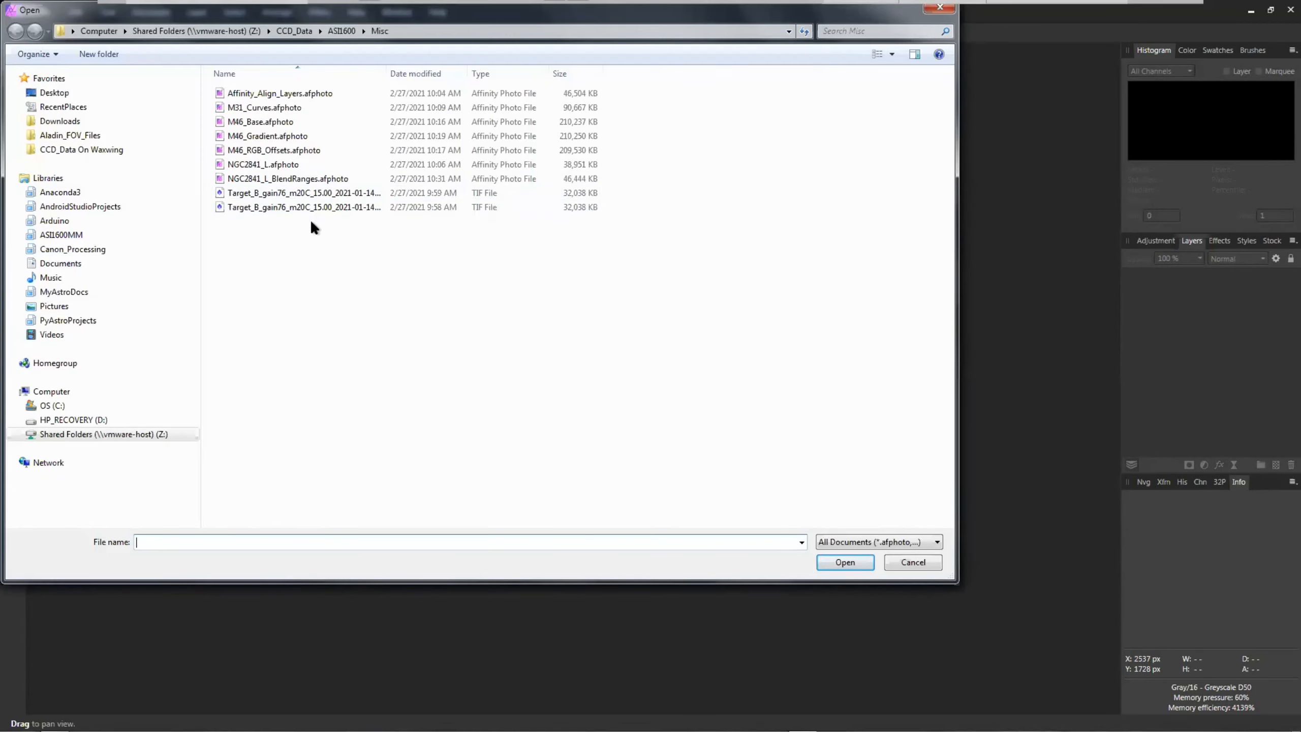
double_click(303, 150)
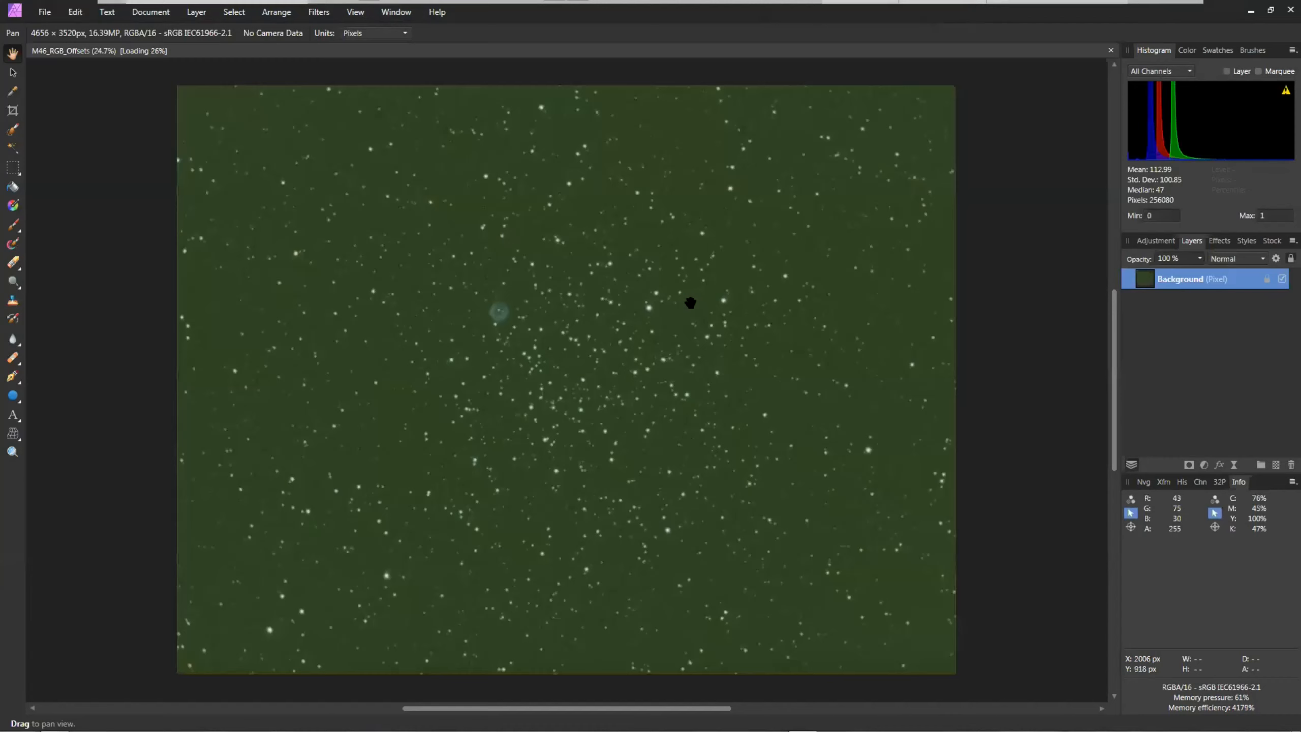
Try the Remove Background filter with the handle on a dark patch of sky, setting red to 0.00055 and green to 0.08568.
scroll(575, 396, "up", 5)
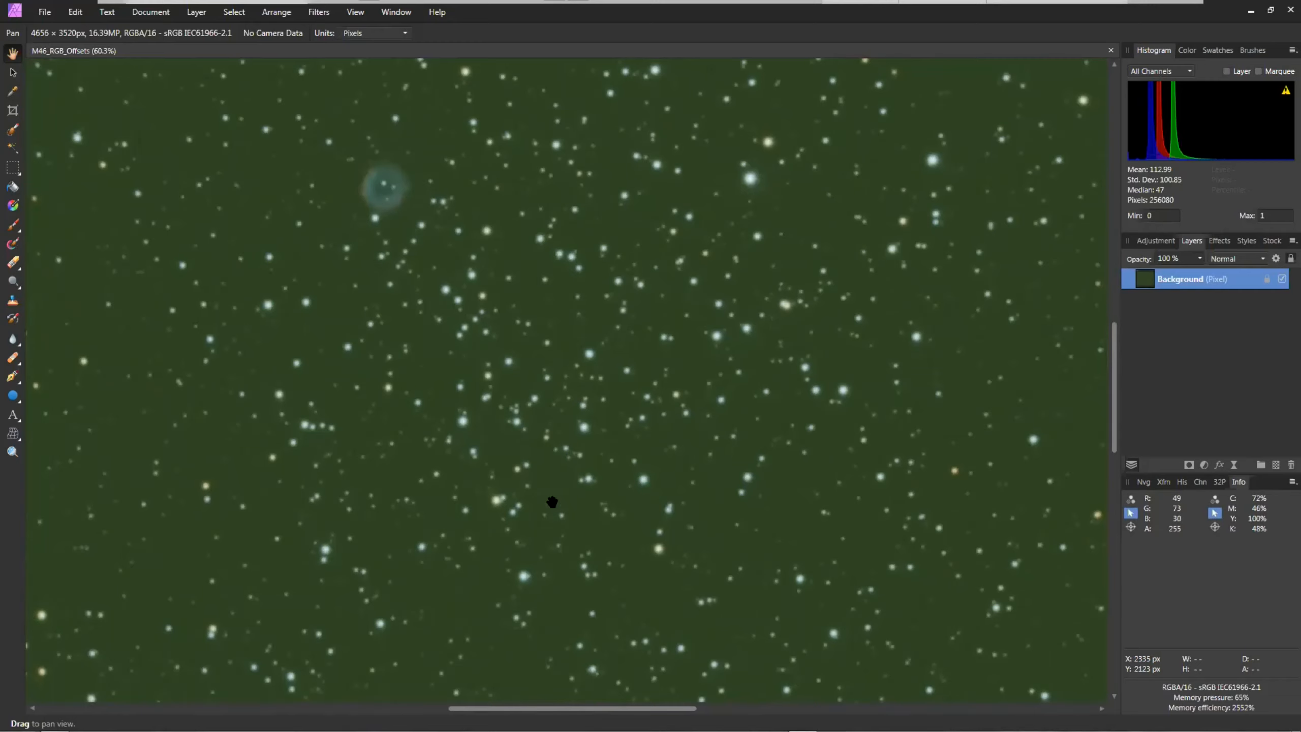
mouse_move(1158, 122)
left_click(322, 13)
mouse_move(361, 98)
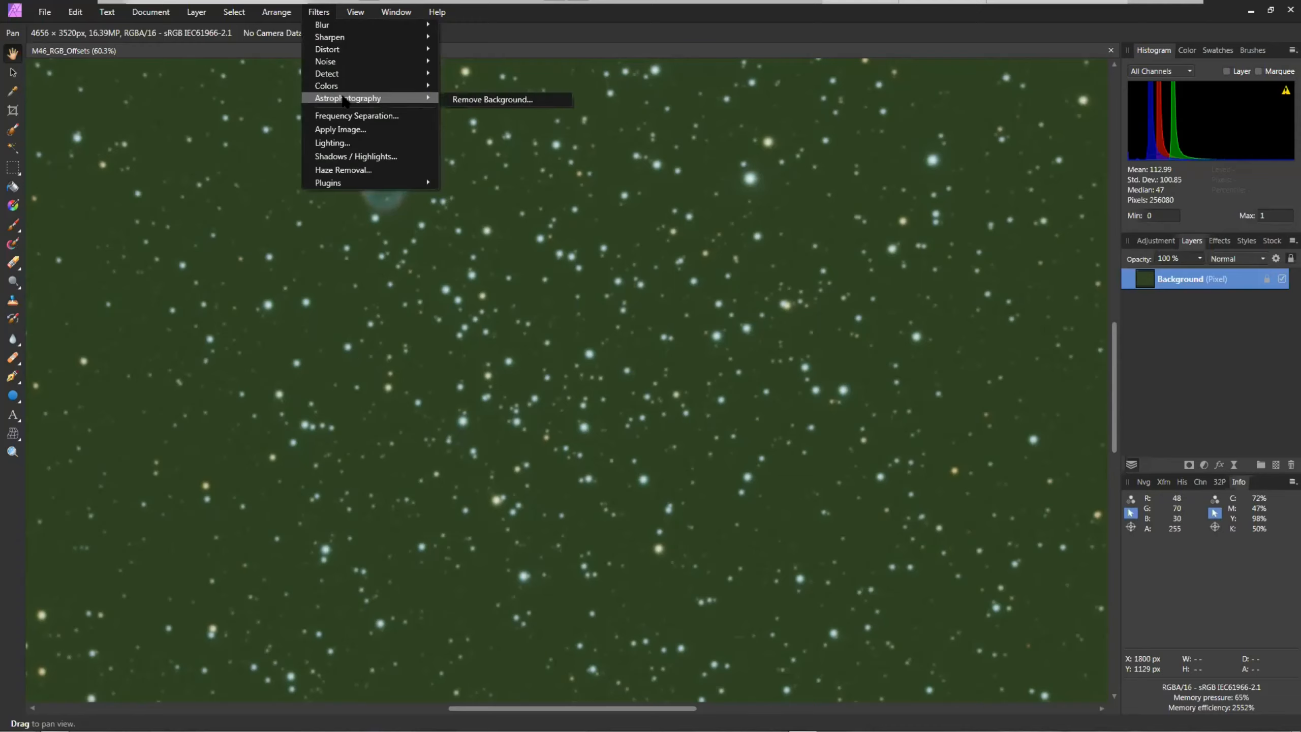
left_click(467, 99)
left_click_drag(1051, 152, 1027, 77)
mouse_move(554, 359)
left_mouse_down()
mouse_move(615, 393)
mouse_move(724, 504)
mouse_move(779, 524)
mouse_move(793, 487)
left_mouse_up()
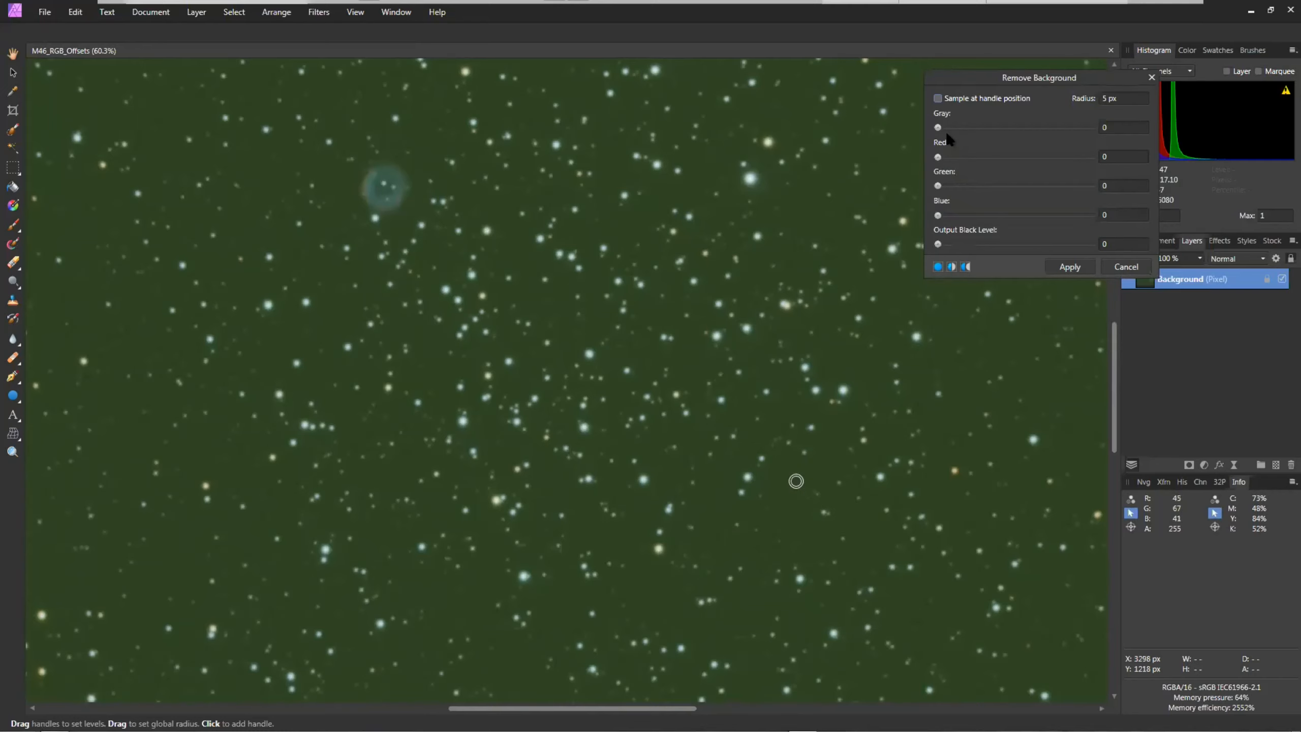
left_click_drag(939, 157, 1048, 186)
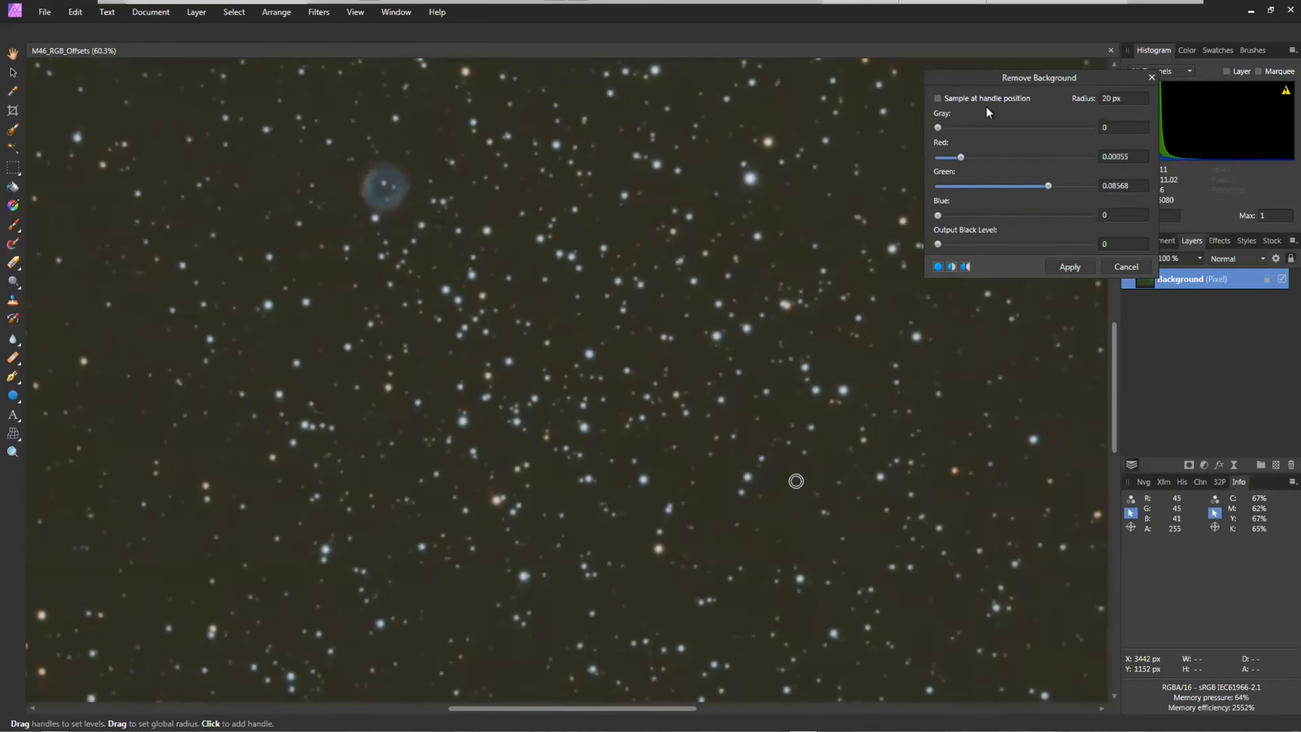
Try sampling the background at a different handle position with the output black level at 0.09872, and cancel the filter.
left_click(938, 100)
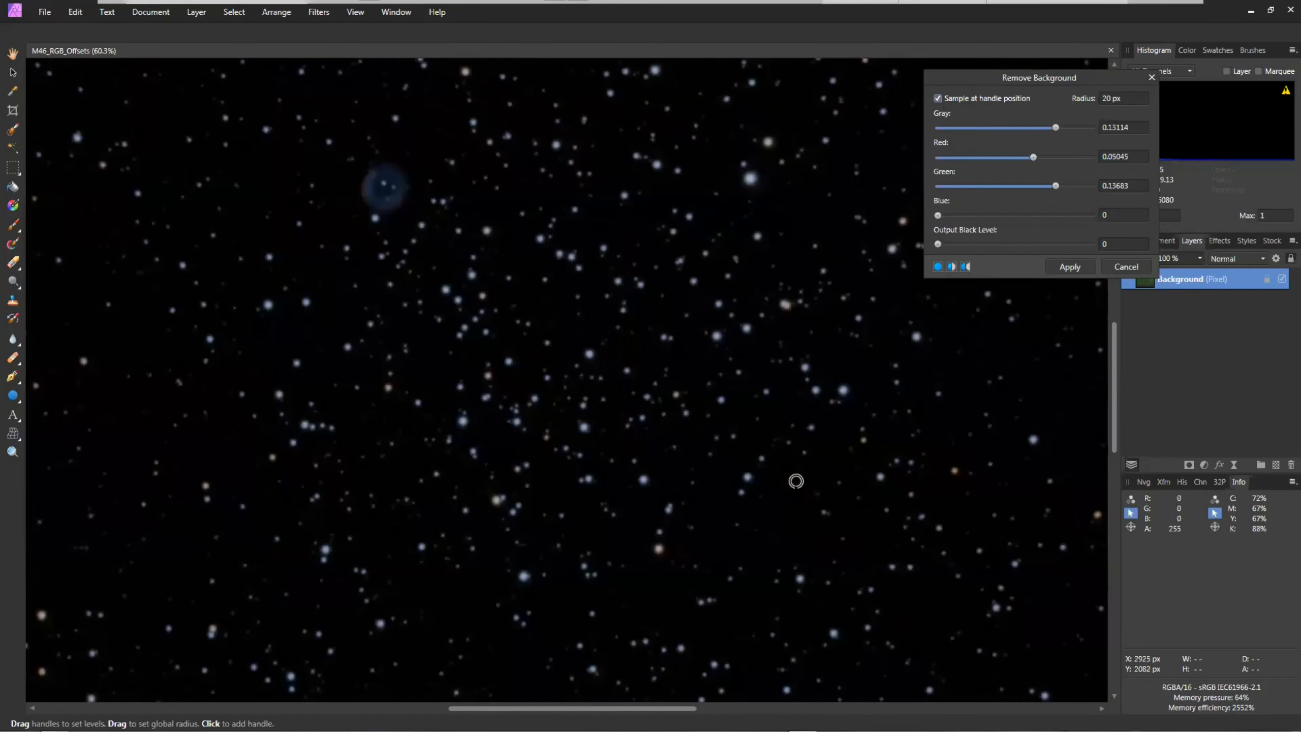
left_click_drag(796, 481, 260, 363)
left_click_drag(938, 245, 1054, 246)
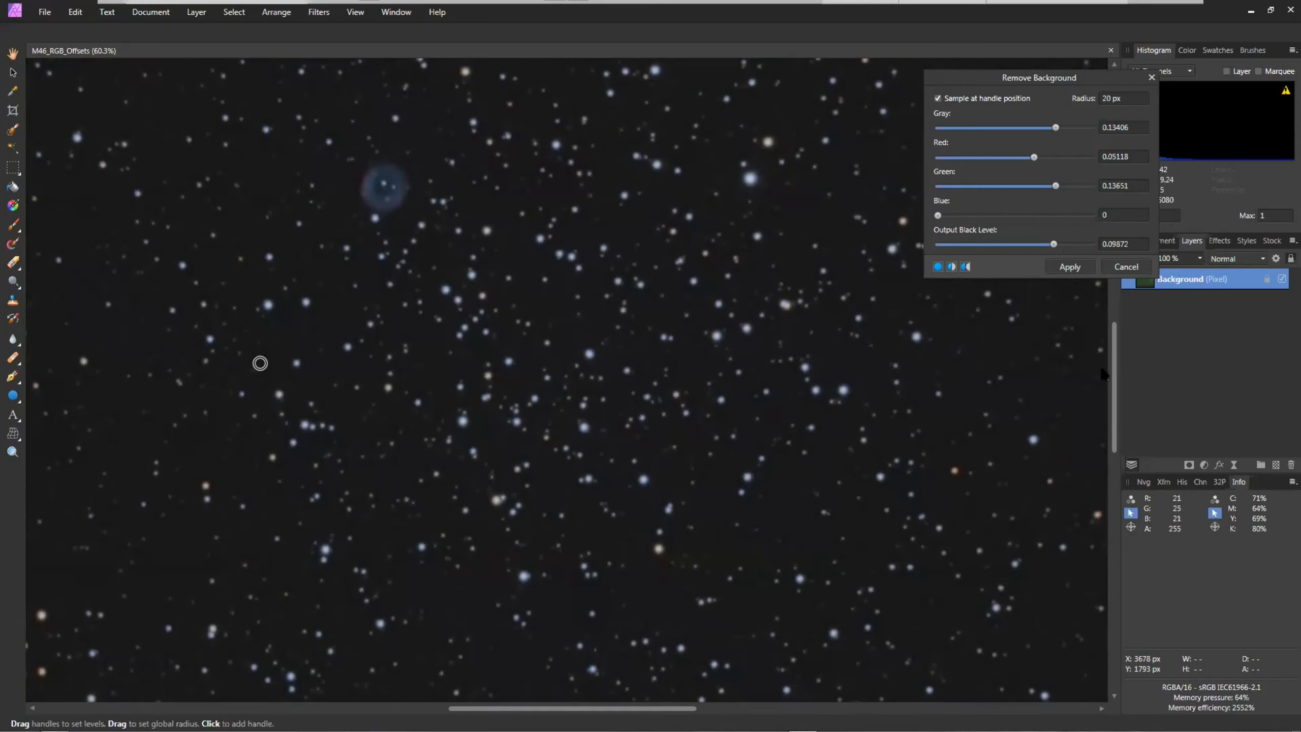
left_click_drag(1015, 81, 907, 75)
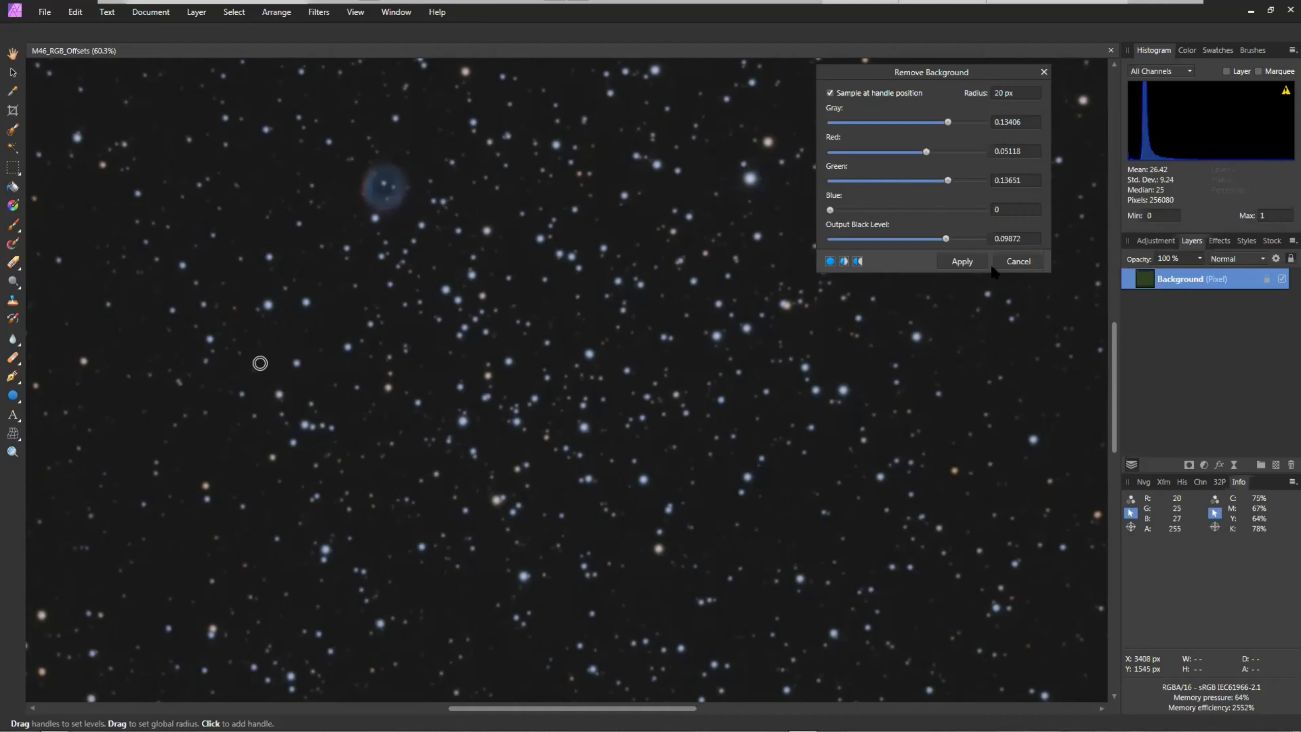
left_click(1018, 261)
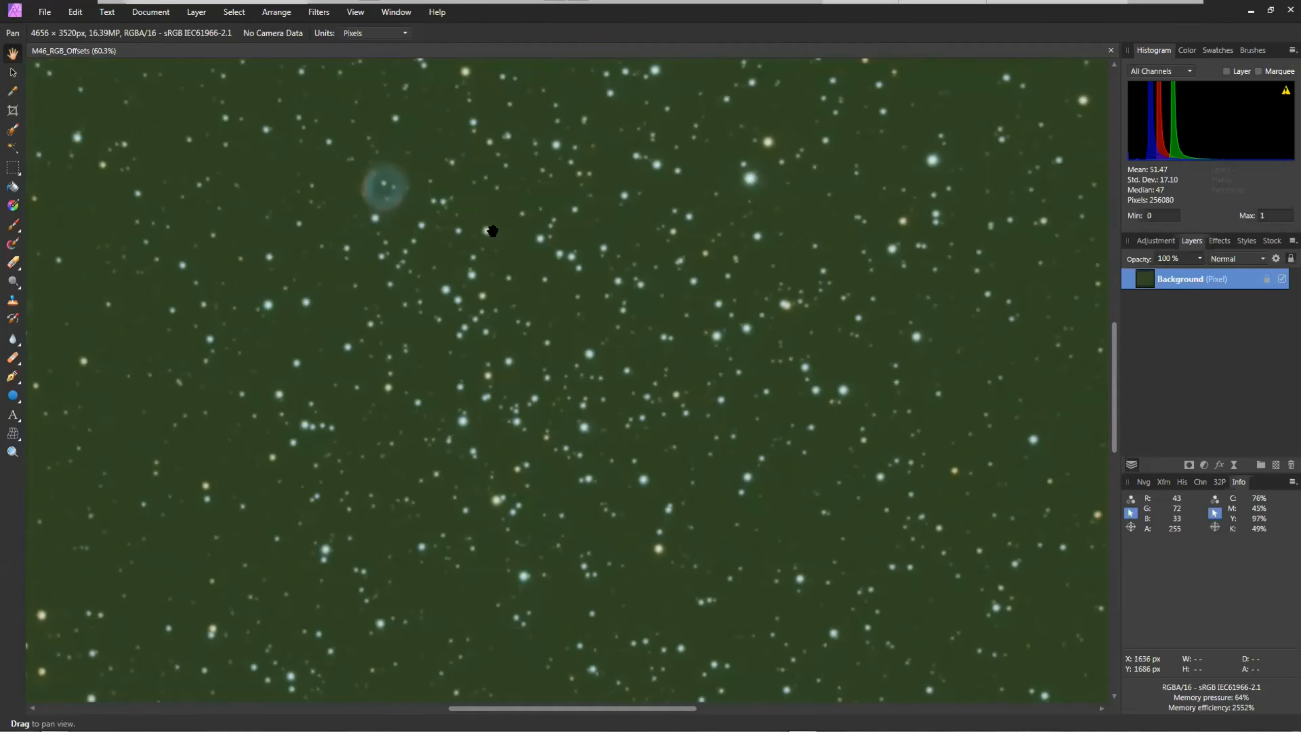
Try the Remove Background filter again with sampling at the handle position turned on, and cancel it.
left_click(319, 12)
mouse_move(347, 98)
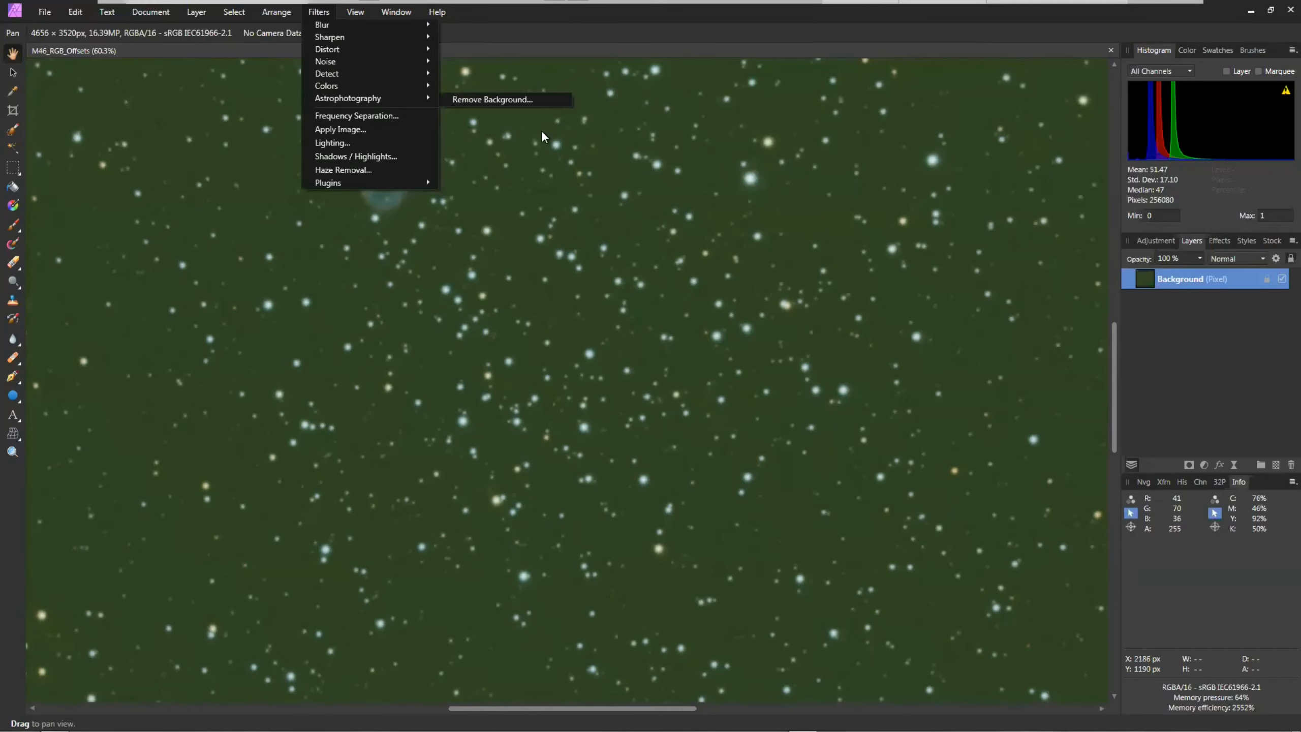
left_click(519, 99)
left_click(830, 93)
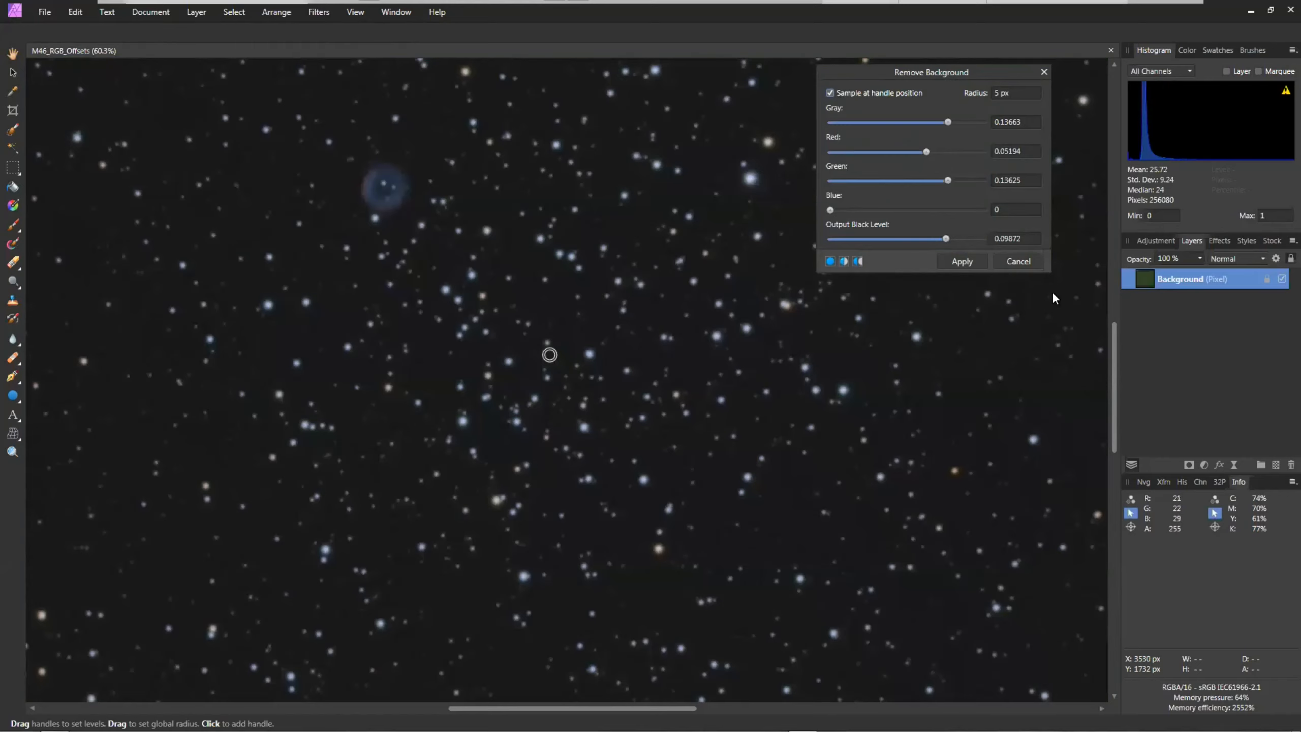
left_click(1028, 258)
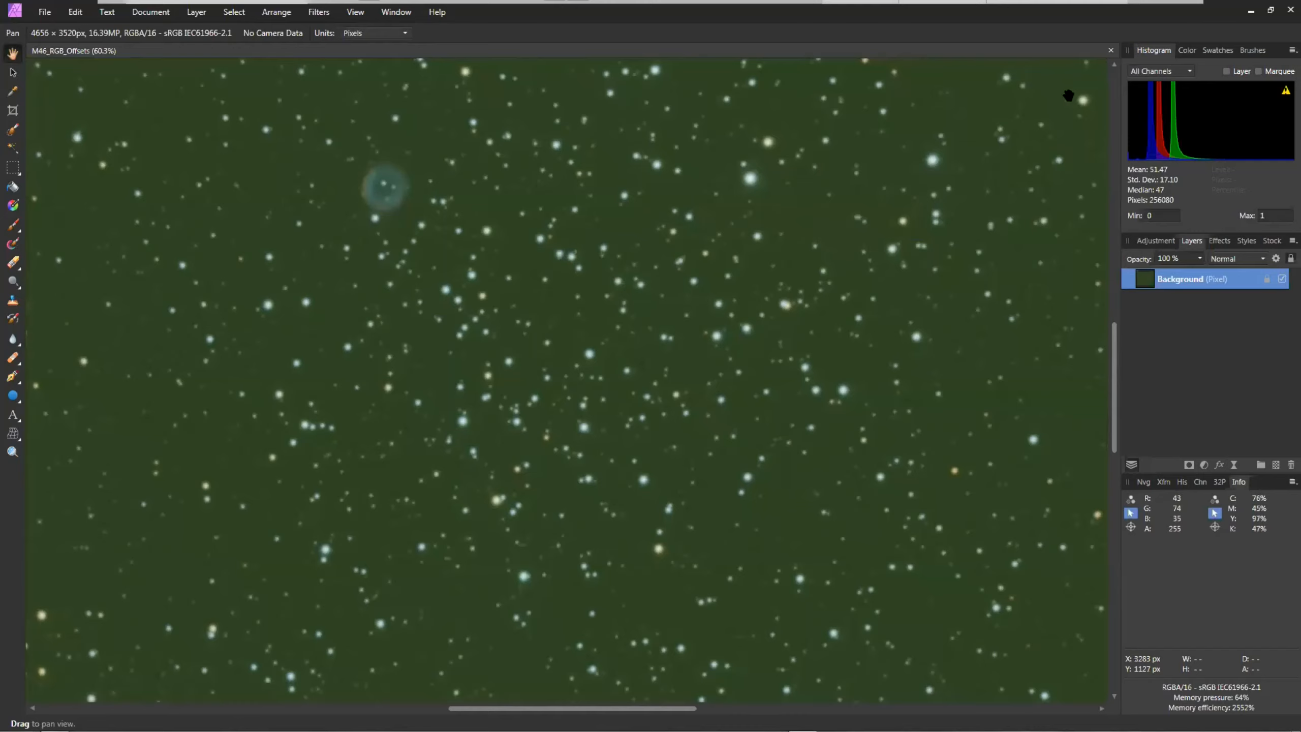
Close M46_RGB_Offsets and open M46_Gradient.afphoto from the Misc folder.
left_click(1110, 51)
left_click(45, 12)
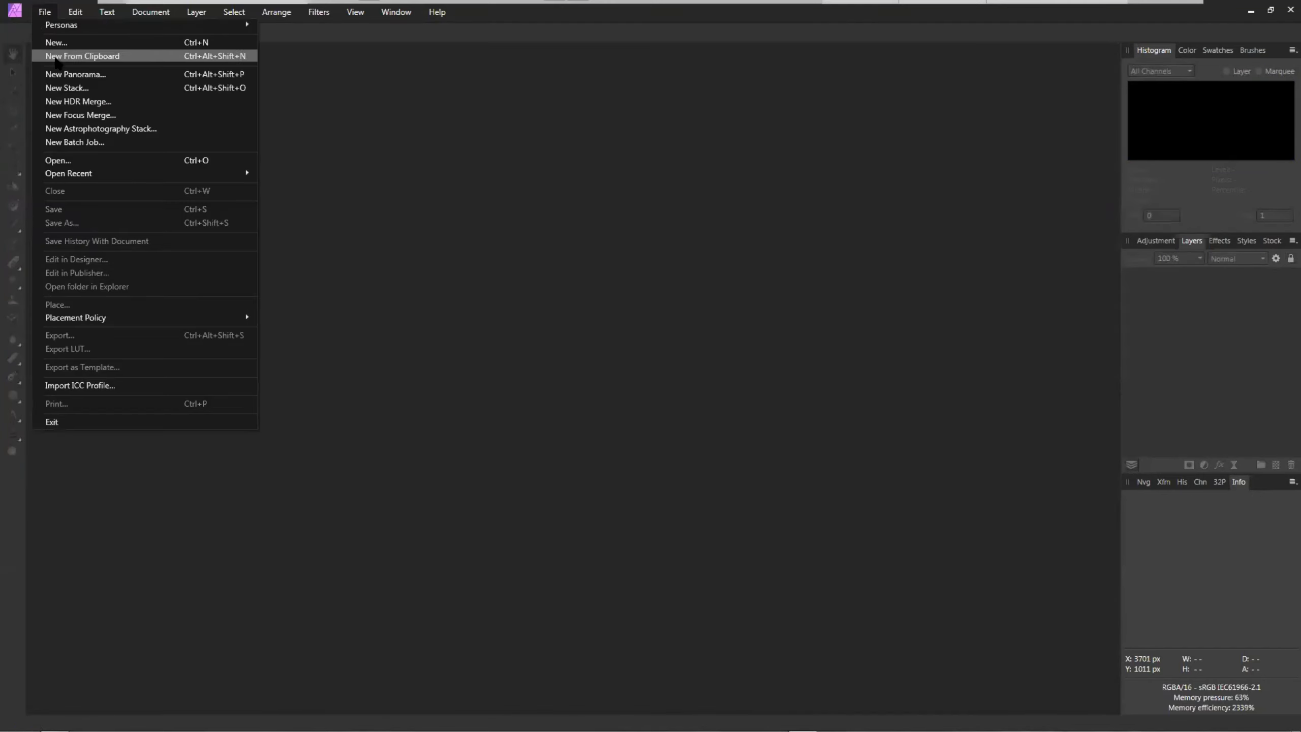
left_click(75, 161)
left_click(275, 136)
double_click(275, 136)
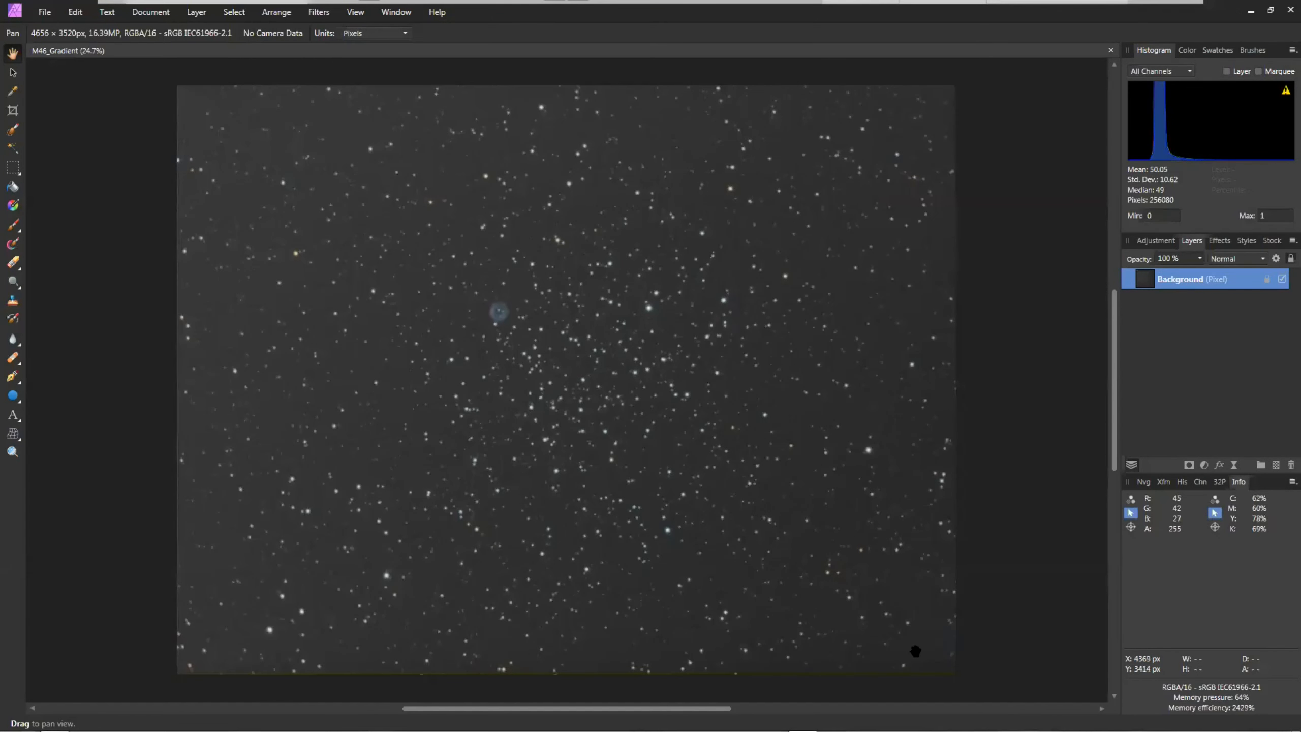
Start the Remove Background filter on the gradient image and set its sampling radius to 20 px.
left_click_drag(230, 90, 197, 108)
left_click_drag(240, 152, 280, 142)
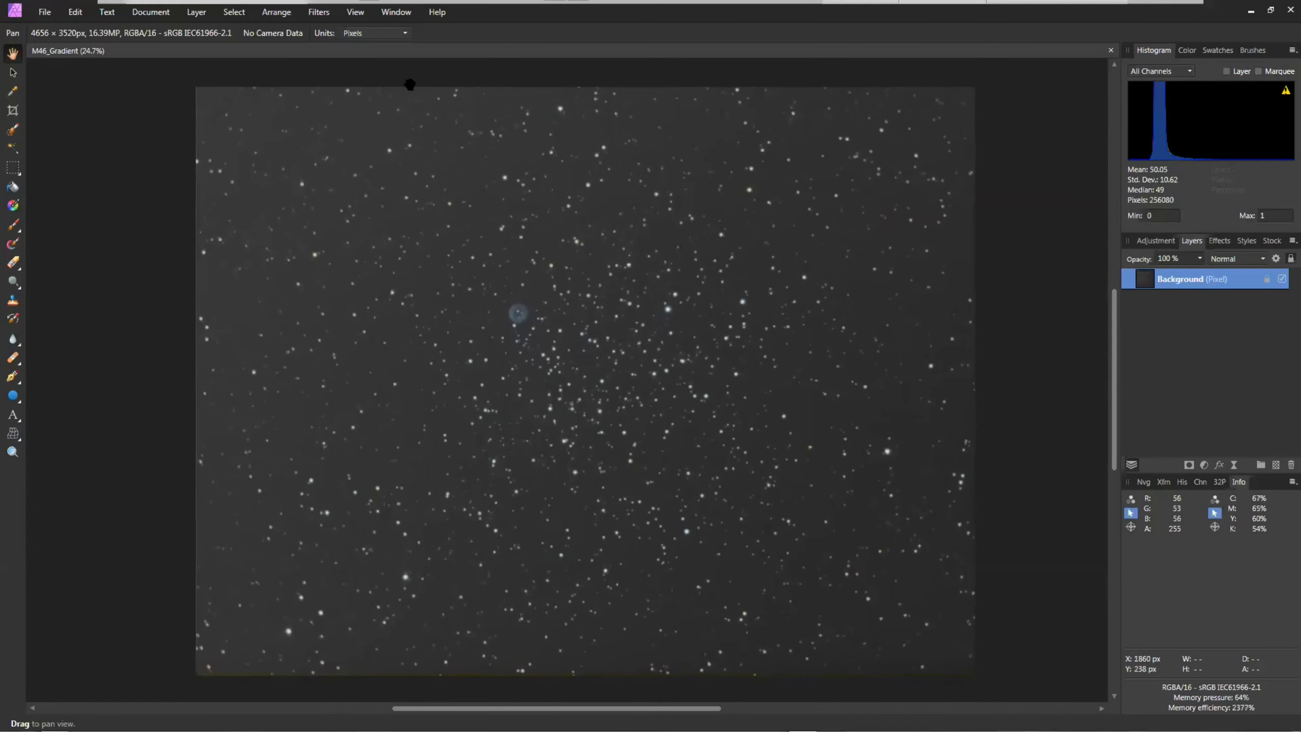
left_click(313, 15)
mouse_move(333, 100)
left_click(482, 99)
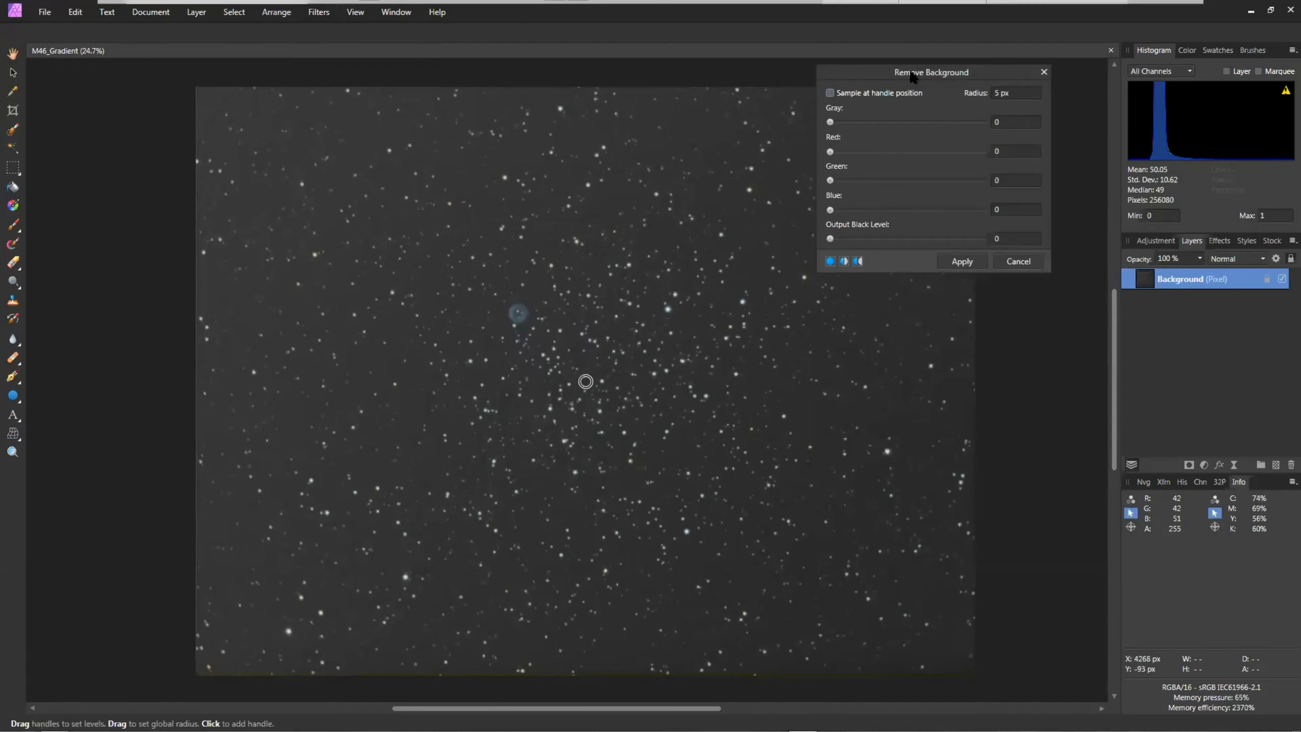
left_click(1025, 98)
type("6")
key("Return")
left_click_drag(910, 72, 982, 61)
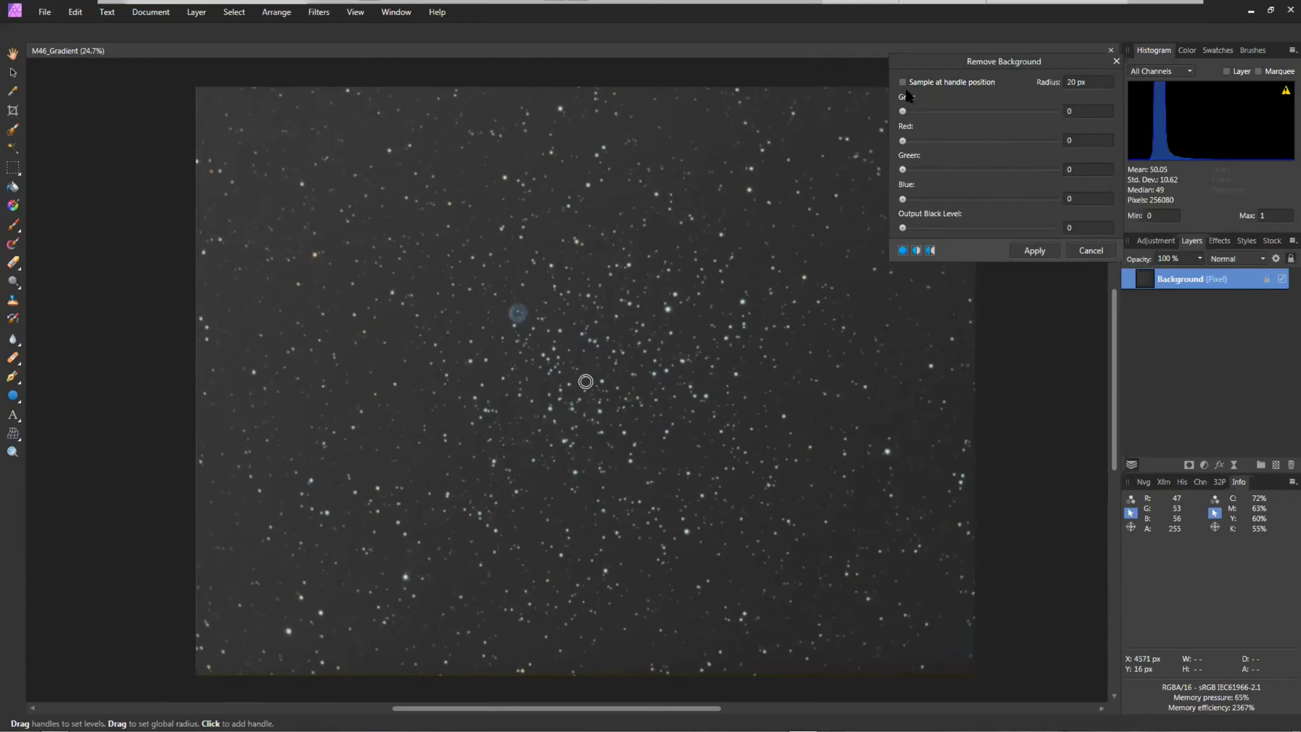
Place two handles near the image's upper-left and lower-right corners, move both inward and sample the background at each position.
left_click_drag(586, 381, 263, 138)
left_click(925, 602)
left_click(903, 83)
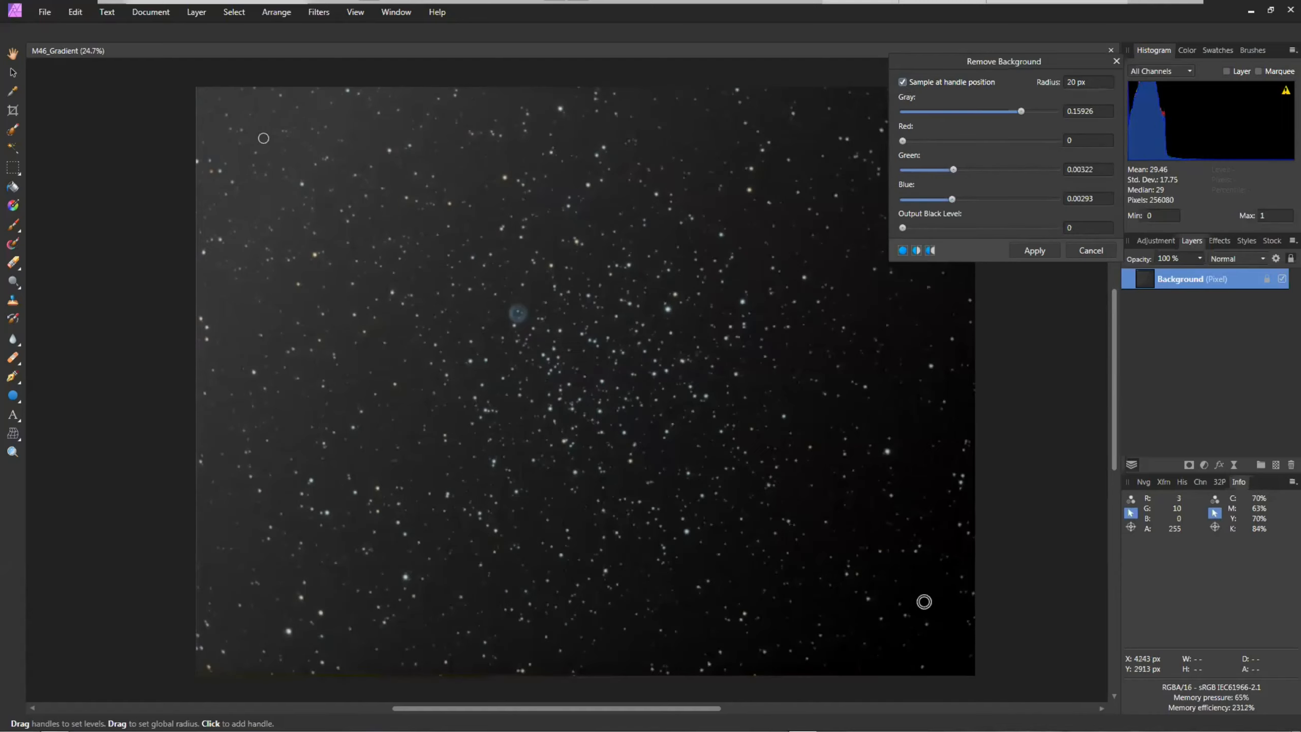
left_click_drag(924, 602, 830, 543)
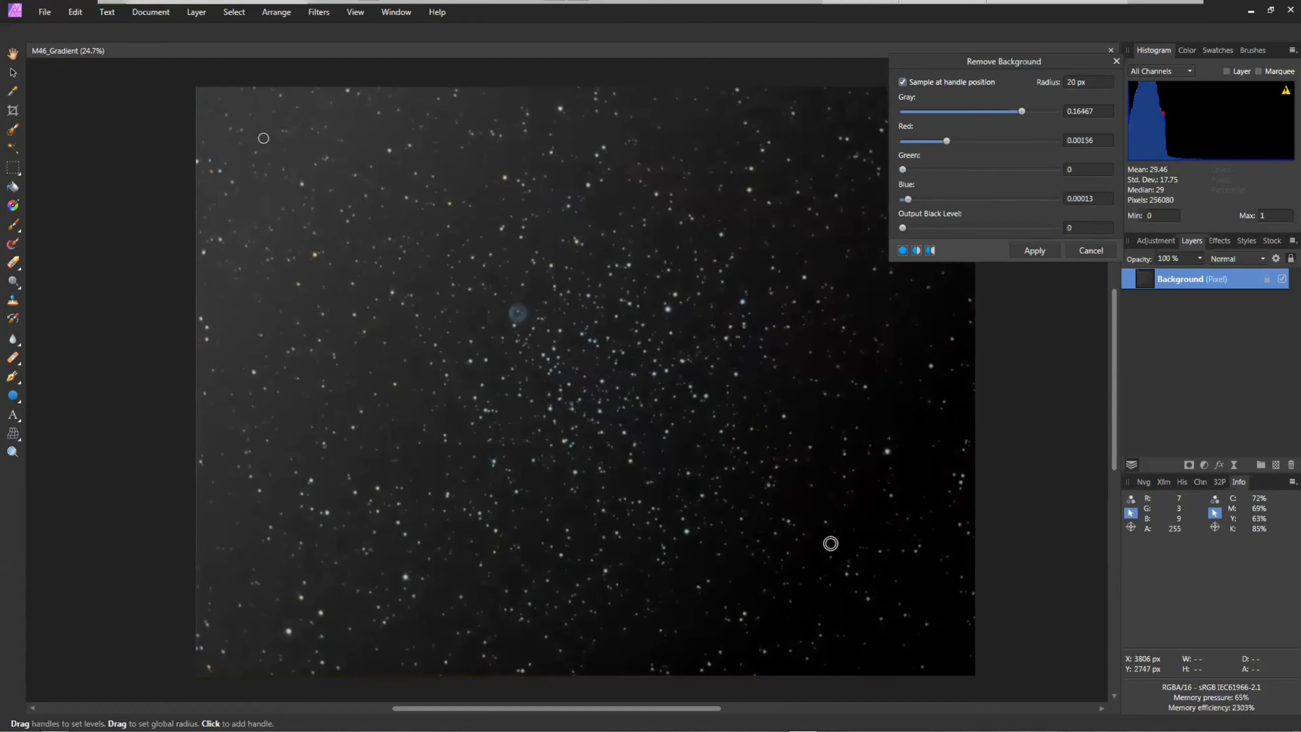
left_click_drag(265, 138, 398, 227)
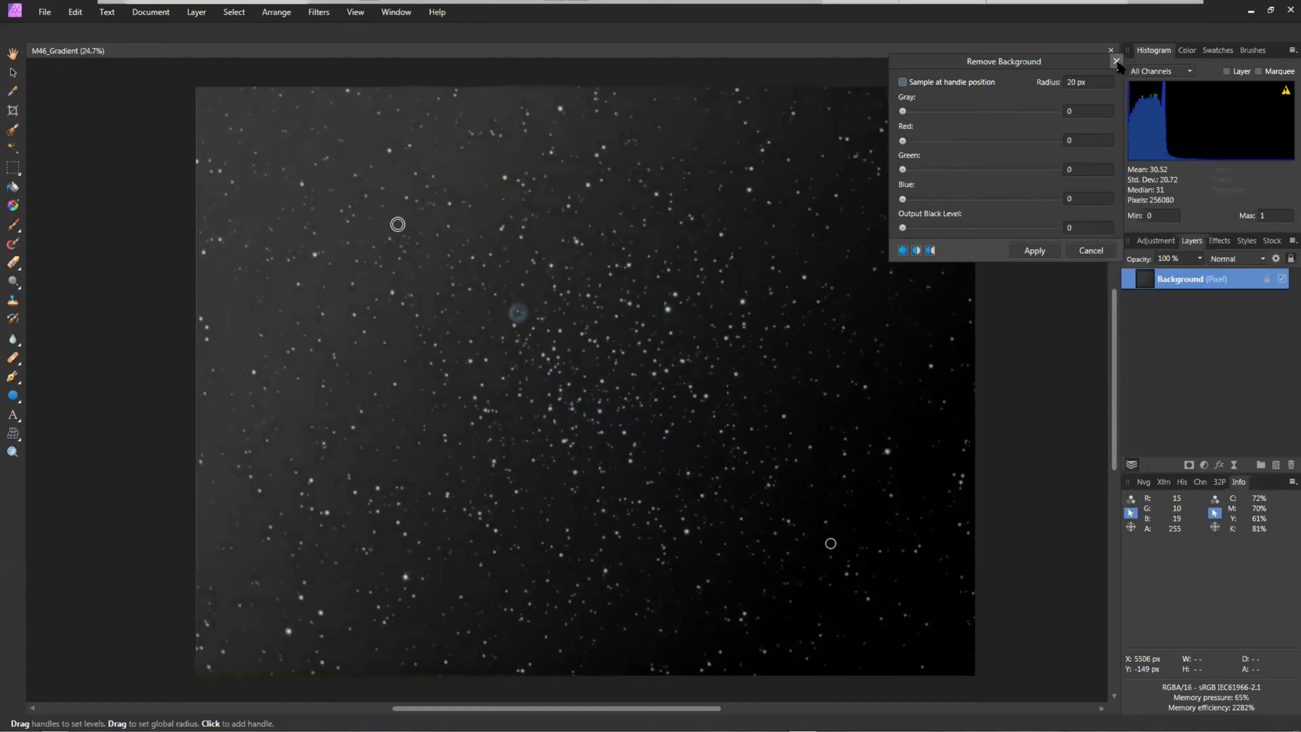
left_click(903, 82)
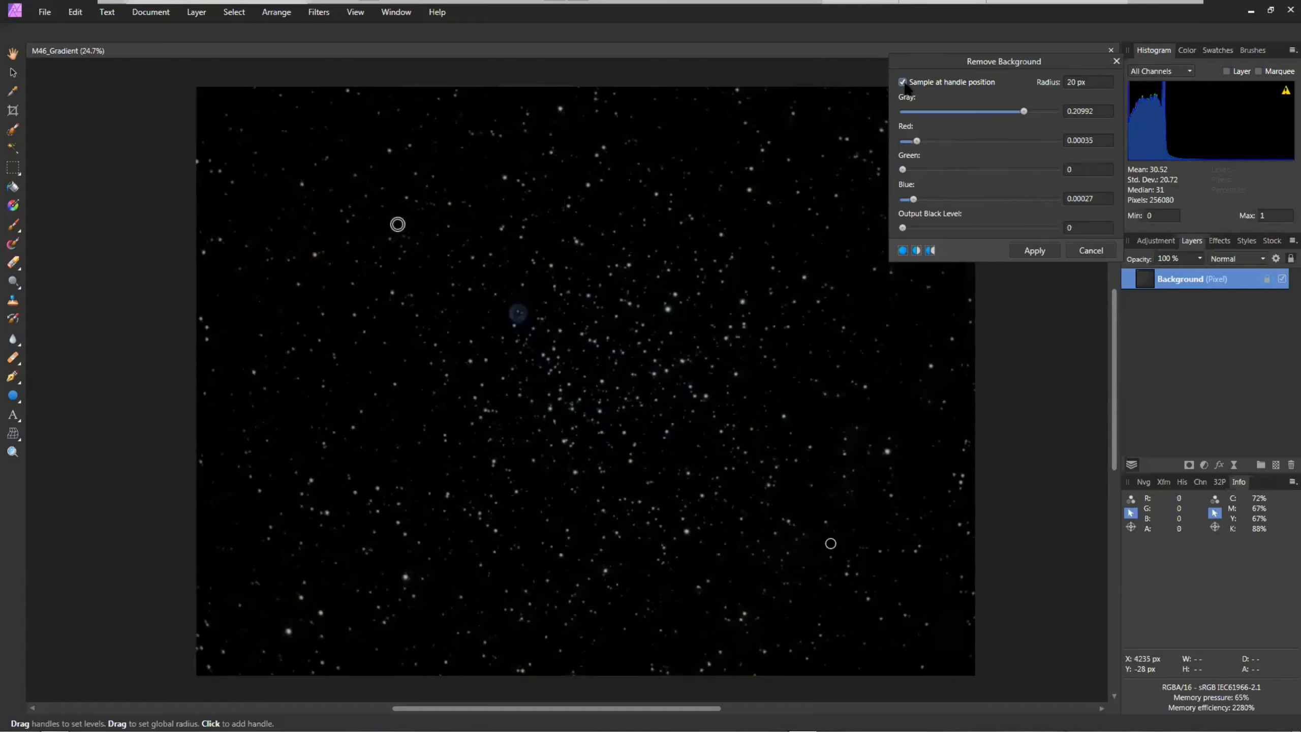
mouse_move(830, 543)
left_mouse_down()
mouse_move(851, 542)
mouse_move(837, 540)
left_mouse_up()
Raise the output black level to 0.21762 and move the two handles back out toward the image corners.
left_click_drag(909, 226, 1011, 231)
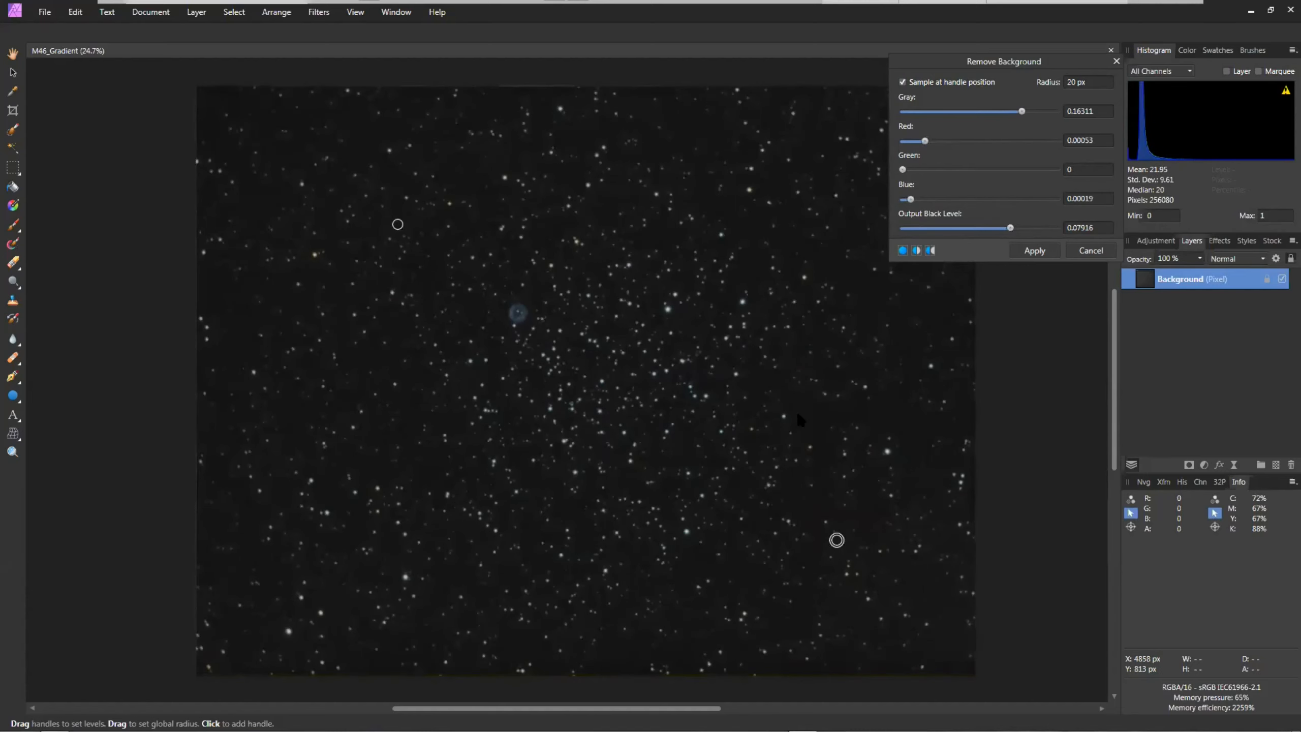
left_click_drag(1008, 228, 1024, 228)
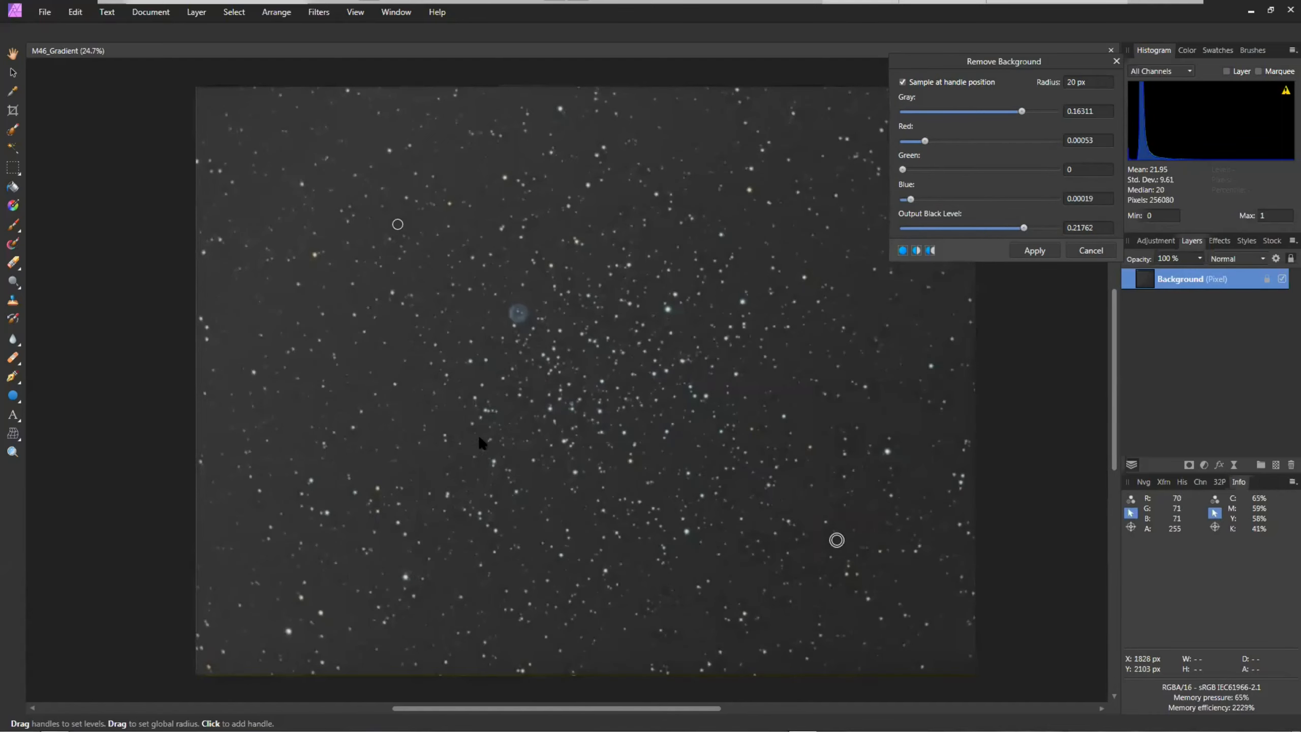
left_click_drag(838, 540, 934, 604)
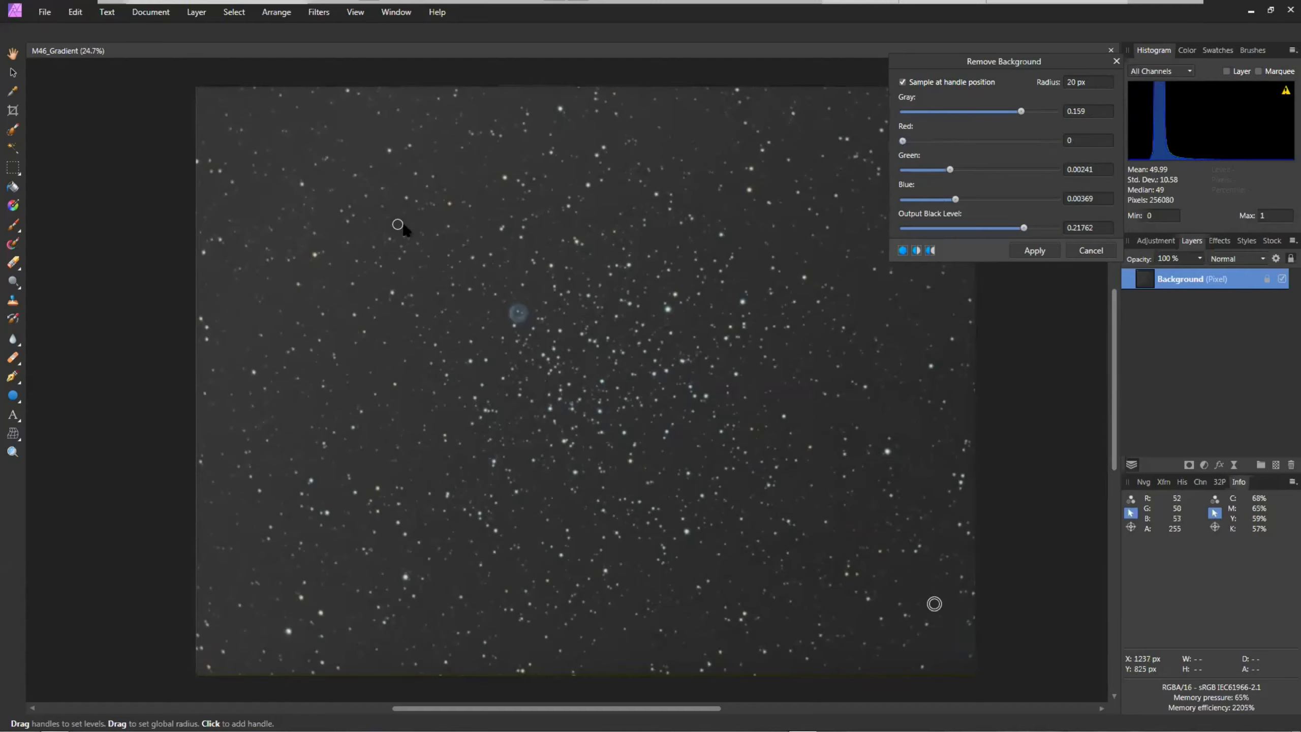
left_click_drag(399, 225, 253, 137)
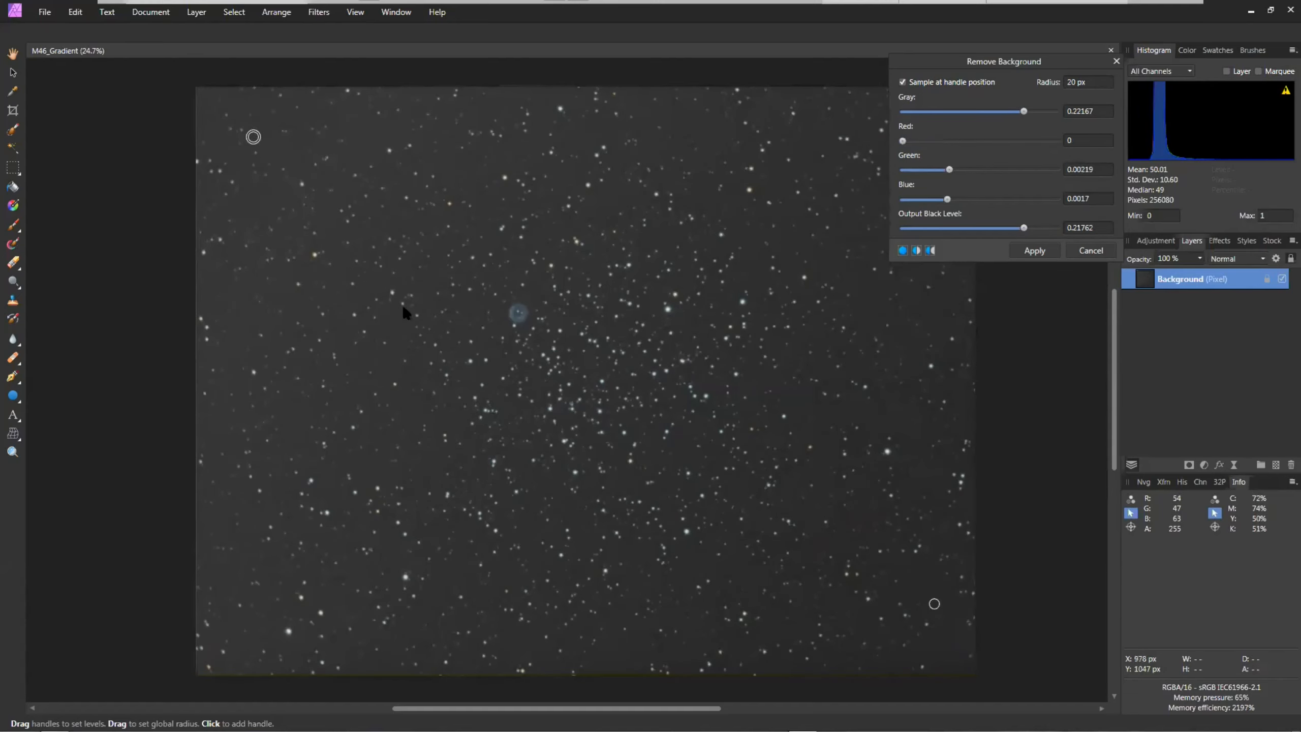
Add seven more sampling handles on patches of sky around the star cluster, spread along all sides of the image.
left_click(379, 467)
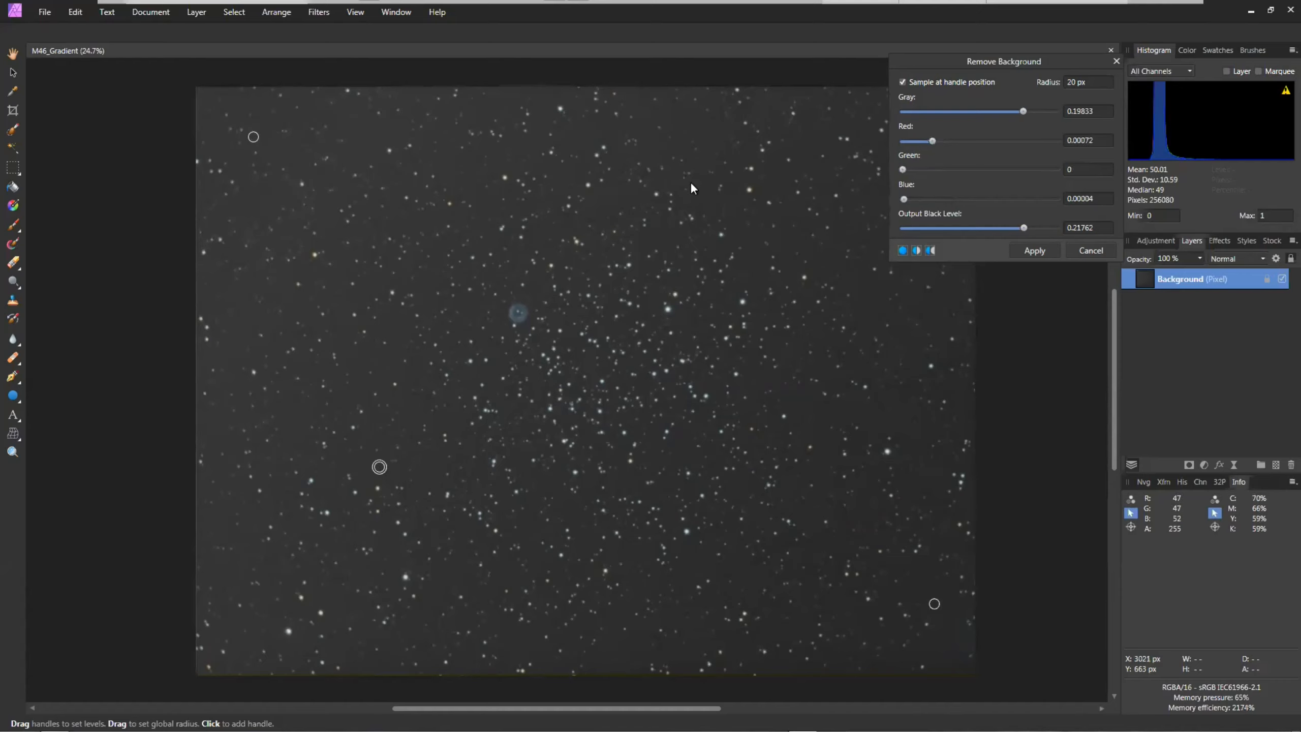
left_click(677, 143)
left_click(343, 325)
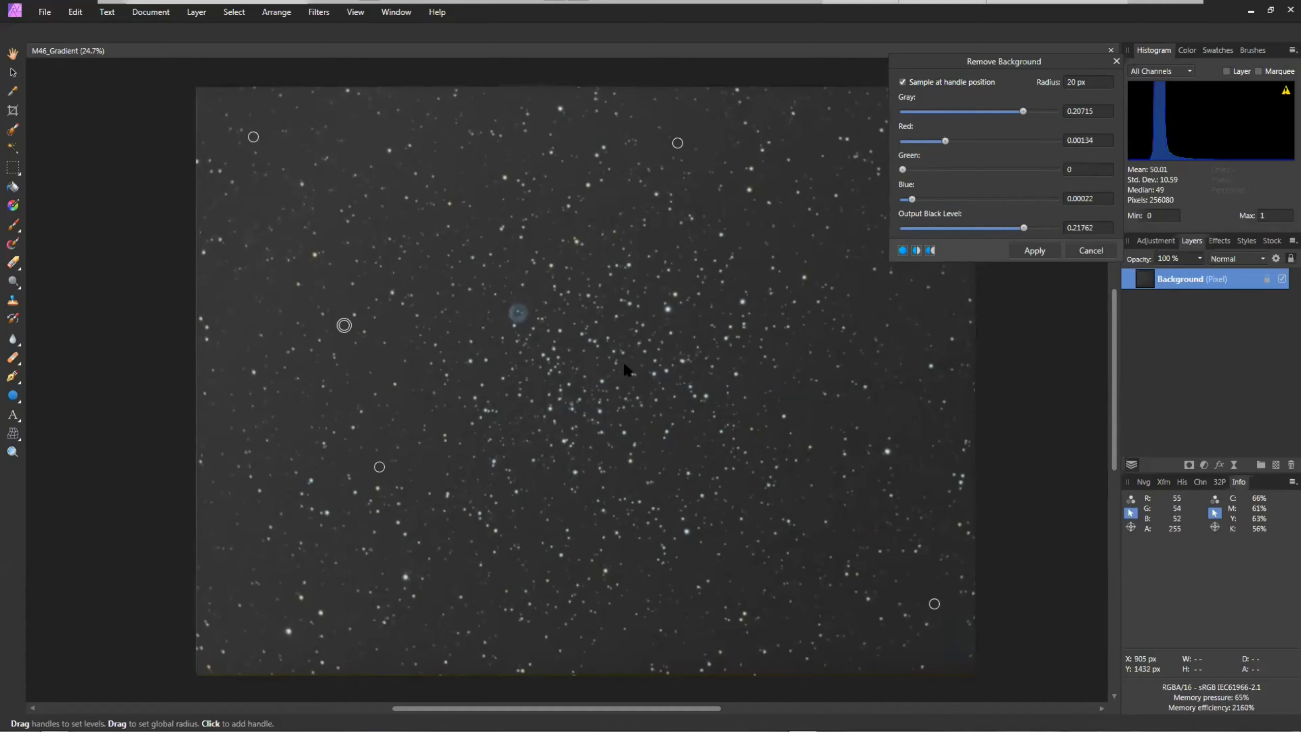
left_click(883, 397)
left_click(694, 609)
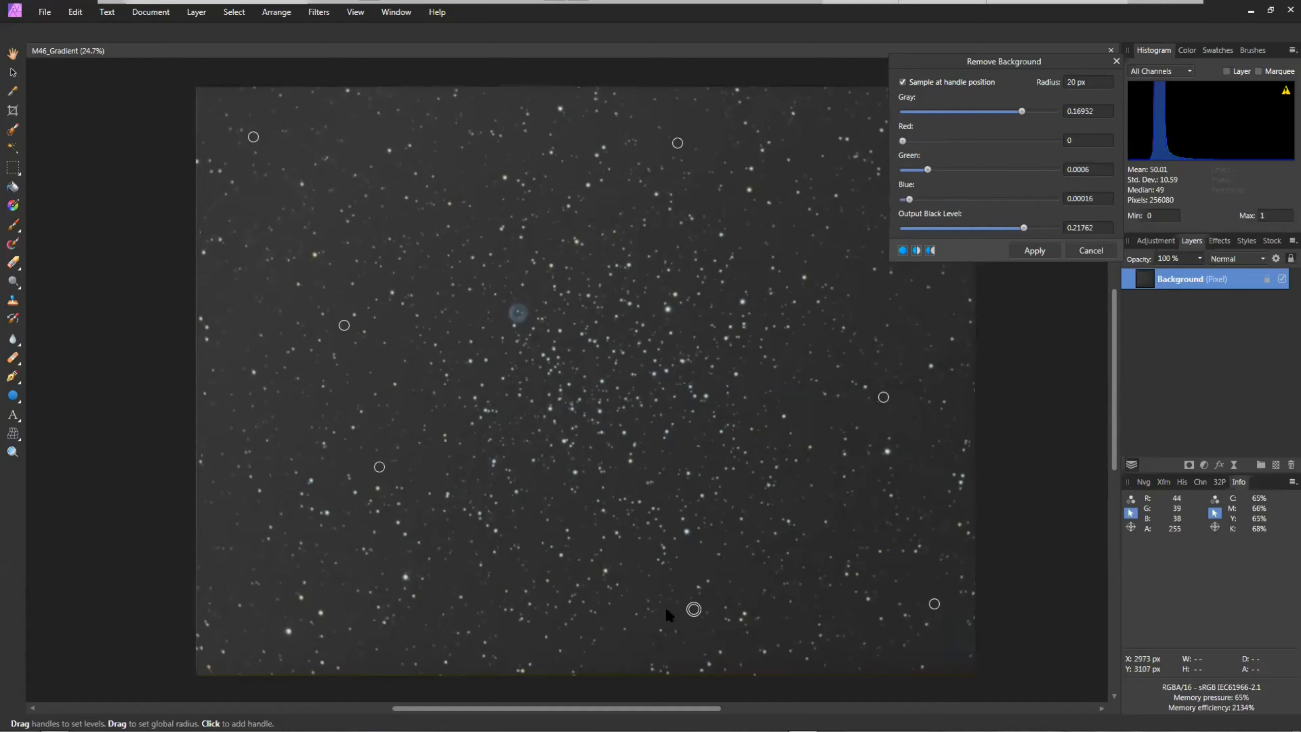
left_click(428, 613)
left_click(817, 146)
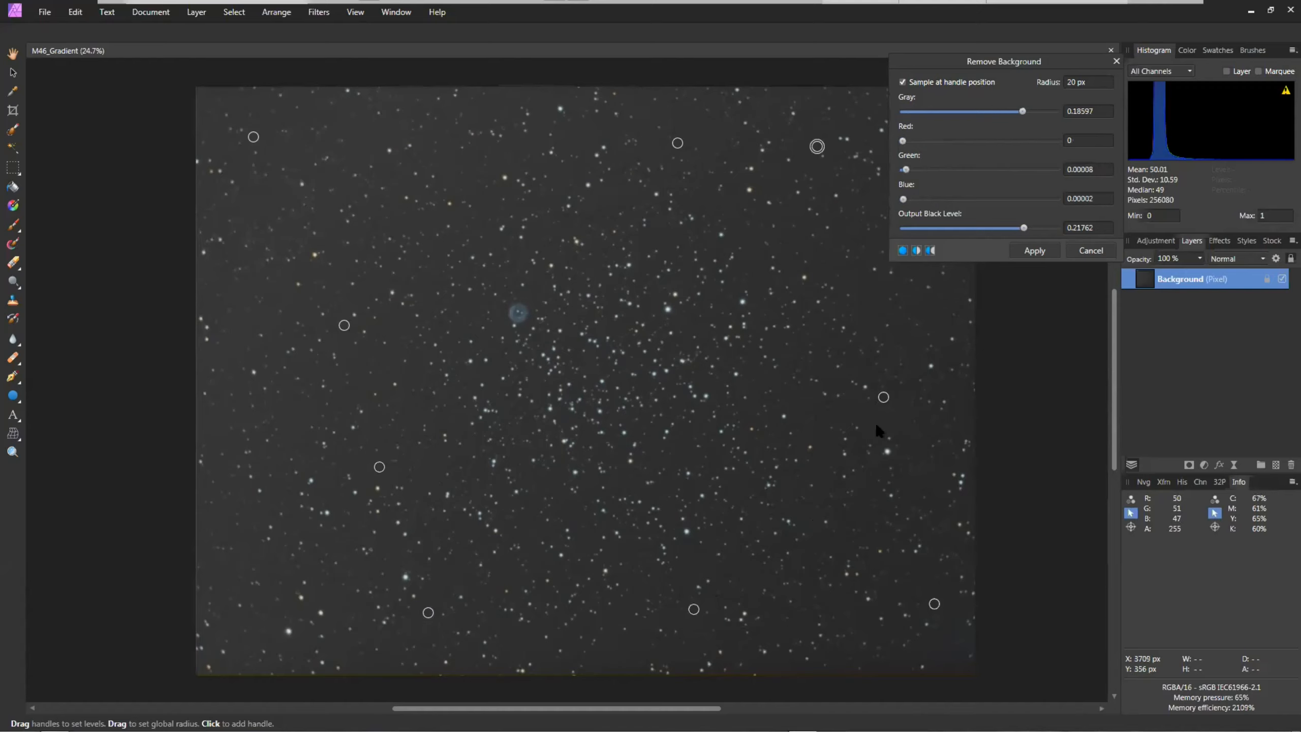
Try different output black levels, ending at 0.05308, and cancel the Remove Background filter.
mouse_move(1024, 228)
left_mouse_down()
mouse_move(990, 227)
mouse_move(1004, 230)
left_mouse_up()
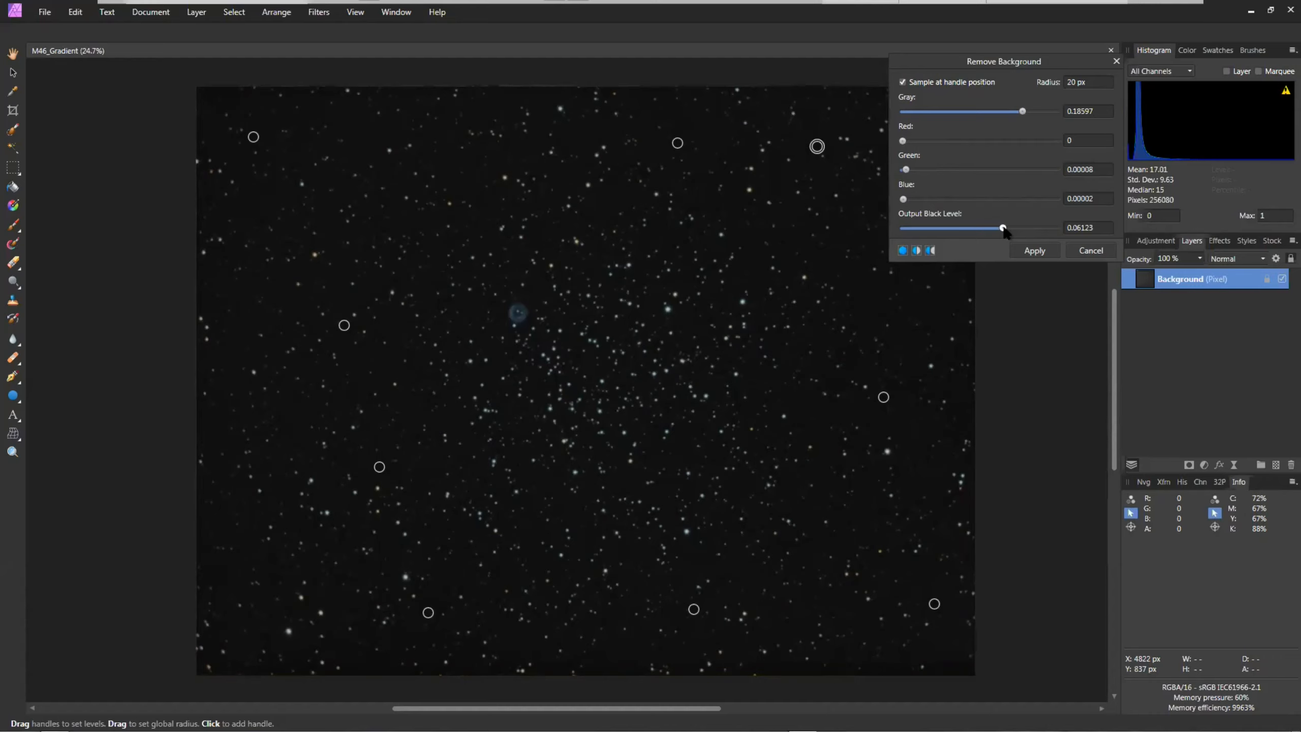
left_click_drag(1003, 229, 1024, 229)
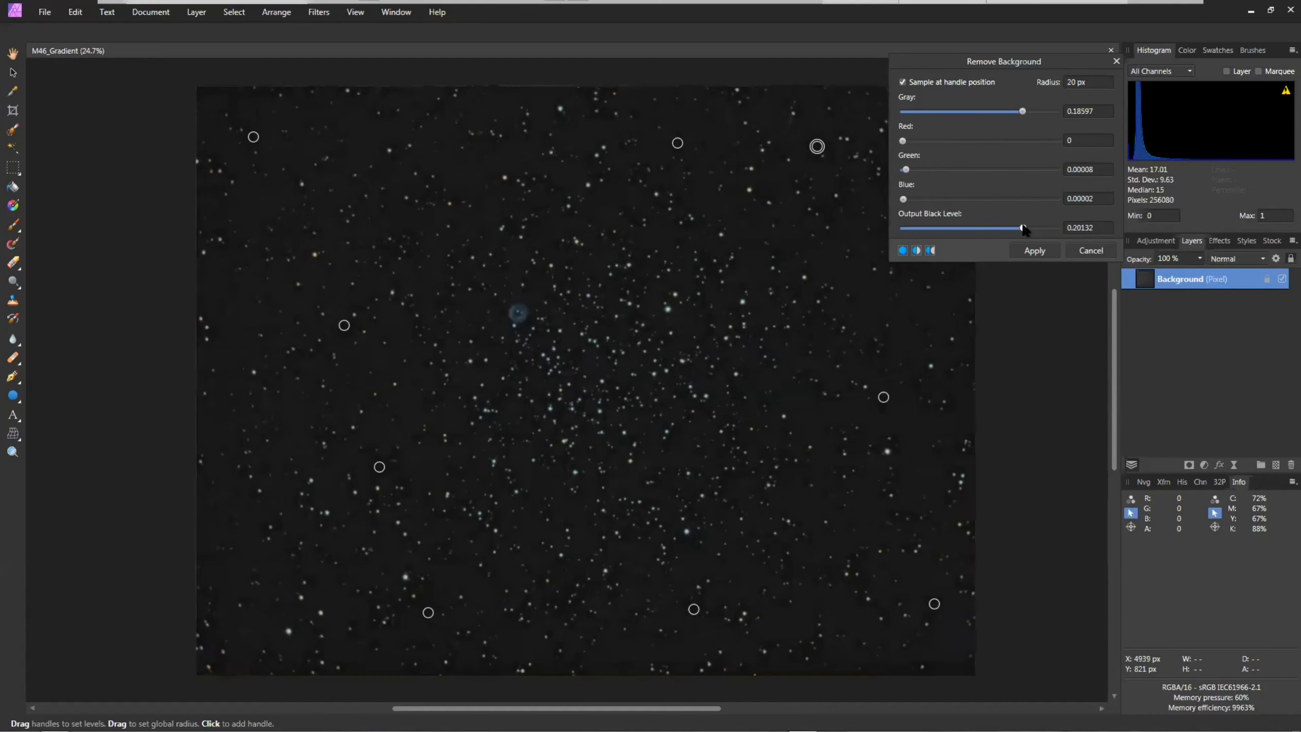
left_click_drag(1025, 230, 1007, 229)
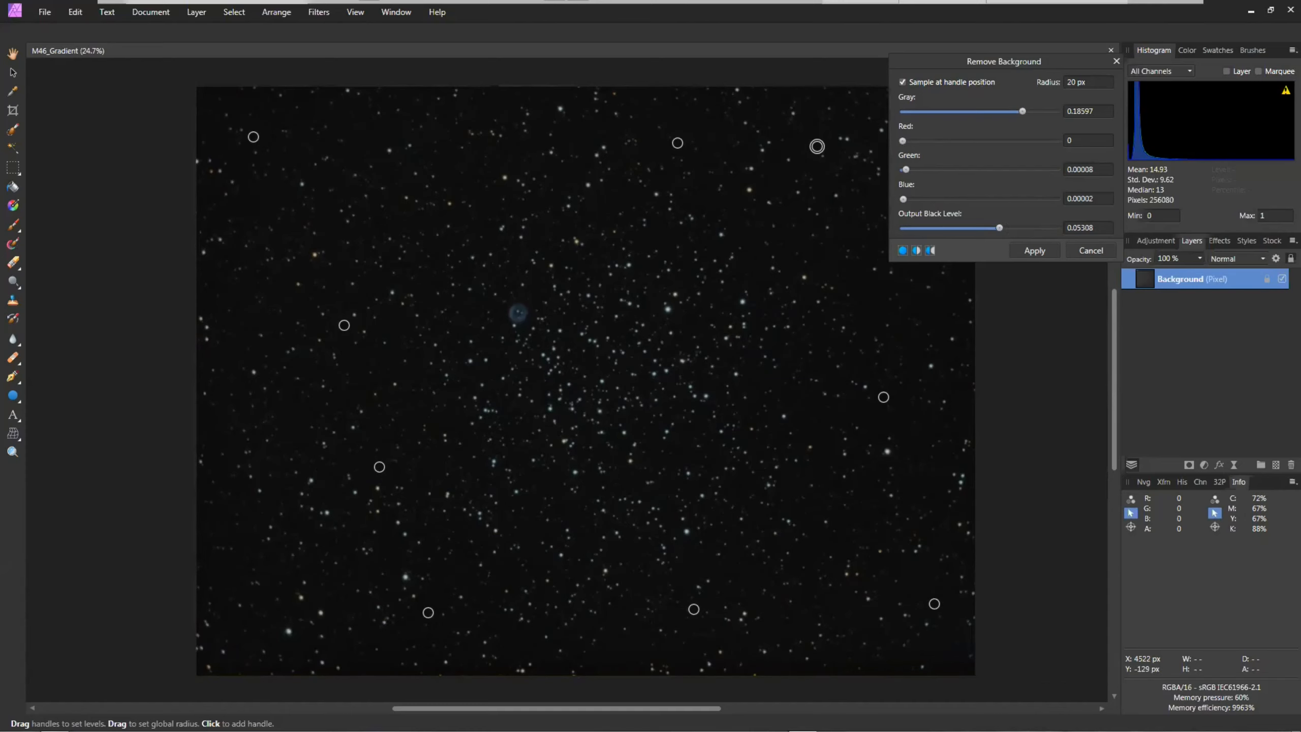
left_click_drag(953, 63, 960, 36)
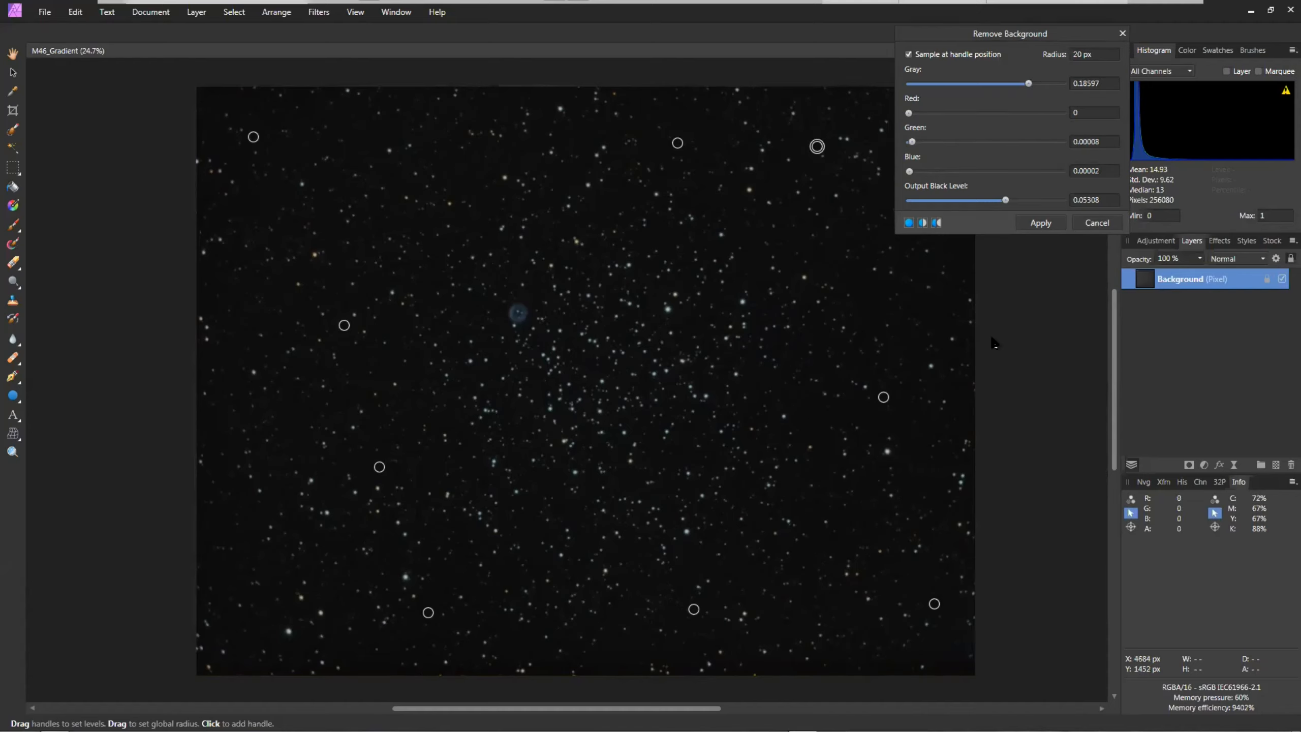
left_click(1097, 226)
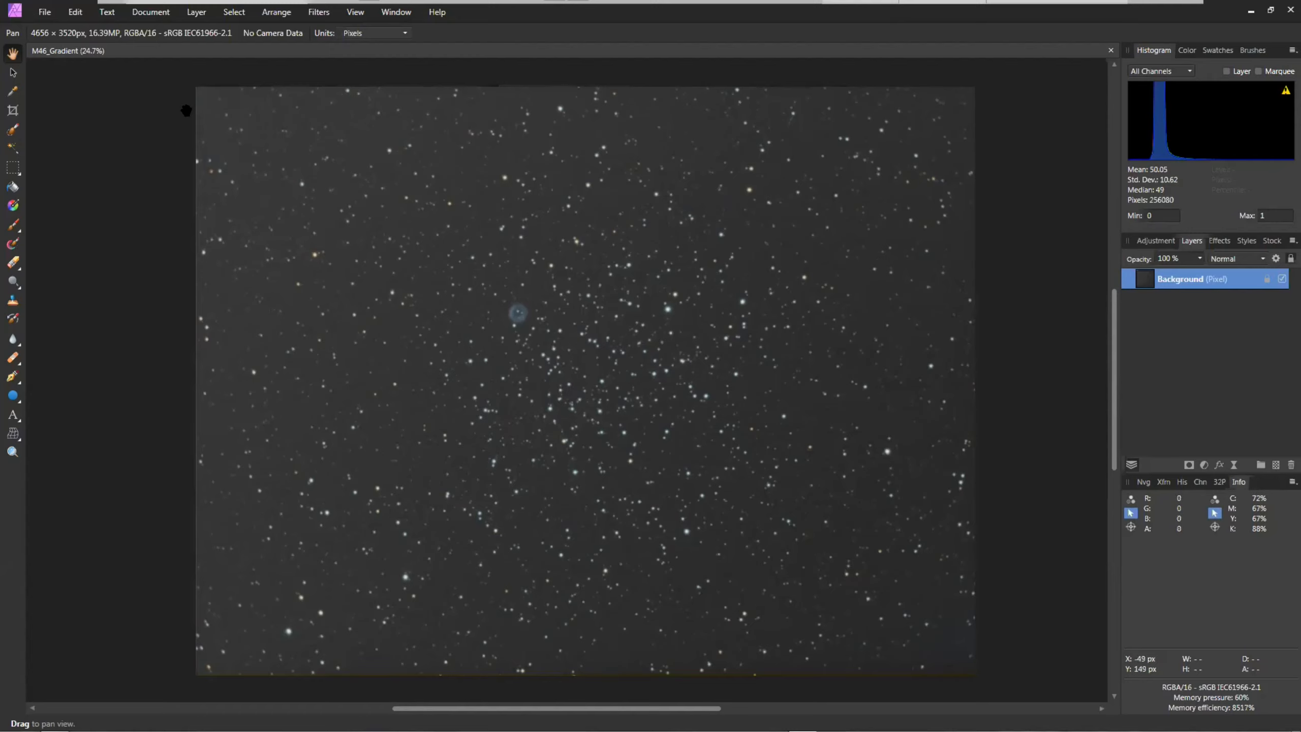
Close M46_Gradient and open M31_Curves.afphoto from the Misc folder.
left_click(1110, 51)
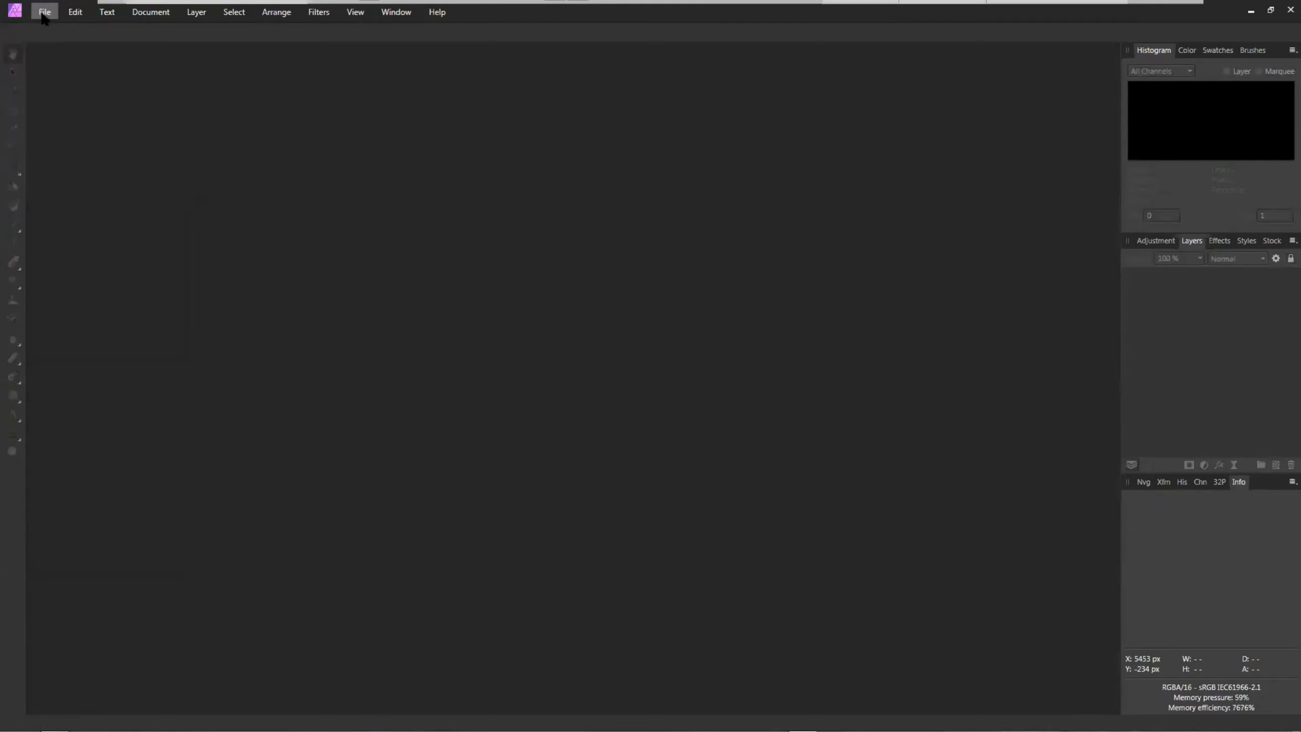
left_click(45, 11)
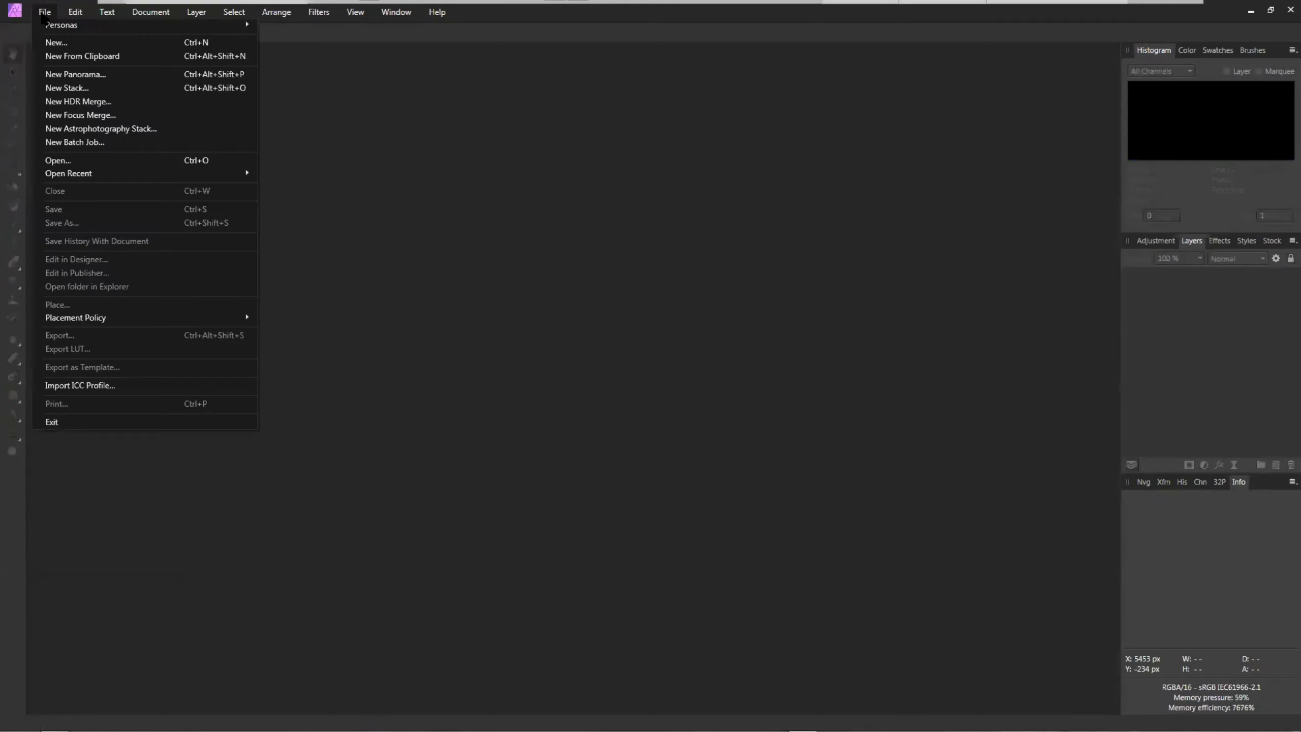
left_click(79, 160)
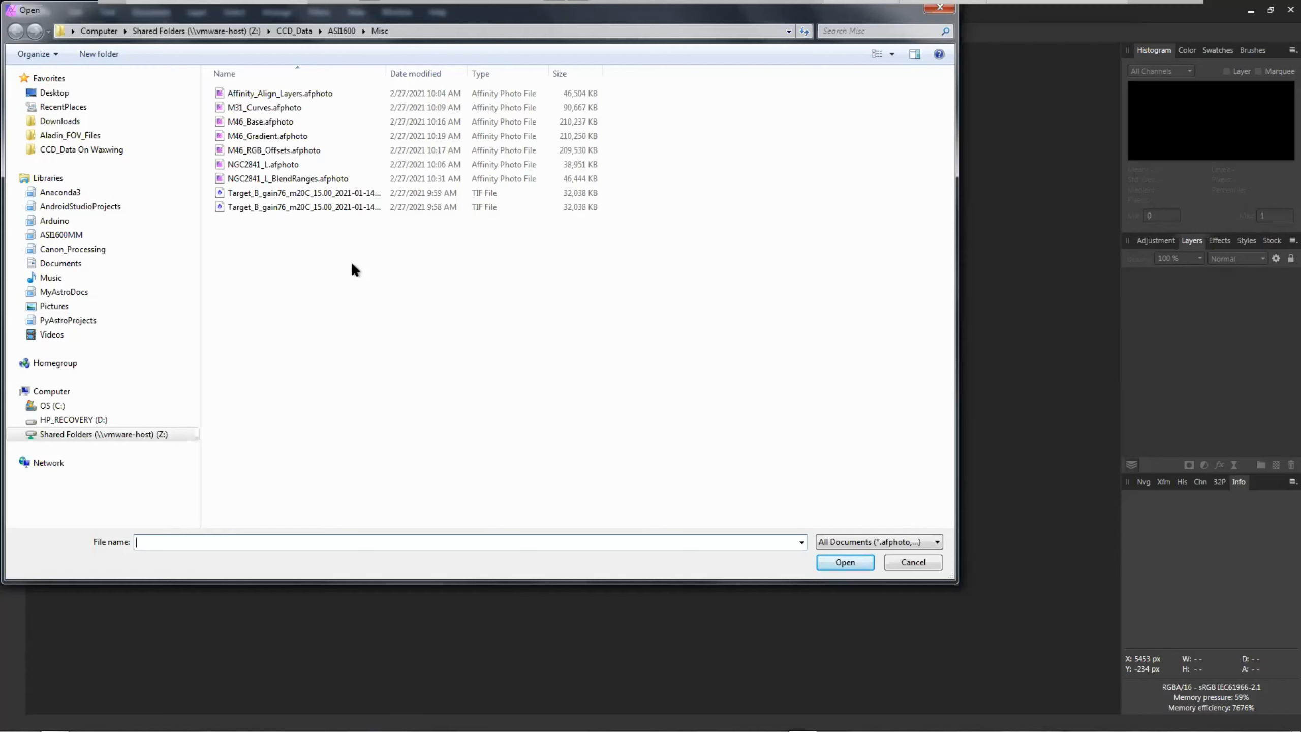
double_click(316, 108)
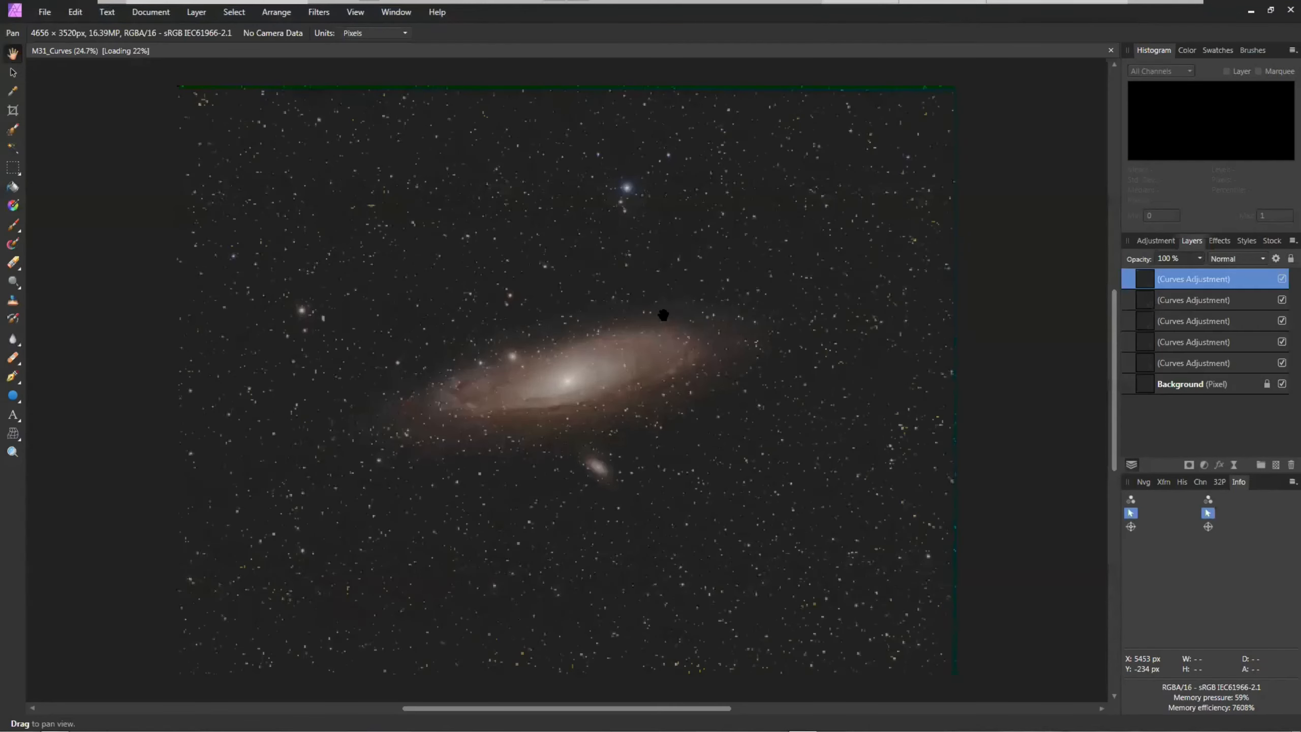
Examine the colours and halos of the stars in the sky above the galaxy at up to about 700% magnification.
scroll(537, 377, "up", 3)
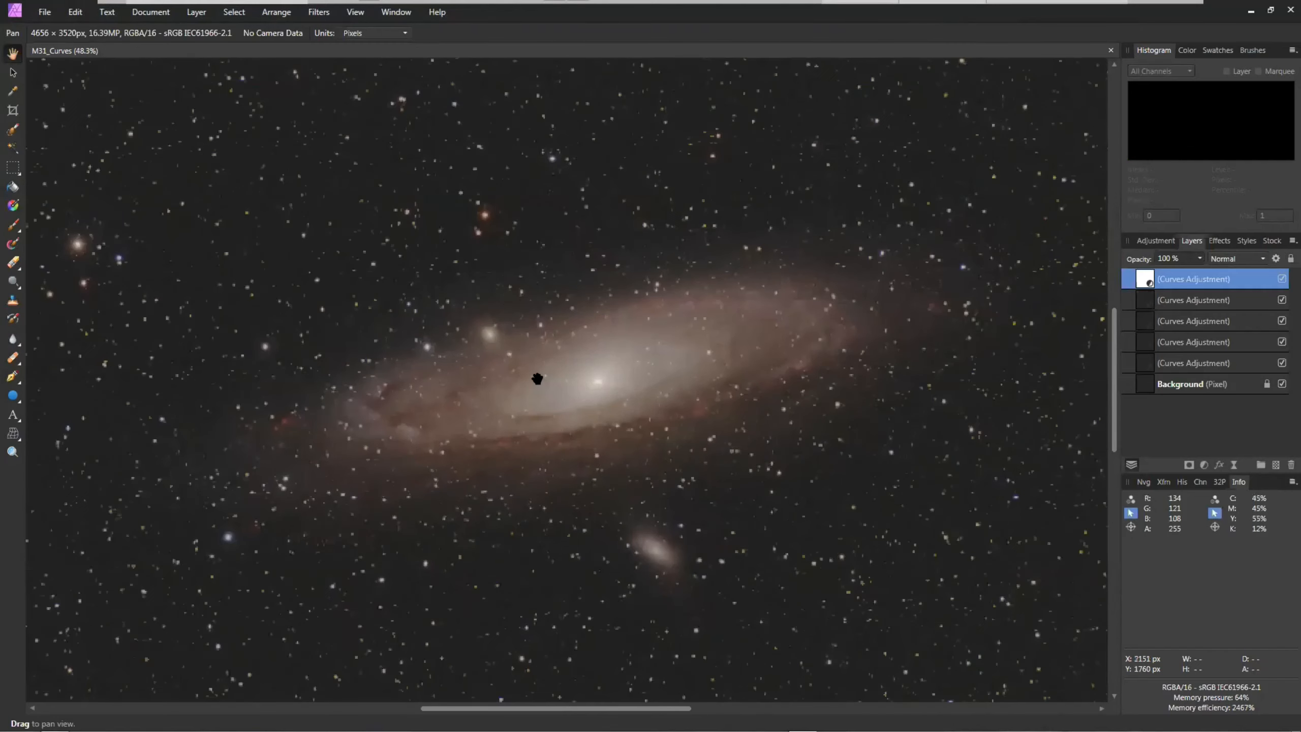
scroll(538, 378, "up", 1)
scroll(537, 378, "up", 1)
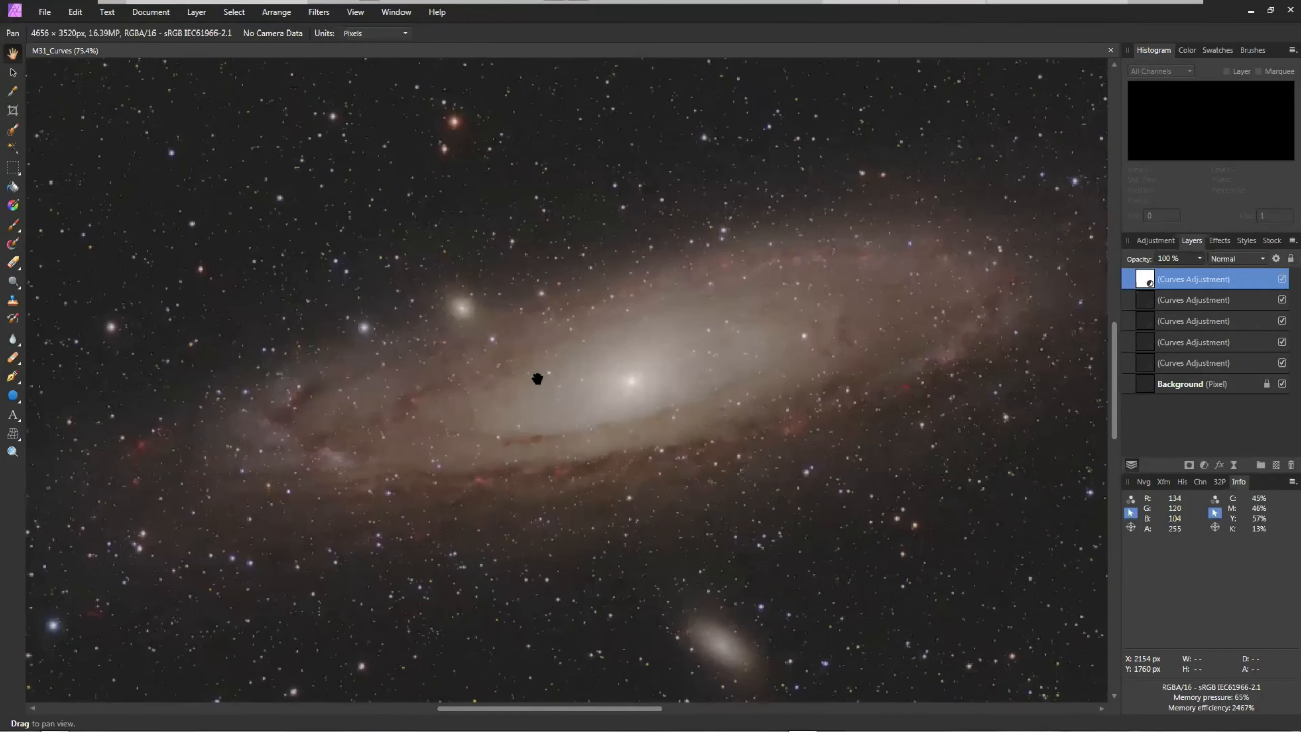
scroll(372, 374, "up", 2)
left_click_drag(360, 322, 648, 523)
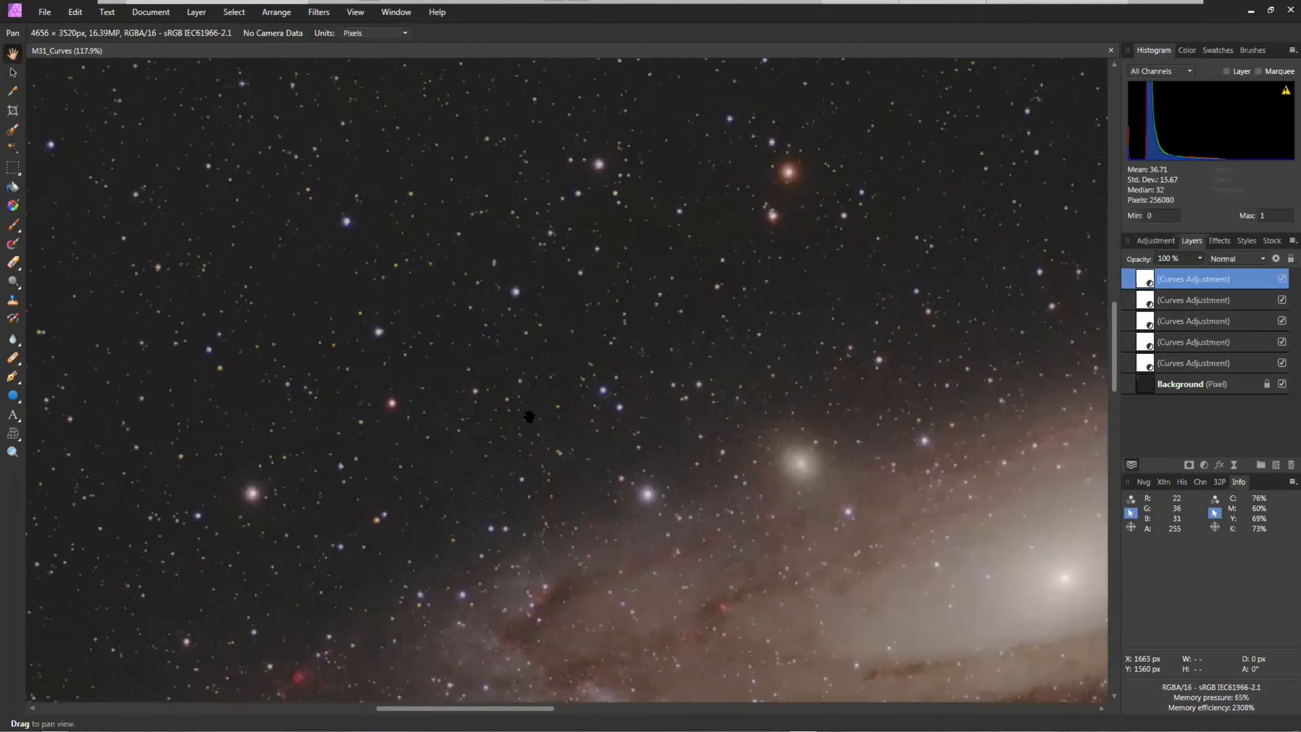
scroll(609, 430, "up", 3)
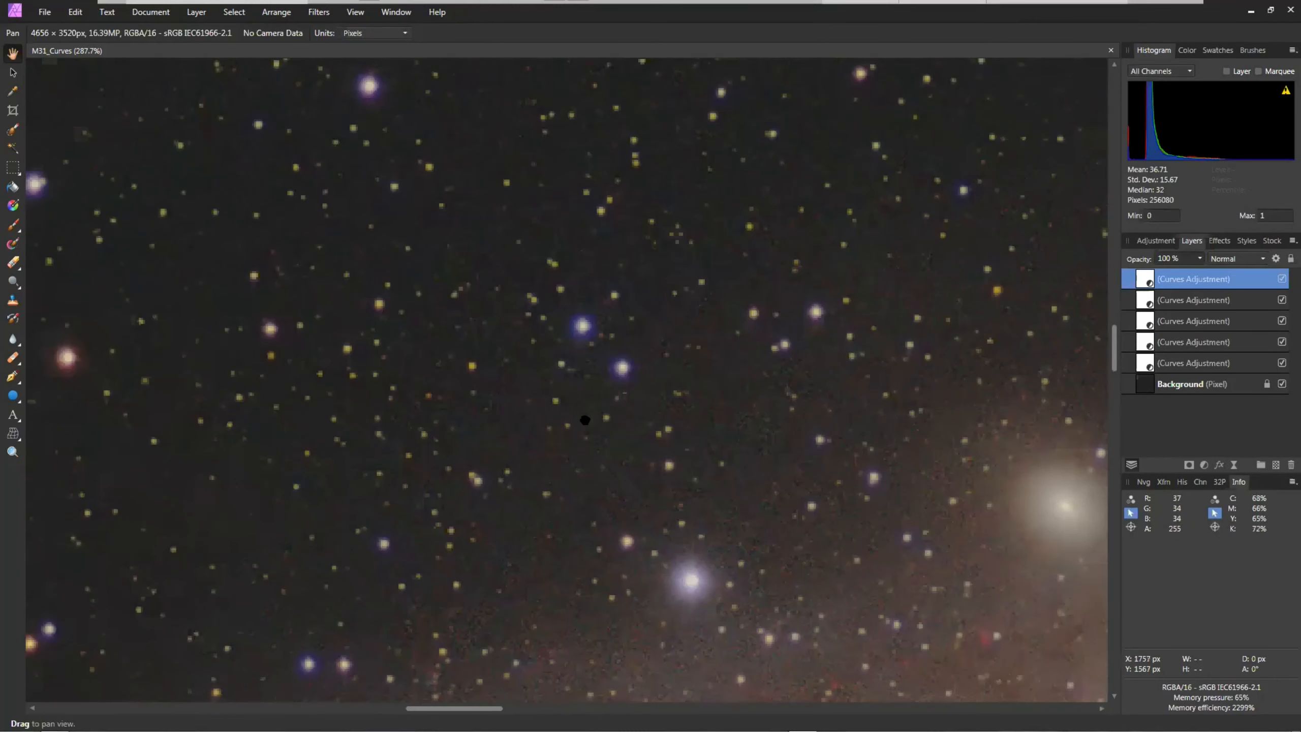
scroll(603, 427, "up", 2)
scroll(601, 461, "up", 1)
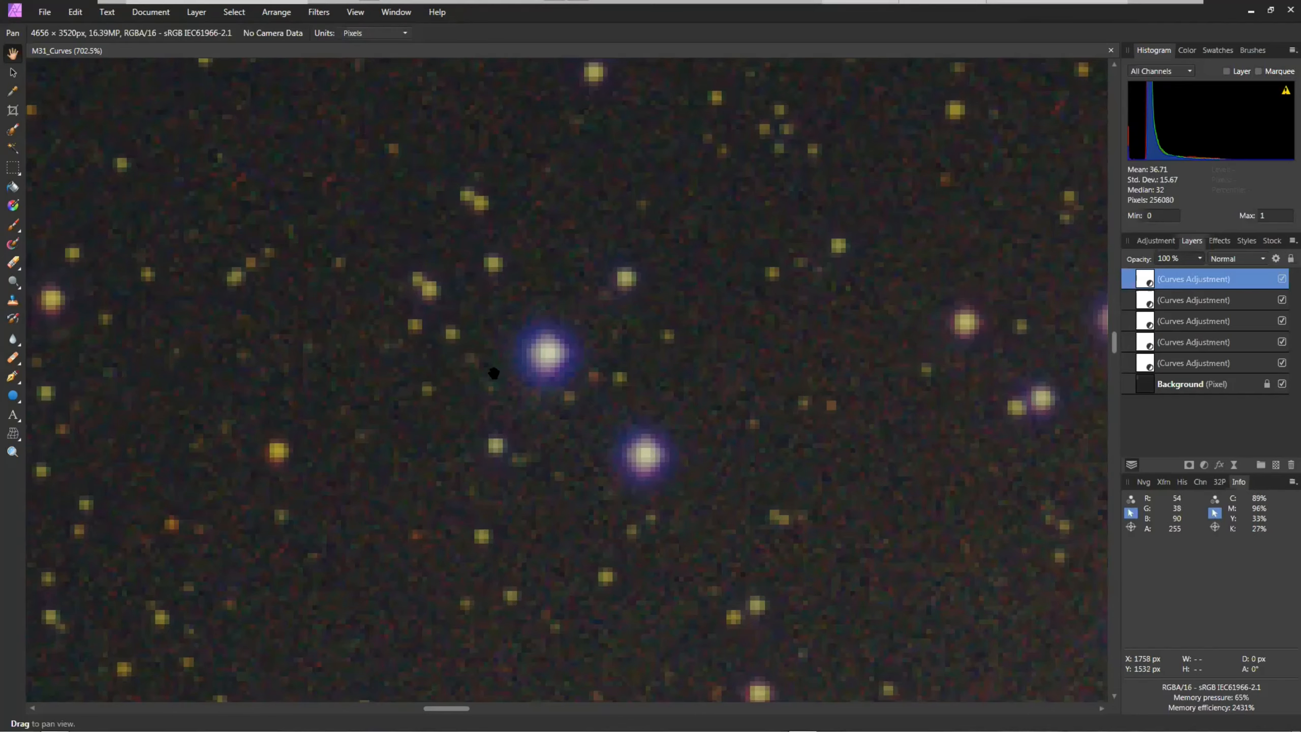
left_click_drag(830, 523, 694, 444)
scroll(691, 443, "down", 1)
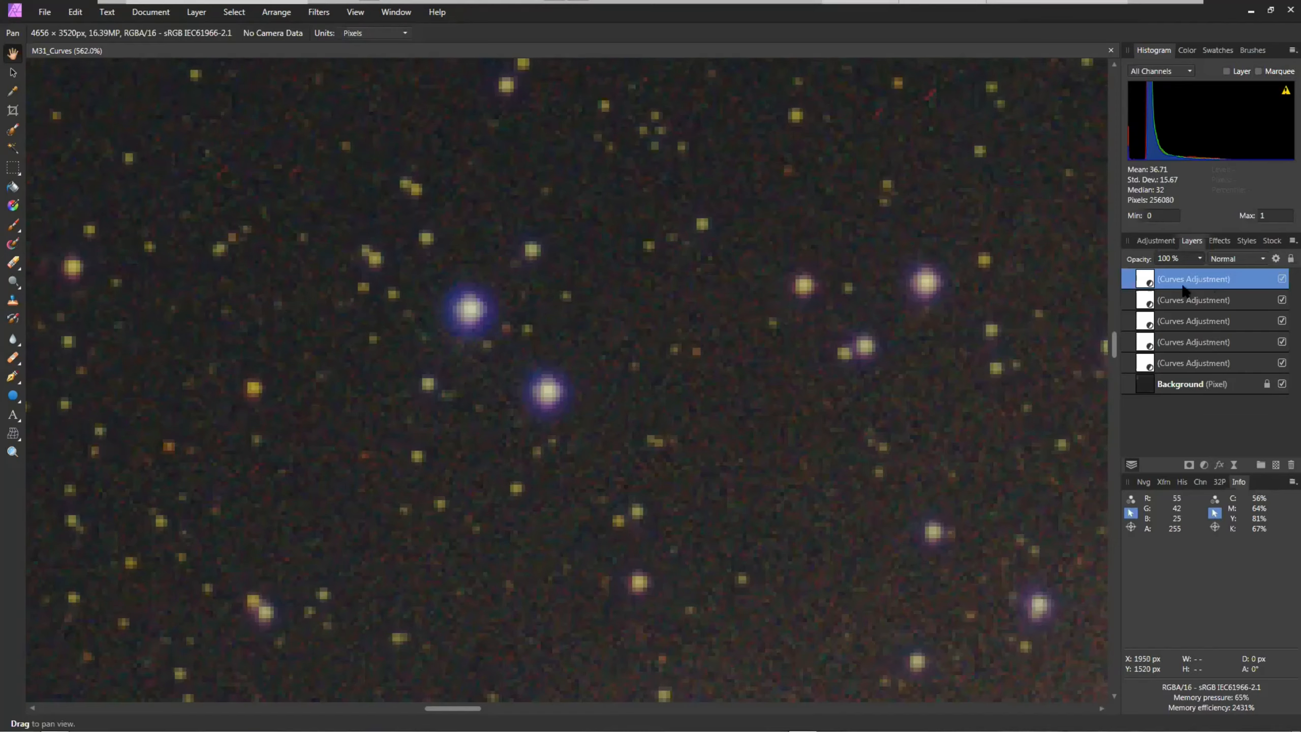
Hide all five Curves adjustment layers and show them again to compare the image with and without the tonal stretch.
left_click(1282, 279)
left_click(1282, 299)
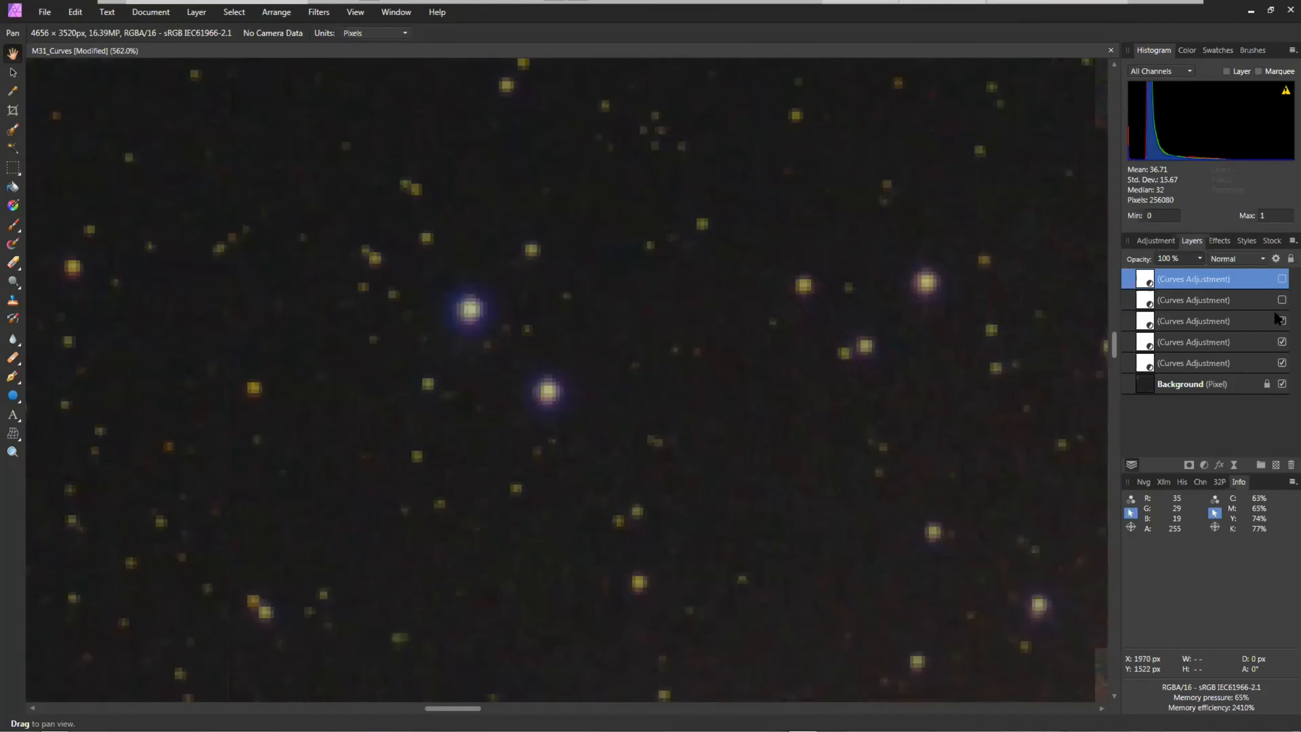
left_click(1282, 321)
left_click(1282, 342)
left_click(1282, 363)
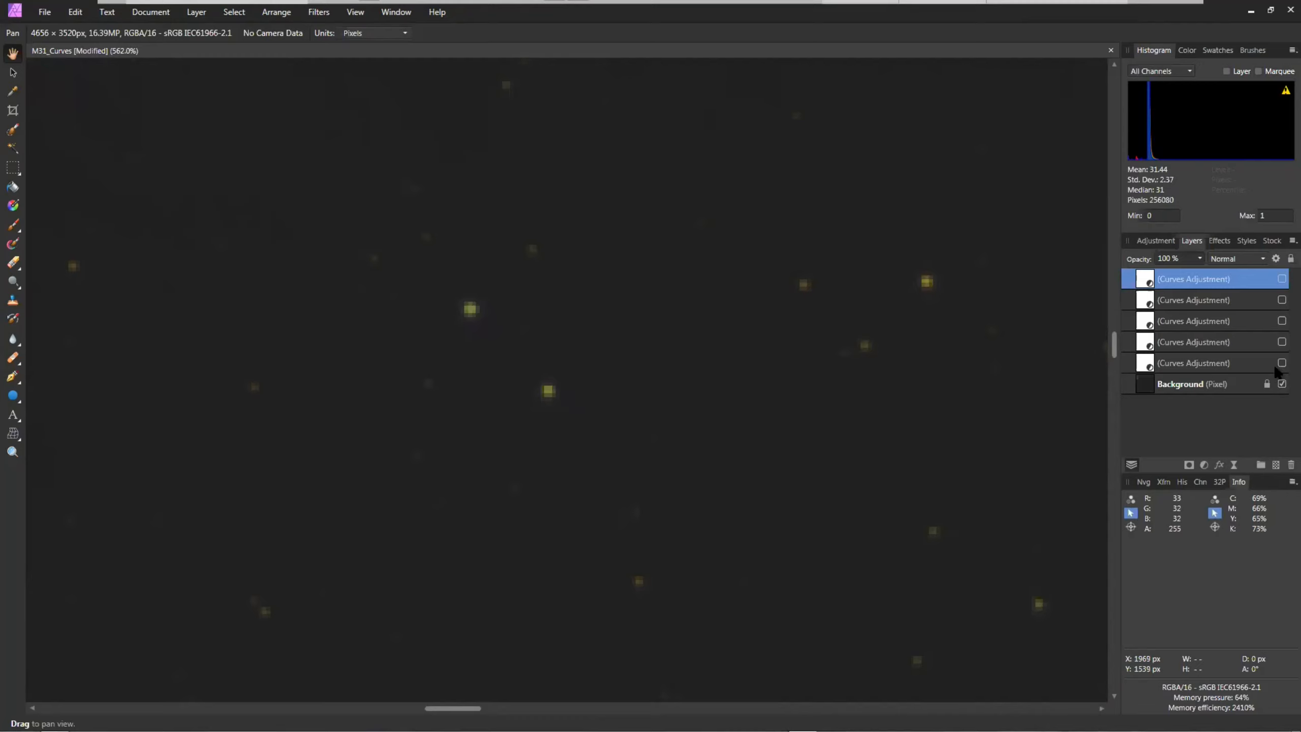
left_click(1282, 363)
left_click(1282, 342)
left_click(1282, 321)
left_click(1282, 300)
left_click(1282, 279)
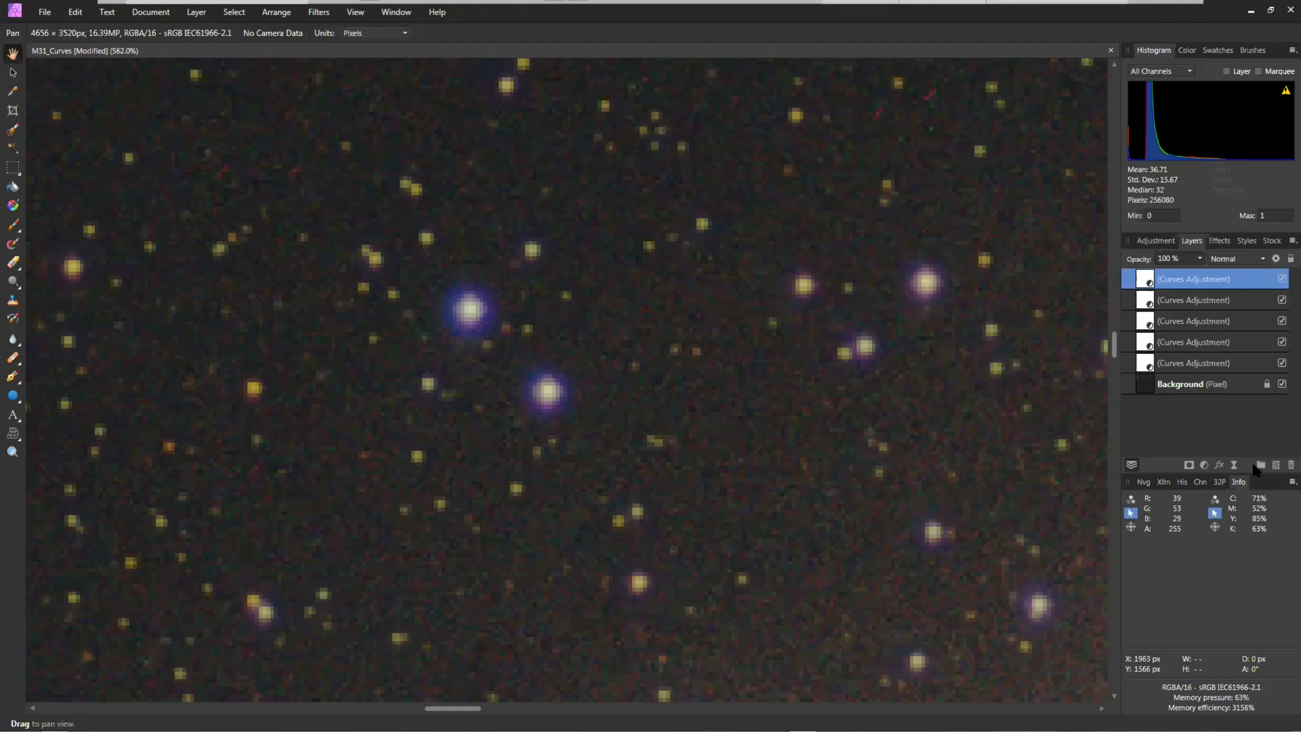
Merge all visible layers into a new pixel layer above the top Curves adjustment.
right_click(1216, 281)
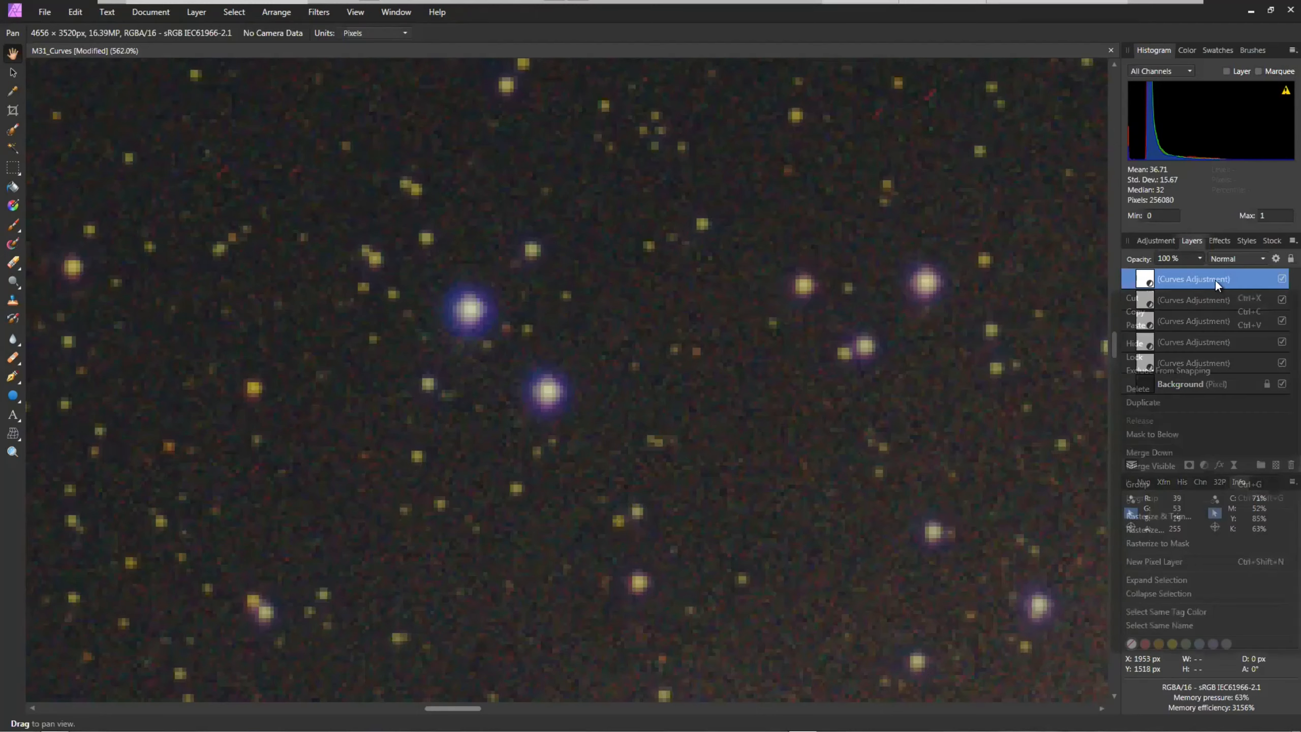
left_click(1047, 42)
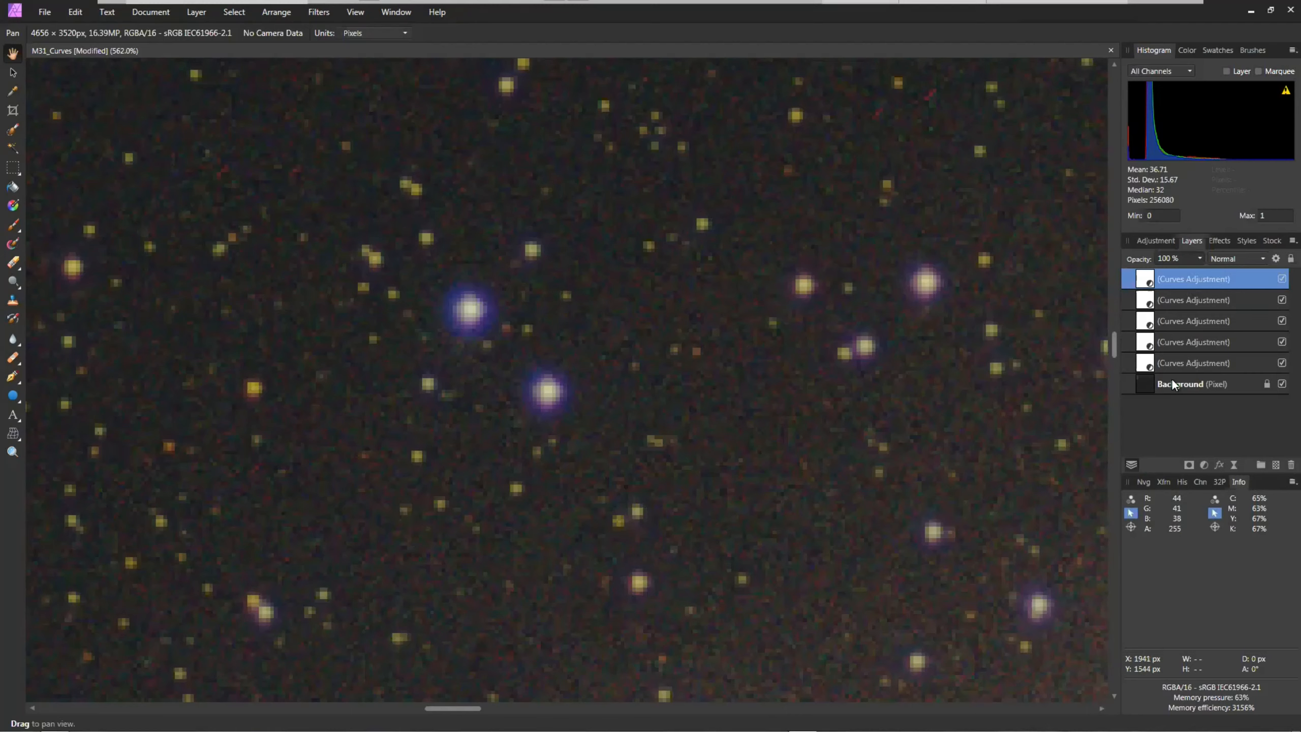
right_click(1189, 282)
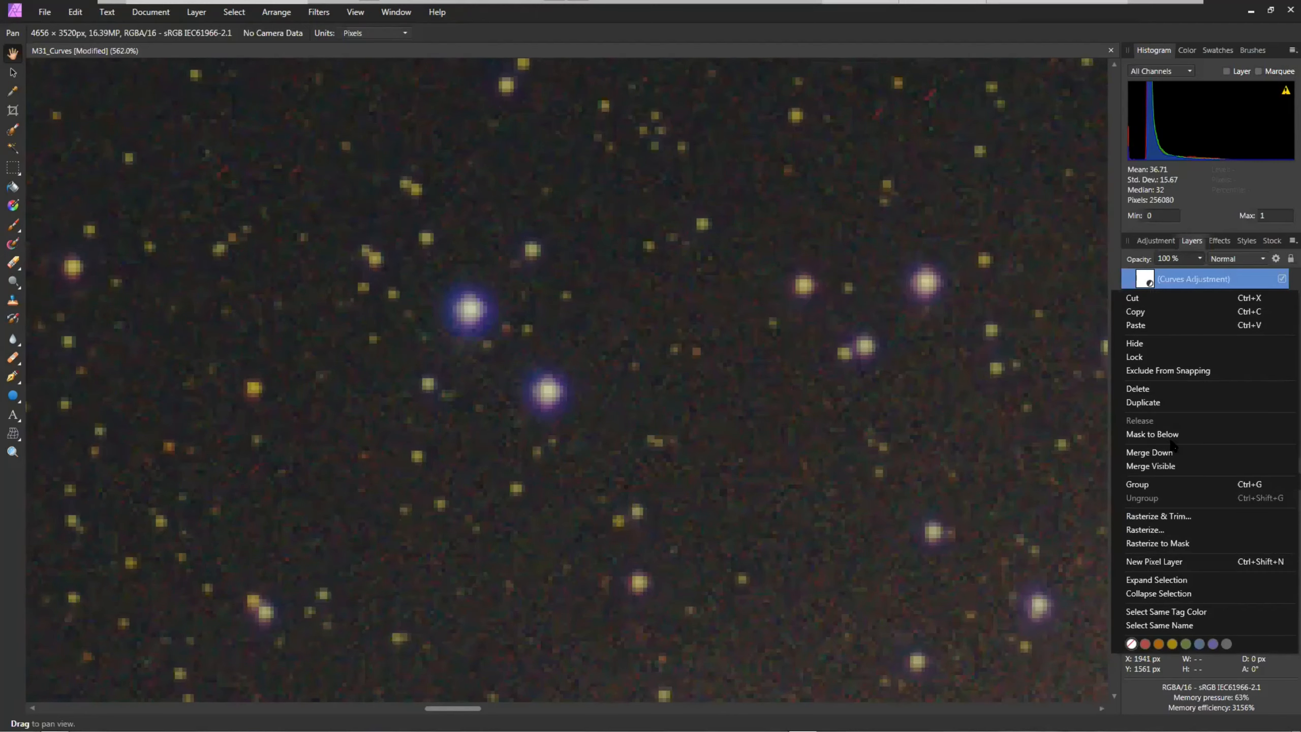
left_click(1176, 467)
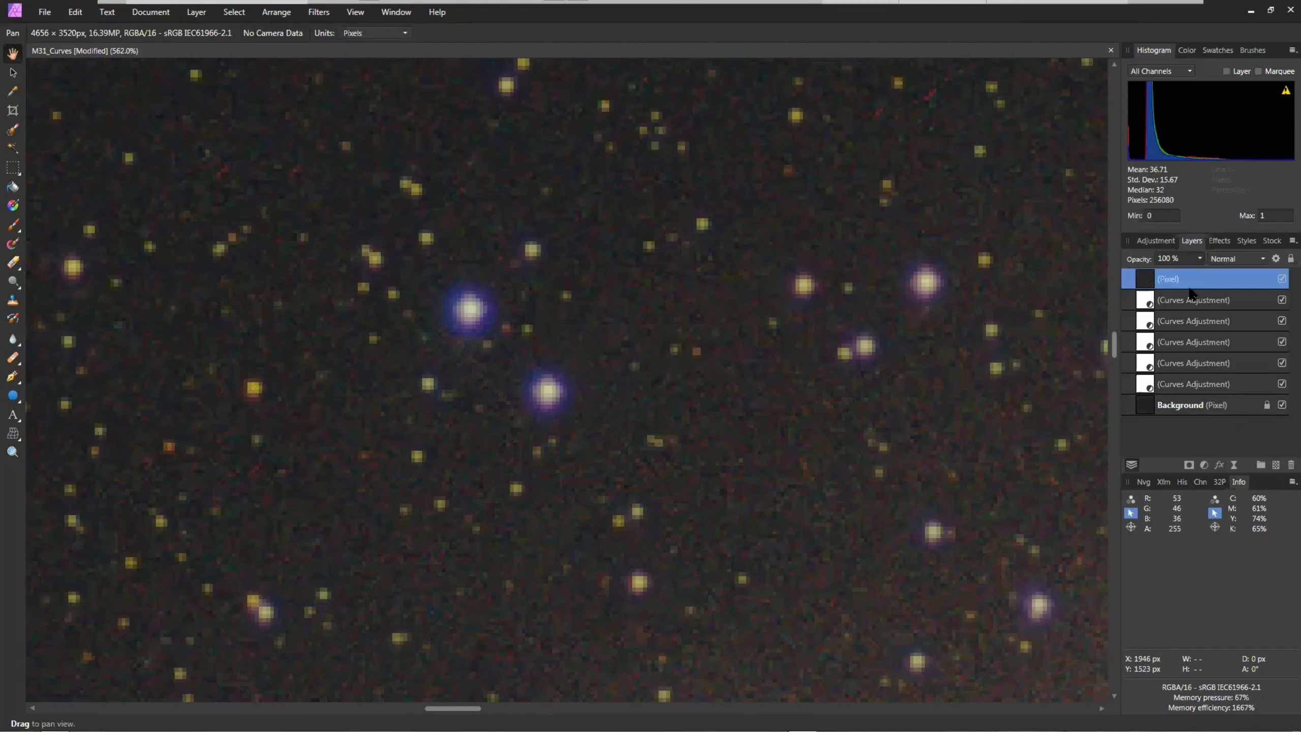
Hide the five Curves adjustments and the Background layer beneath the merged pixel layer.
left_click(1282, 300)
left_click(1282, 321)
left_click(1282, 342)
left_click(1282, 363)
left_click(1282, 384)
left_click(1282, 405)
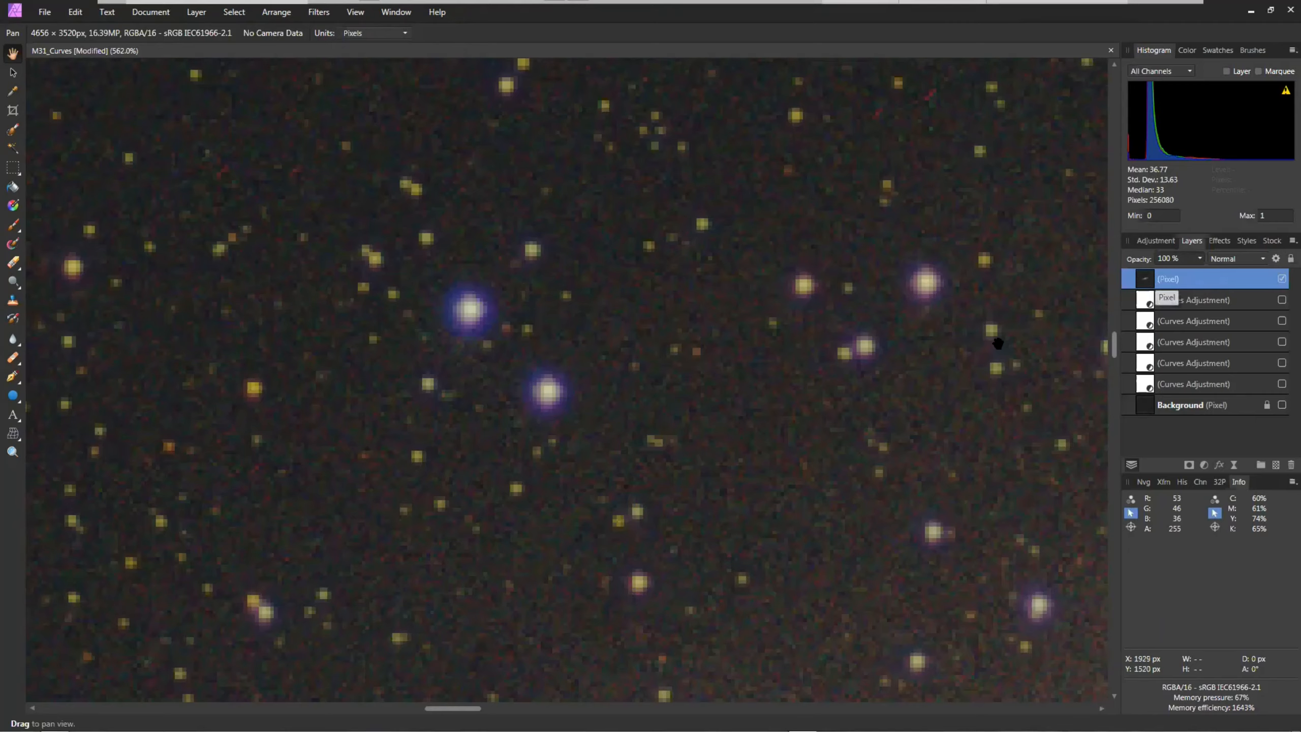
Add a live Defringe filter to the merged pixel layer, keeping its settings dialog clear of the layer list.
scroll(855, 410, "down", 4)
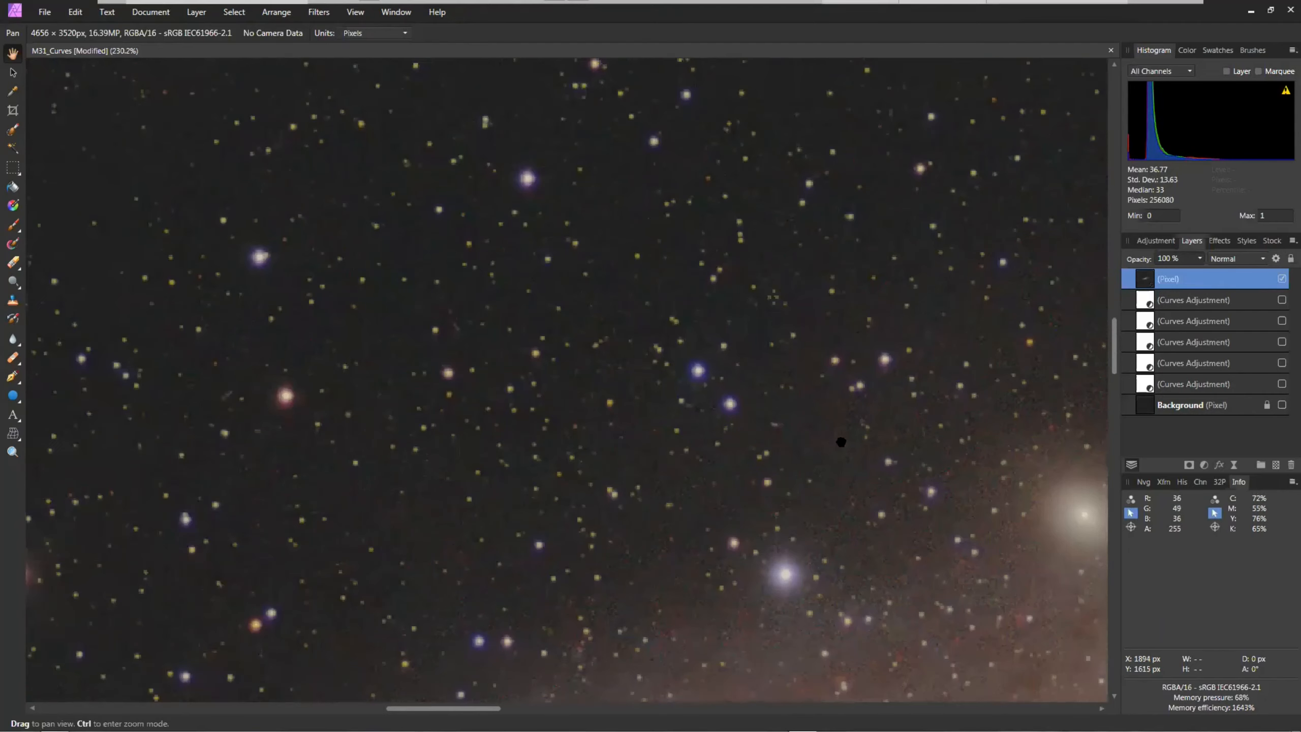
left_click_drag(843, 442, 415, 95)
left_click_drag(591, 298, 845, 604)
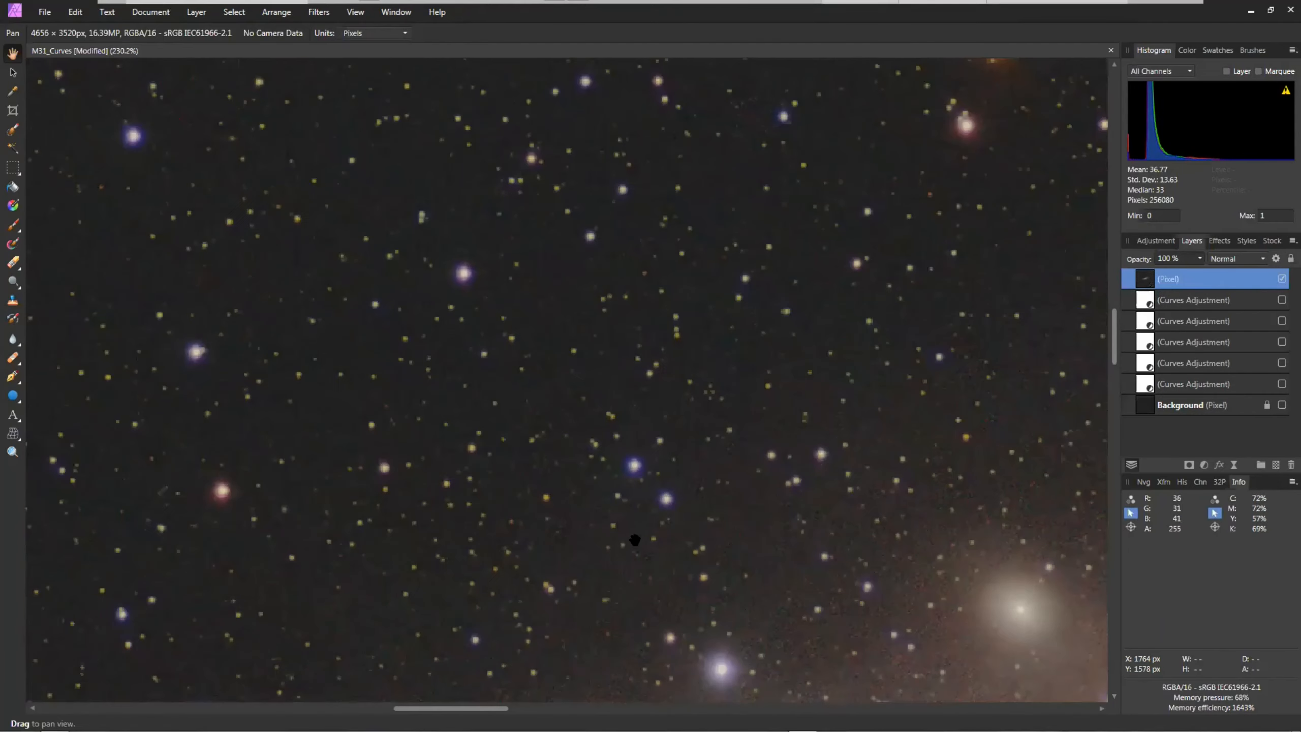
scroll(634, 538, "up", 5)
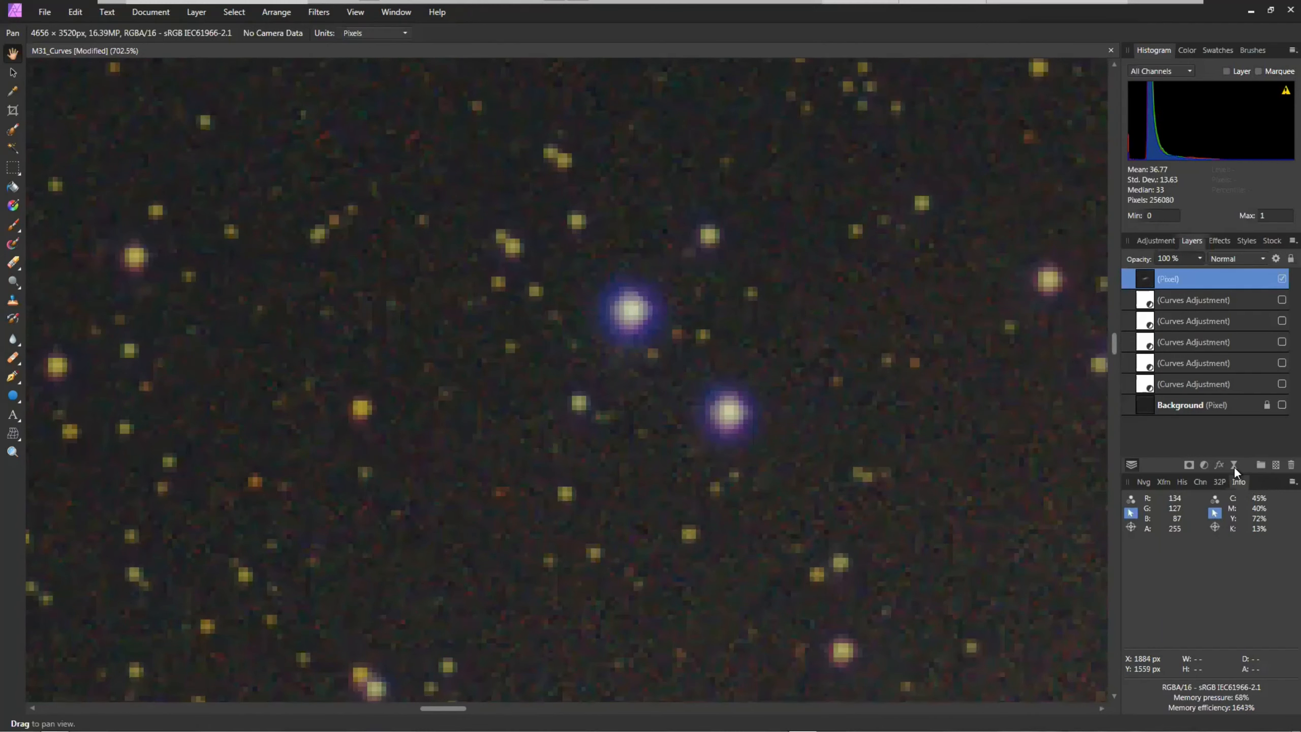
left_click(1205, 465)
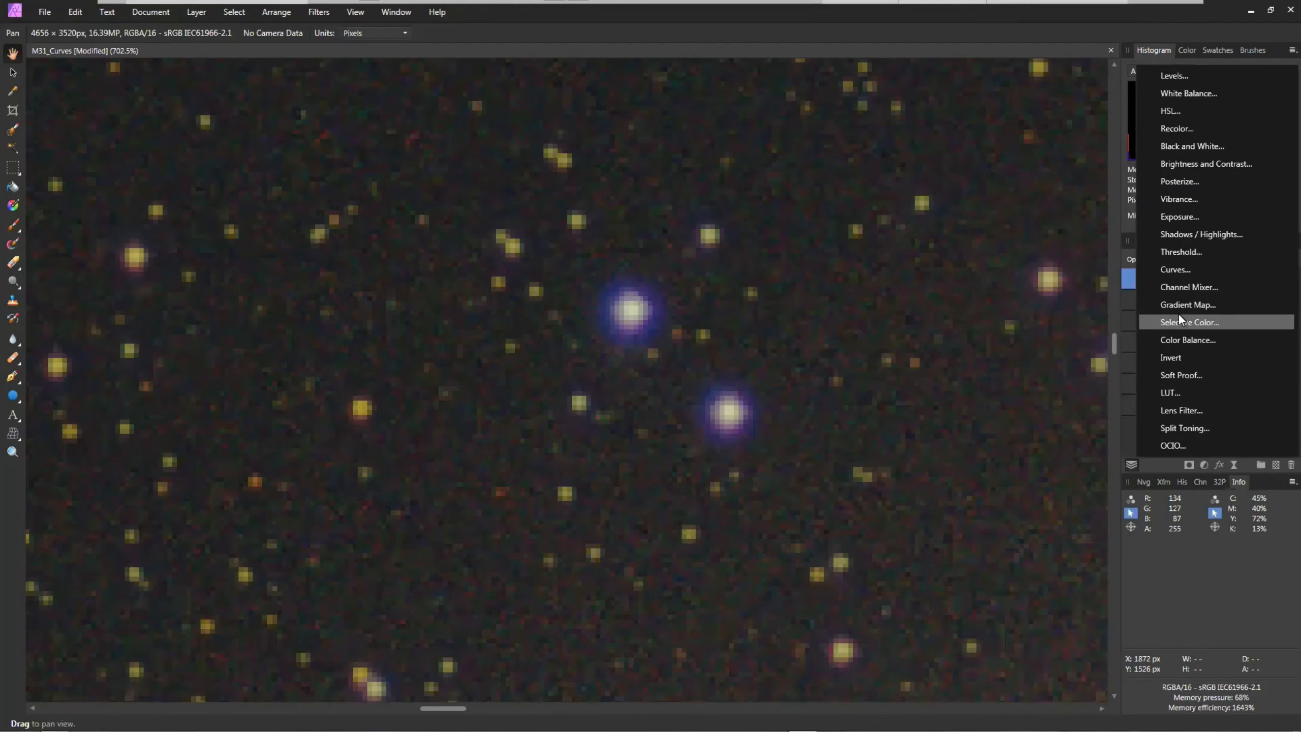
left_click(1190, 564)
left_click(1235, 465)
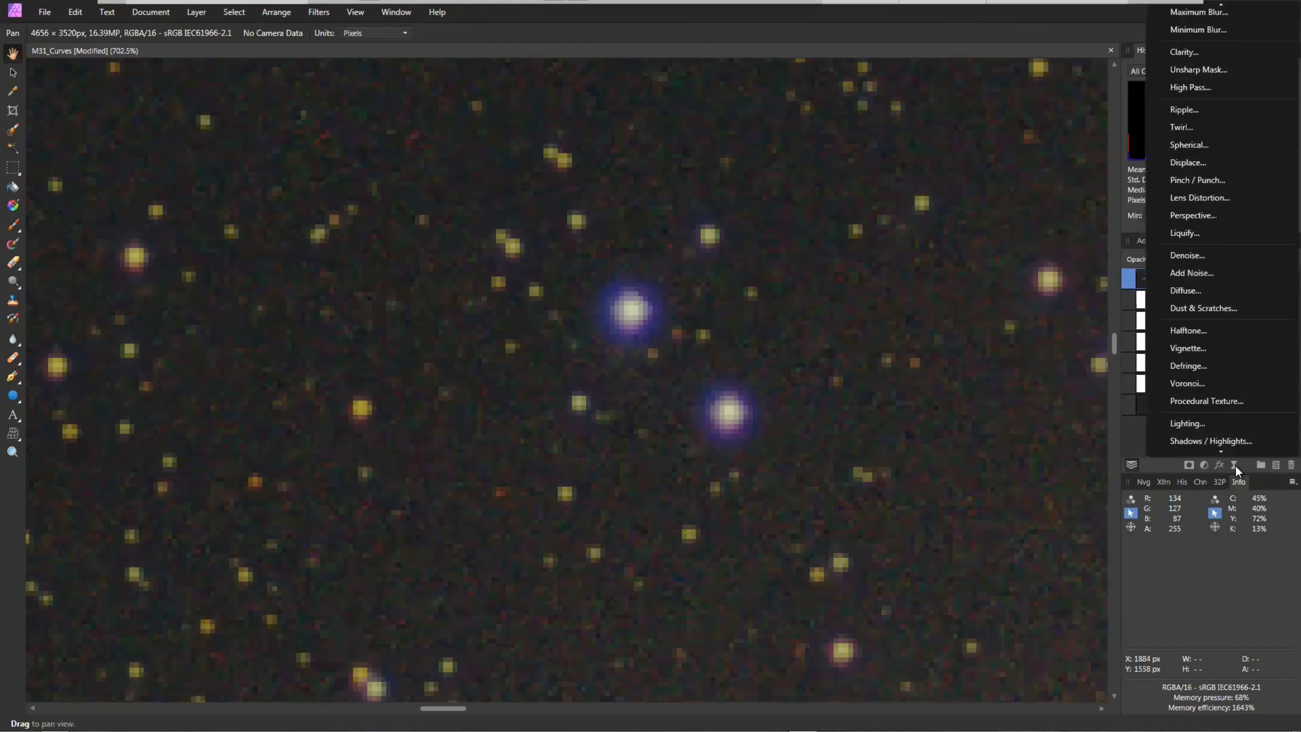
scroll(1263, 185, "up", 2)
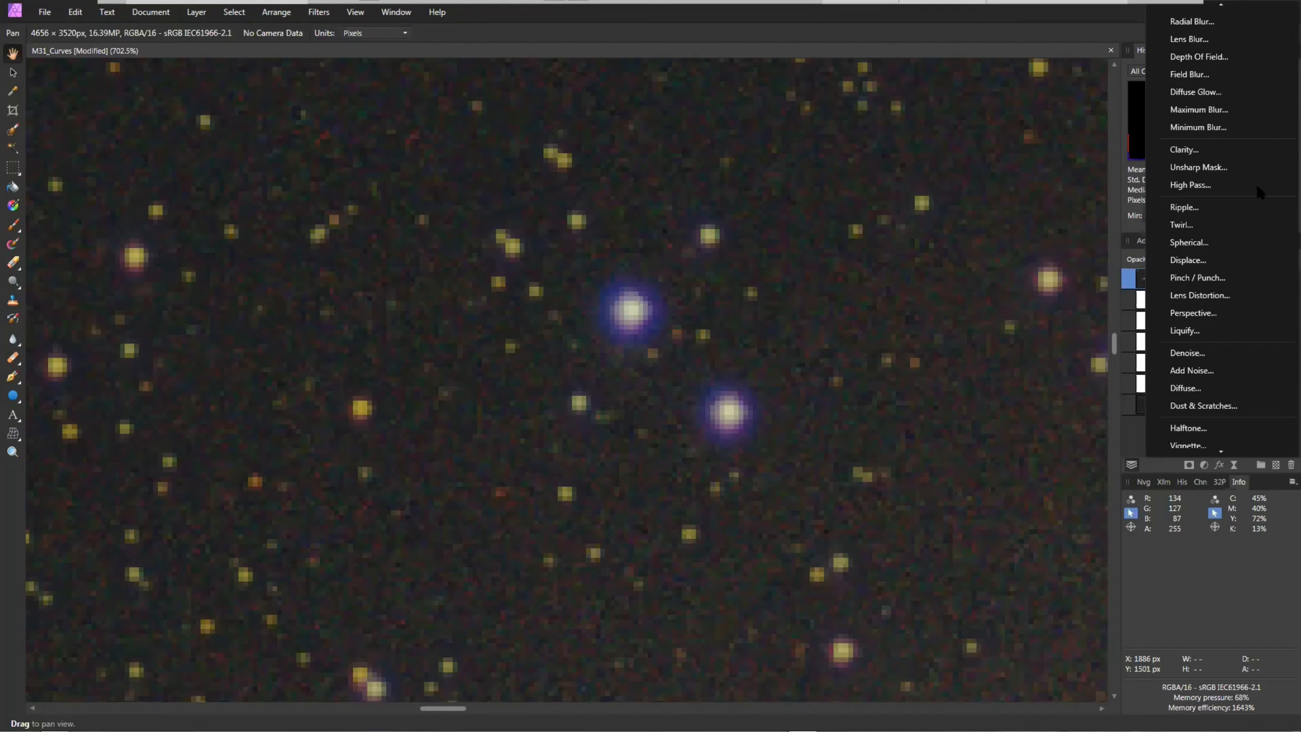
scroll(1223, 378, "down", 3)
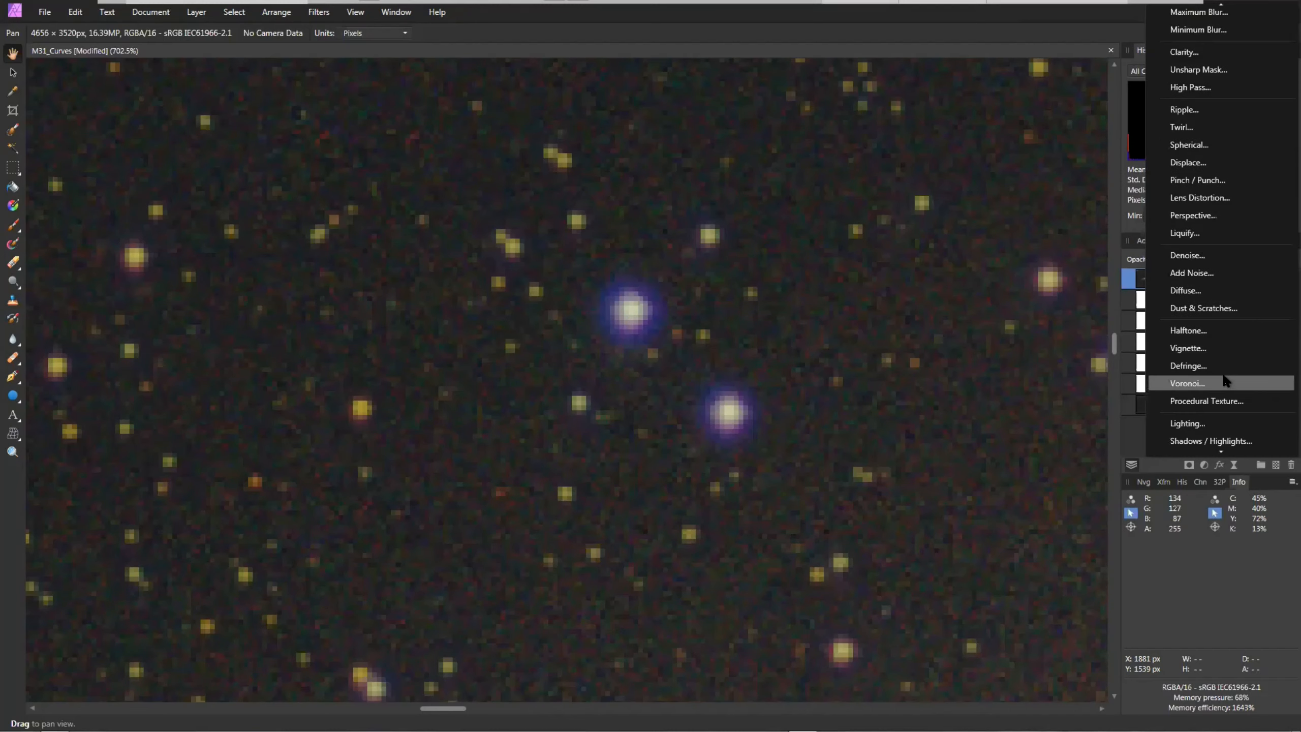
scroll(1226, 381, "down", 1)
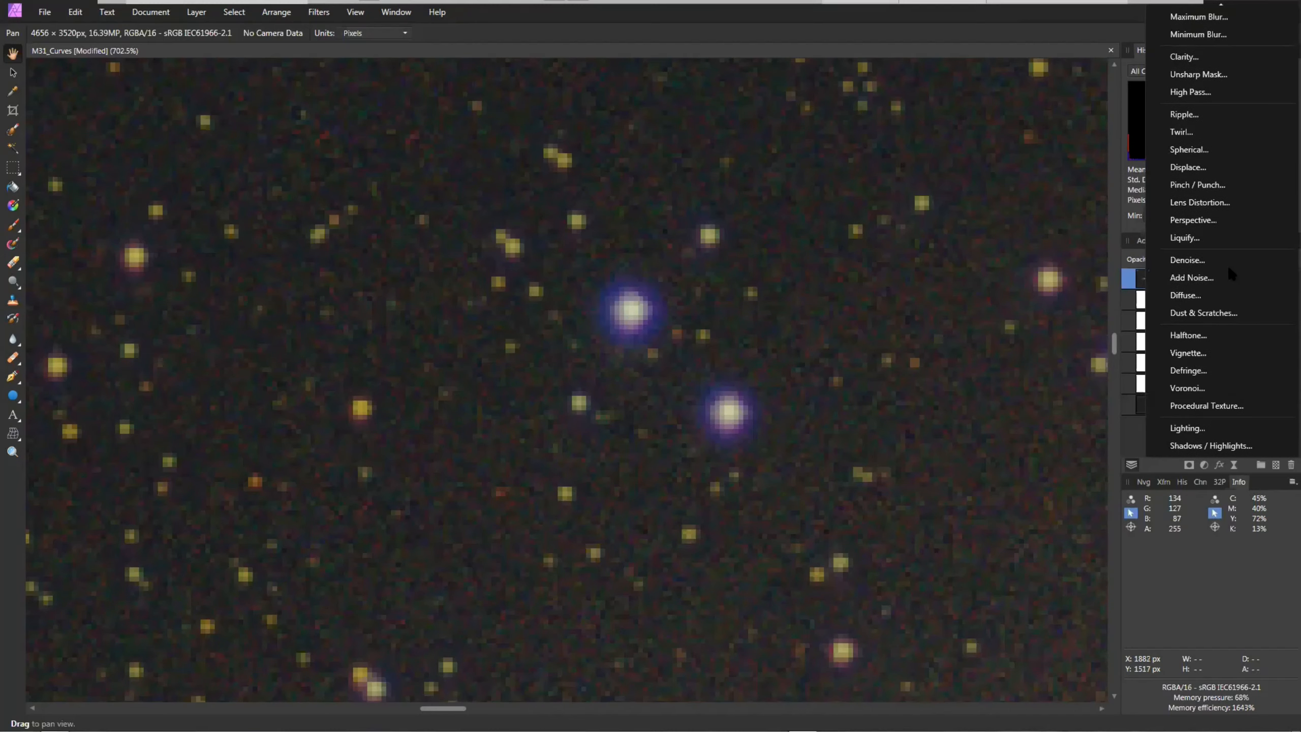
scroll(1211, 293, "up", 5)
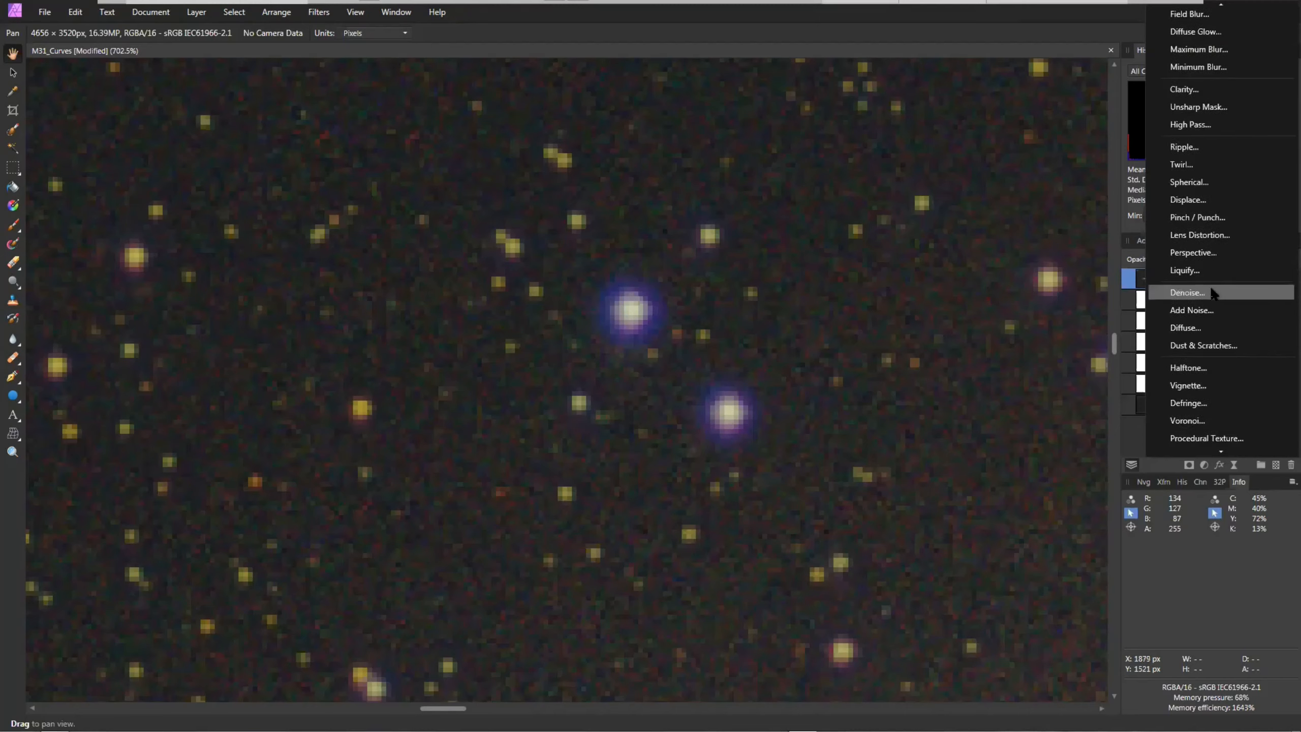
scroll(1211, 288, "up", 1)
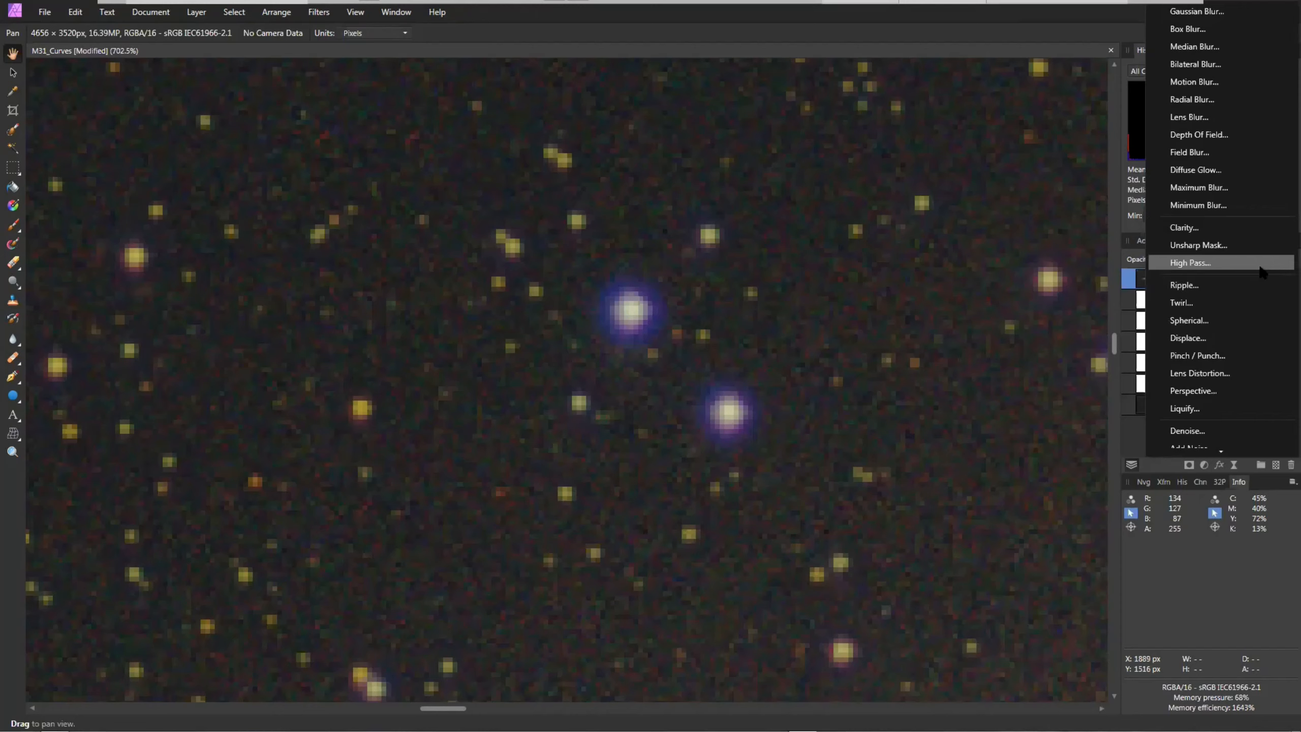
scroll(1248, 300, "down", 4)
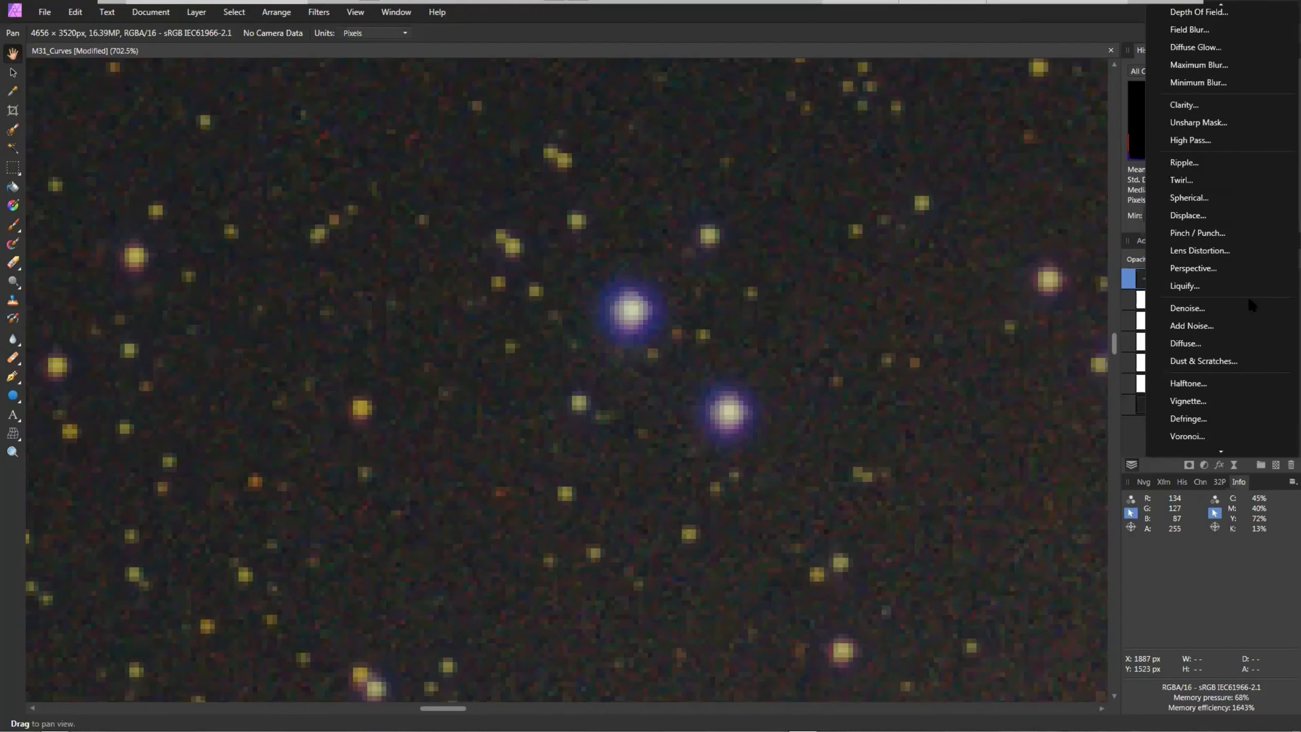
left_click(1204, 419)
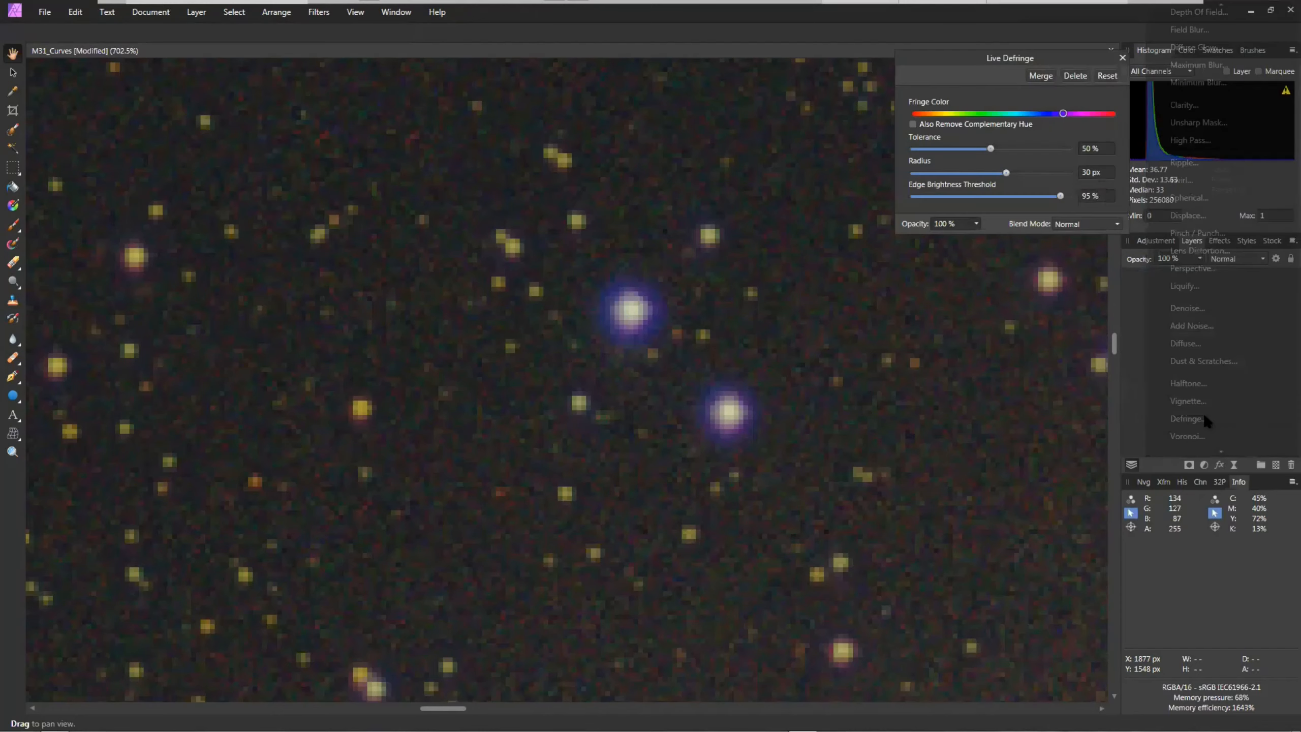
left_click_drag(986, 56, 938, 100)
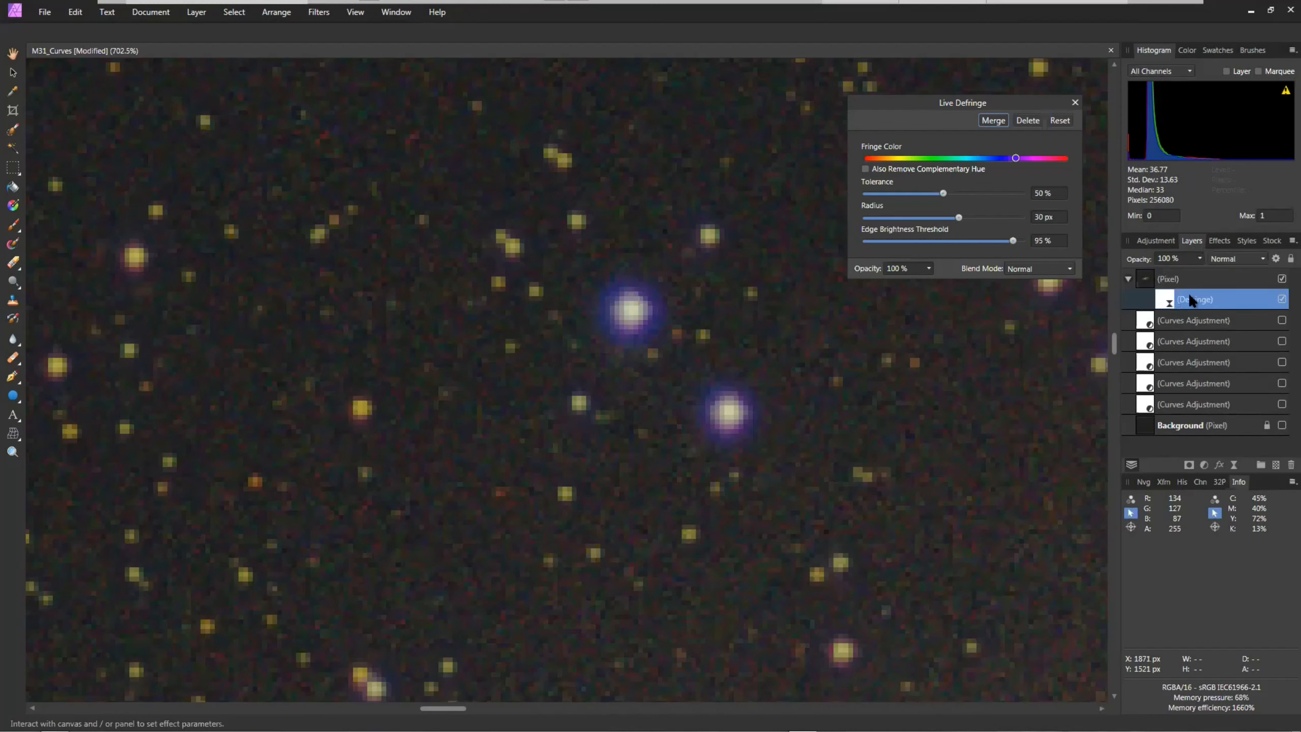
Move the Defringe filter above the merged pixel layer, nest it back inside that layer, and leave the layer expanded.
left_click_drag(1178, 303, 1189, 277)
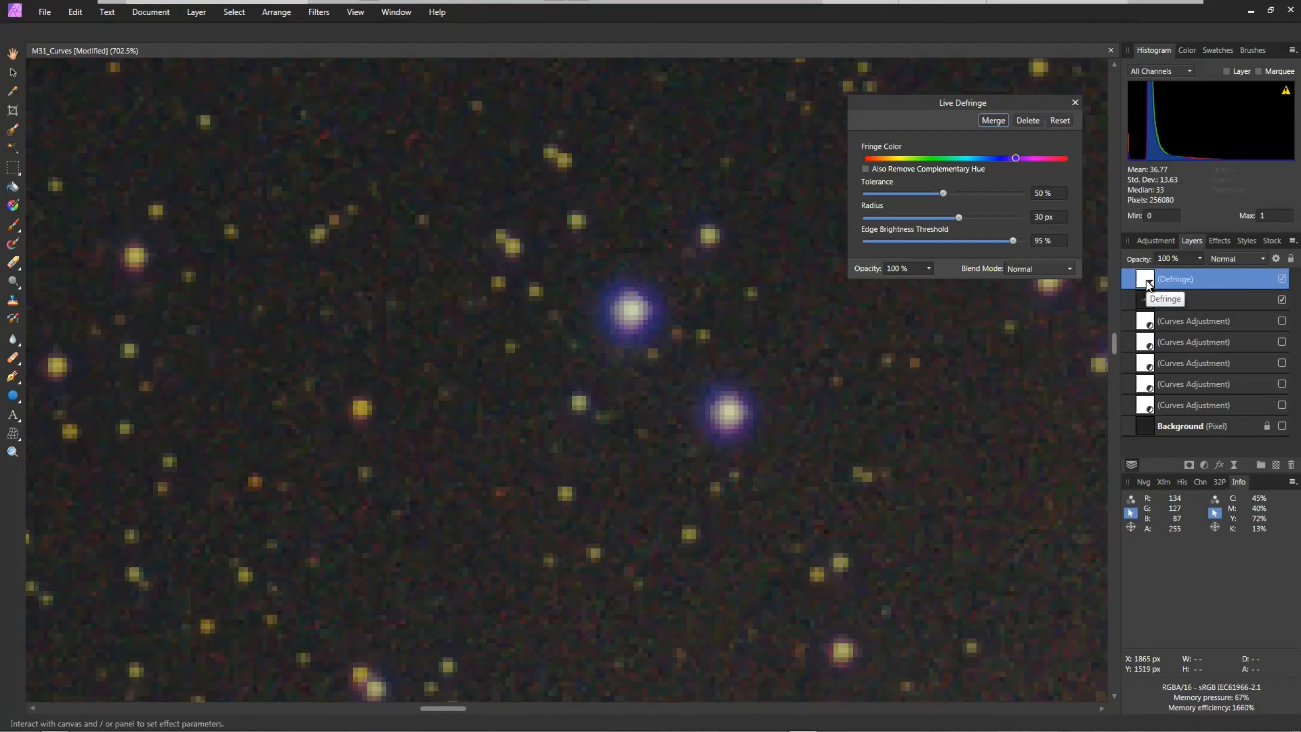
left_click_drag(1147, 281, 1170, 309)
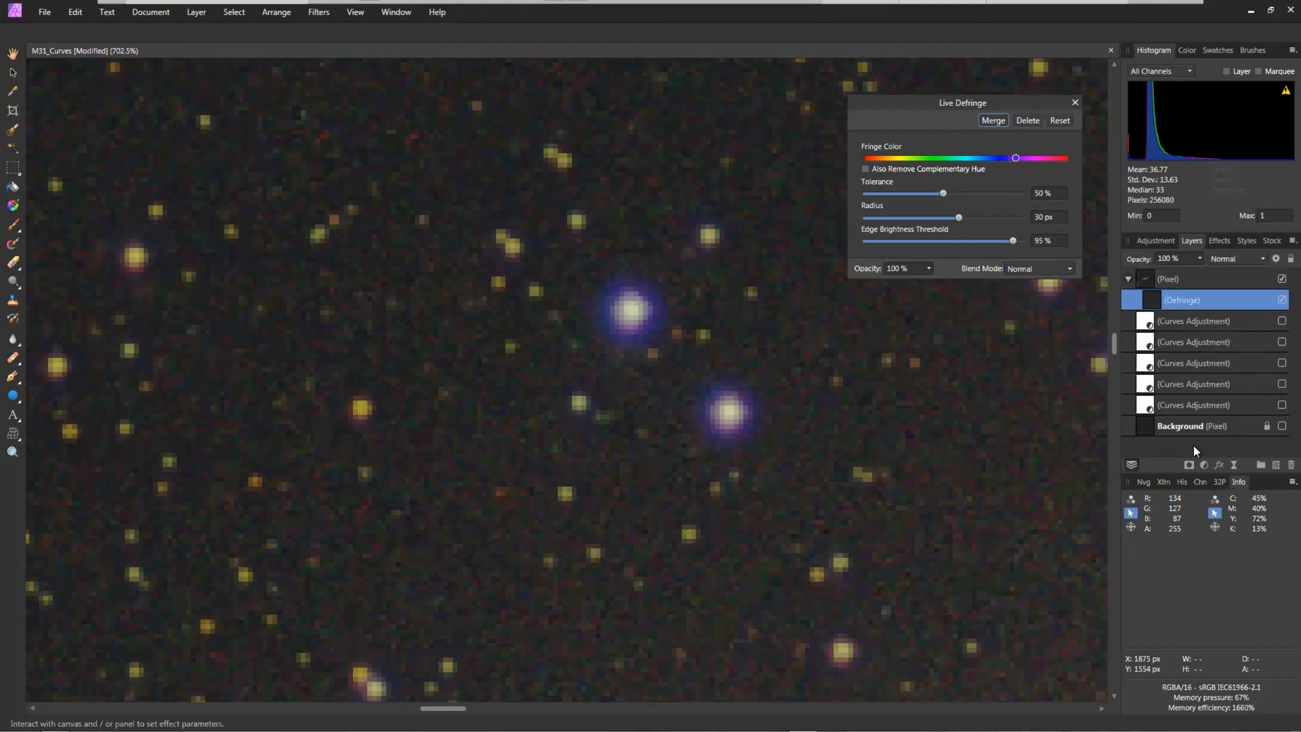
left_click(1128, 279)
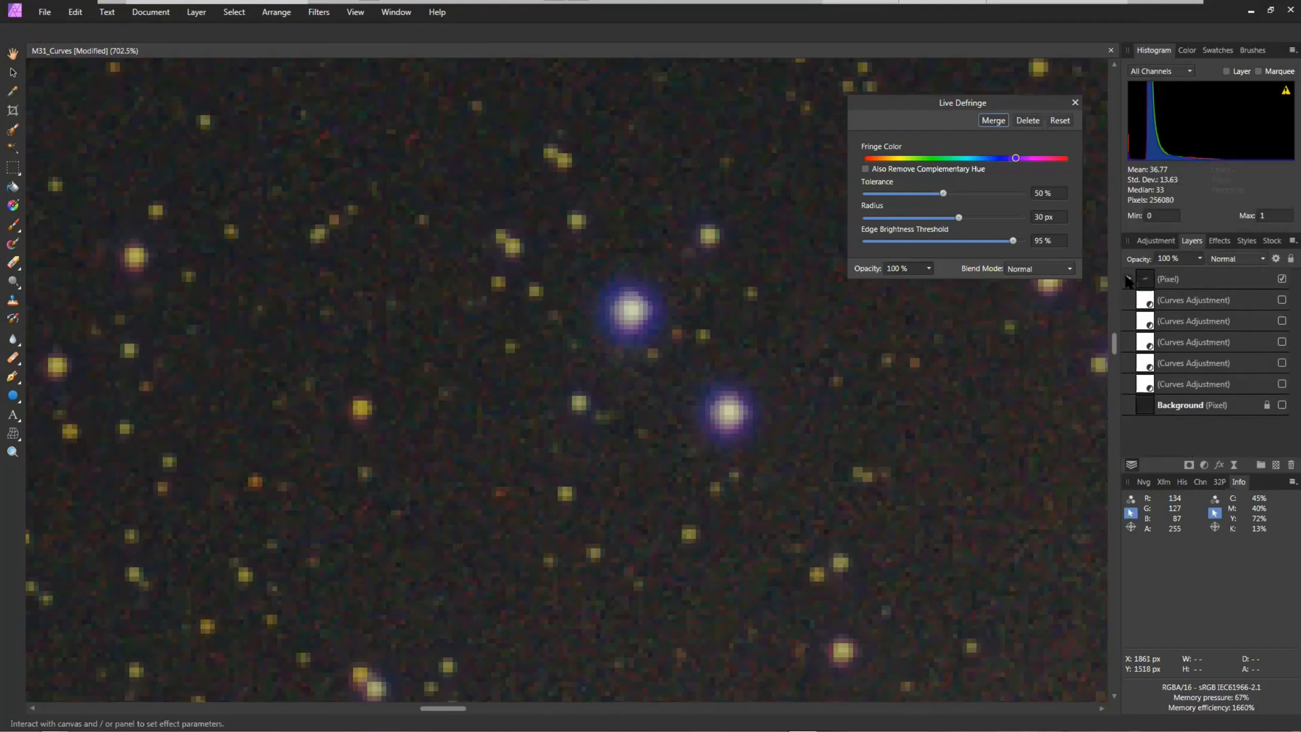
left_click(1127, 279)
left_click(1127, 280)
left_click(1128, 279)
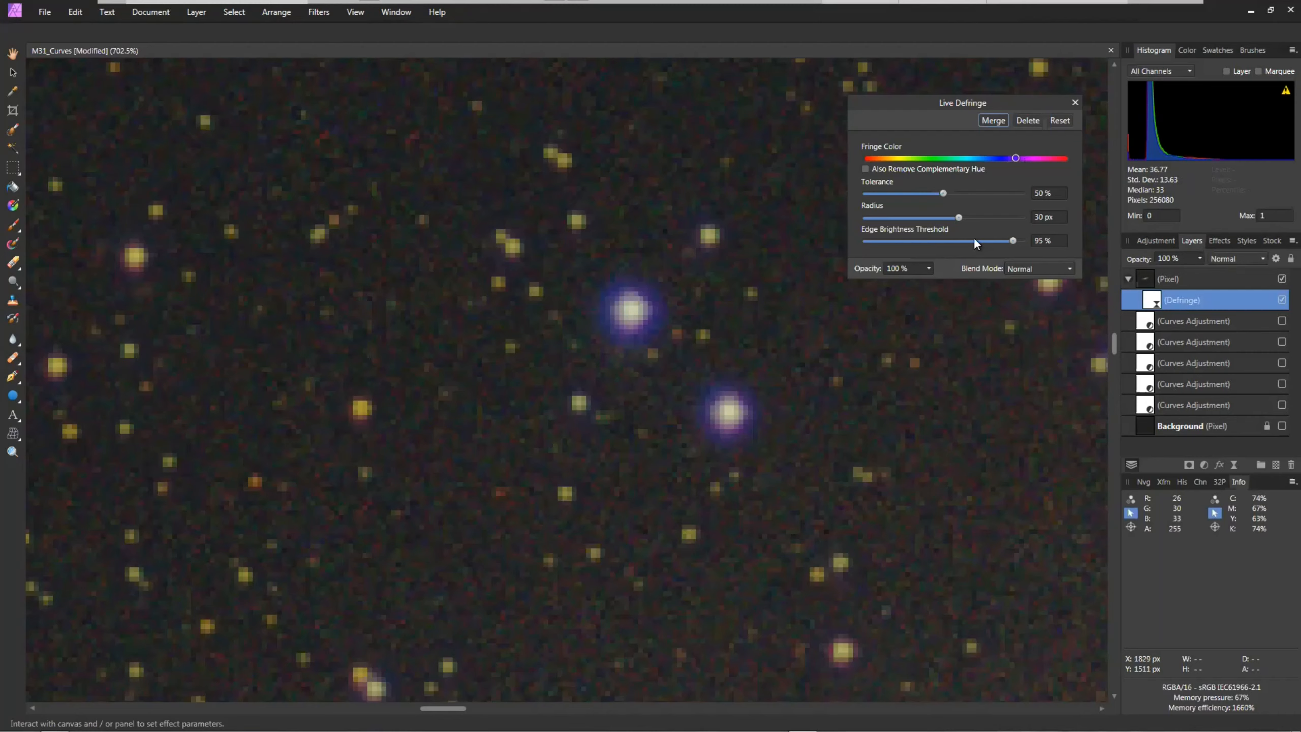
Set the Defringe tolerance to 94% and radius to 17.8 px, and try edge brightness thresholds from 35% to 100%, ending at 51%.
left_click_drag(942, 193, 1013, 193)
left_click_drag(956, 218, 921, 218)
left_click_drag(1014, 243, 921, 247)
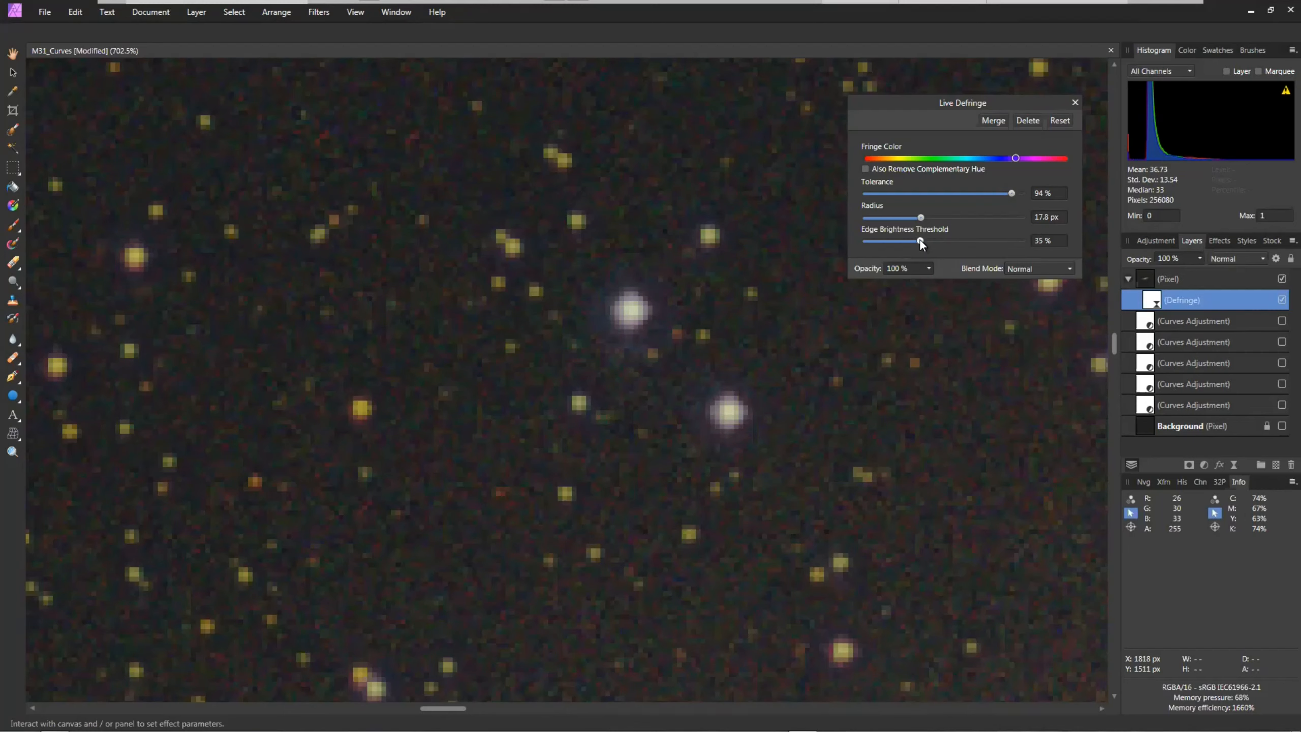
left_click_drag(981, 243, 1022, 241)
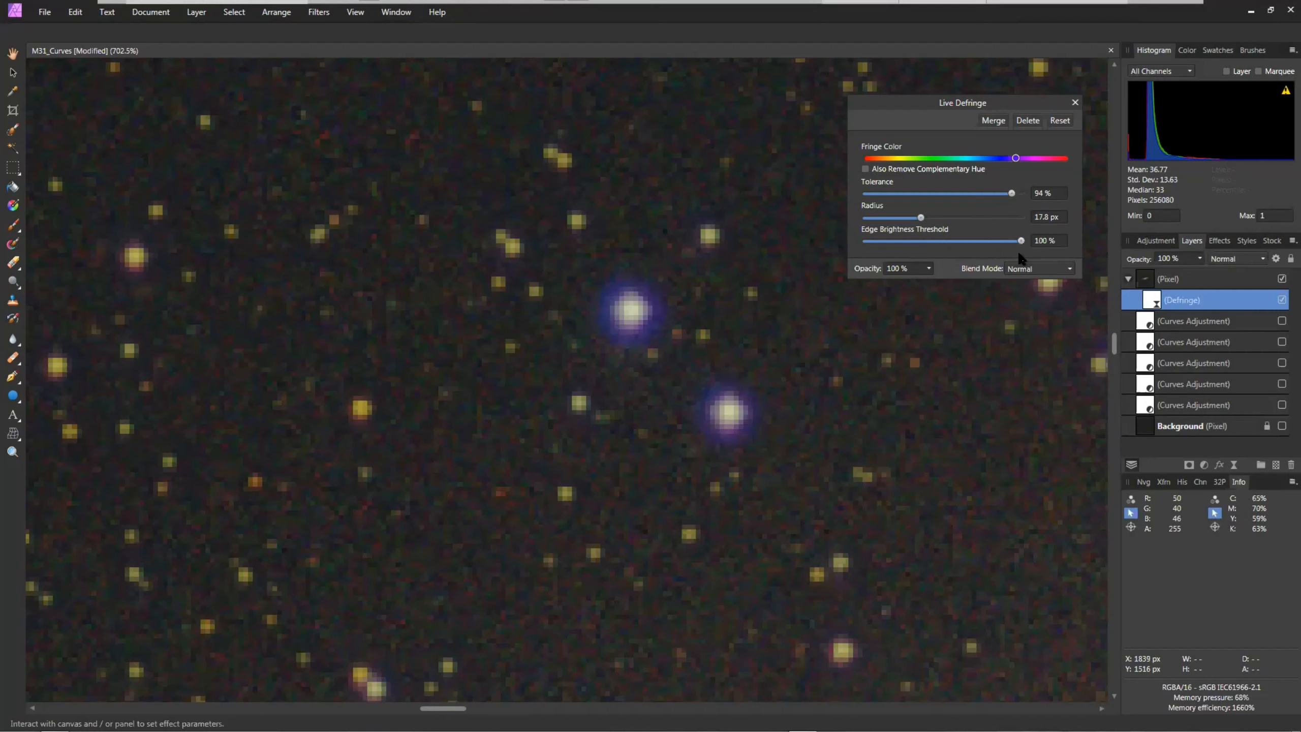
left_click_drag(1021, 241, 946, 245)
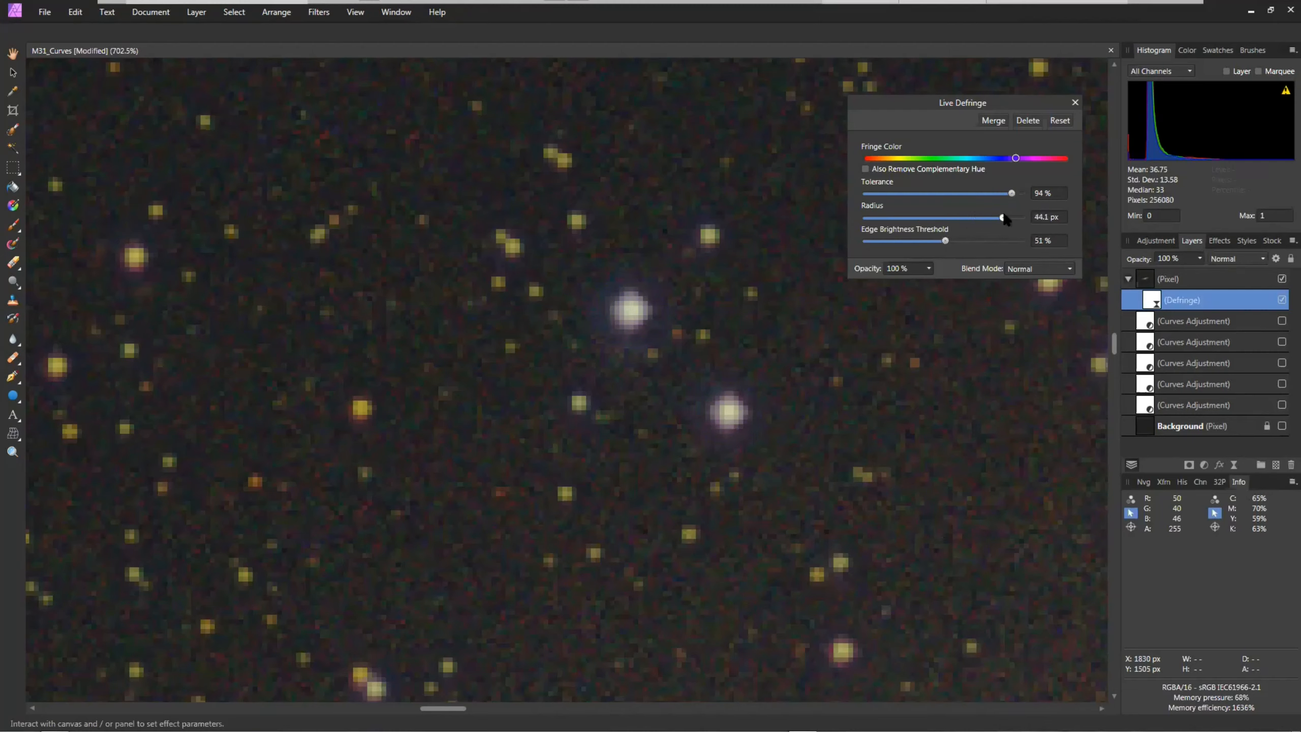
Try Defringe radius values between 44.1 px and 0 px, and settle on 20 px.
left_click_drag(1003, 218, 862, 219)
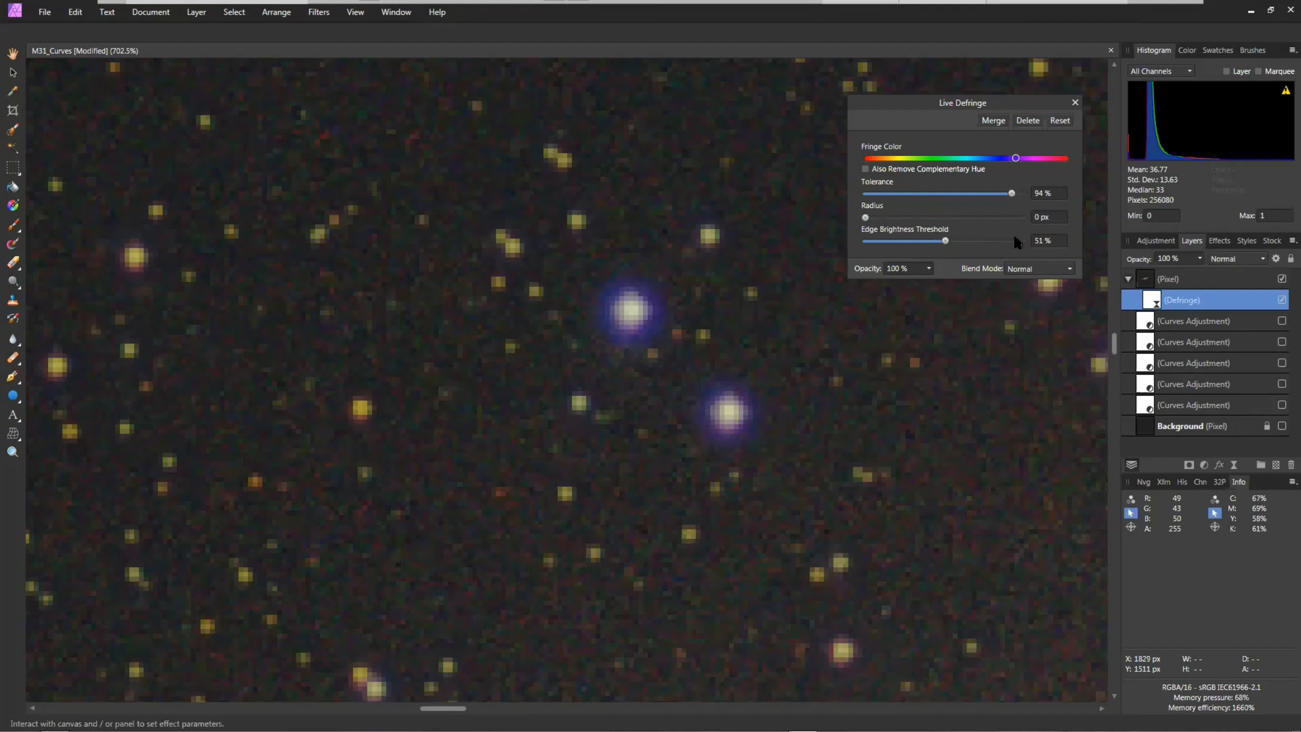
scroll(1054, 211, "up", 2)
scroll(1059, 216, "up", 4)
scroll(1059, 216, "up", 6)
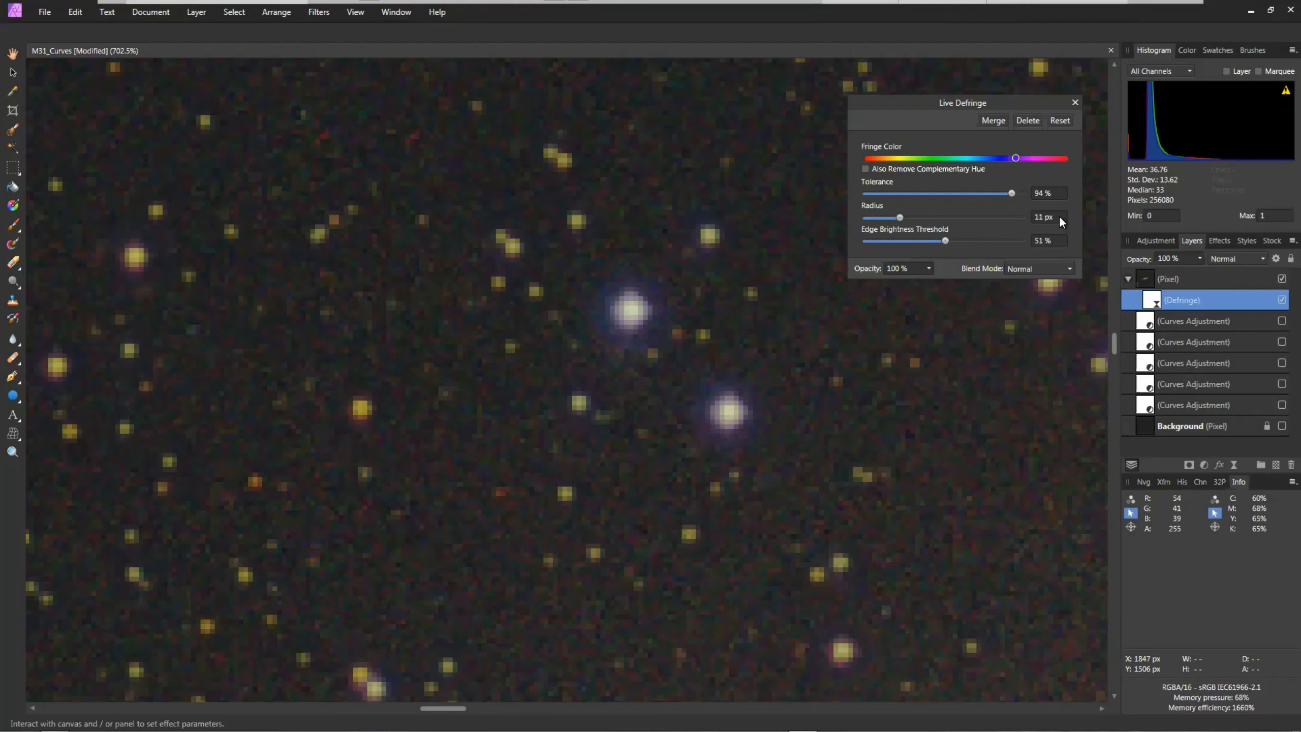
scroll(1059, 216, "up", 3)
scroll(1048, 217, "up", 1)
scroll(1048, 217, "up", 3)
scroll(1048, 217, "down", 1)
Close the Defringe settings and compare the halos of the bright stars with the filter off and on.
left_click_drag(865, 468, 306, 208)
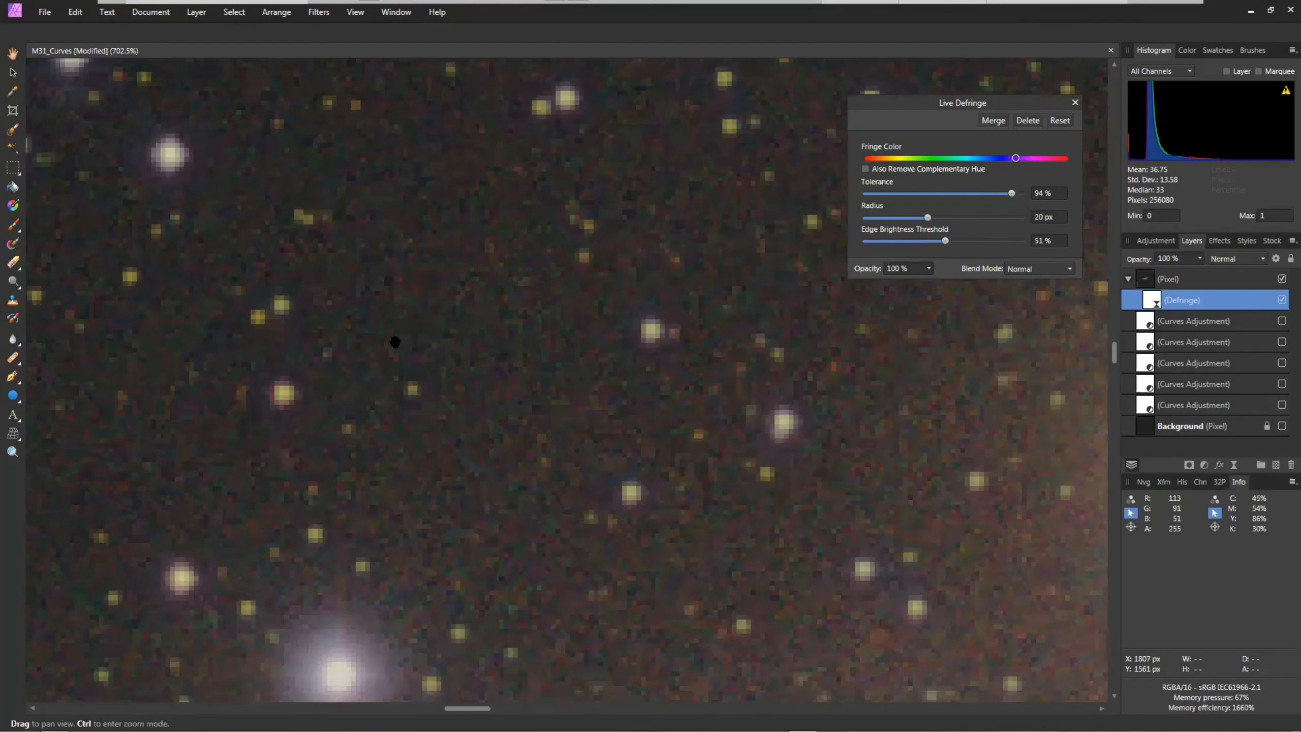
left_click_drag(505, 517, 668, 175)
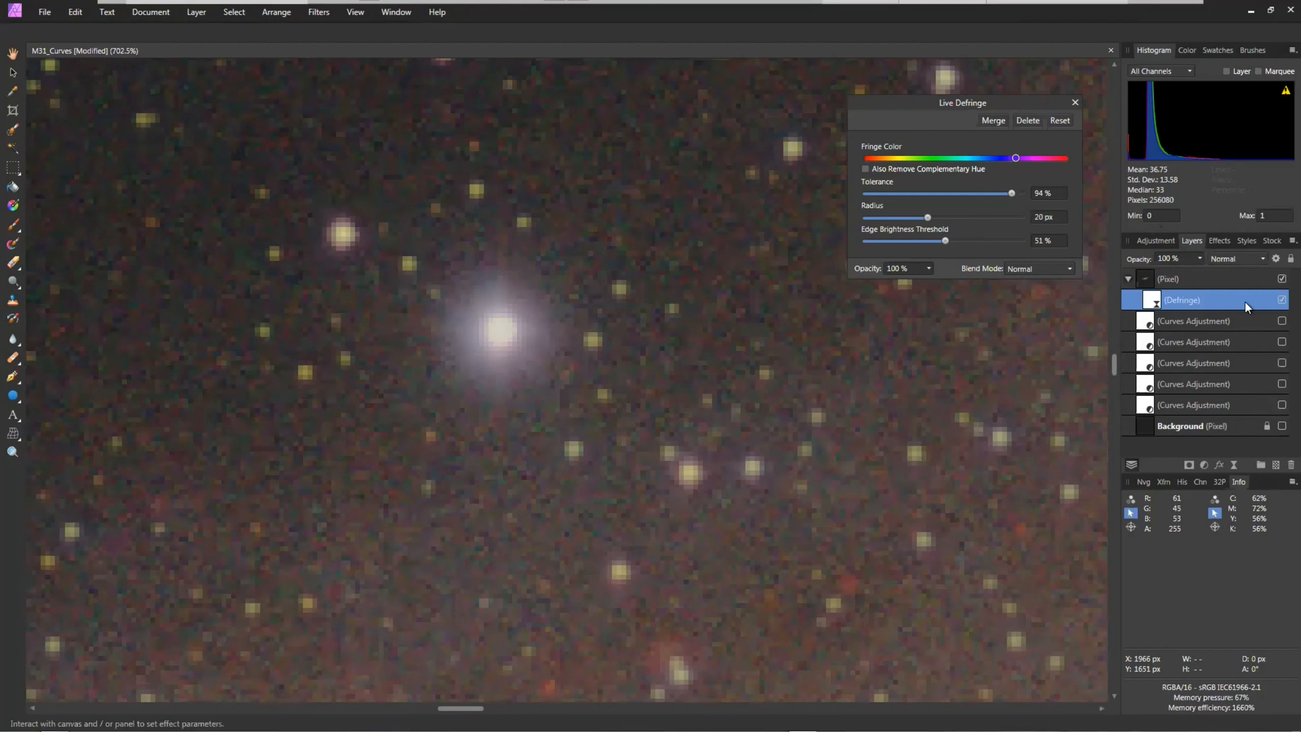
left_click(1076, 103)
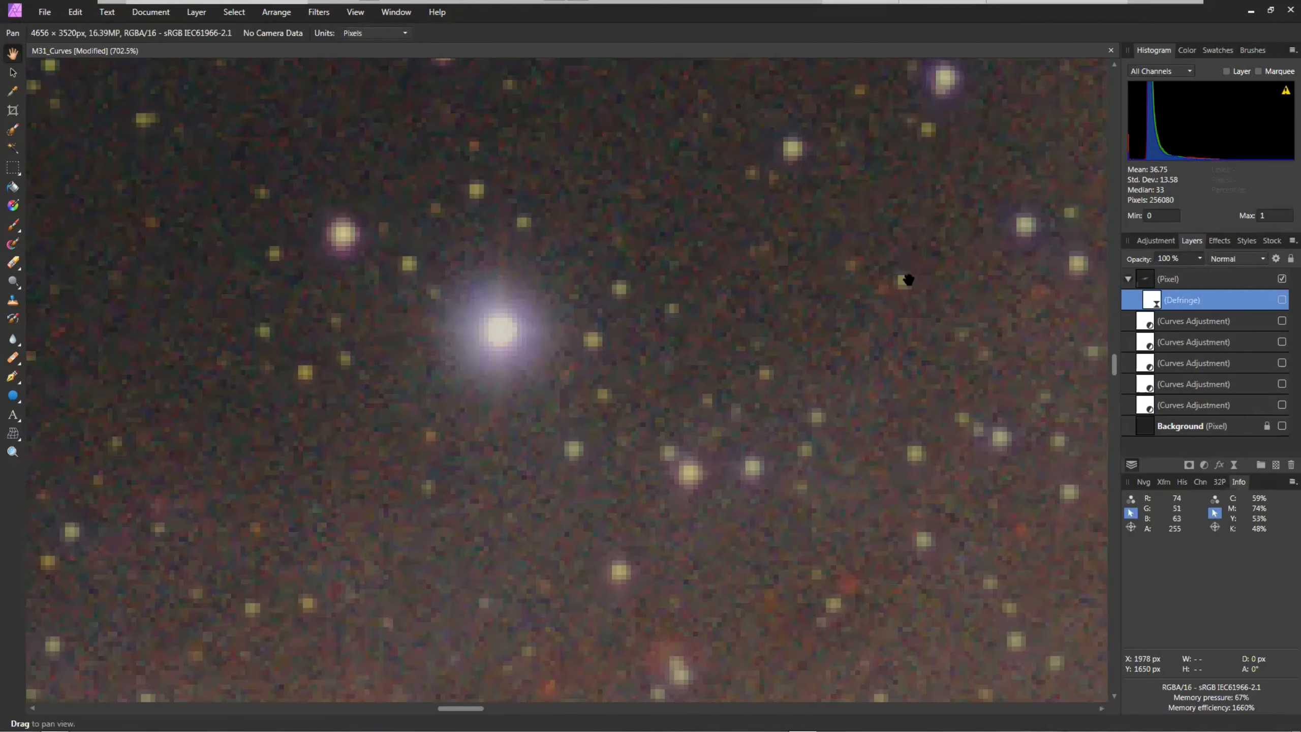
left_click_drag(391, 229, 914, 514)
left_click_drag(541, 348, 252, 615)
left_click_drag(418, 430, 538, 592)
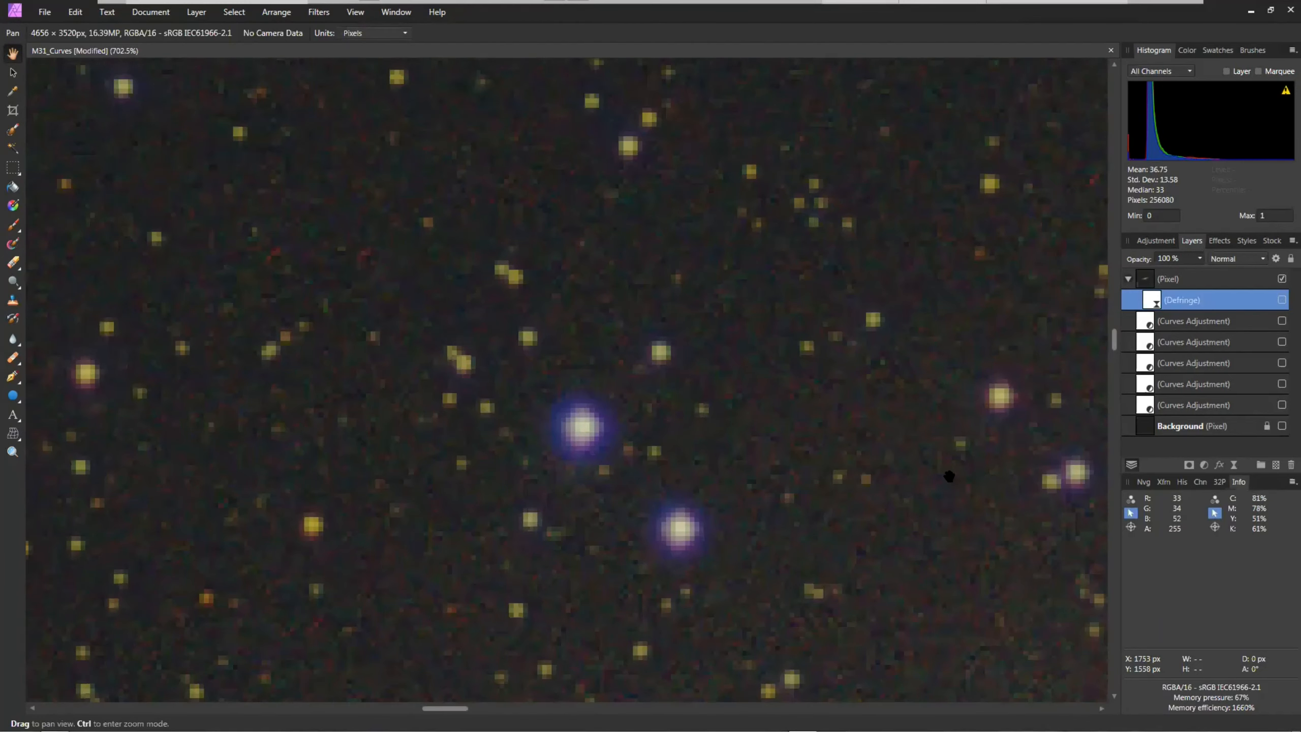
left_click(1281, 300)
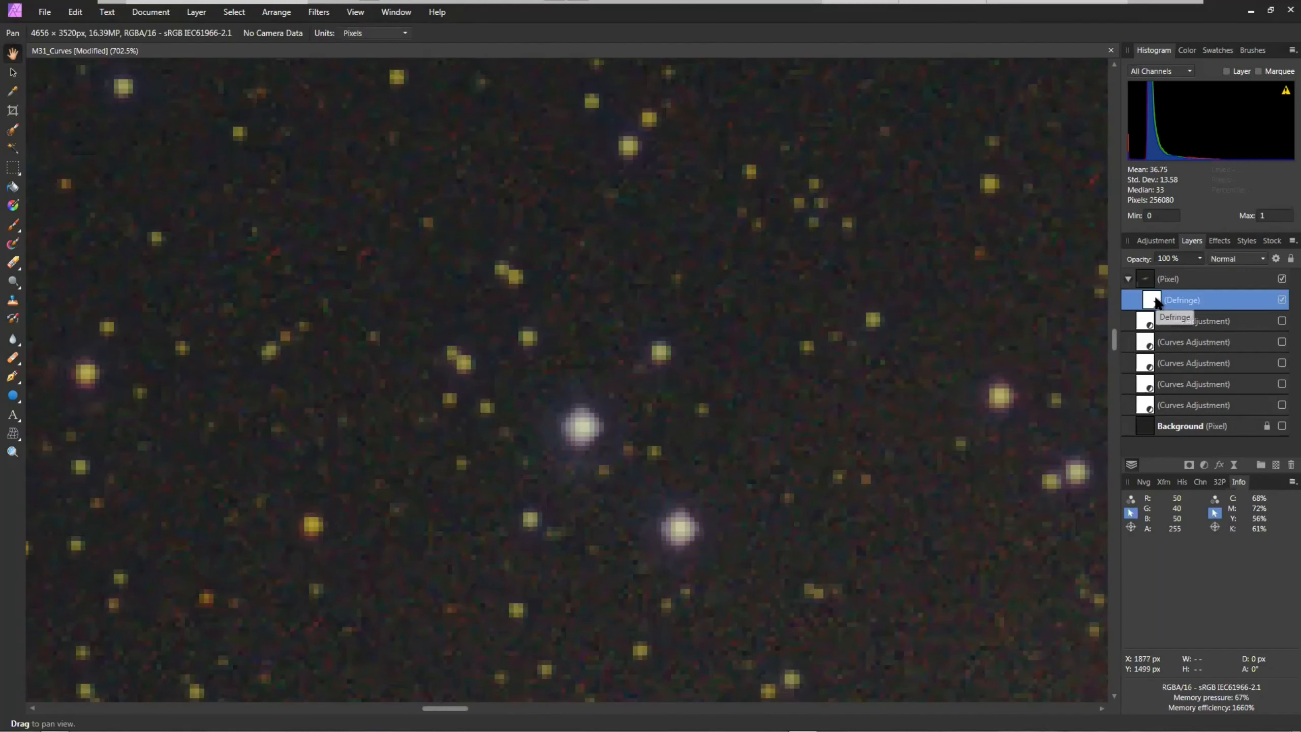
Check the Defringe filter's settings and duplicate the filter inside the merged pixel layer.
double_click(1157, 303)
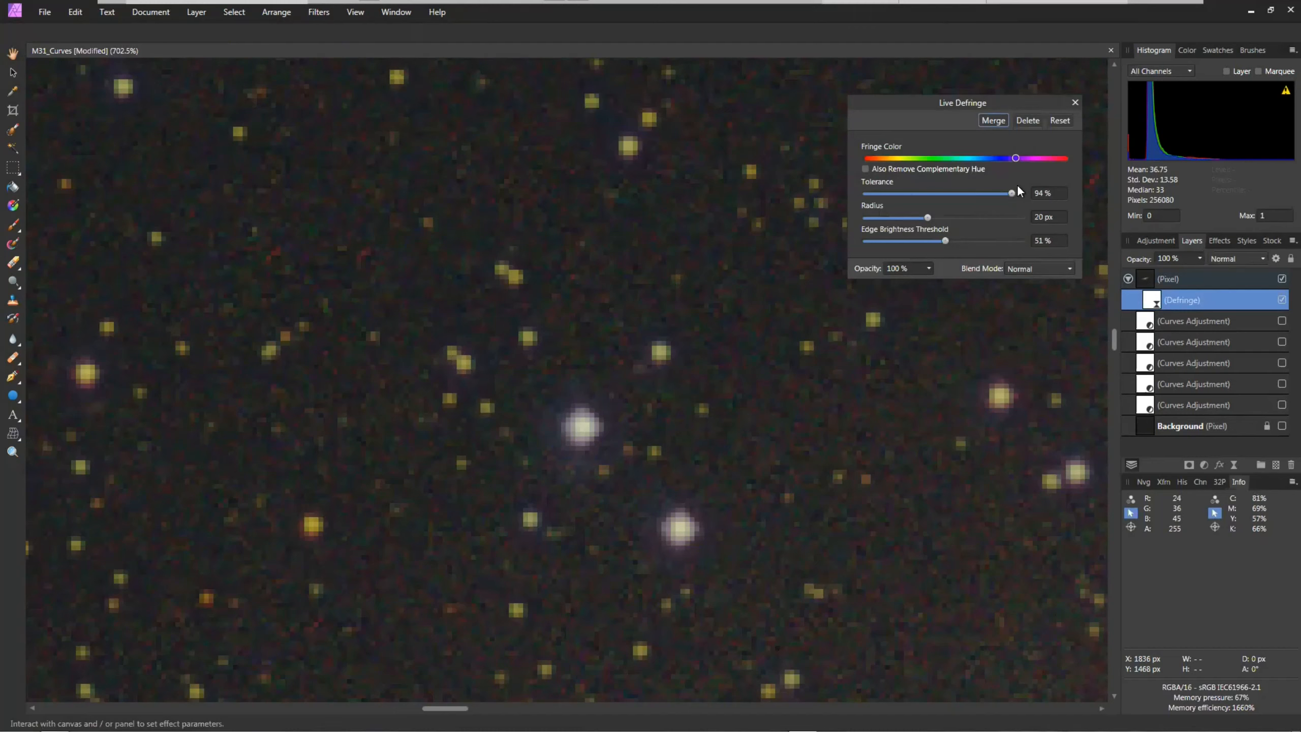
left_click(1076, 102)
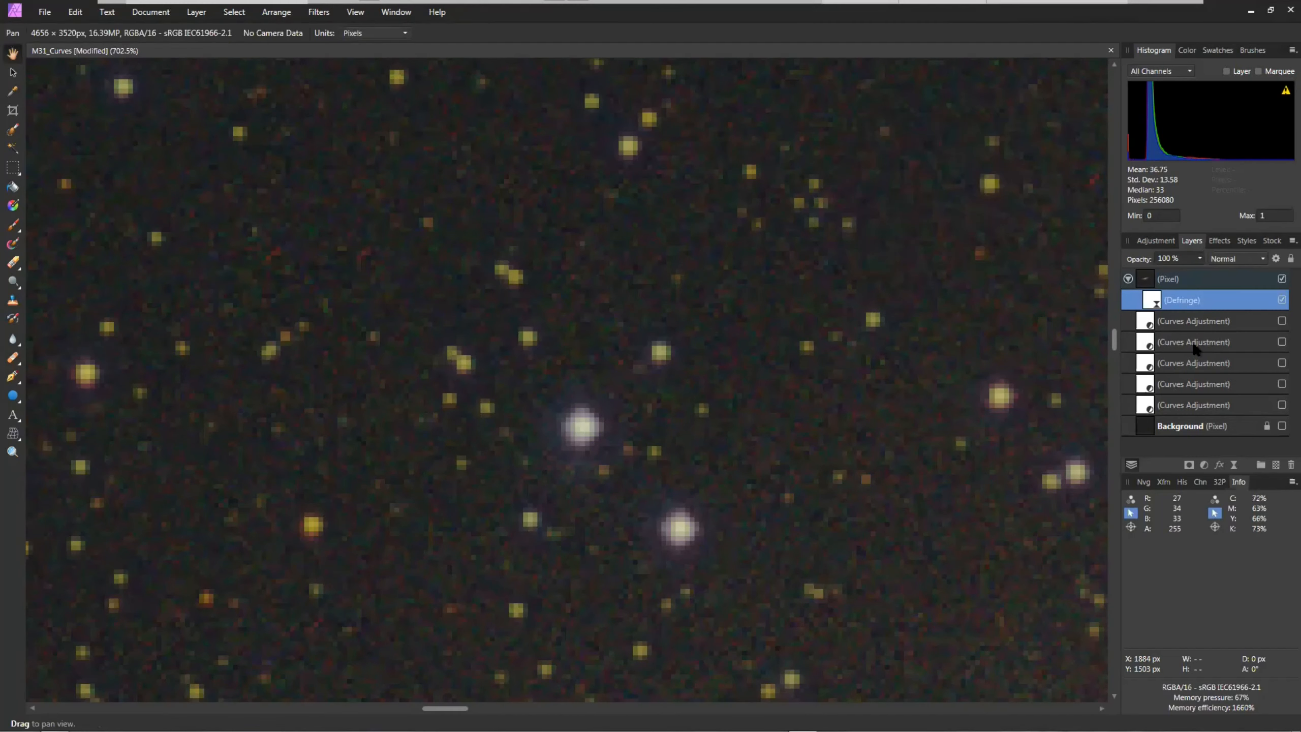
right_click(1187, 310)
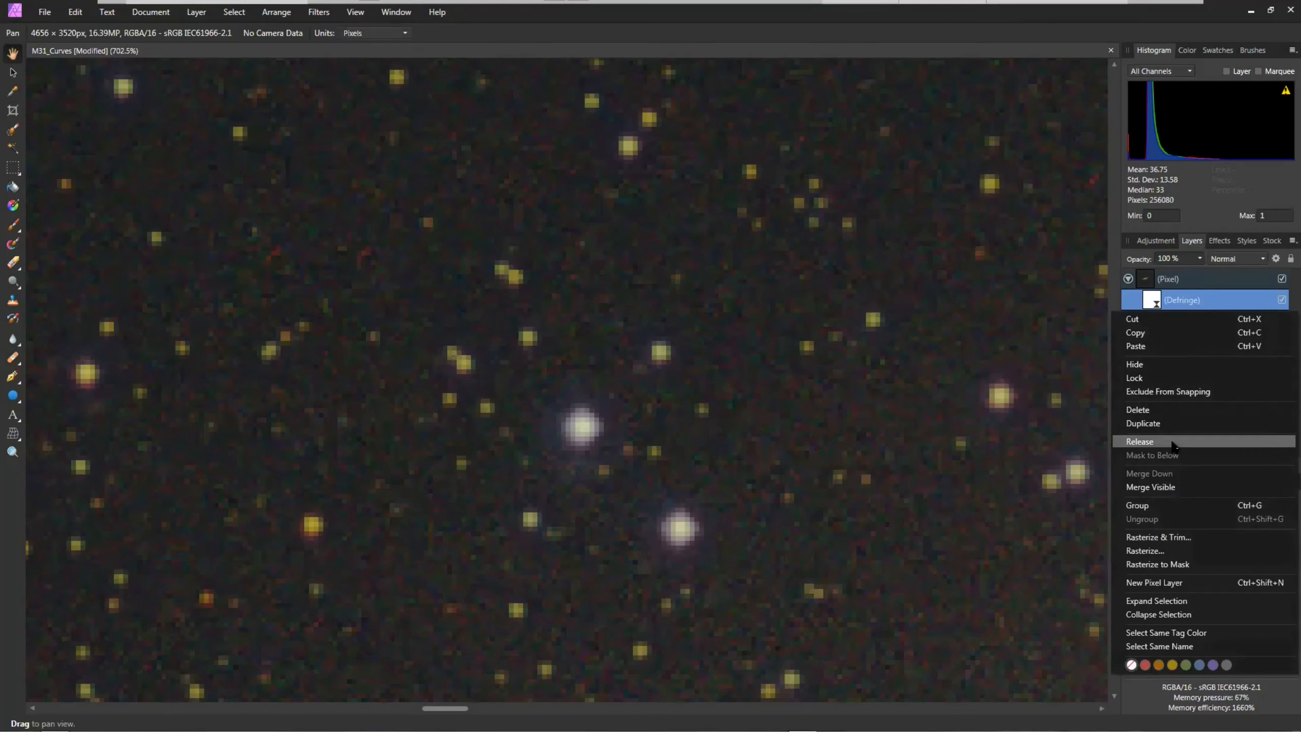
left_click(1209, 423)
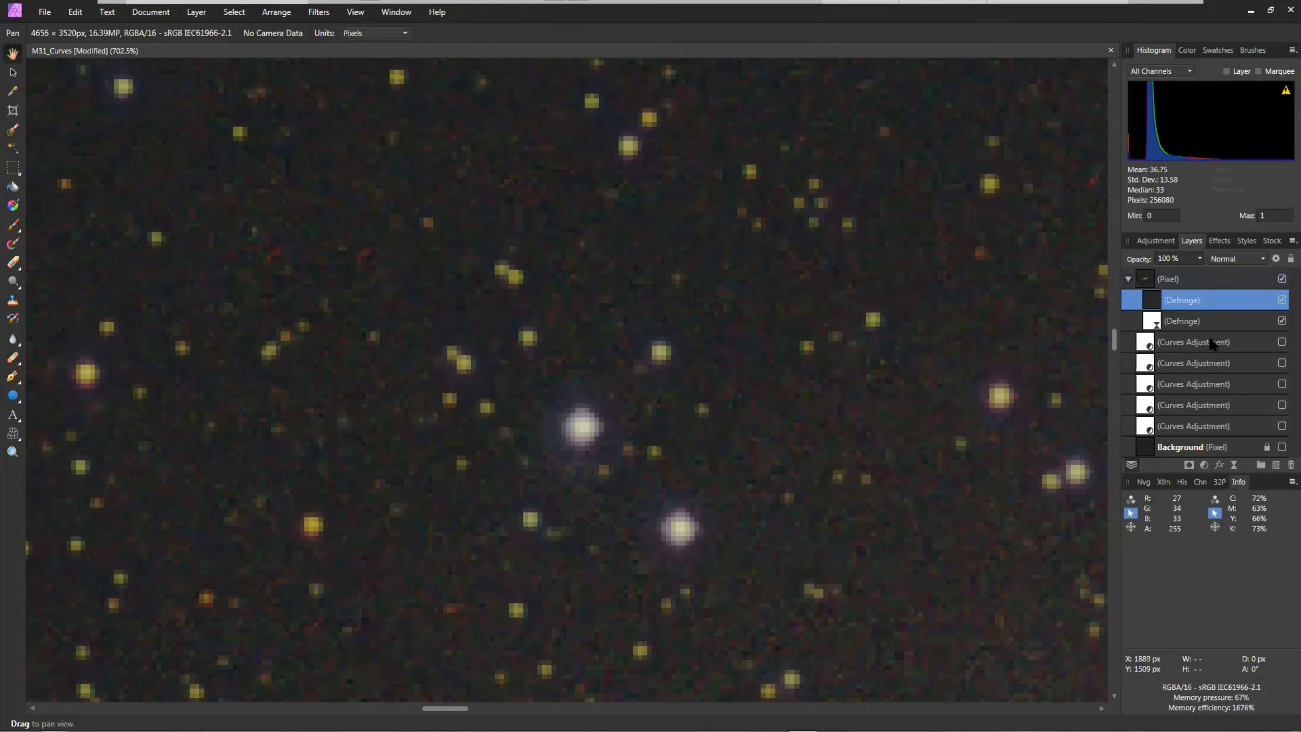
Set the lower Defringe filter's fringe colour to green and try edge brightness thresholds of 9% and 0%, ending at 20%.
double_click(1159, 322)
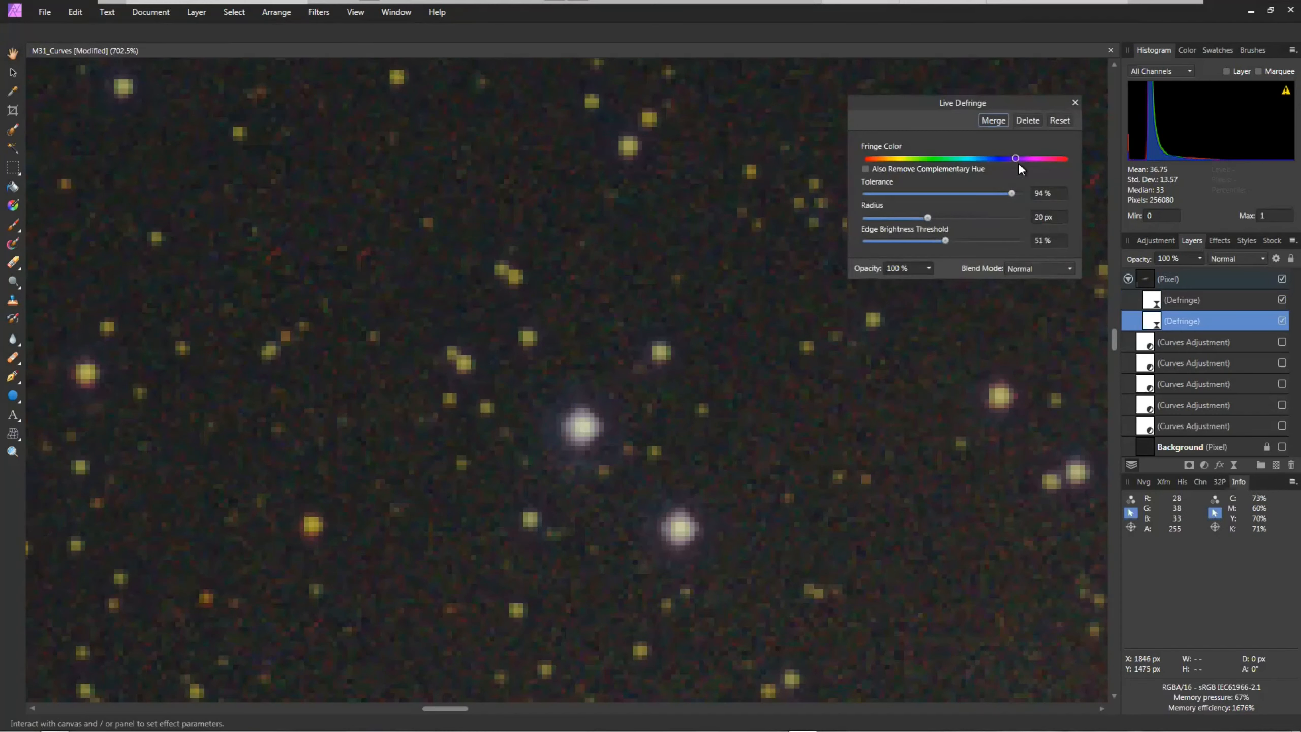
left_click_drag(1016, 158, 927, 160)
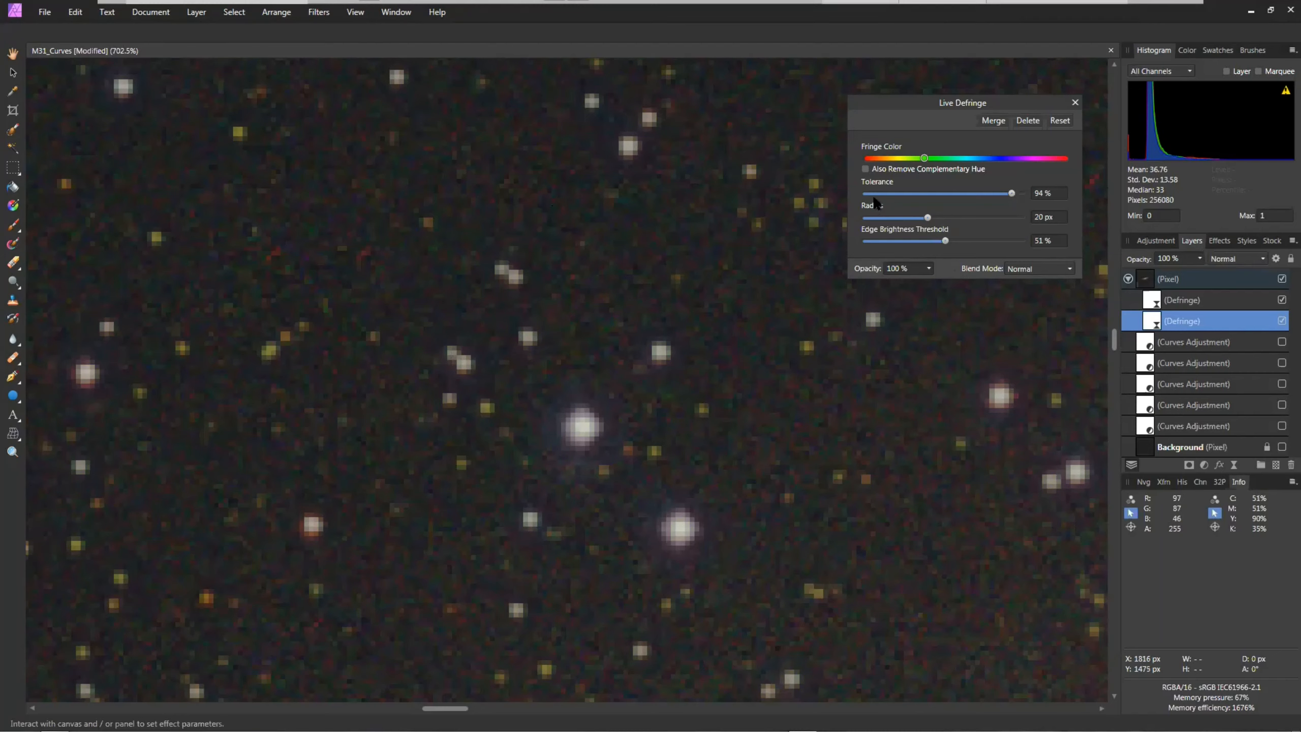
left_click_drag(944, 241, 881, 244)
scroll(816, 202, "up", 5)
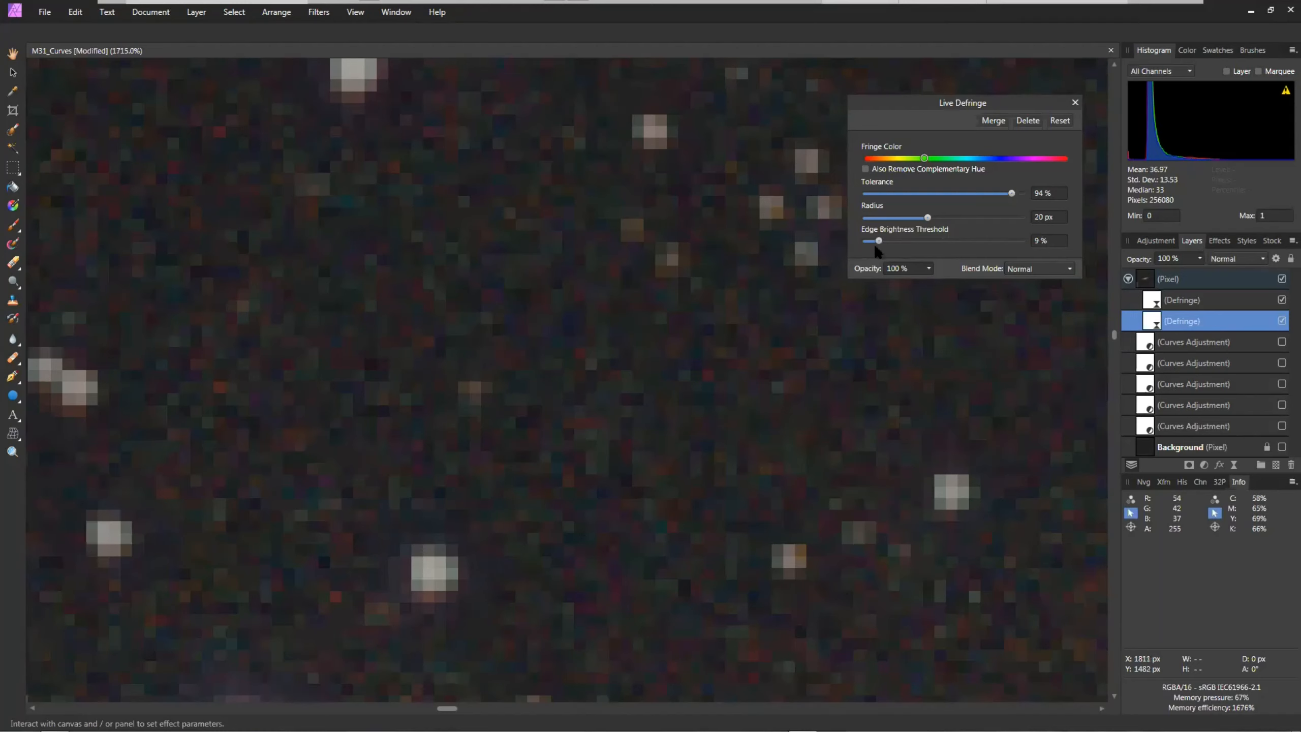
mouse_move(880, 244)
left_mouse_down()
mouse_move(975, 245)
mouse_move(863, 242)
left_mouse_up()
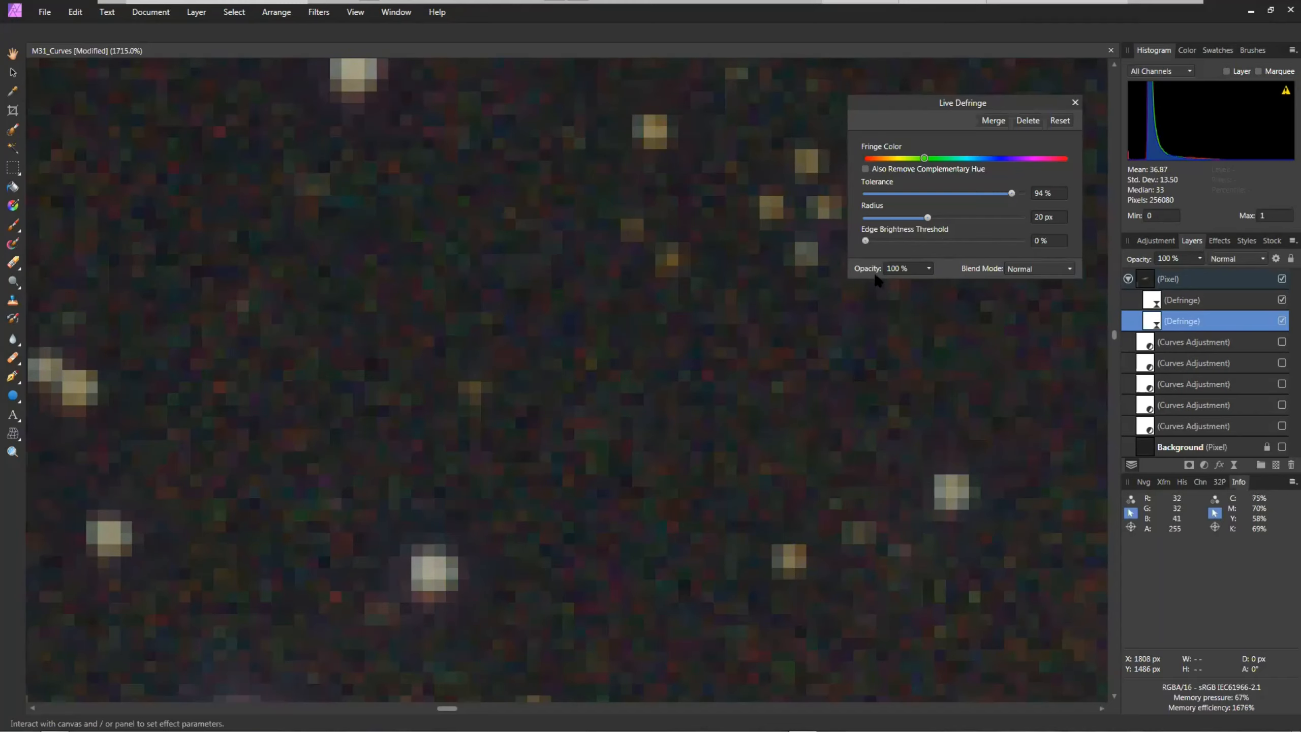
left_click(868, 243)
left_click_drag(894, 245, 897, 241)
scroll(728, 393, "up", 2)
scroll(728, 393, "down", 5)
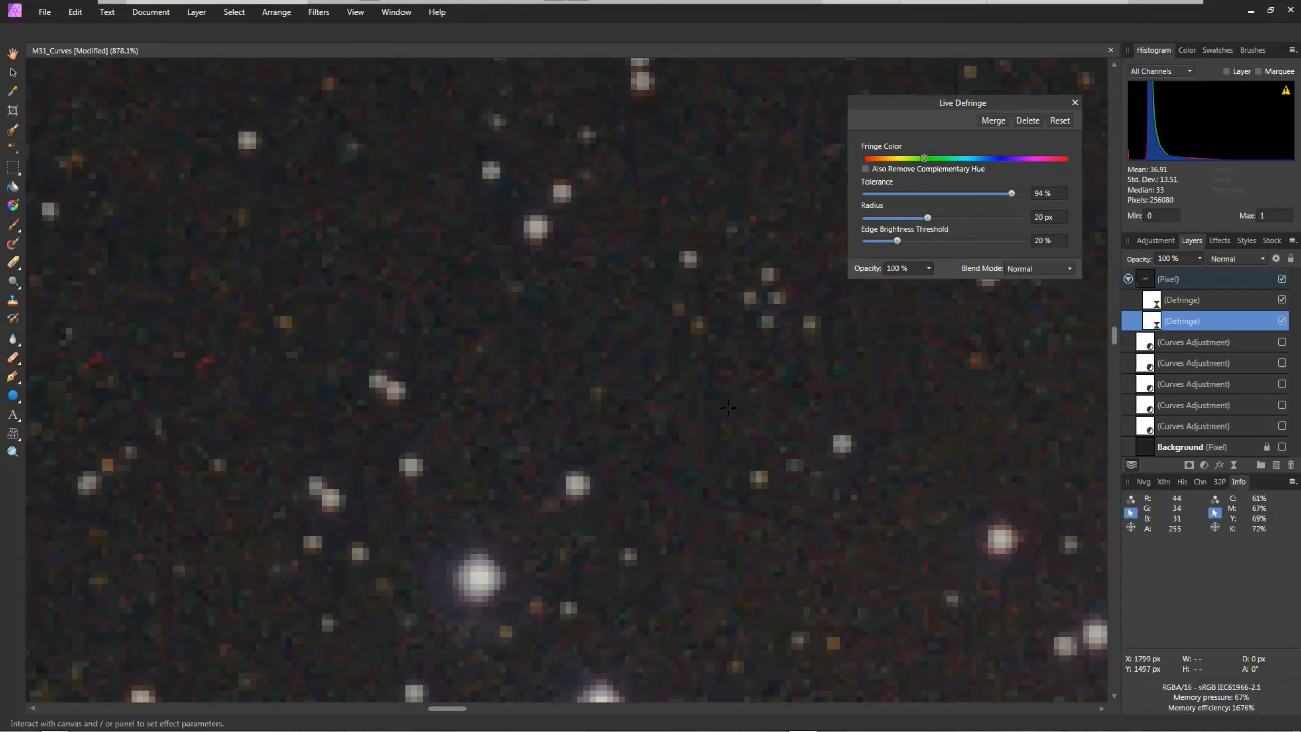
Compare the star colours with both Defringe filters off and on, including the stars around the galaxy's bright companion.
left_click(1281, 300)
left_click(1282, 321)
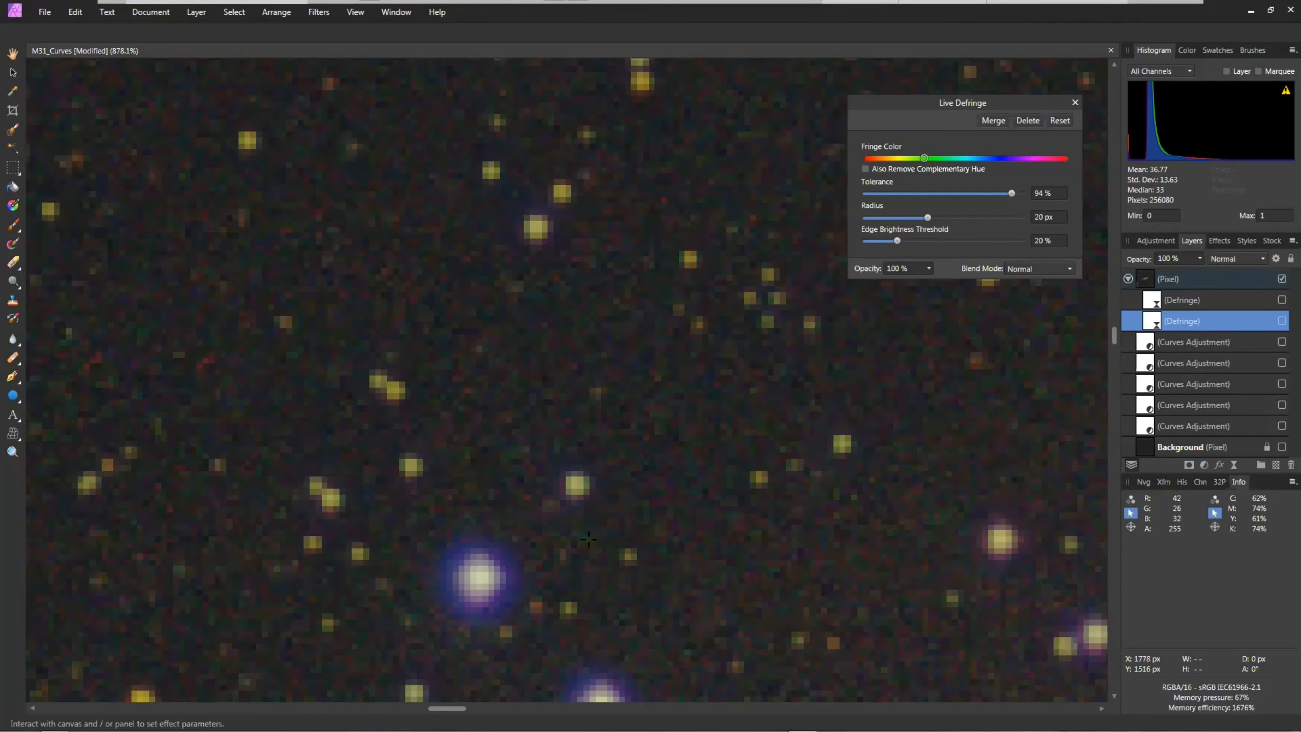
scroll(589, 540, "down", 3)
left_click_drag(712, 482, 551, 64)
left_click_drag(774, 590, 261, 261)
left_click_drag(856, 401, 367, 526)
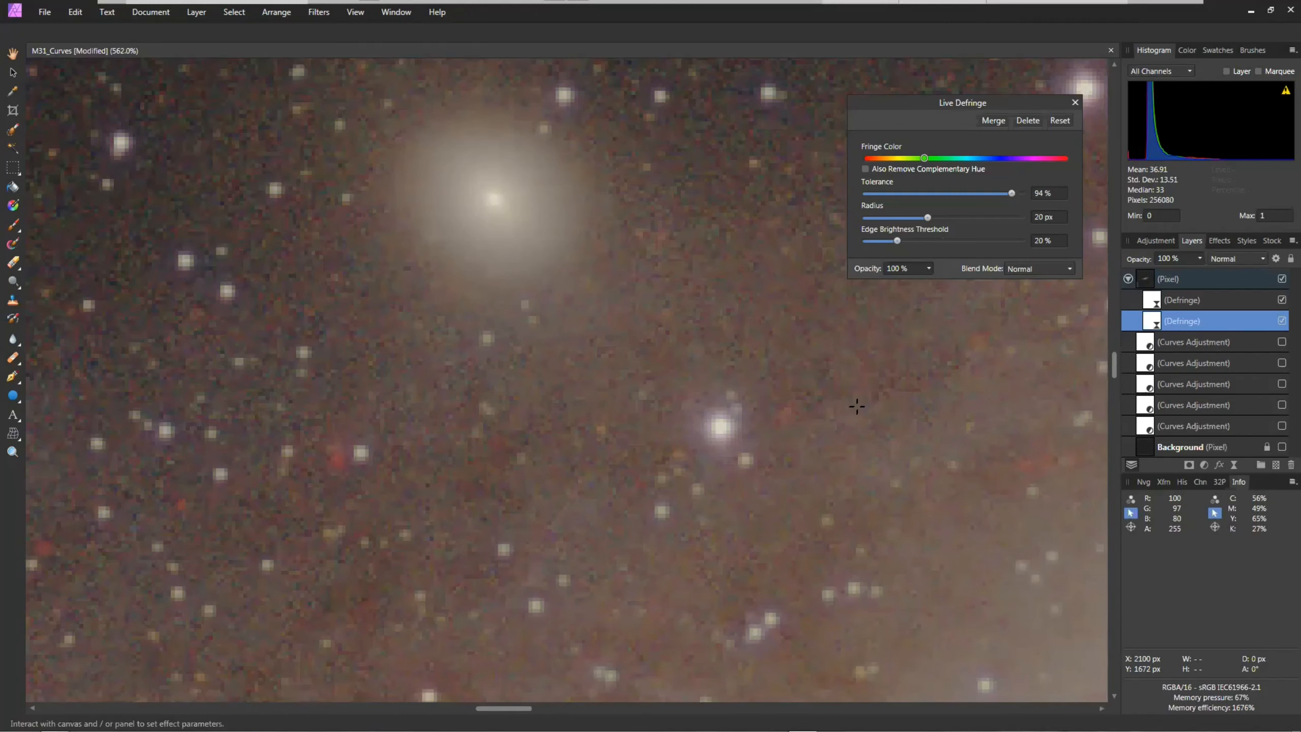
Close the Defringe settings and delete both Defringe filters from the merged pixel layer.
left_click(1075, 103)
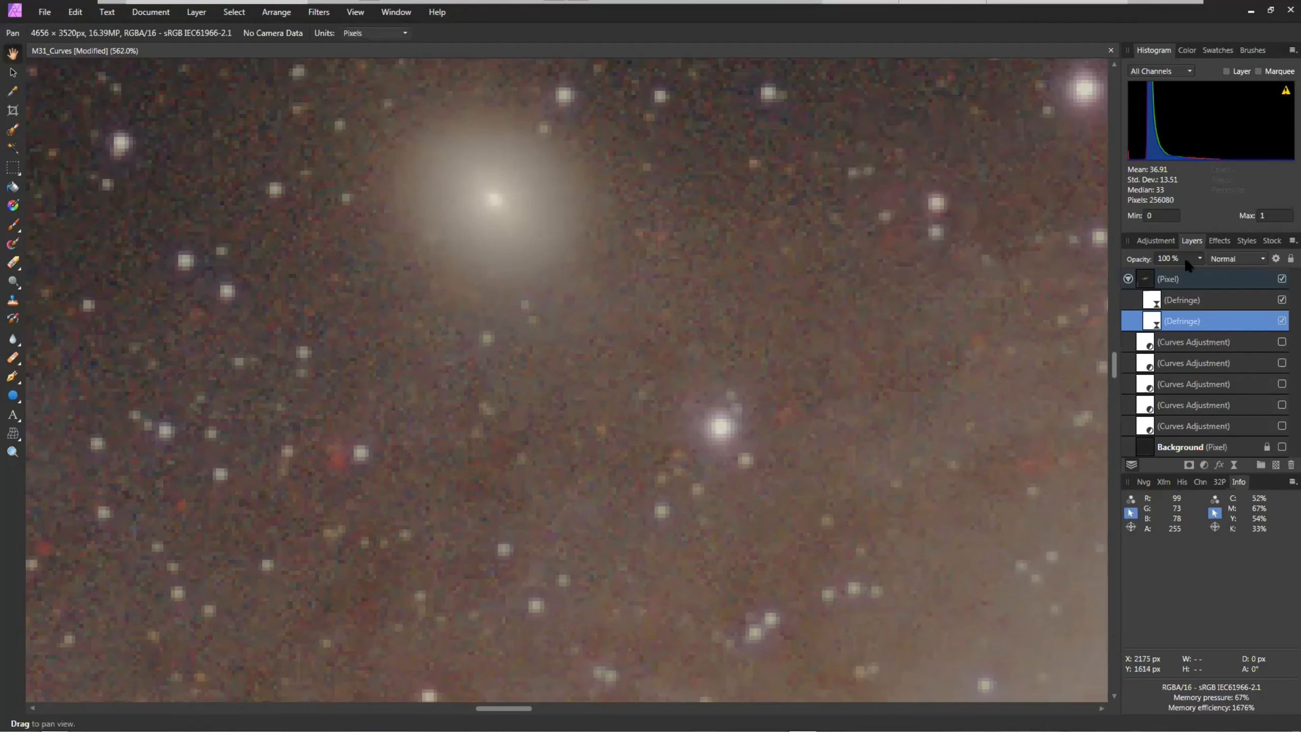
left_click(1173, 305)
left_click(1178, 321, "shift")
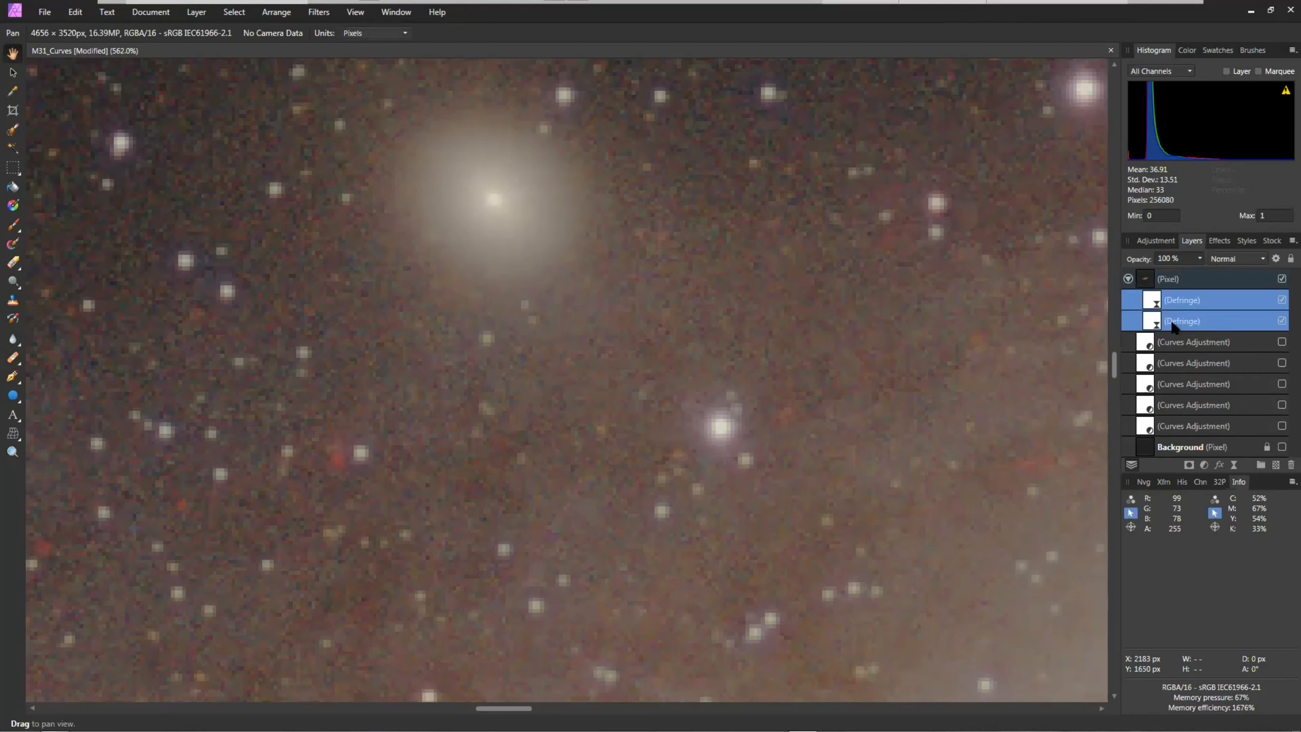
right_click(1174, 328)
left_click(1140, 431)
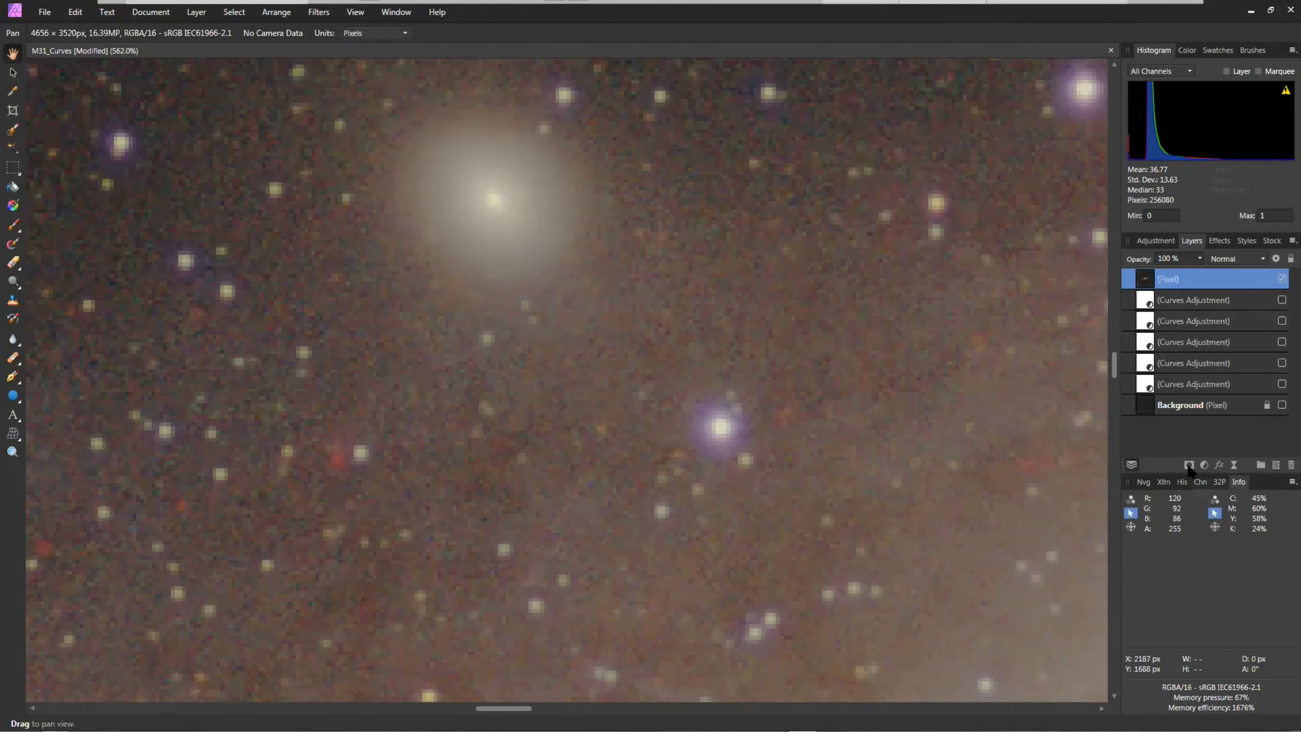
Add a new live Defringe filter to the merged pixel layer, lower its edge brightness threshold, and close its settings.
left_click(1234, 466)
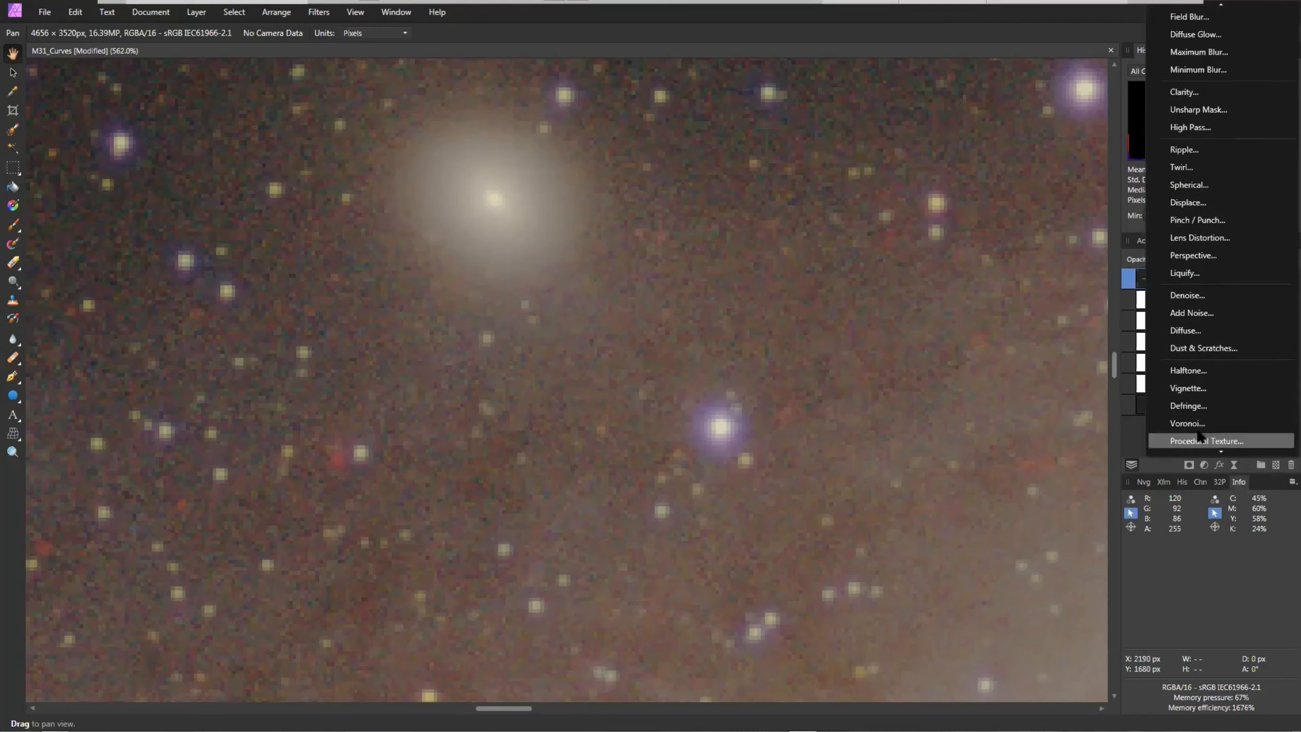
left_click(1188, 406)
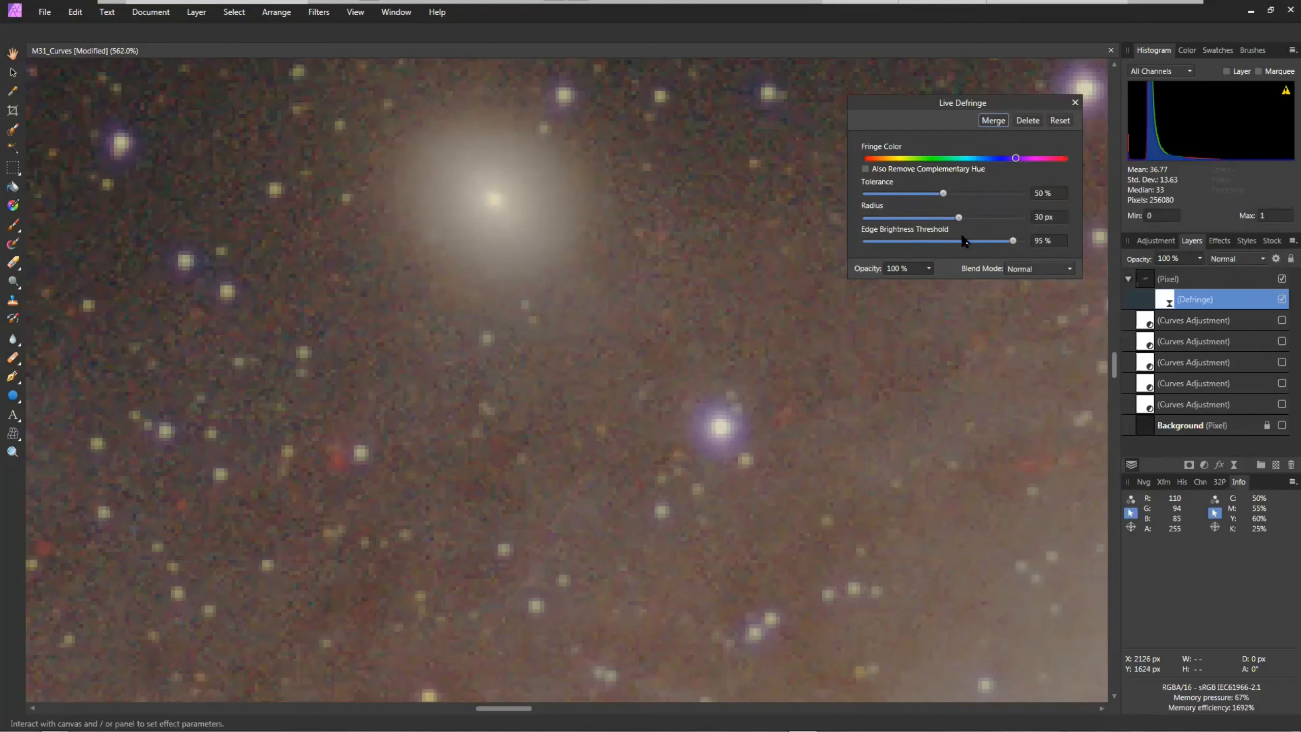
left_click_drag(1013, 241, 913, 241)
left_click(1075, 103)
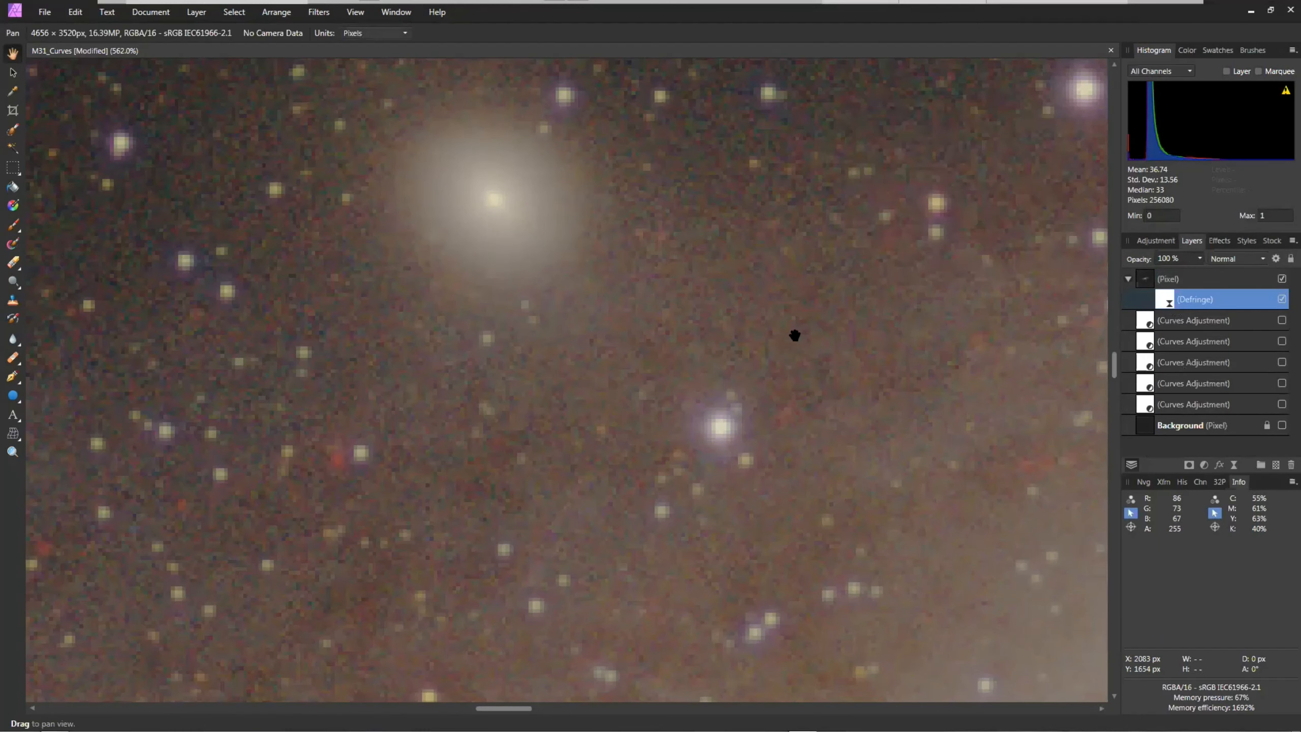
Fit the whole M31 image in view and add a live Vignette filter to the merged pixel layer.
key("ctrl+0")
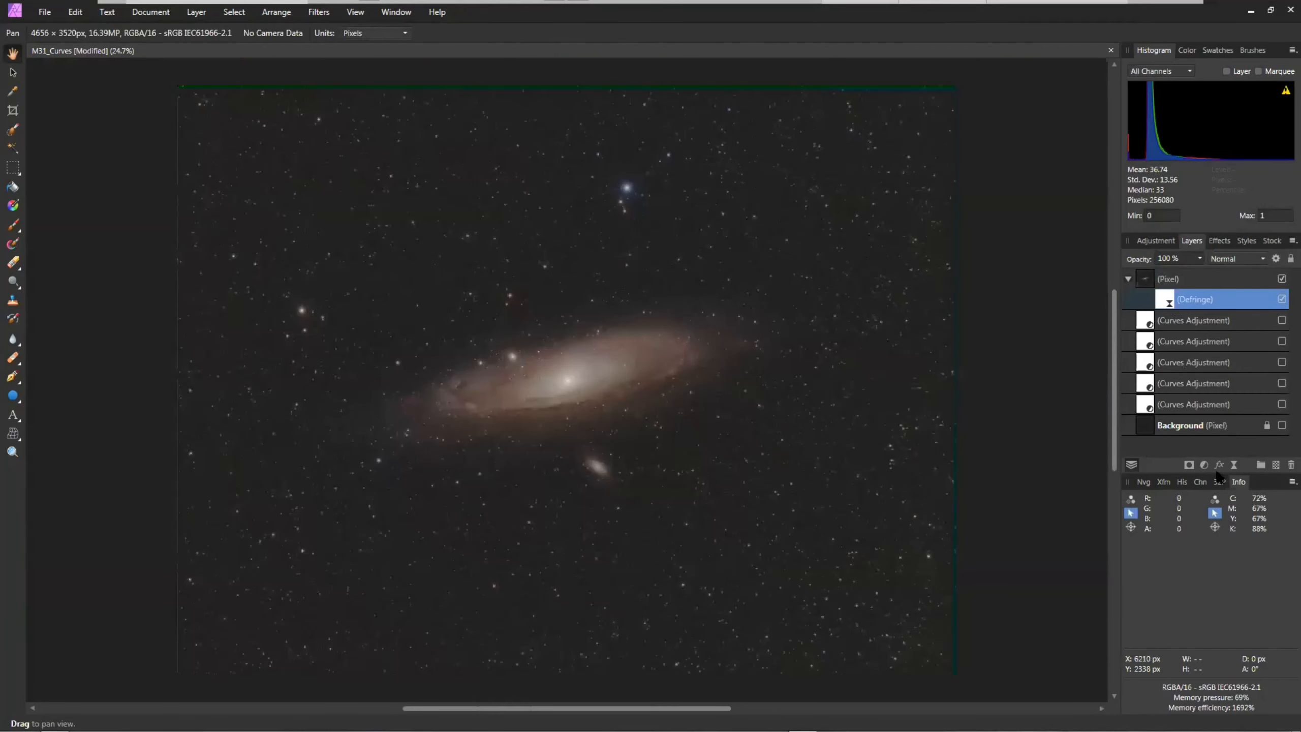
left_click(1173, 281)
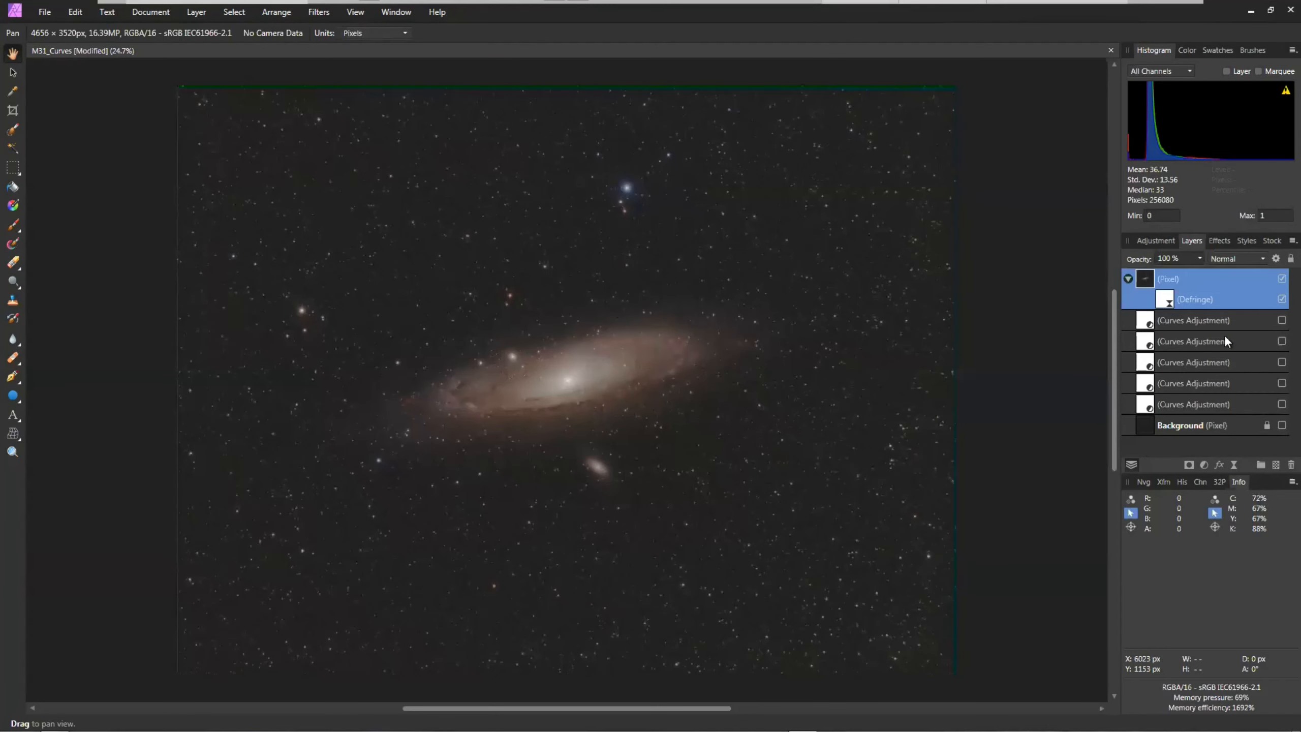
left_click(1234, 465)
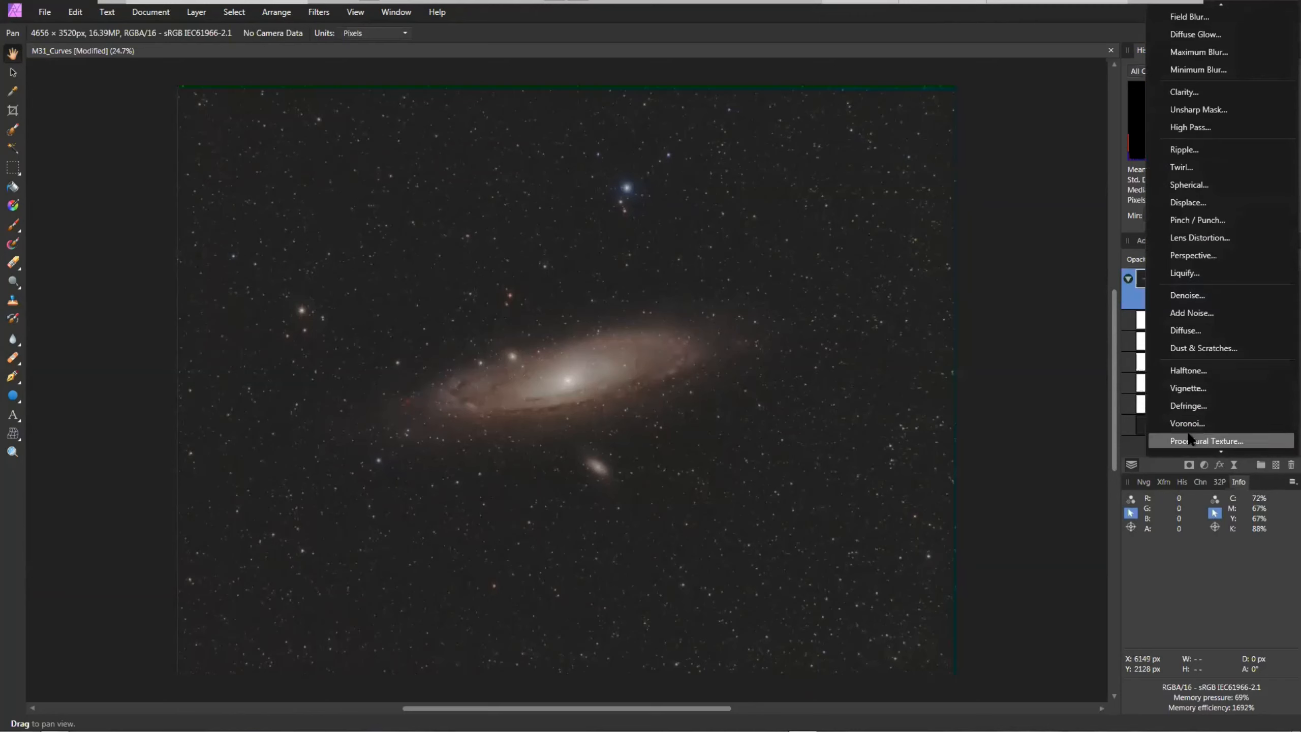
left_click(1187, 388)
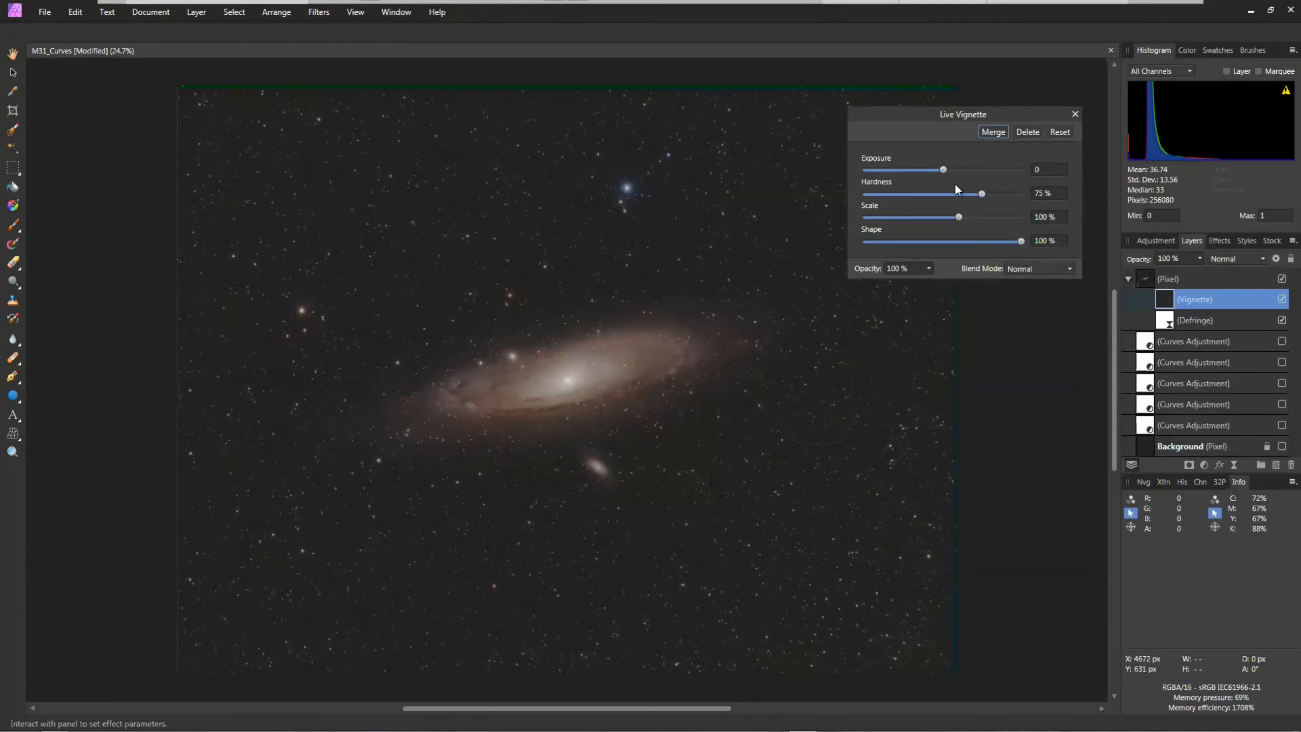
Set the vignette exposure to 2.122 and scale to 170%, and try hardness values of 12% and 23% before settling on 5%.
left_click_drag(945, 172, 885, 196)
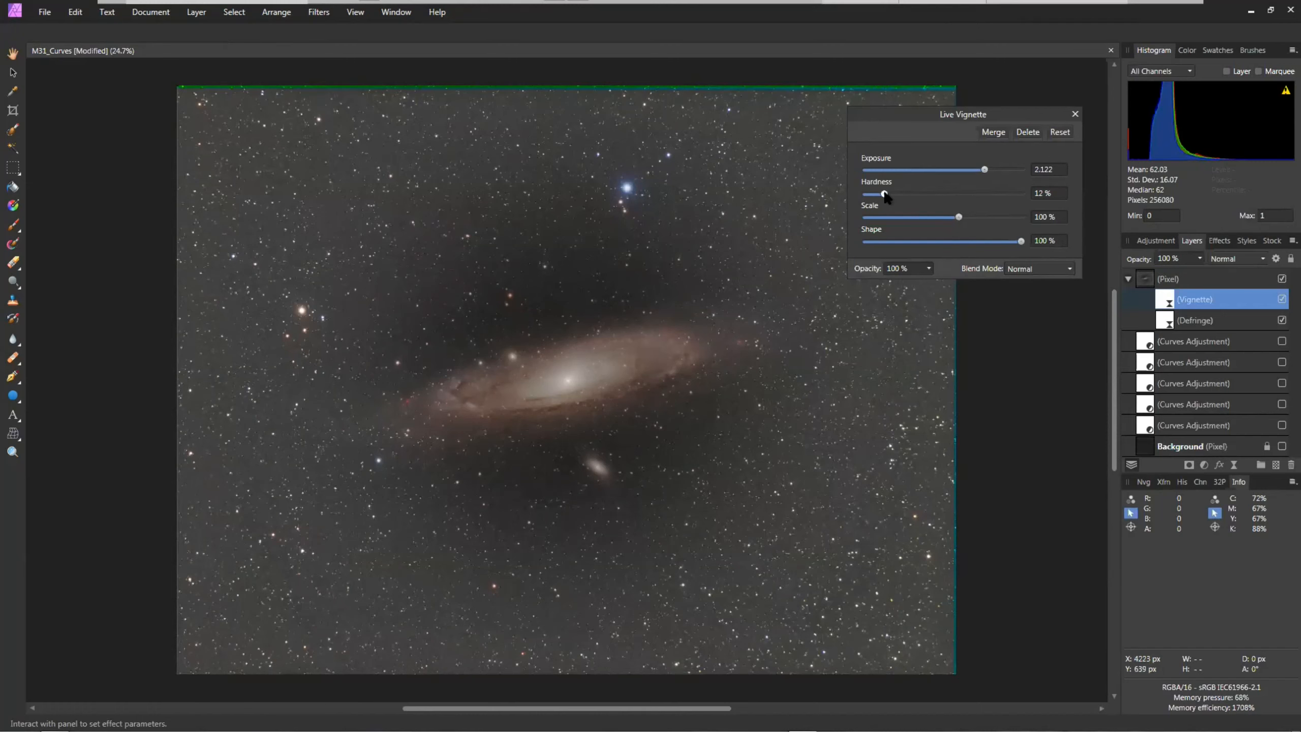
left_click_drag(885, 195, 908, 197)
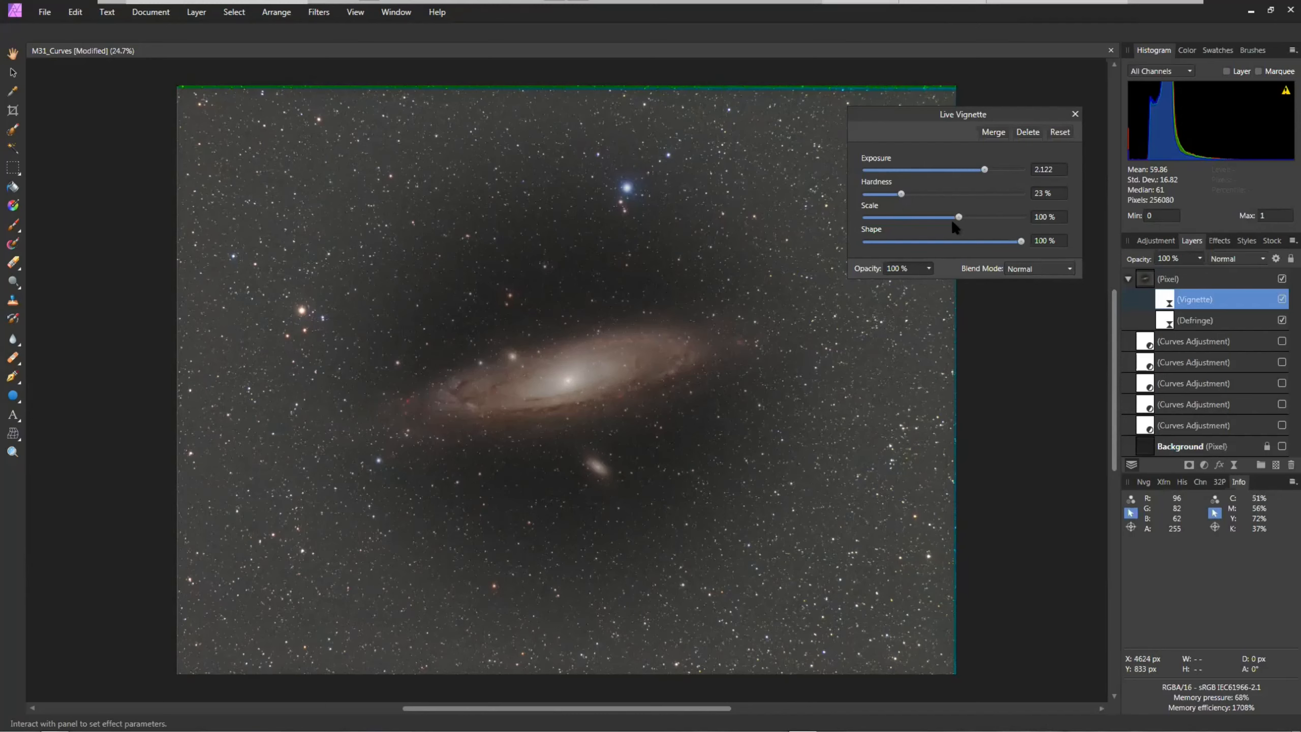
left_click_drag(904, 193, 873, 193)
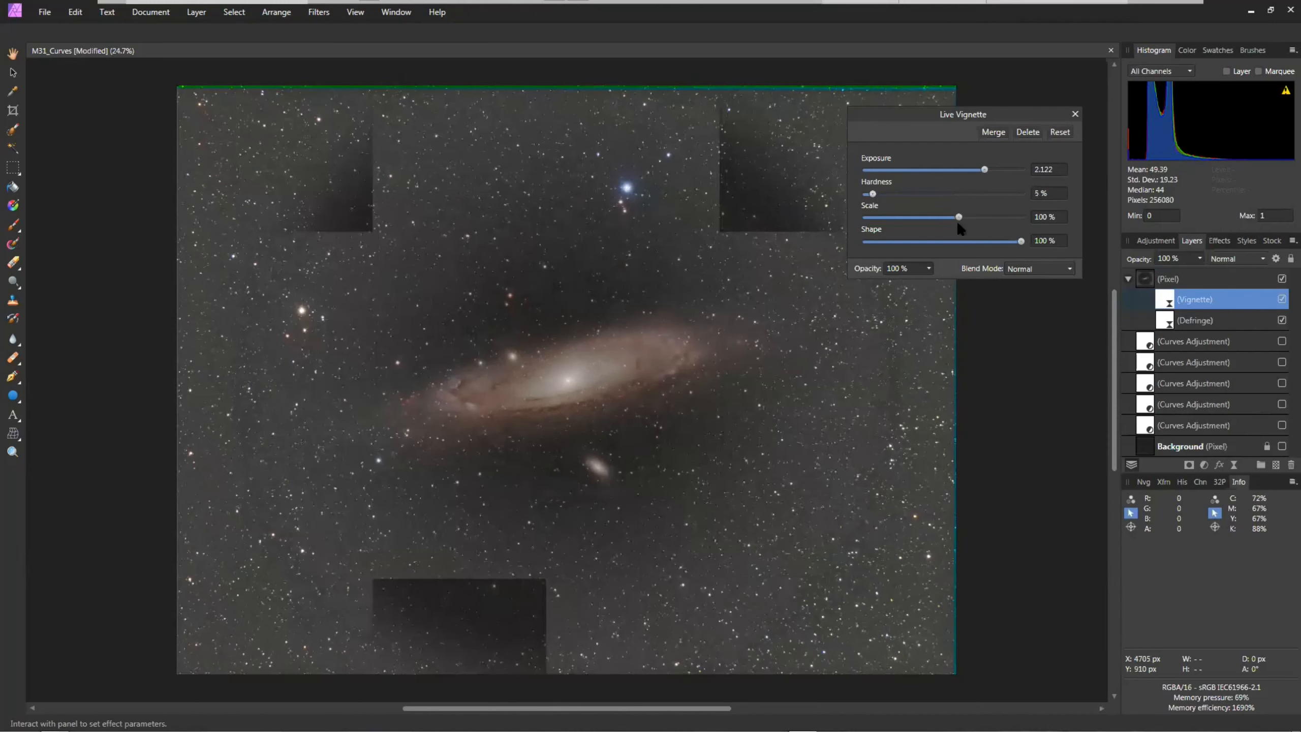
mouse_move(958, 217)
left_mouse_down()
mouse_move(922, 218)
mouse_move(979, 225)
left_mouse_up()
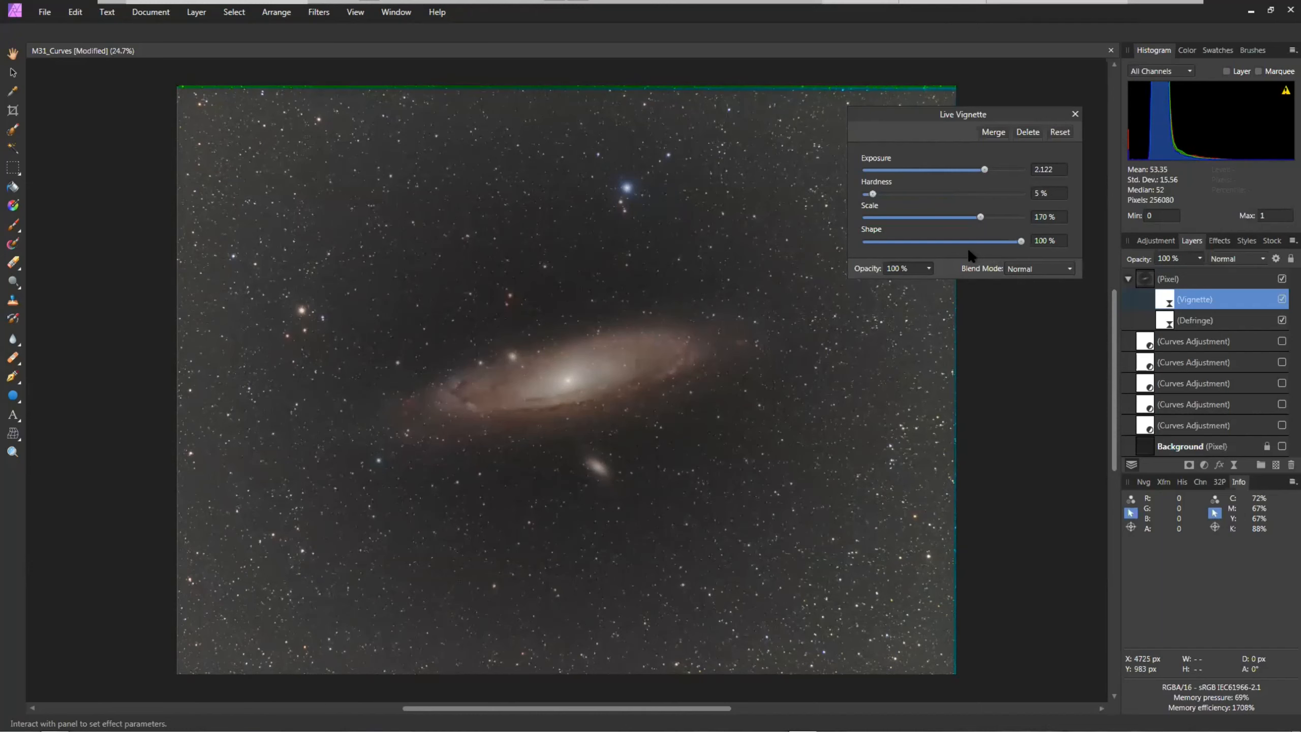
left_click(1075, 115)
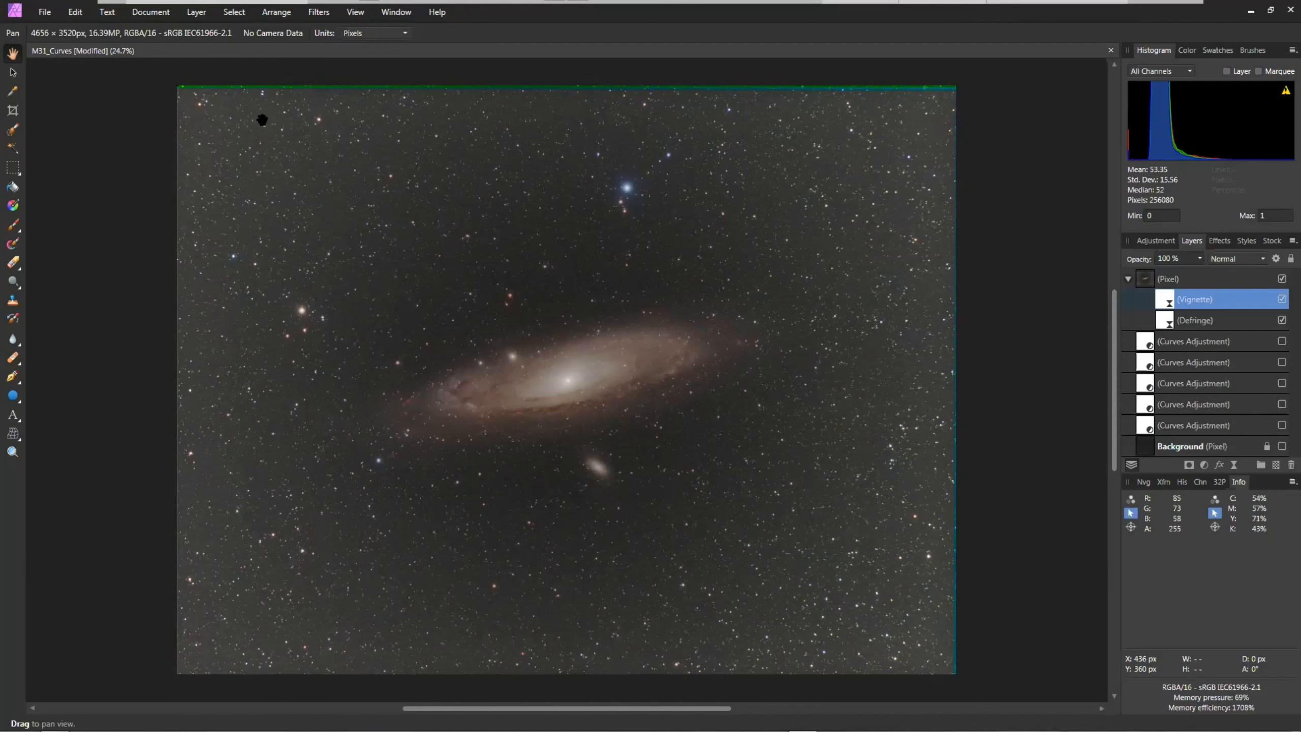
Close M31_Curves without saving the changes and open NGC2841_L.afphoto from the Misc folder.
left_click(1111, 51)
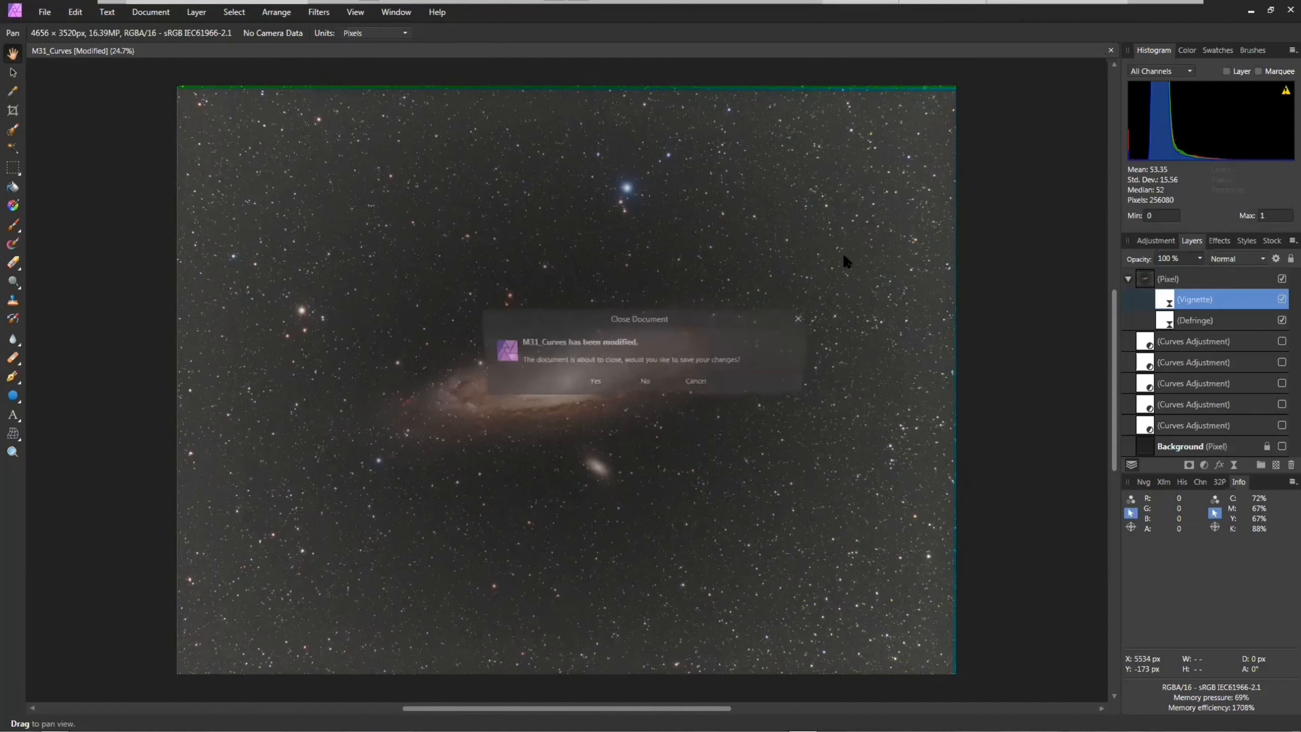
left_click(646, 383)
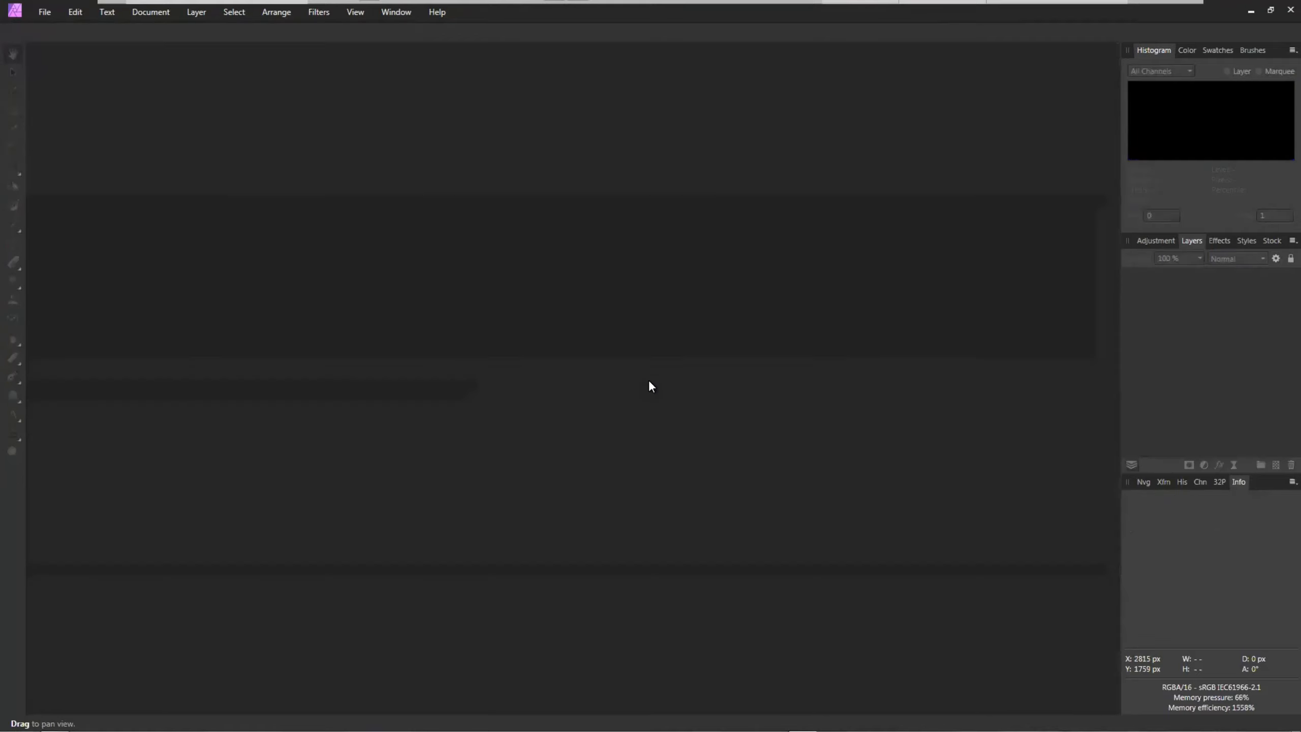
left_click(45, 14)
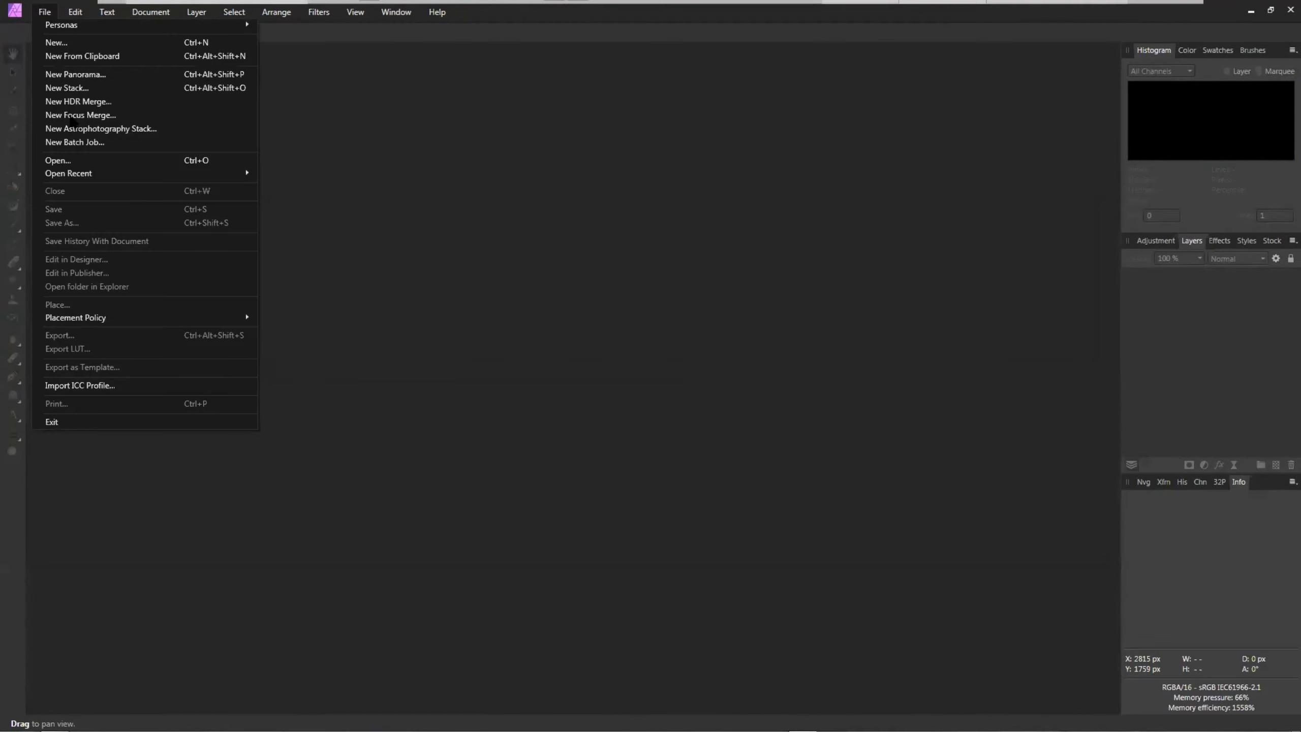
left_click(77, 160)
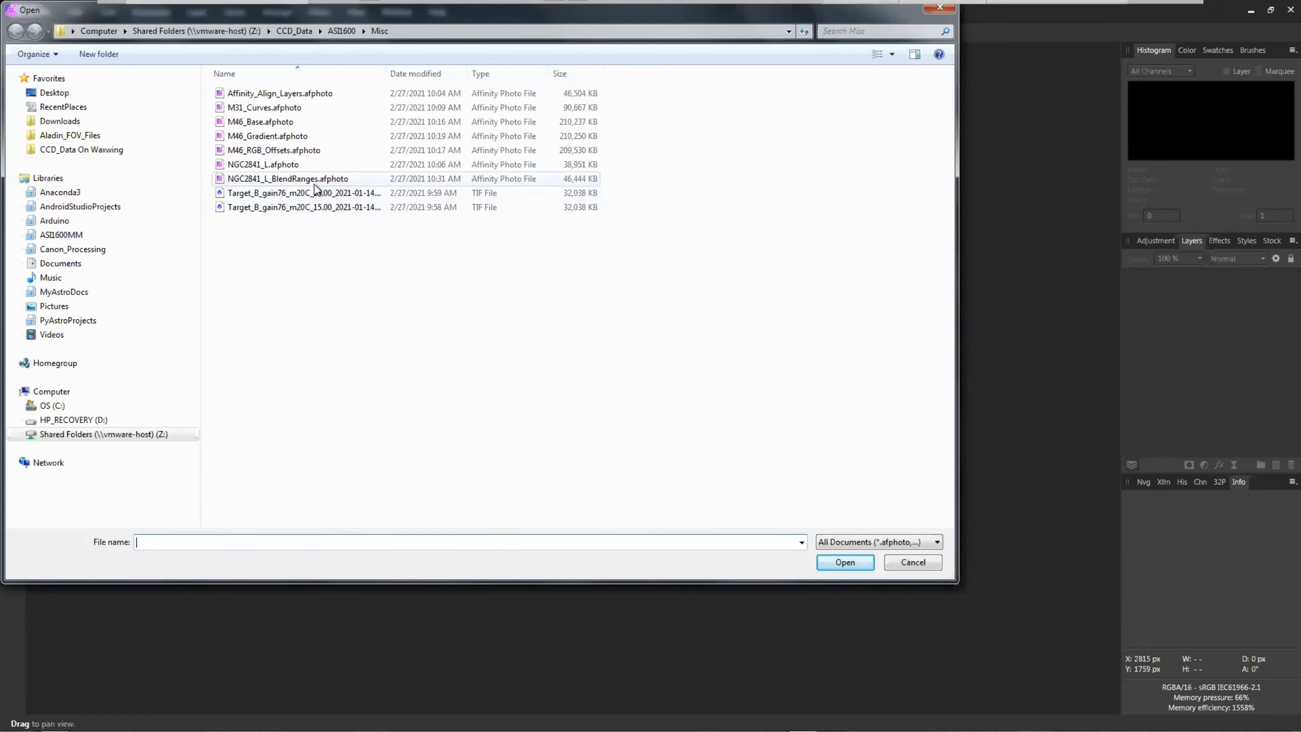
double_click(285, 164)
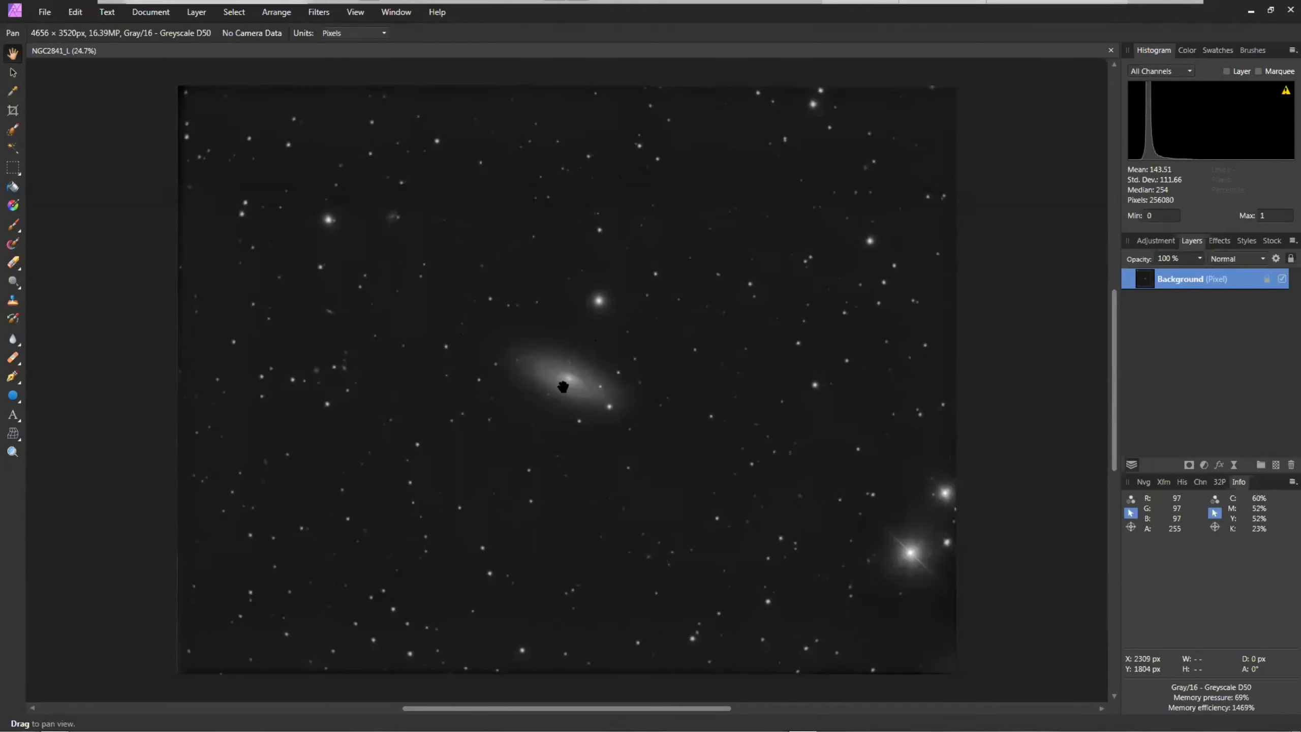
scroll(564, 387, "up", 2)
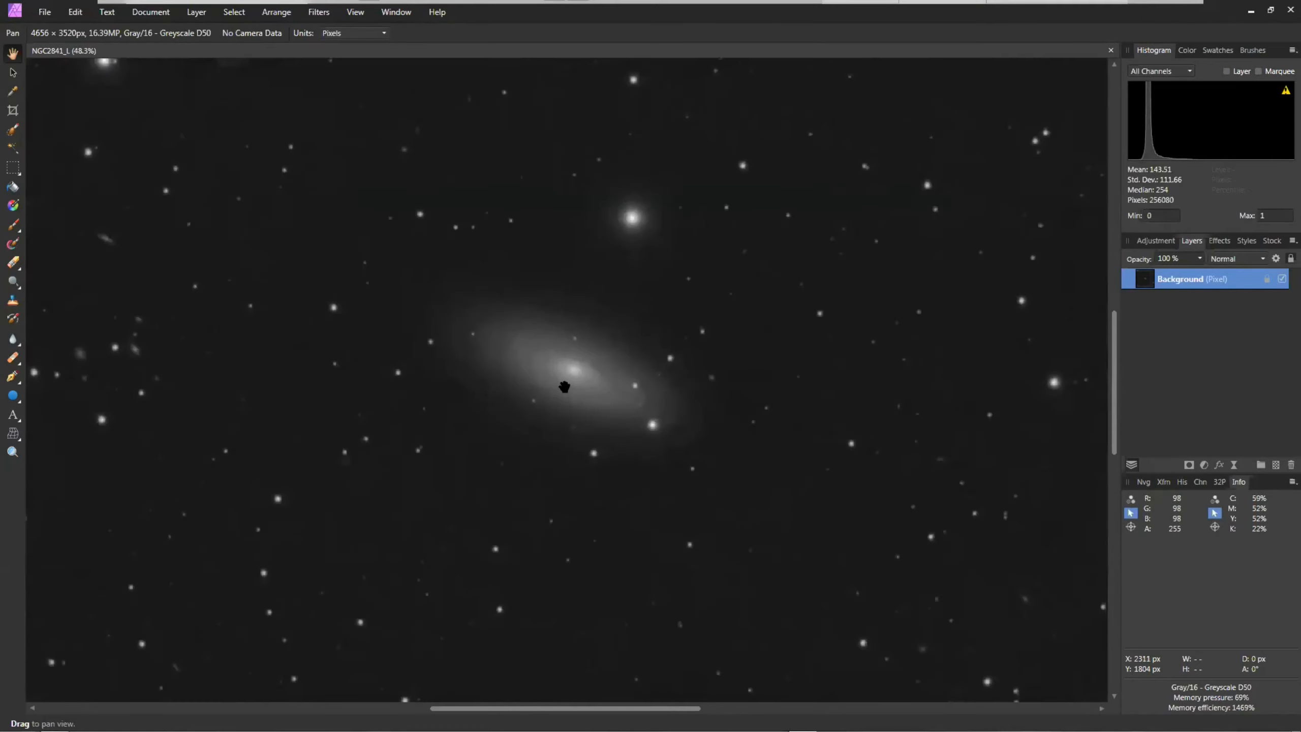
scroll(565, 385, "up", 2)
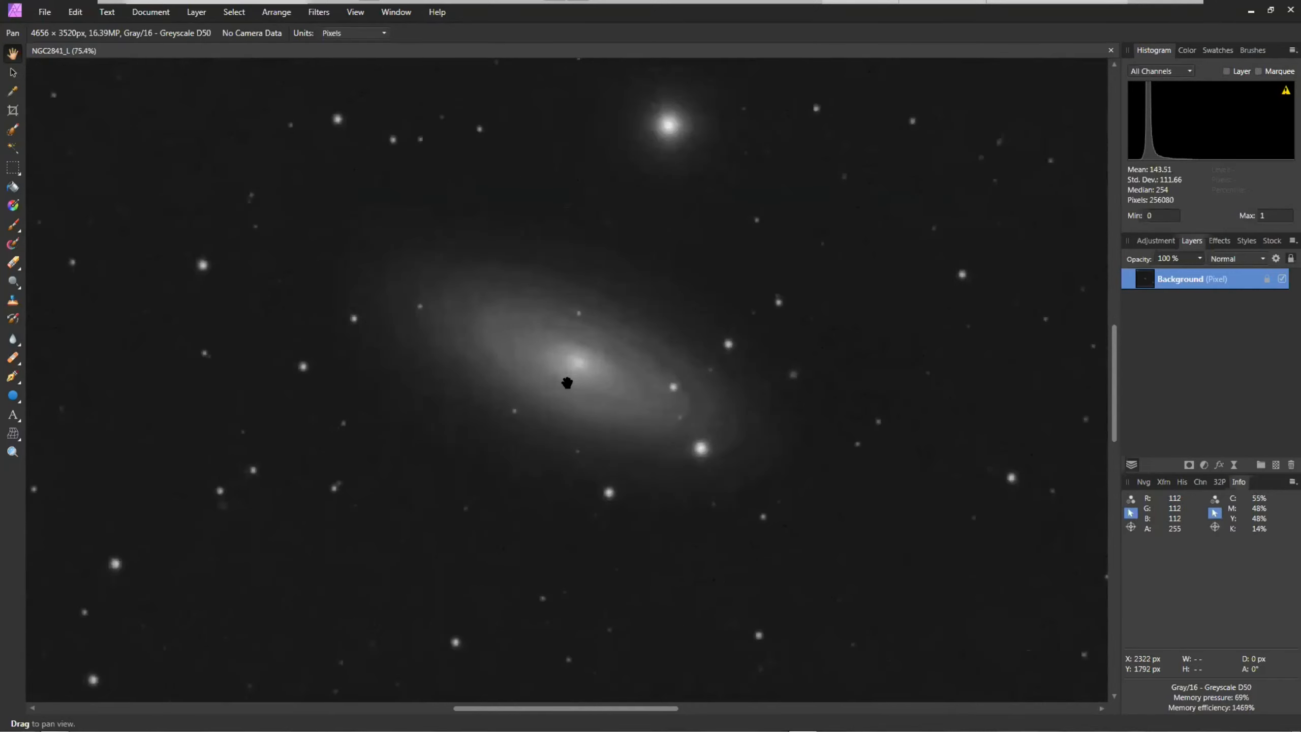
scroll(567, 382, "down", 3)
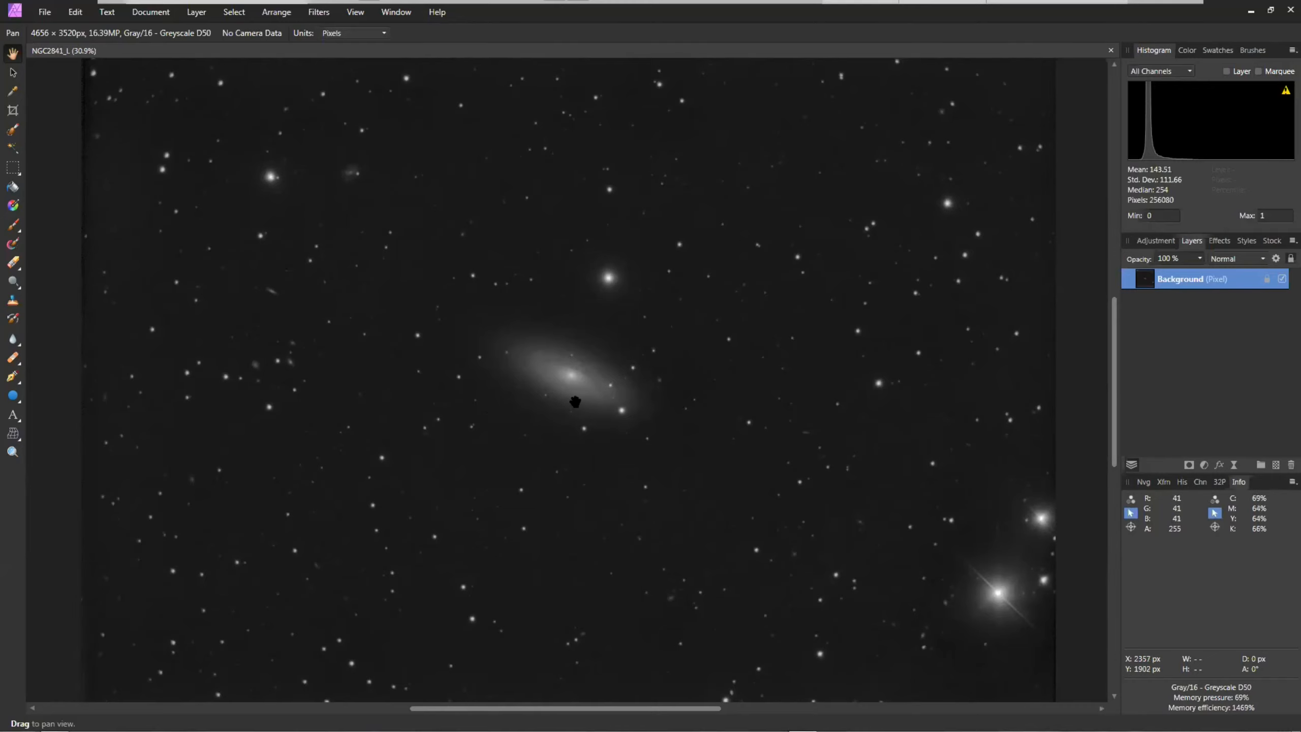
scroll(571, 400, "up", 4)
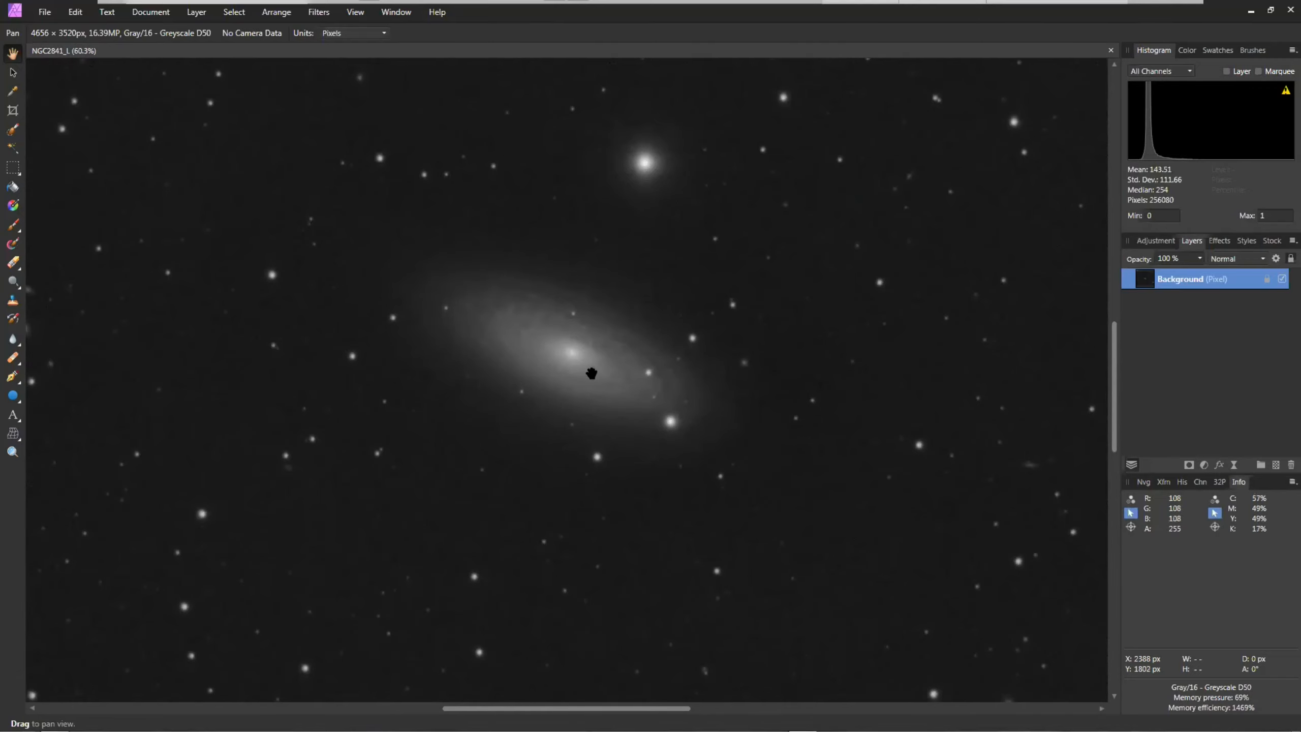
Examine the NGC2841 galaxy's detail and noise, the small background galaxies and the full frame.
left_click_drag(563, 351, 552, 390)
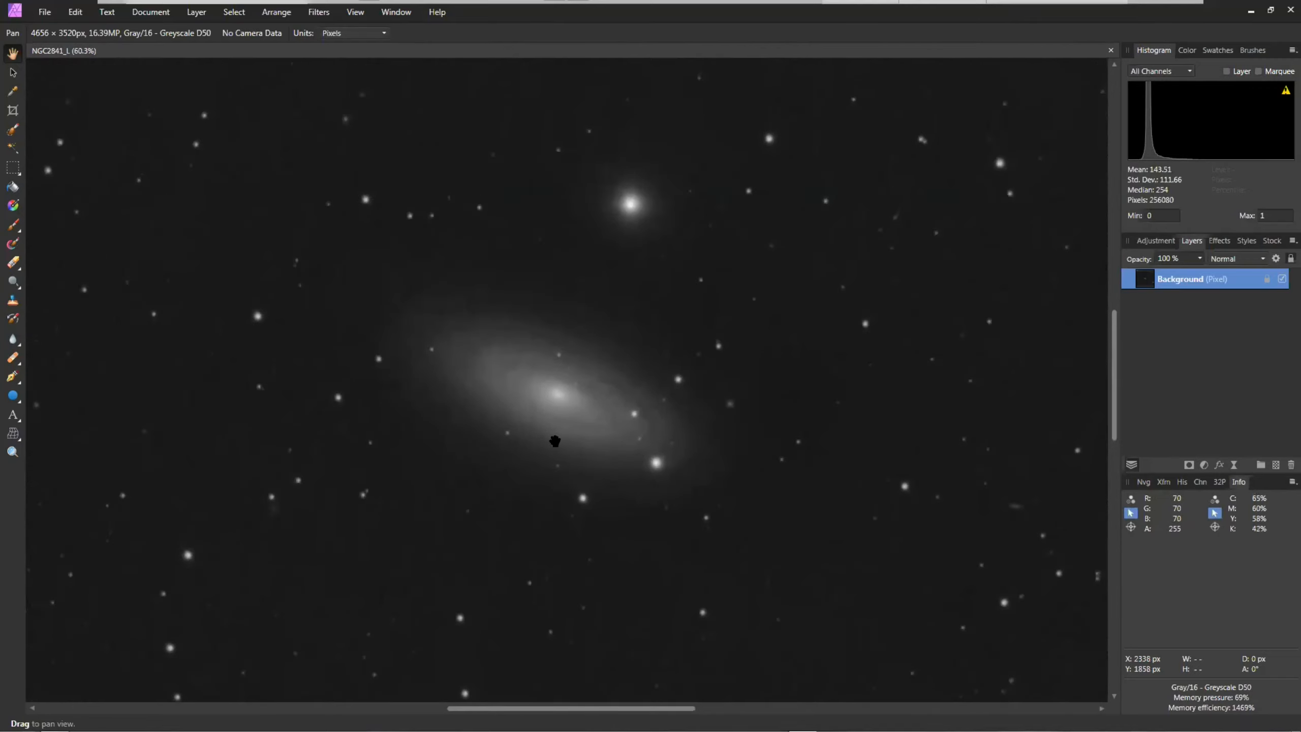
scroll(555, 440, "up", 4)
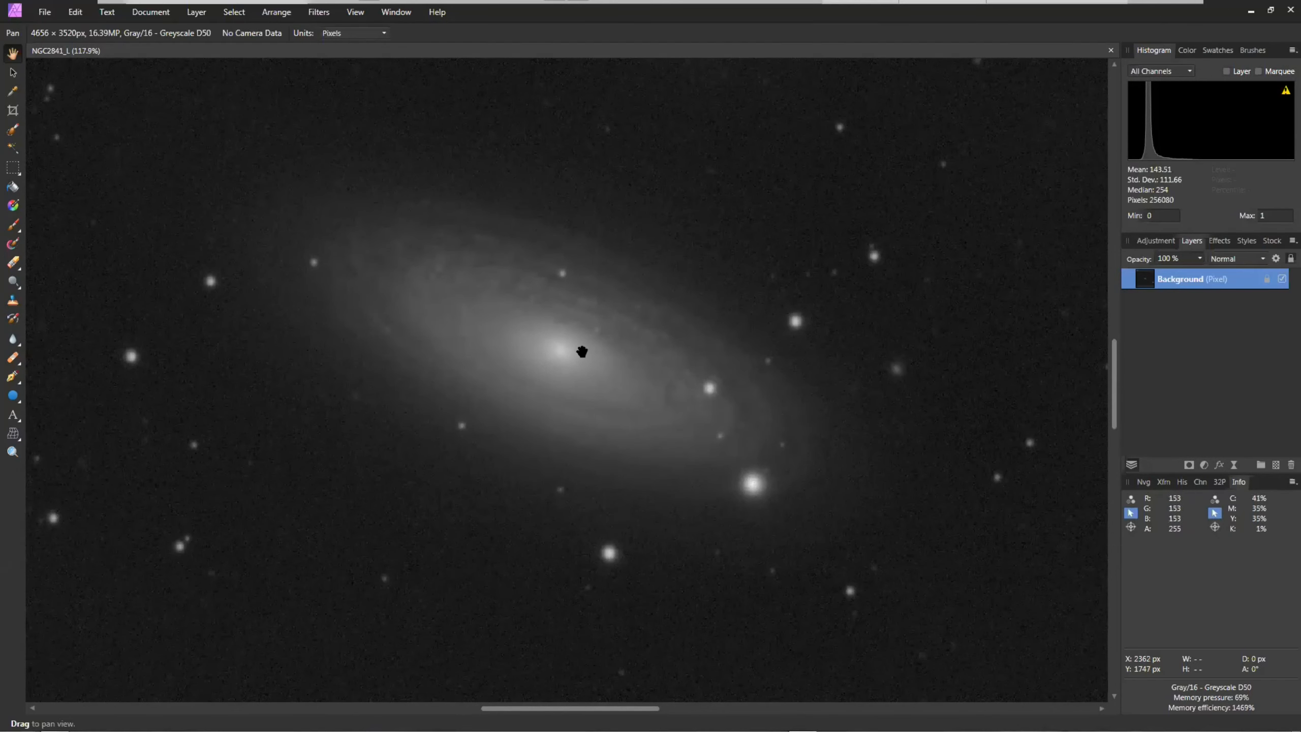
scroll(760, 228, "up", 3)
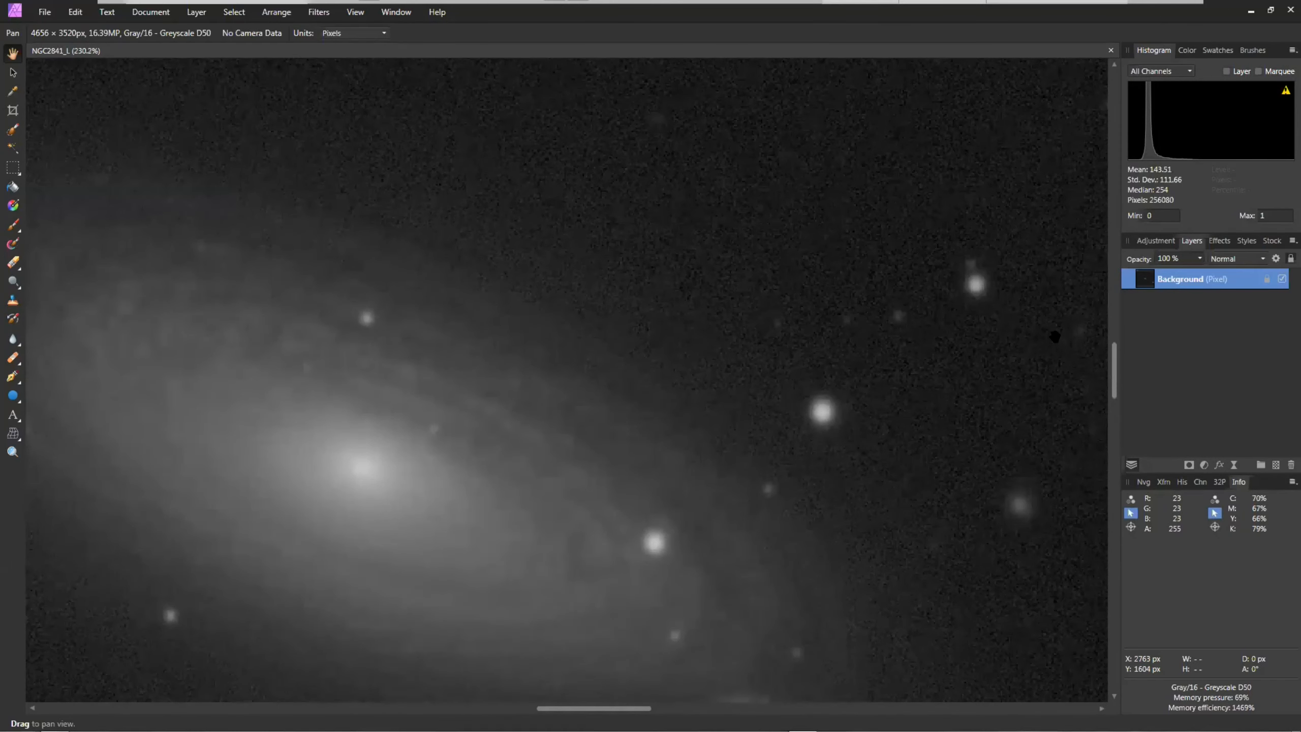
scroll(590, 417, "down", 3)
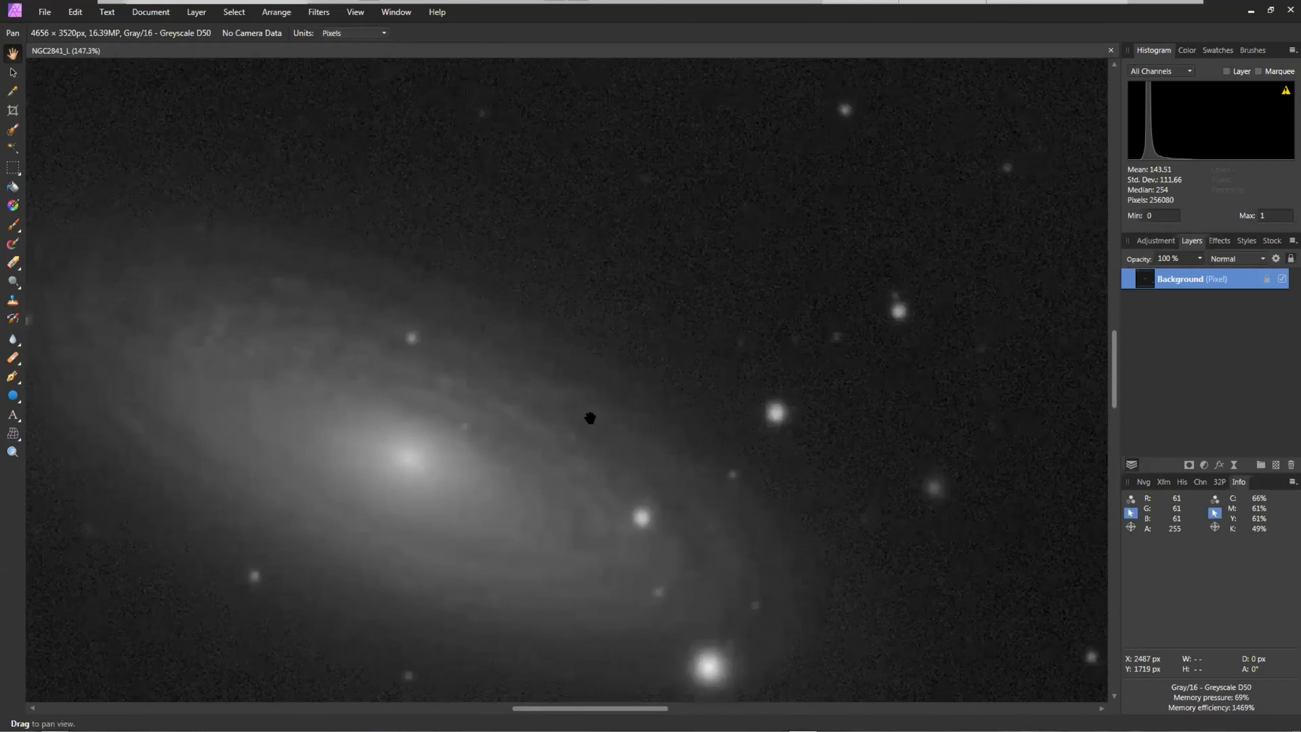
scroll(533, 436, "down", 3)
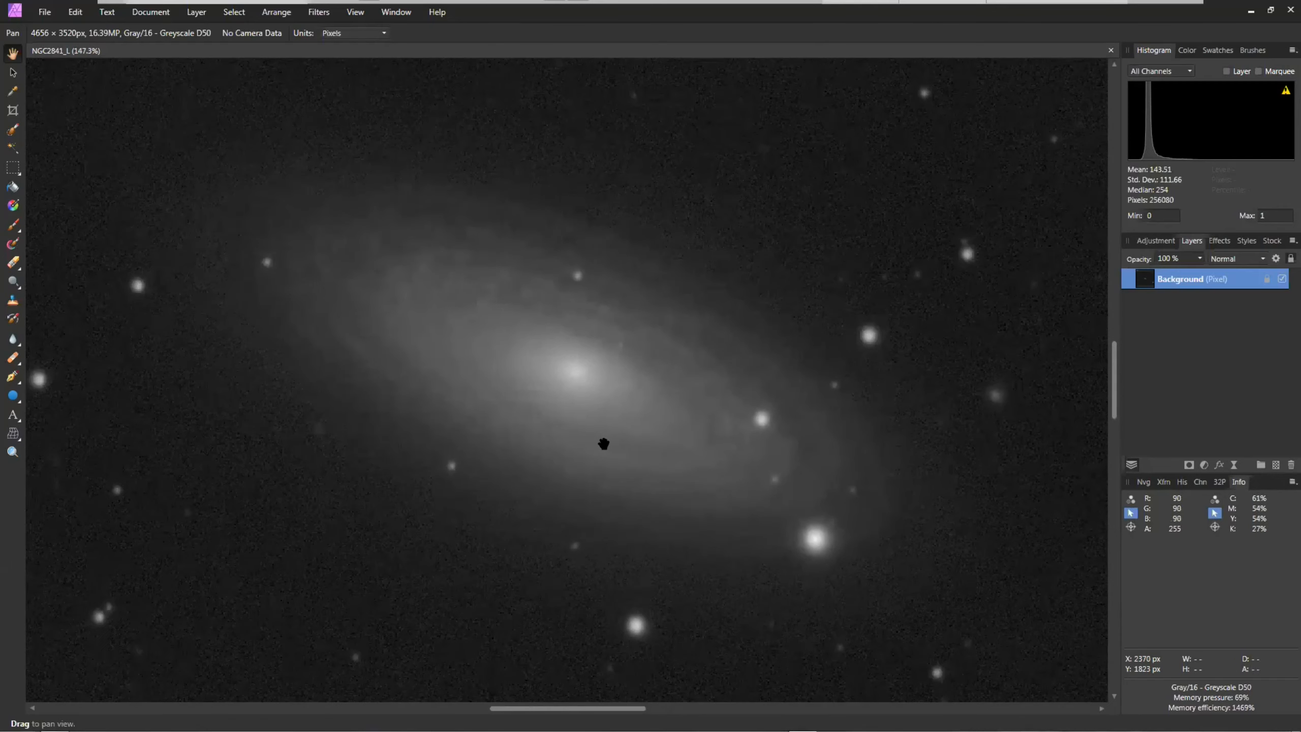
scroll(625, 438, "down", 1)
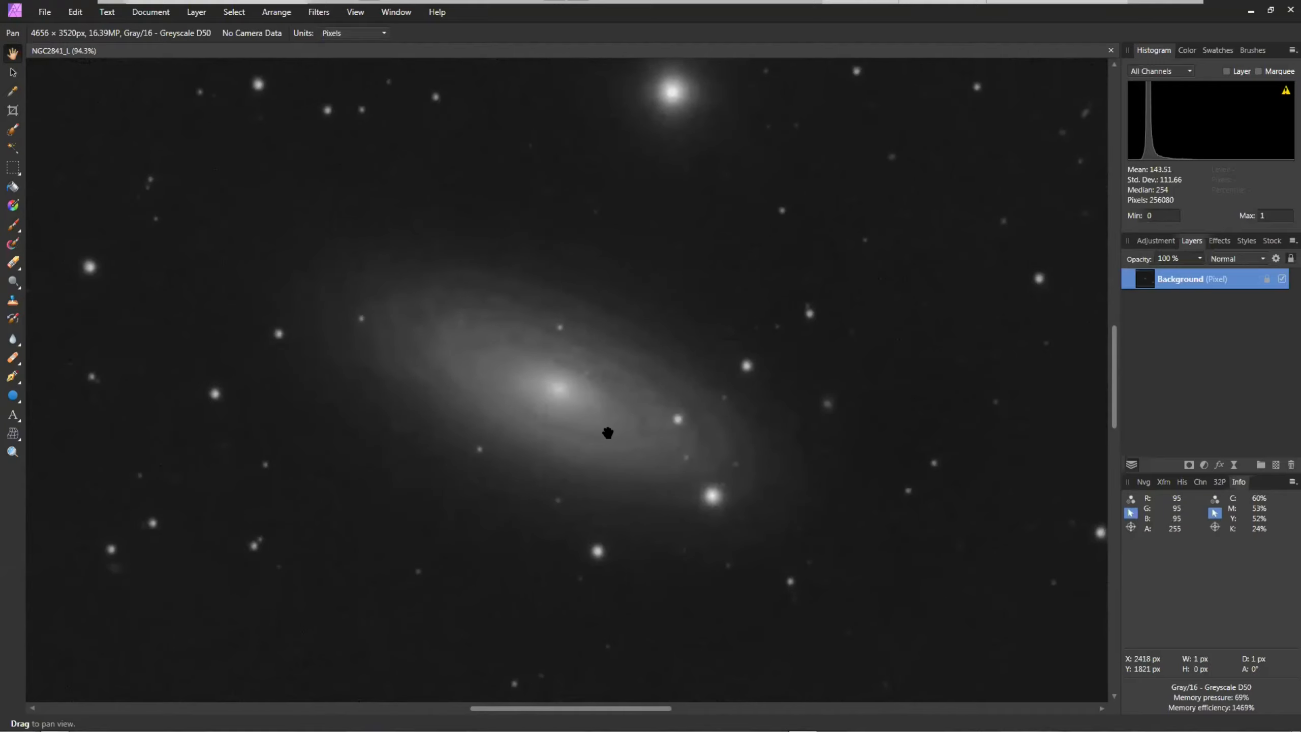
scroll(610, 433, "down", 4)
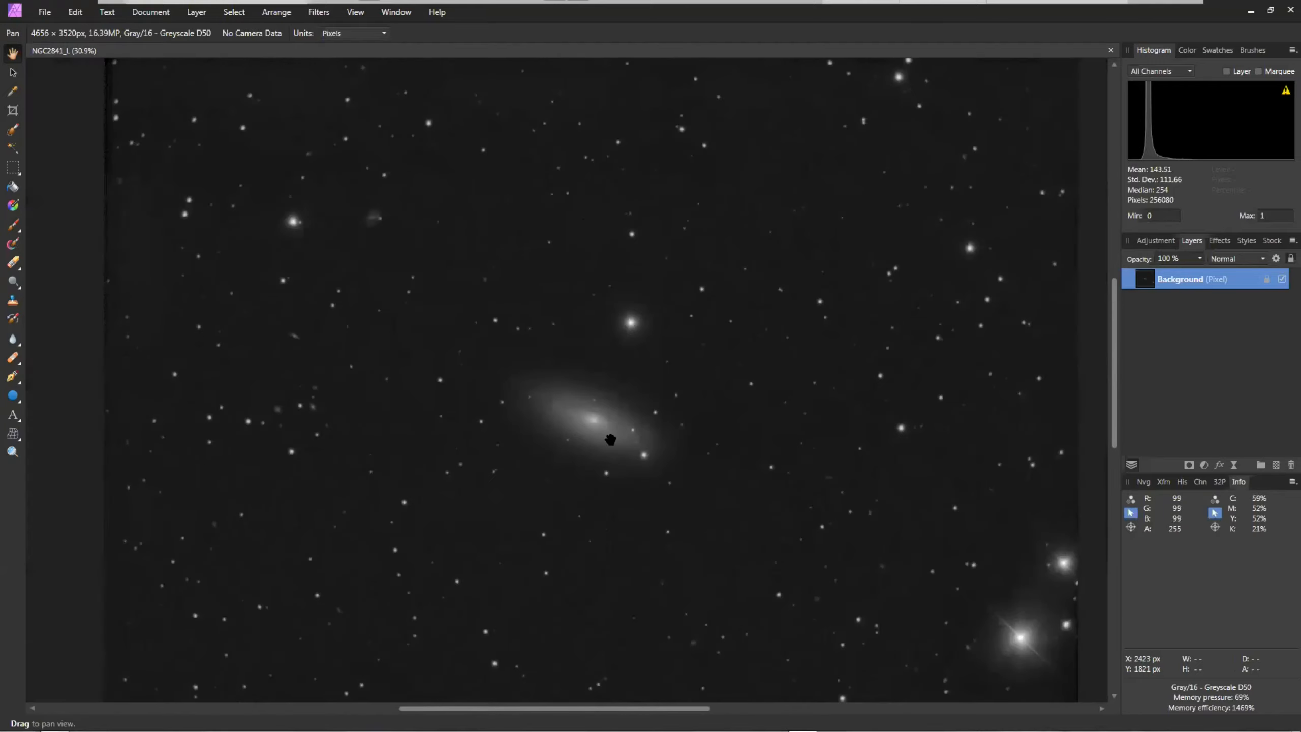
scroll(156, 432, "up", 6)
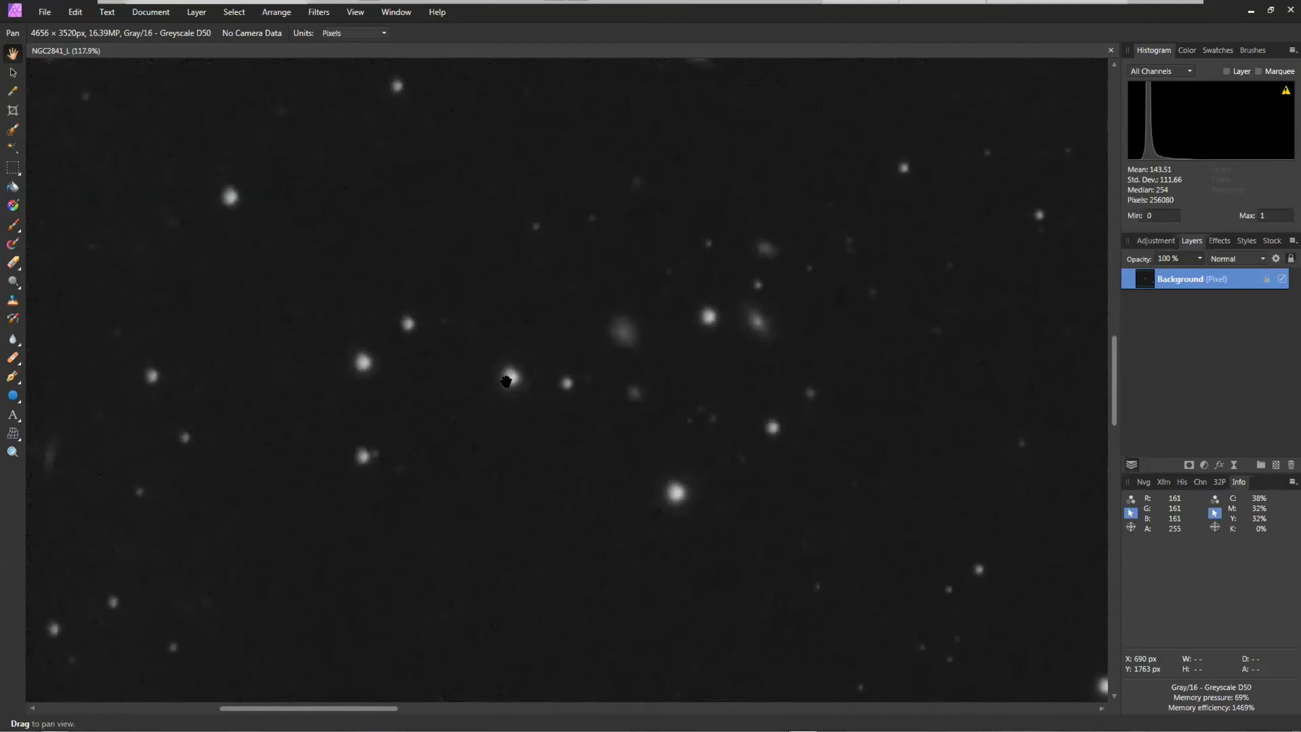
scroll(880, 500, "down", 1)
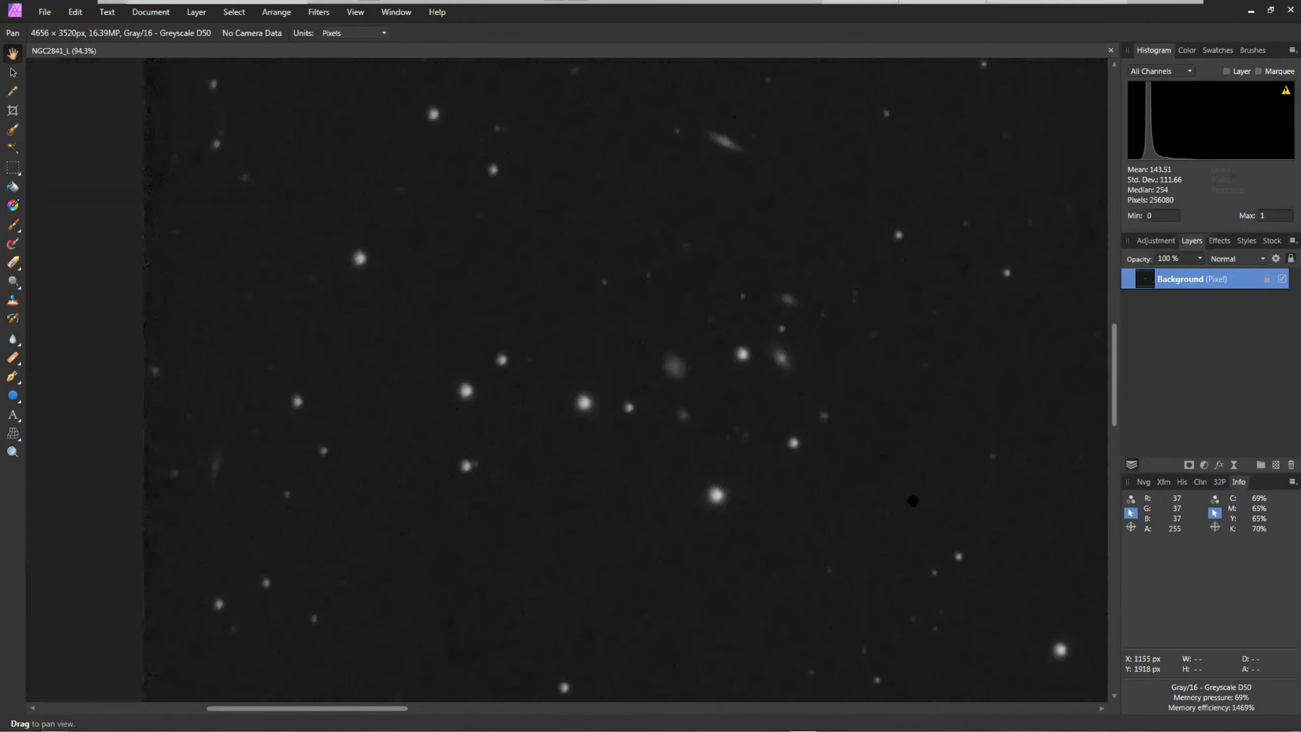
left_click_drag(634, 493, 250, 460)
left_click_drag(751, 512, 448, 506)
scroll(590, 479, "down", 3)
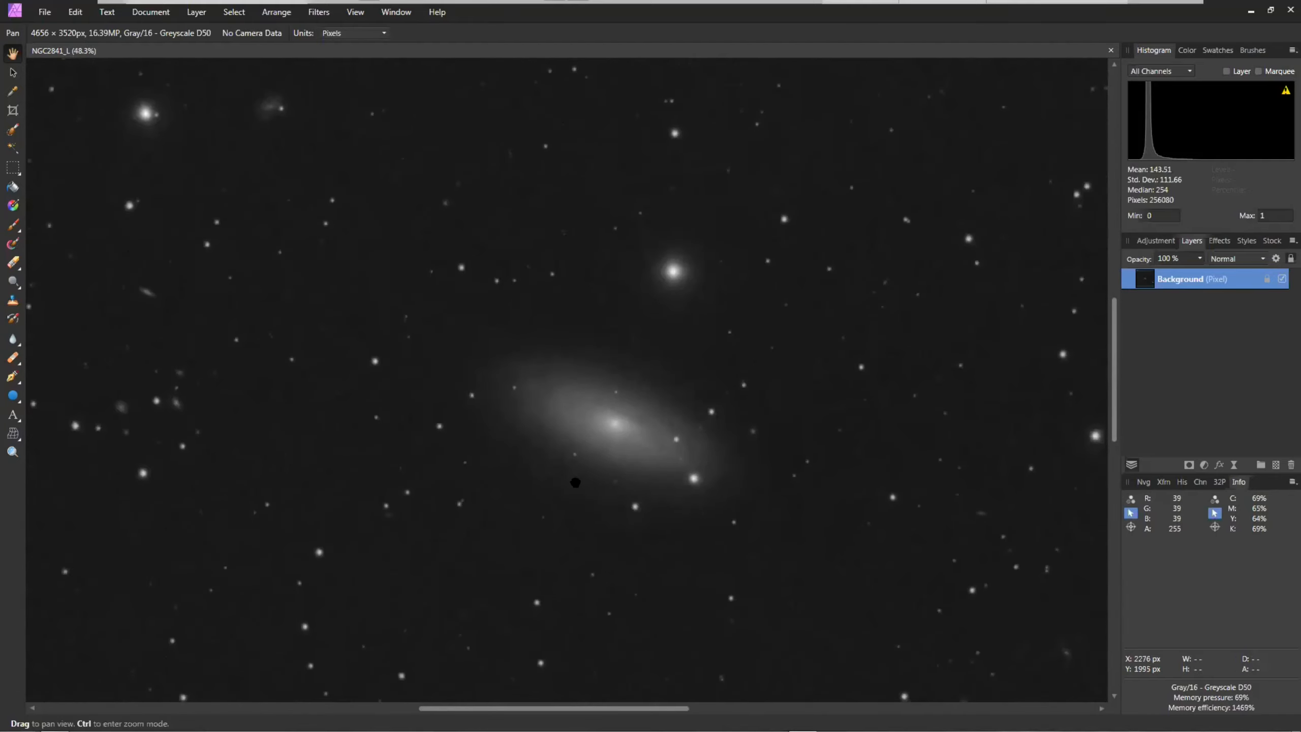
left_click_drag(576, 488, 563, 468)
scroll(563, 468, "down", 3)
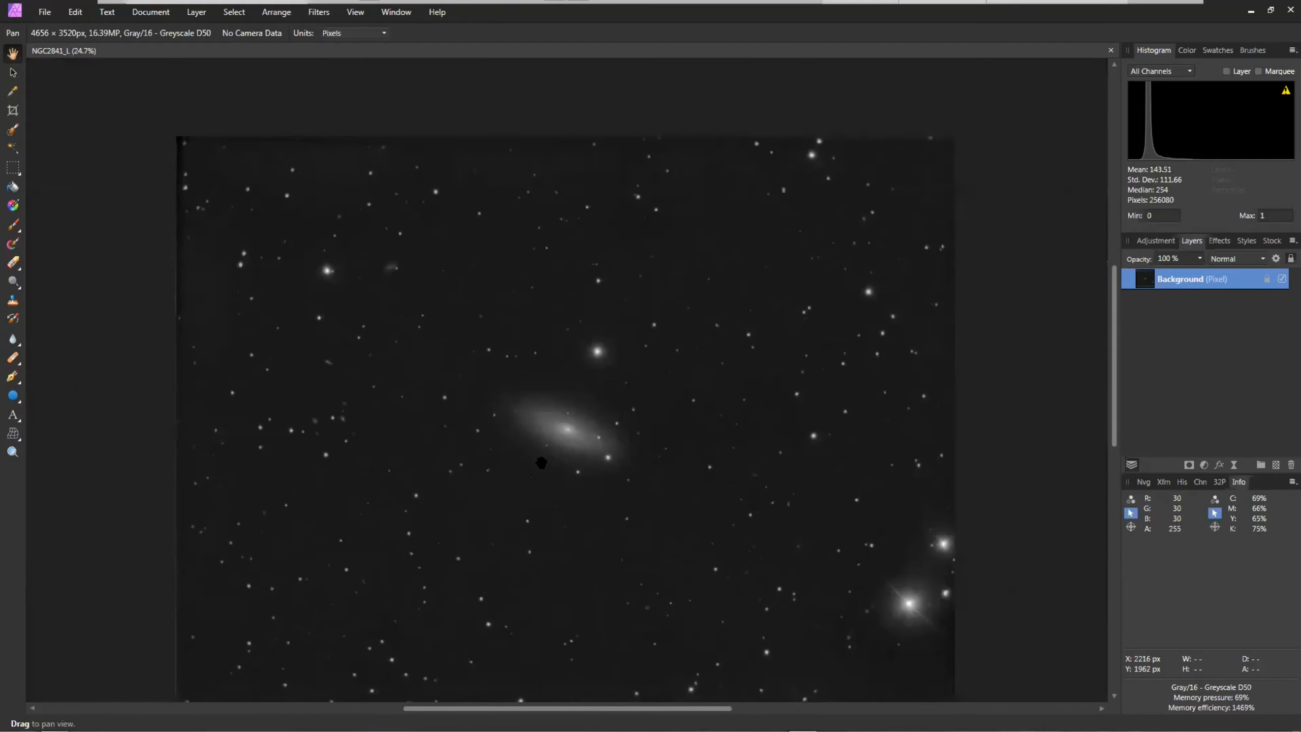
scroll(542, 463, "down", 2)
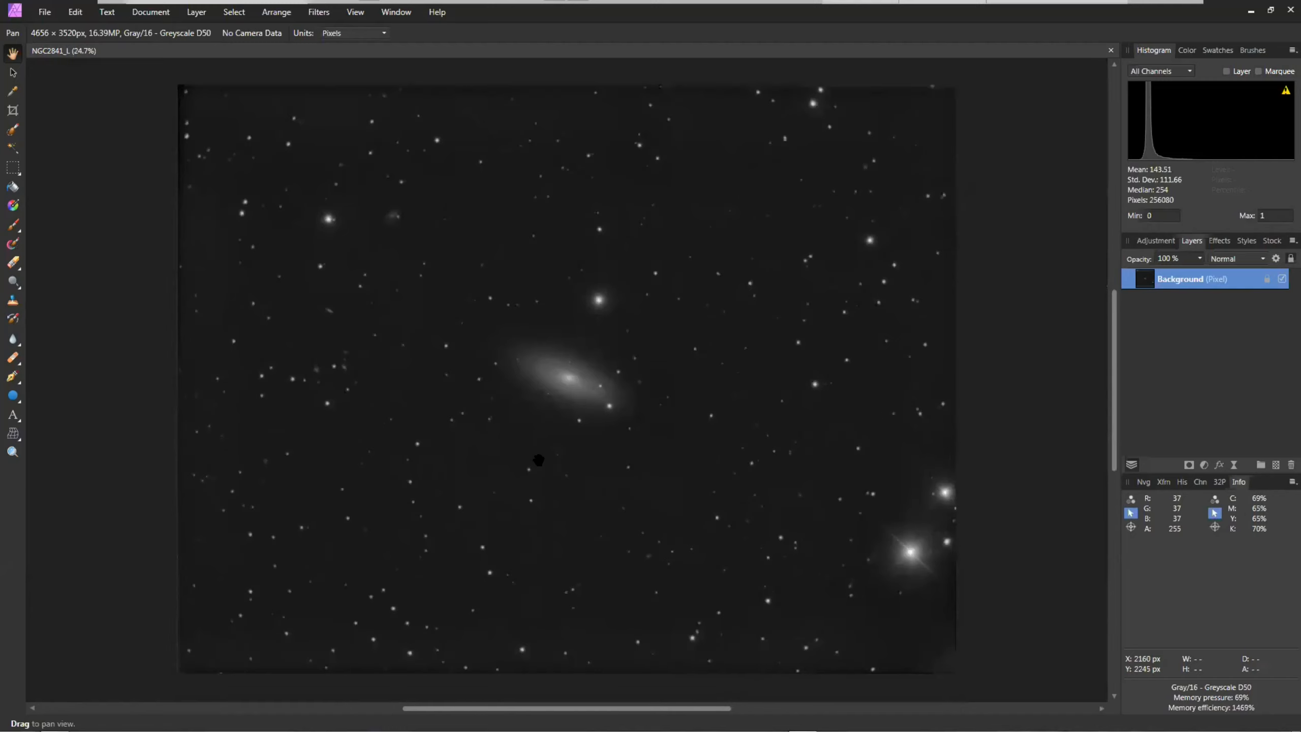
Crop the image around the central galaxy to about 2536 × 1663 px, cutting away the outer star field.
key("c")
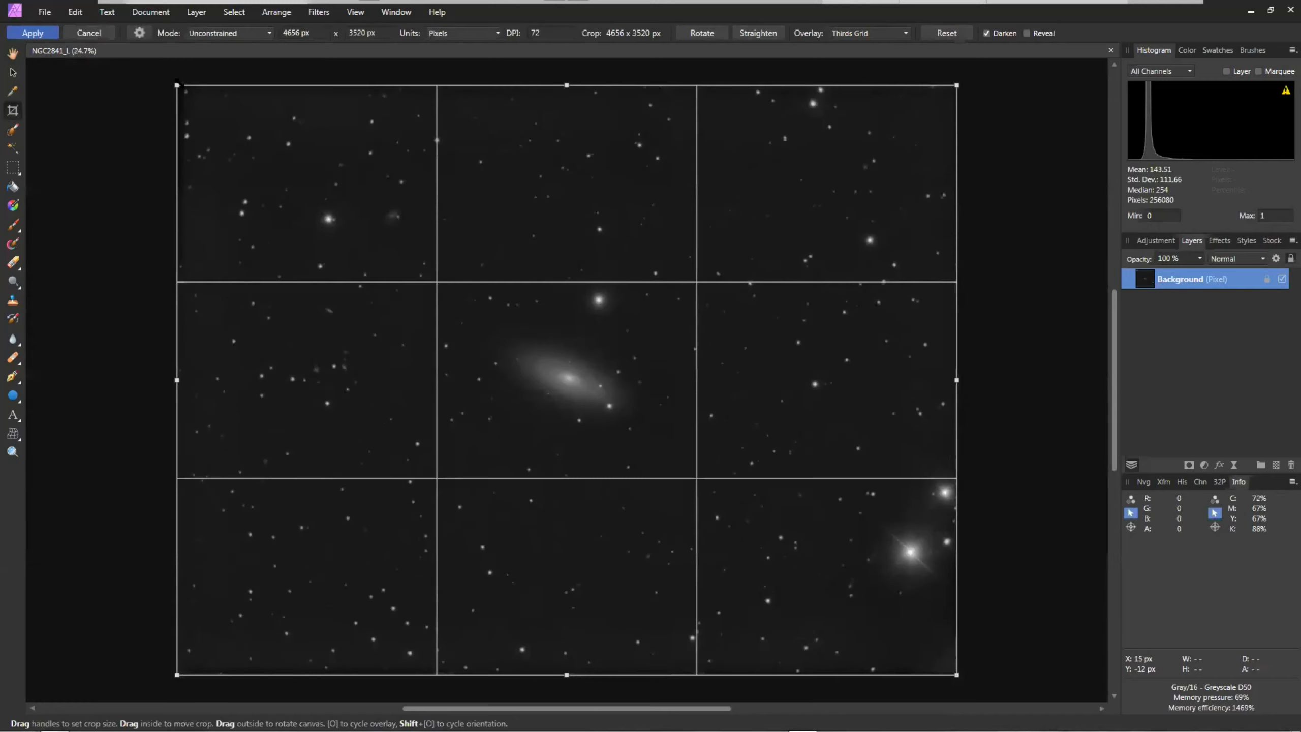
left_click_drag(176, 85, 354, 243)
left_click_drag(956, 674, 779, 522)
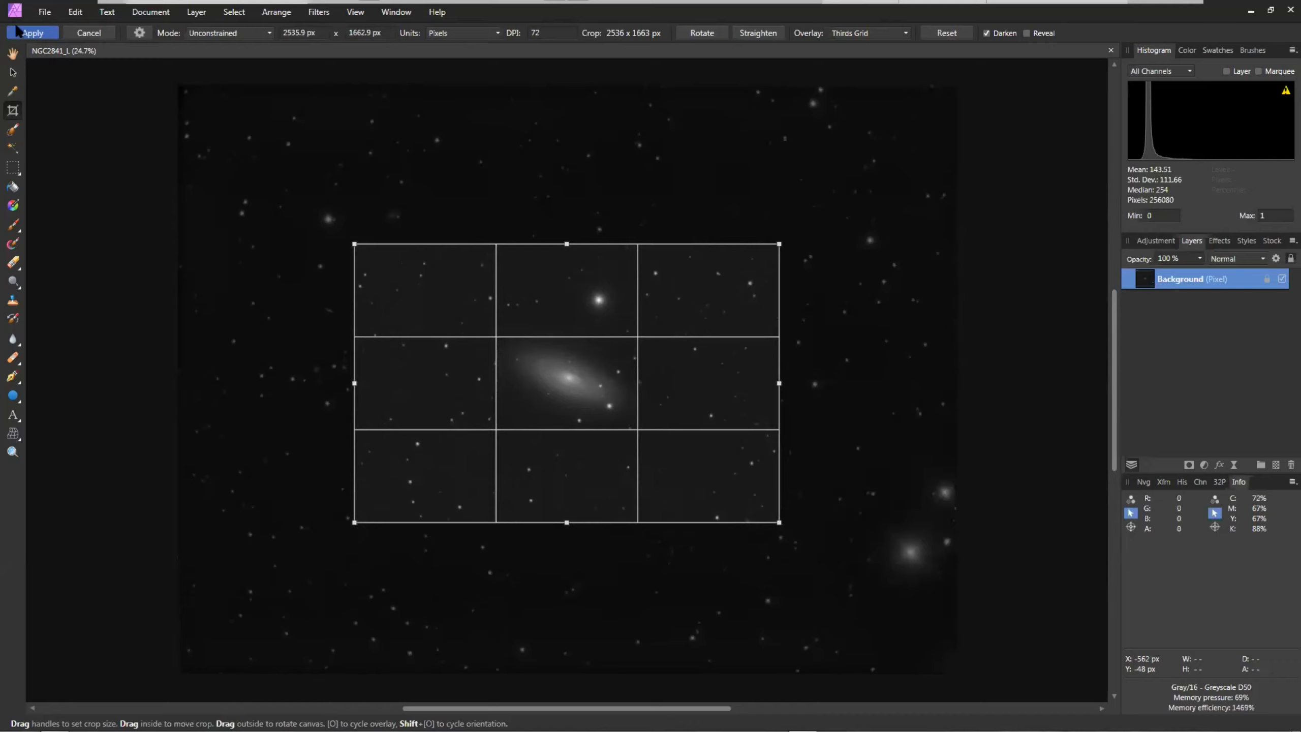
left_click(18, 51)
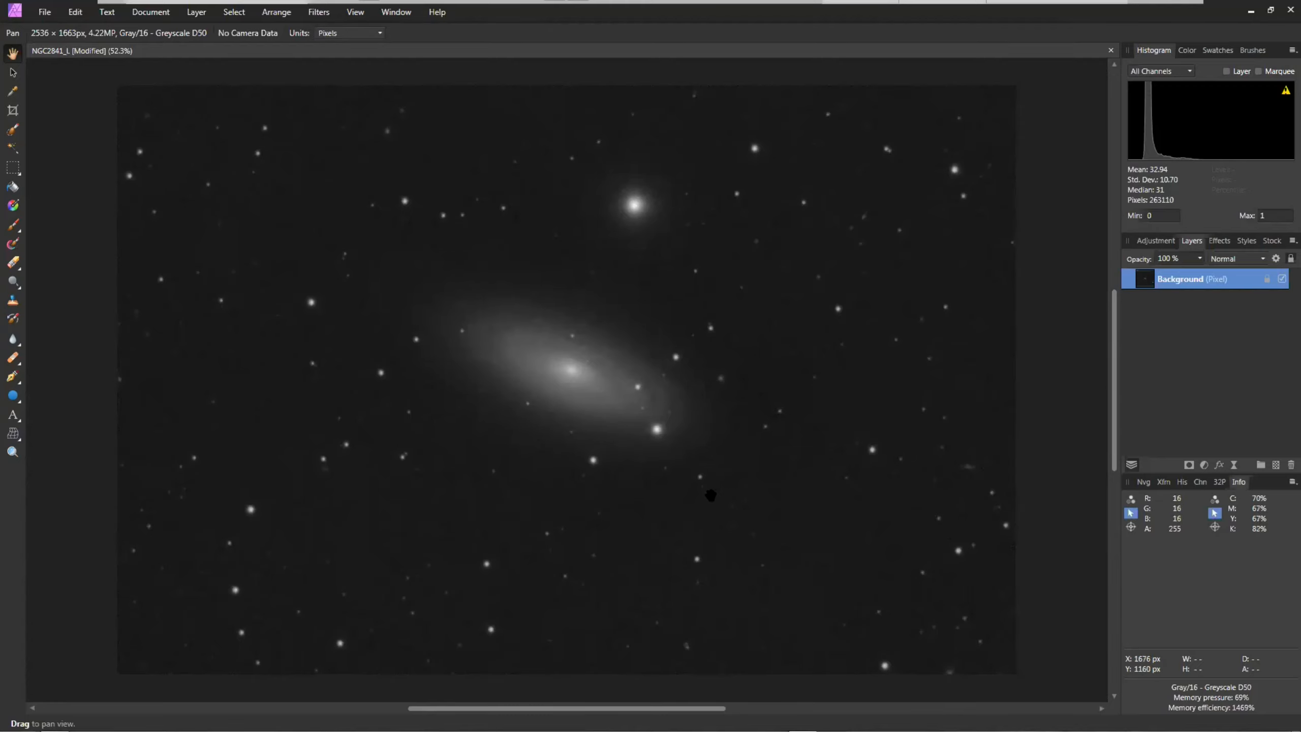
Duplicate the Background pixel layer of the cropped galaxy image.
scroll(612, 408, "up", 4)
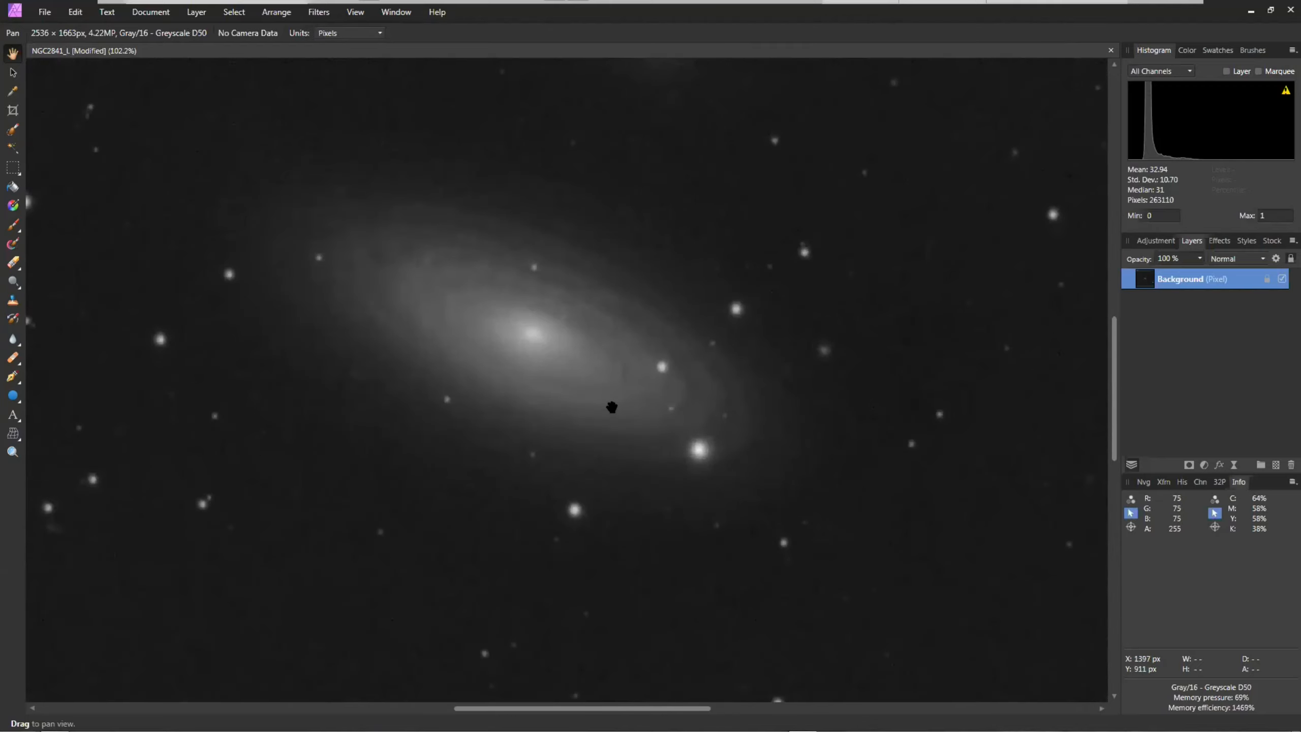
scroll(612, 408, "down", 2)
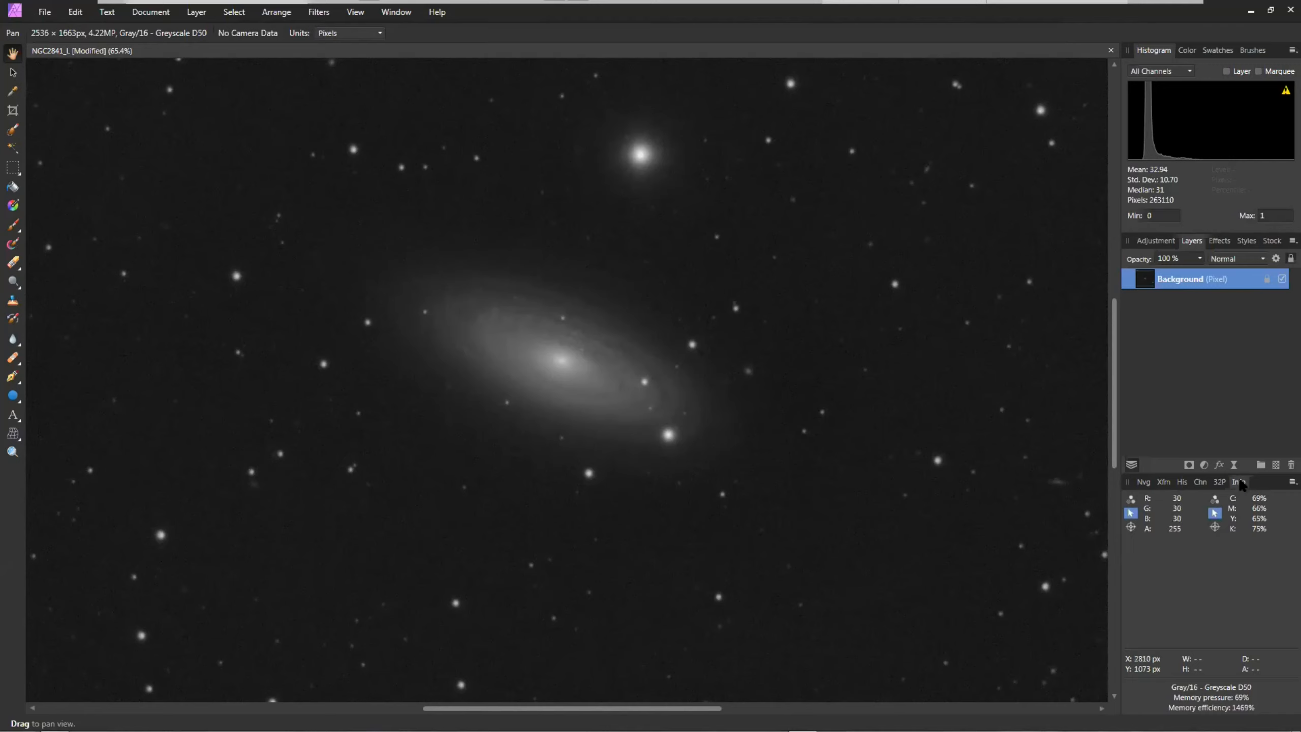
right_click(1183, 282)
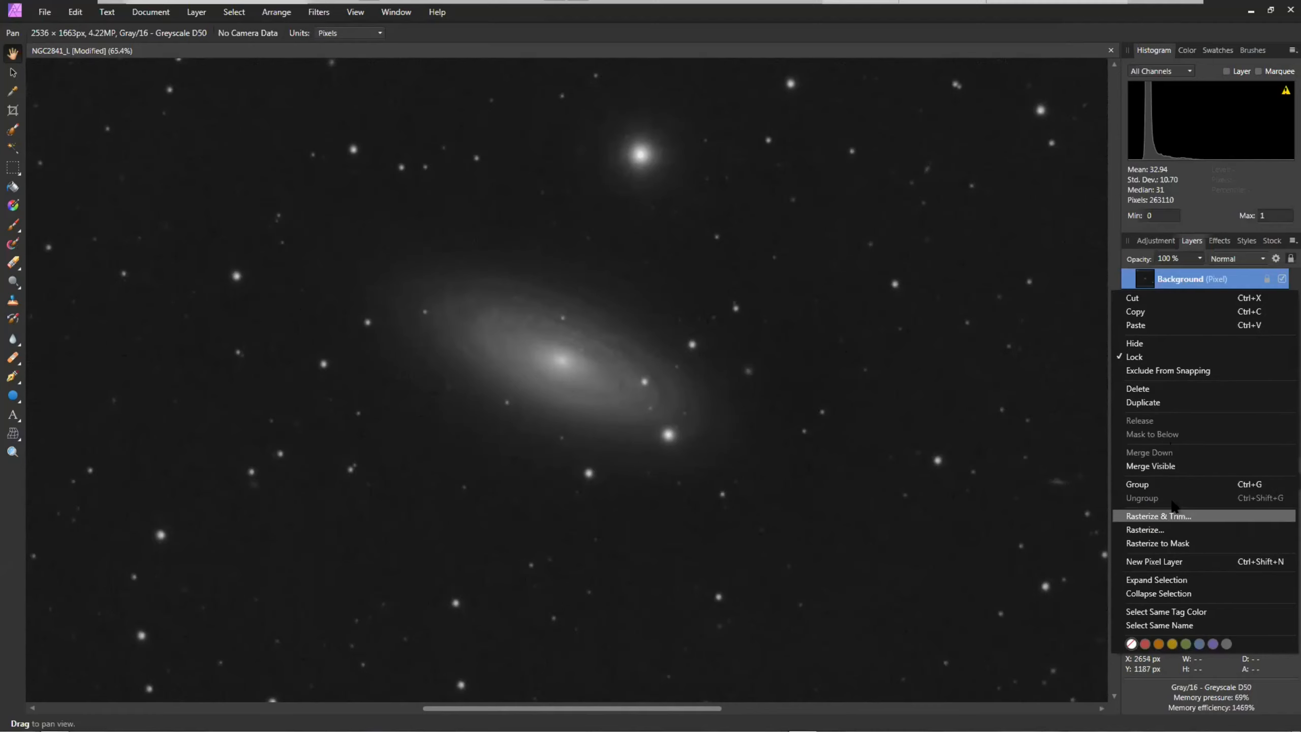
left_click(1144, 402)
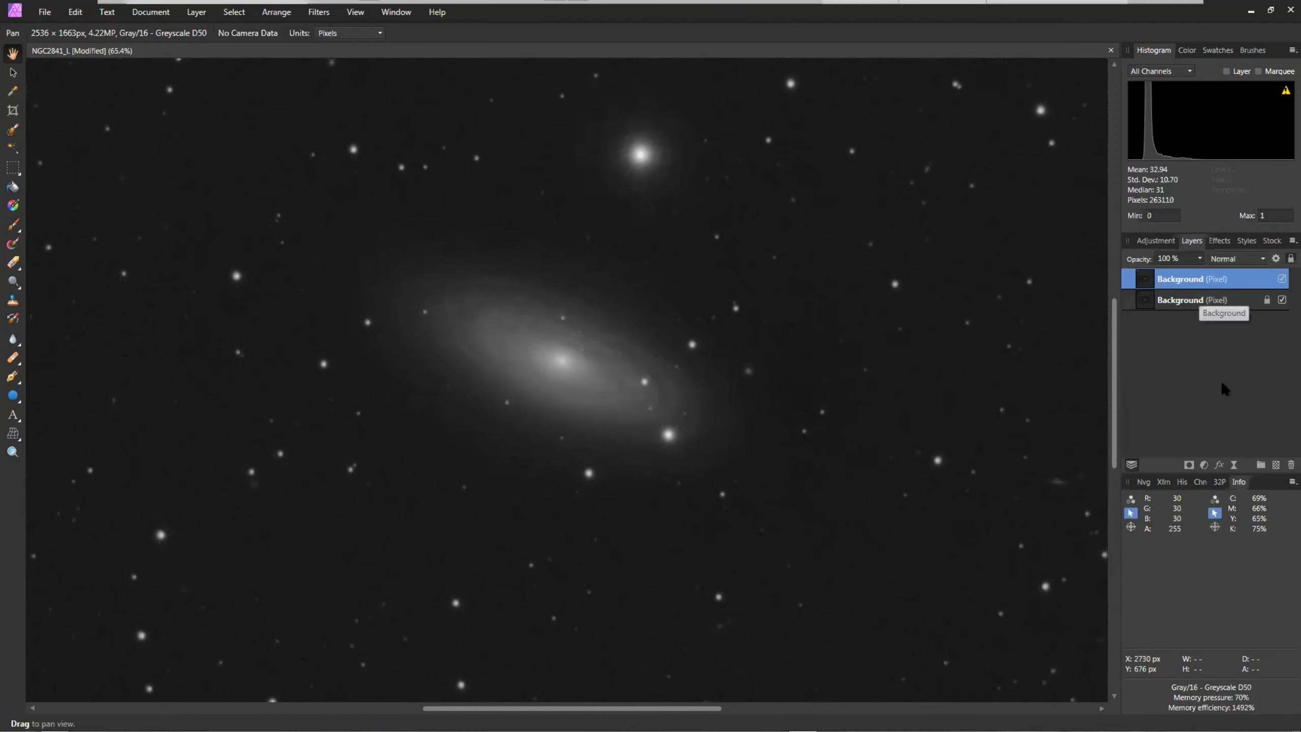
Add a live Denoise filter and nest it under the original locked Background layer instead of the duplicate.
left_click(1234, 466)
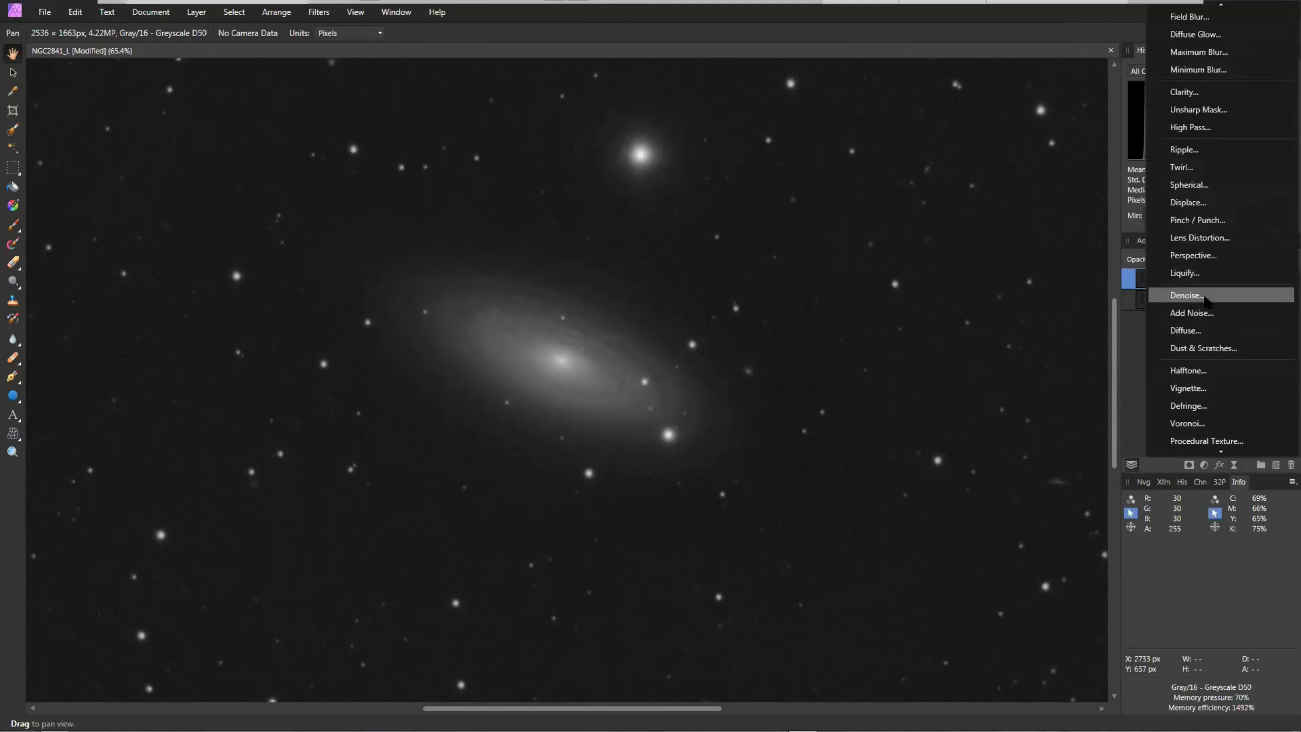
left_click(1219, 295)
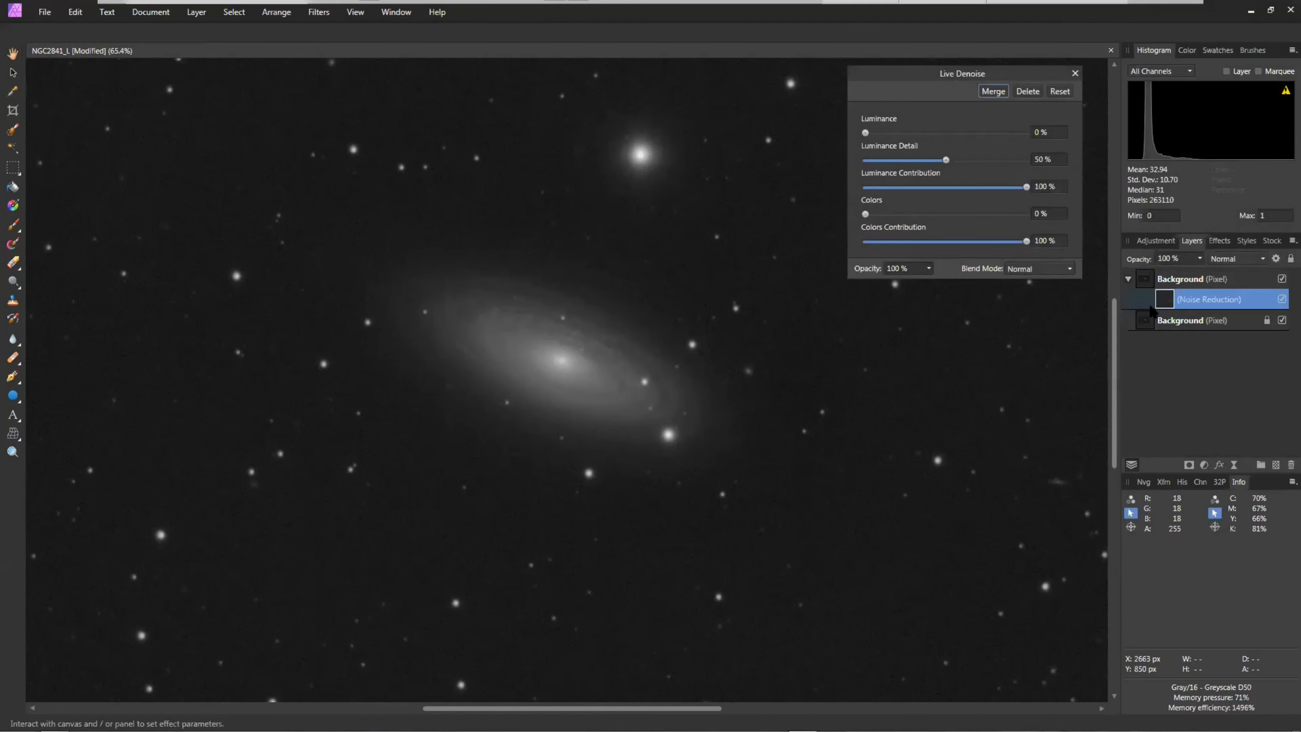
left_click_drag(1172, 297, 1185, 334)
left_click(1129, 300)
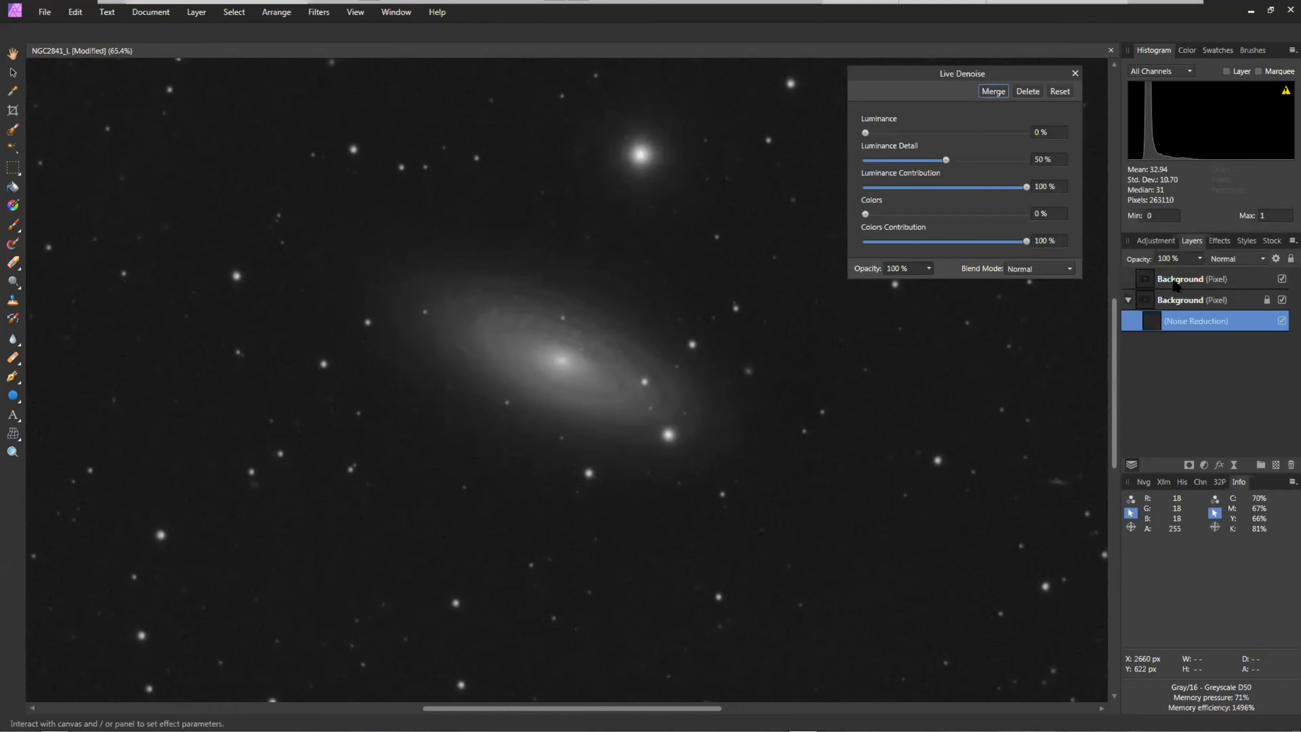
Rename the duplicated Background layer as "mask".
left_click(1173, 282)
right_click(1173, 284)
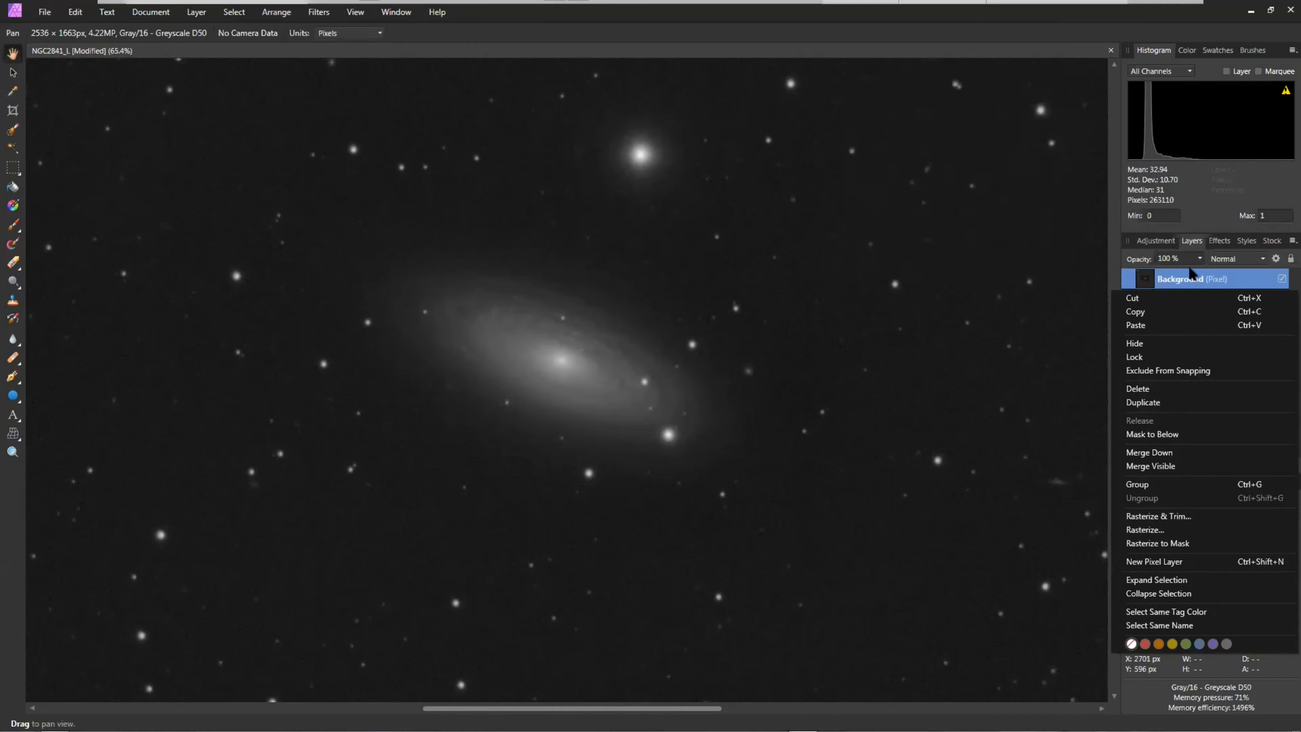
double_click(1178, 280)
type("mask")
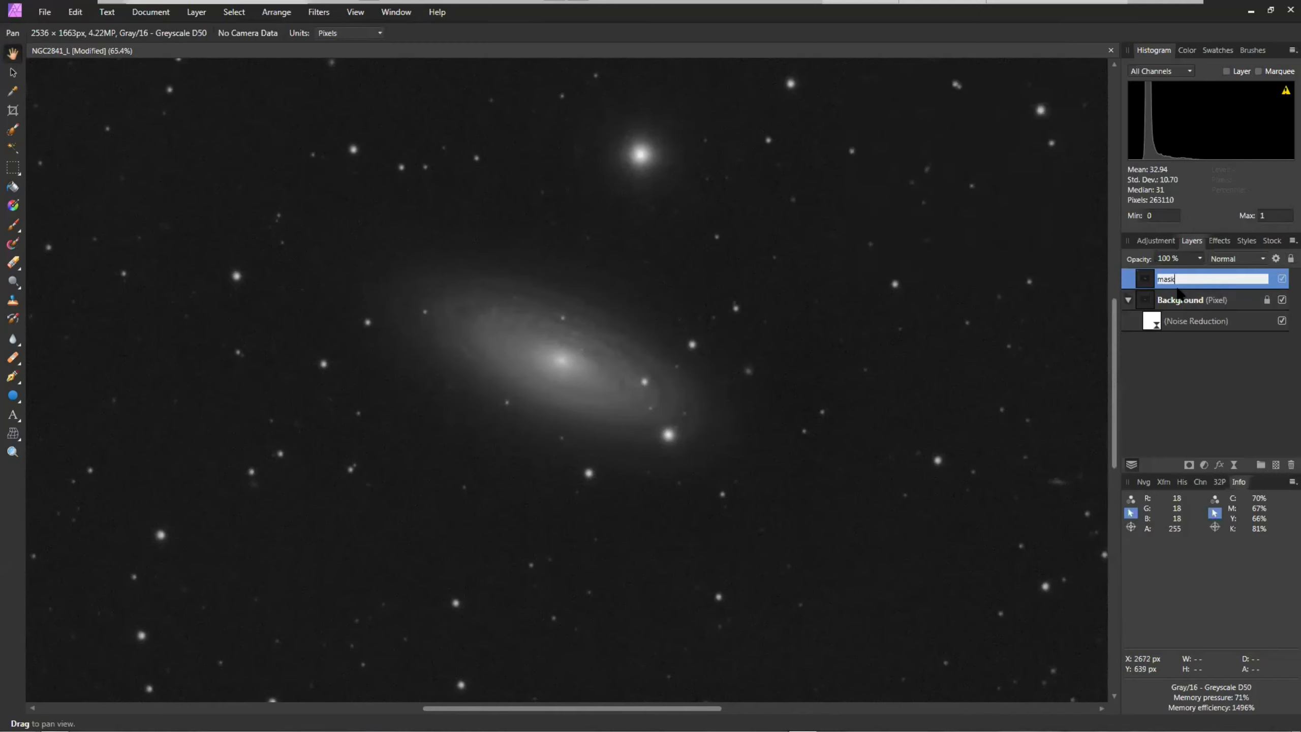
key("Return")
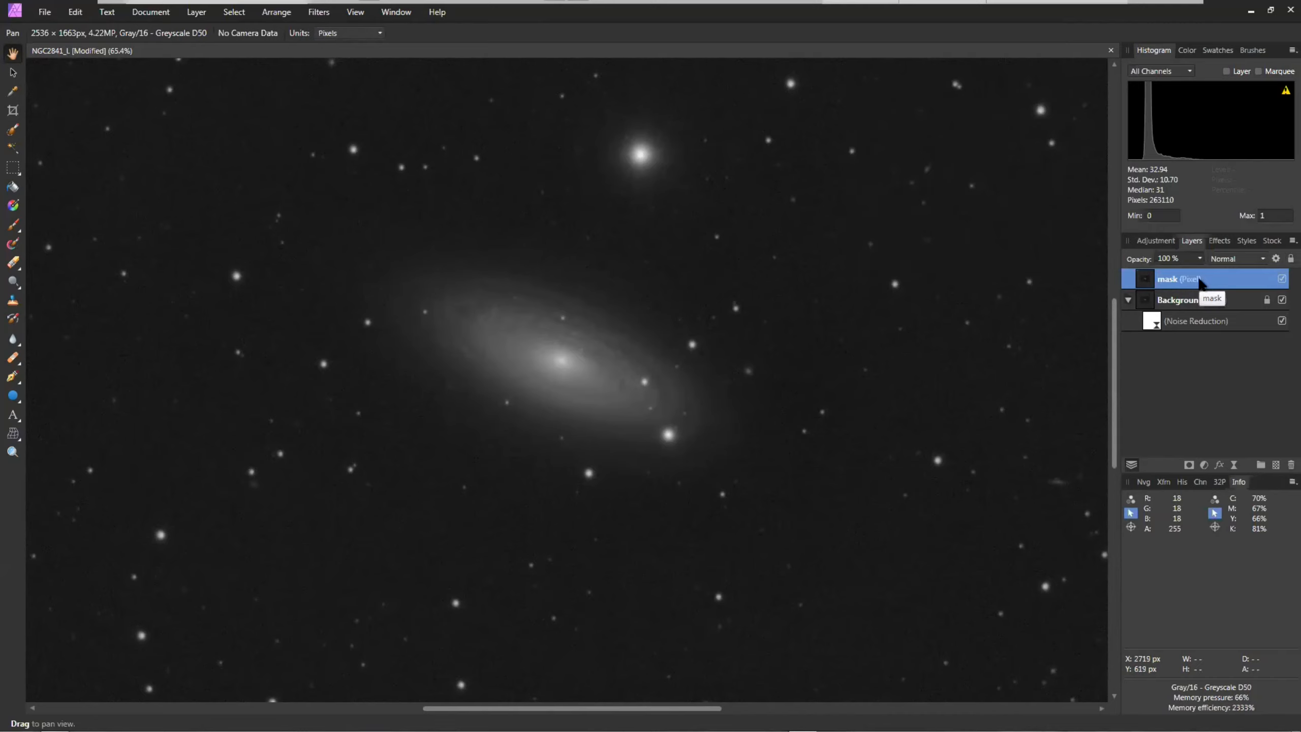
Invert the duplicated "mask" pixel layer and rasterize it to a mask.
key("ctrl+i")
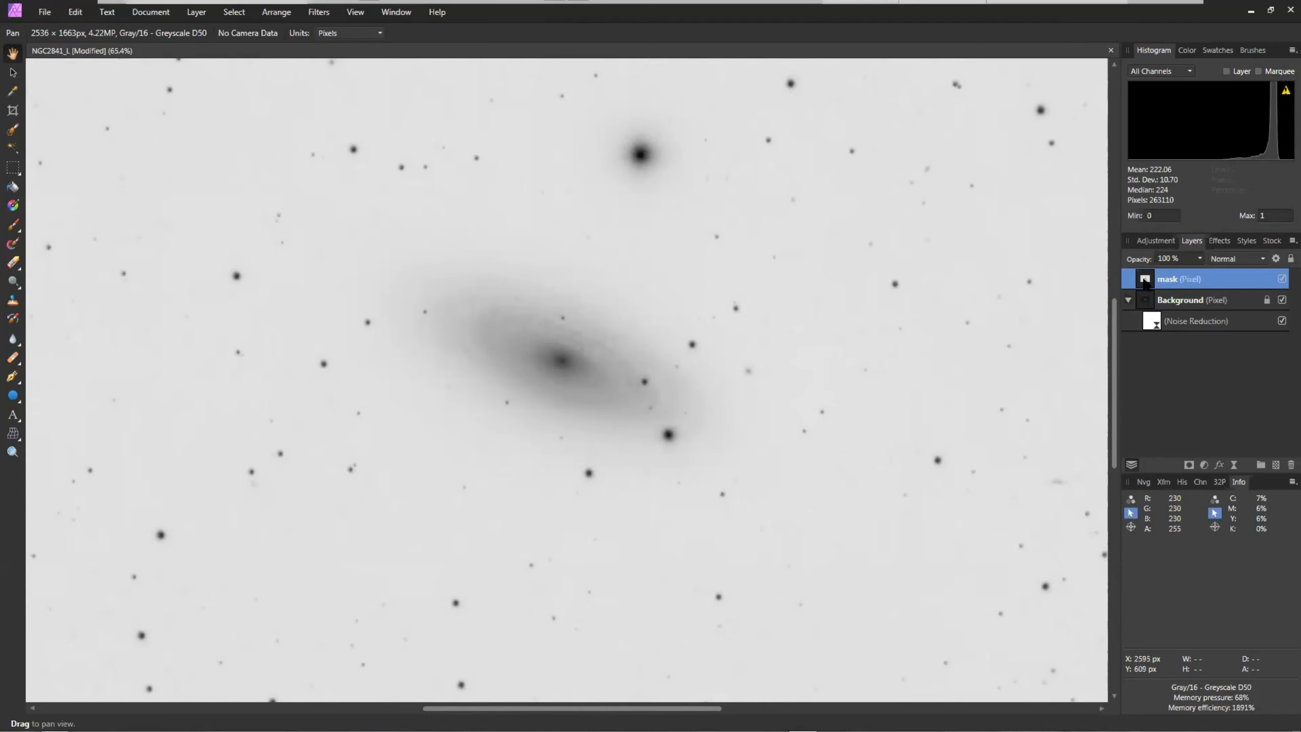
right_click(1146, 285)
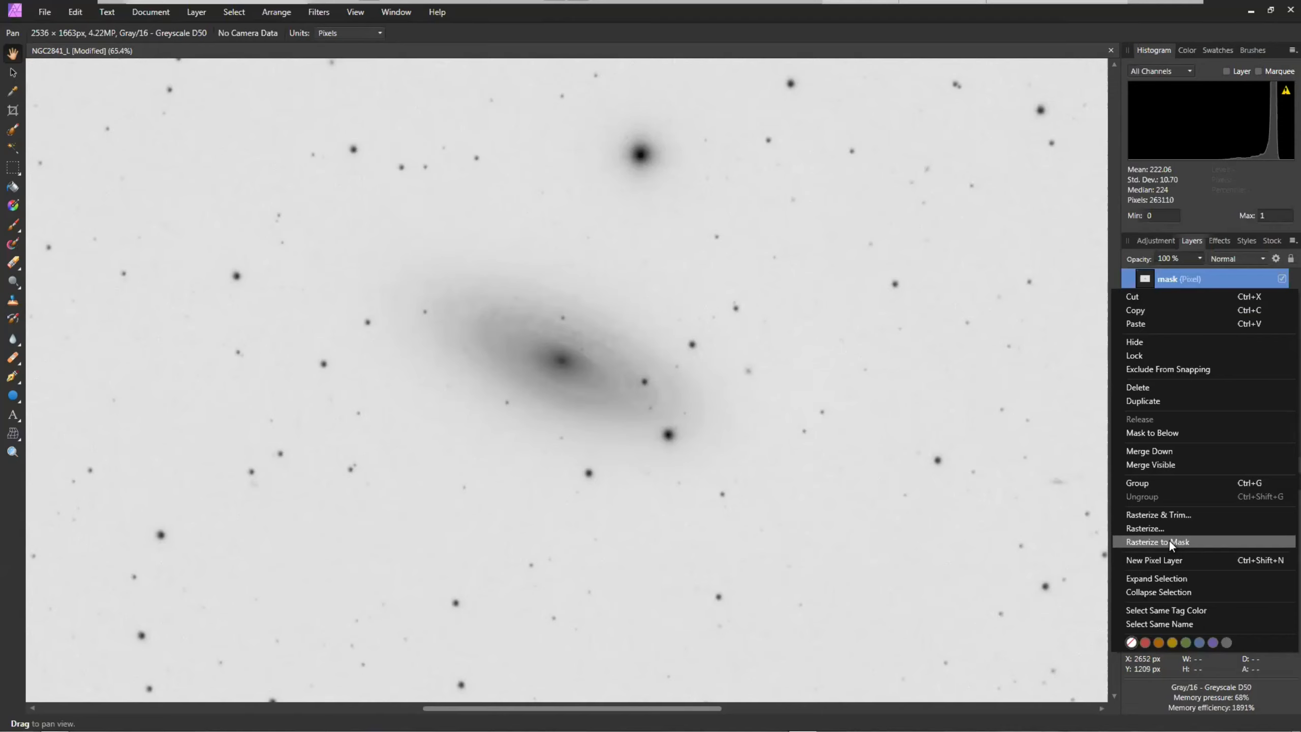
left_click(1154, 280)
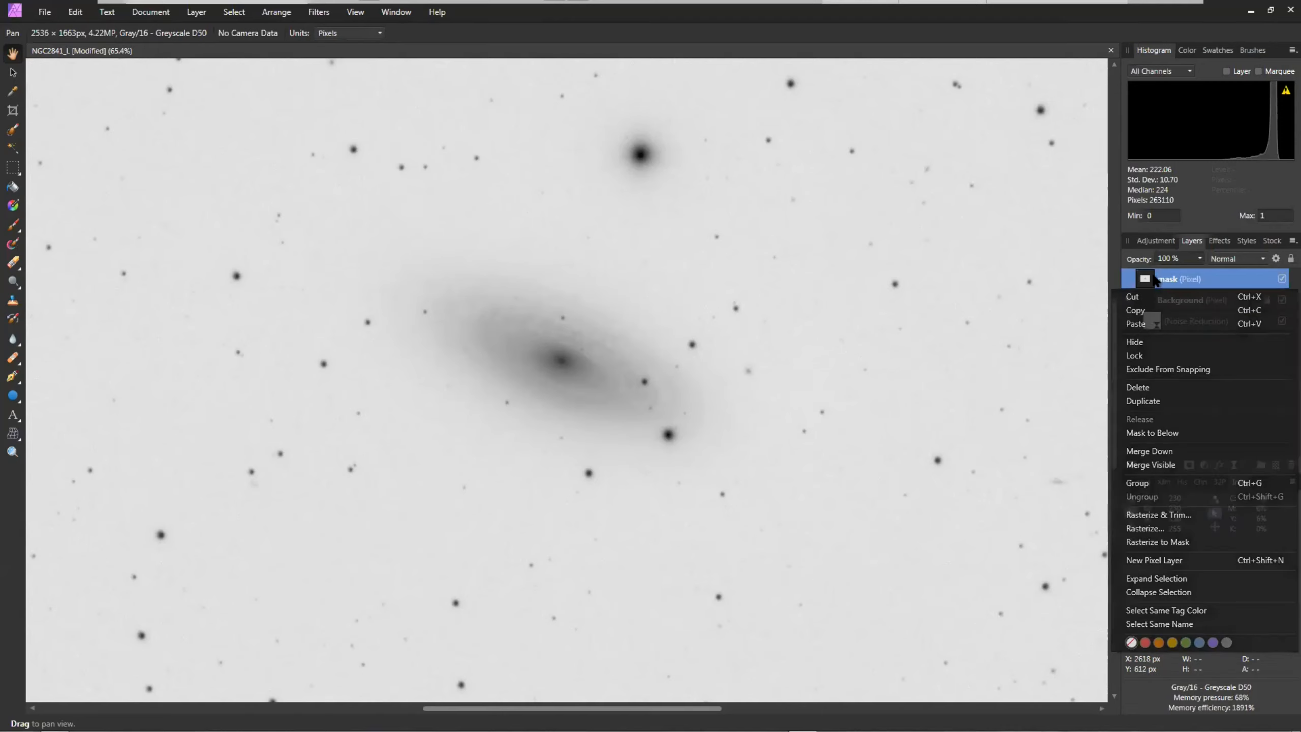
left_click(1172, 543)
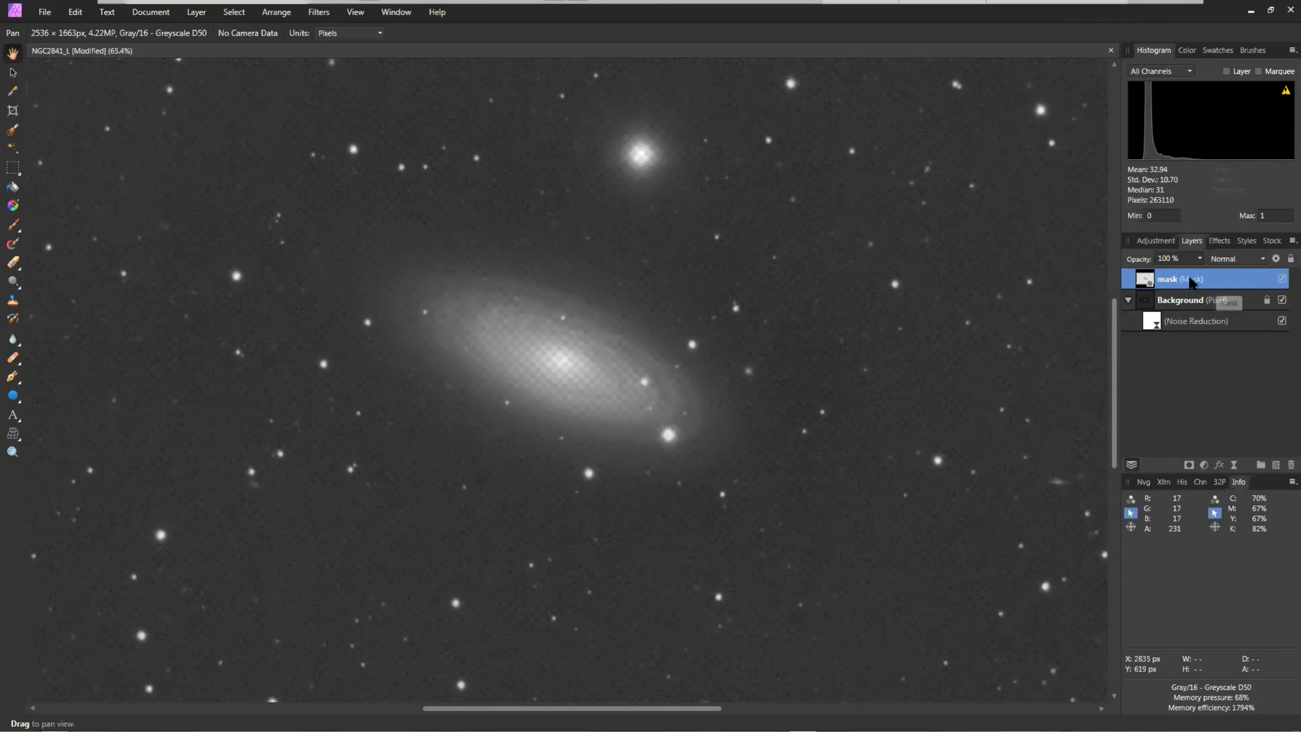
Try masking the layer below with the rasterized mask, and undo it.
right_click(1171, 282)
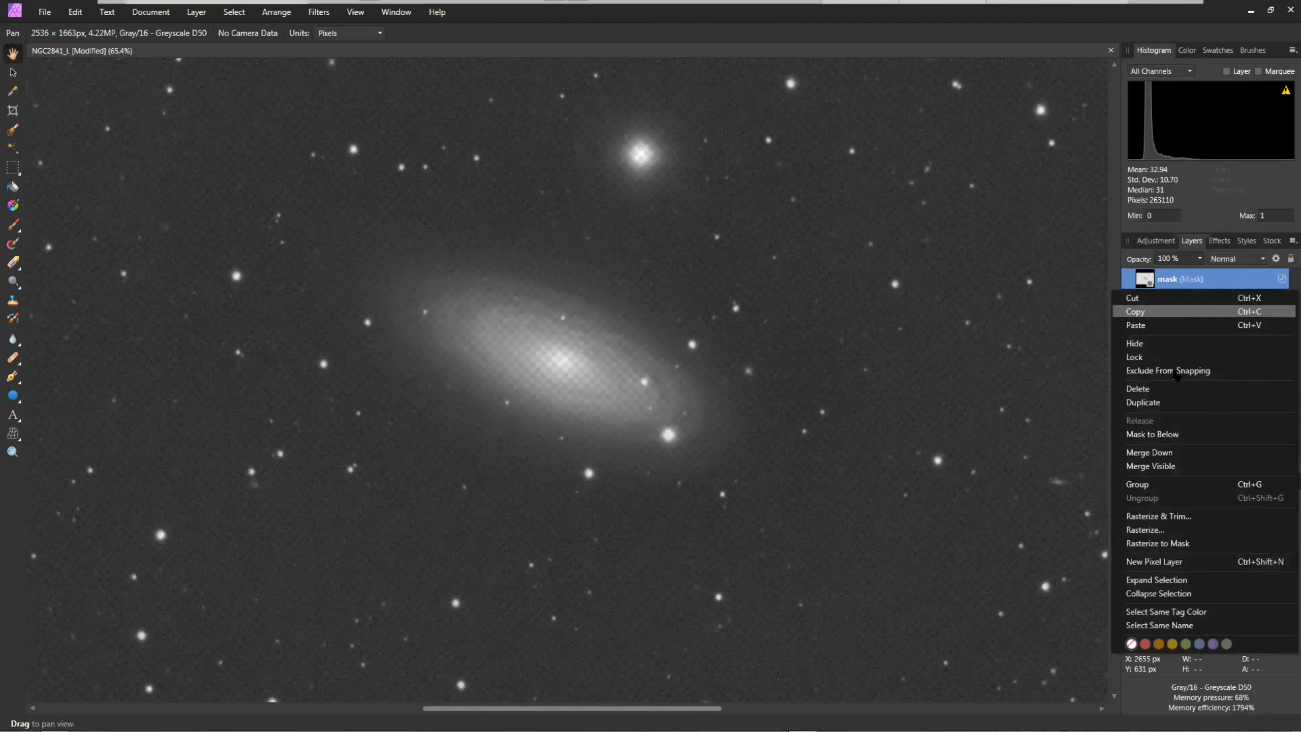
left_click(1170, 435)
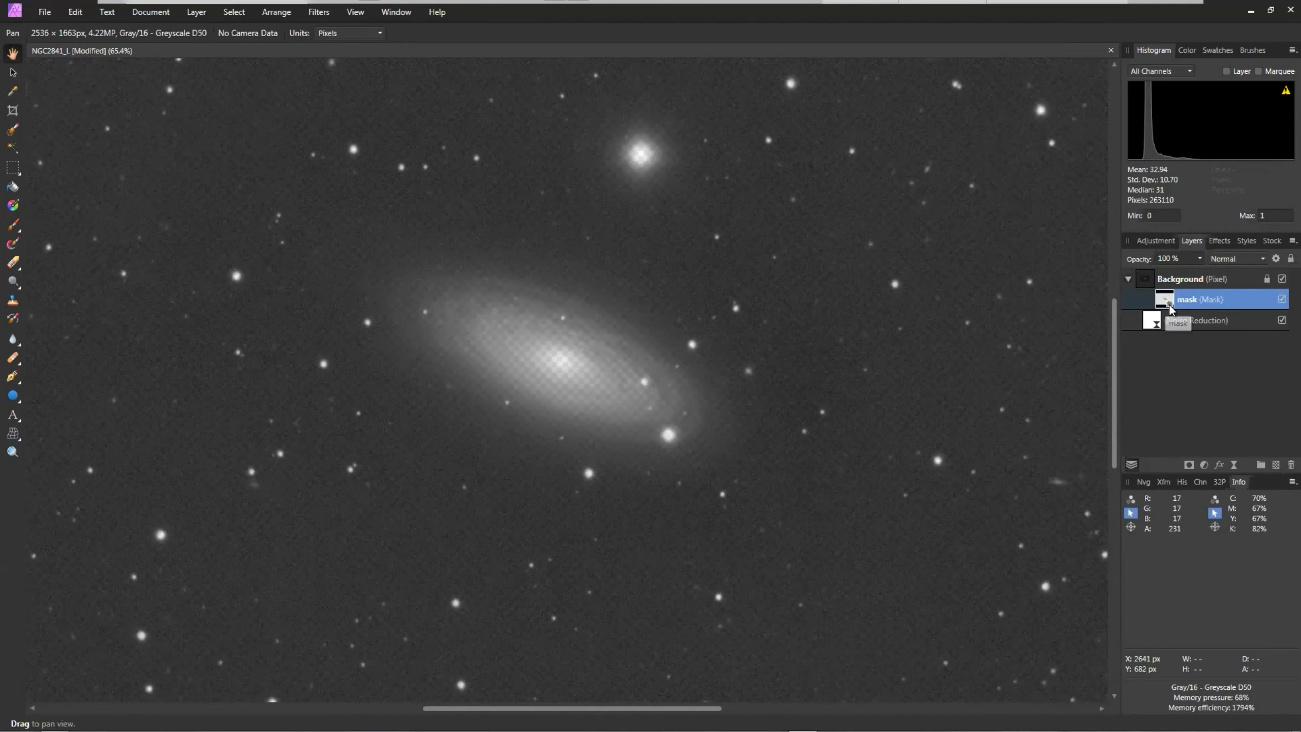
key("ctrl+z")
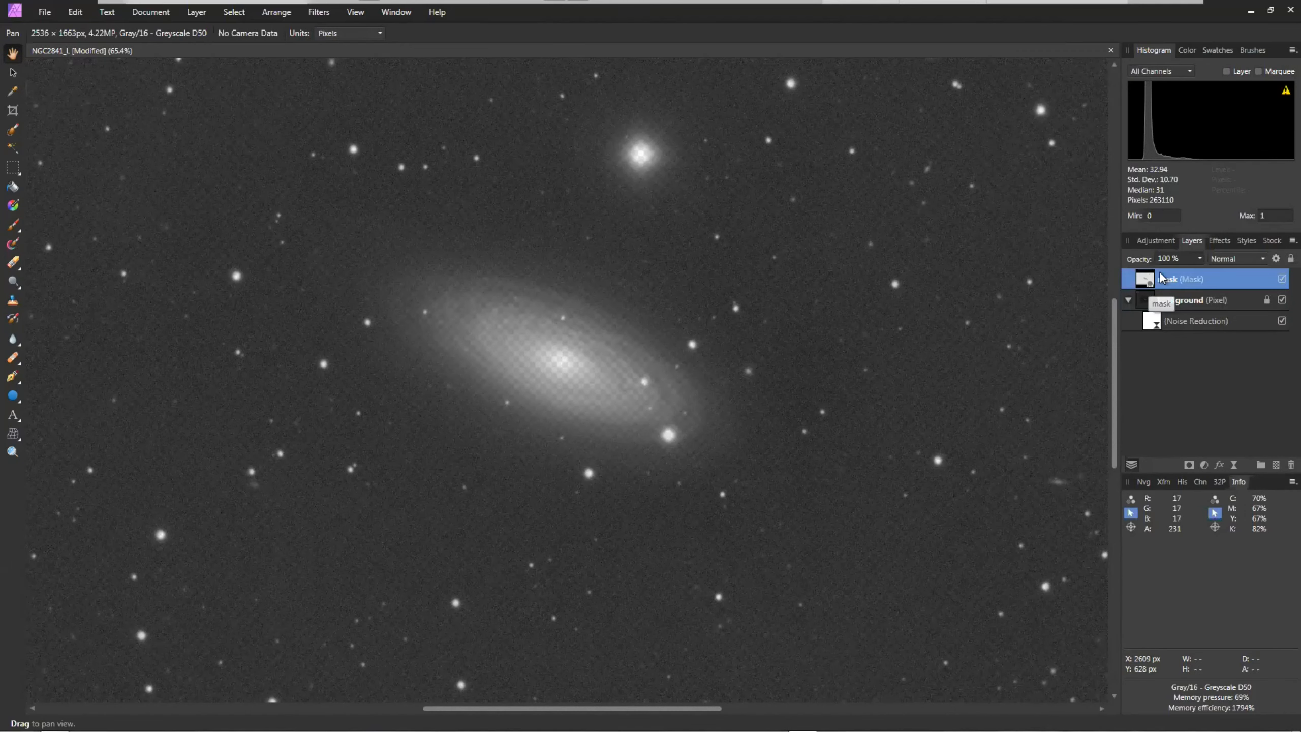
Nest the mask inside the Noise Reduction live filter so that it masks only the denoising.
left_click_drag(1161, 277, 1160, 321)
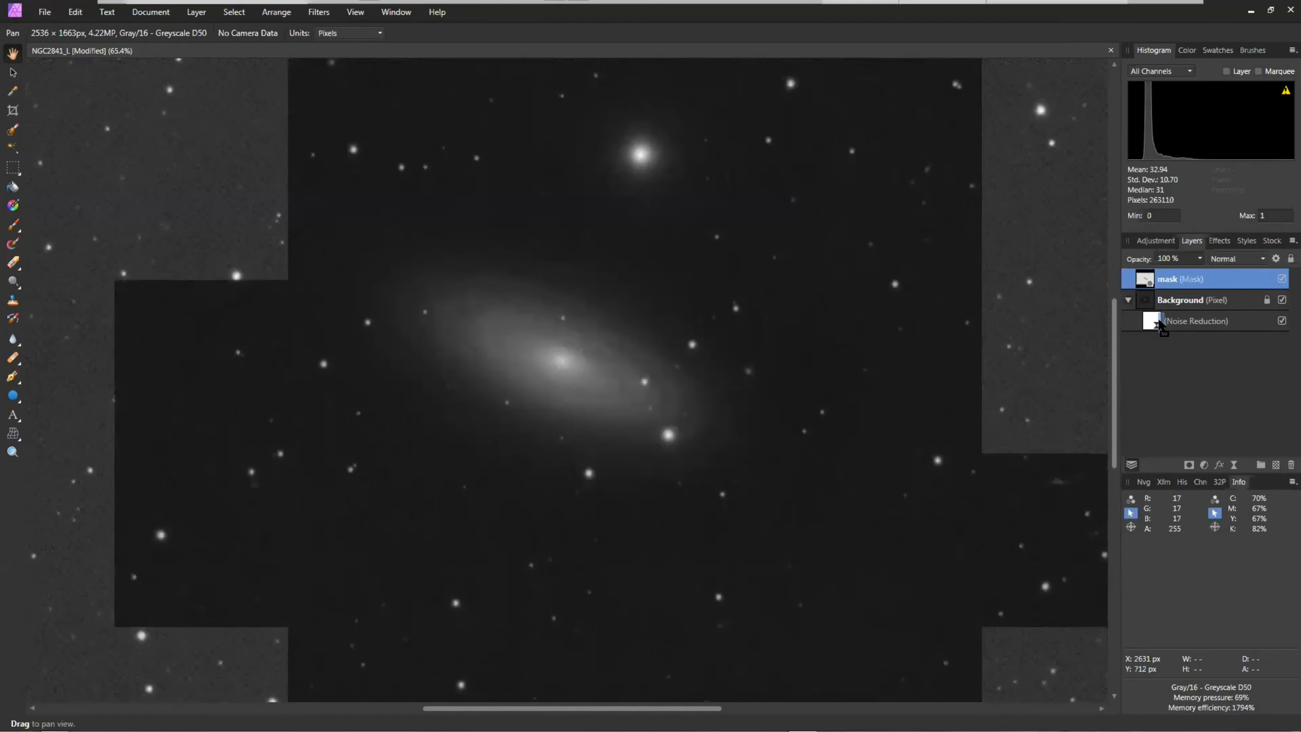
left_click_drag(1159, 320, 1163, 315)
left_click(1135, 300)
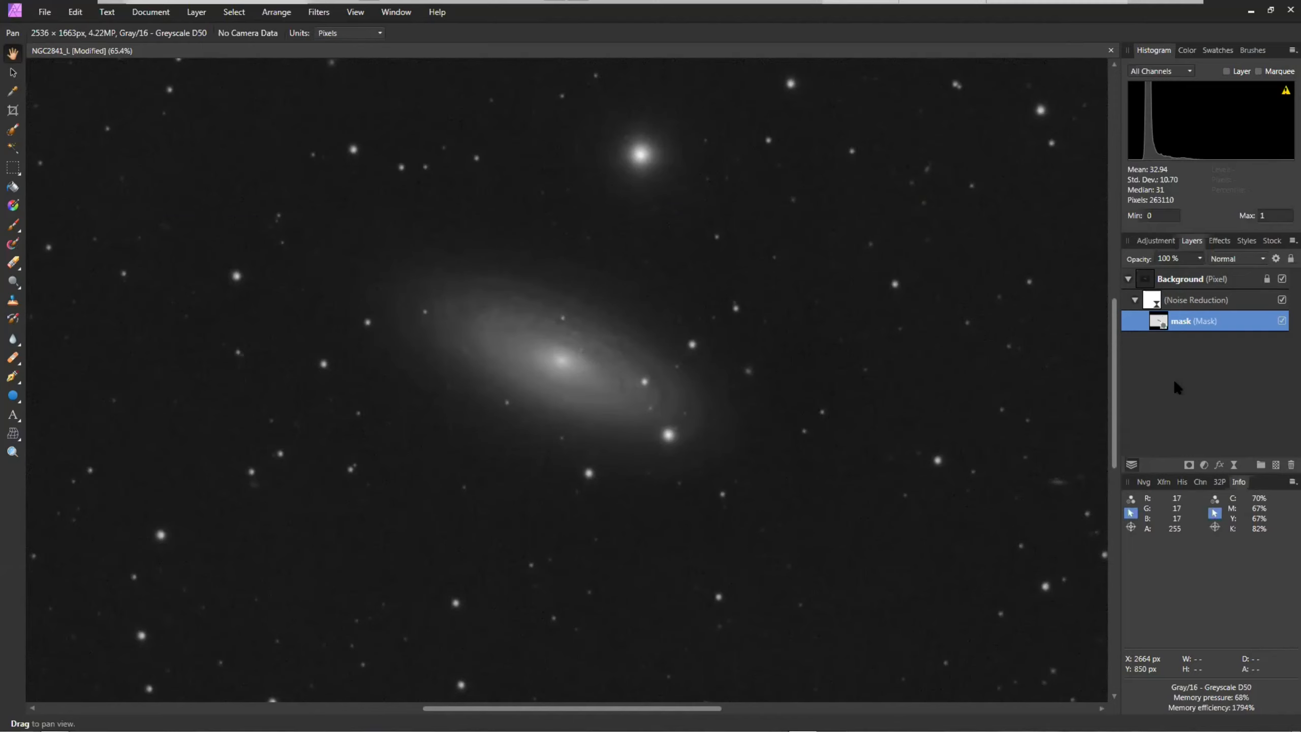
Try the masked Noise Reduction filter at 58% luminance on the galaxy, and return the luminance to 0%.
double_click(1150, 305)
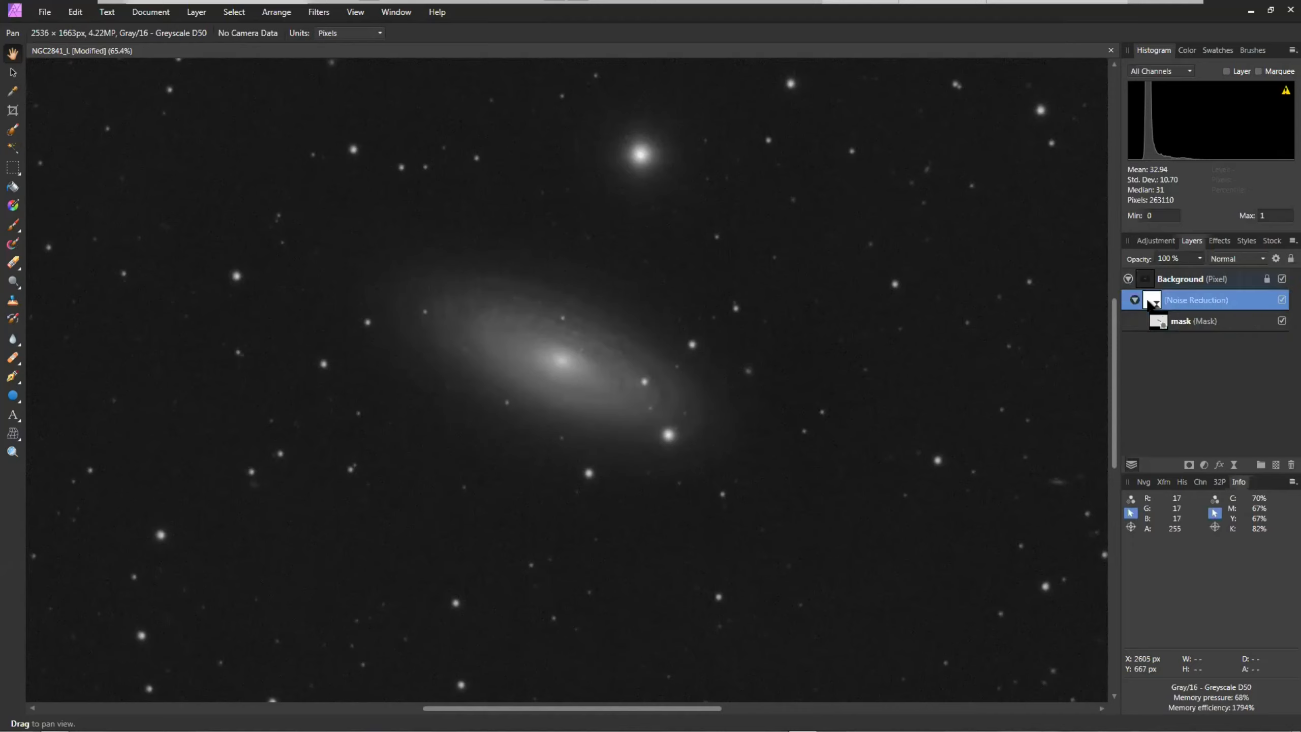
left_click_drag(865, 133, 959, 133)
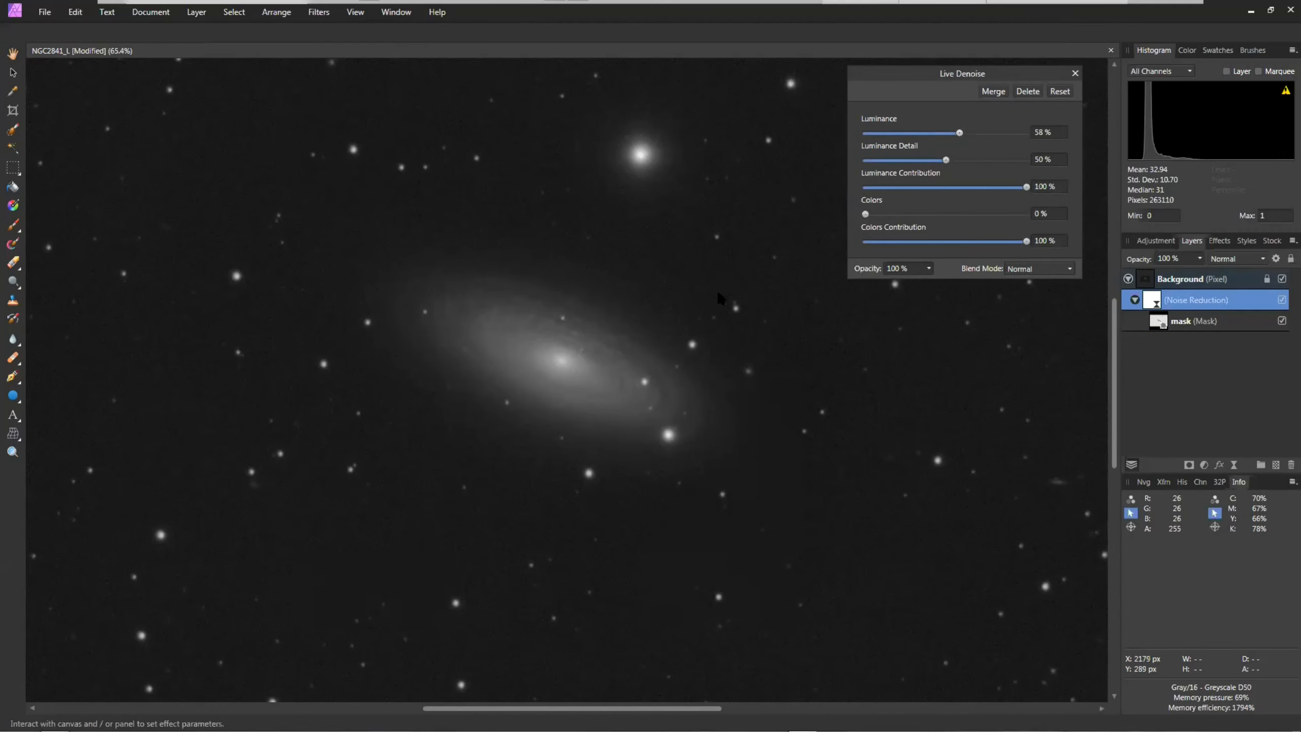
scroll(719, 293, "up", 3)
scroll(718, 294, "up", 1)
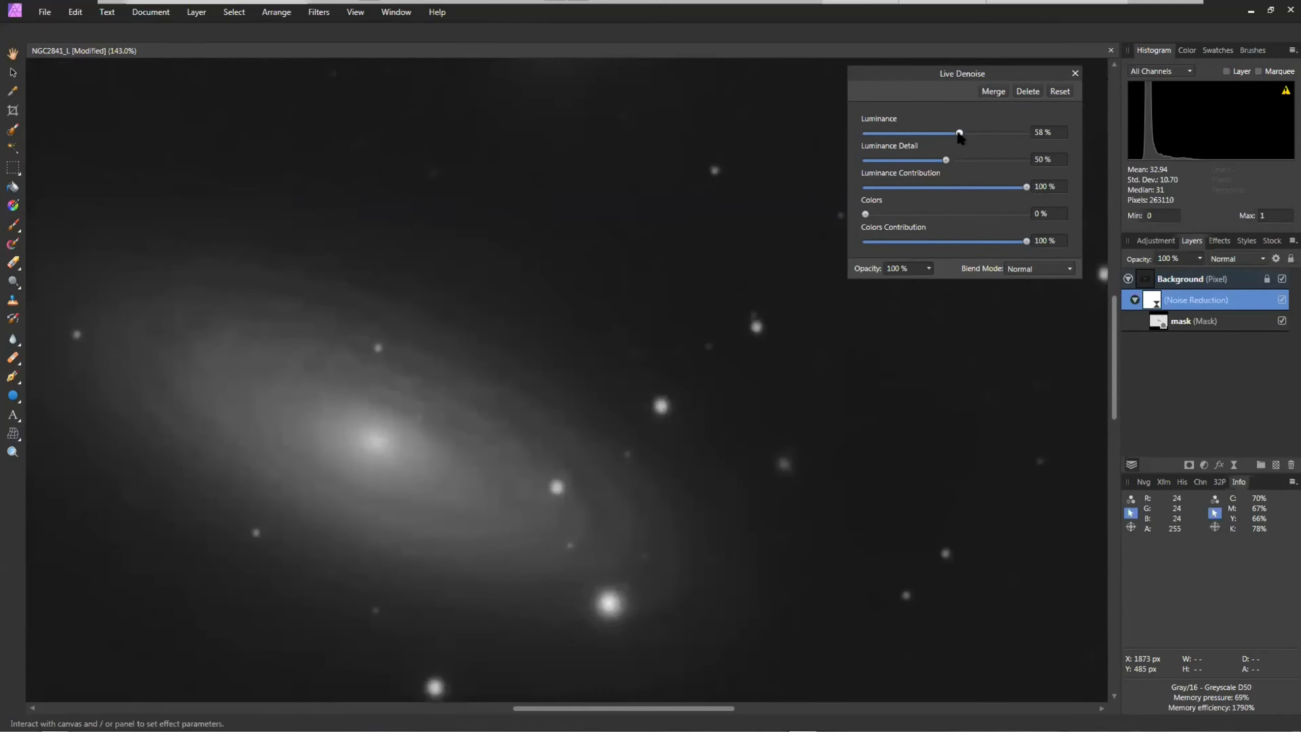
left_click_drag(959, 134, 850, 132)
Add a Curves adjustment above the Background layer, steeply lifting the midtones to about 0.396, 0.747 while holding down the shadows.
left_click(1184, 282)
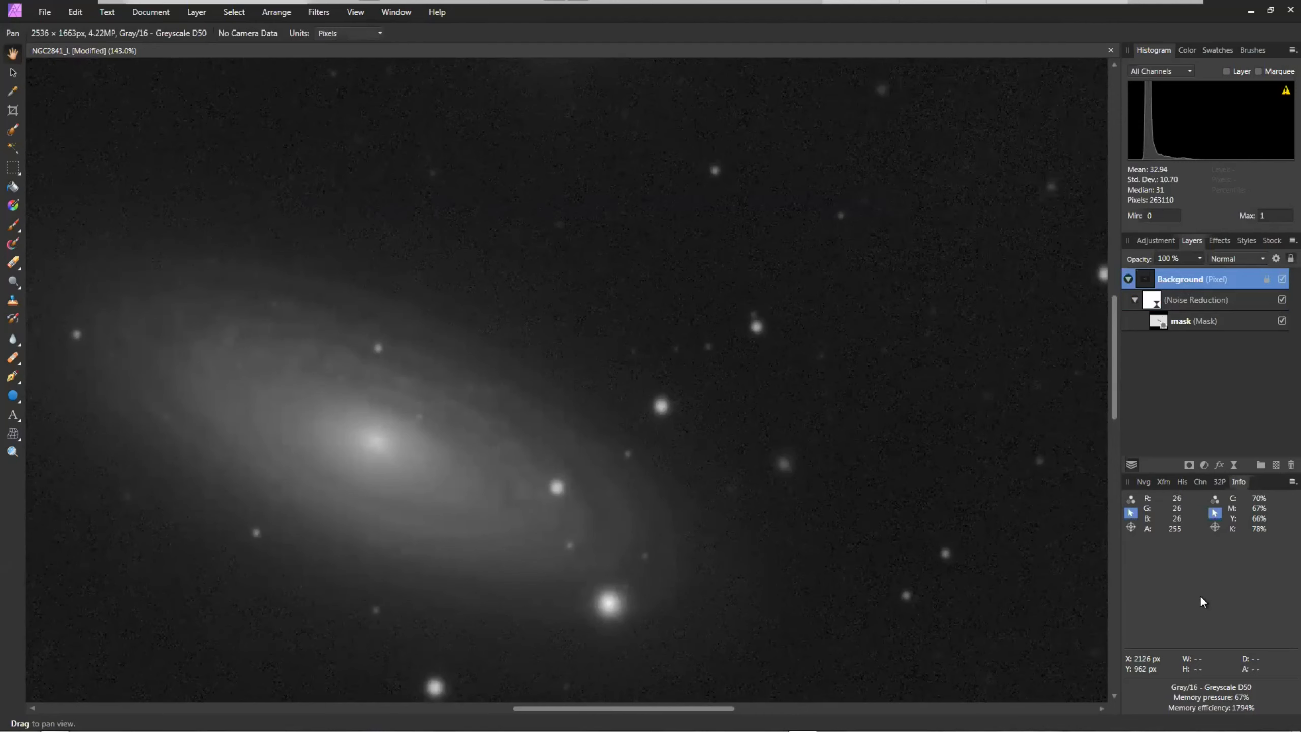
left_click(1205, 465)
left_click(1176, 269)
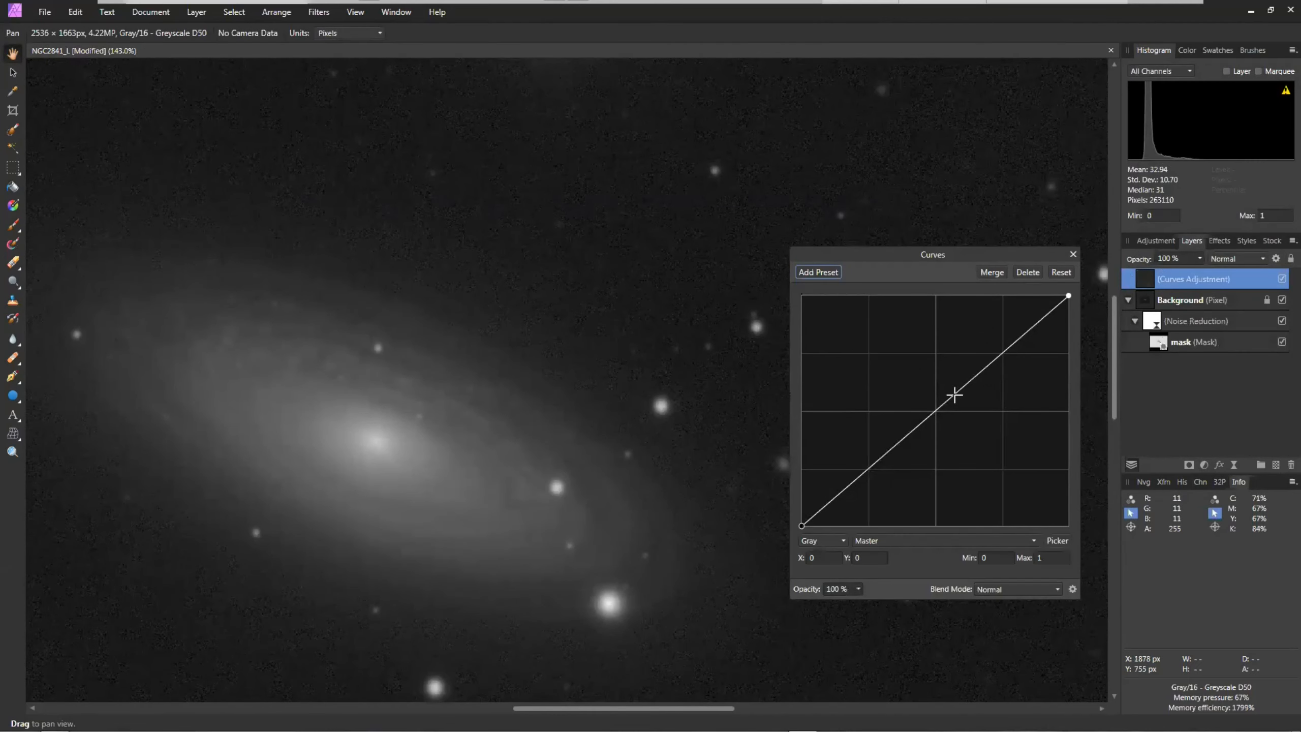
left_click_drag(945, 387, 936, 373)
left_click_drag(860, 466, 862, 469)
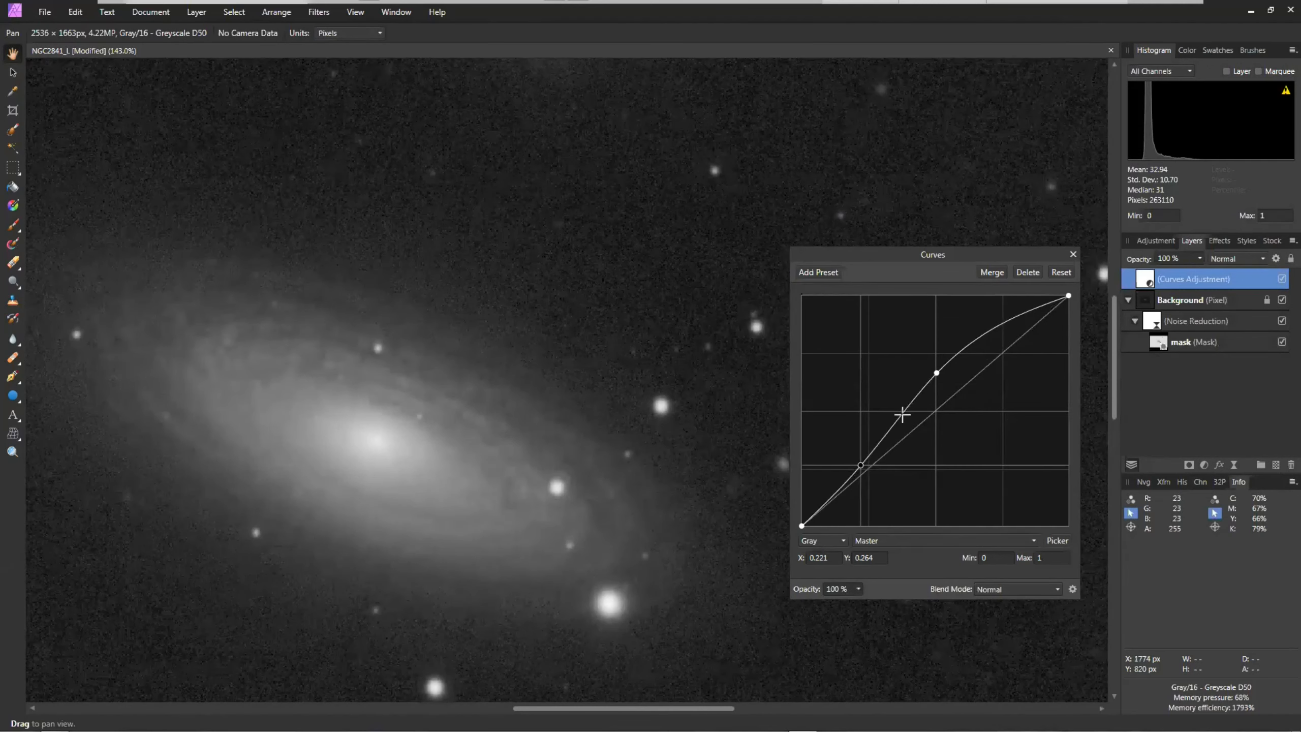
left_click_drag(936, 373, 910, 357)
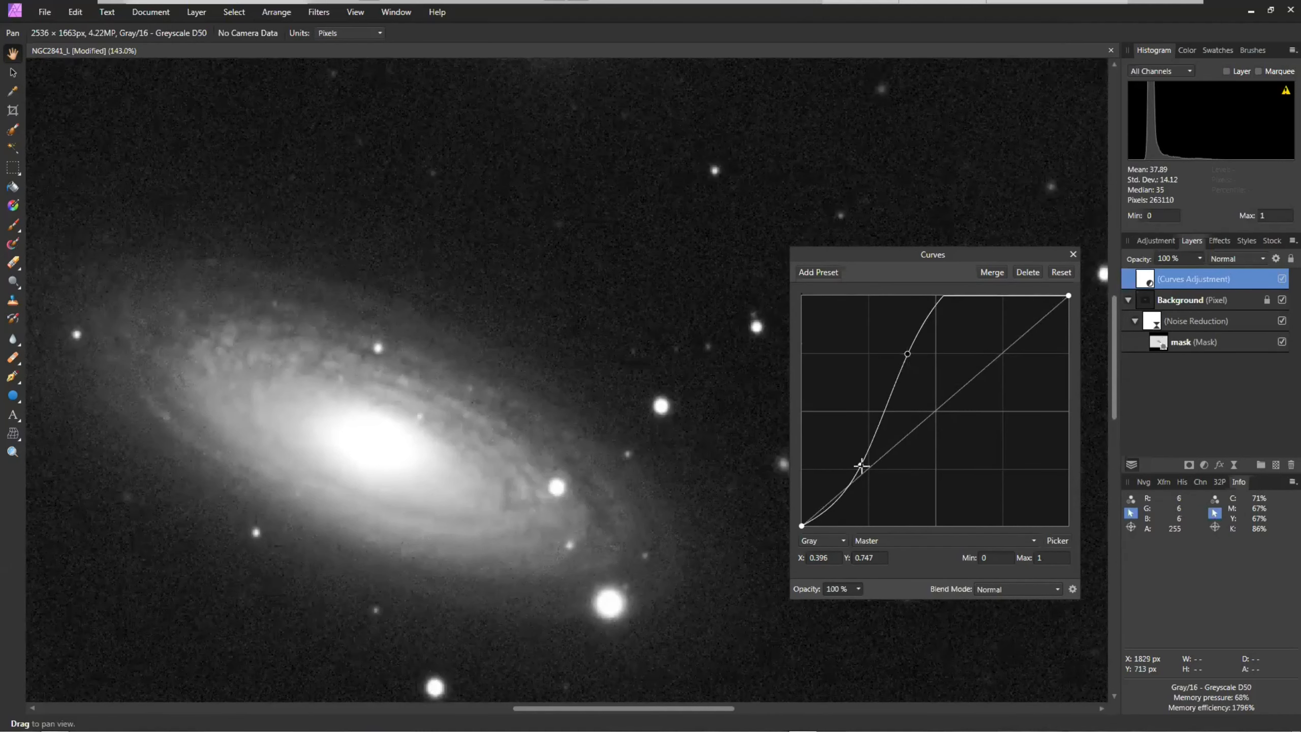
left_click_drag(861, 465, 857, 468)
left_click(1073, 254)
Set the Noise Reduction filter's luminance to 73%, keeping luminance detail at 50%.
double_click(1153, 322)
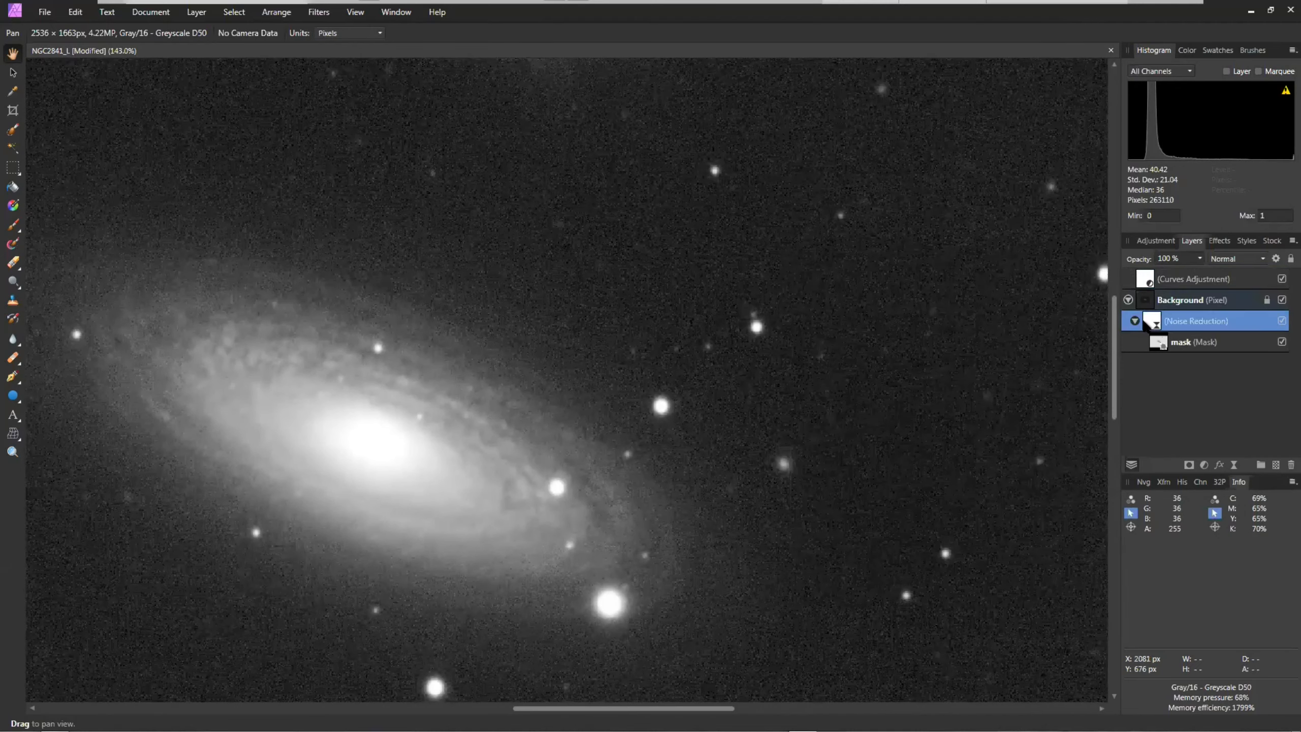
left_click_drag(865, 133, 962, 132)
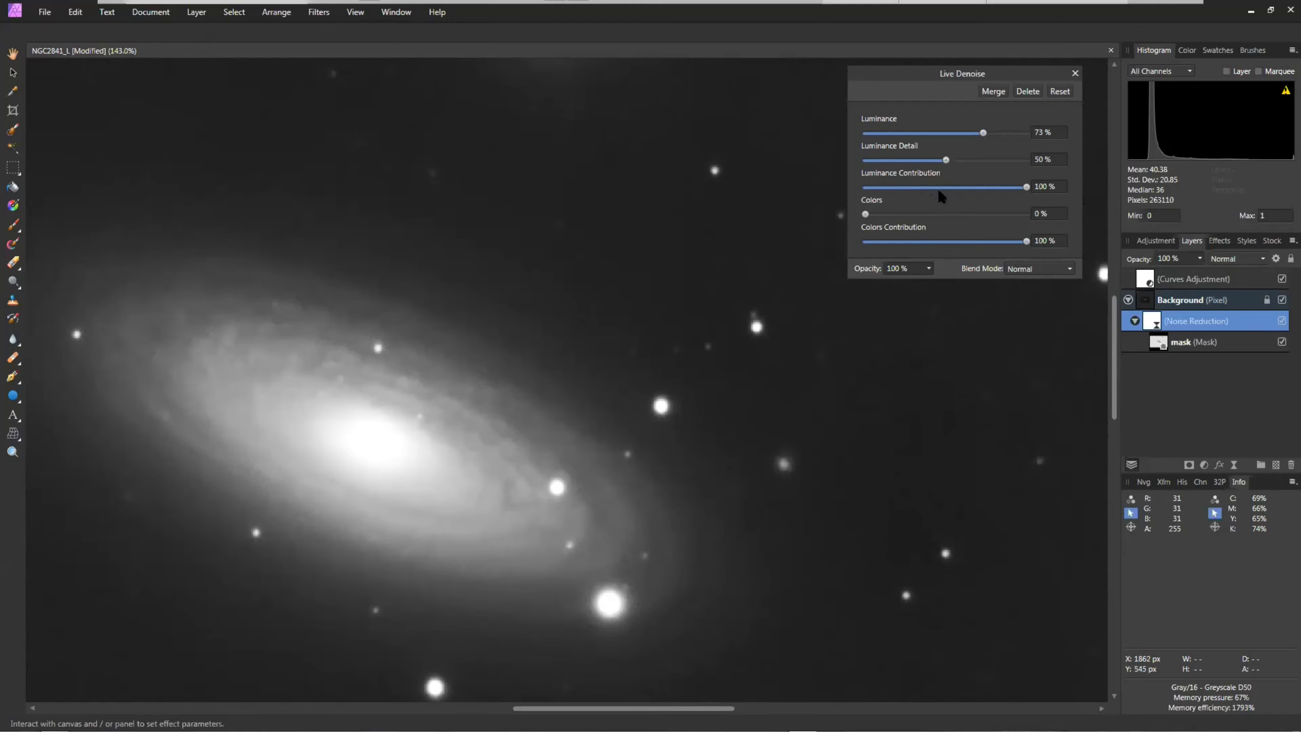
mouse_move(945, 161)
left_mouse_down()
mouse_move(846, 165)
mouse_move(945, 166)
left_mouse_up()
left_click_drag(1003, 173, 947, 177)
scroll(352, 490, "up", 5)
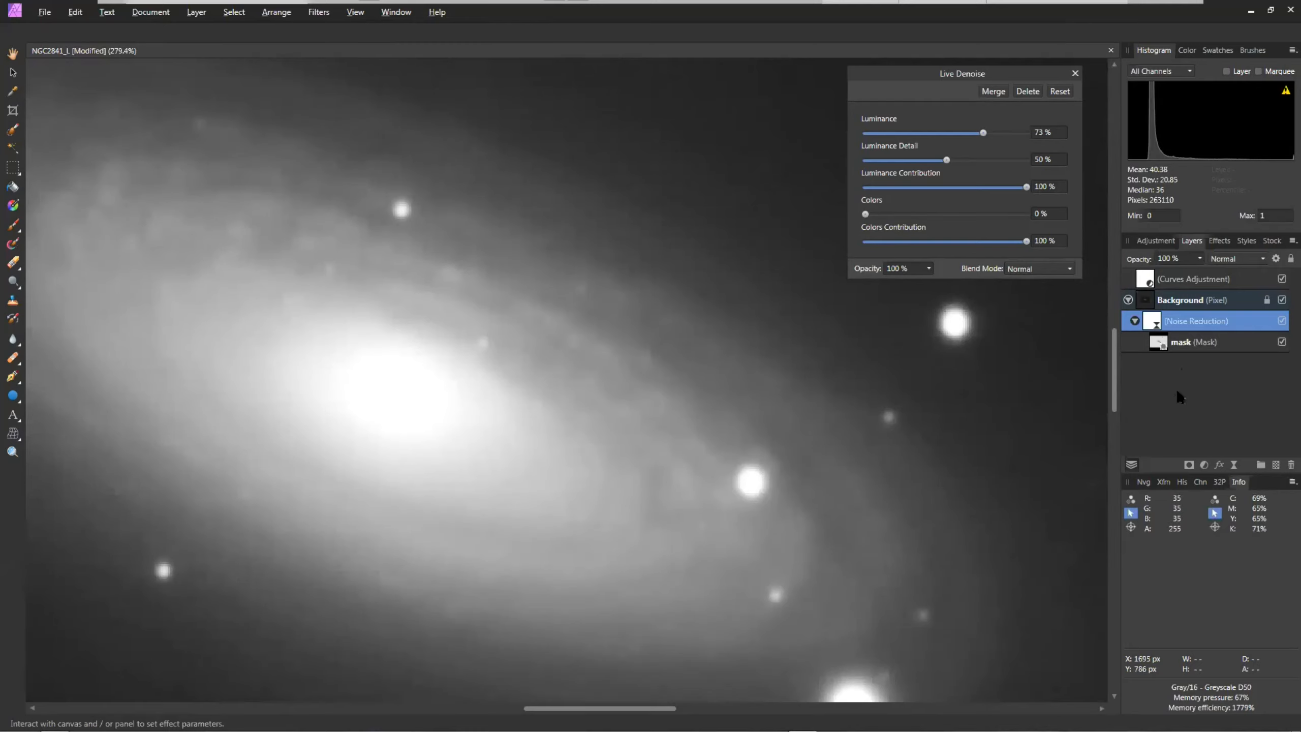
View the mask in isolation to examine its tones against the galaxy, and return to the Noise Reduction filter.
left_click(1159, 343, "alt")
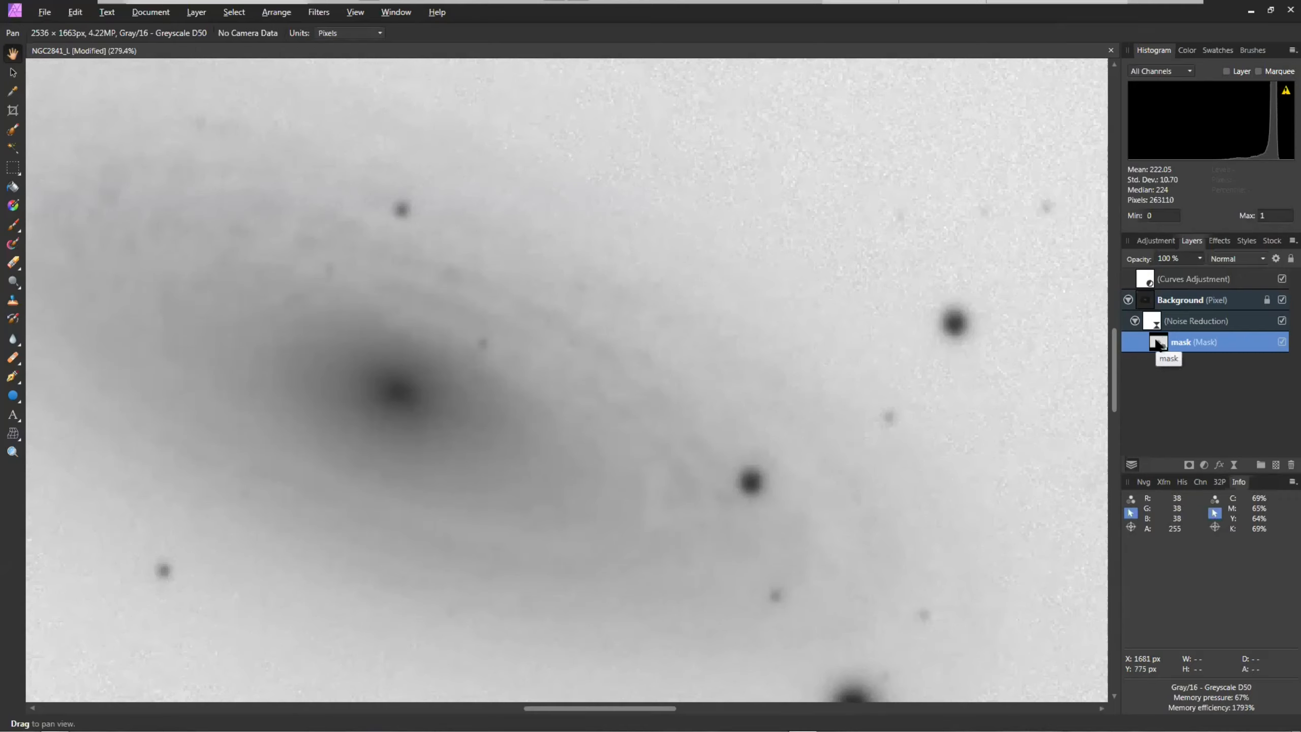
left_click(1151, 324)
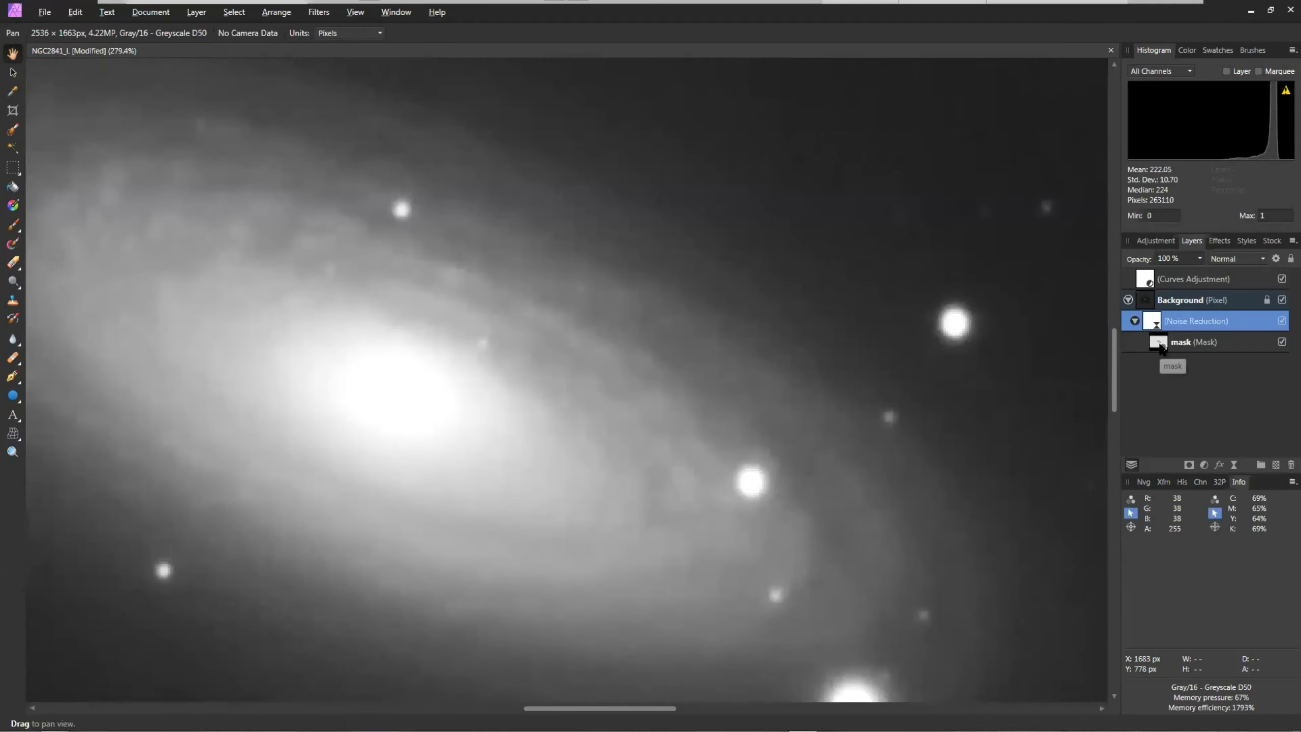
left_click(1160, 345, "alt")
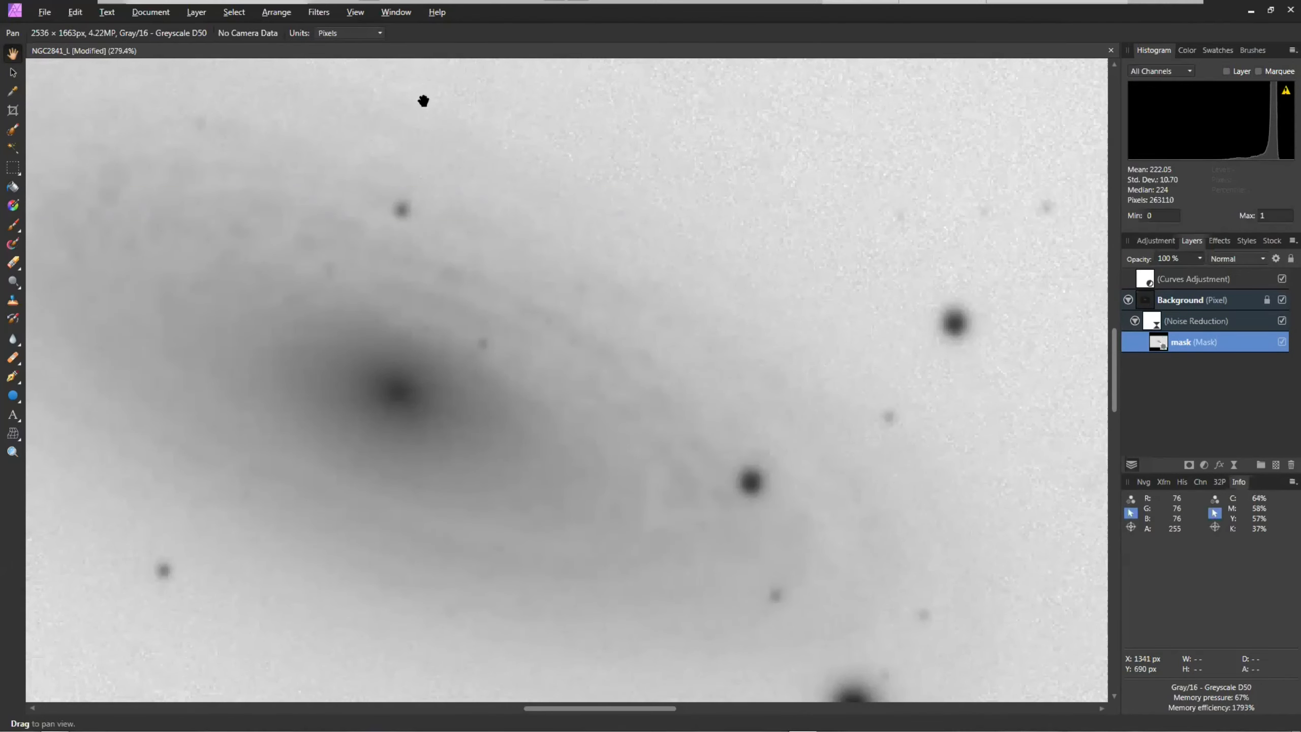
left_click(321, 12)
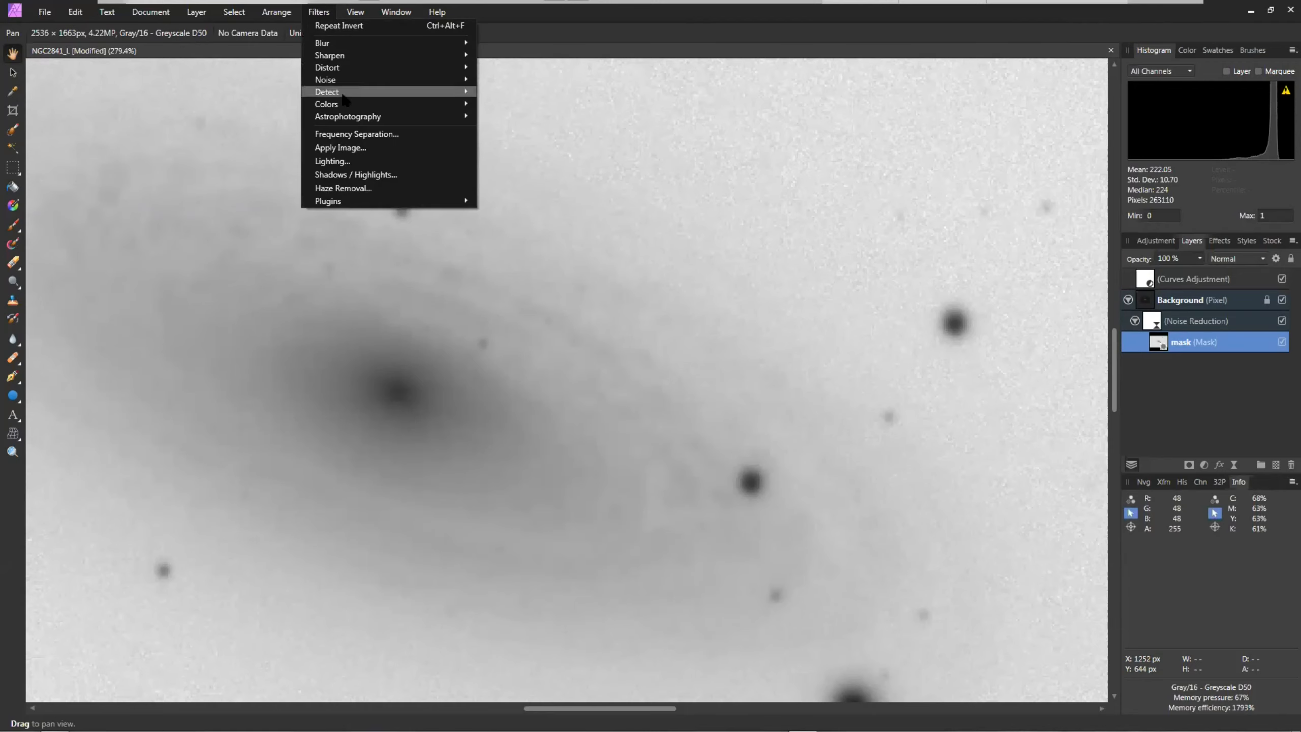
left_click(900, 22)
left_click(1154, 323)
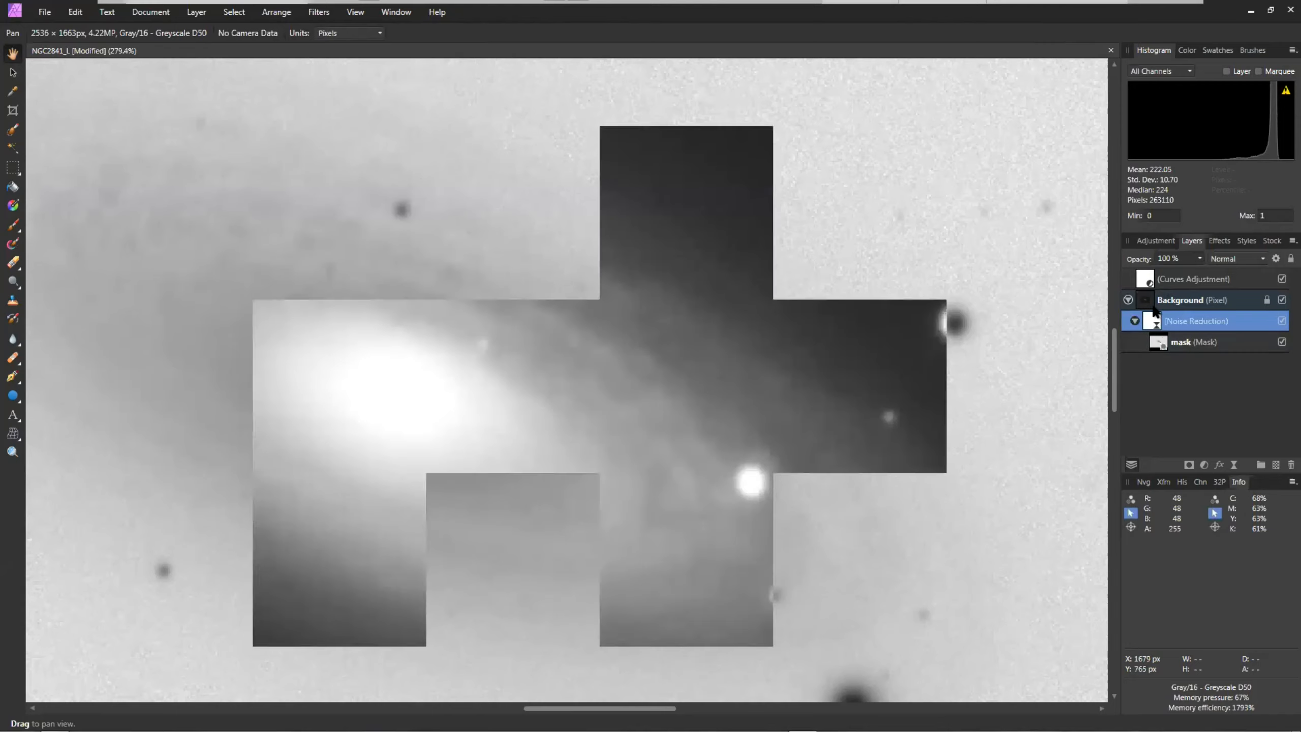
Add a second Curves adjustment nested inside the mask and switch it to the Alpha channel.
left_click(1202, 465)
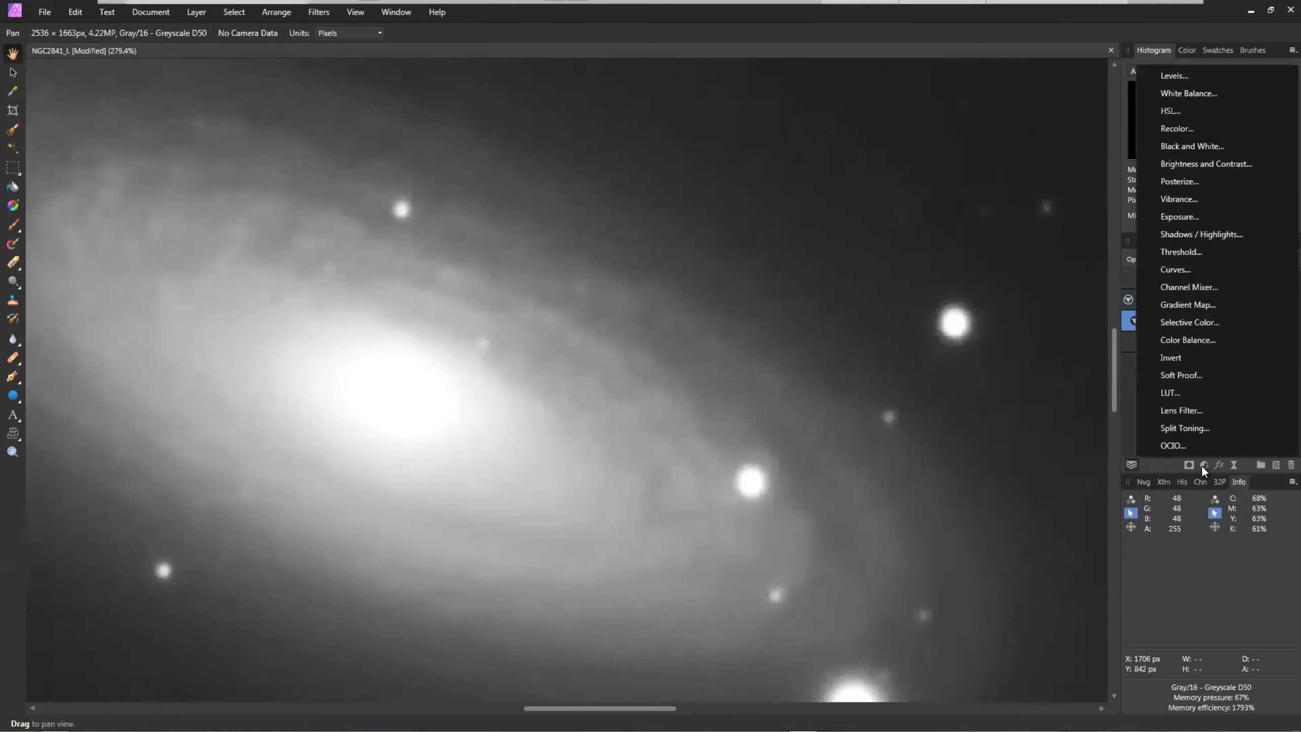
left_click(1194, 269)
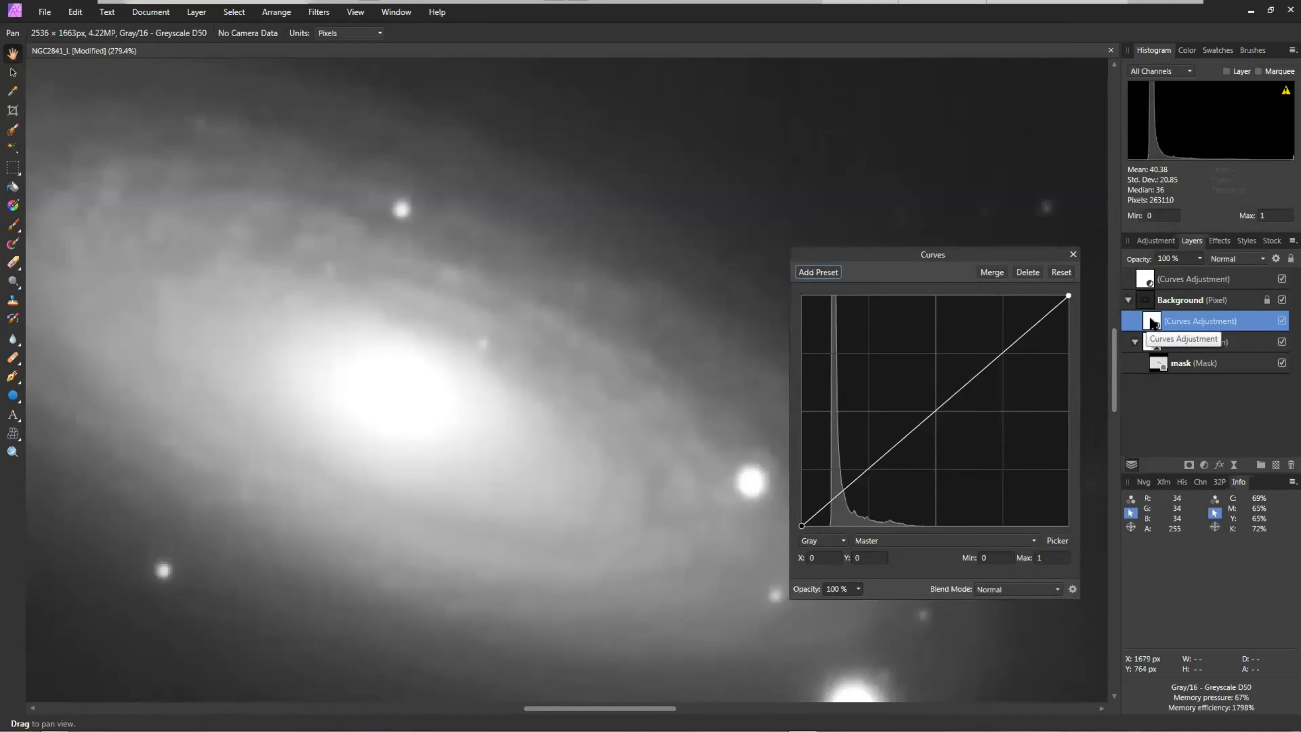
mouse_move(1173, 333)
left_mouse_down()
mouse_move(1181, 368)
mouse_move(1168, 358)
left_mouse_up()
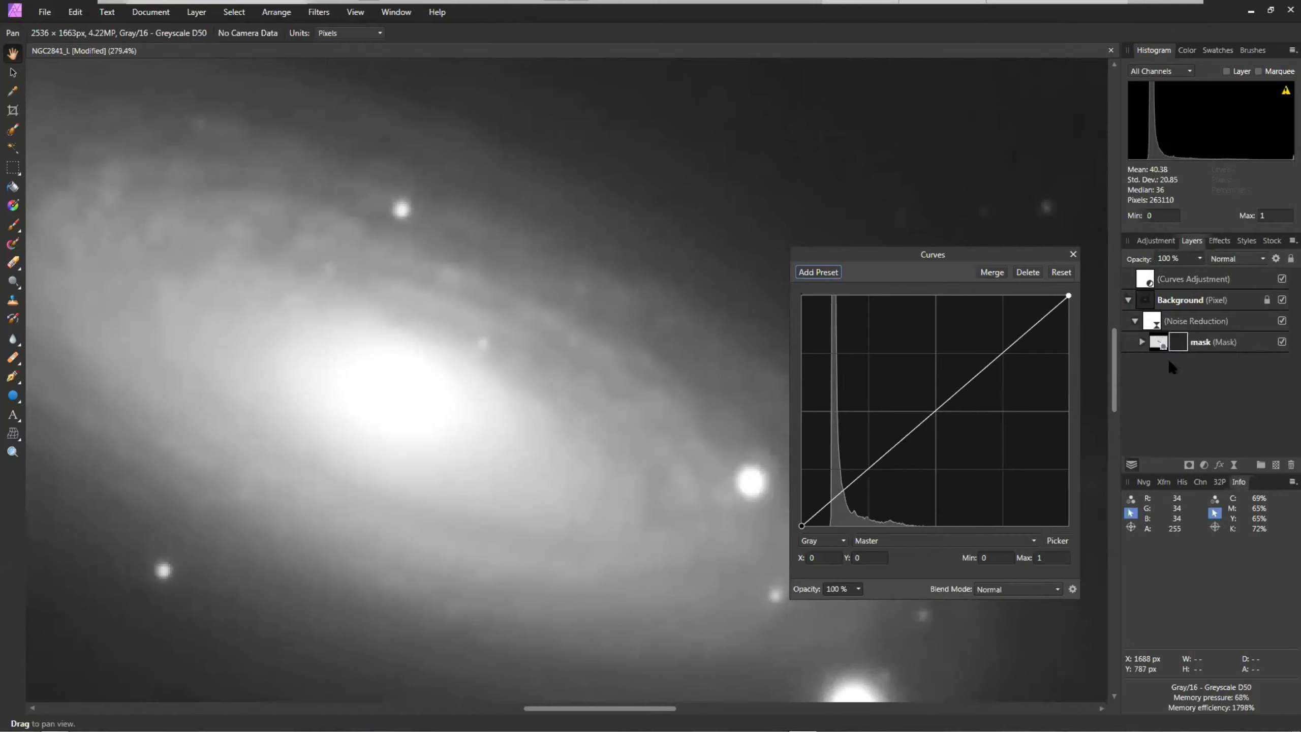
left_click(1142, 342)
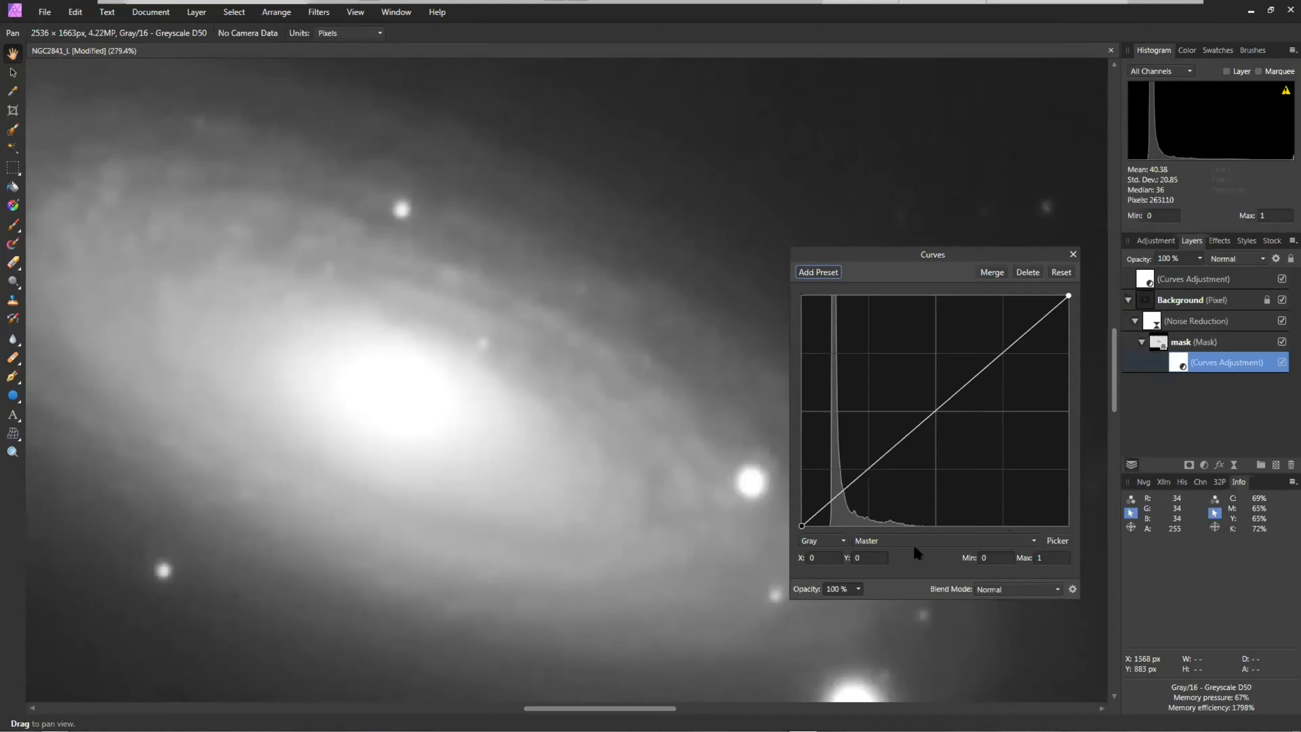
left_click(876, 543)
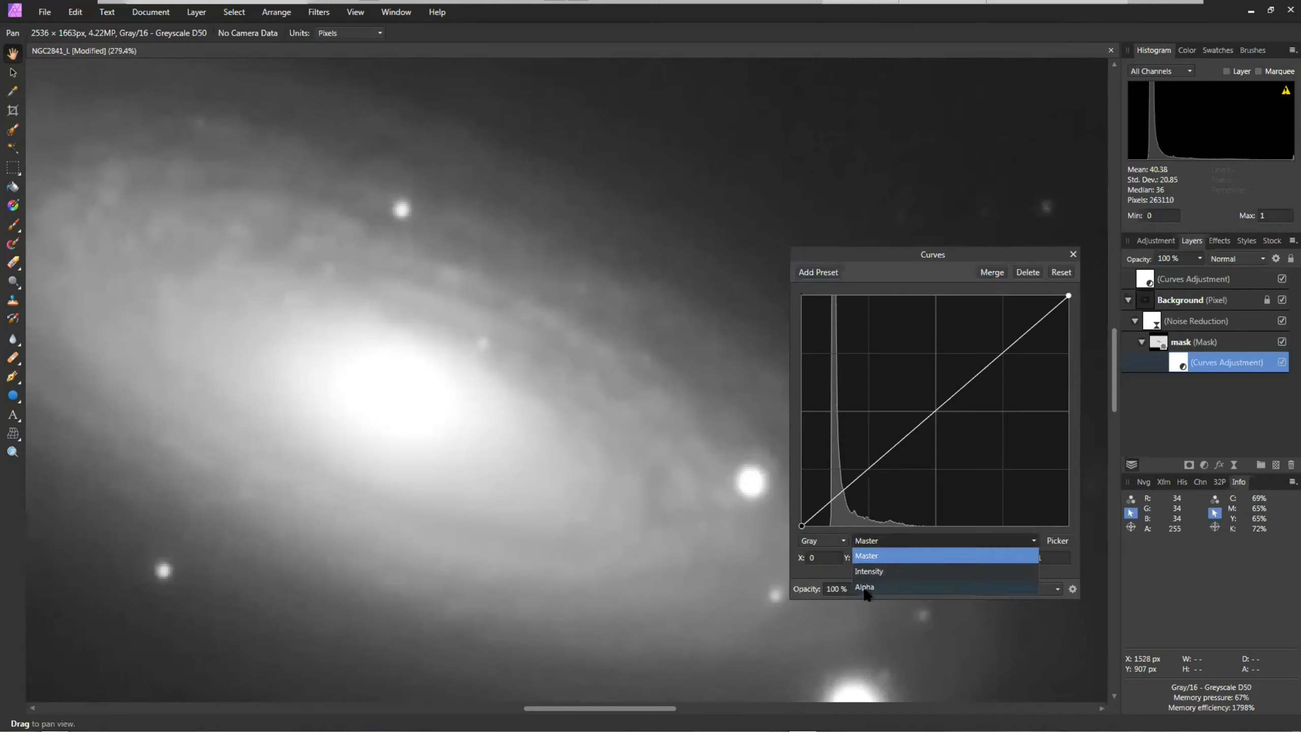
left_click(866, 588)
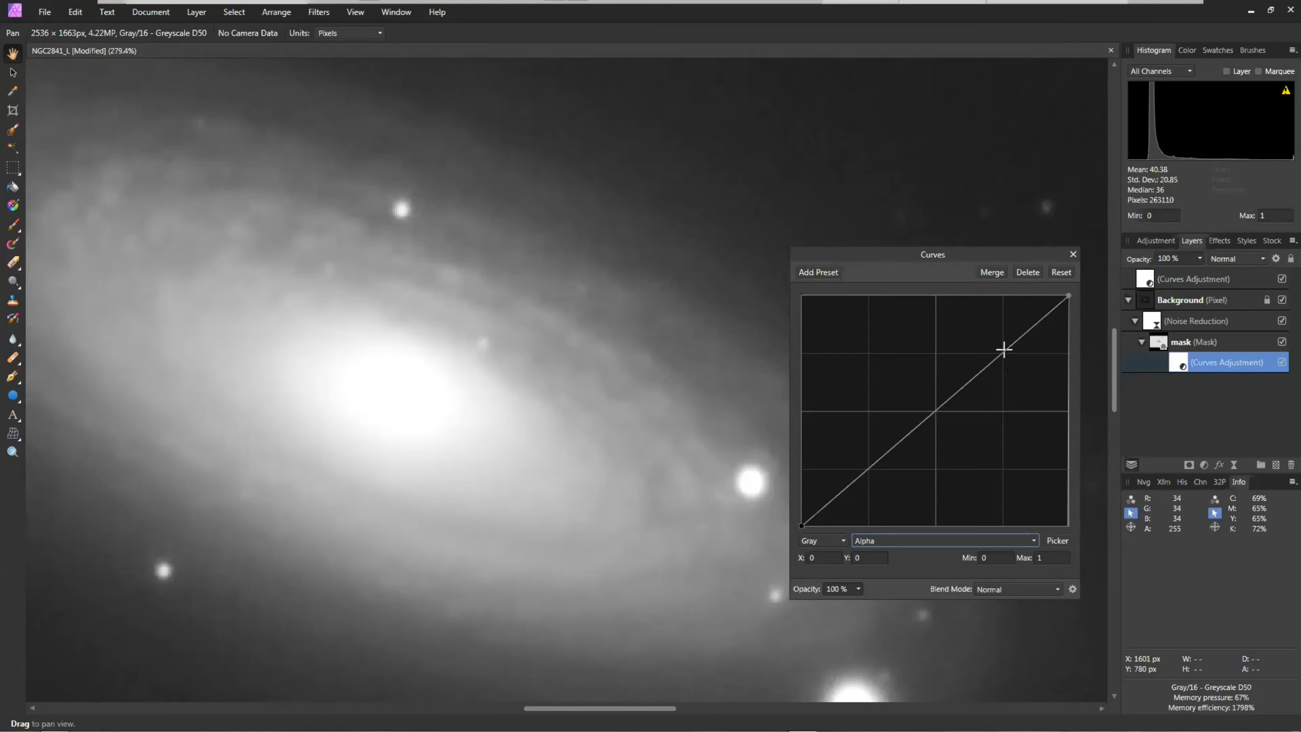
Increase the mask's contrast by moving the alpha curve's black point inward and raising its upper end, and compare with the adjustment off.
left_click_drag(842, 491, 914, 533)
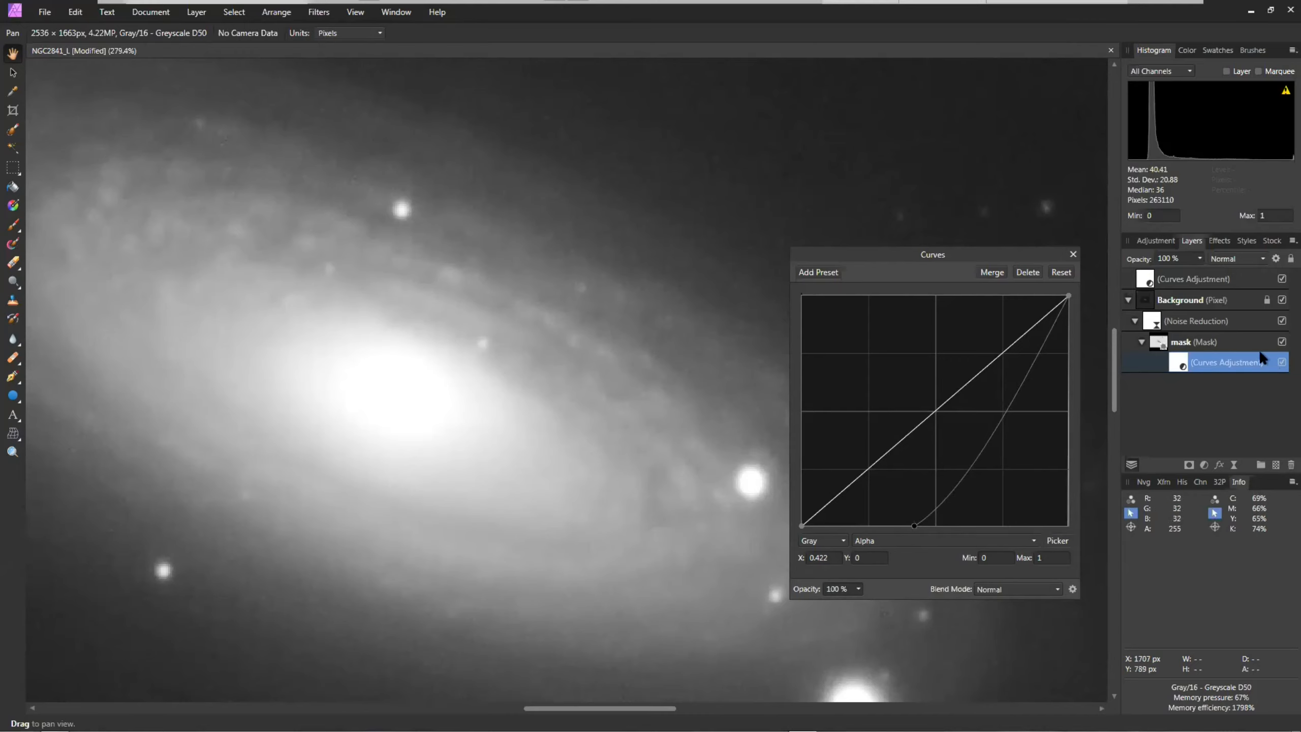
left_click(1276, 362)
left_click(1277, 362)
mouse_move(928, 528)
left_mouse_down()
mouse_move(954, 528)
mouse_move(925, 523)
left_mouse_up()
left_click_drag(1017, 397, 1040, 334)
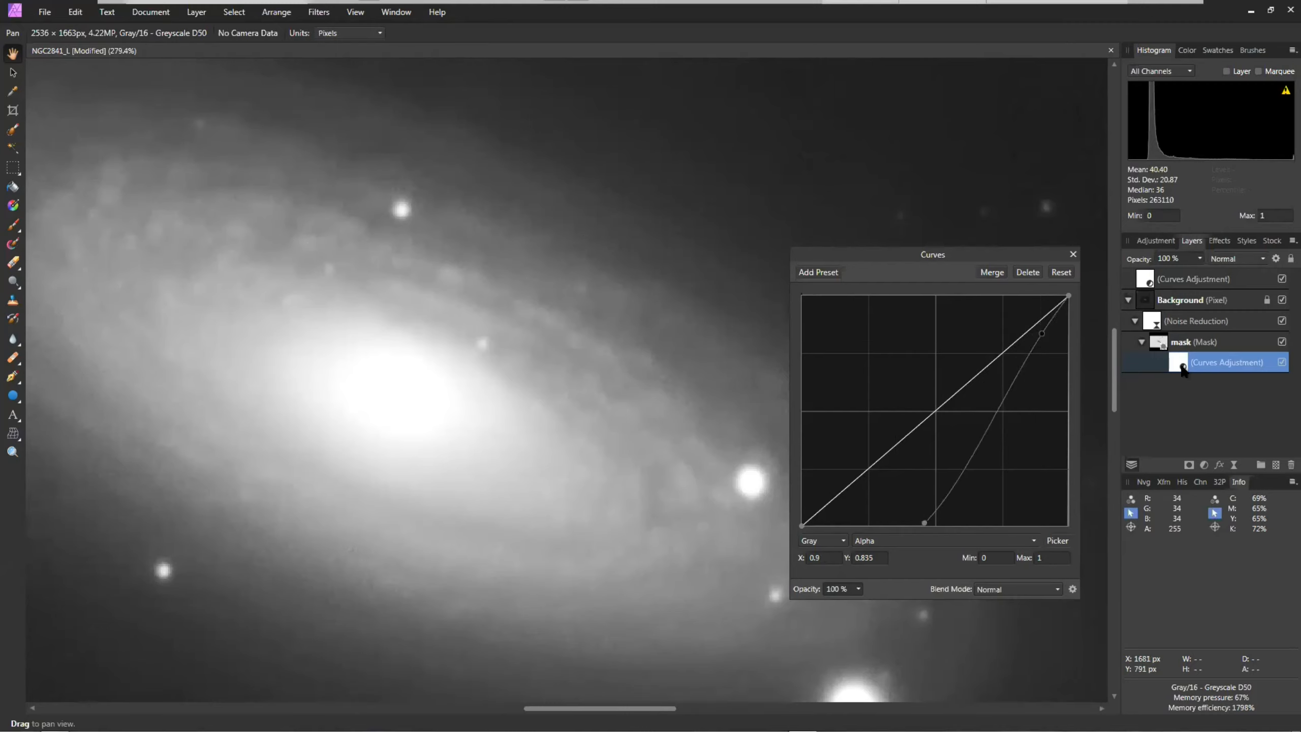
mouse_move(1042, 334)
left_mouse_down()
mouse_move(1034, 322)
mouse_move(1051, 321)
left_mouse_up()
left_click(1072, 254)
left_click(1278, 362)
left_click(1281, 362)
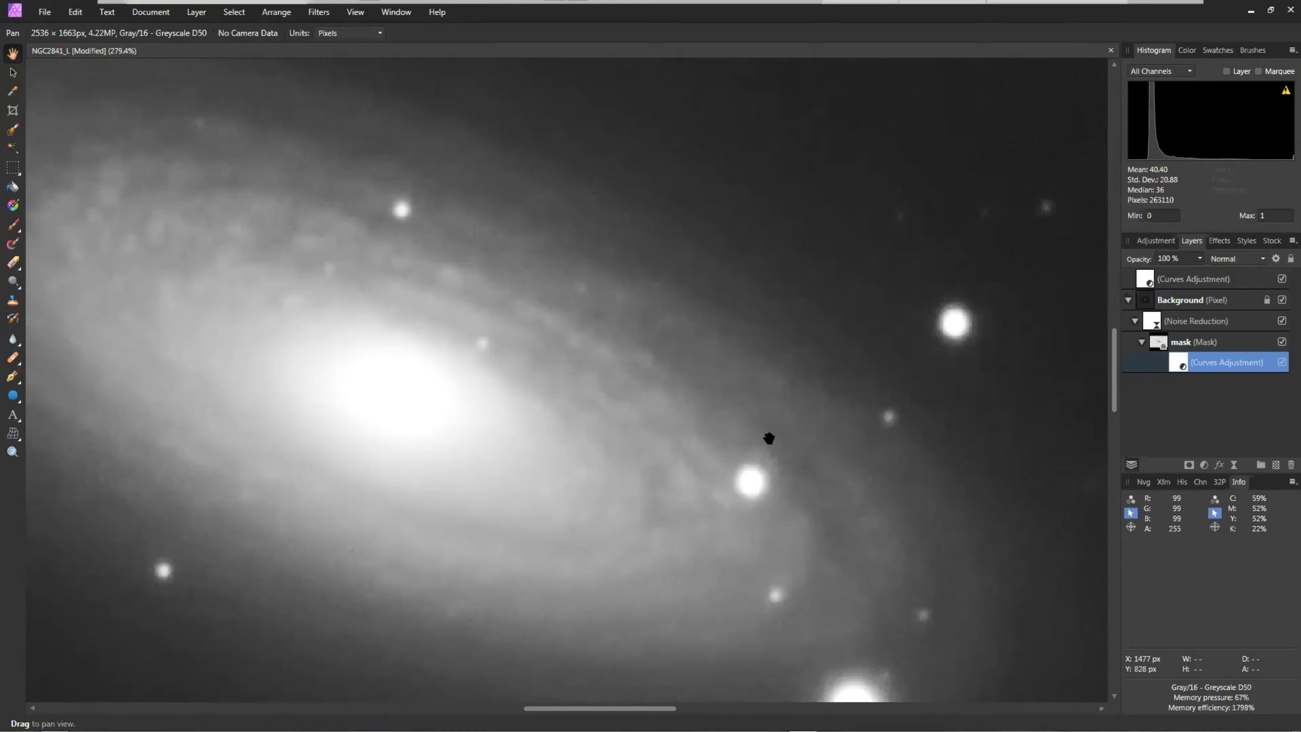
Hide the uppermost Curves adjustment to compare the galaxy without it, and undo the hiding.
scroll(781, 417, "down", 3)
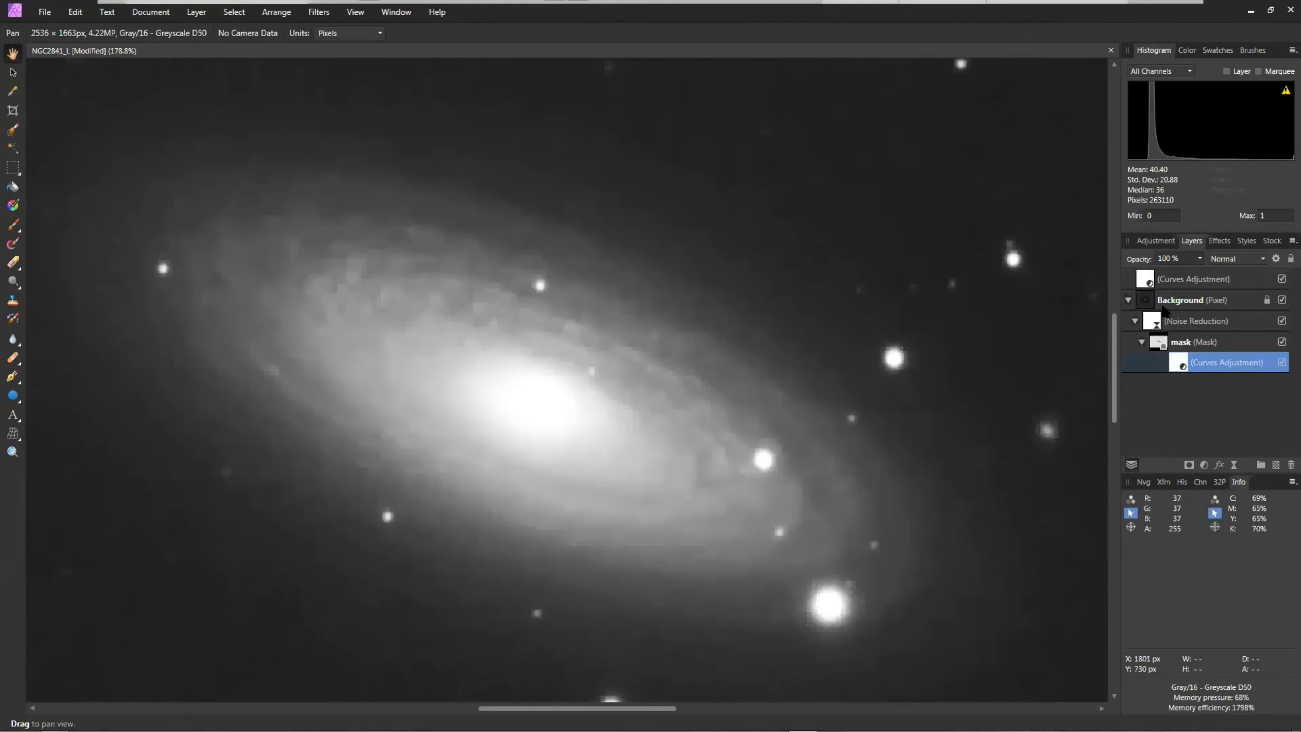
left_click(1281, 279)
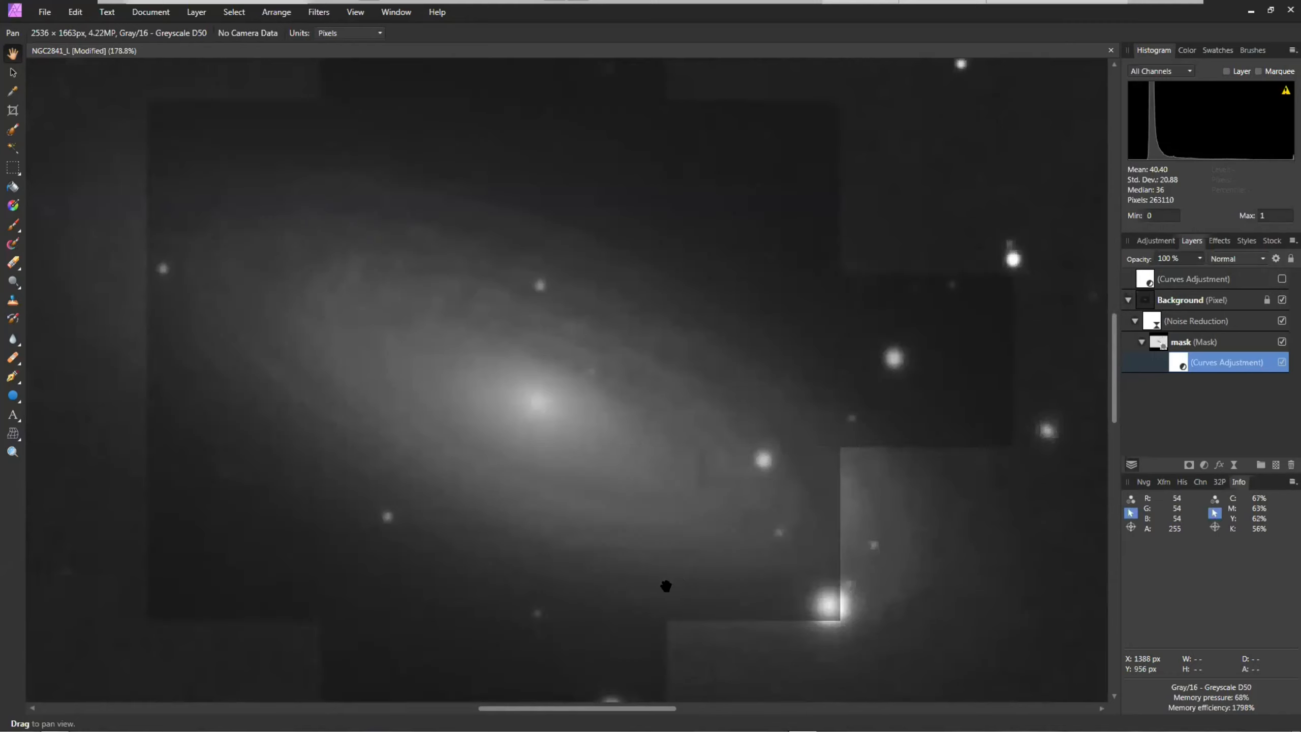
key("ctrl+z")
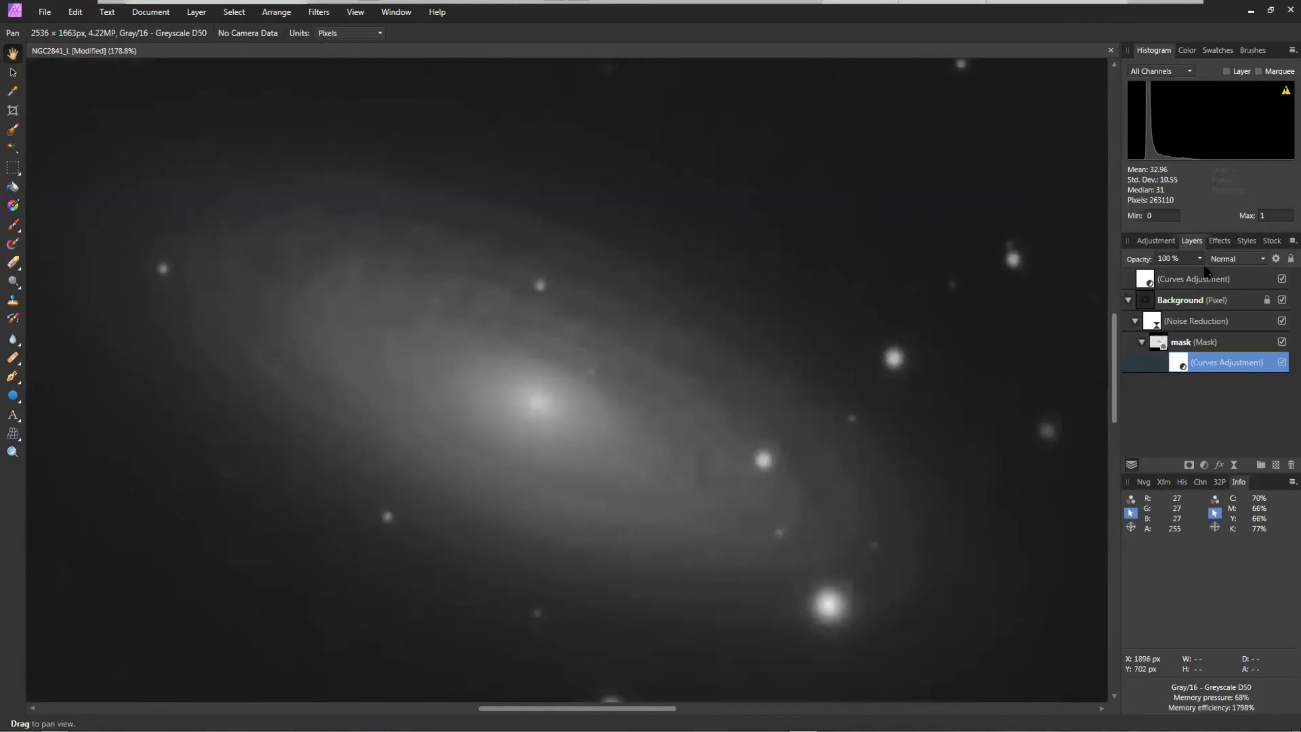
Set the opacity of the uppermost Curves adjustment to 60% after trying several opacity levels.
left_click(1201, 259)
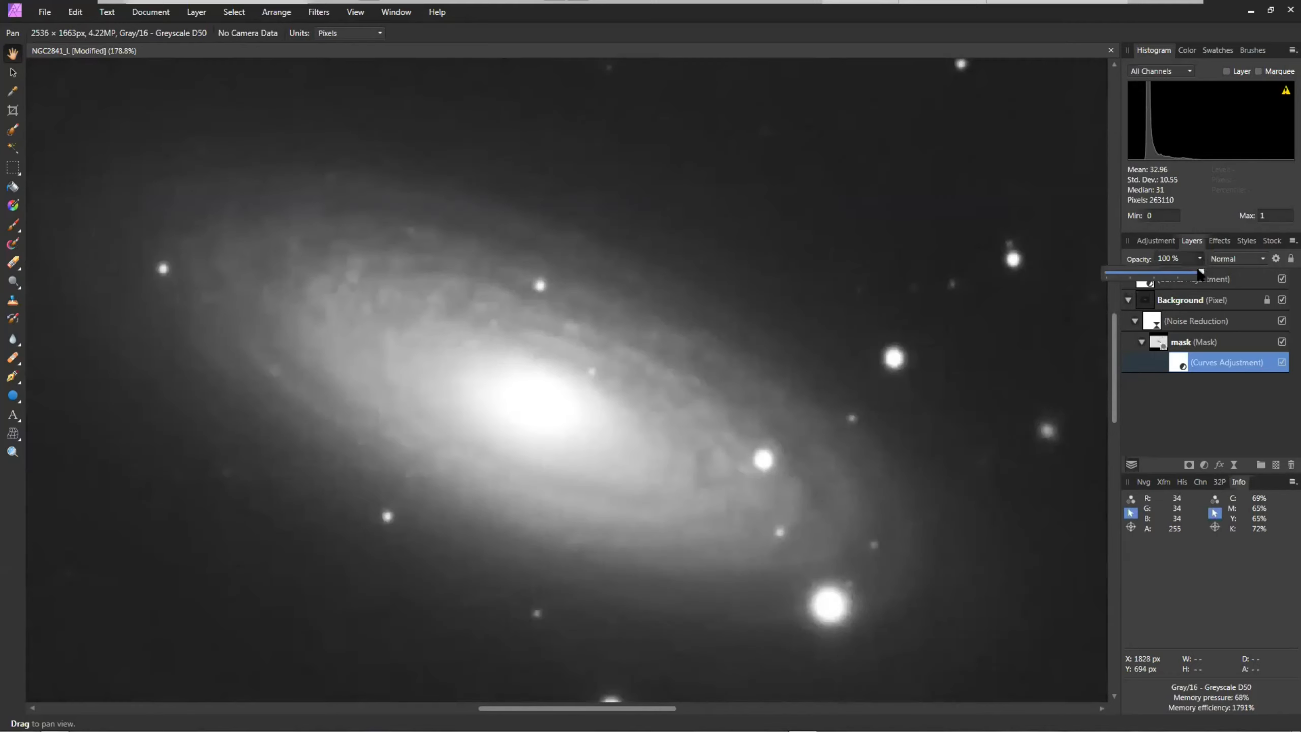
left_click_drag(1171, 273, 1160, 274)
left_click_drag(1151, 279, 1235, 285)
left_click(1234, 281)
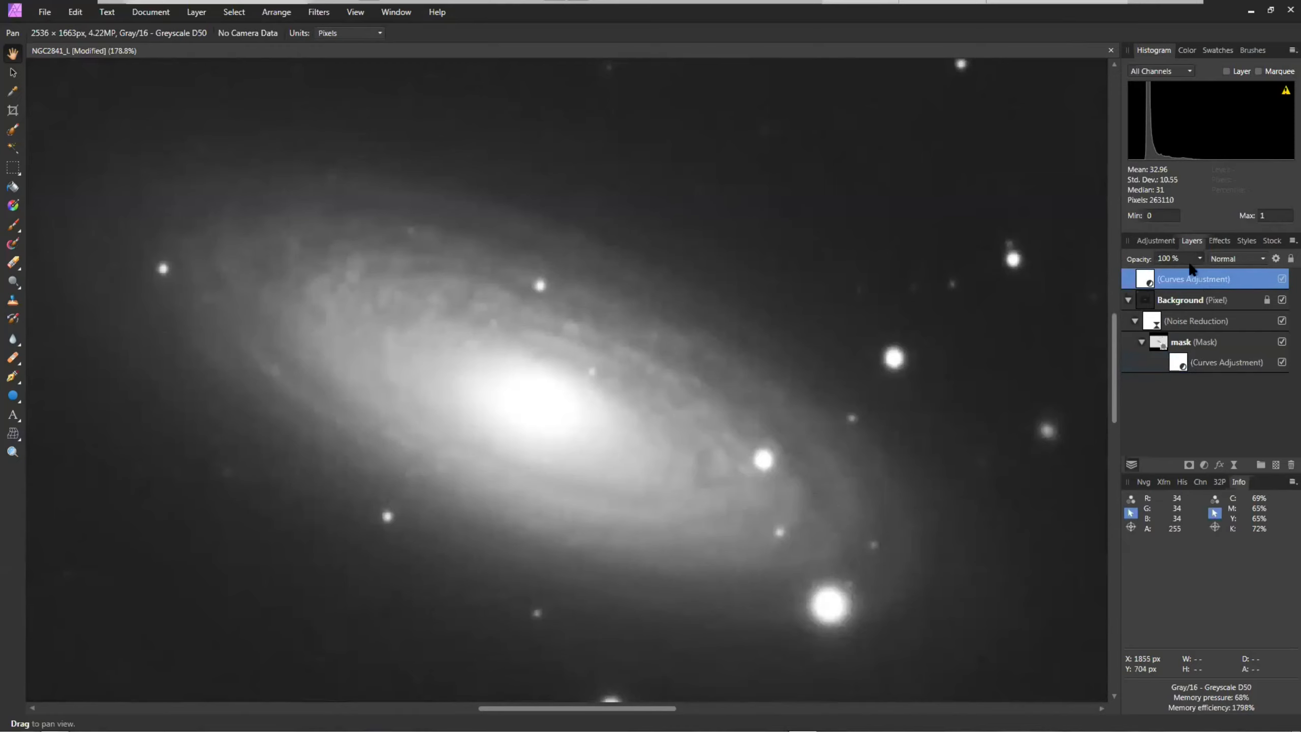
left_click(1200, 258)
left_click_drag(1196, 272, 1190, 271)
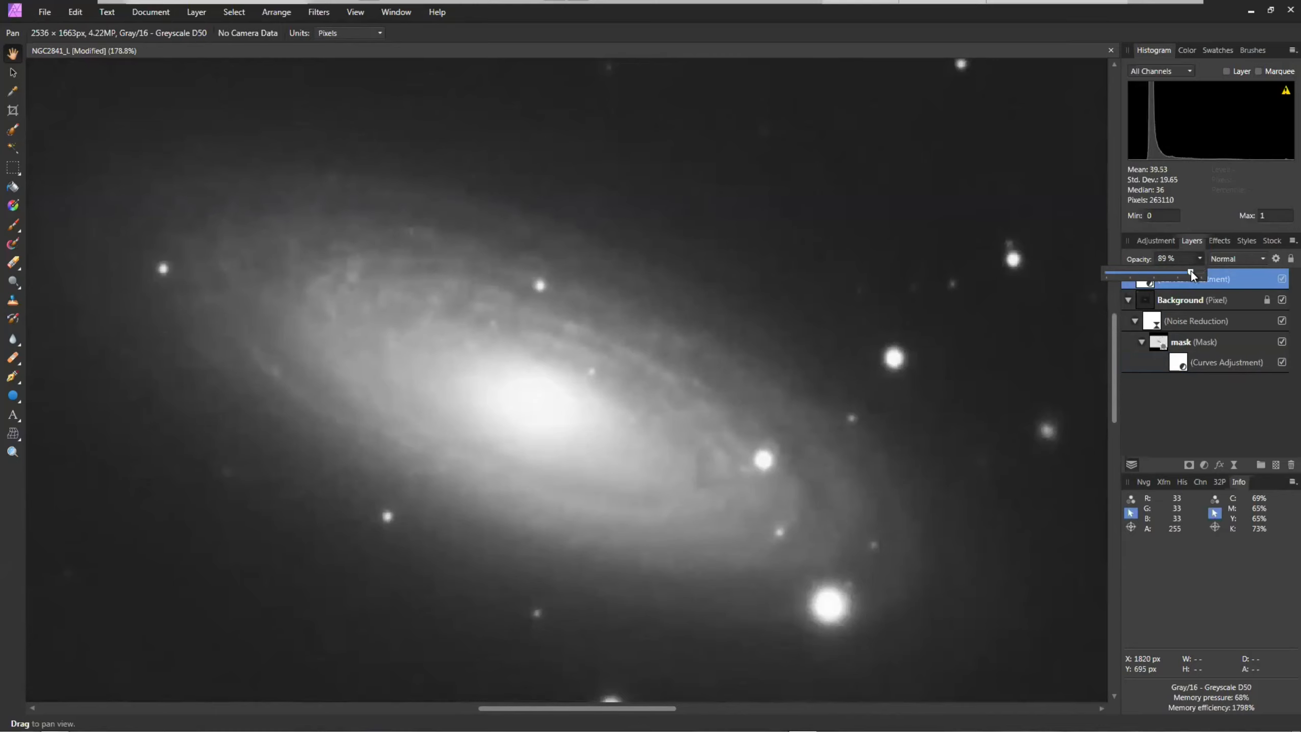
key("2")
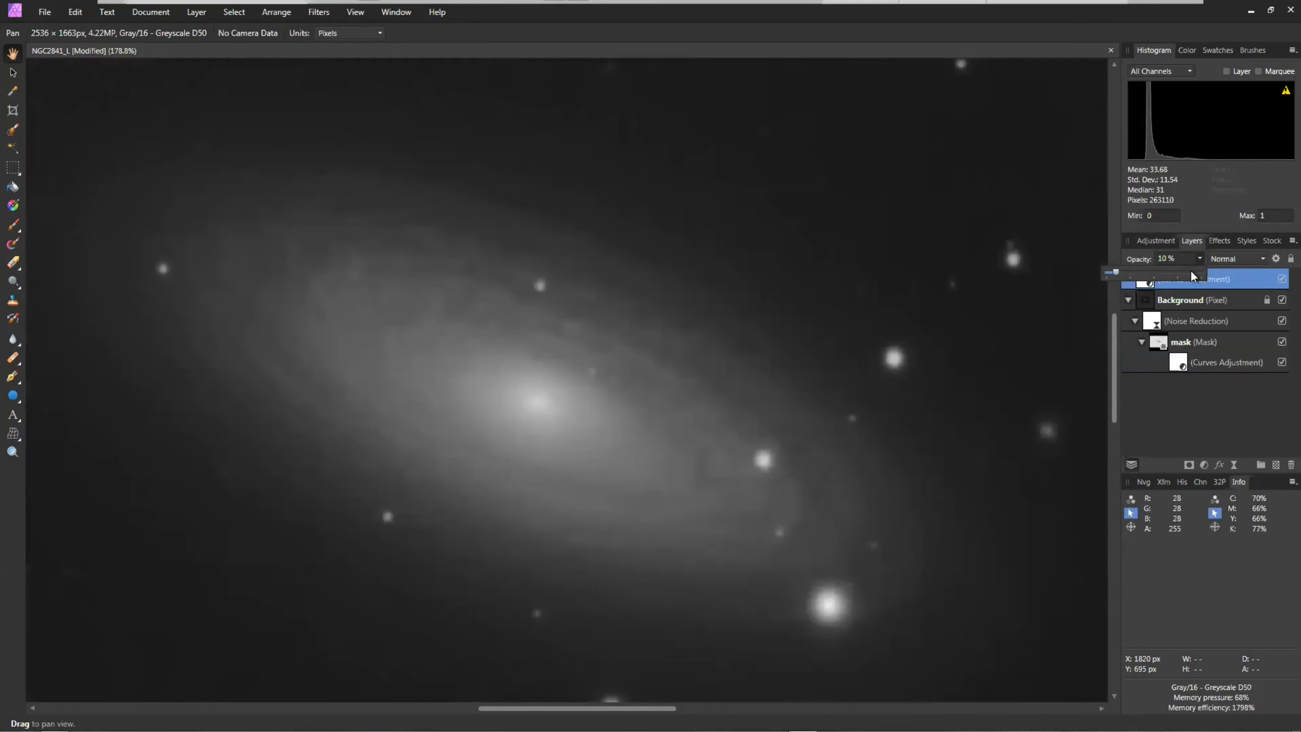
key("0")
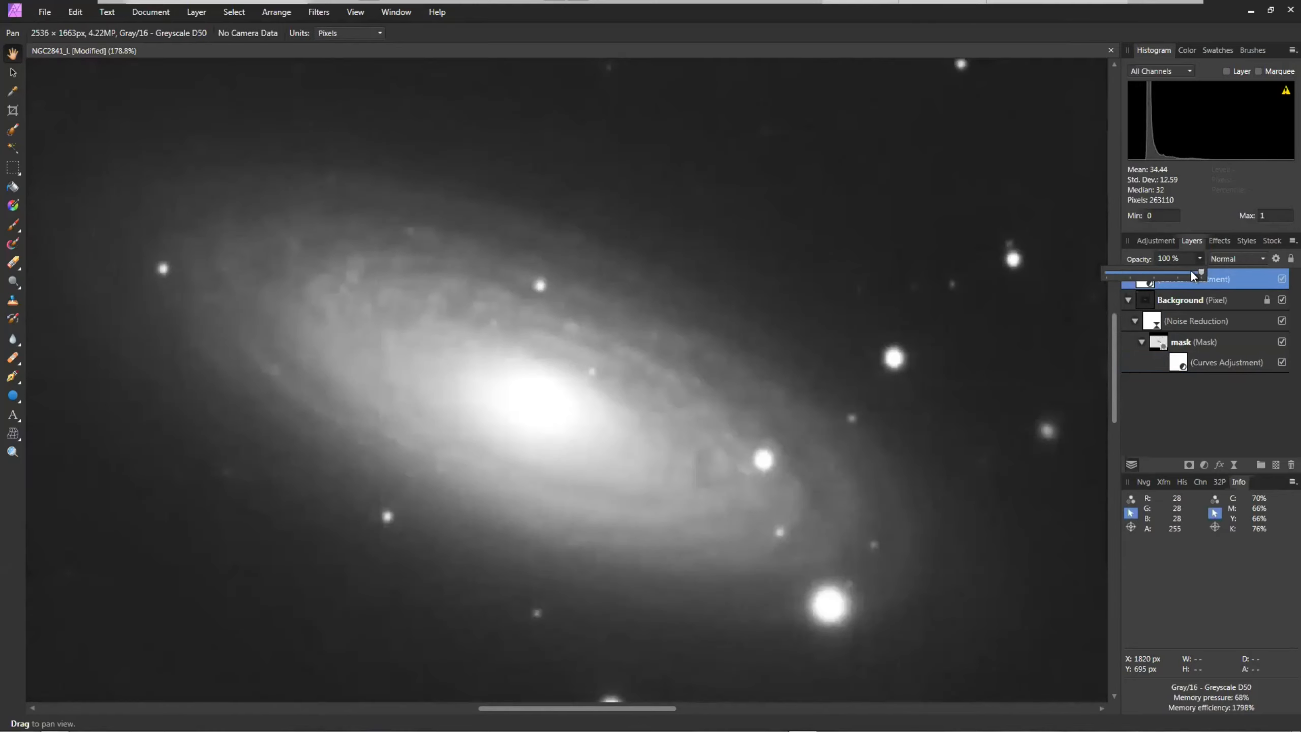
key("6")
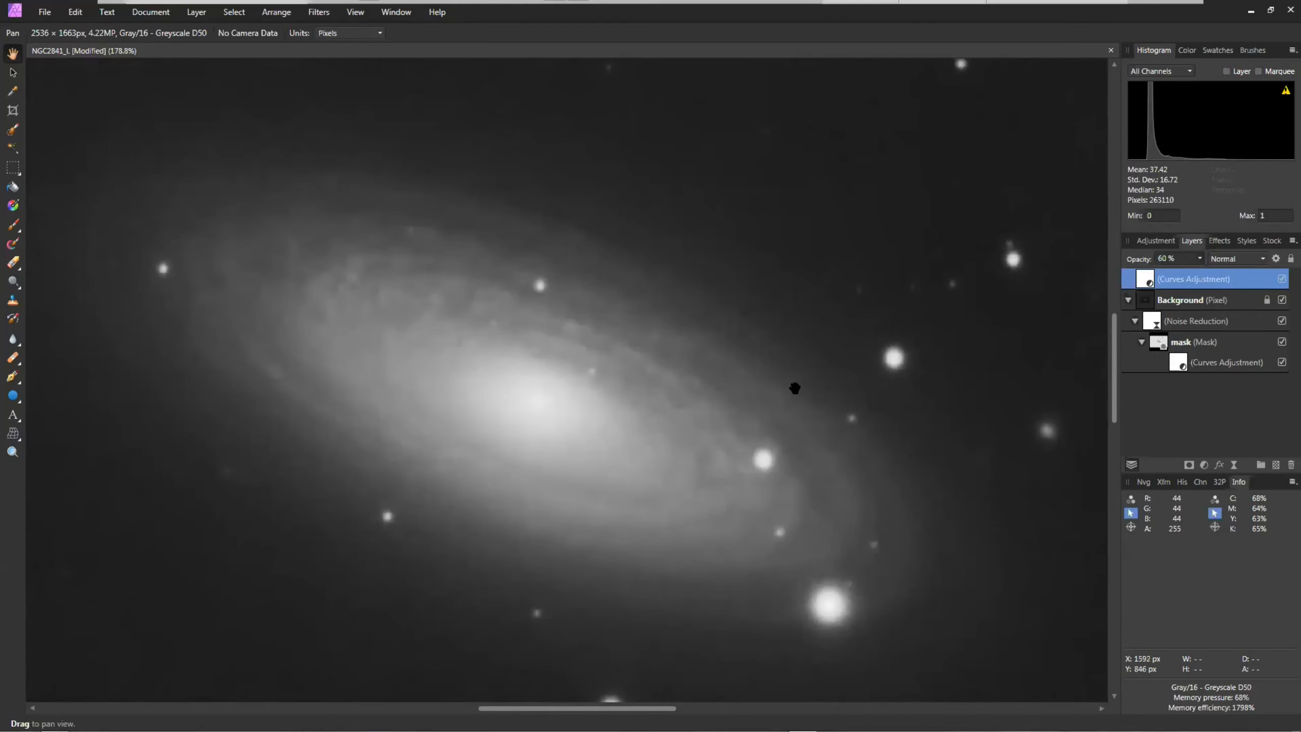
Compare the denoised galaxy with the mask switched off and on.
scroll(578, 466, "up", 1)
scroll(576, 468, "down", 2)
scroll(576, 467, "down", 2)
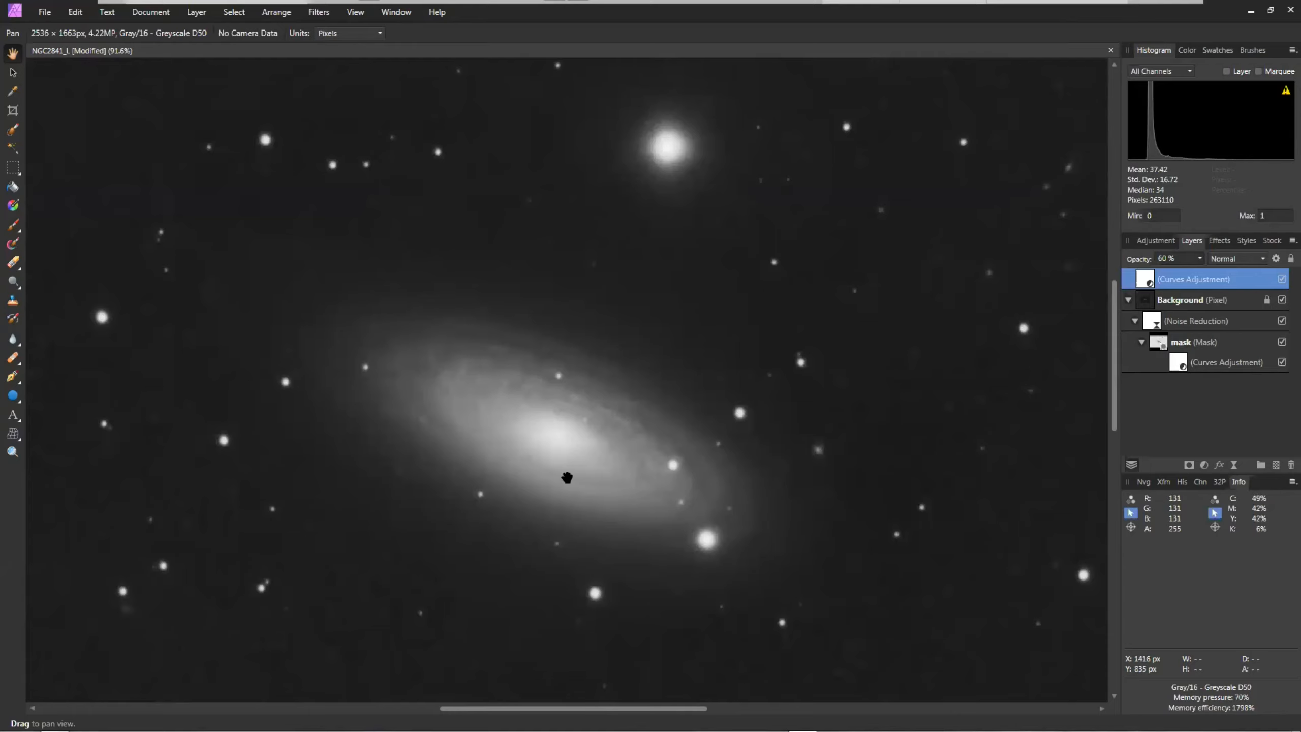
left_click(1281, 342)
left_click(1282, 342)
Duplicate the Background layer together with its nested noise reduction, and hide the locked original.
right_click(1204, 302)
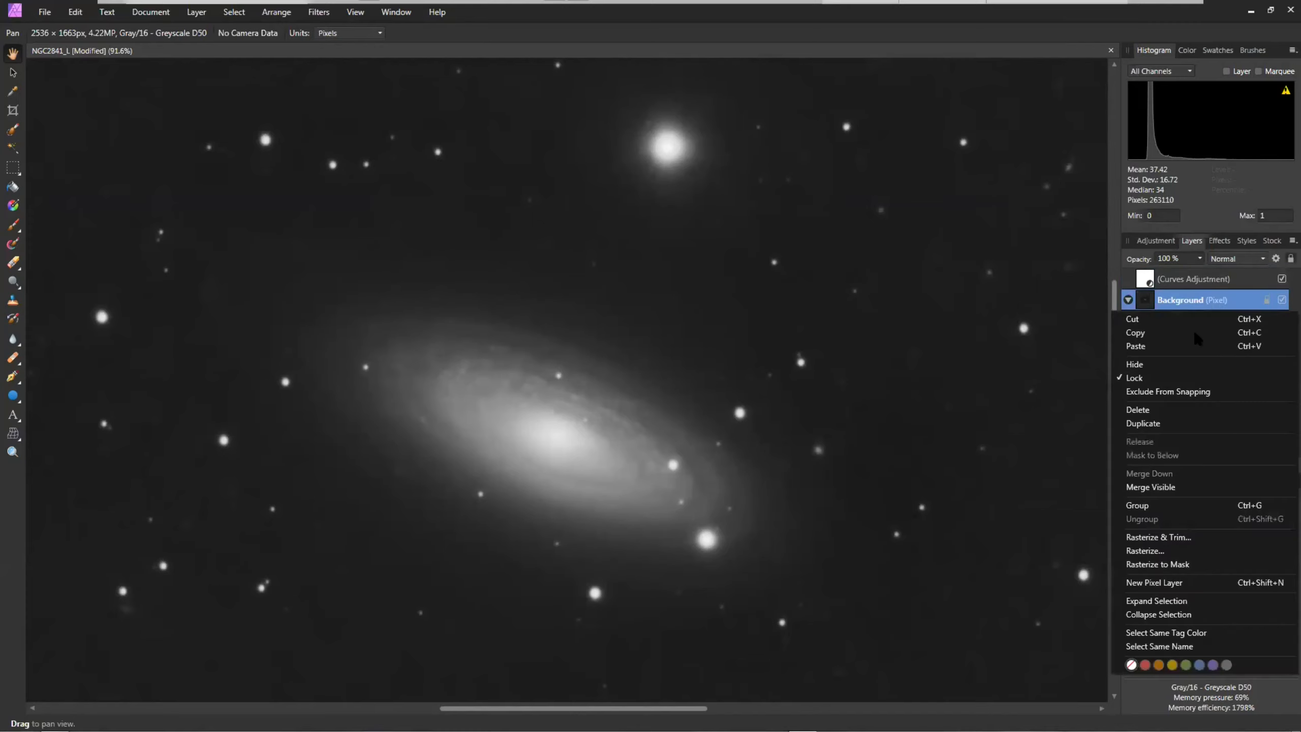
left_click(1193, 423)
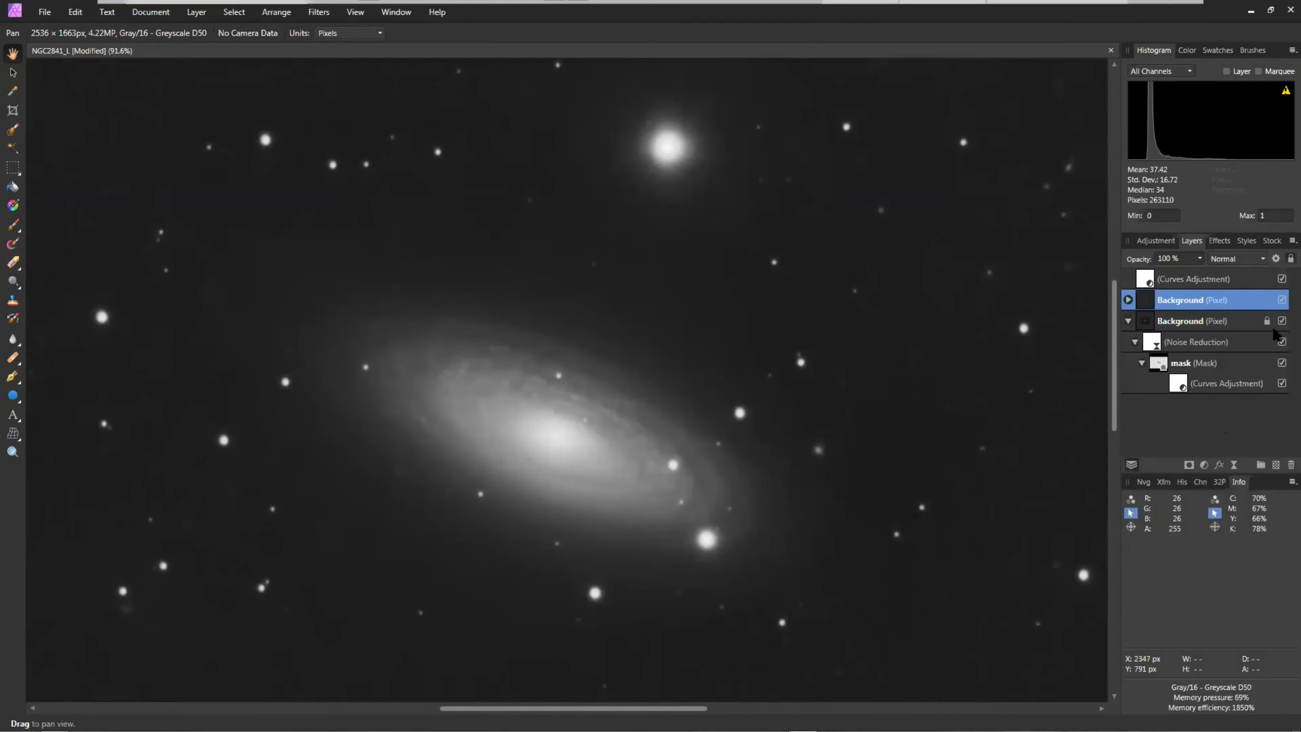
left_click(1282, 321)
left_click(1128, 299)
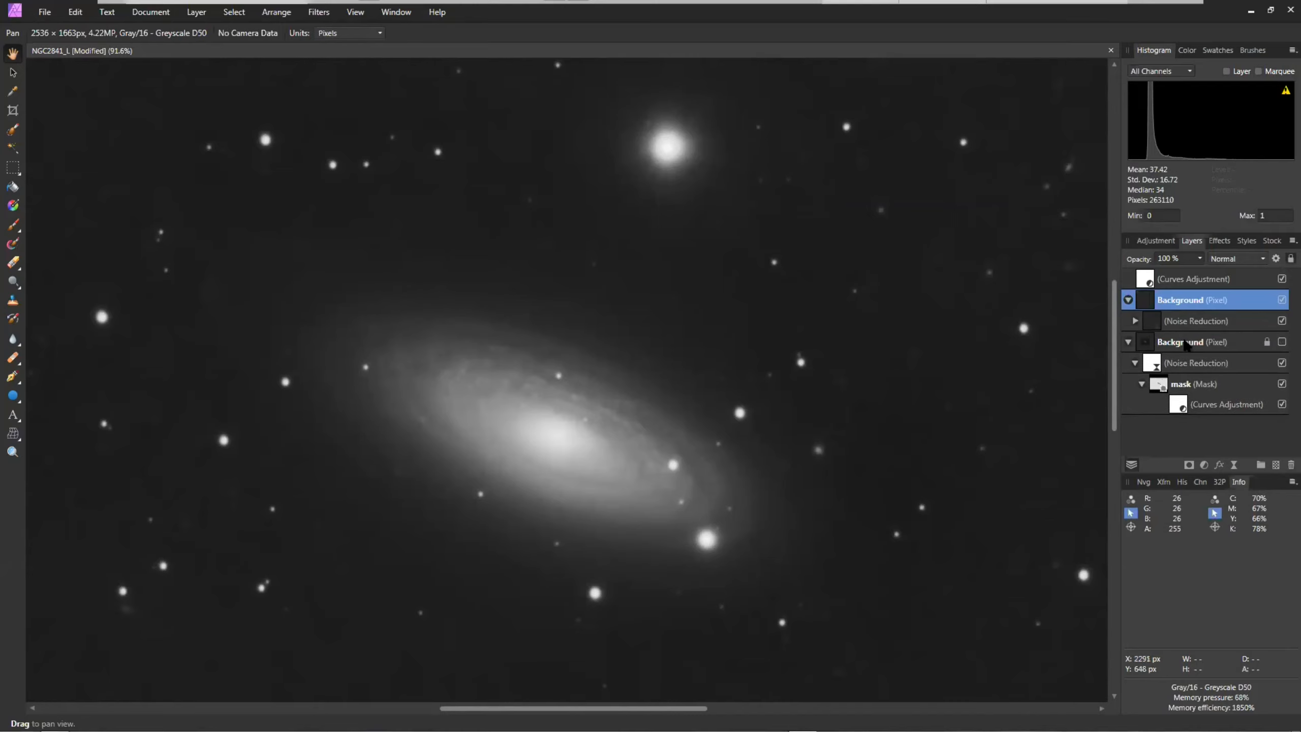
Delete the mask and its nested Curves from the duplicate's Noise Reduction filter, and compare with the filter off.
left_click(1187, 341)
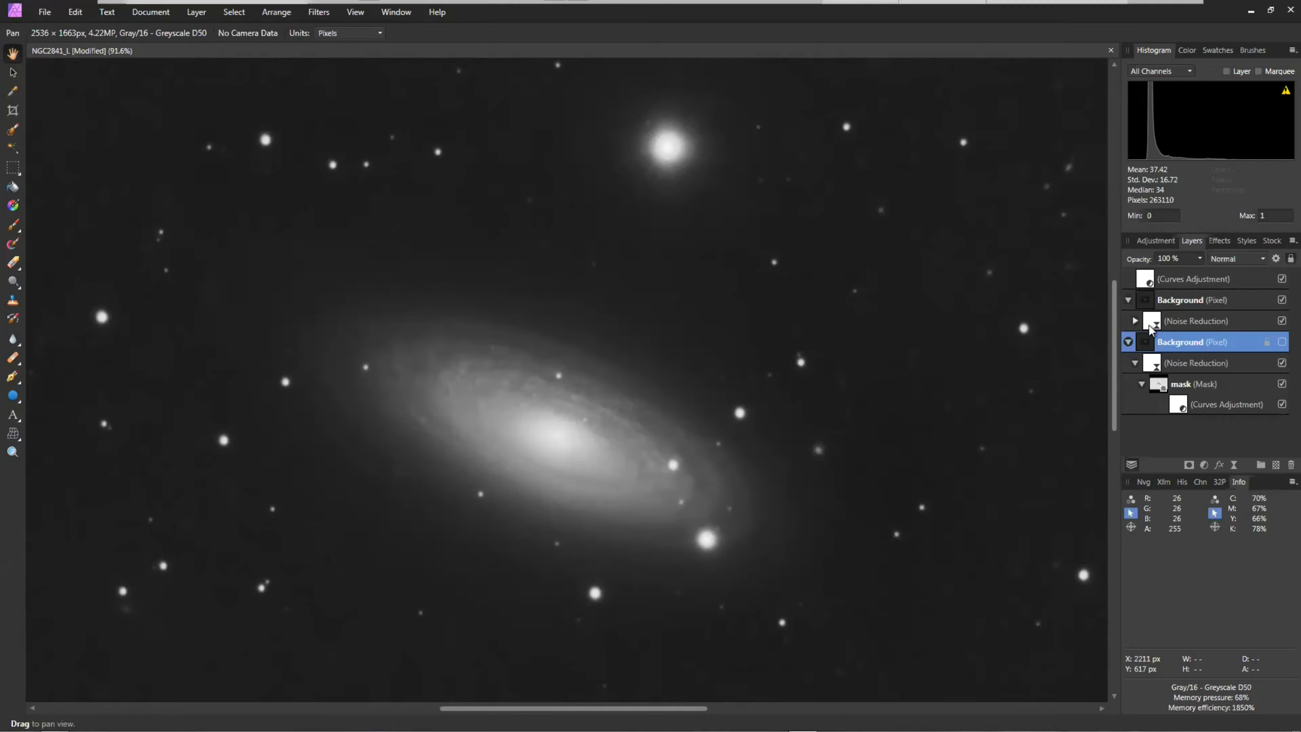
left_click(1135, 321)
left_click(1142, 342)
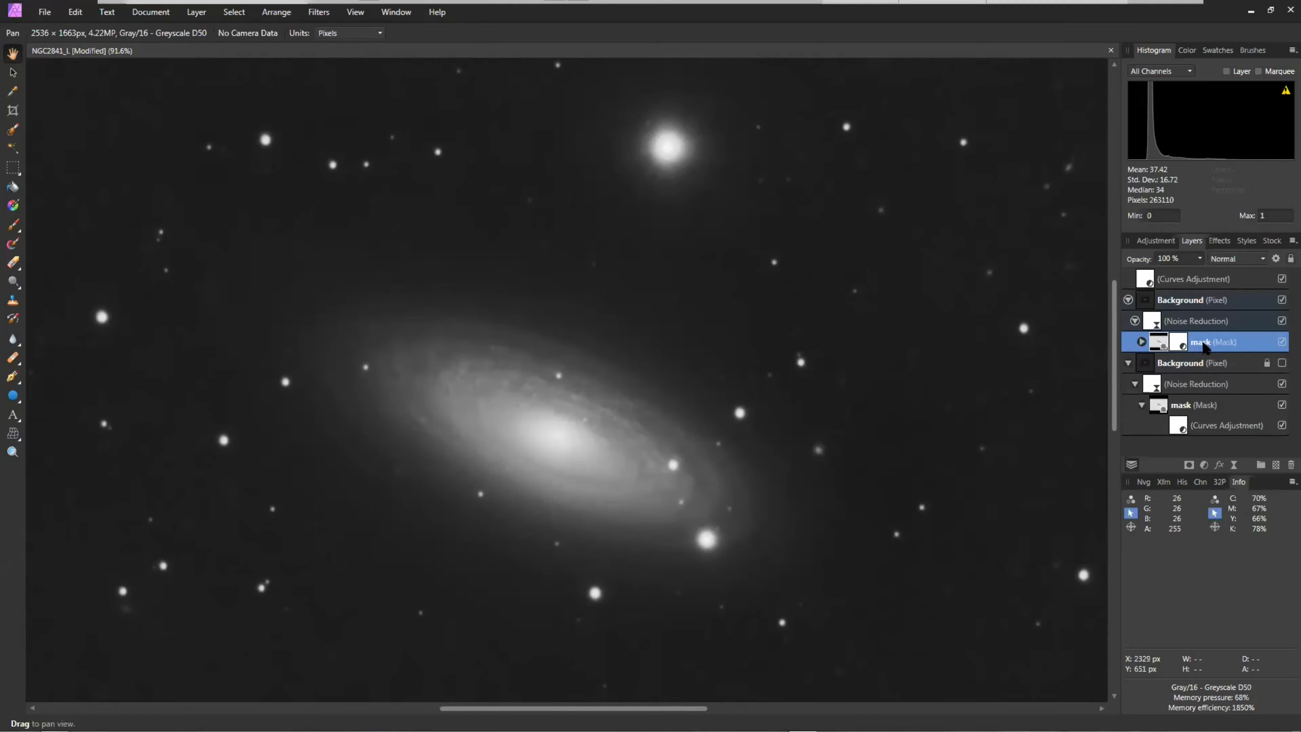
left_click(1141, 343)
right_click(1204, 361)
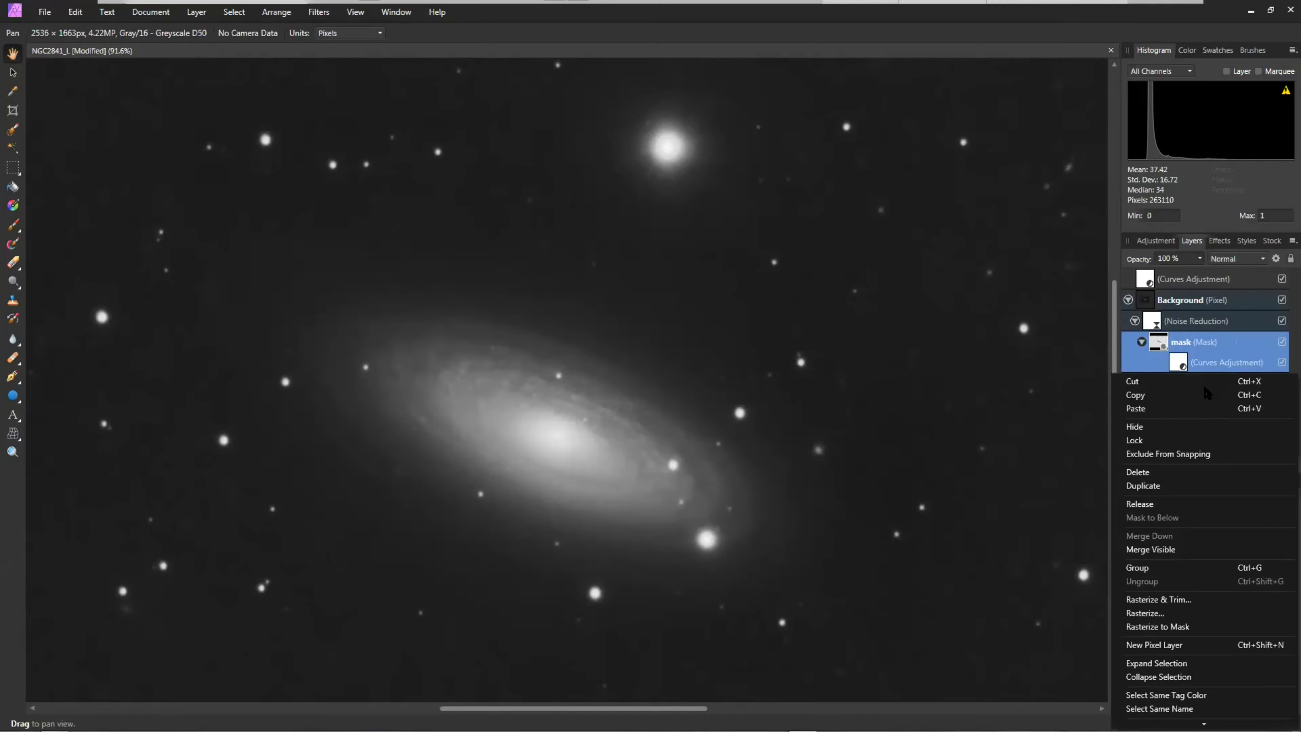
left_click(1153, 472)
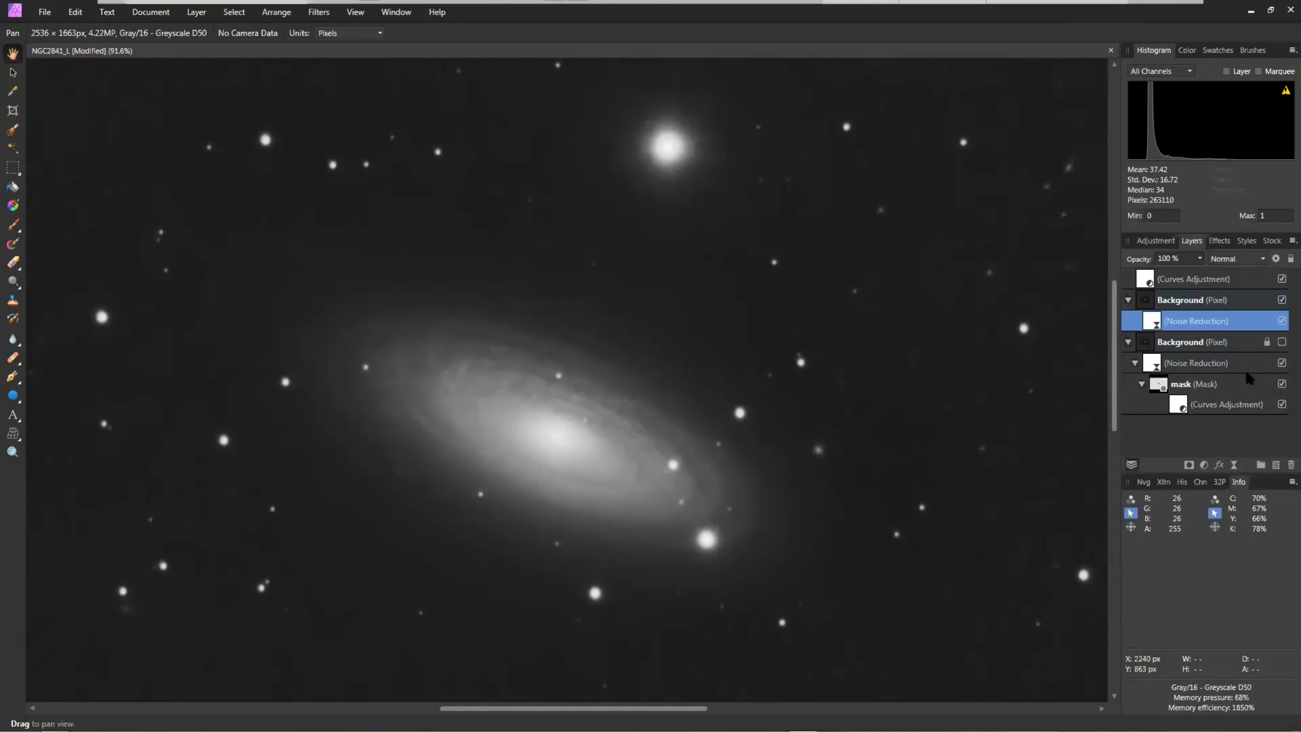
left_click(1128, 342)
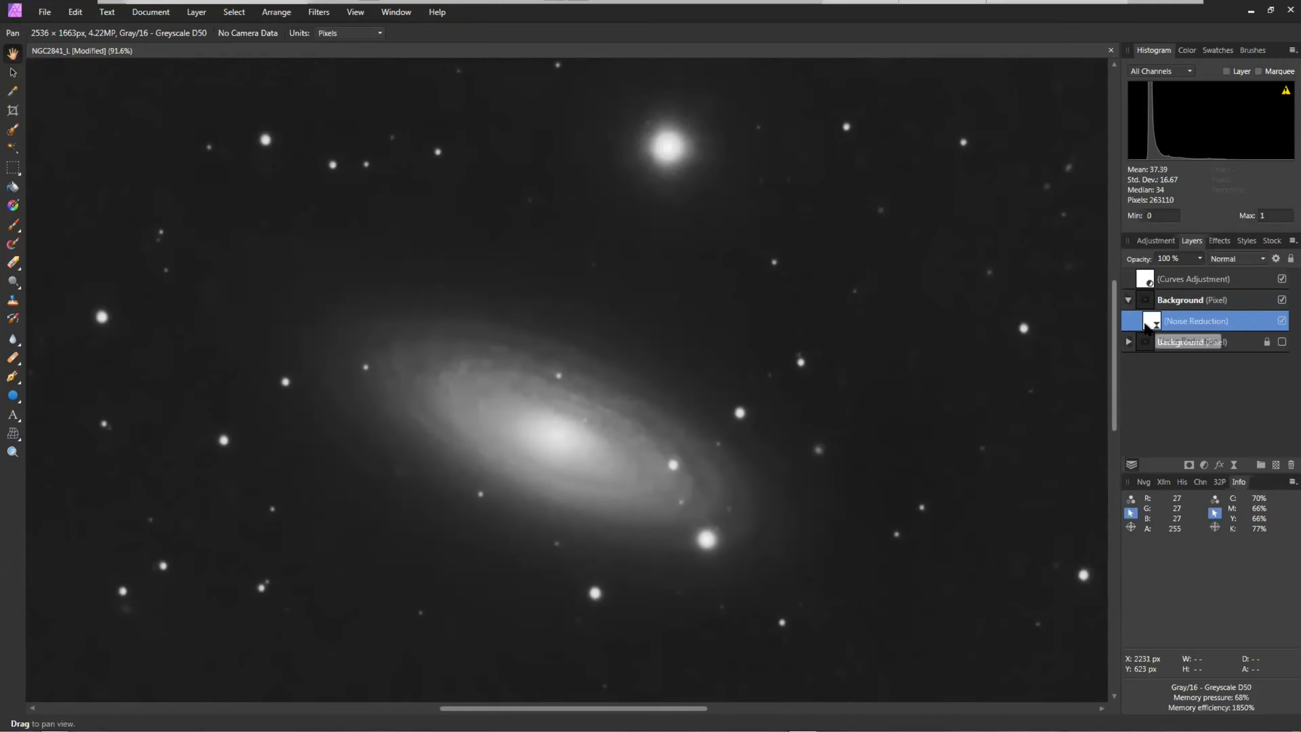
left_click(1279, 321)
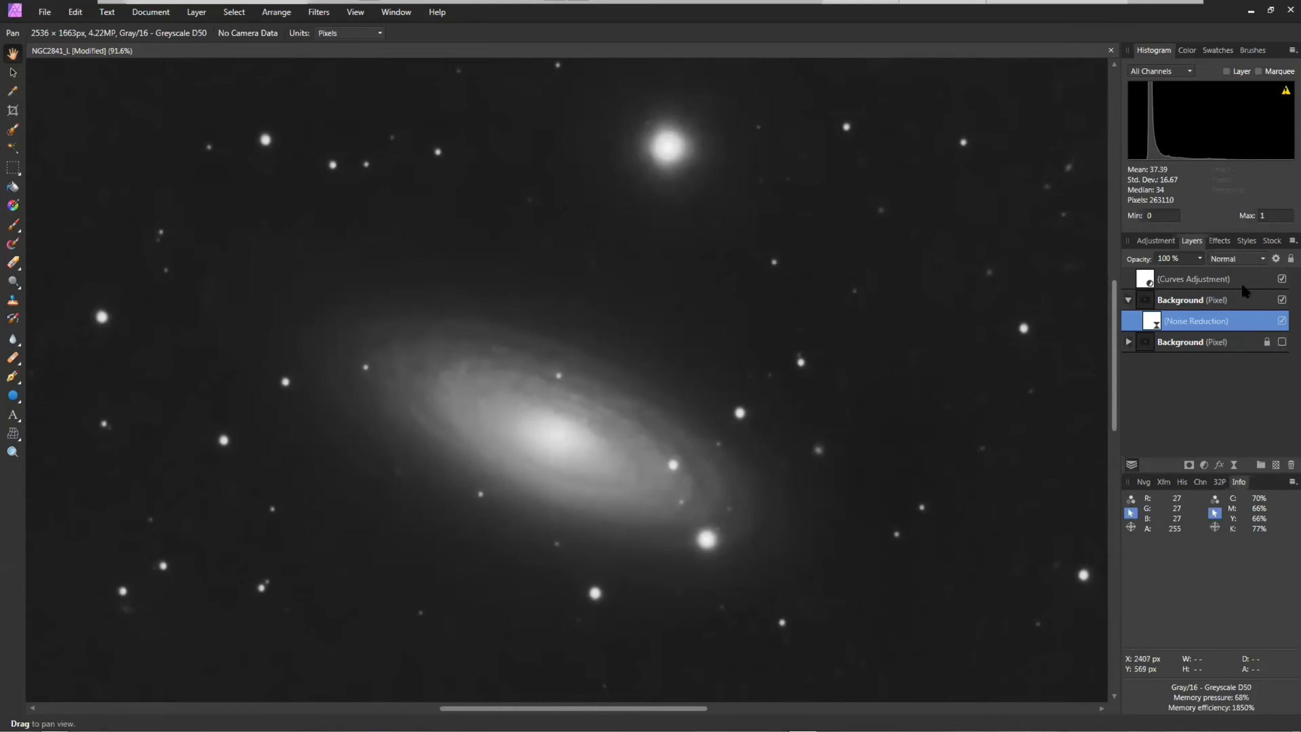
In the Noise Reduction filter's blend options, slope the source layer range down to 0% output at 100% input and turn off linear interpolation.
left_click(1276, 259)
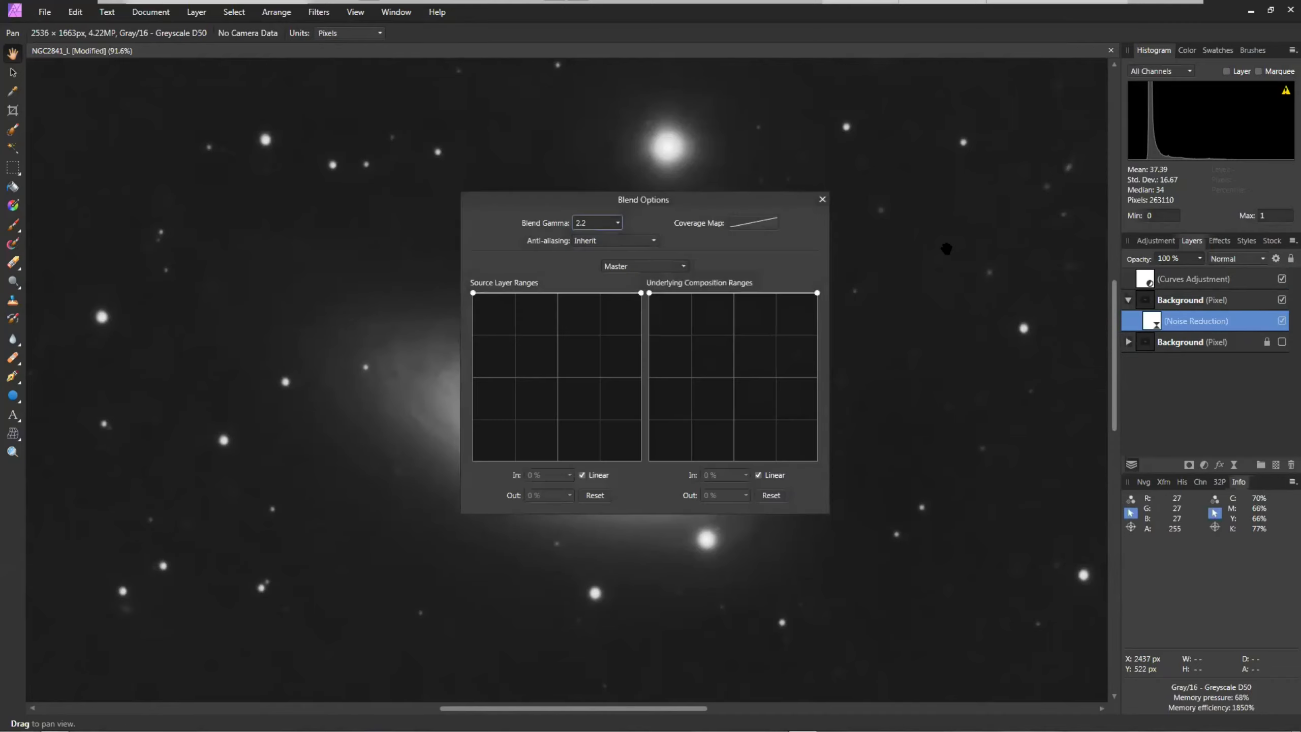
left_click_drag(700, 195, 1010, 72)
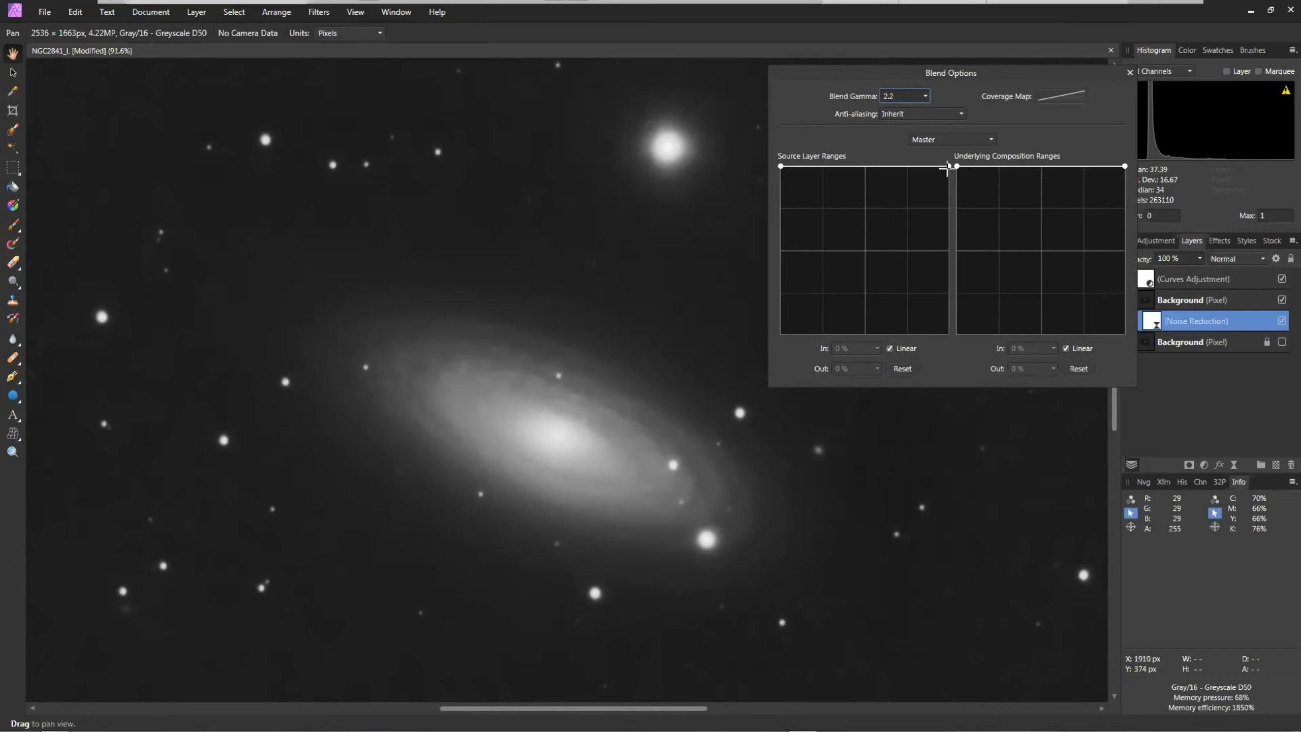
left_click_drag(949, 166, 1015, 390)
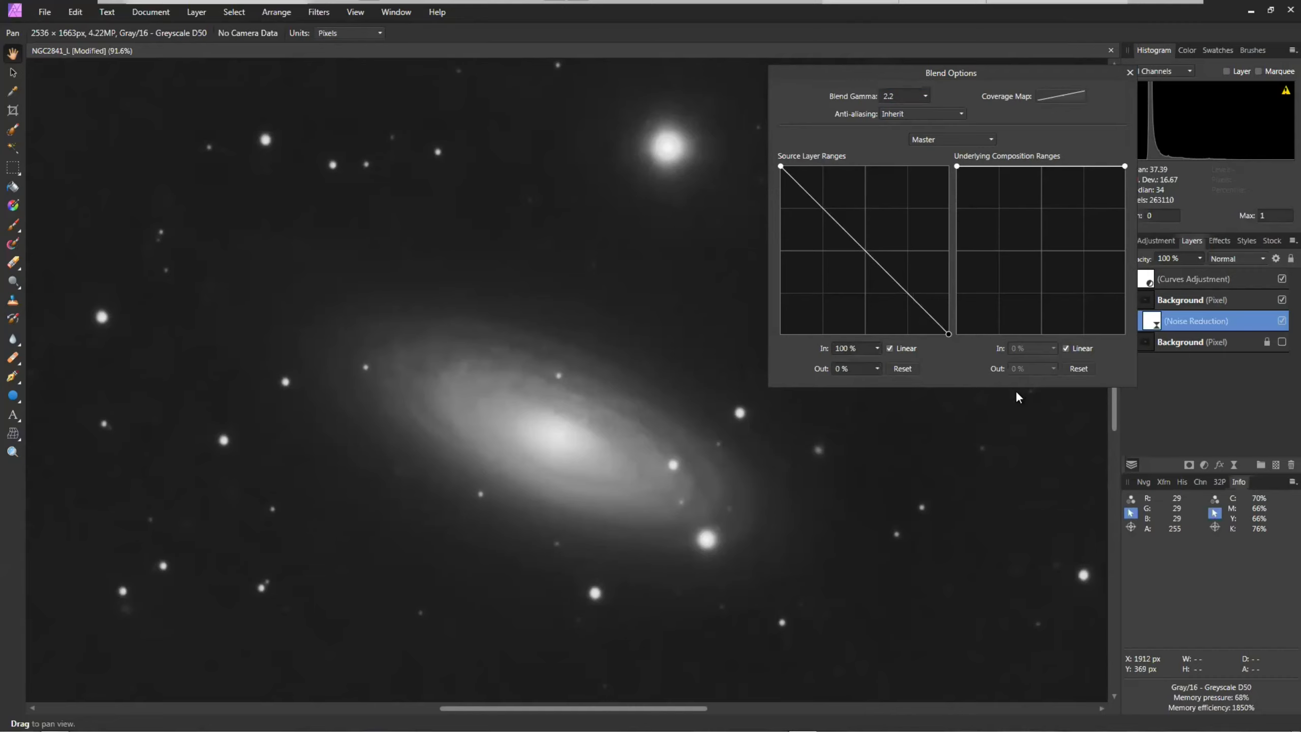
scroll(552, 450, "up", 2)
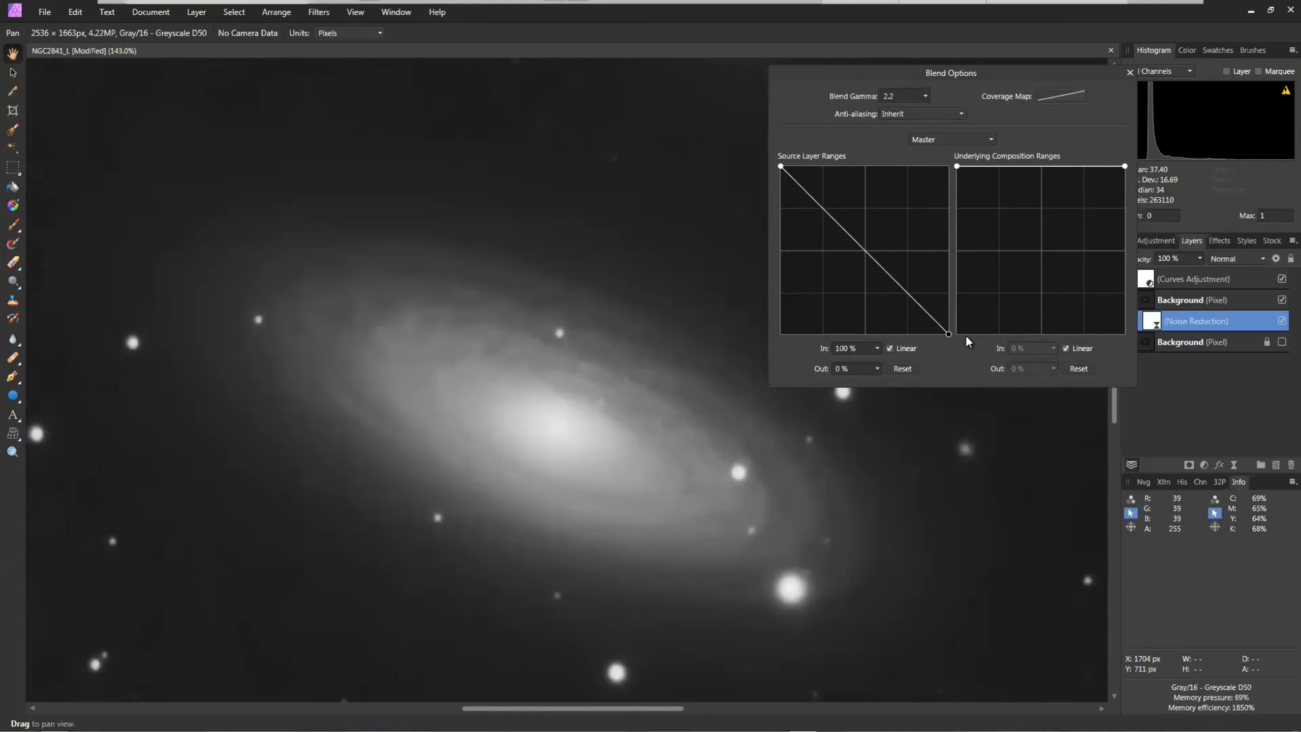
left_click_drag(949, 334, 992, 163)
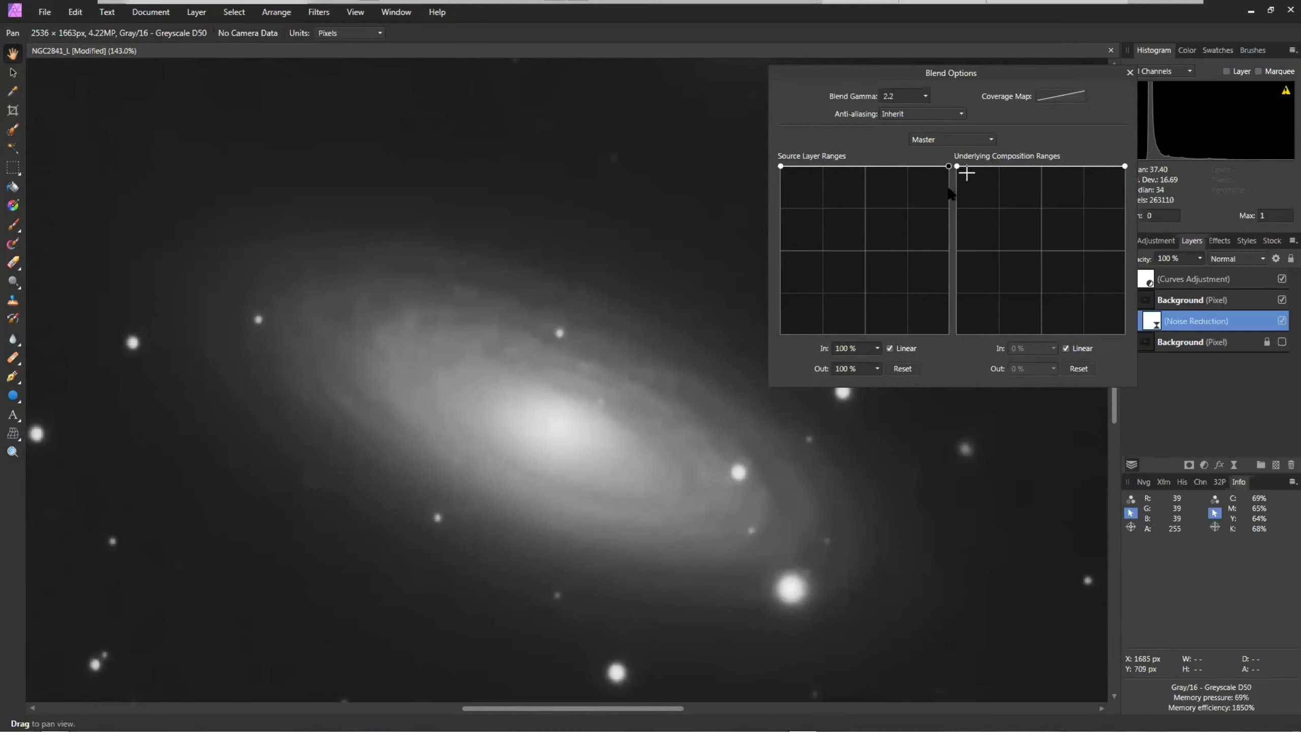
left_click_drag(948, 166, 949, 362)
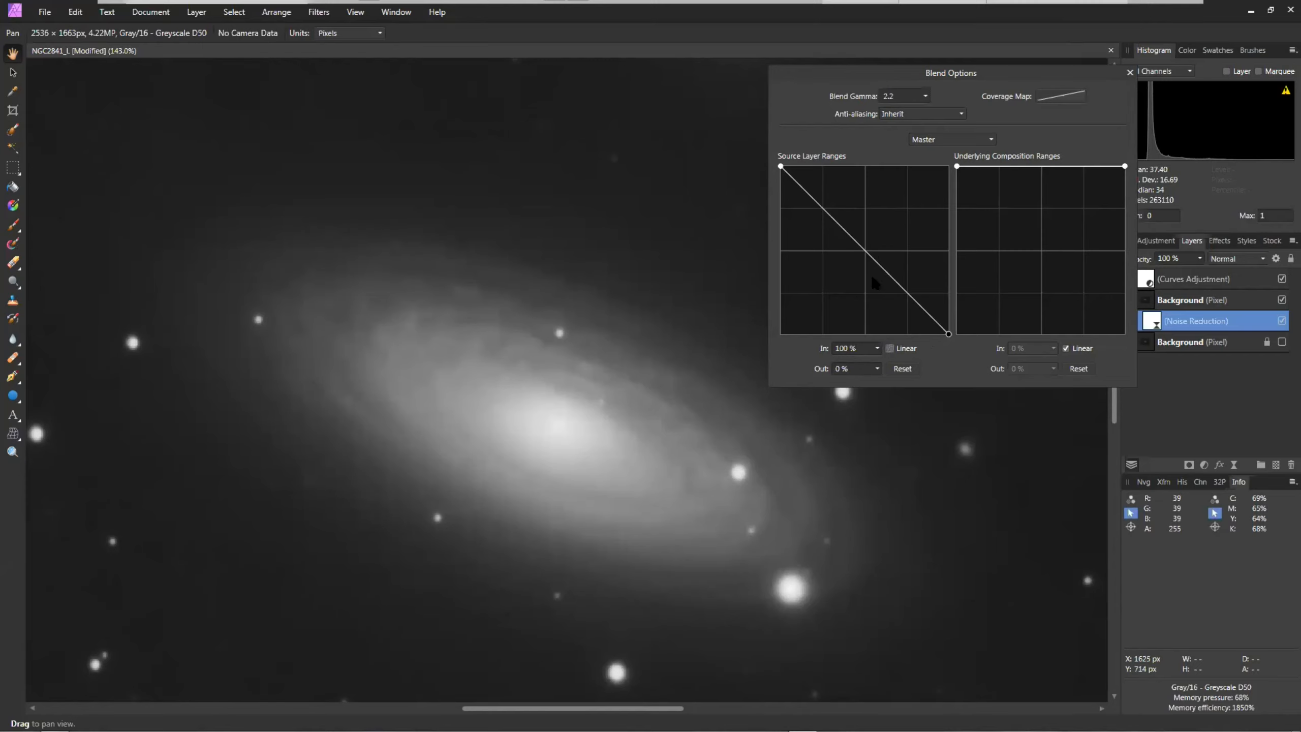
Bend the Noise Reduction's source layer range downward with a node at 19.4% input and 54.3% output.
left_click_drag(877, 262, 848, 287)
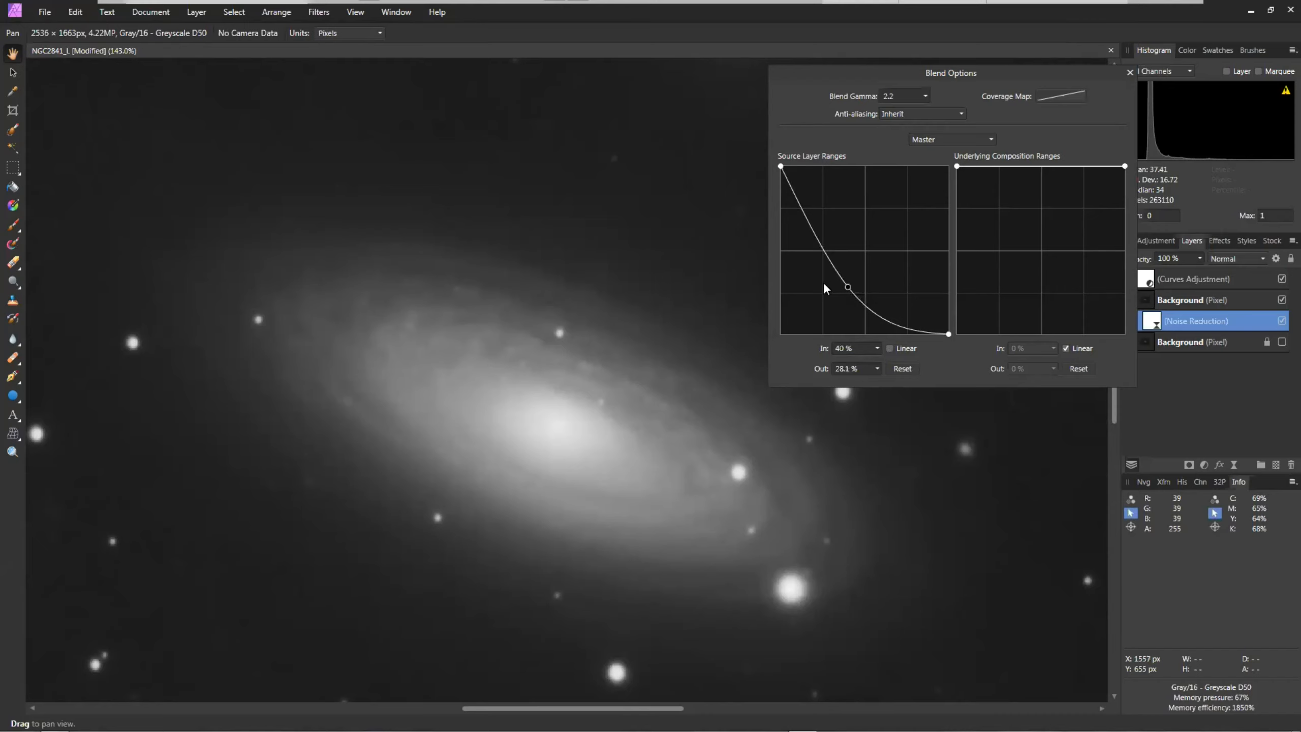
left_click_drag(827, 77, 917, 57)
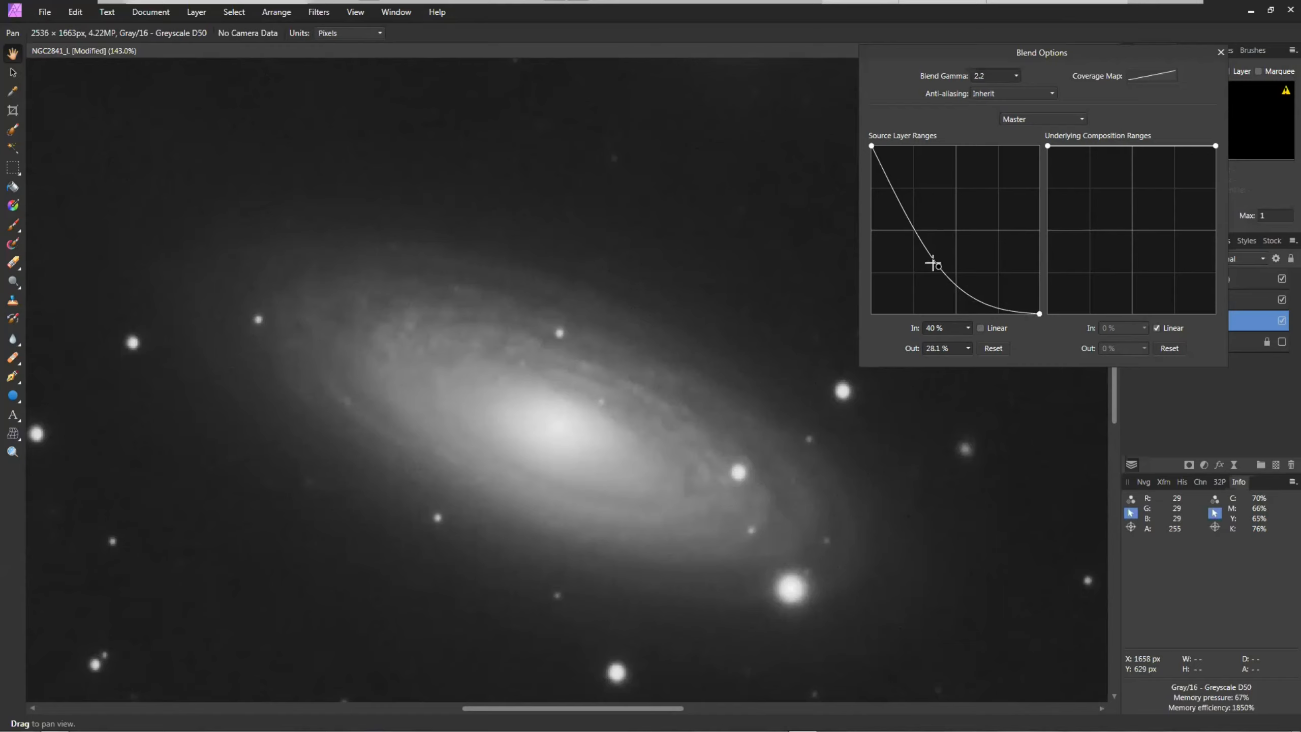
left_click_drag(939, 268, 883, 281)
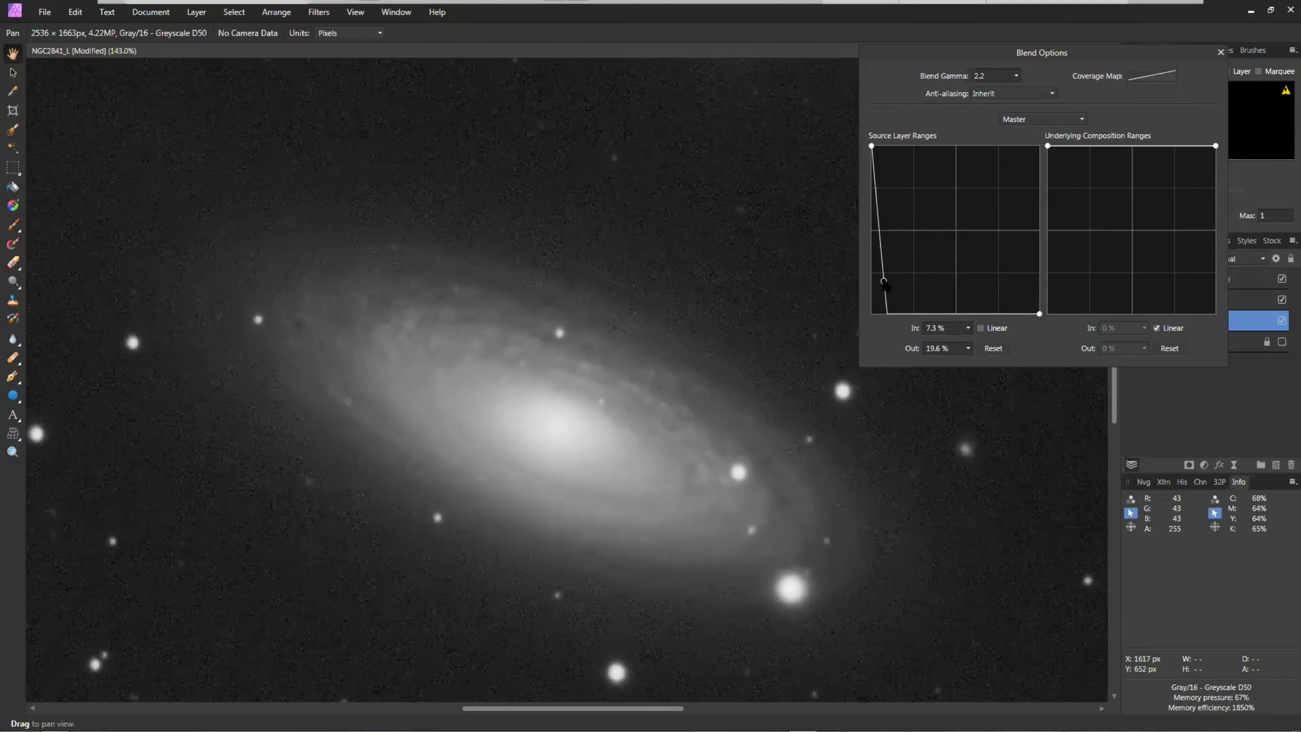
left_click_drag(896, 277, 909, 219)
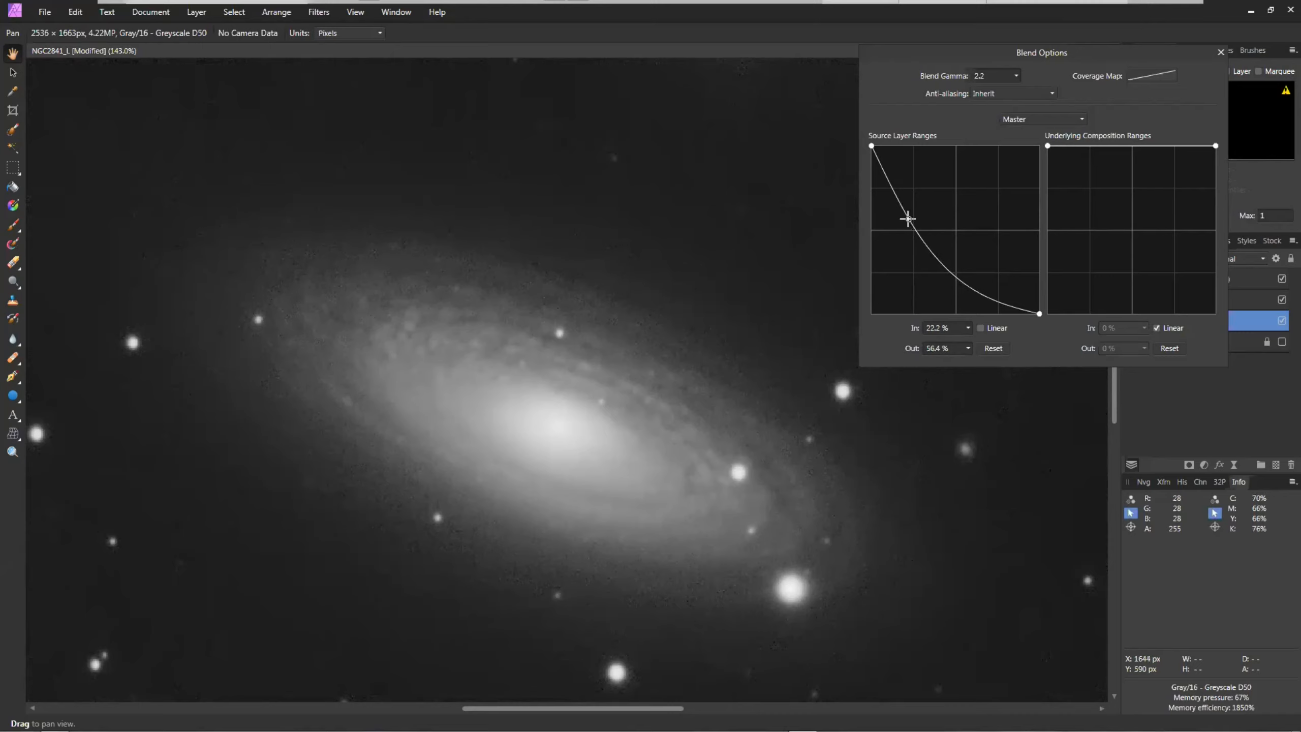
left_click_drag(905, 223, 900, 226)
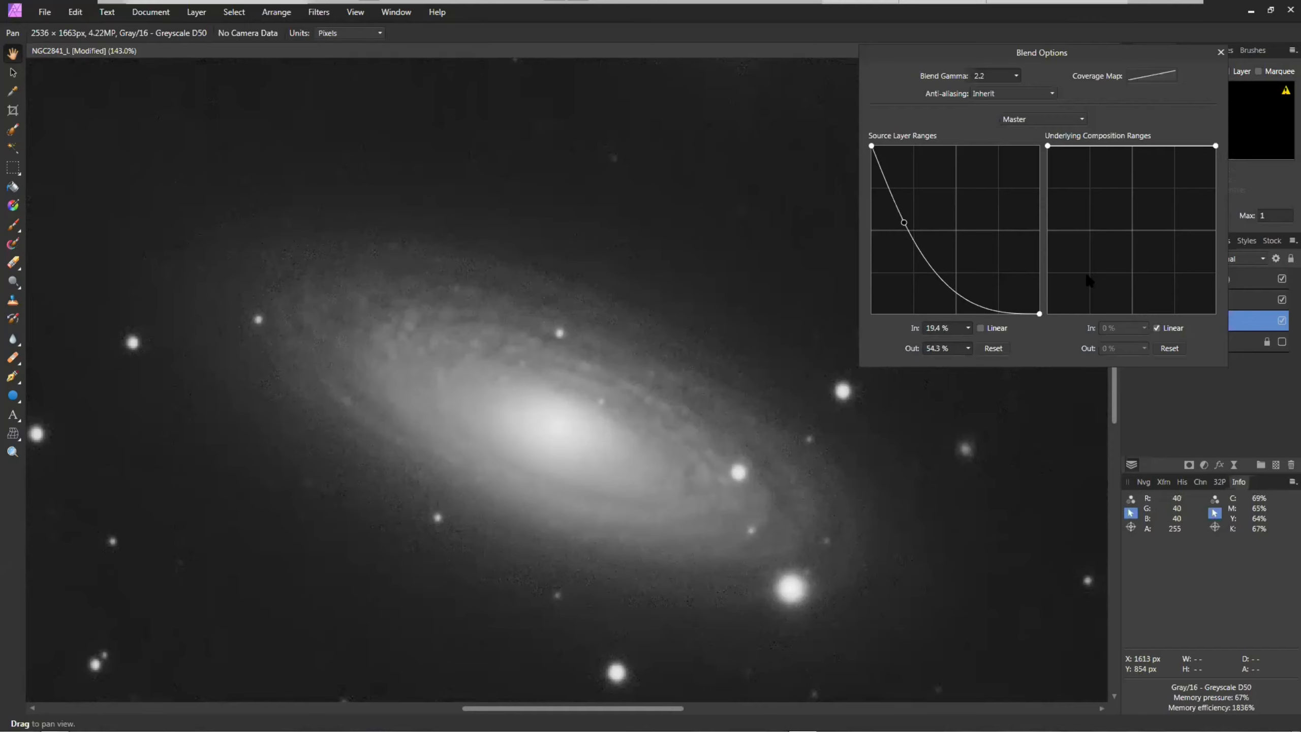
Add a second source range node at about 45% input and 22% output, refine the first to 15.4% and 53.1%, and compare the filter off.
left_click_drag(1033, 52, 943, 48)
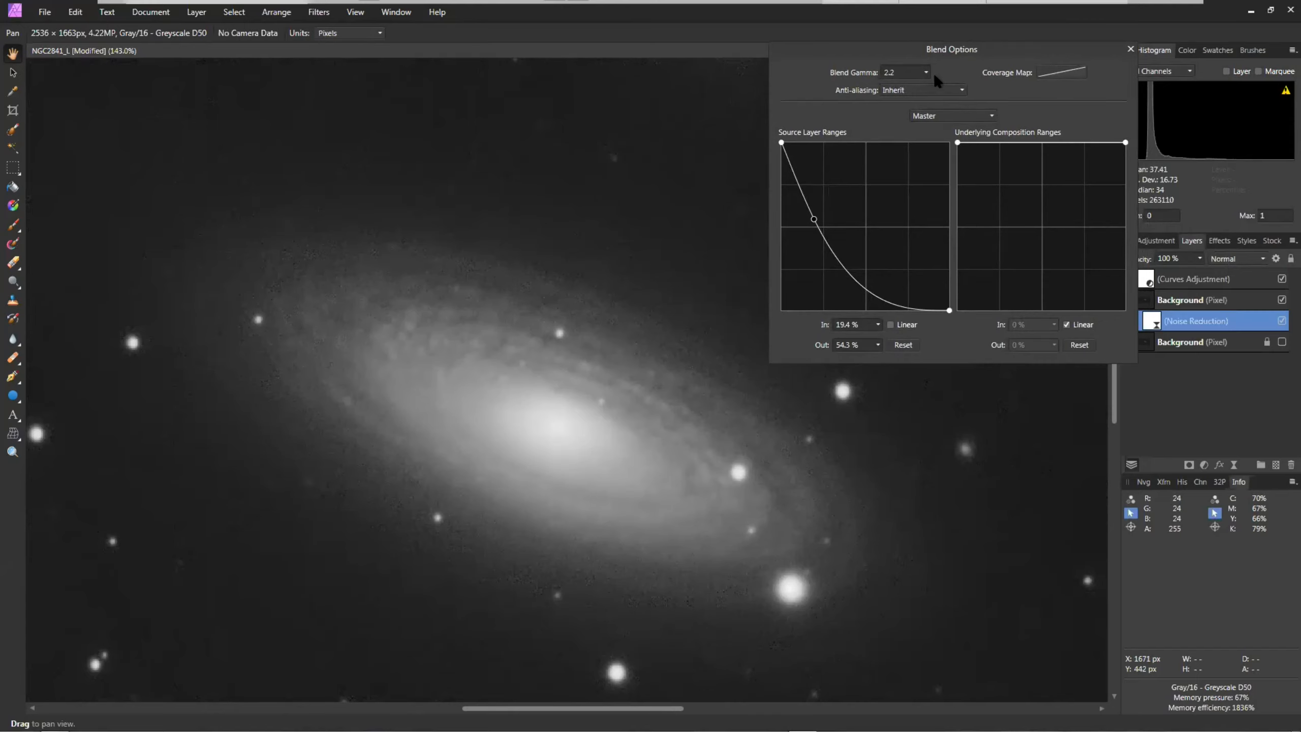
left_click_drag(865, 282, 903, 153)
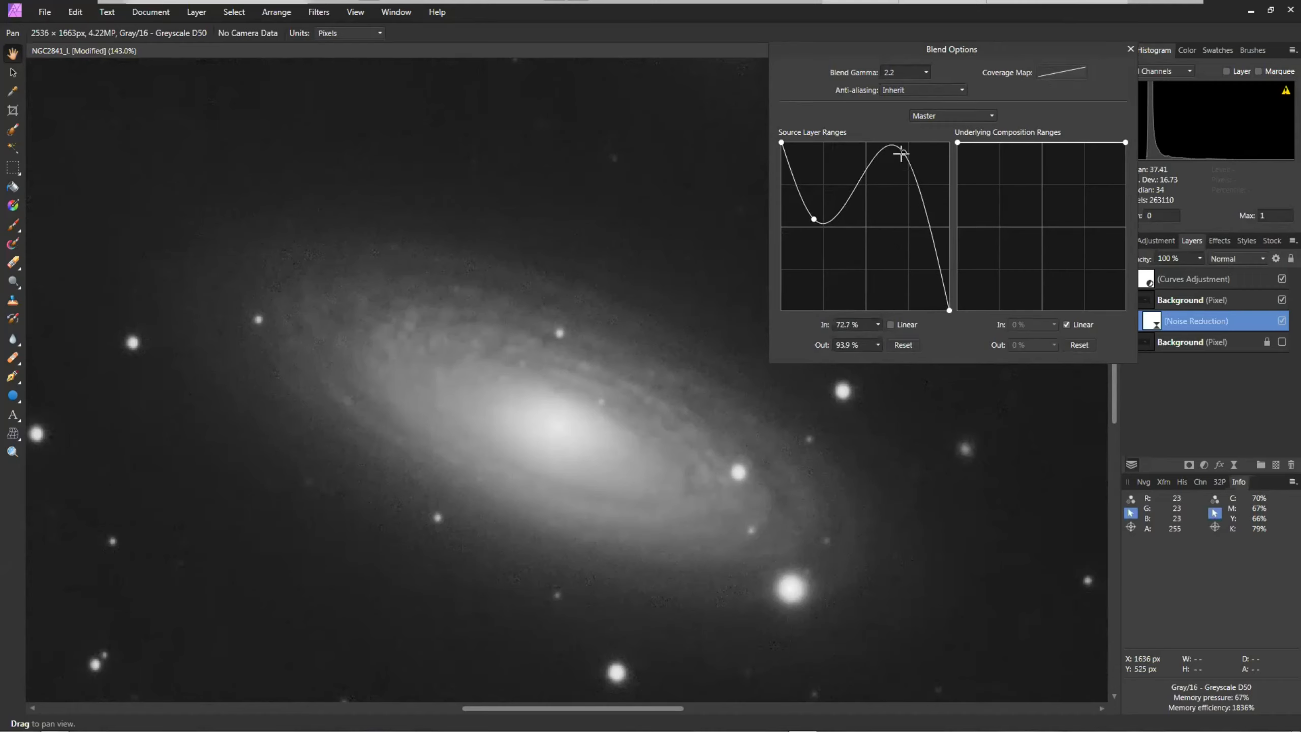
left_click_drag(904, 153, 857, 272)
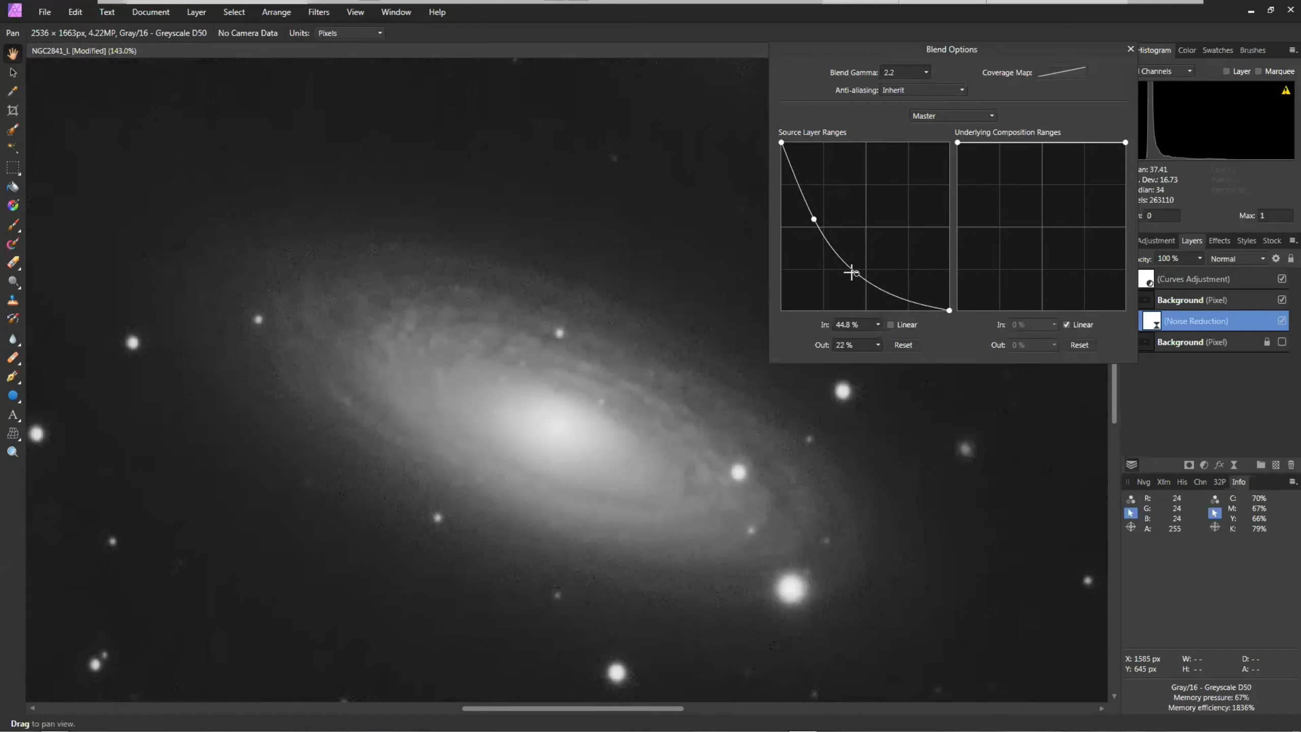
left_click(814, 220)
left_click_drag(812, 223, 807, 220)
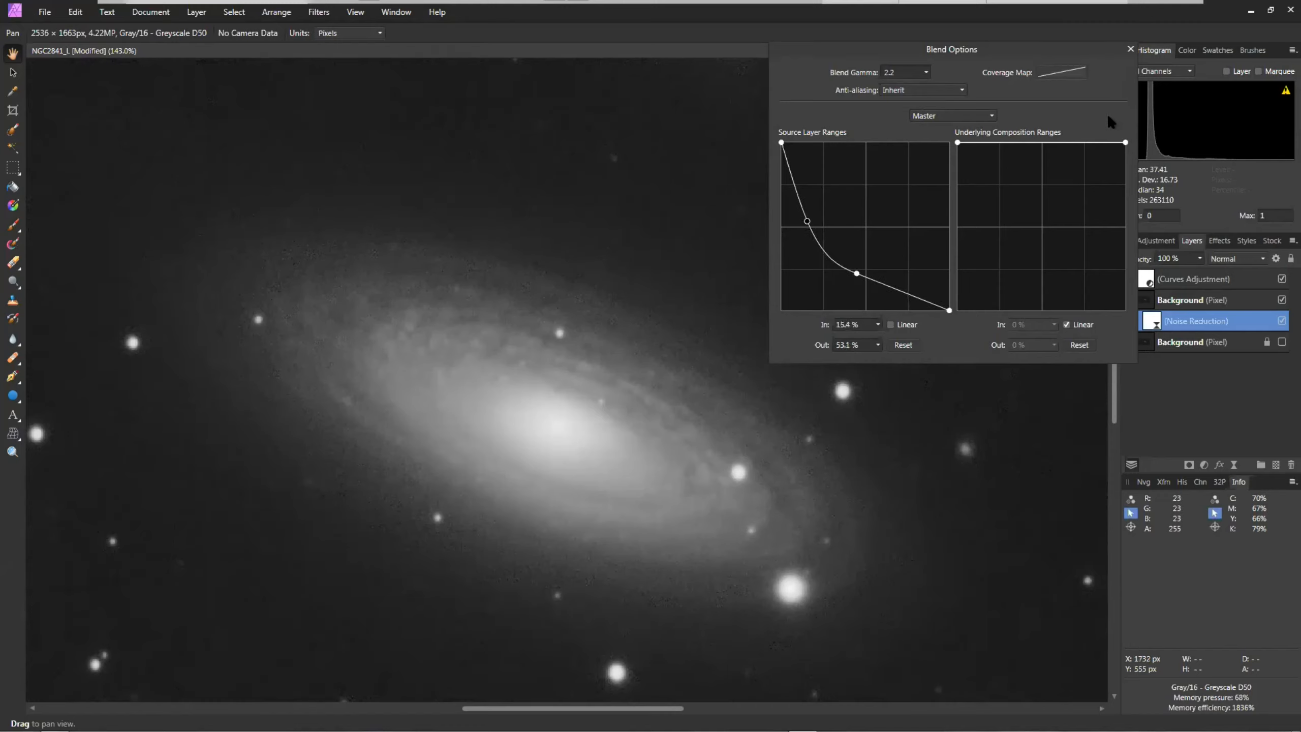
left_click(1130, 49)
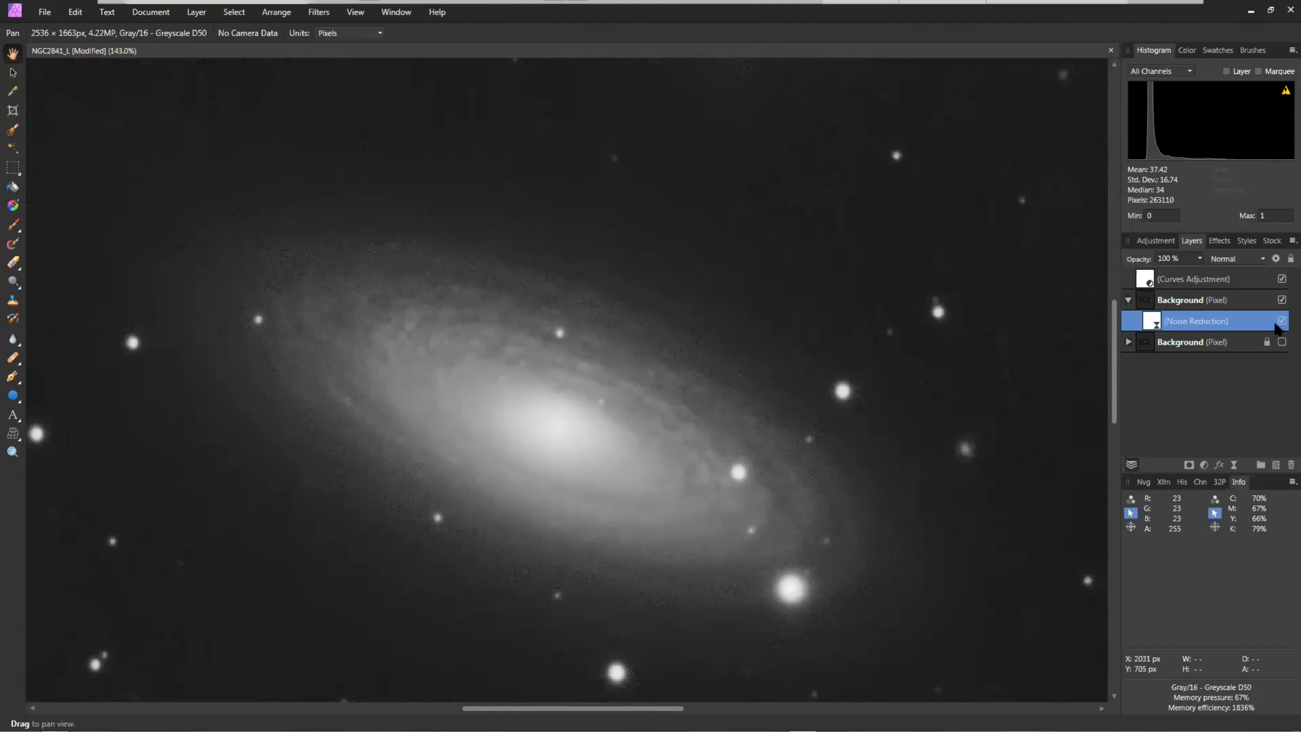
left_click(1282, 320)
Try sloping the duplicated Background layer's source blend range down to 0% output at 100% input.
left_click(1227, 300)
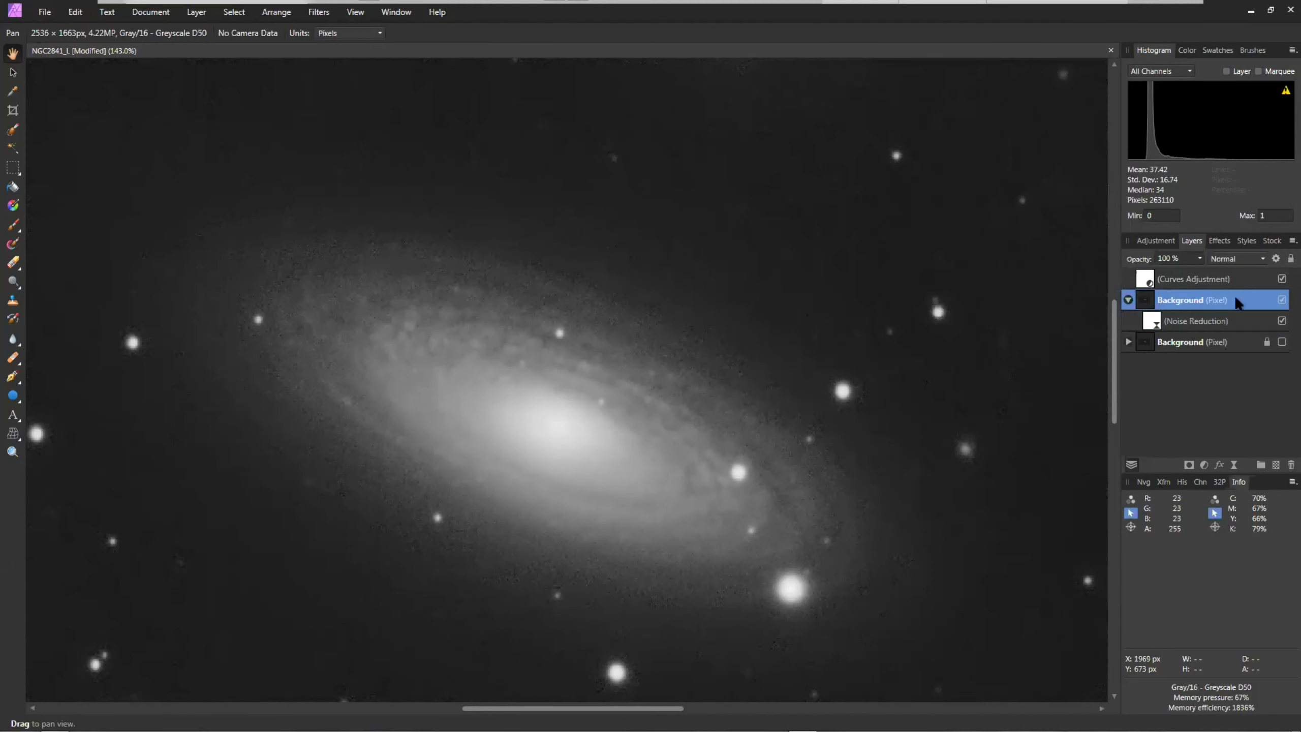
left_click(1275, 258)
left_click_drag(642, 293, 667, 485)
left_click_drag(659, 203, 908, 77)
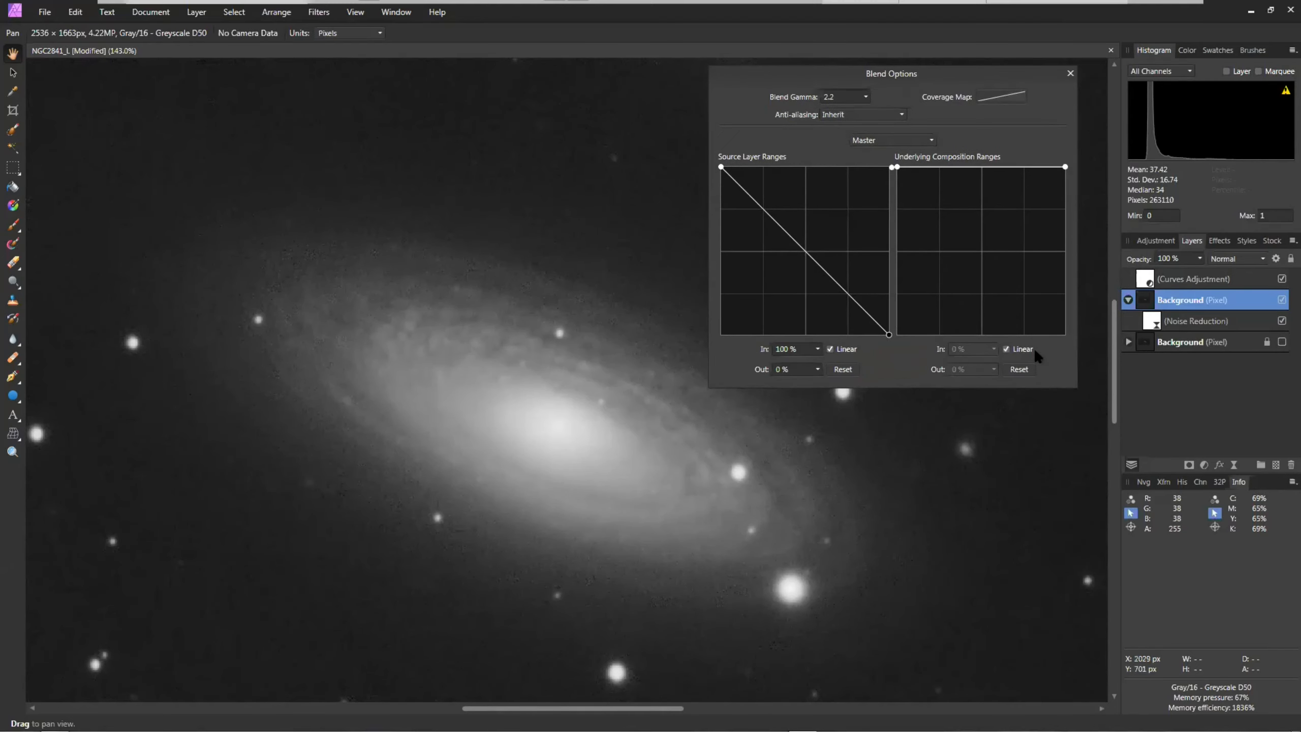
left_click_drag(890, 335, 821, 196)
left_click(1070, 73)
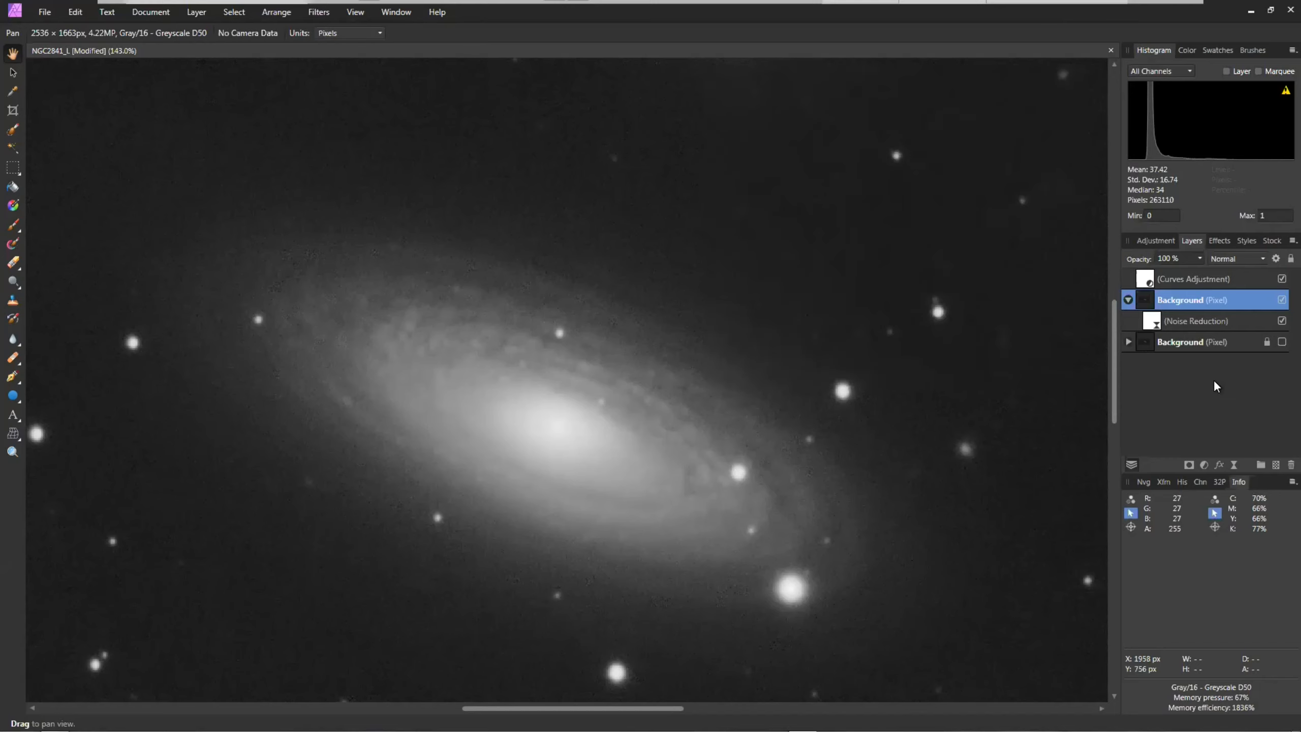
Add a live Clarity filter and place it as a separate layer between the Curves adjustment and the duplicated Background.
left_click(1234, 465)
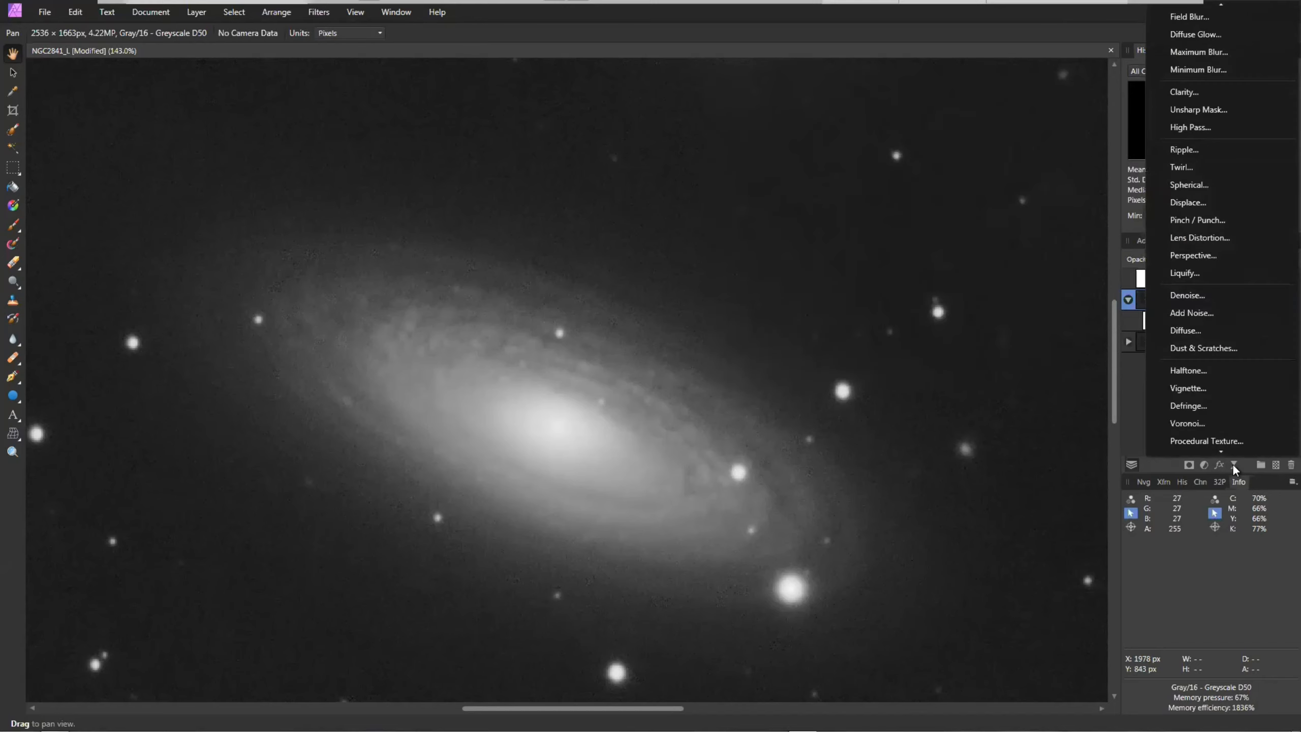
left_click(1188, 94)
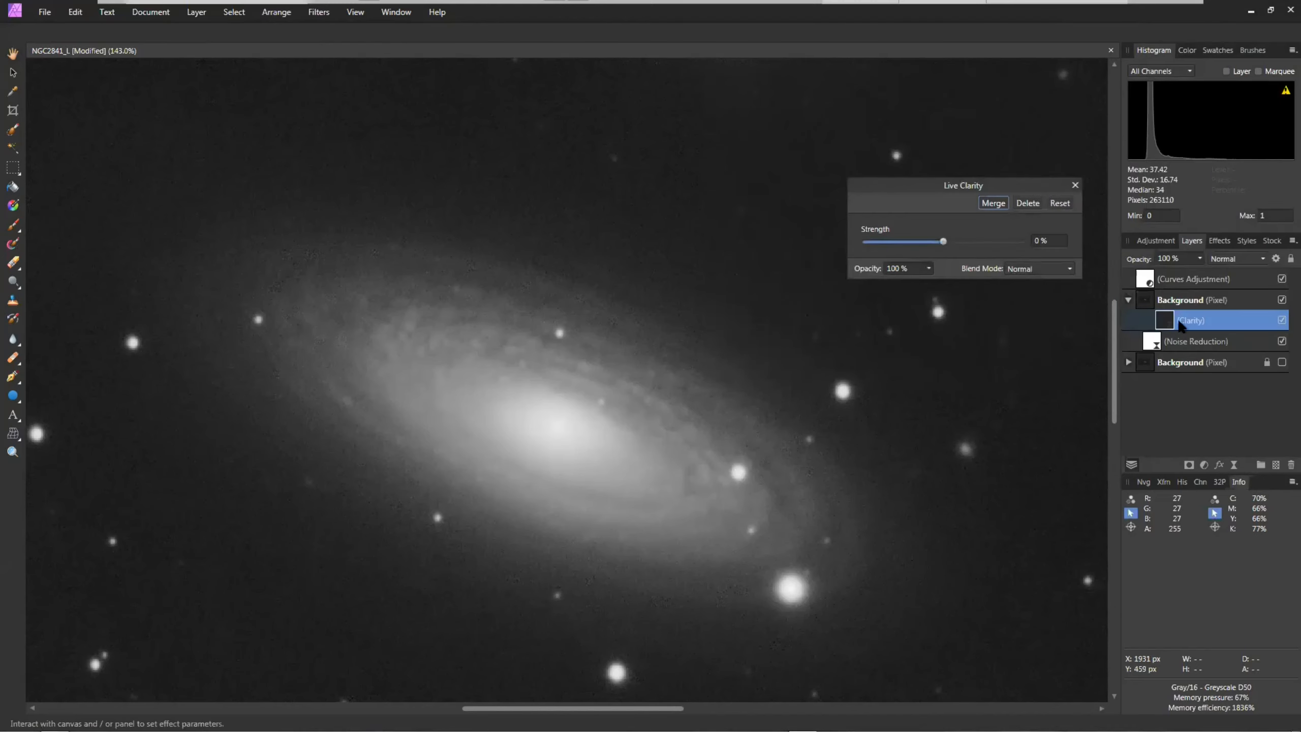
left_click_drag(1170, 313, 1191, 286)
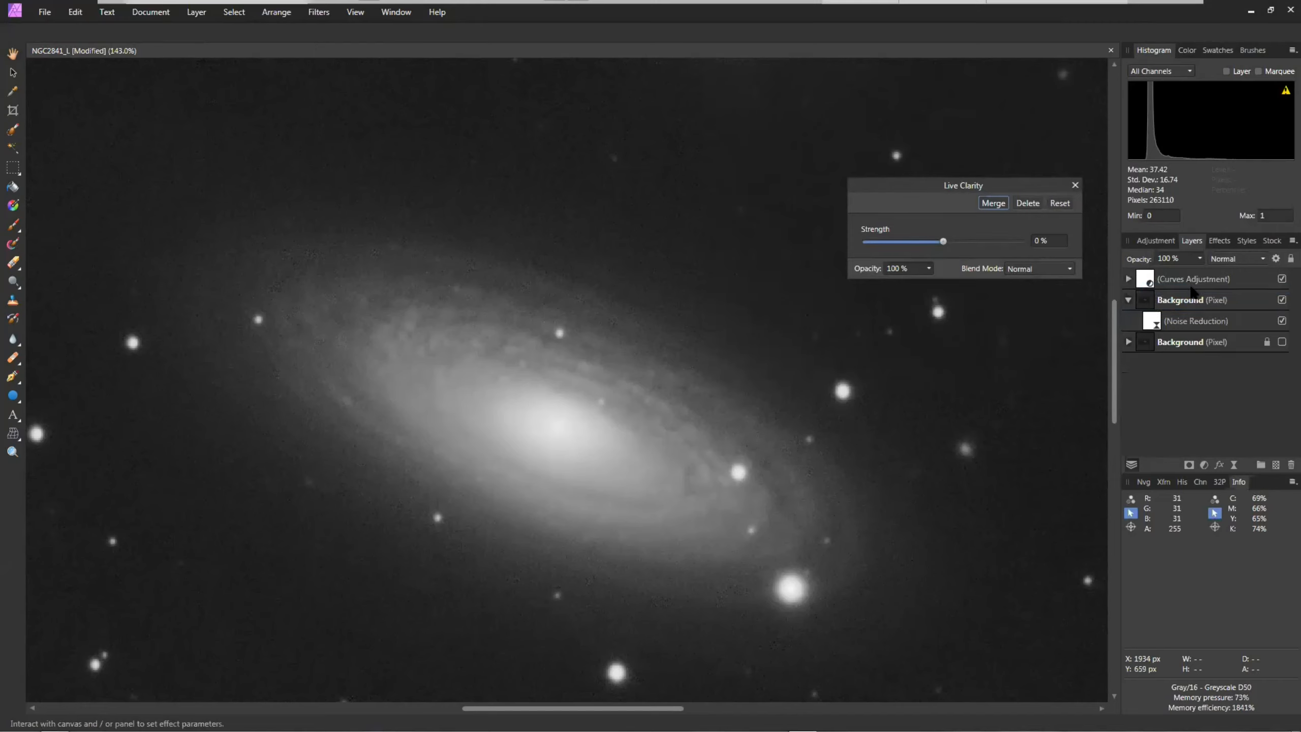
left_click(1129, 280)
left_click(1130, 280)
left_click(1129, 280)
left_click_drag(1153, 303, 1148, 306)
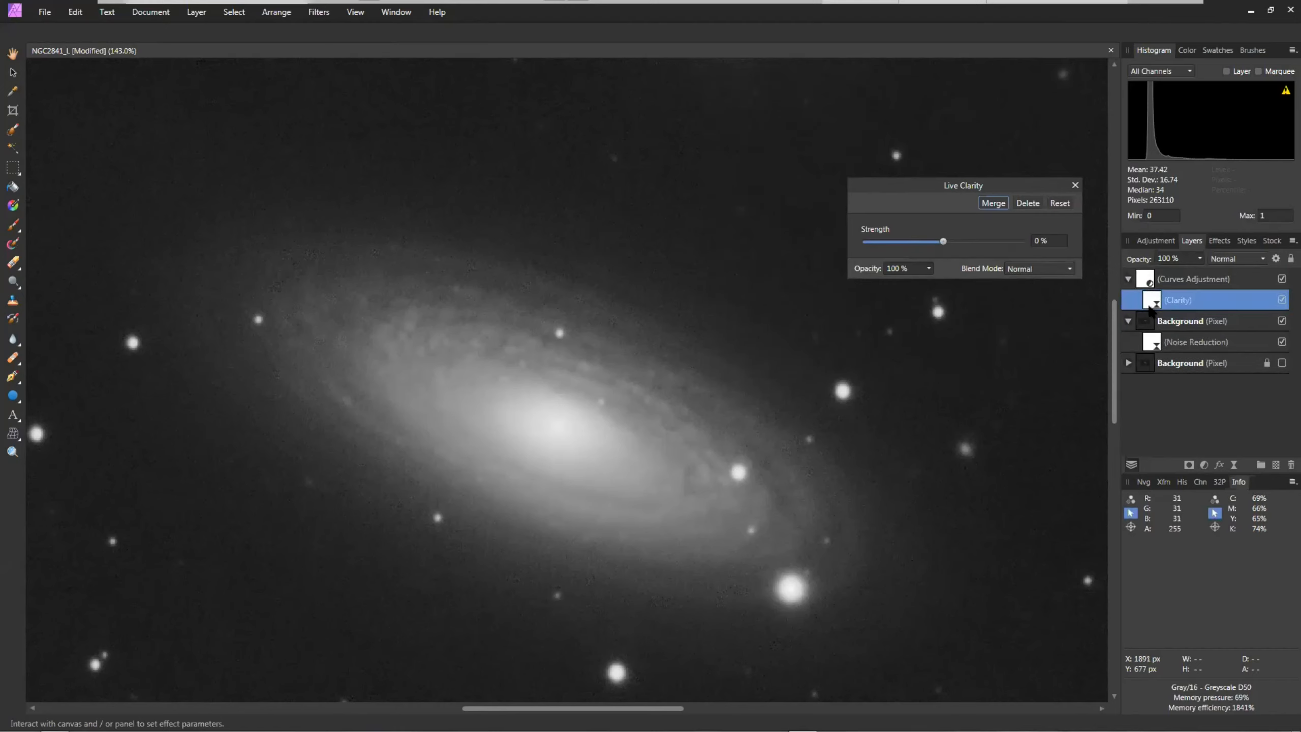
left_click_drag(1159, 304, 1159, 320)
Set the live Clarity filter's strength to 85%.
left_click_drag(946, 241, 972, 241)
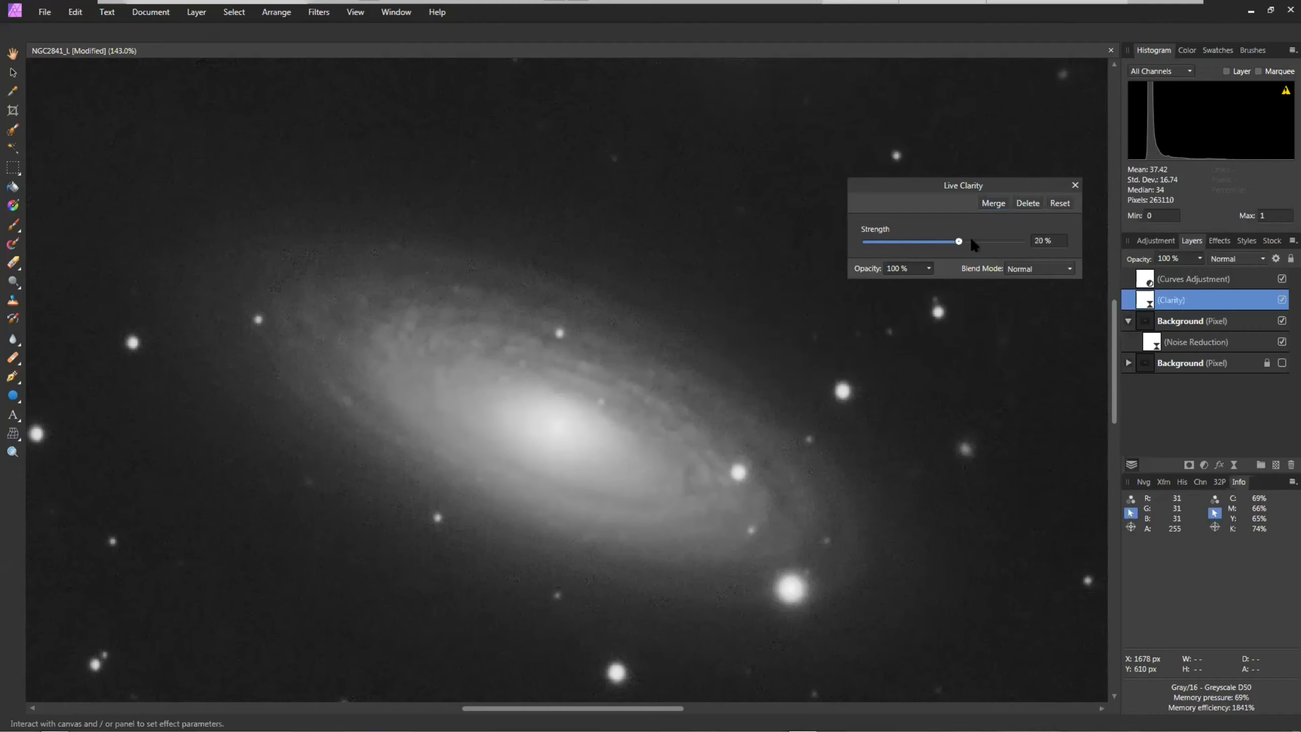
left_click(1011, 241)
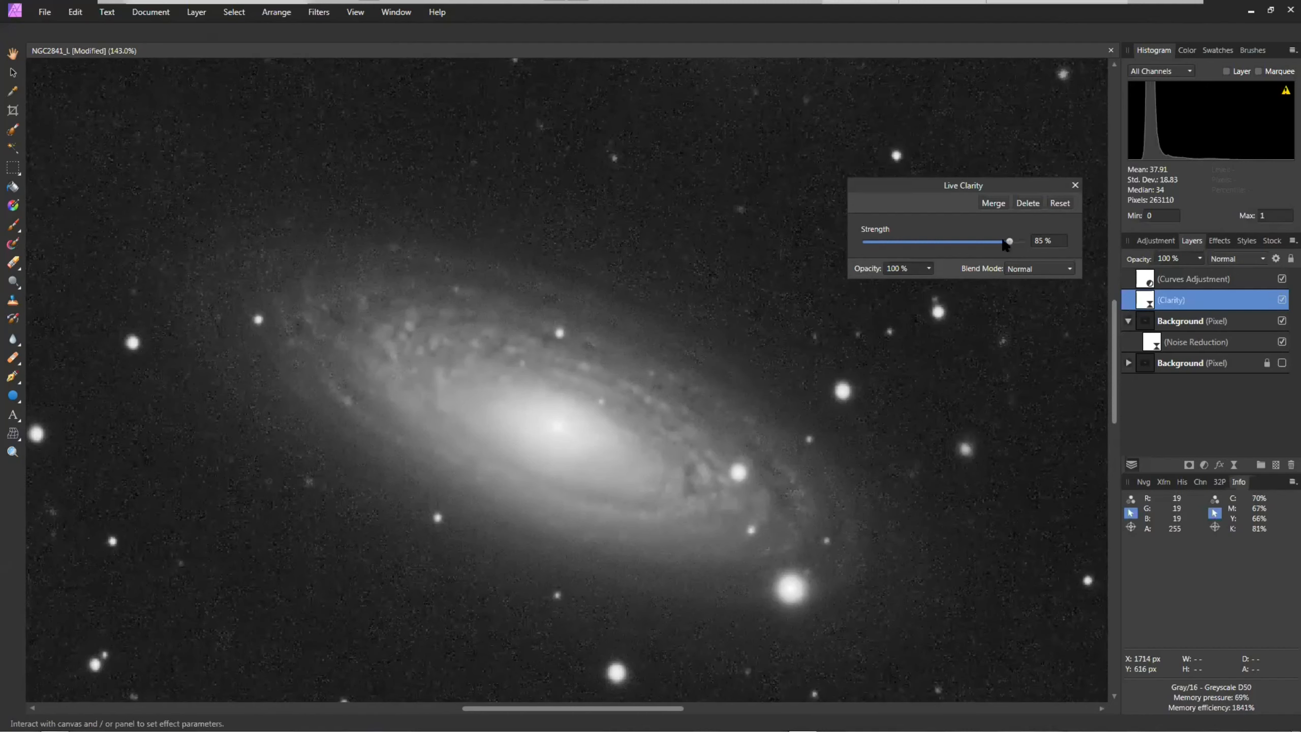
left_click(1075, 185)
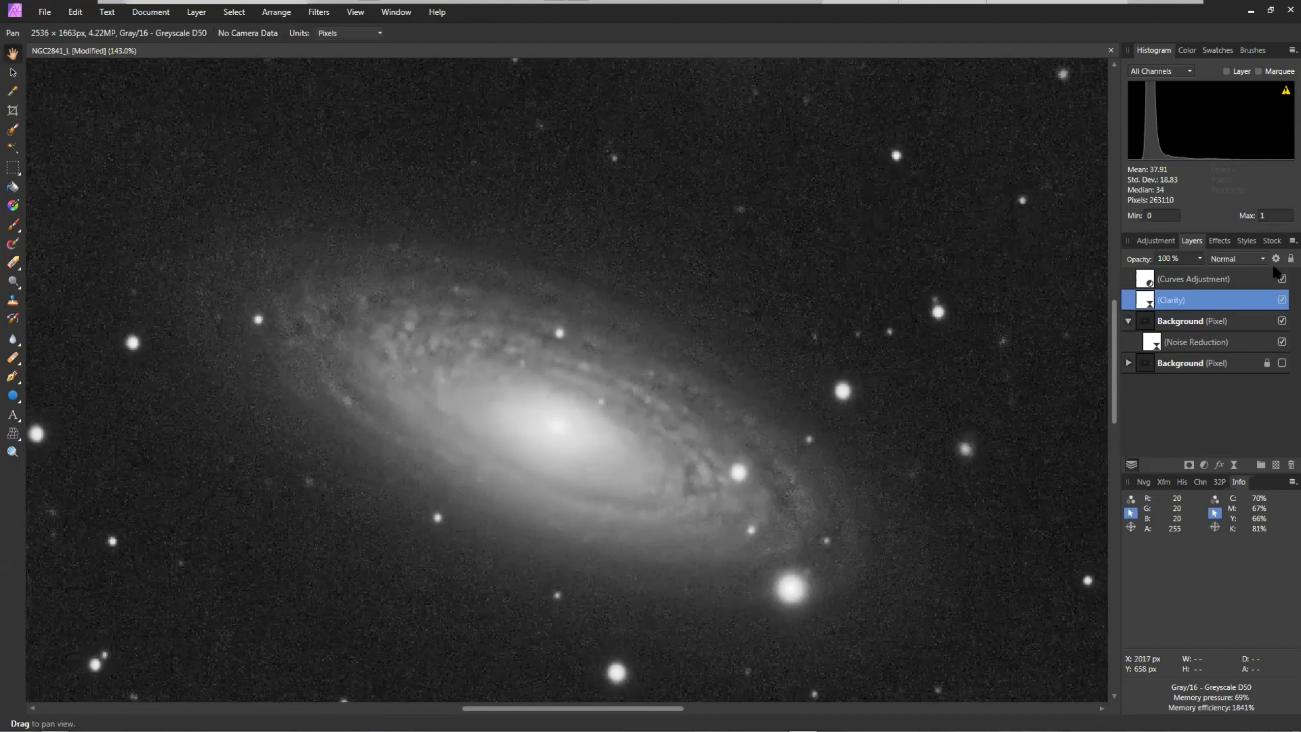
In the Clarity filter's blend options, lower the source range to 0% output at 0% input and add a node at 36.8% input, 15.6% output.
left_click(1276, 259)
left_click_drag(676, 214, 1022, 82)
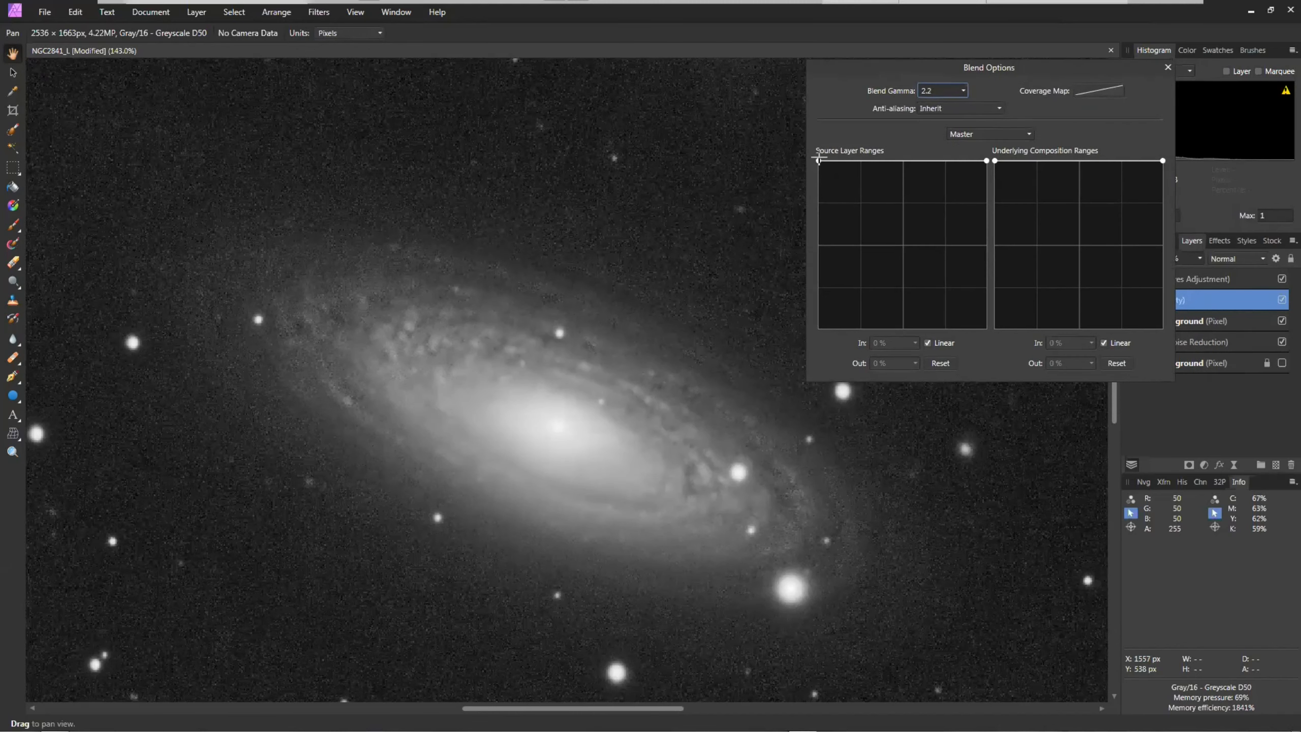
left_click_drag(818, 161, 818, 163)
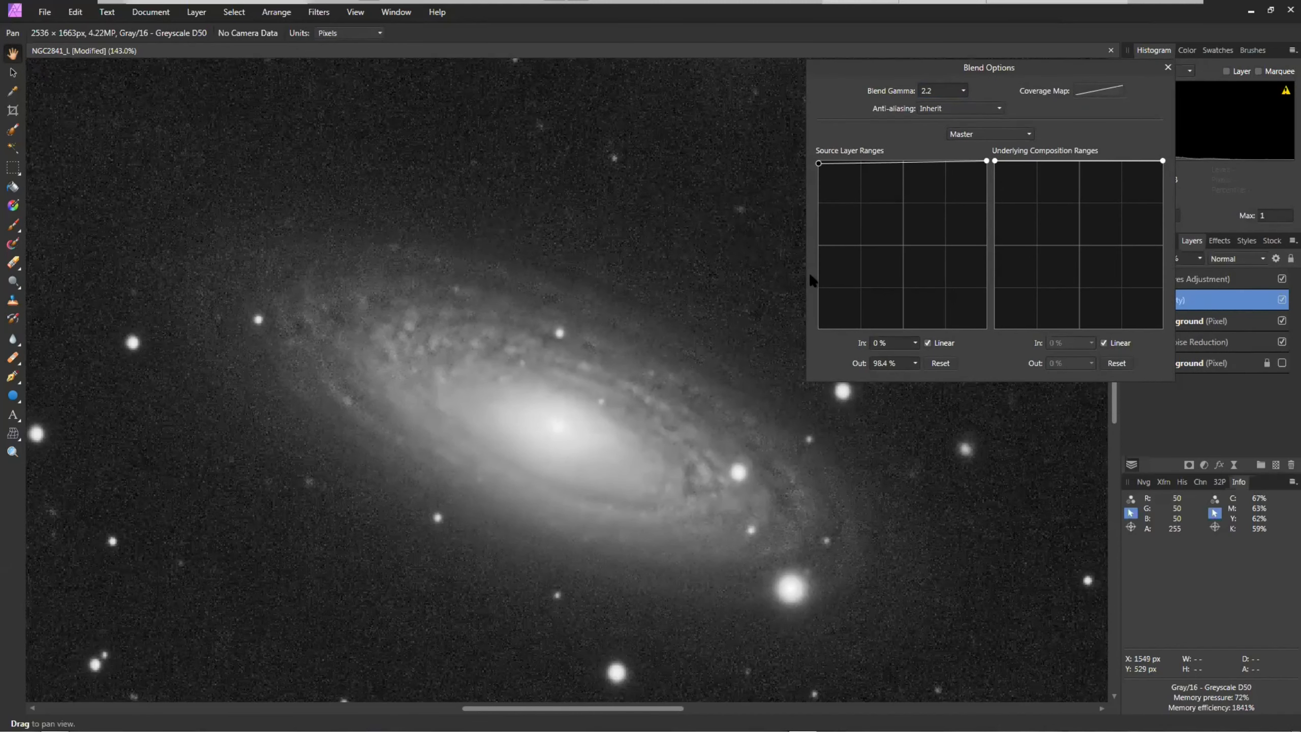
left_click_drag(813, 327, 814, 341)
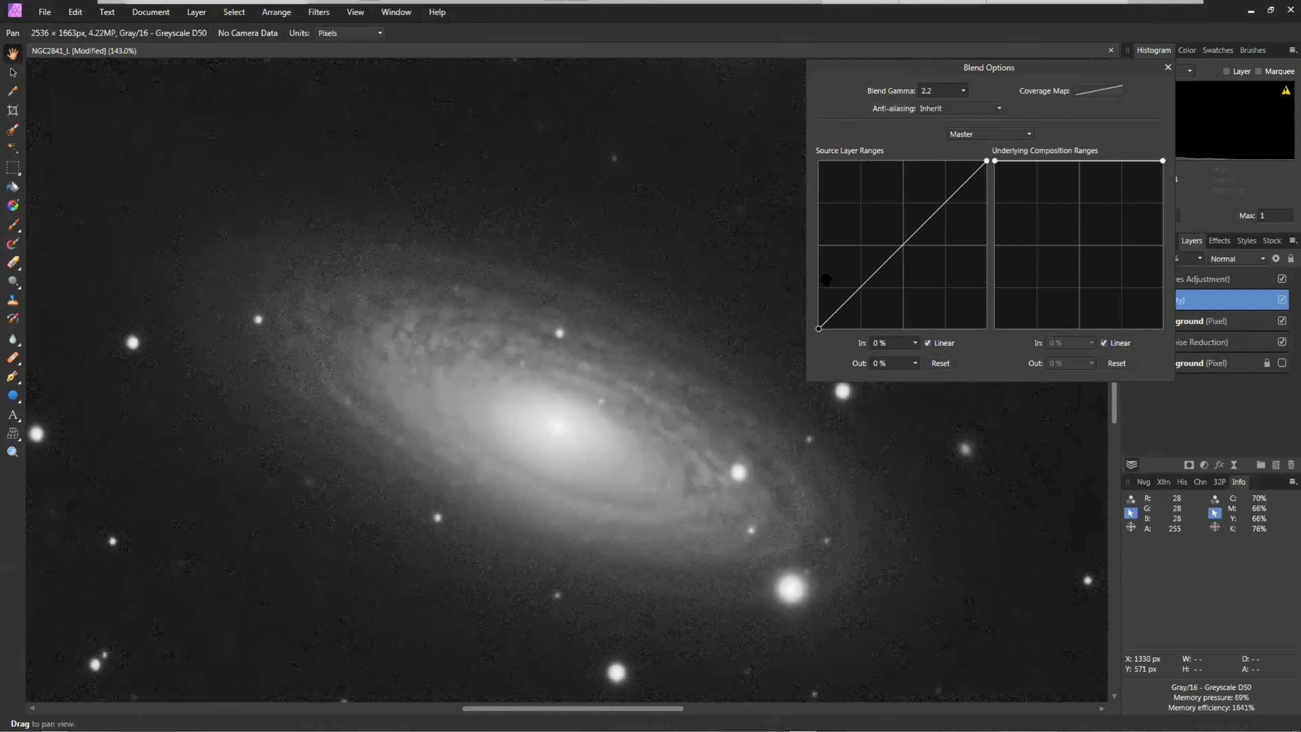
left_click_drag(851, 291, 882, 302)
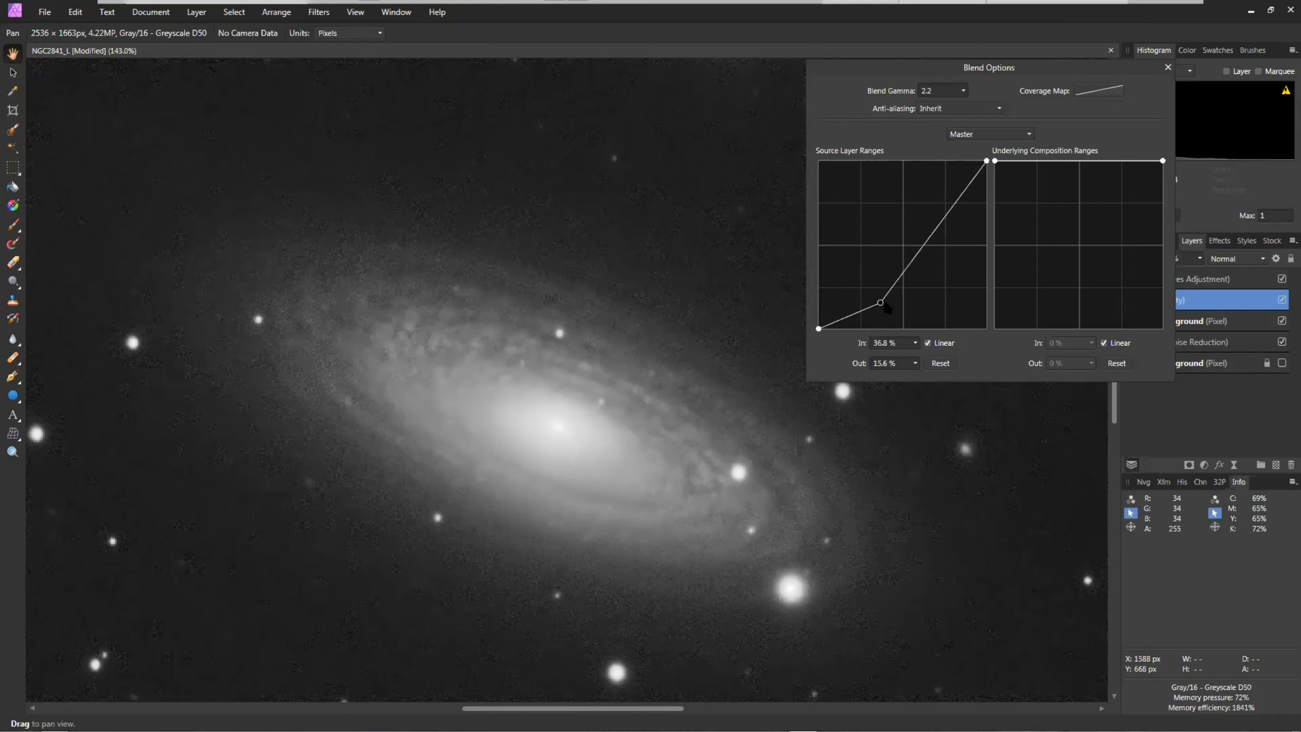
Make the Clarity layer's source range curve non-linear, move its node to In 45.3%, Out 15.2%, and compare layer visibility.
left_click(928, 343)
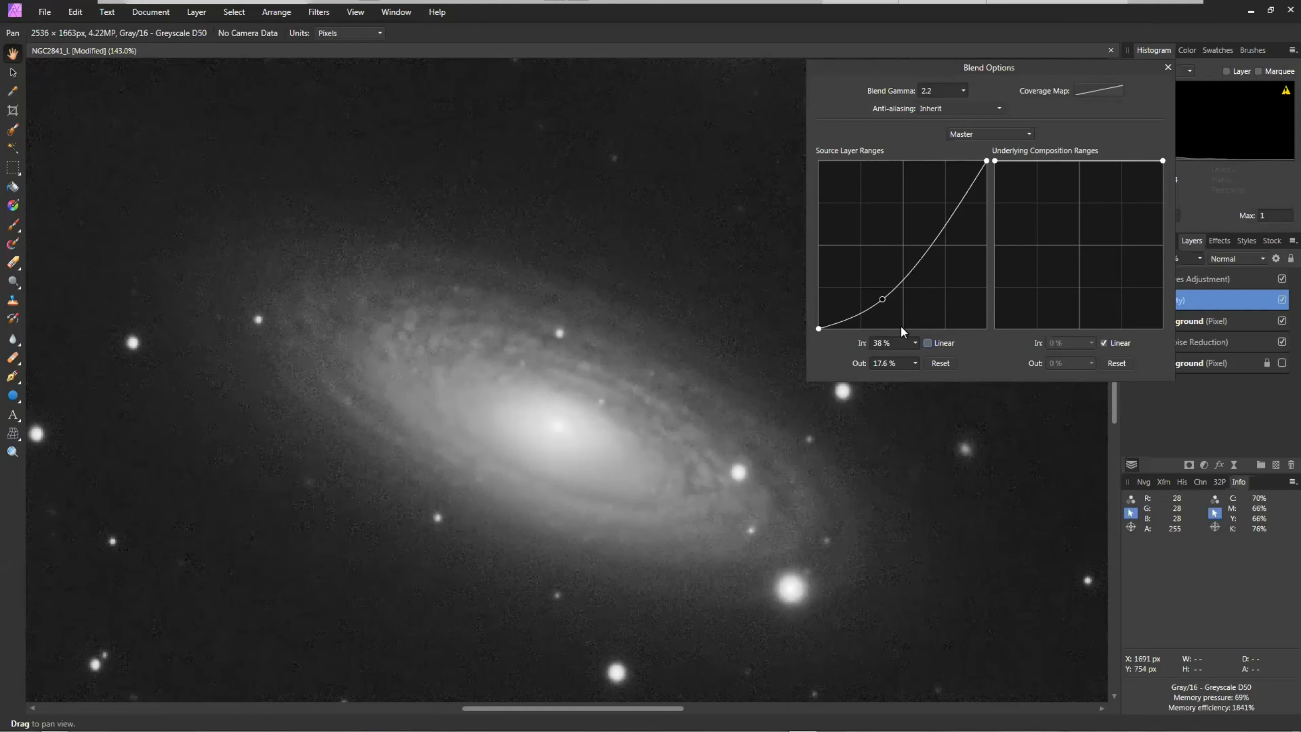
left_click_drag(883, 298, 894, 303)
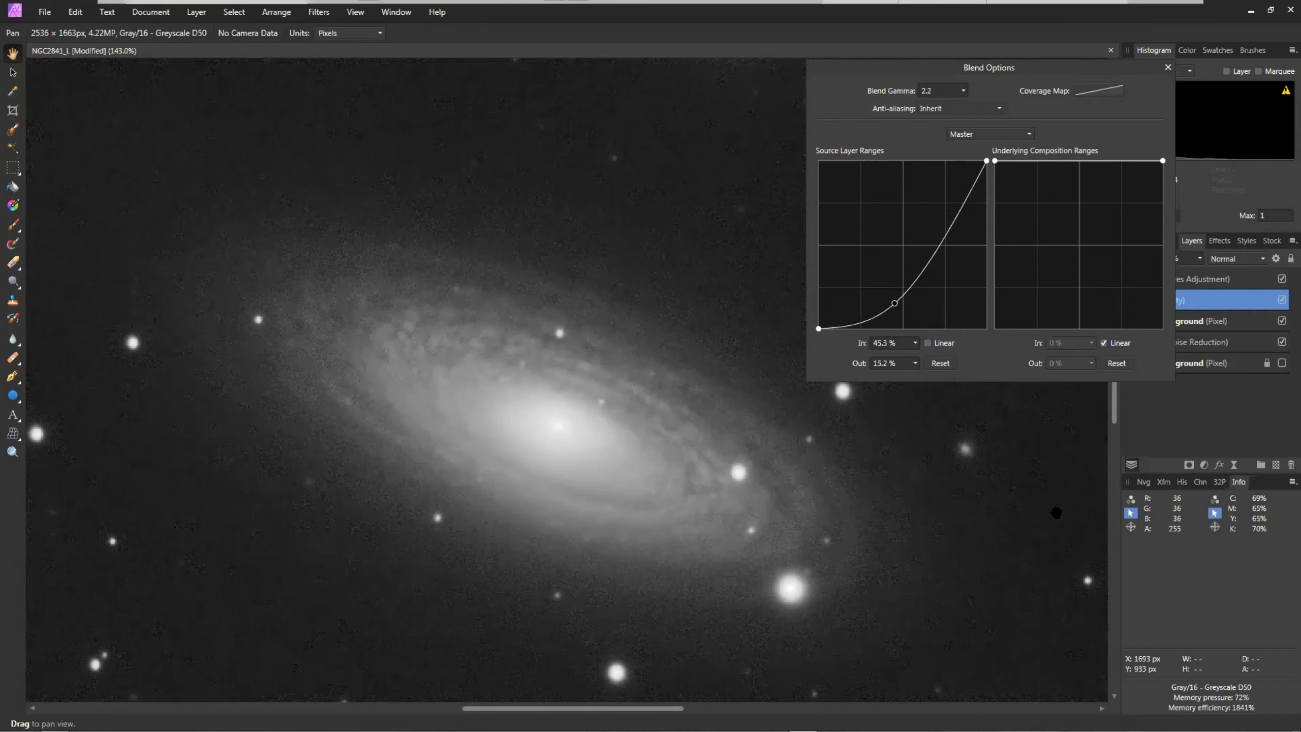
left_click(1278, 300)
left_click(1281, 280)
Move the source range node to In 26.7%, Out 42.6%, add a node at In 12.5%, Out 15.2%, and compare Clarity on and off.
left_click_drag(893, 302, 866, 266)
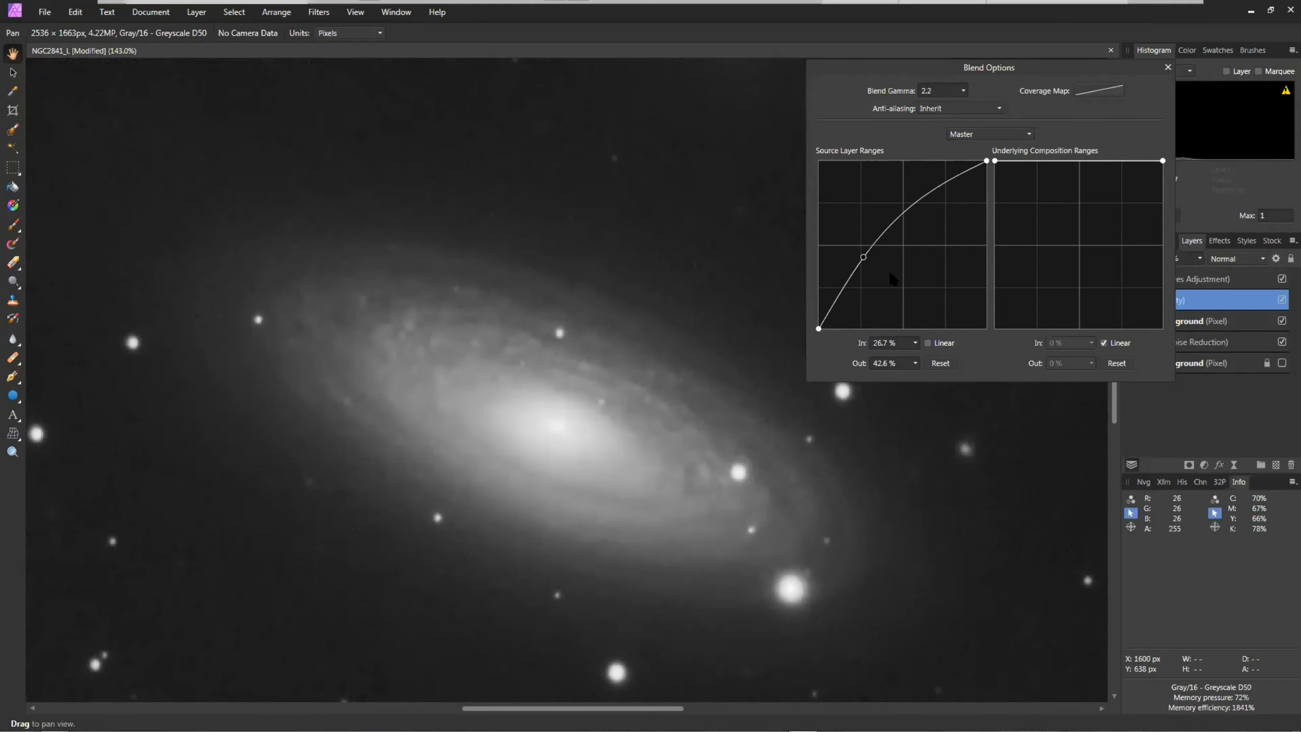
left_click(839, 303)
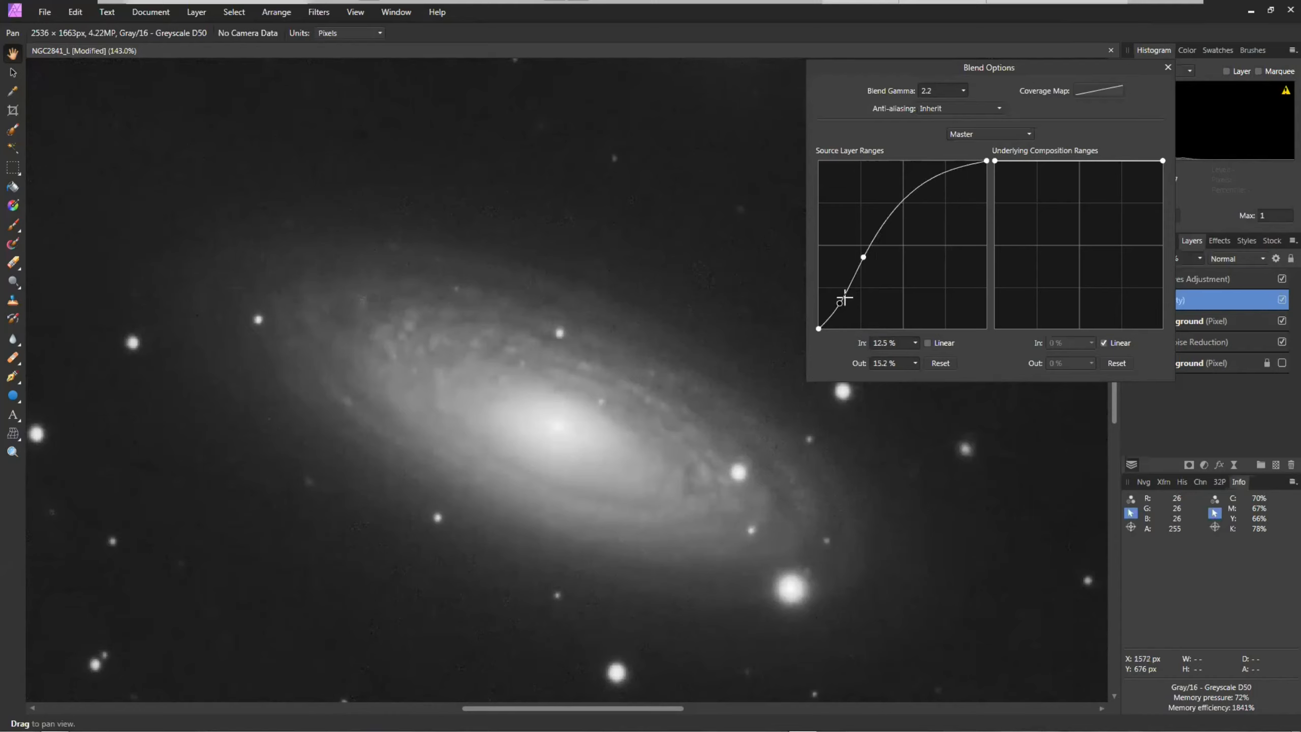
left_click(1281, 300)
left_click(1282, 300)
left_click(1280, 302)
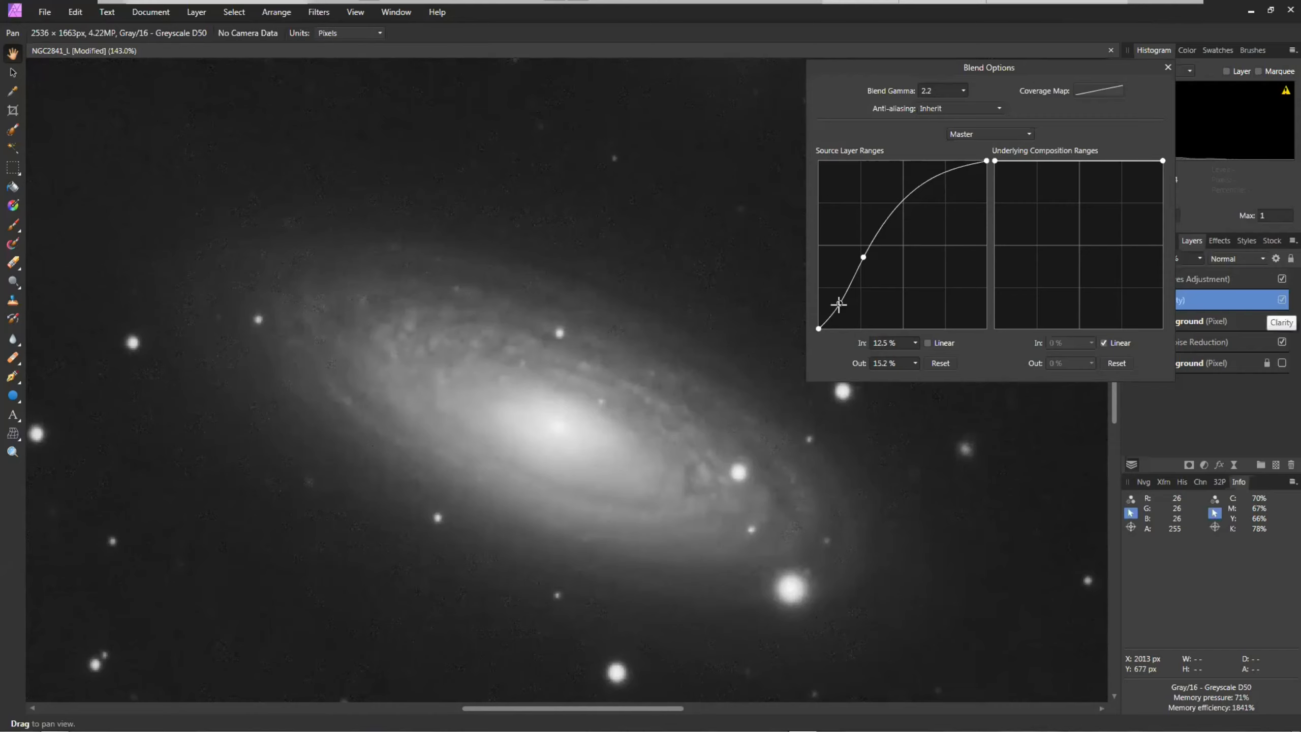
Move the lower source range node to In 18.2%, Out 4.6% and the middle one to In 34.3%, Out 40.2%, then close Blend Options.
mouse_move(840, 303)
left_mouse_down()
mouse_move(837, 323)
mouse_move(850, 324)
left_mouse_up()
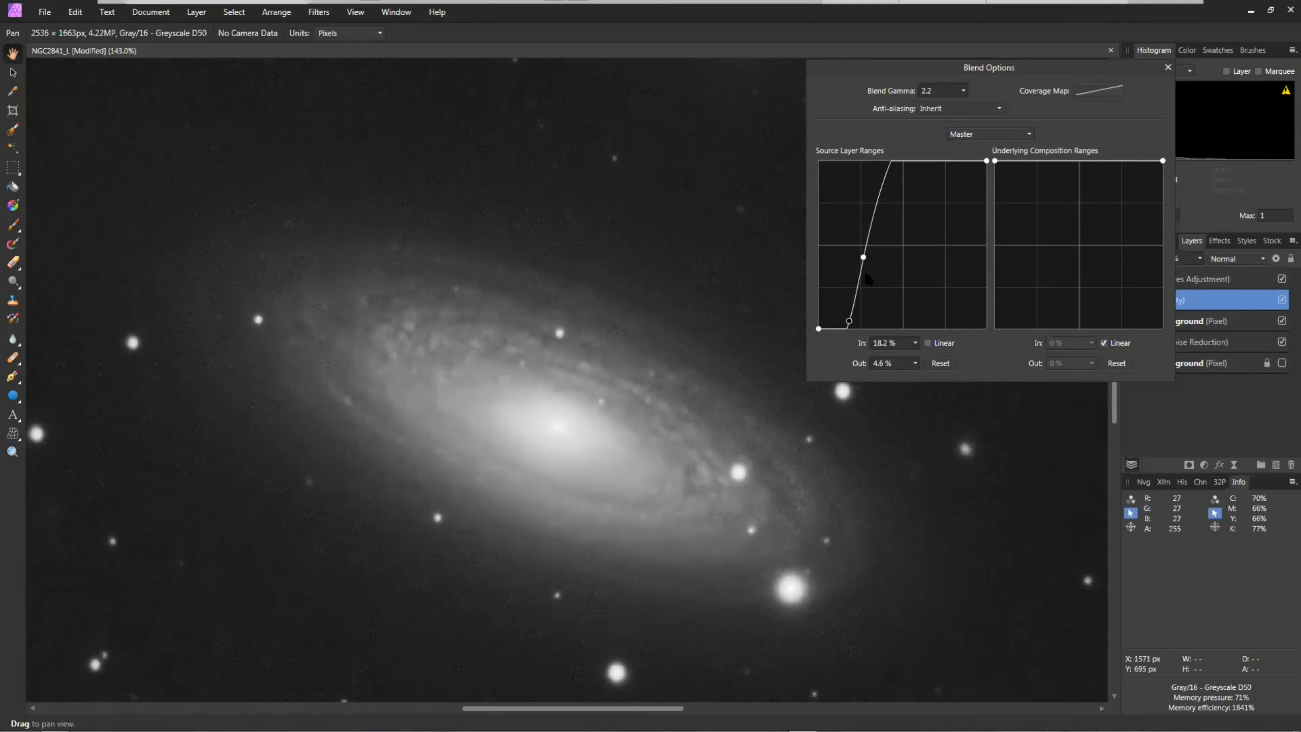
left_click_drag(875, 261, 876, 262)
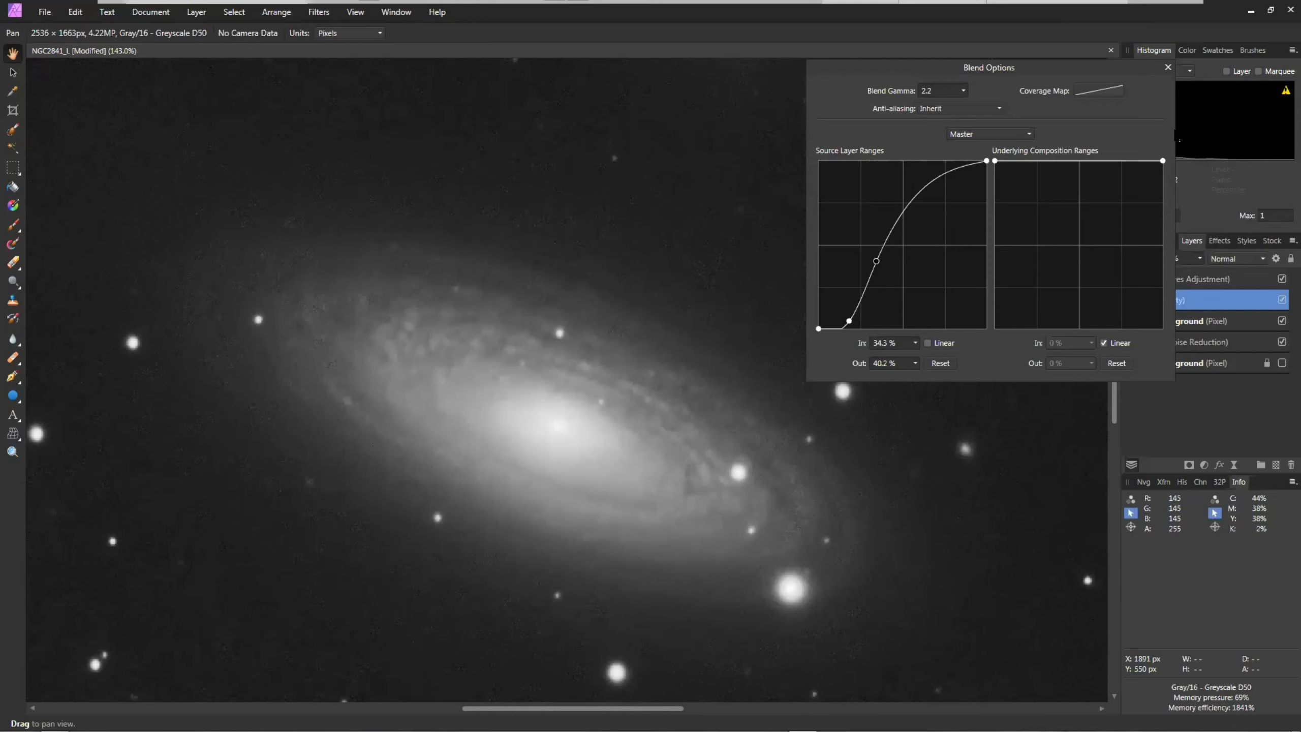
left_click(1168, 68)
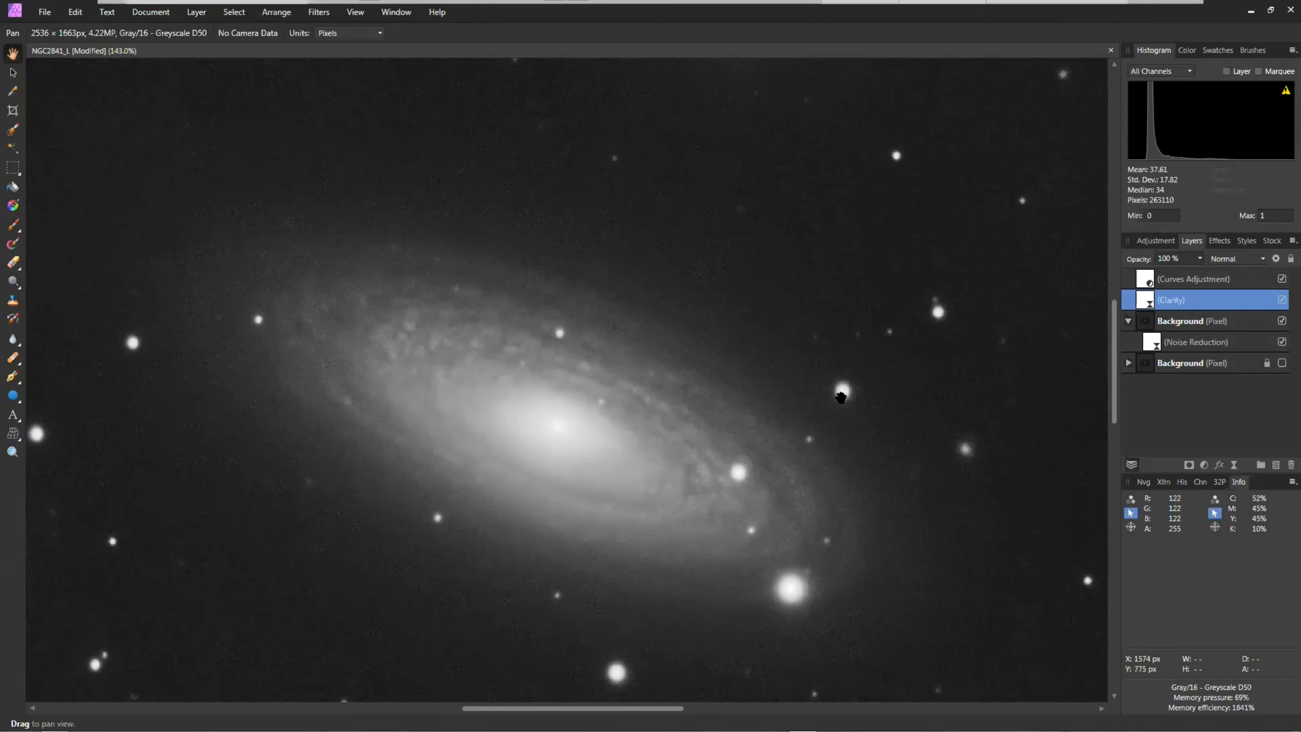
Merge all visible layers into a new pixel layer above the Clarity layer.
scroll(817, 382, "down", 4)
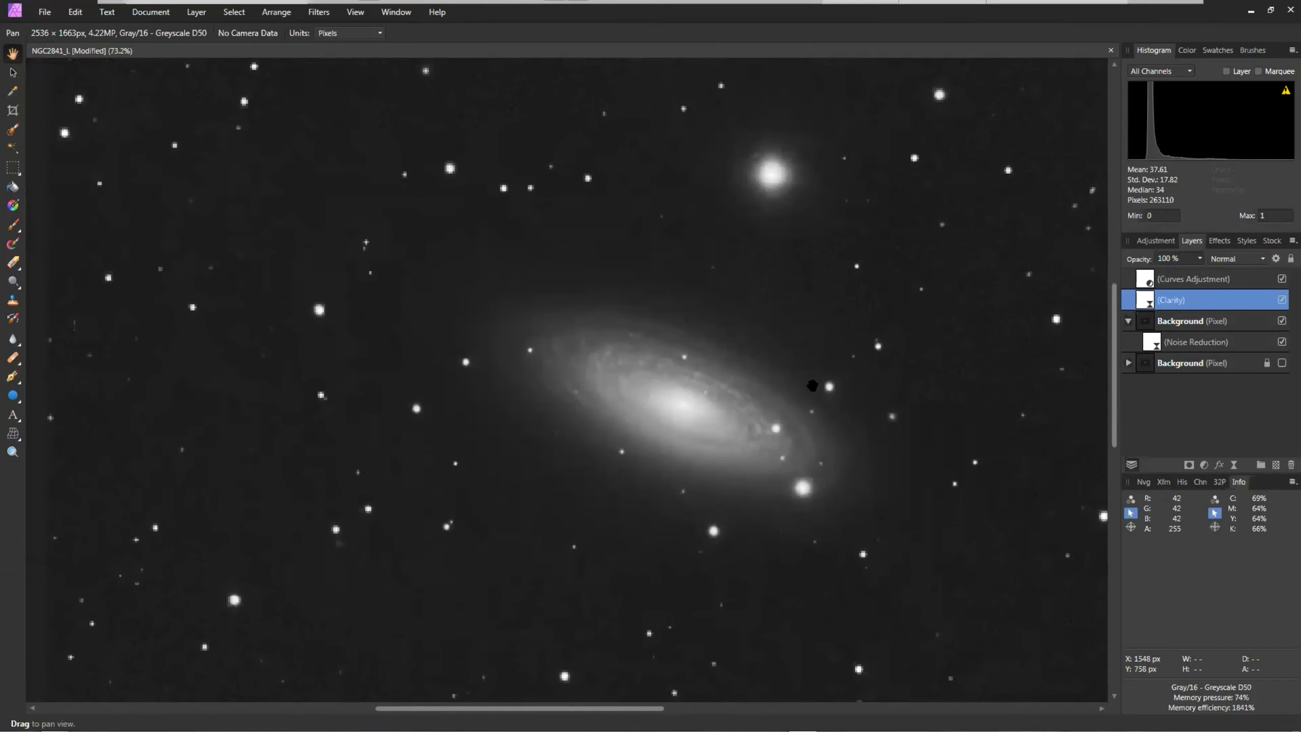
left_click_drag(780, 365, 682, 372)
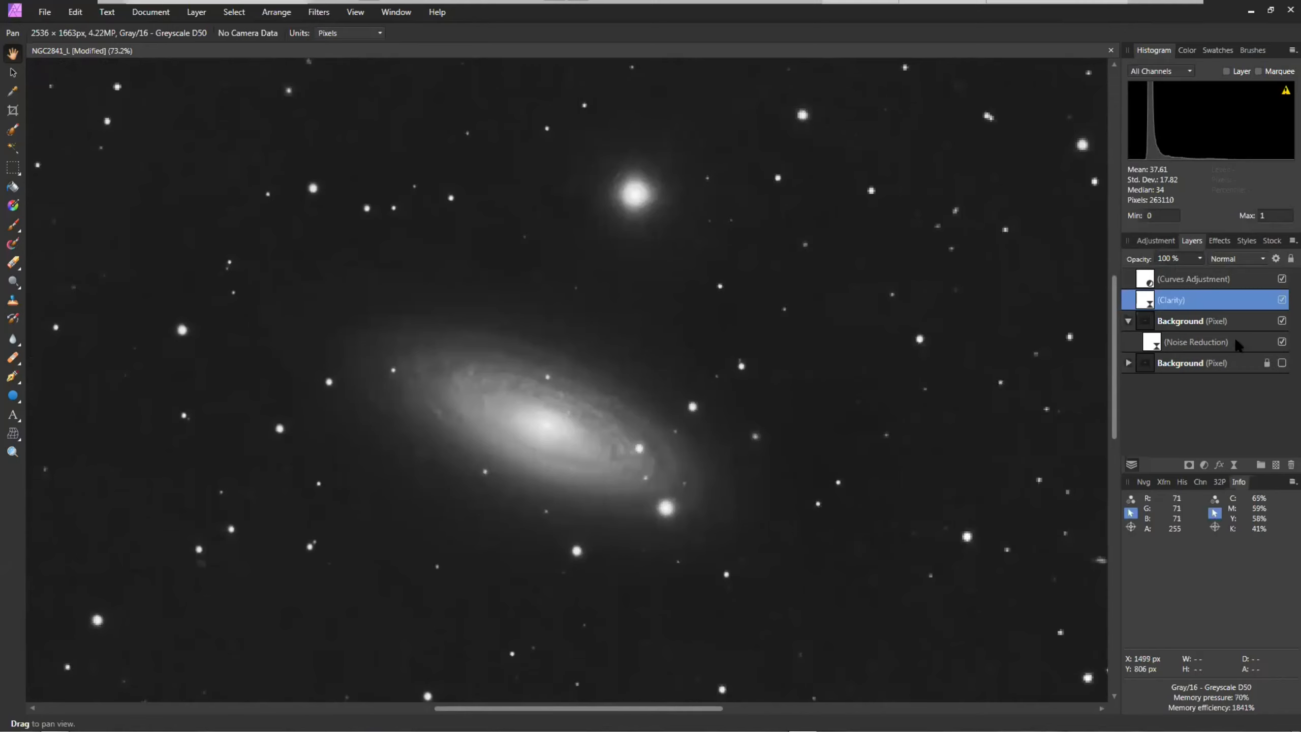
right_click(1196, 306)
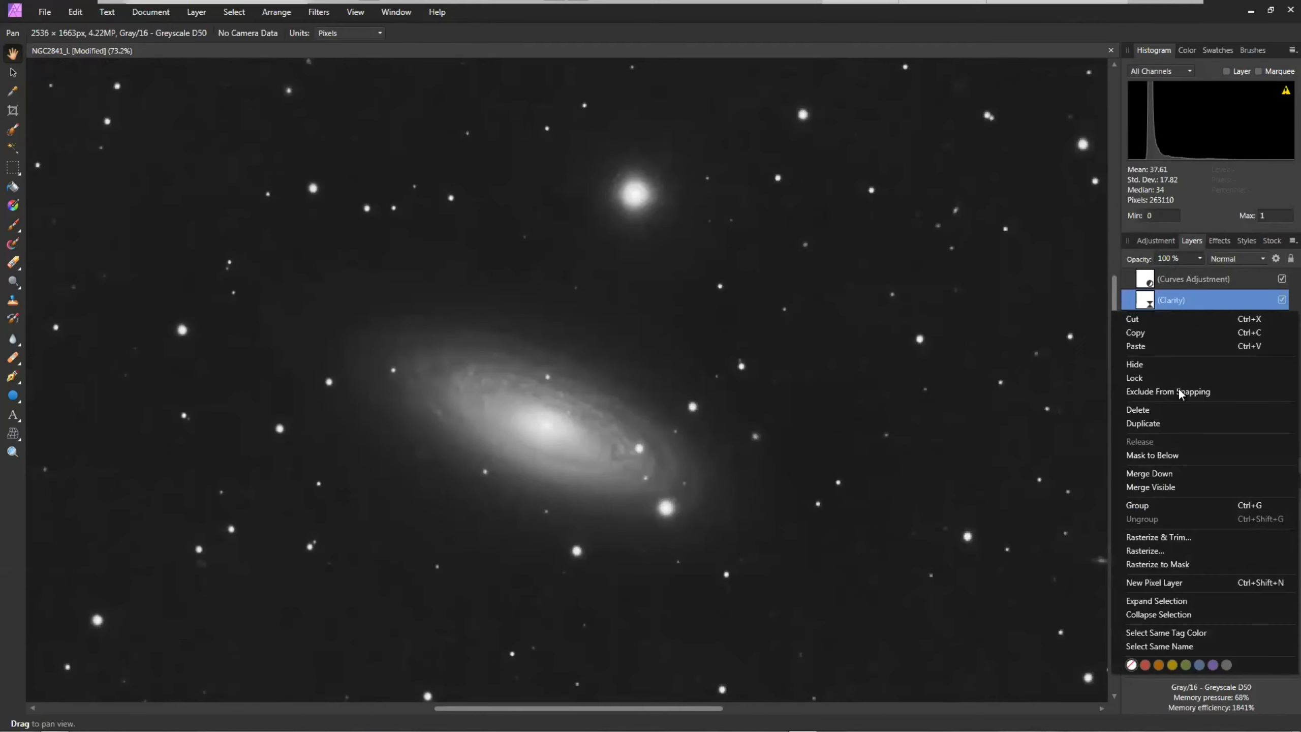
left_click(1163, 488)
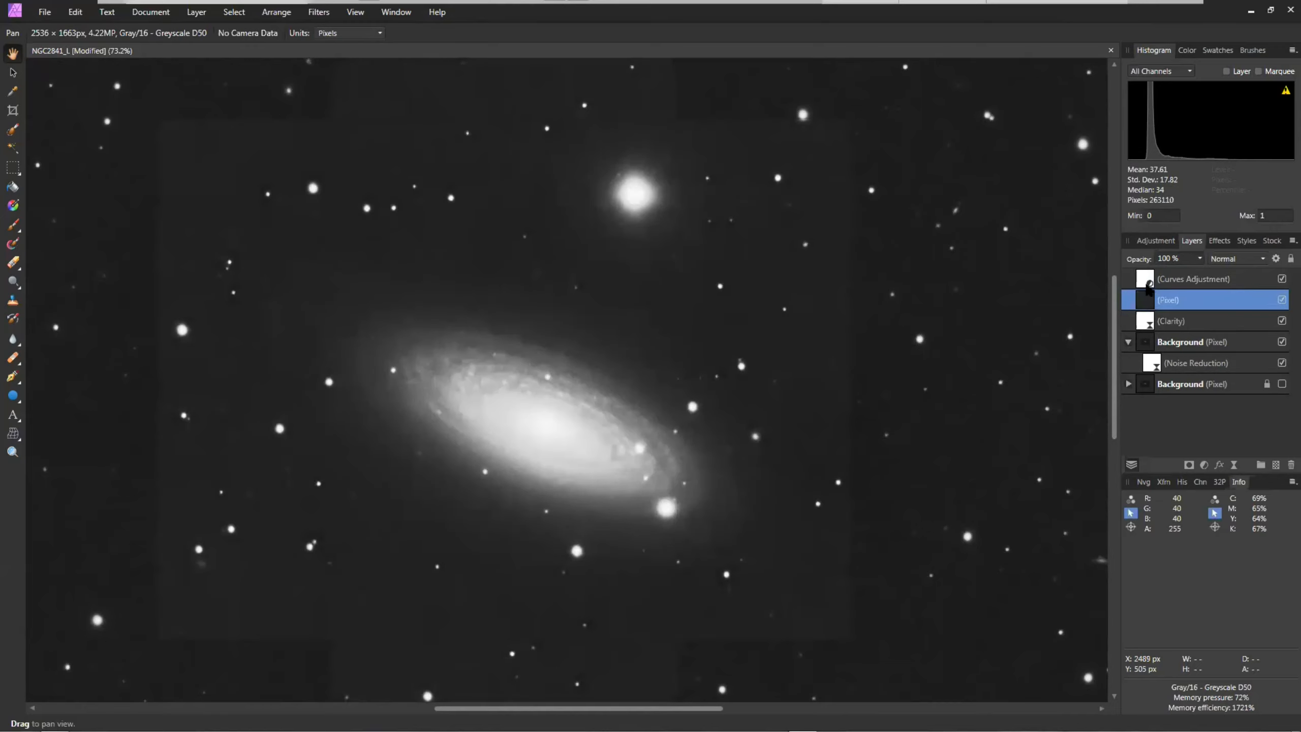
Move the merged pixel layer above the Curves Adjustment layer, to the top of the layer stack.
left_click_drag(1147, 267, 1146, 279)
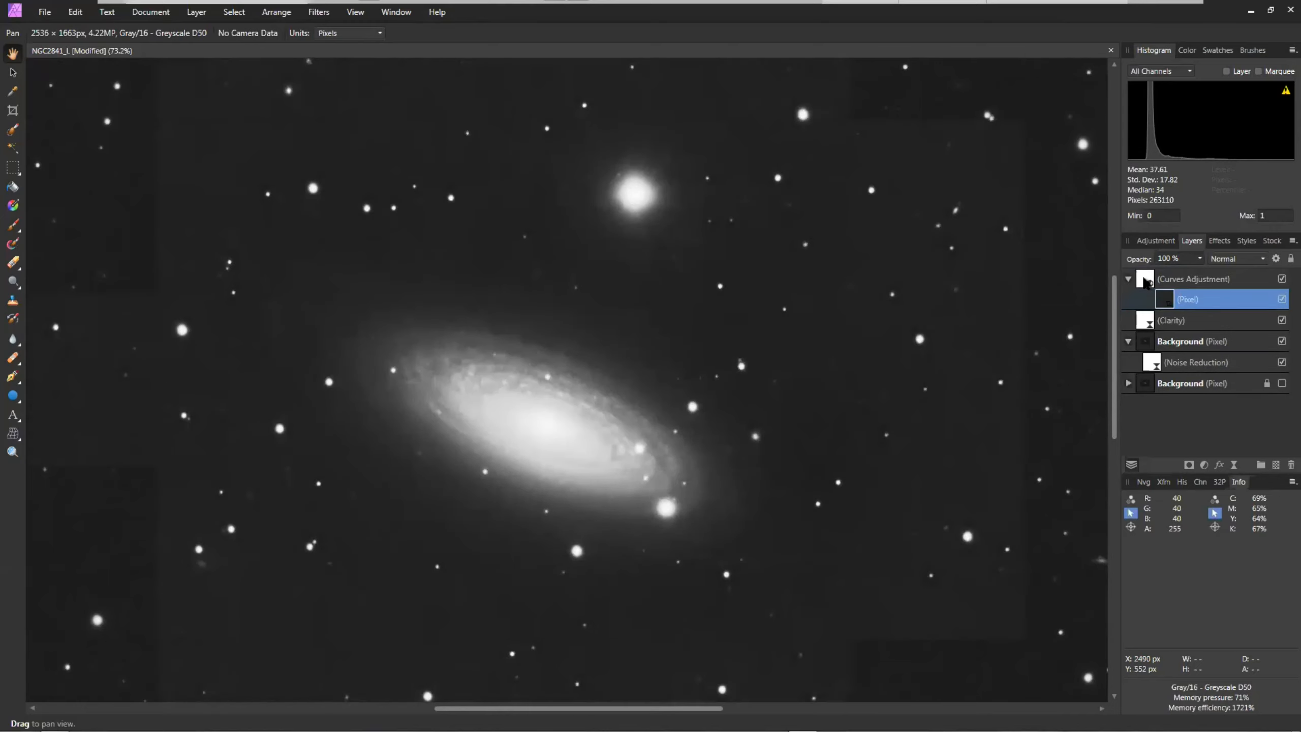
right_click(1143, 280)
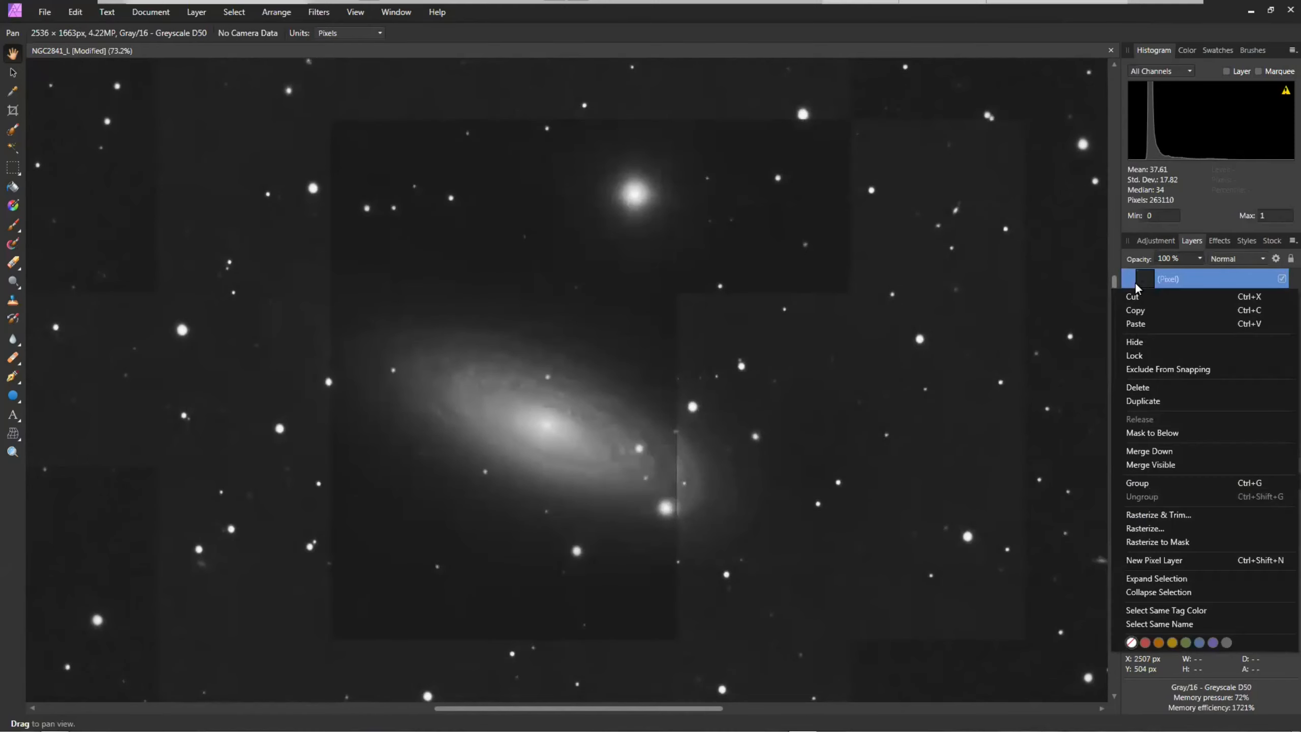
left_click(1225, 276)
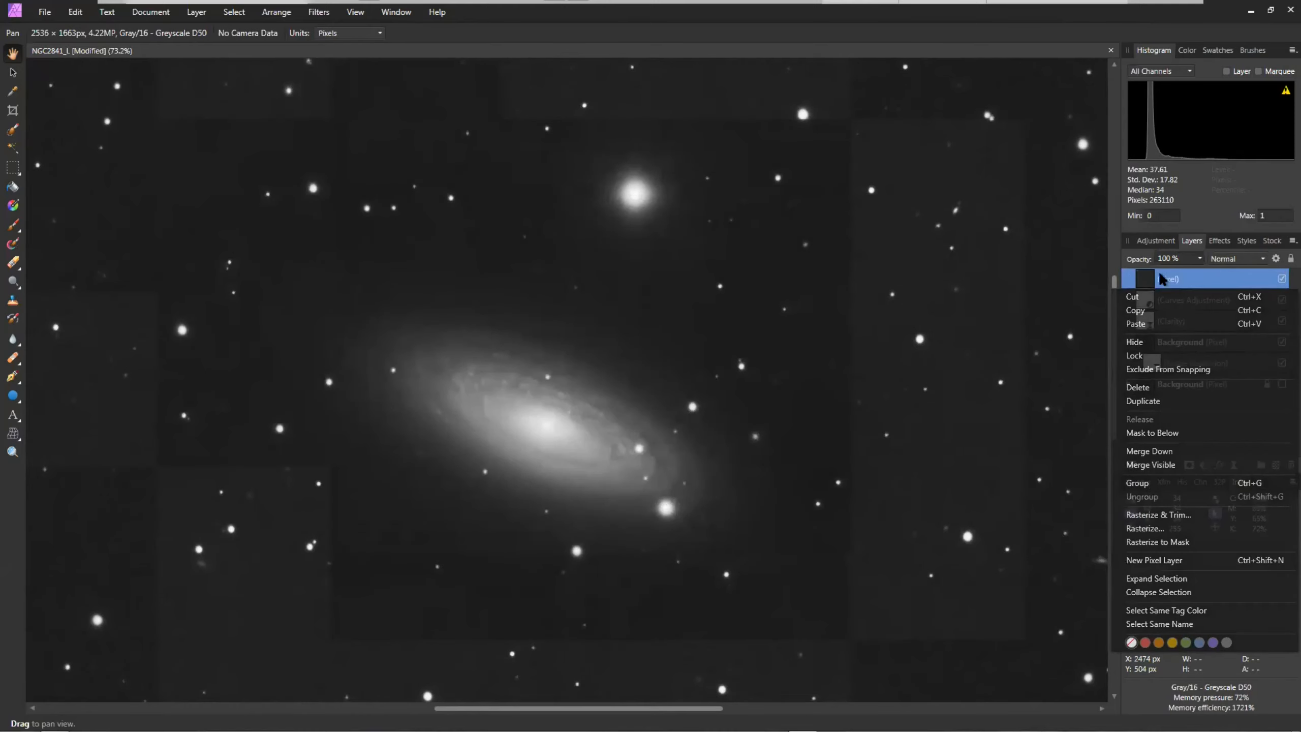
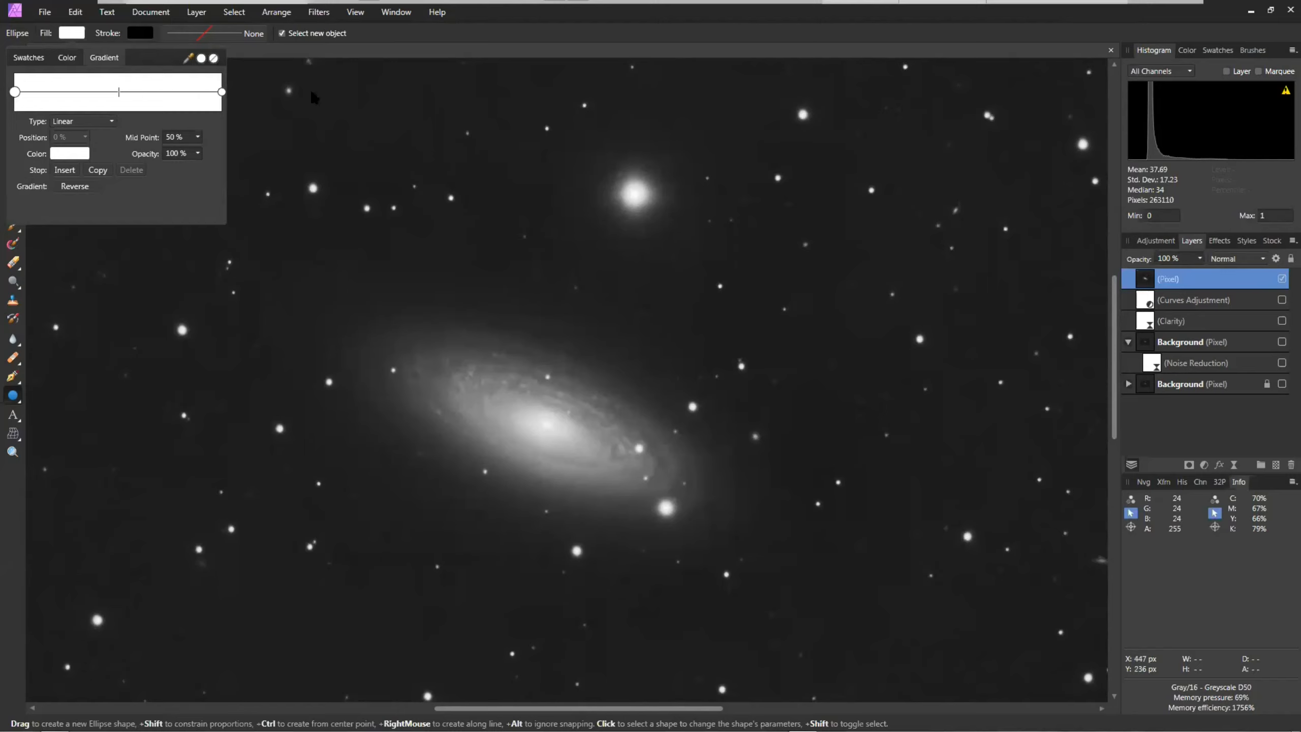
Set the ellipse fill to a gradient ending in dark gray 14 and change its type to Radial.
left_click(222, 93)
left_click(68, 155)
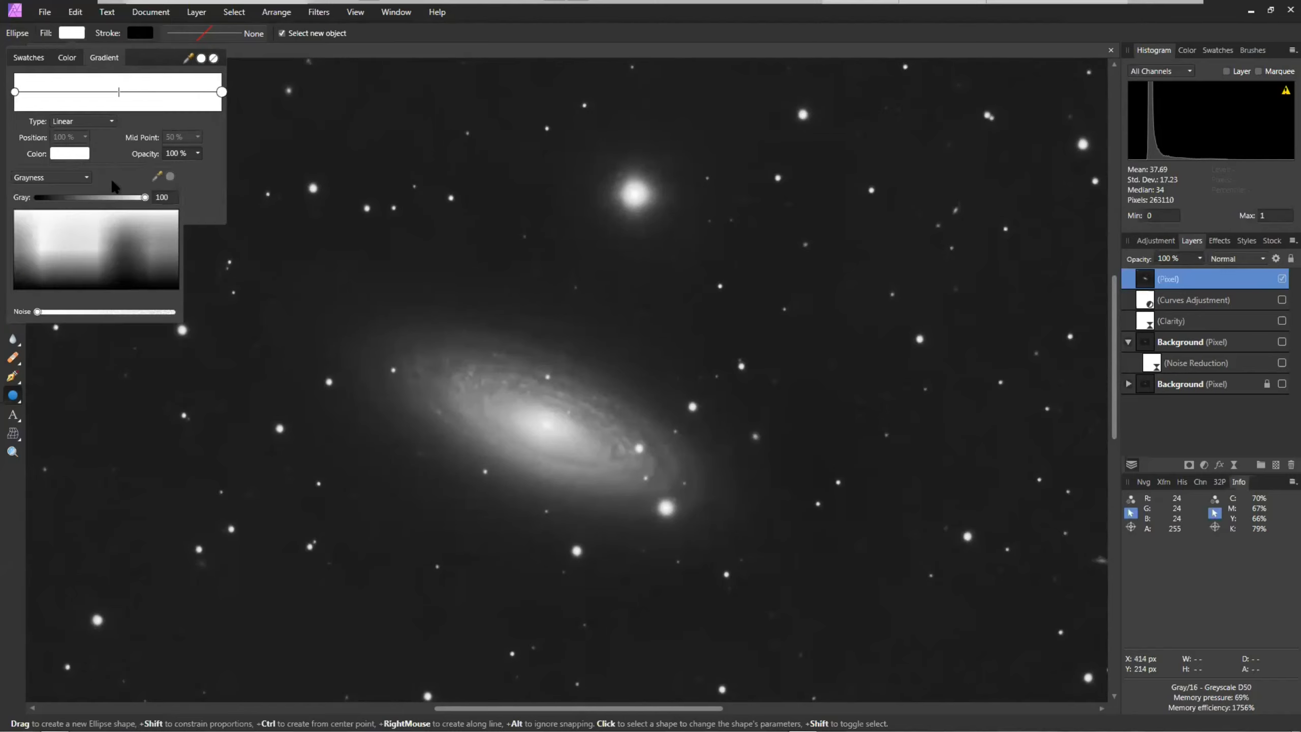
left_click(106, 285)
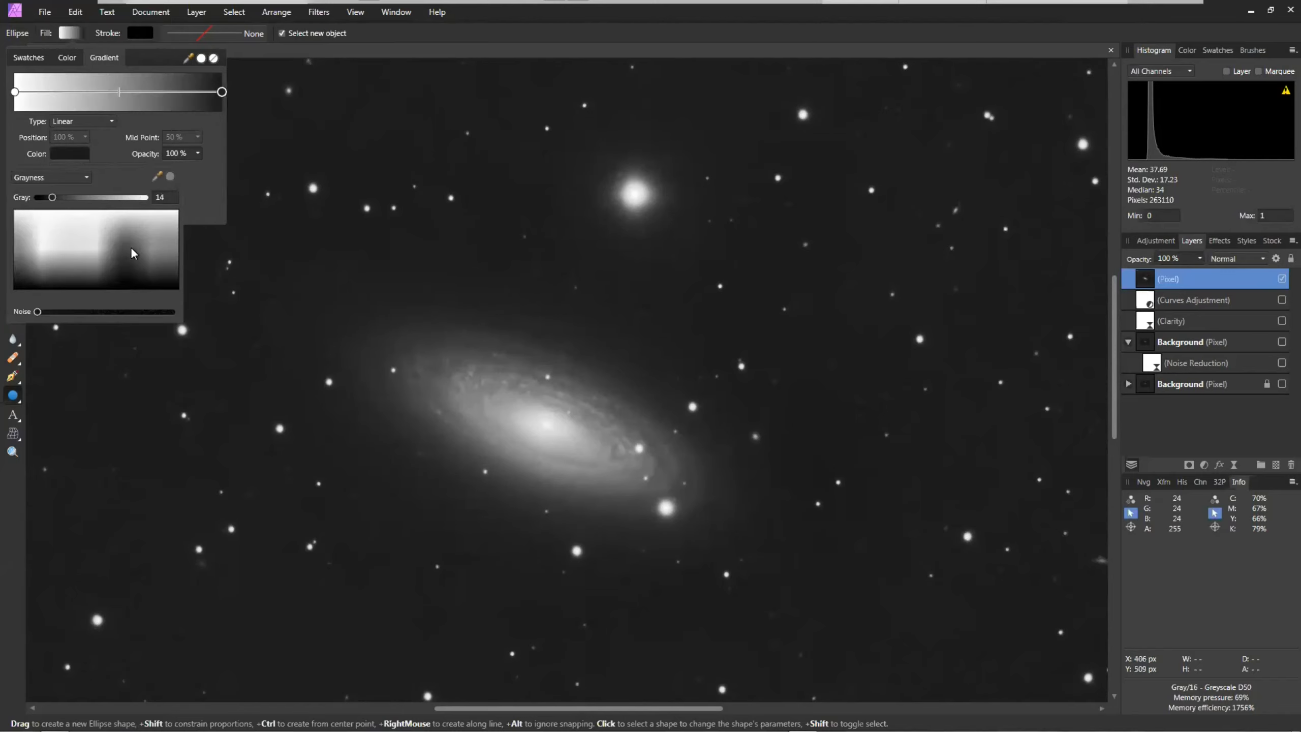
left_click(107, 55)
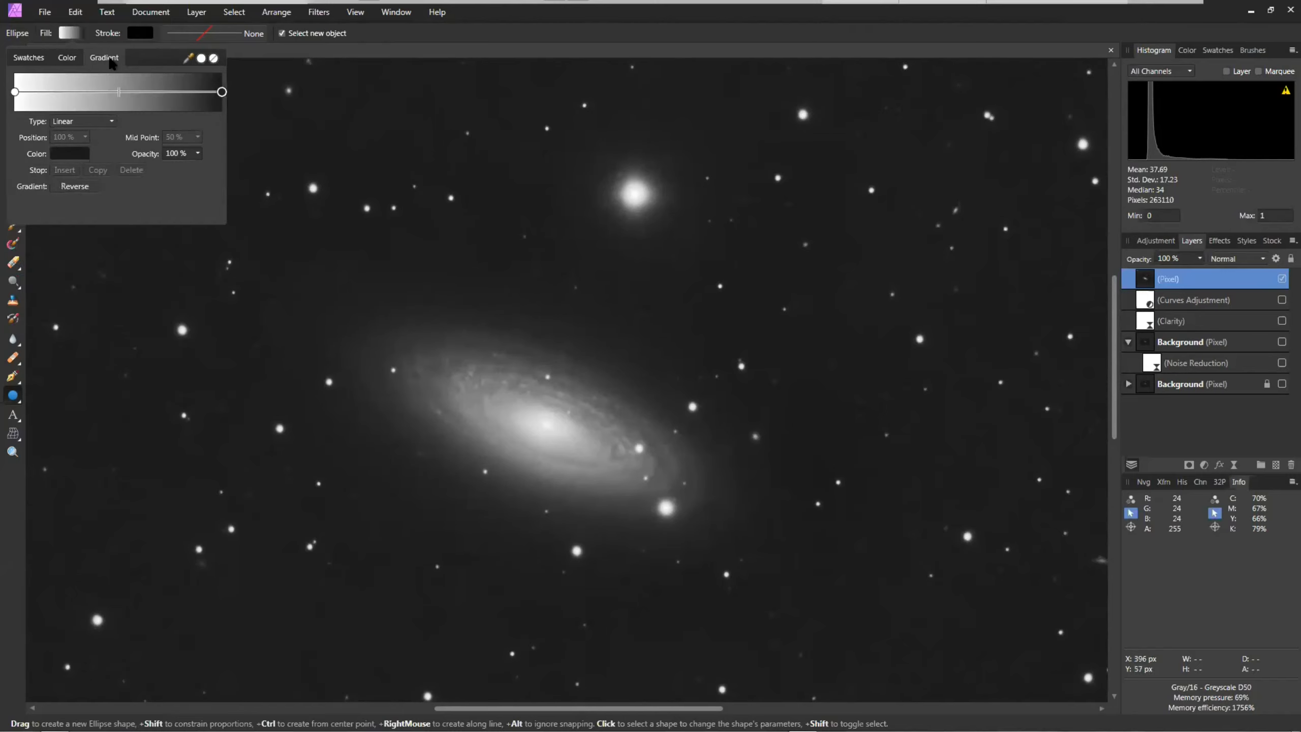
left_click(76, 118)
left_click(77, 163)
left_click(46, 35)
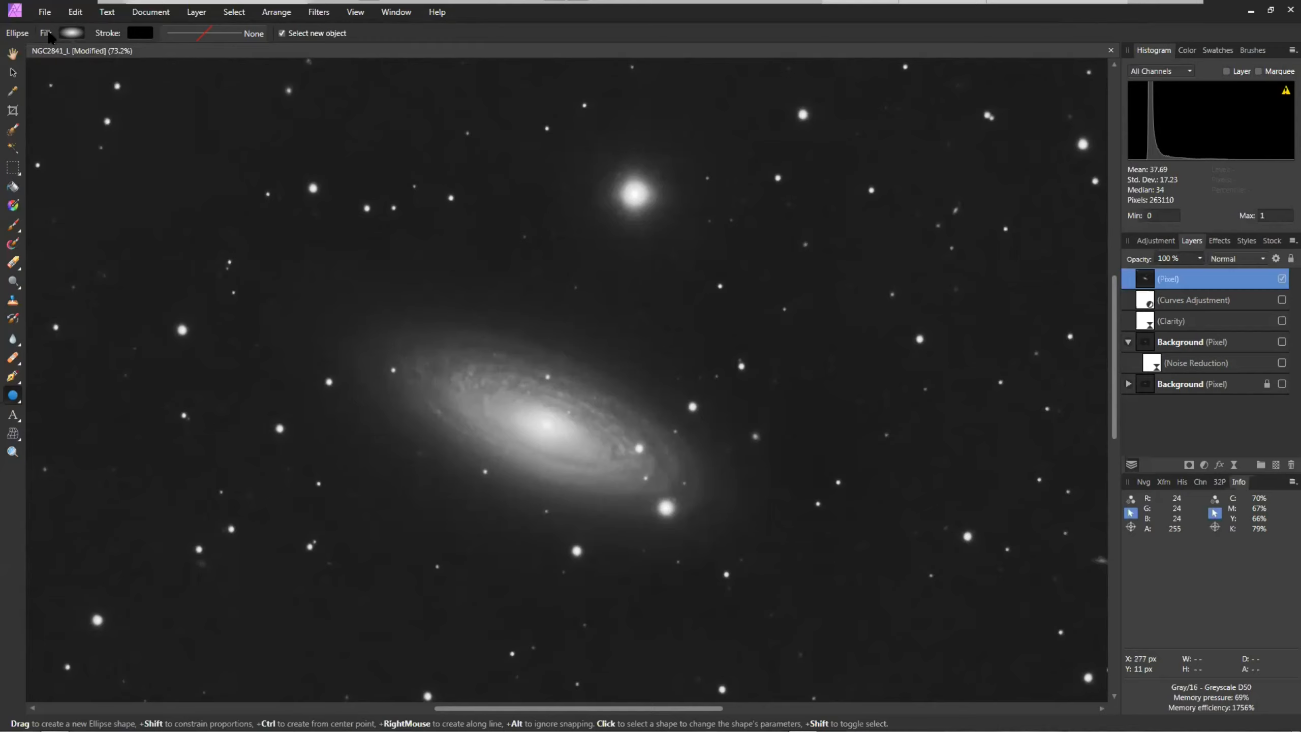
Draw an ellipse covering the galaxy with the Ellipse Tool.
left_click(12, 395)
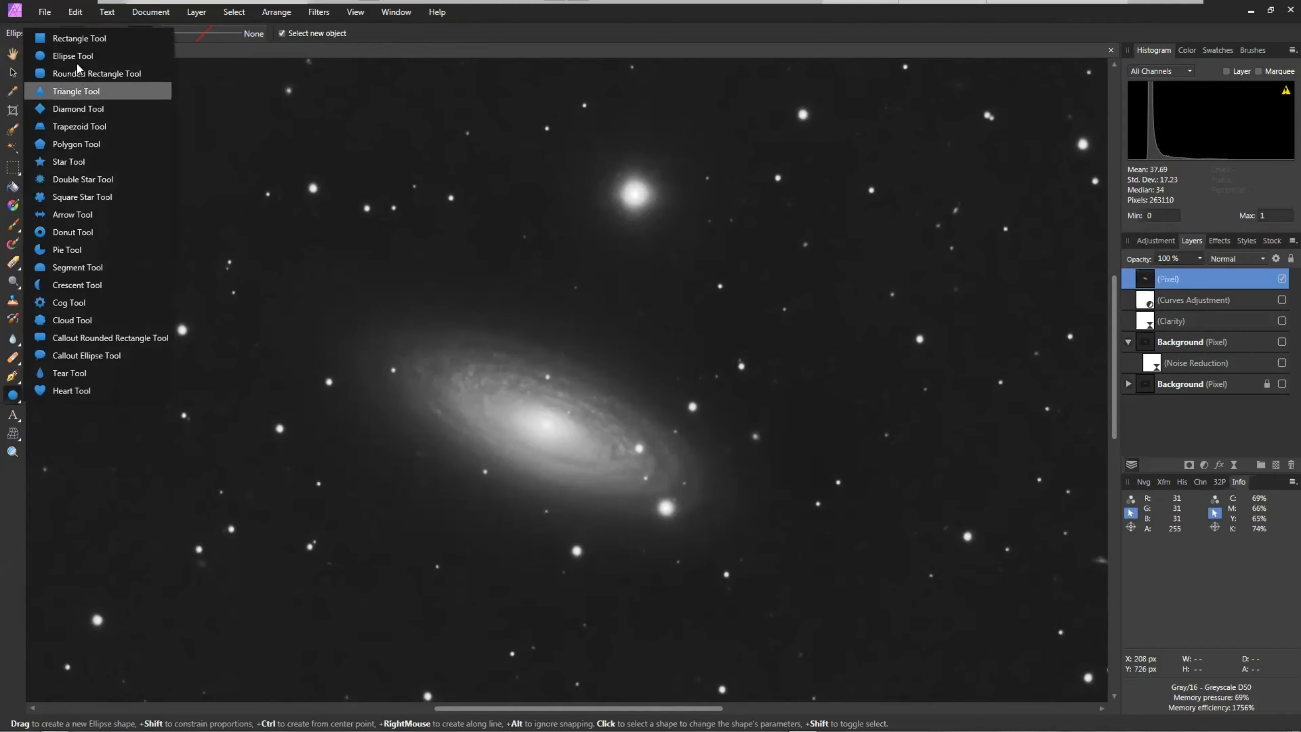
left_click(71, 54)
left_click_drag(313, 297, 763, 563)
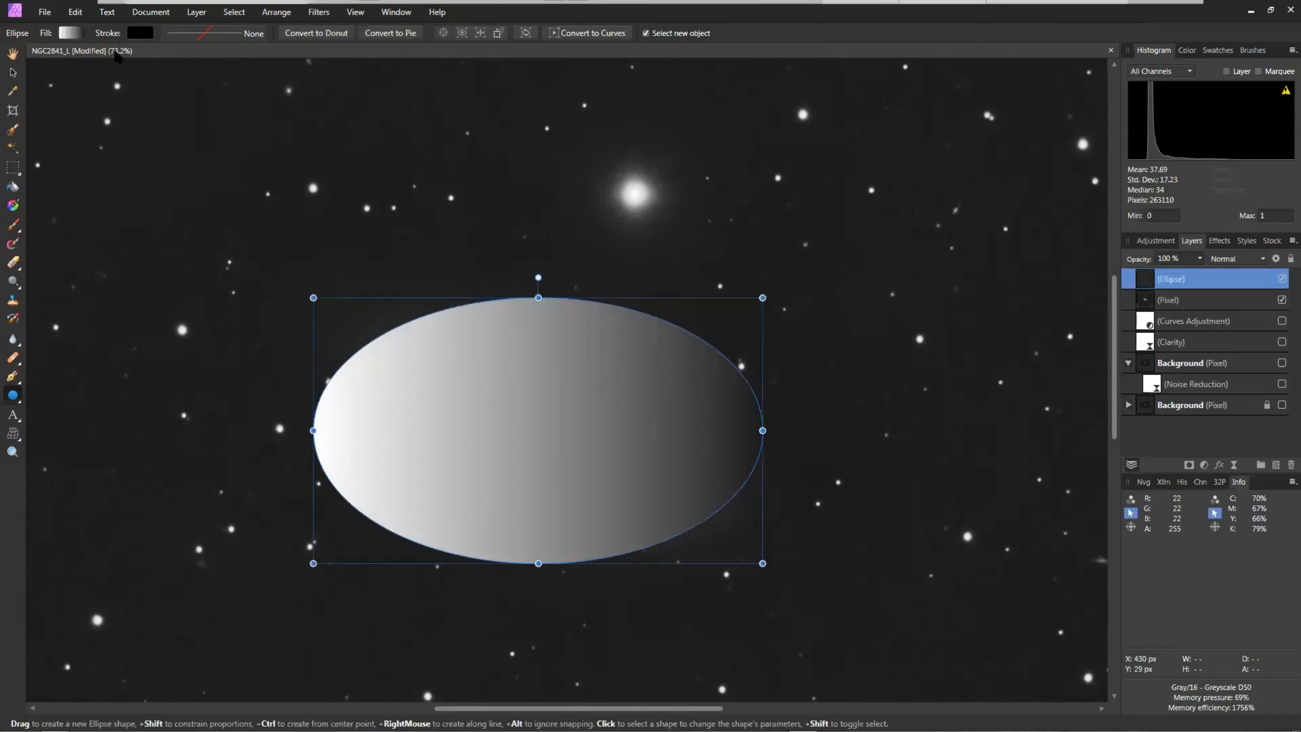
Change the drawn ellipse's gradient fill type to Radial.
left_click(61, 38)
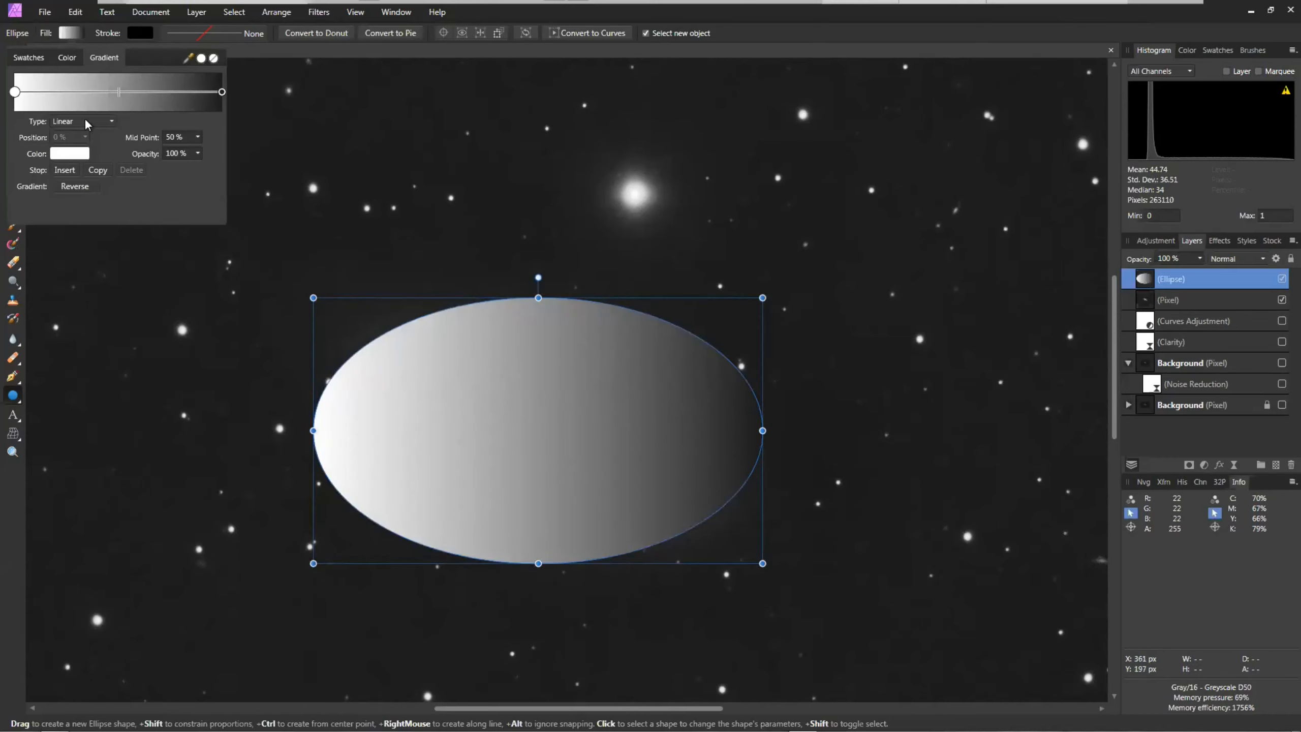
left_click(85, 122)
left_click(78, 165)
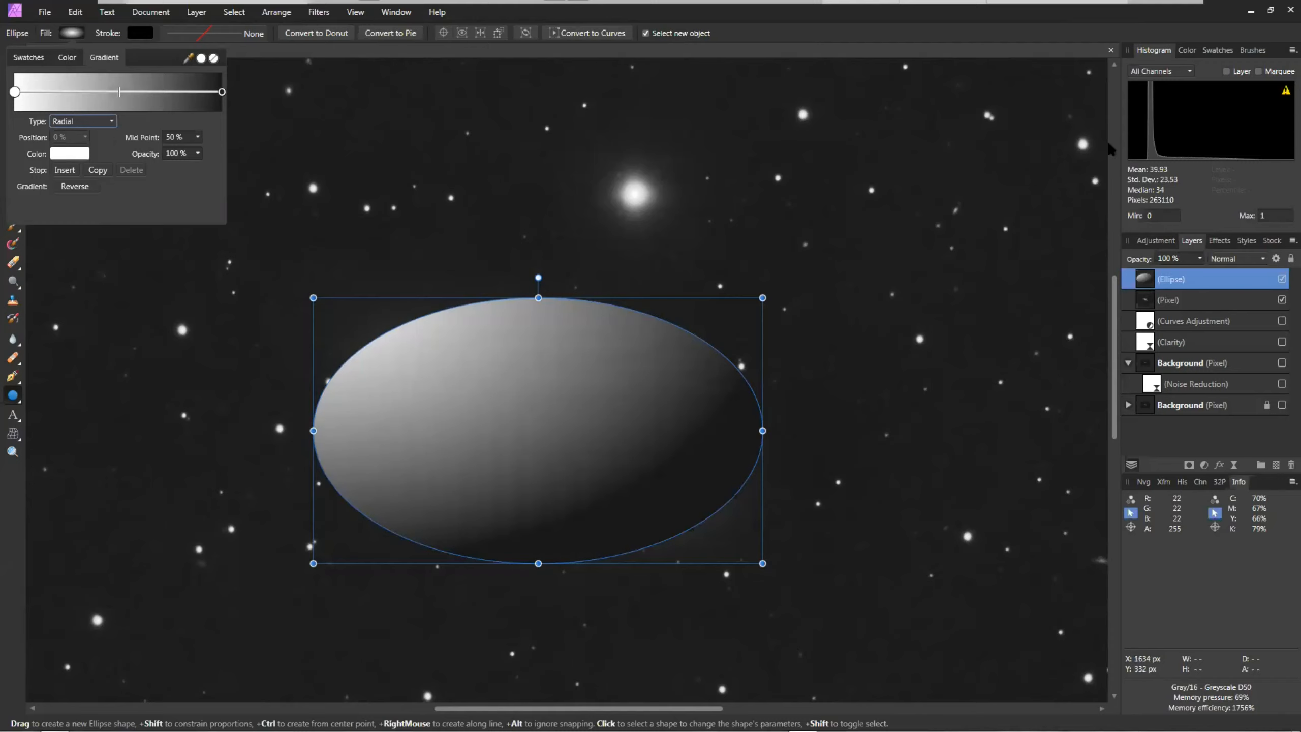
Lower the Ellipse layer's opacity to 25% so the galaxy can be seen through it.
left_click(1199, 259)
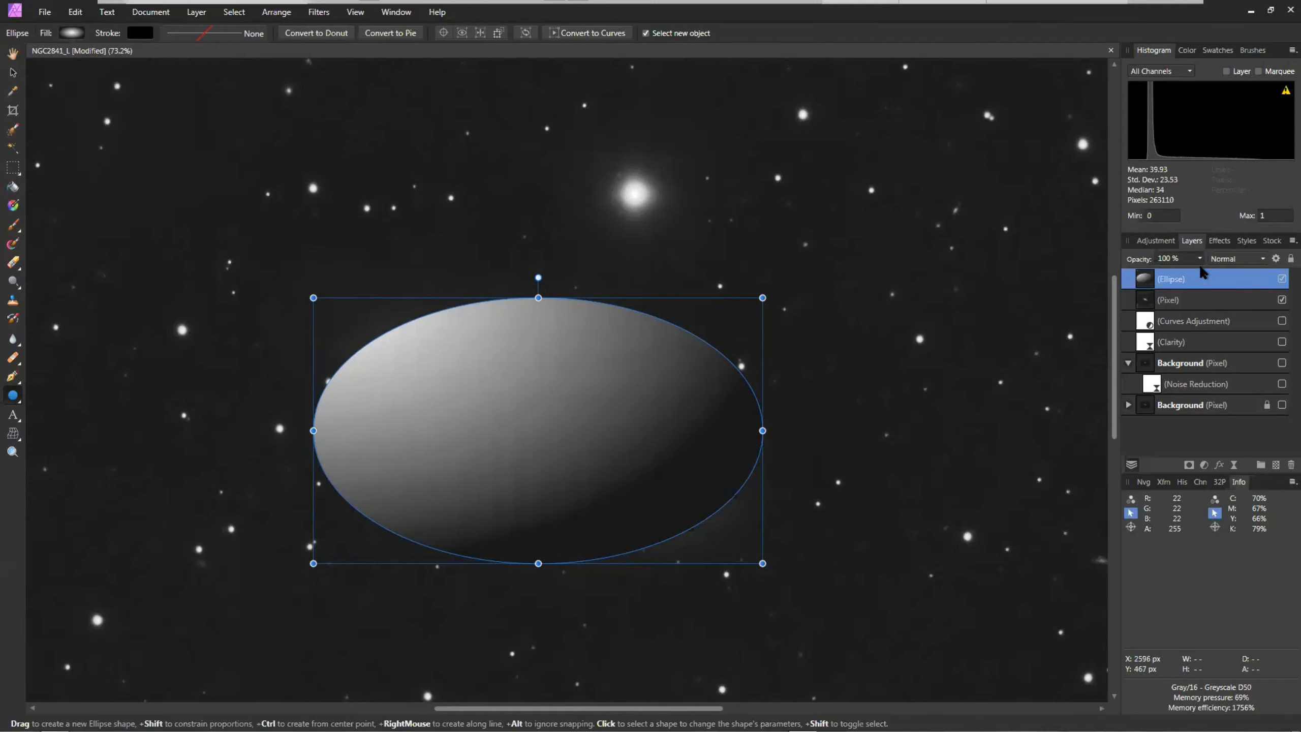
left_click(1200, 260)
left_click_drag(1202, 275, 1141, 277)
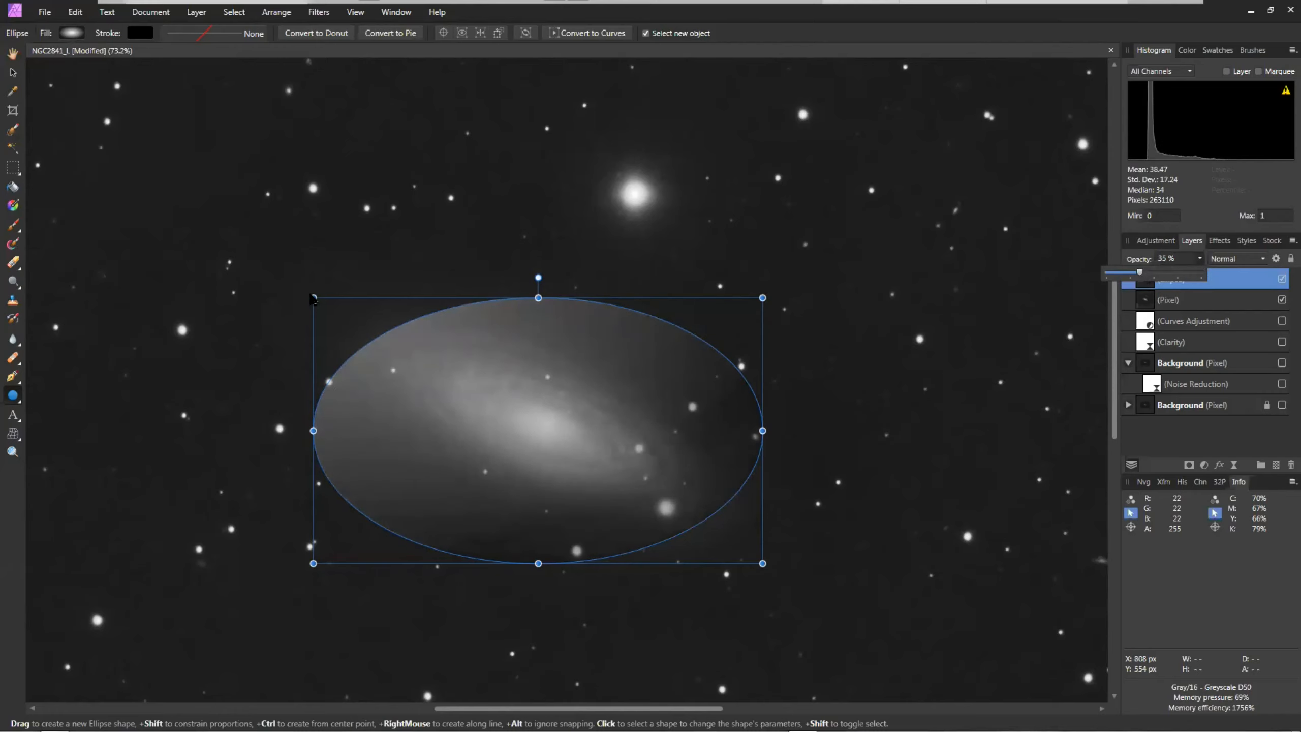
left_click_drag(1141, 273, 1135, 274)
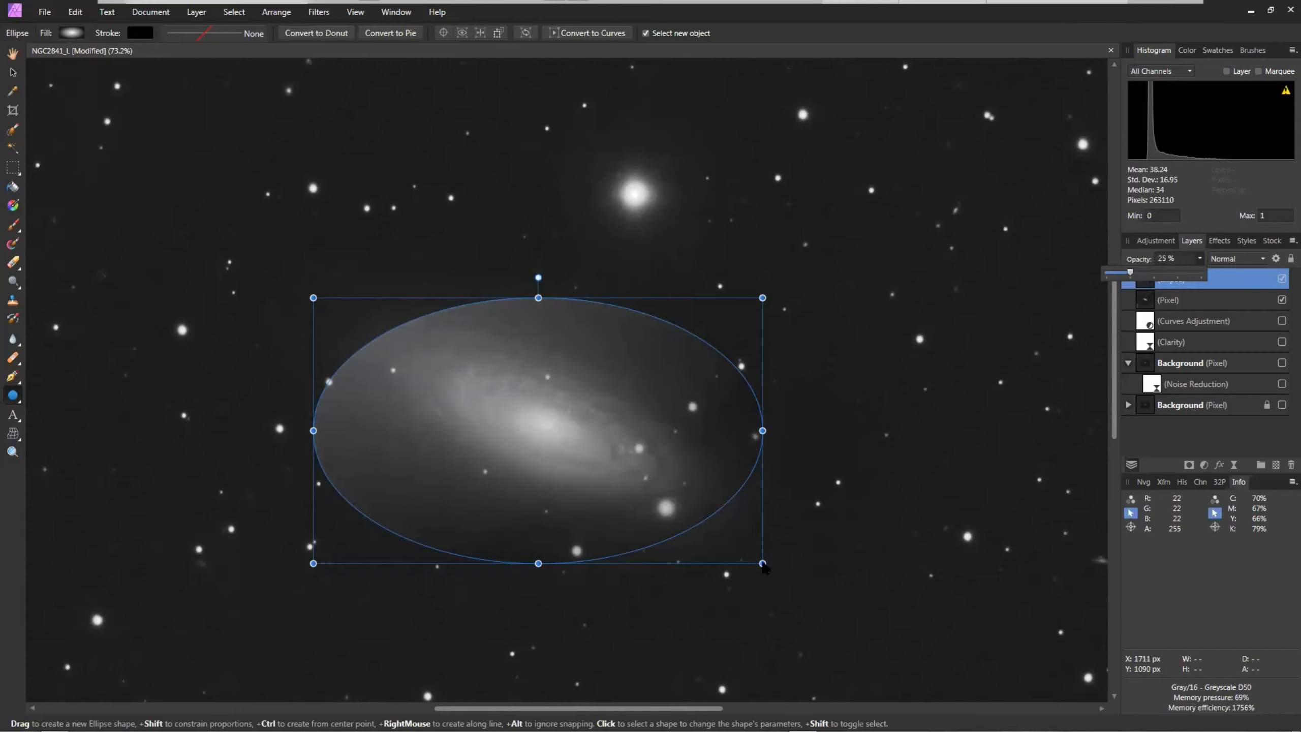
Rotate the ellipse to the galaxy's tilt and shrink its sides to fit the galaxy's outline.
left_click_drag(763, 565, 670, 600)
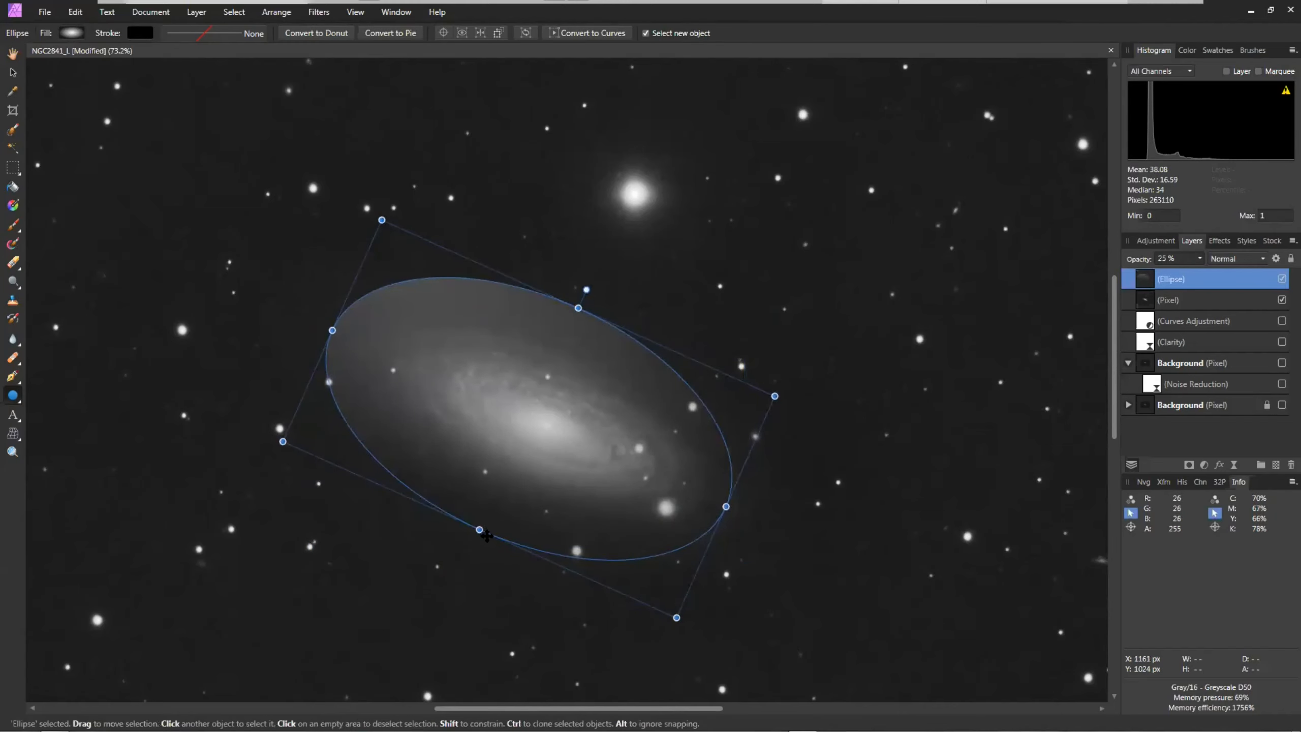
left_click_drag(479, 530, 491, 503)
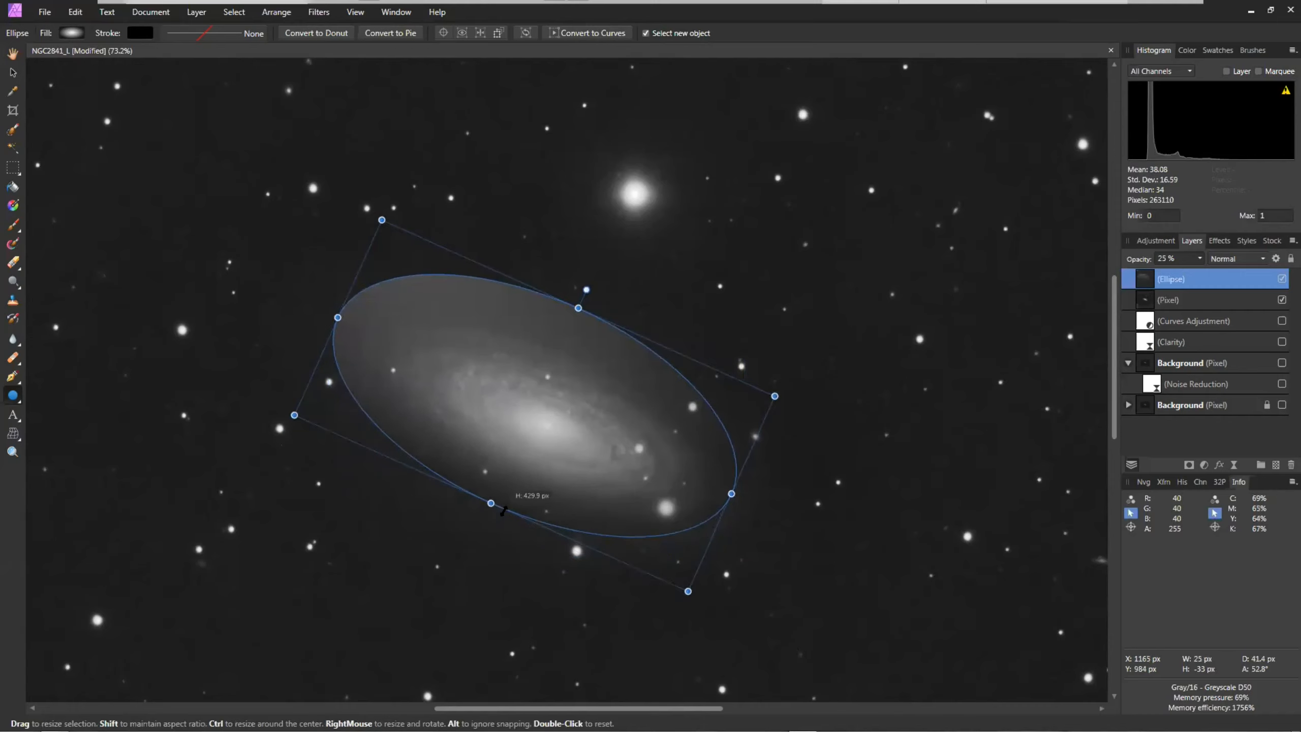
left_click_drag(578, 308, 571, 329)
left_click_drag(334, 325, 369, 346)
left_click_drag(627, 566, 624, 556)
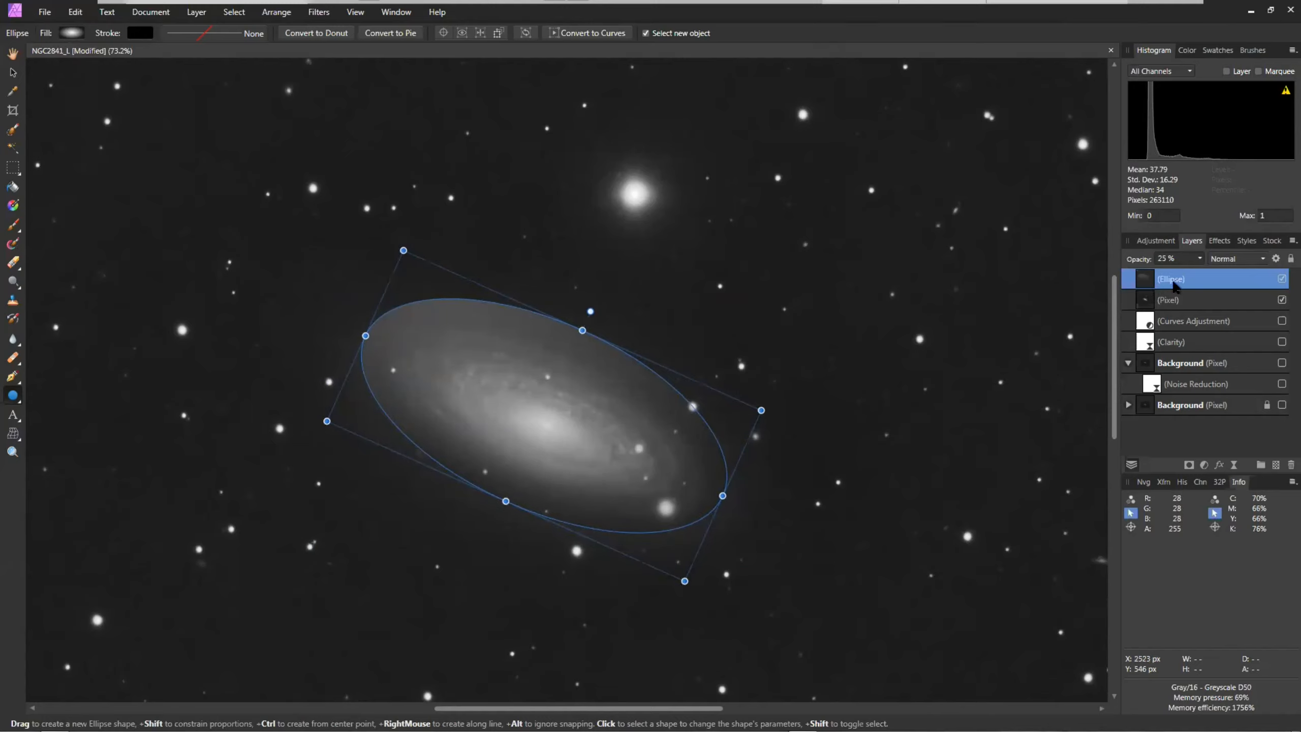
Preview the ellipse at 100% opacity, then set its opacity to 22%.
left_click(1199, 259)
left_click_drag(1200, 272, 1277, 278)
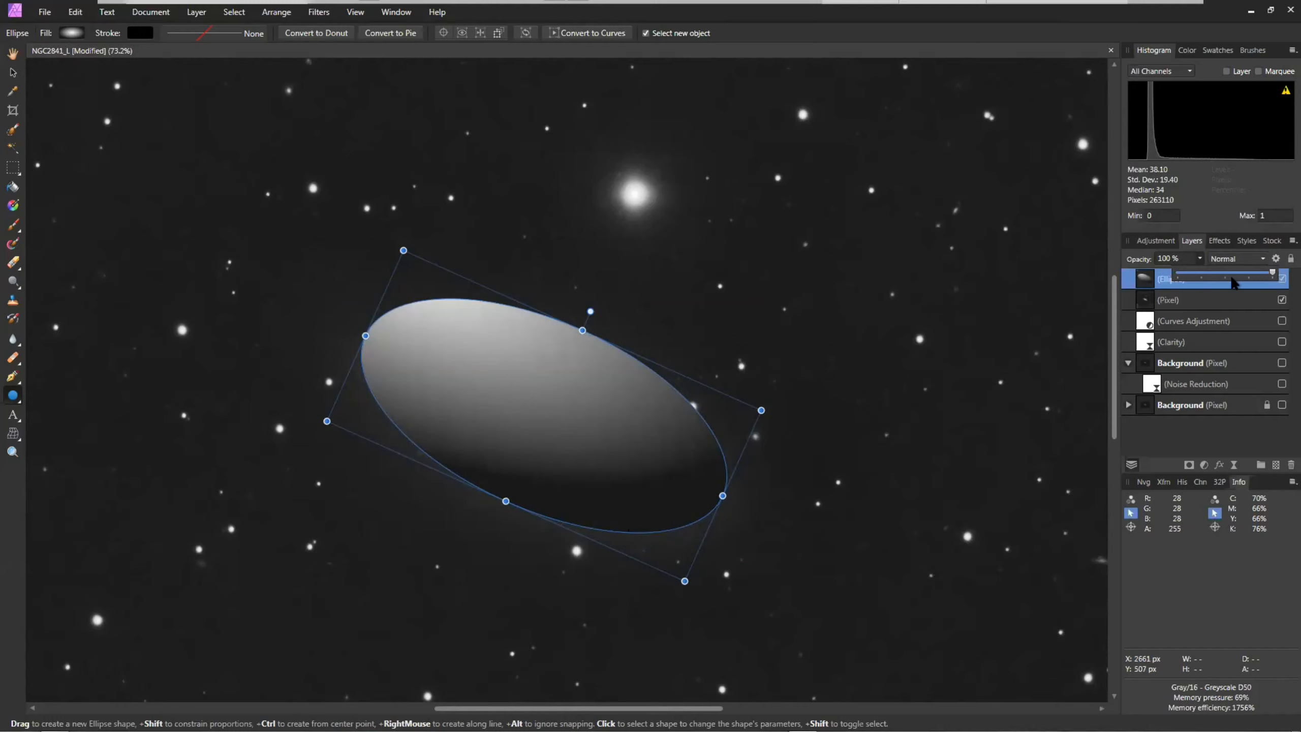
left_click_drag(1273, 275, 1192, 278)
Tighten the ellipse's long sides around the galaxy, fine-tune its rotation, and select the merged pixel layer.
left_click_drag(582, 331, 578, 340)
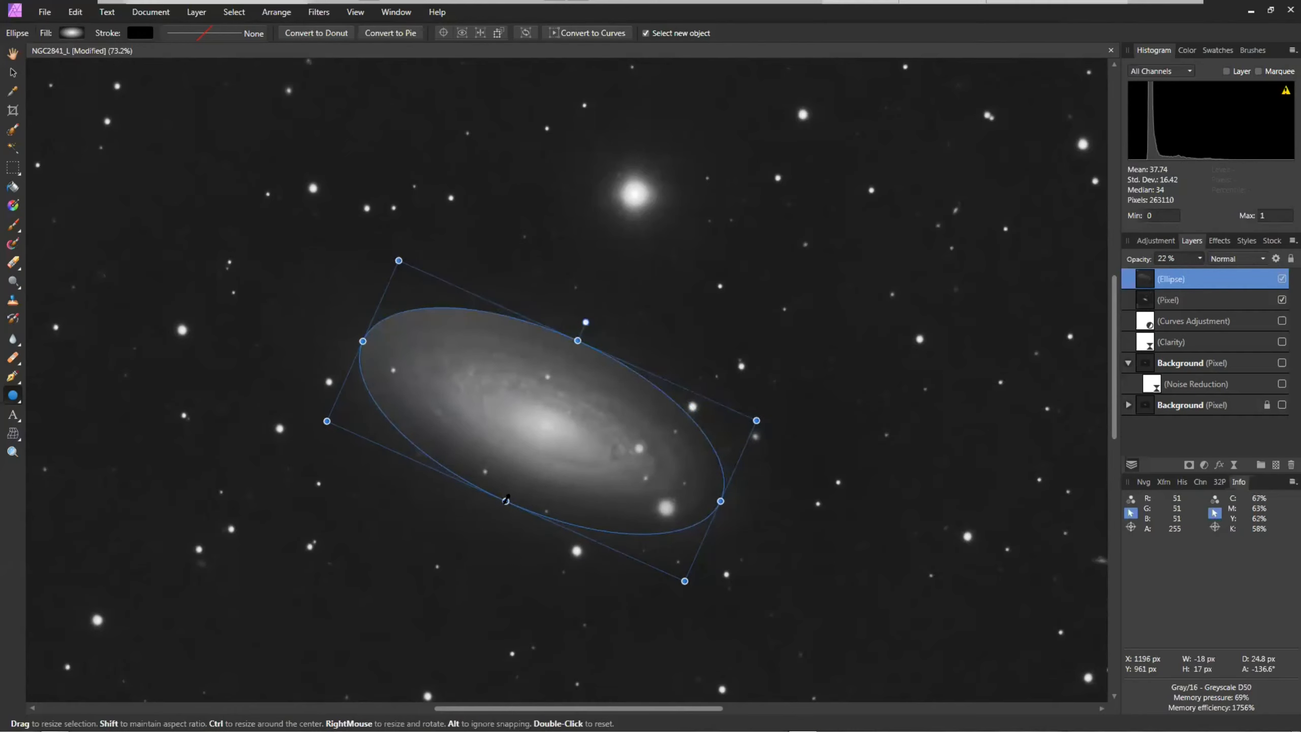
left_click_drag(507, 498, 512, 488)
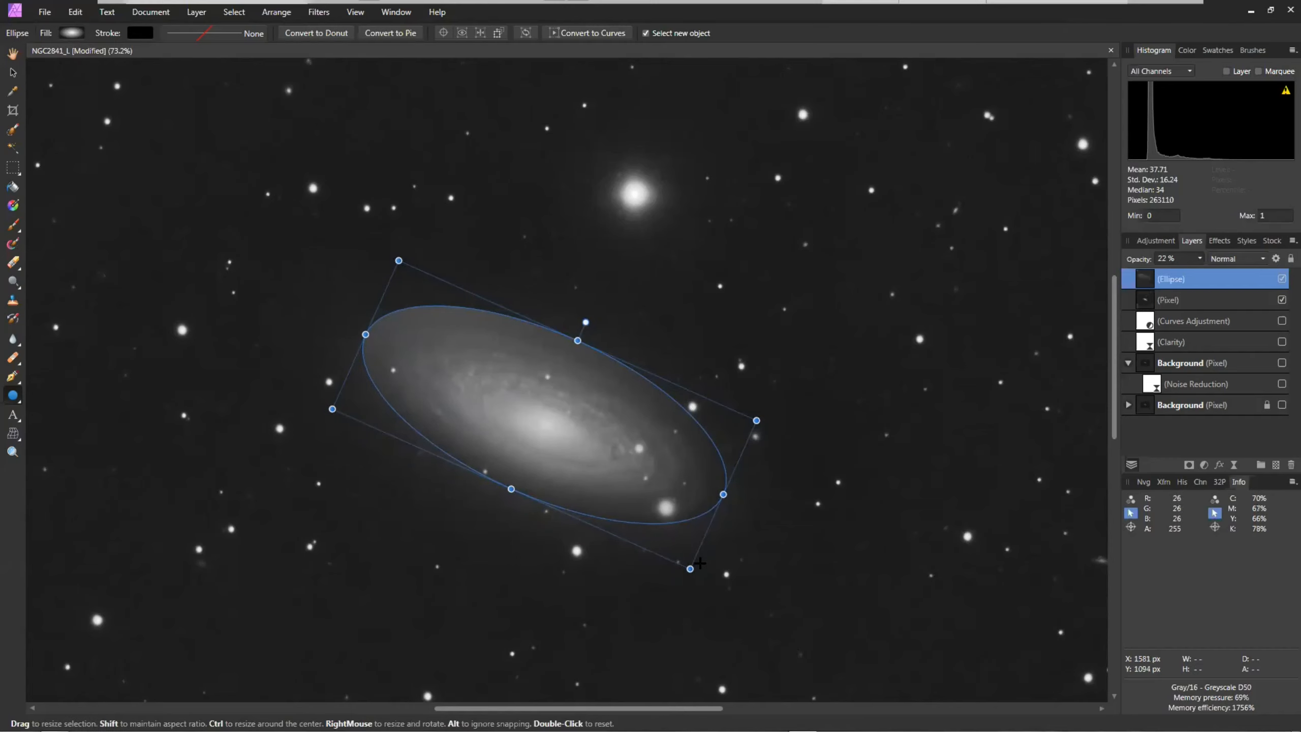
left_click_drag(698, 564, 695, 568)
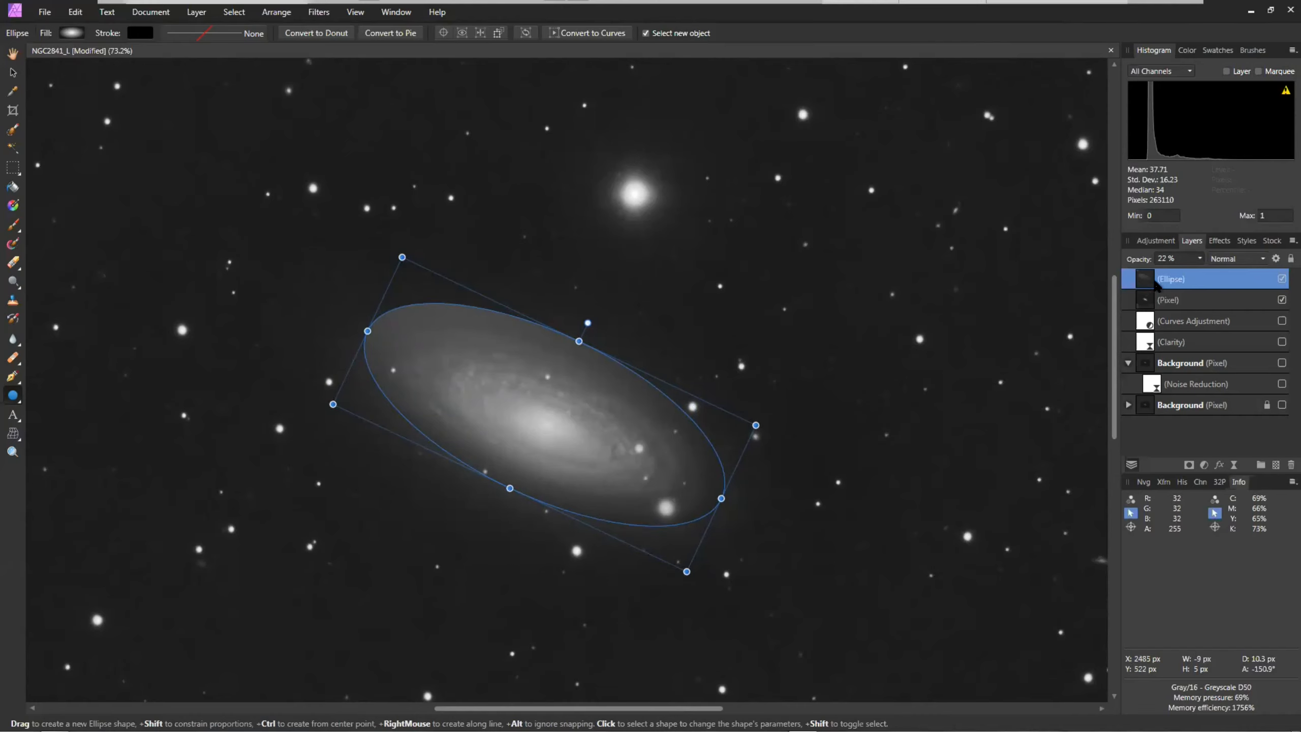
left_click(1192, 307)
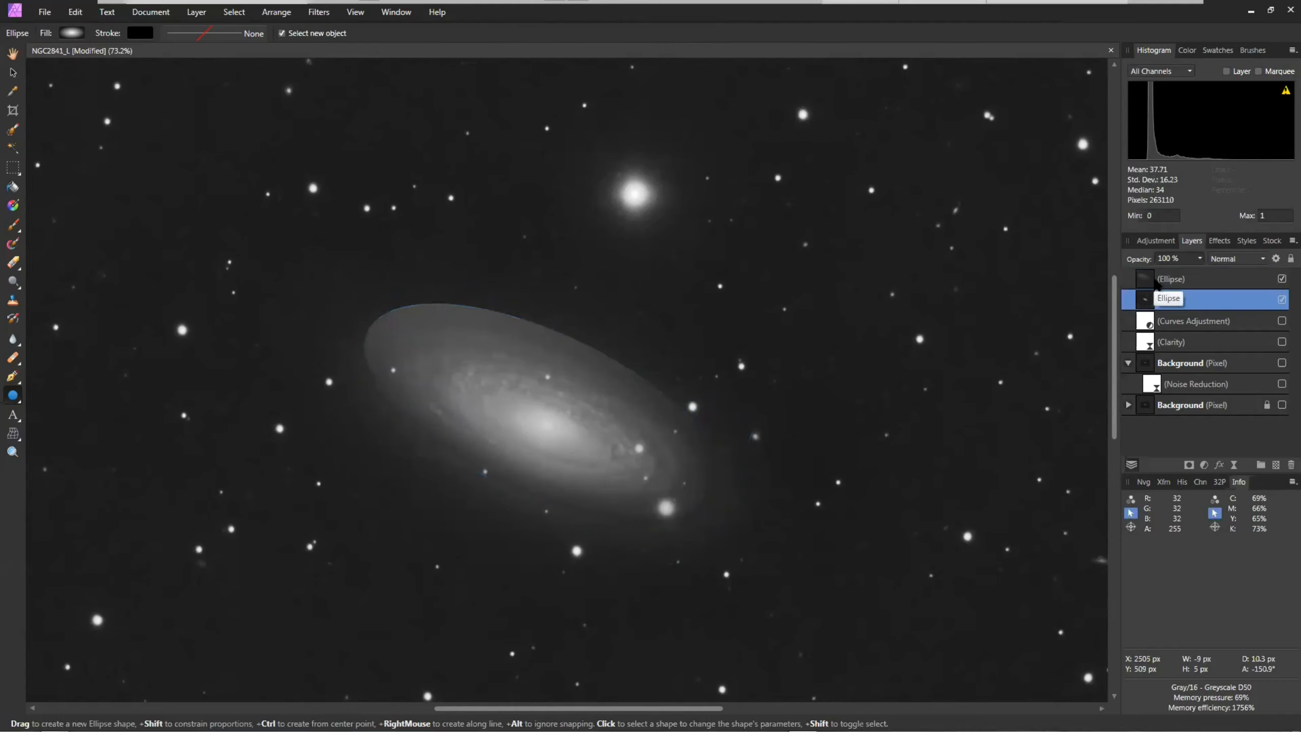
Delete the Ellipse layer above the merged pixel layer.
left_click(1154, 282)
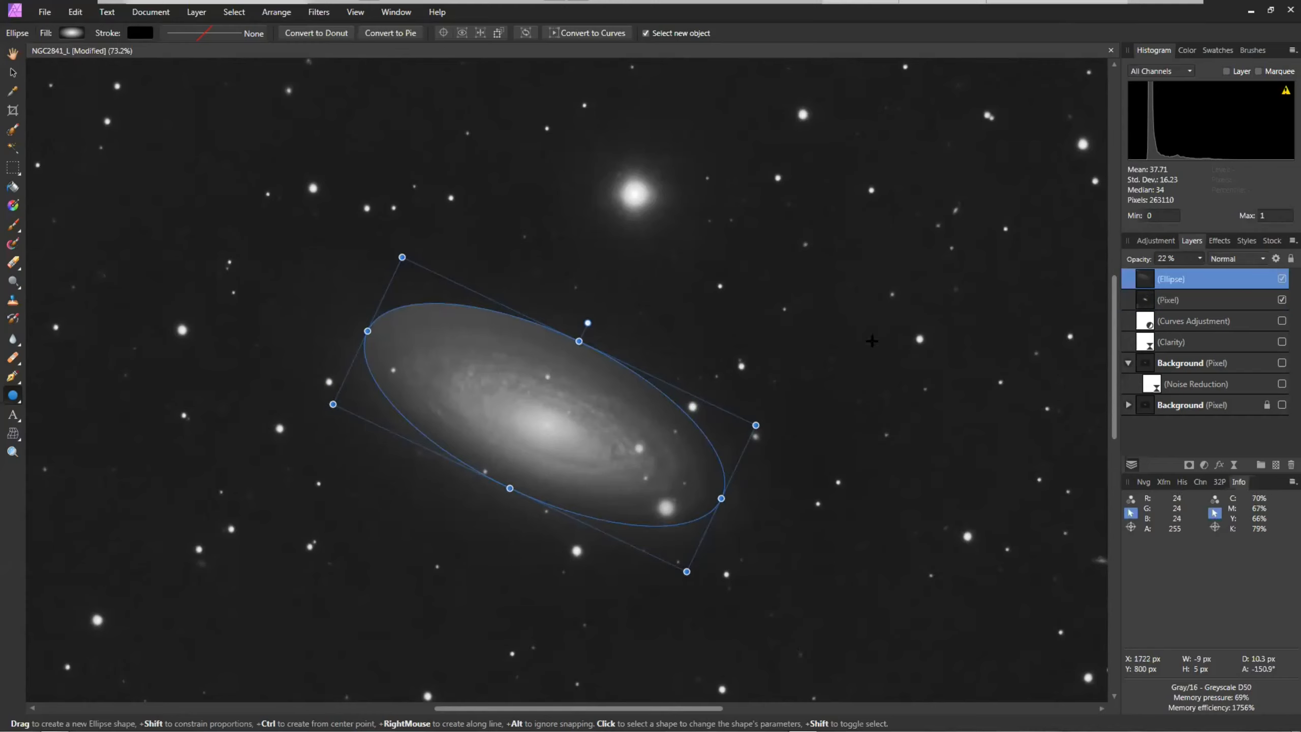
right_click(1177, 282)
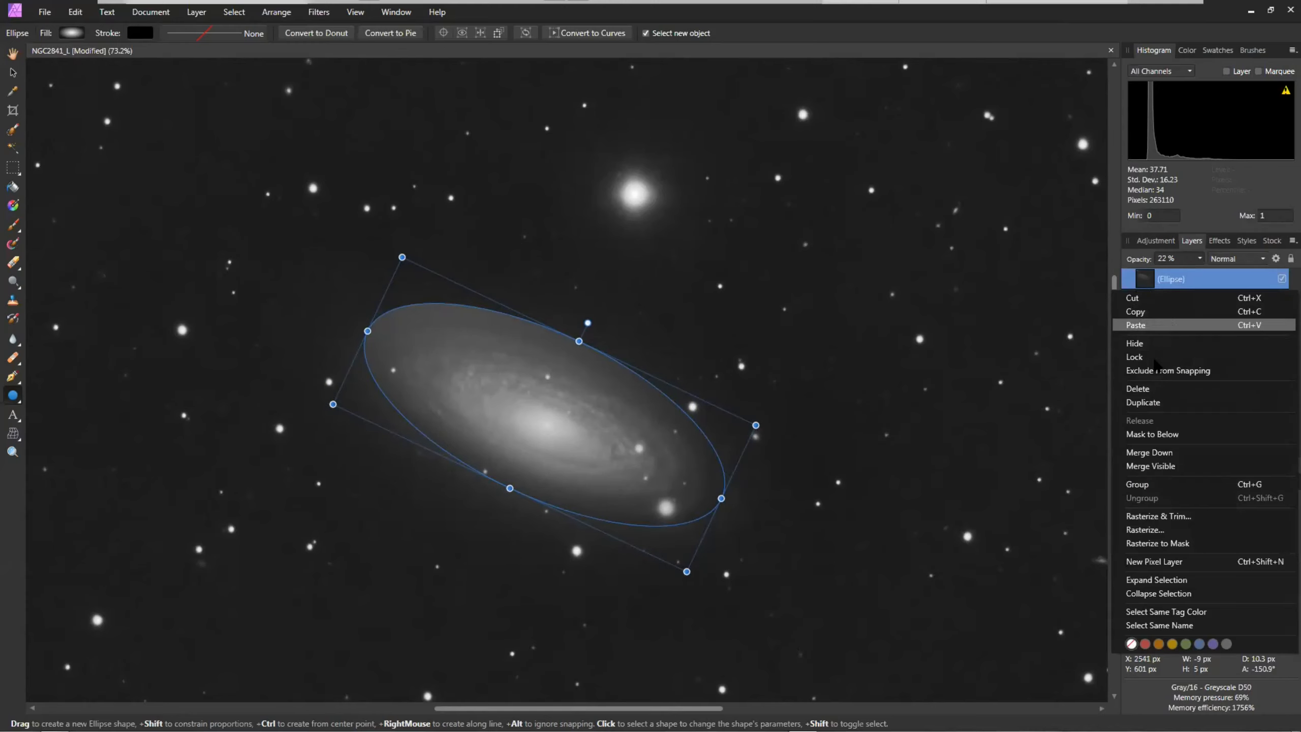
left_click(1155, 393)
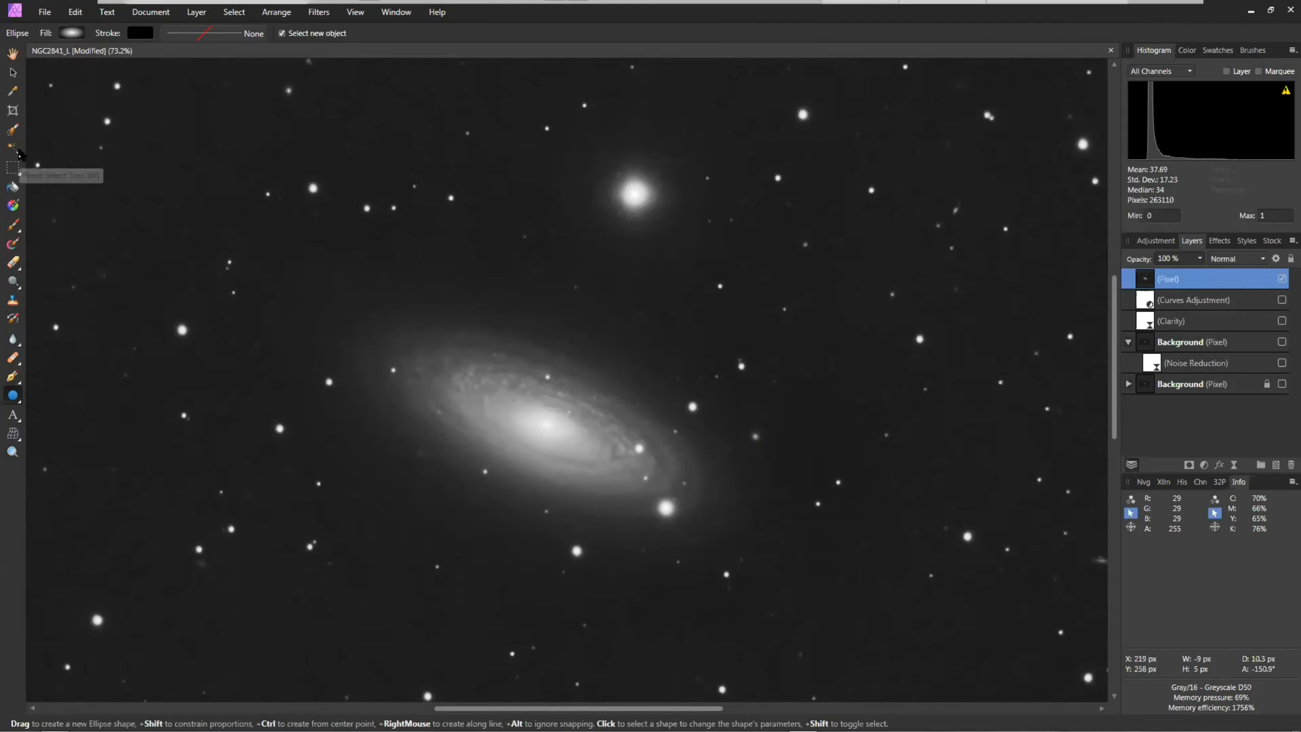
Flood-select the stars across the merged pixel layer at 20% tolerance, non-contiguously, by sampling the faint star beside the galaxy.
left_click(14, 148)
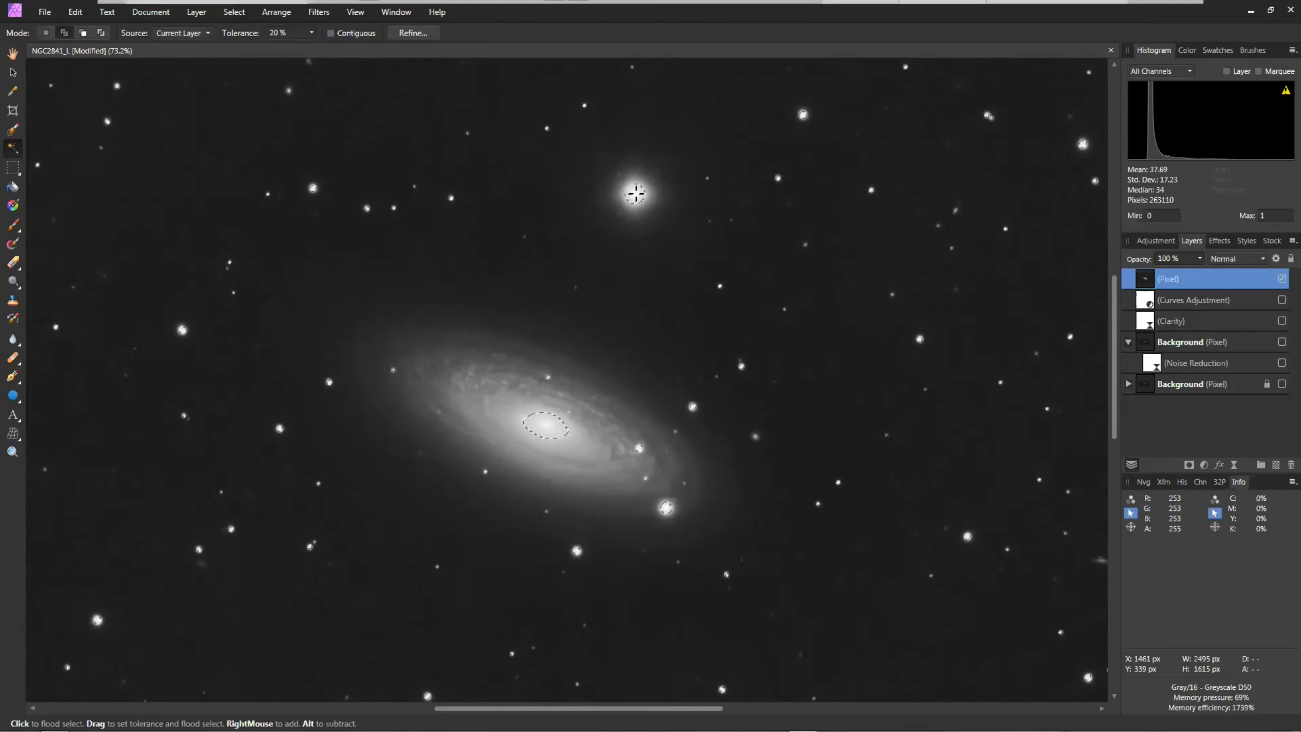
scroll(694, 534, "up", 1)
scroll(694, 535, "up", 2)
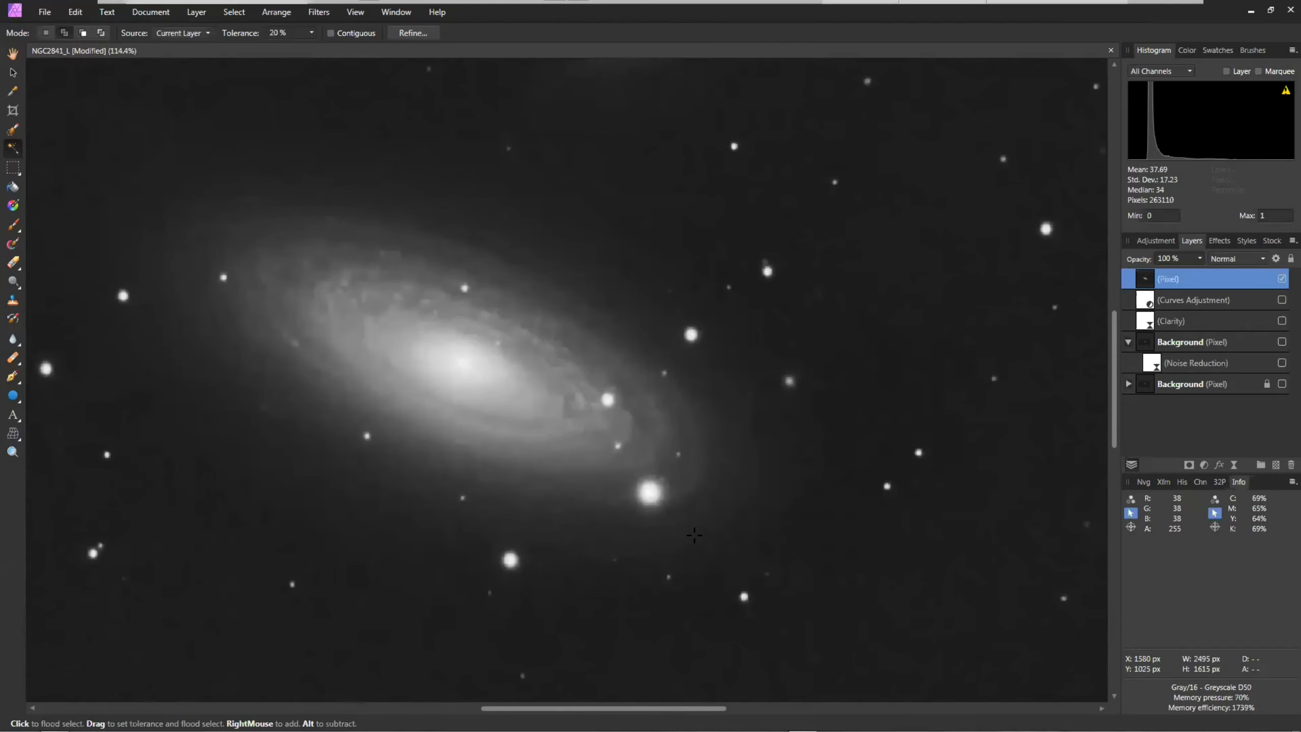
left_click(692, 375)
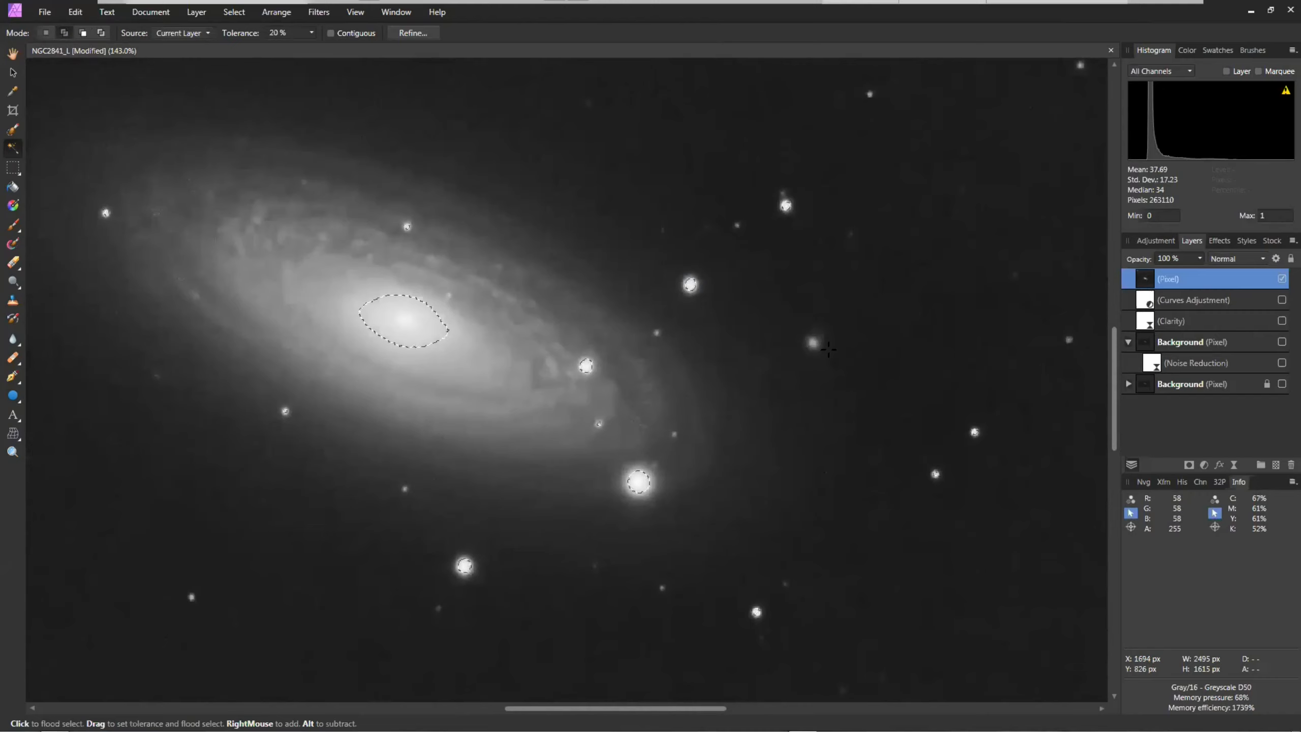
scroll(638, 481, "up", 1)
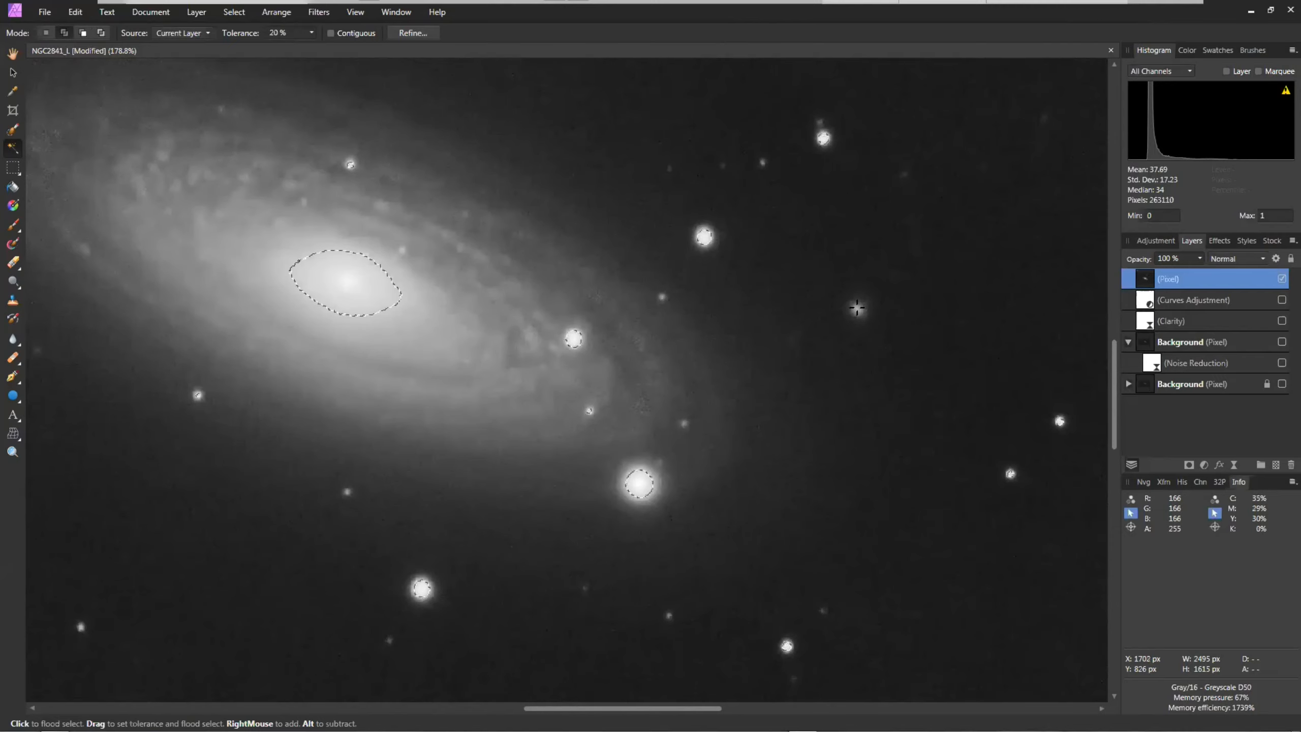
left_click(858, 309)
scroll(834, 417, "down", 3)
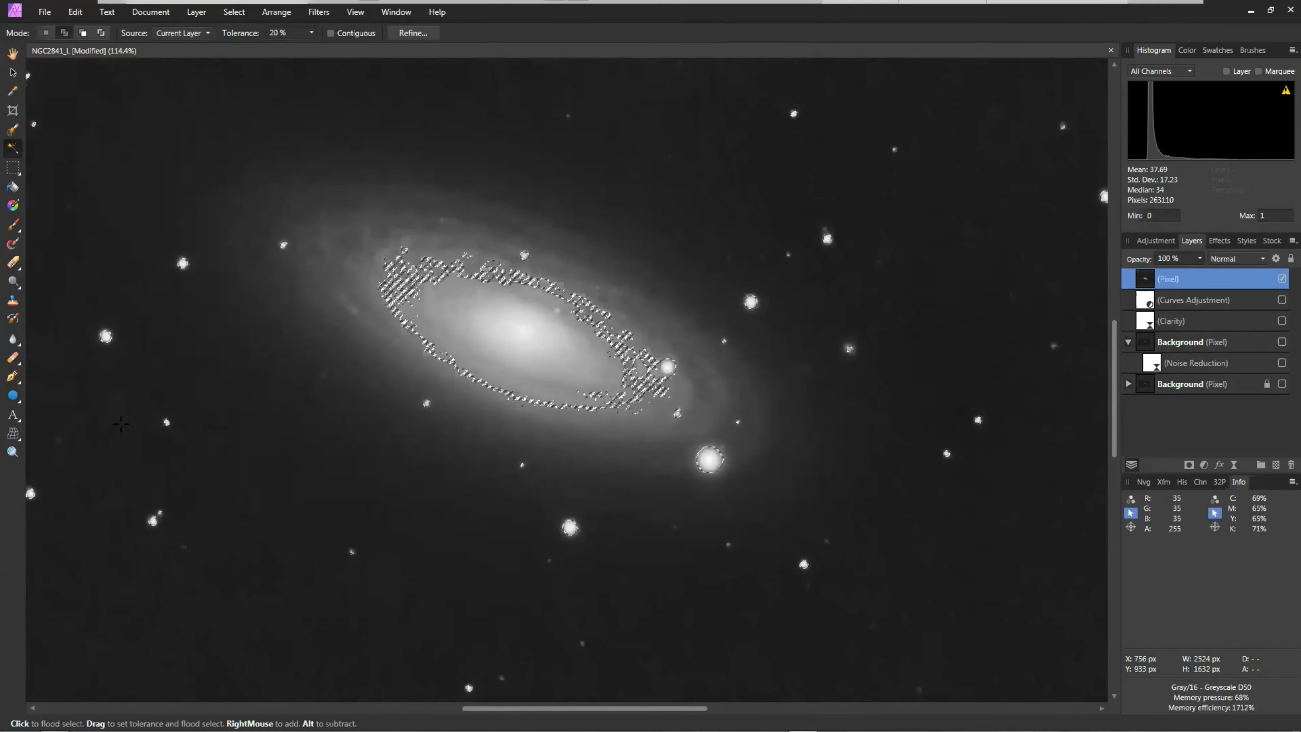
Subtract the galaxy's bright core and inner disc from the star selection using contiguous flood selection at 20% tolerance.
scroll(116, 430, "down", 3)
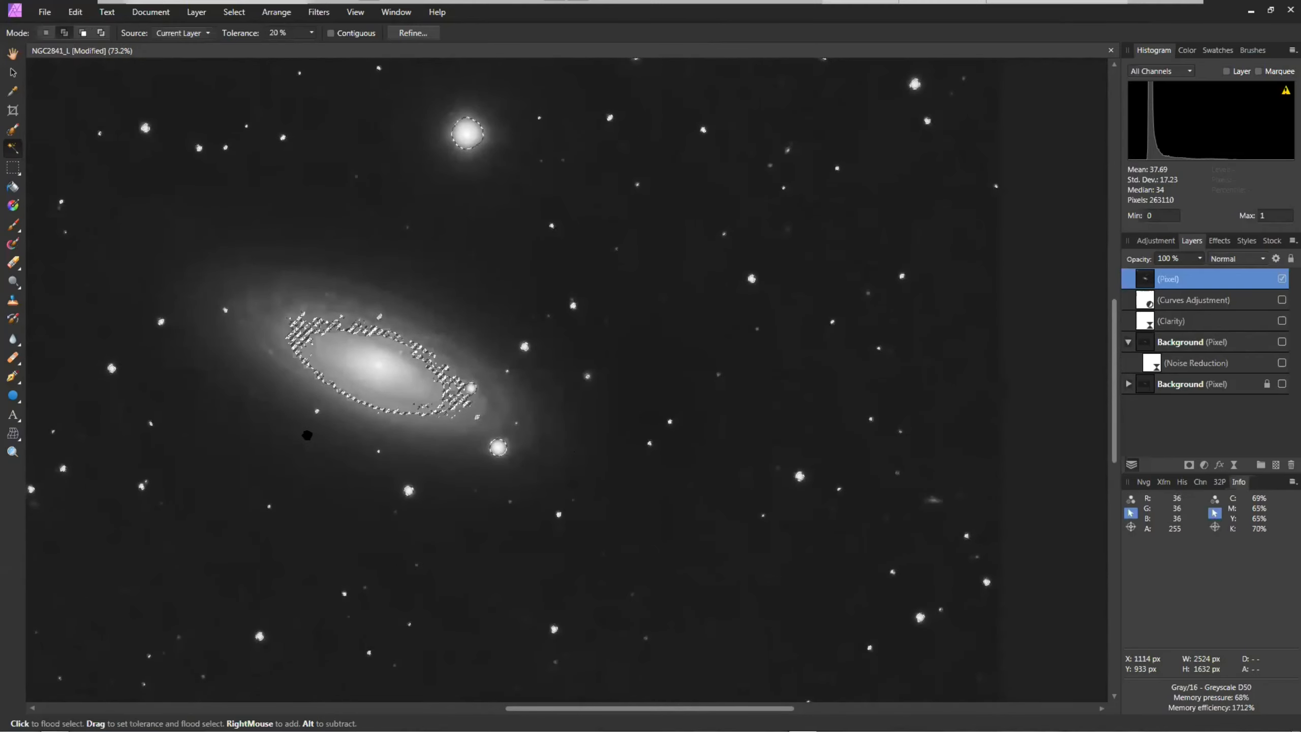
scroll(389, 436, "up", 2)
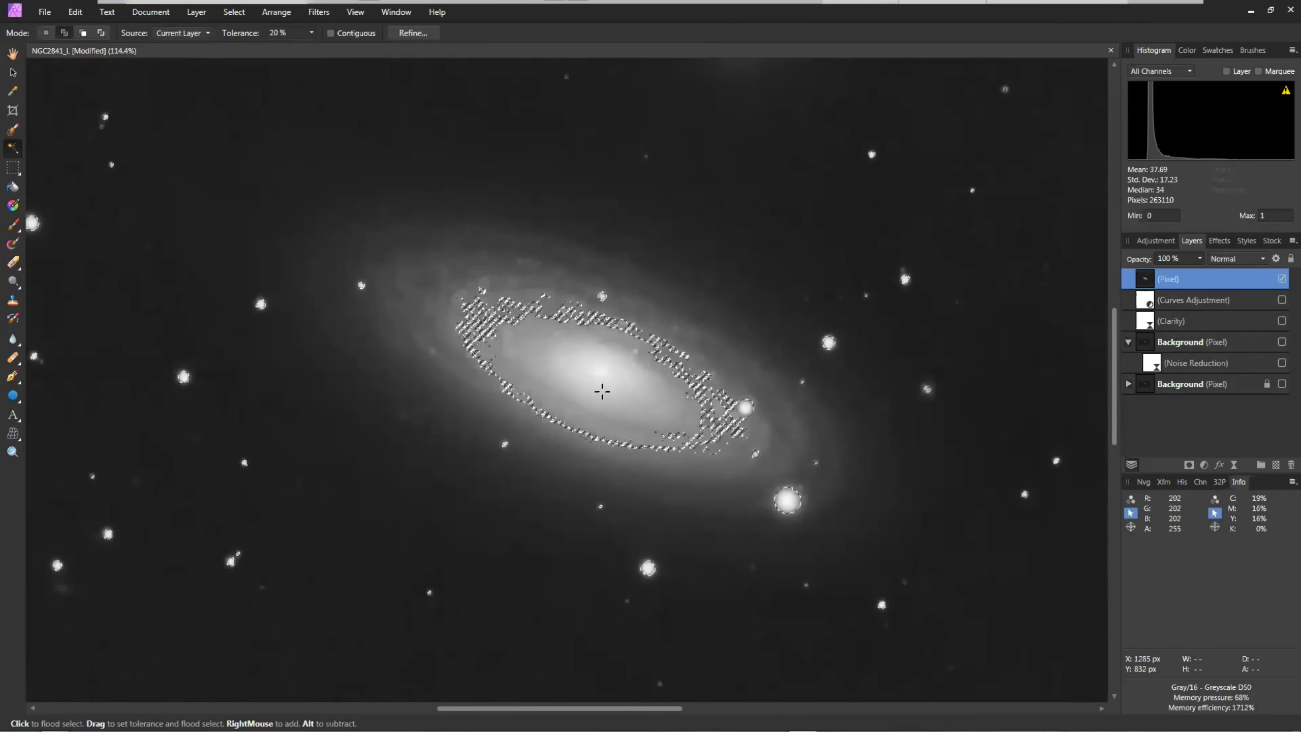
left_click(330, 34)
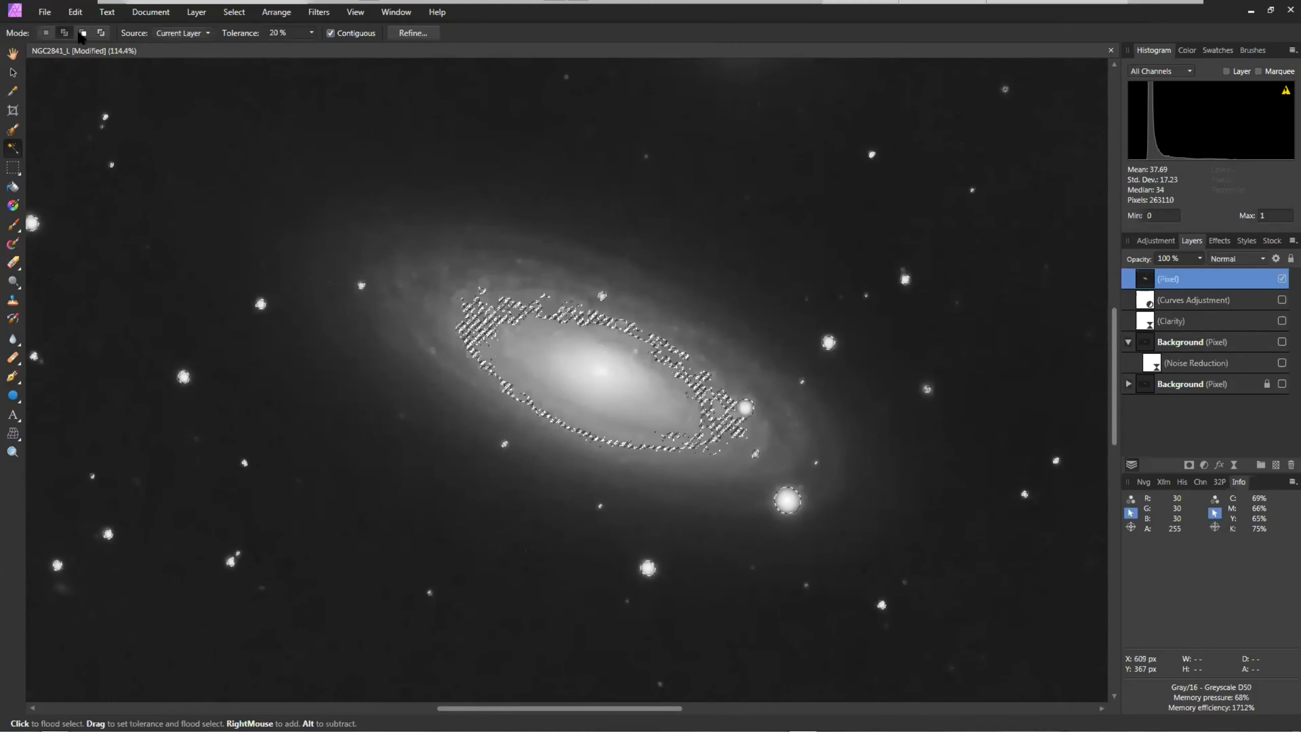
left_click(580, 374)
left_click(512, 354)
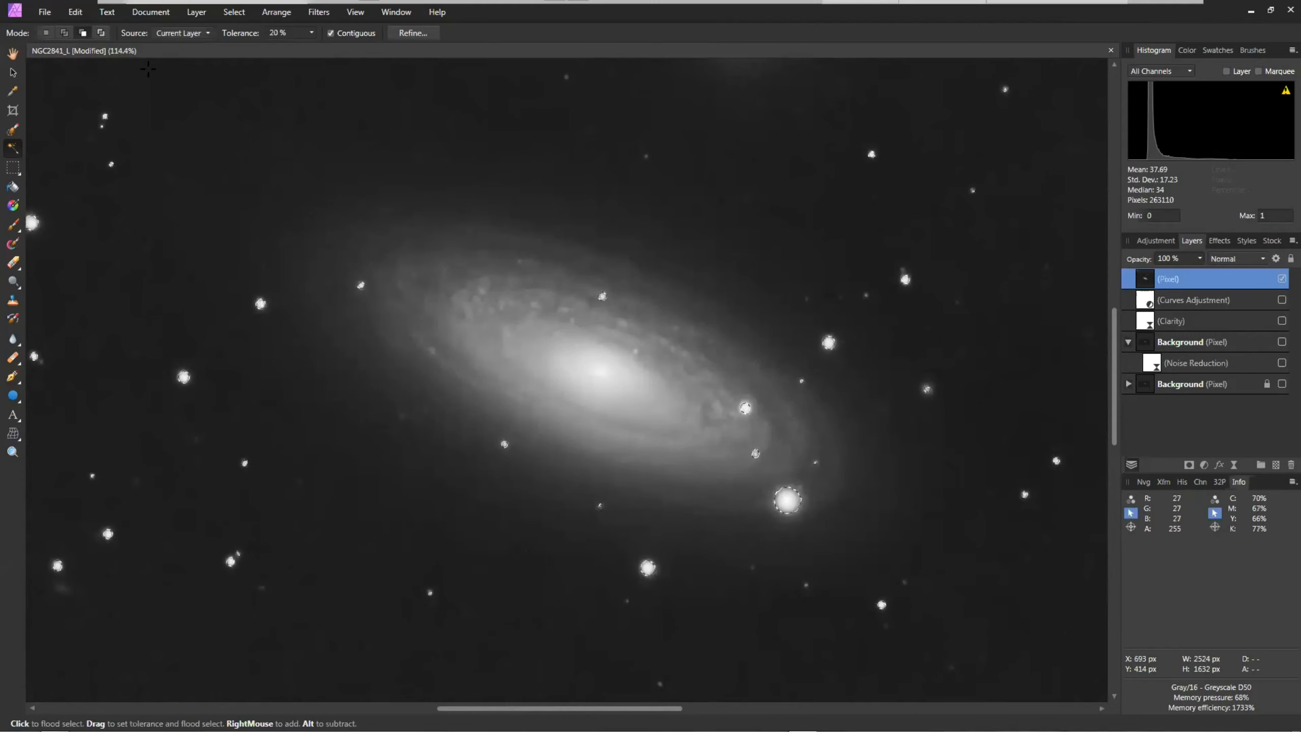
Inspect the star selection around the galaxy and preview it across the image as a quick mask.
scroll(628, 381, "up", 2)
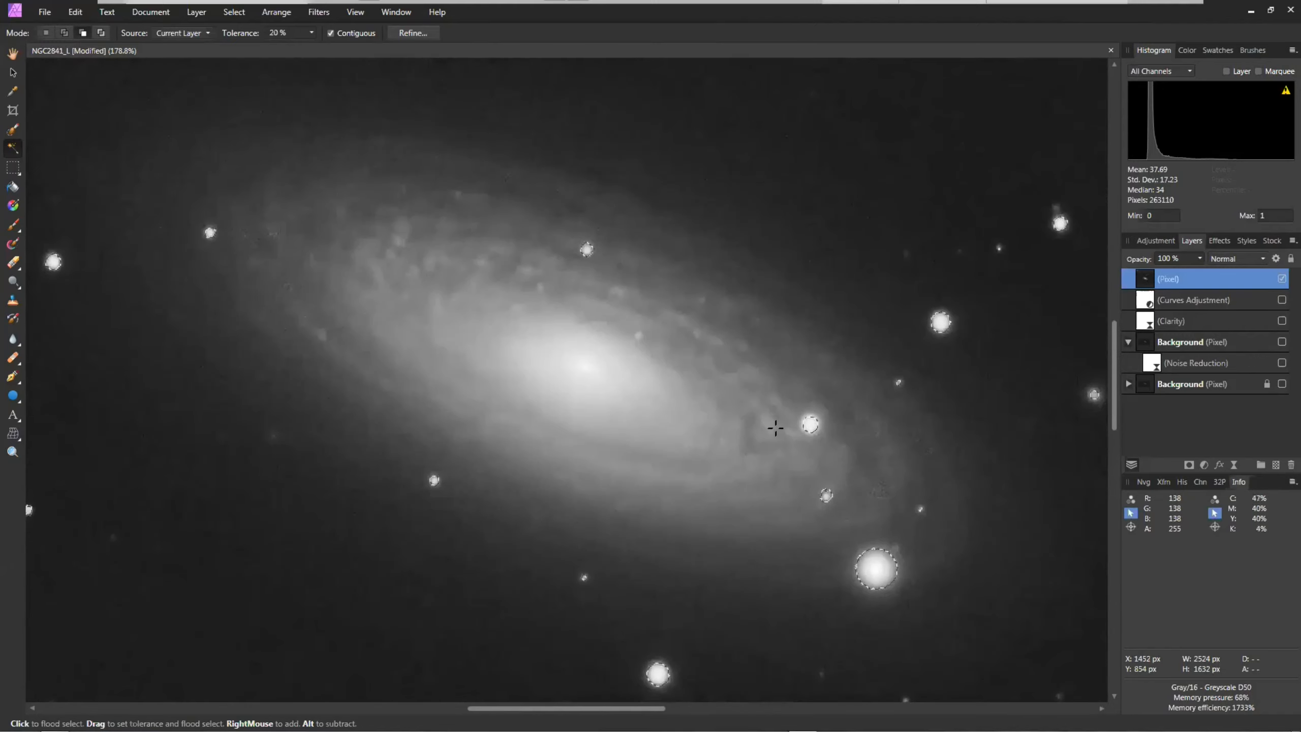
scroll(776, 428, "down", 2)
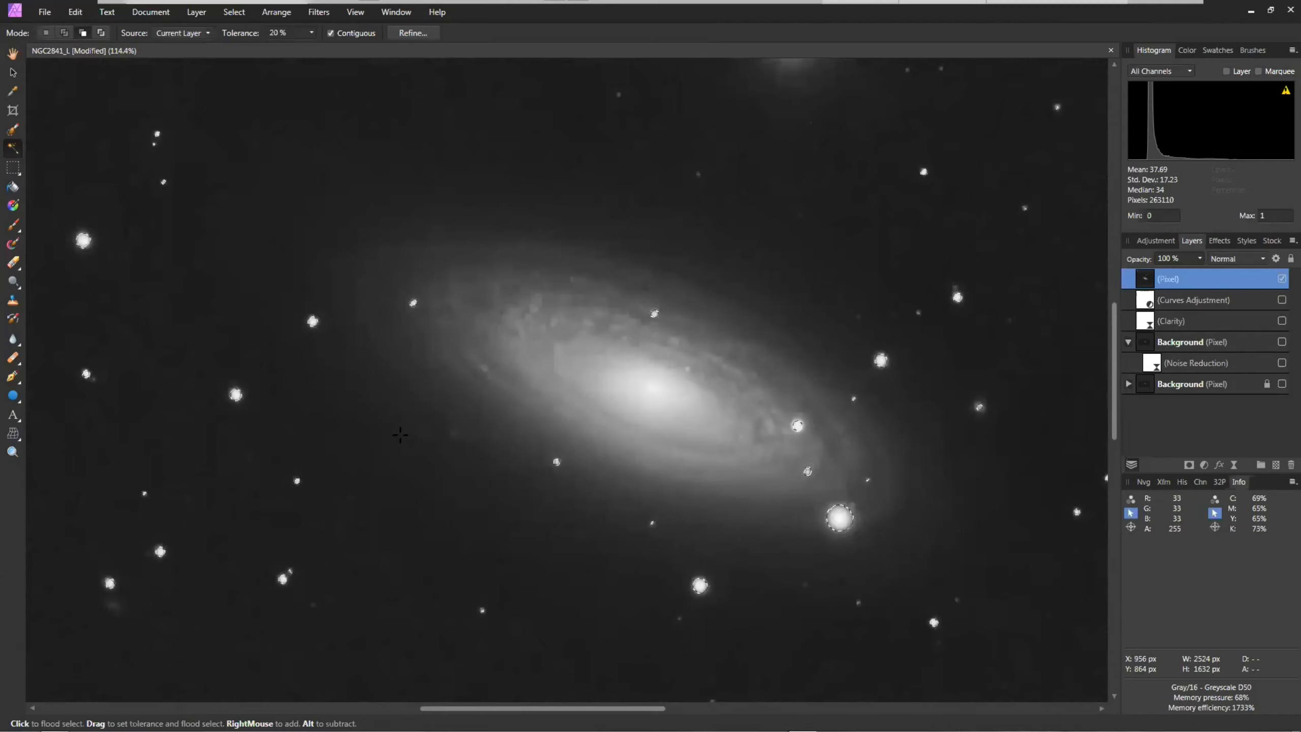
scroll(392, 438, "down", 3)
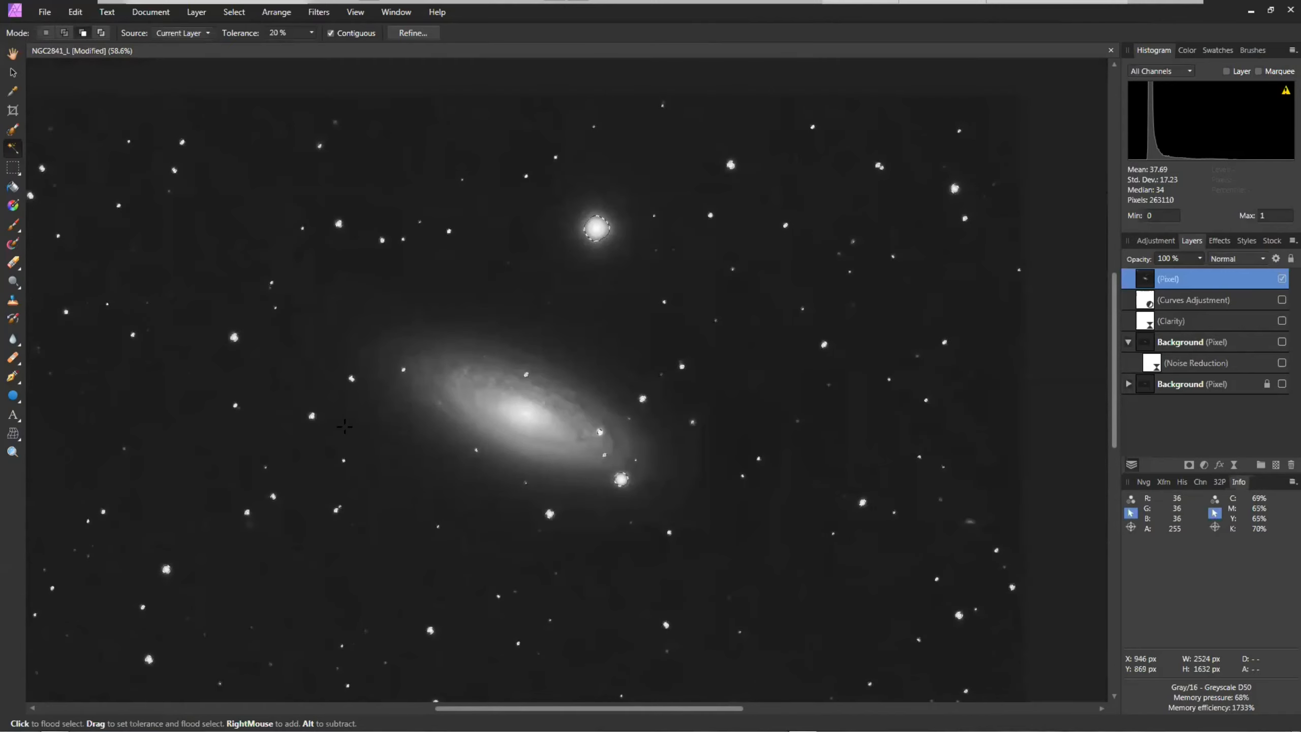
scroll(392, 439, "up", 3)
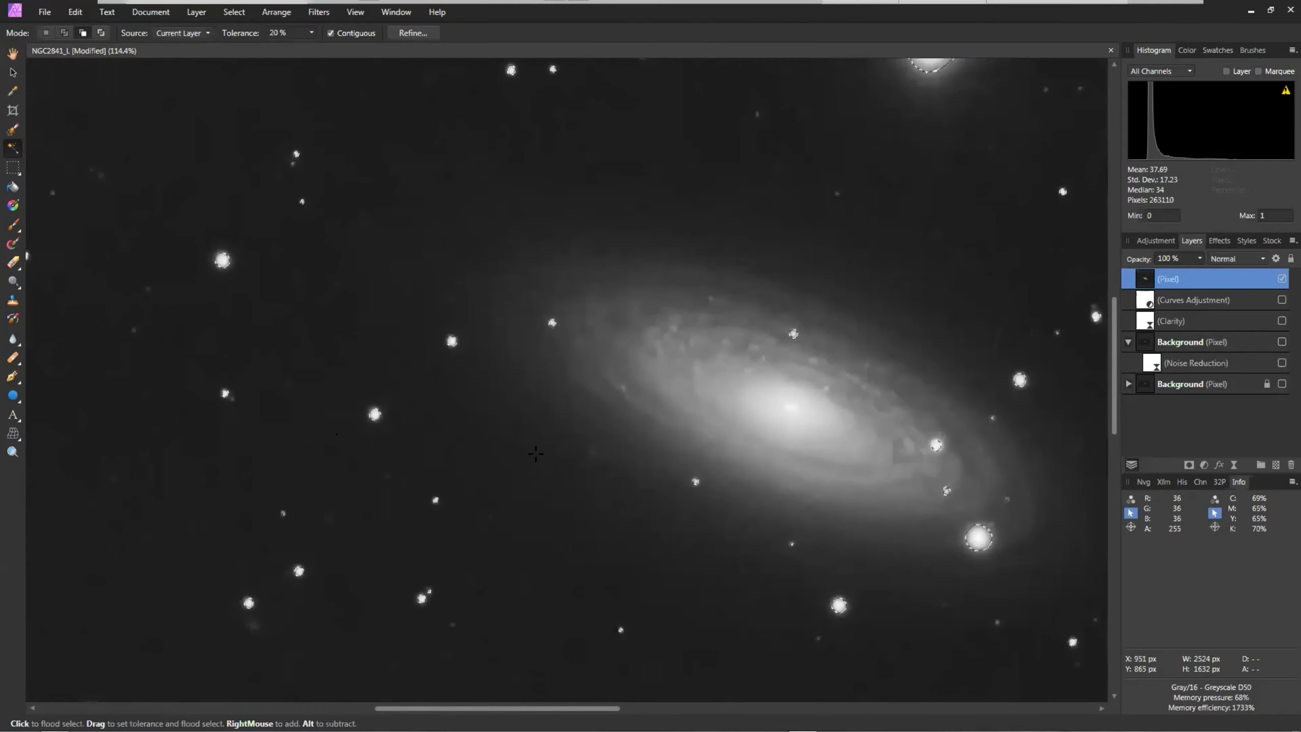
key("q")
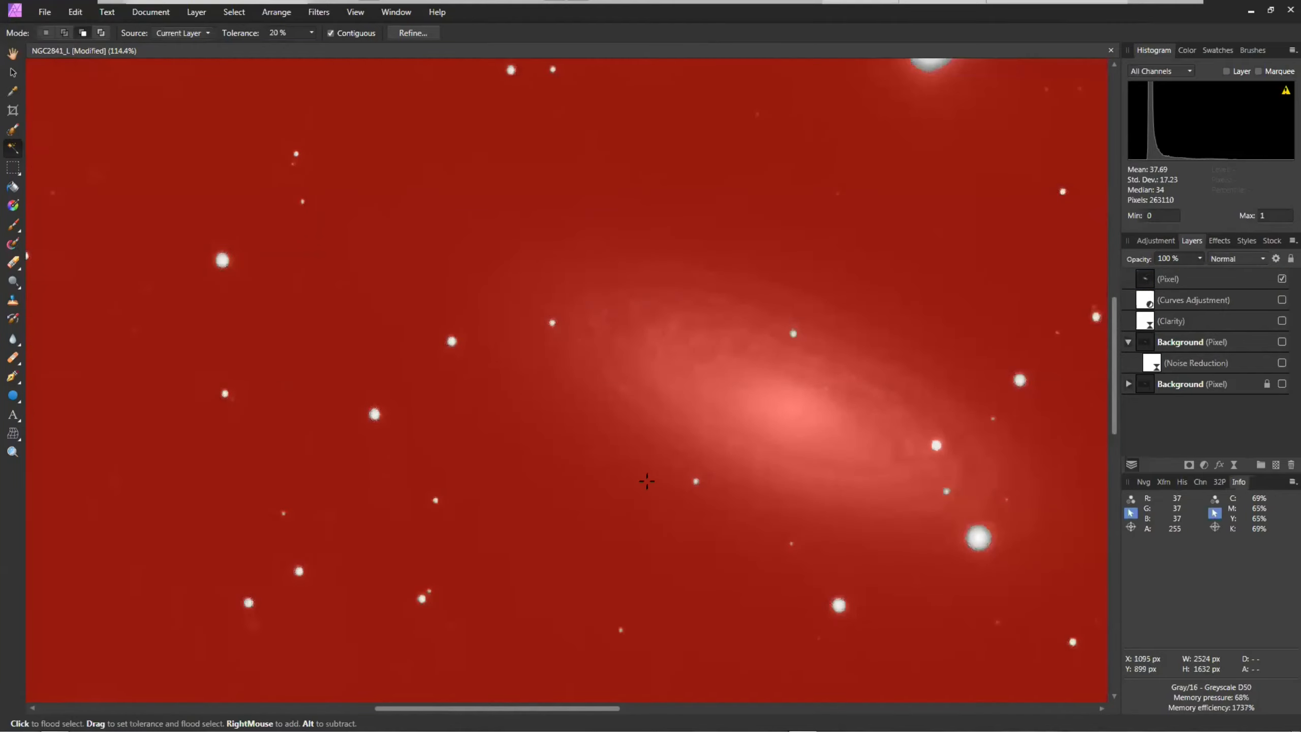
scroll(632, 480, "down", 2)
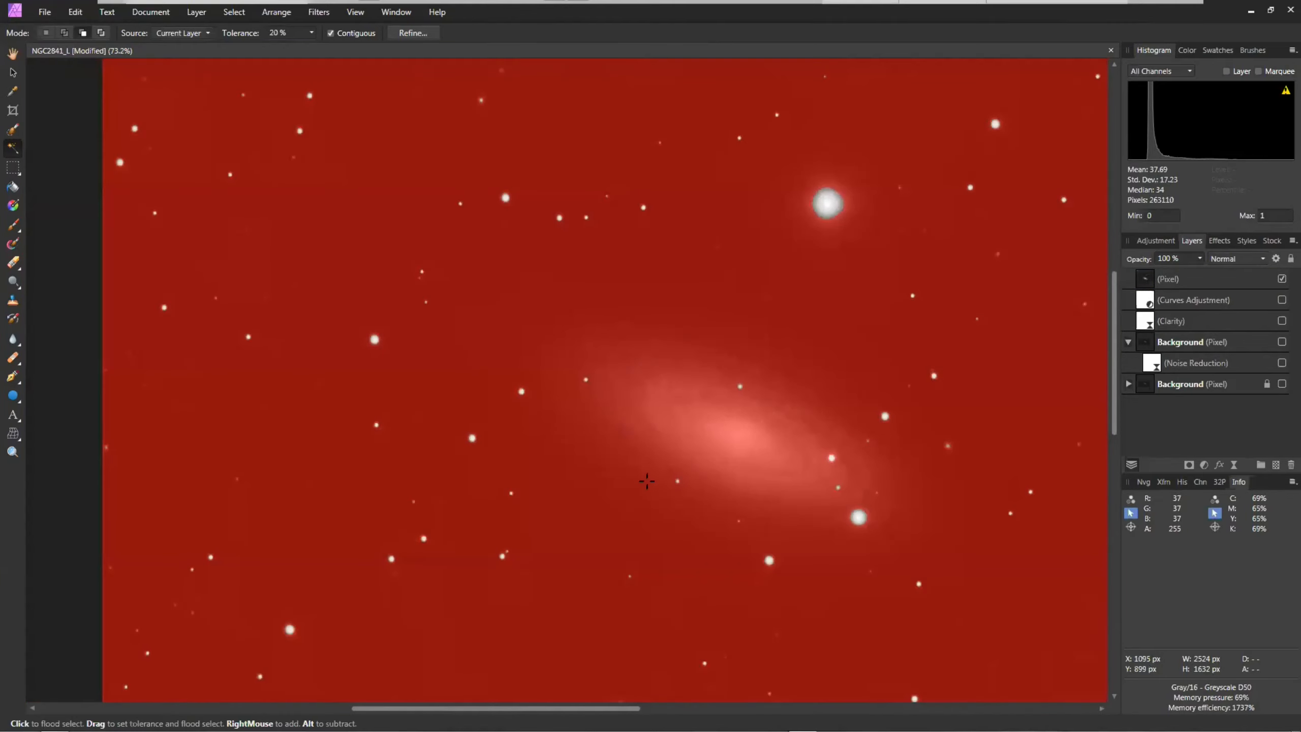
scroll(647, 481, "down", 1)
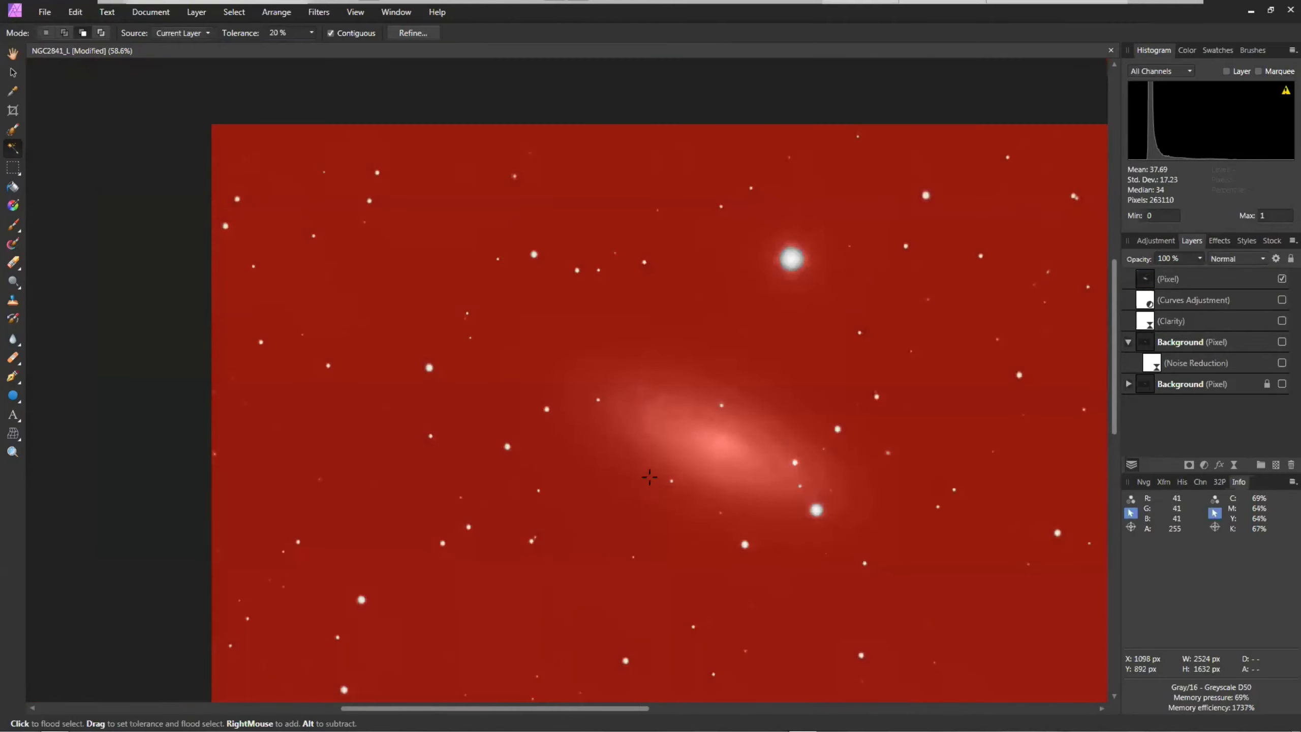
key("q")
scroll(733, 546, "up", 2)
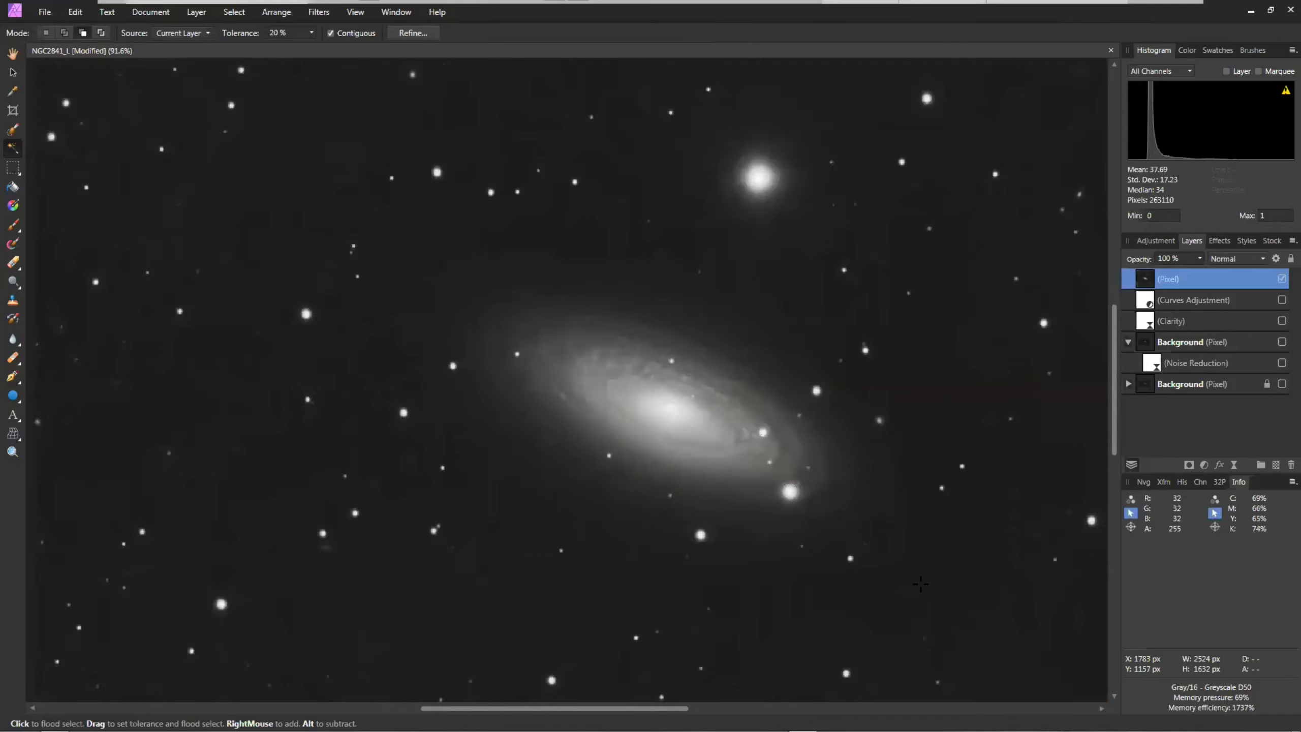
Grow the star selection outward by a few pixels with the Circular option enabled, and apply it.
scroll(732, 546, "up", 3)
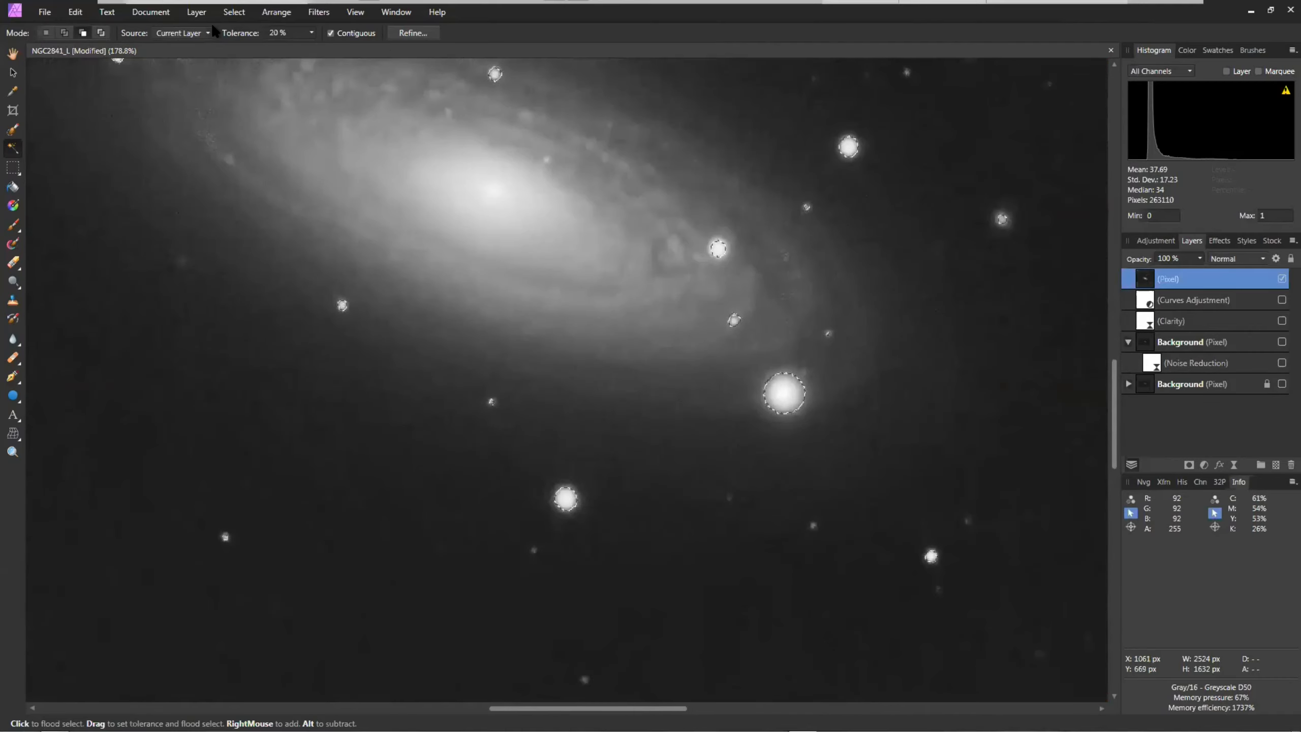
left_click(231, 12)
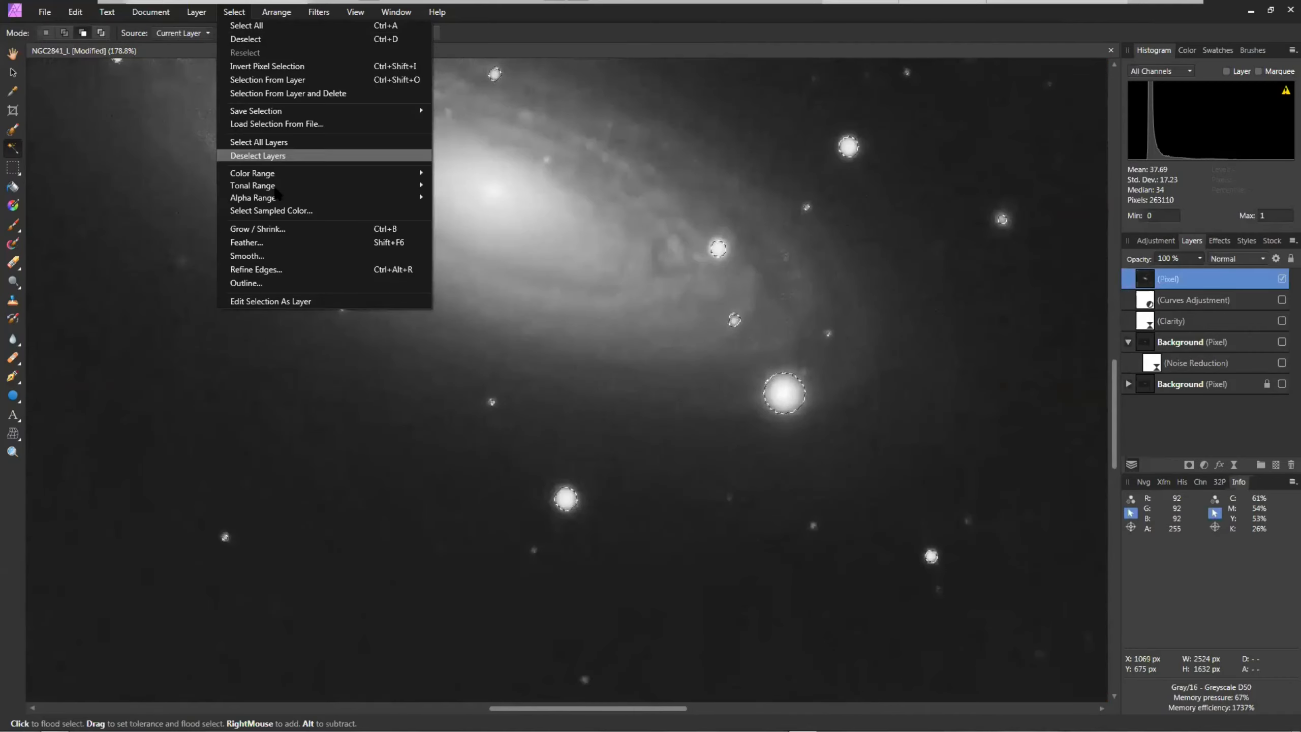
left_click(272, 232)
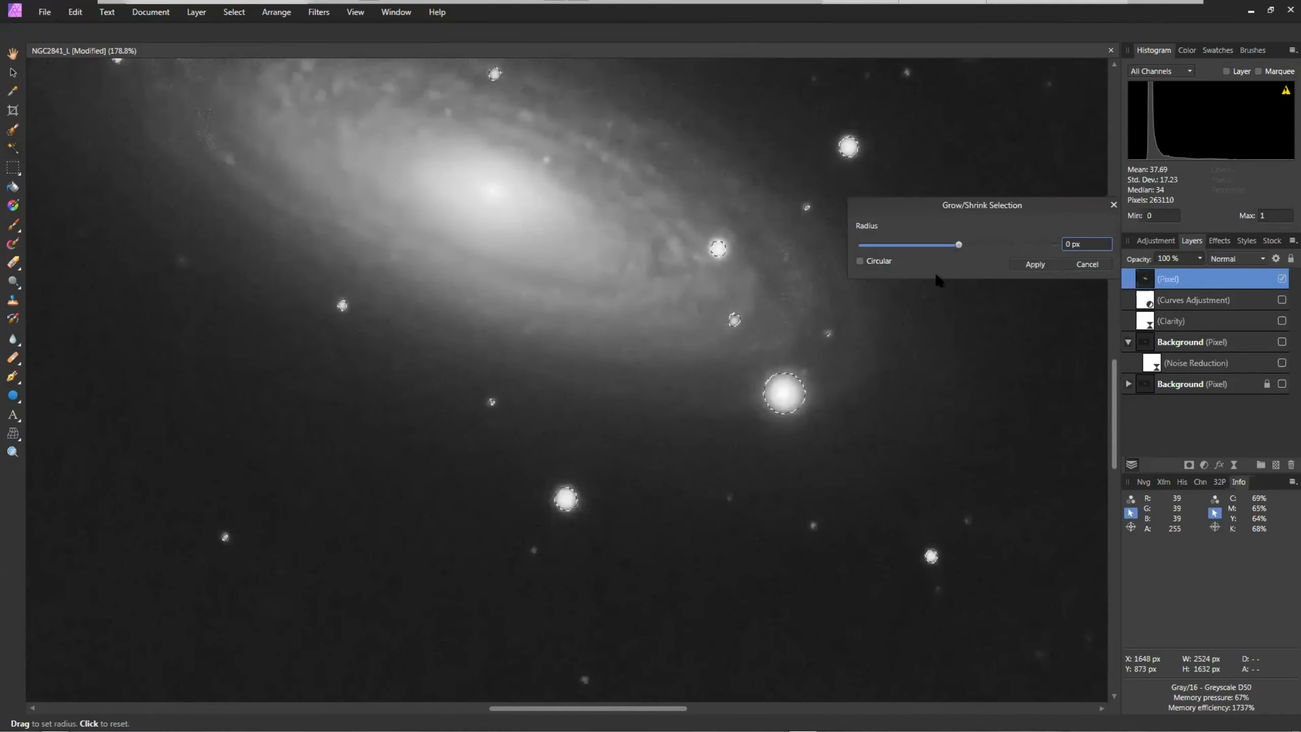
left_click(860, 261)
left_click_drag(959, 245, 957, 245)
type("0")
scroll(1101, 244, "up", 4)
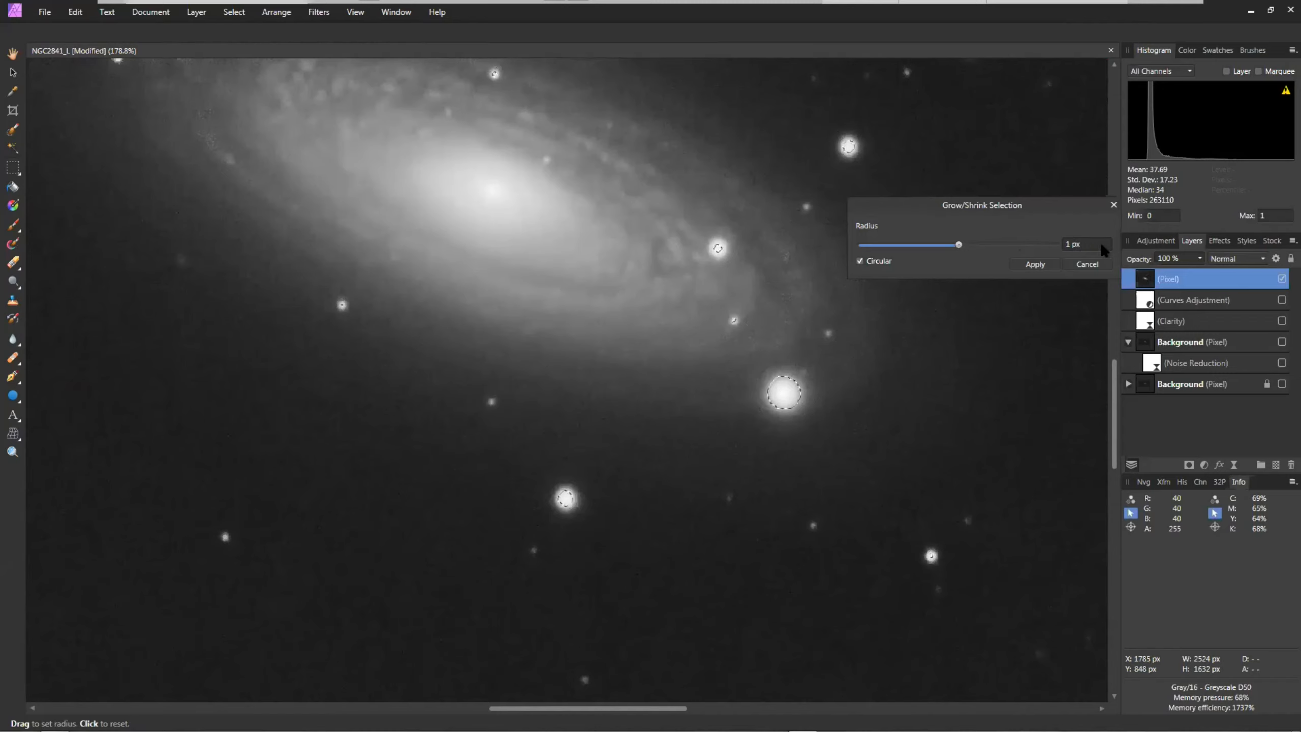
scroll(1100, 242, "up", 4)
scroll(1100, 242, "down", 1)
left_click(1035, 265)
key("w")
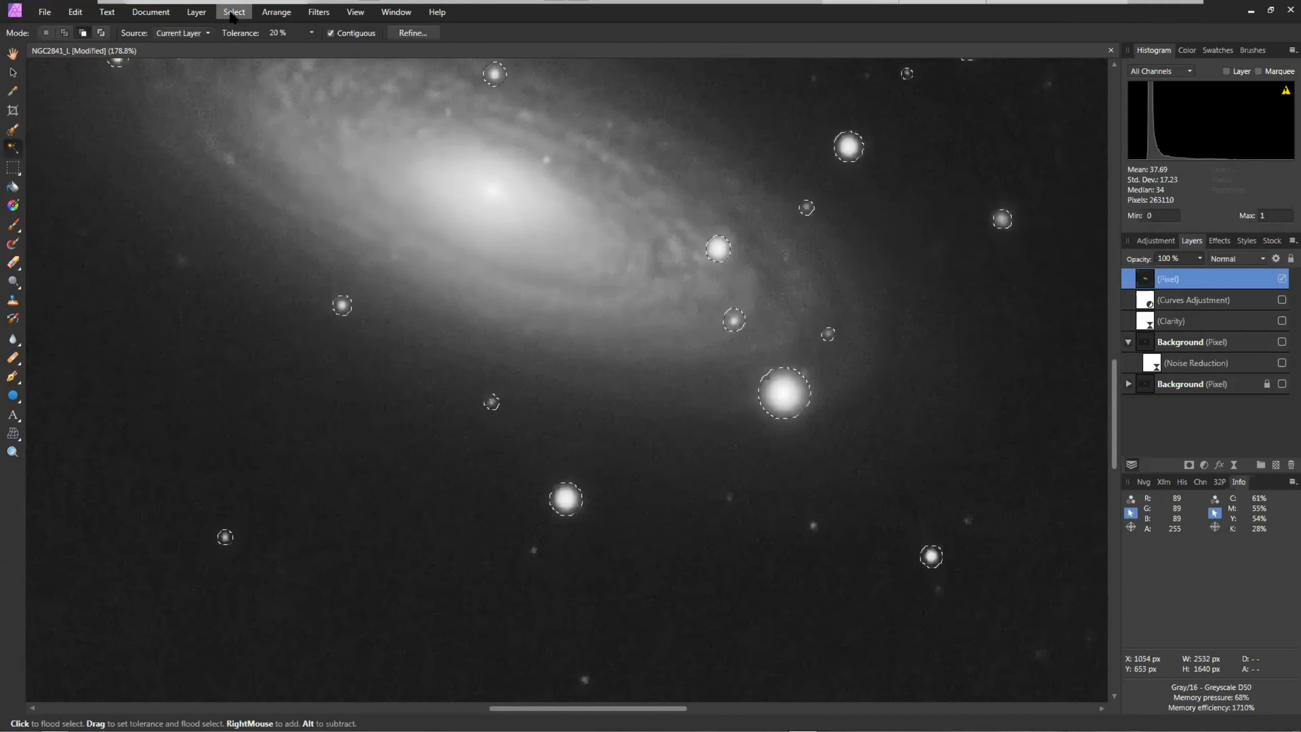
Feather the grown star selection by 4 px.
left_click(232, 12)
left_click(317, 247)
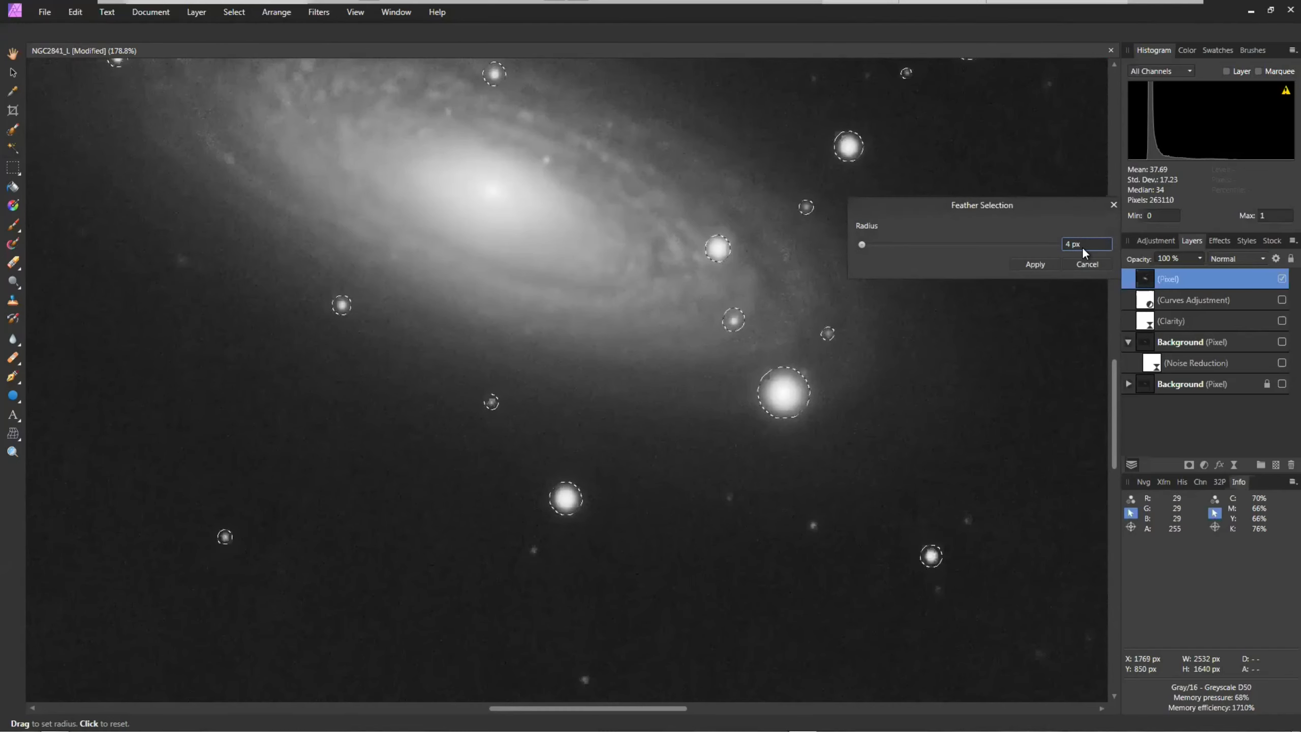
left_click(1041, 264)
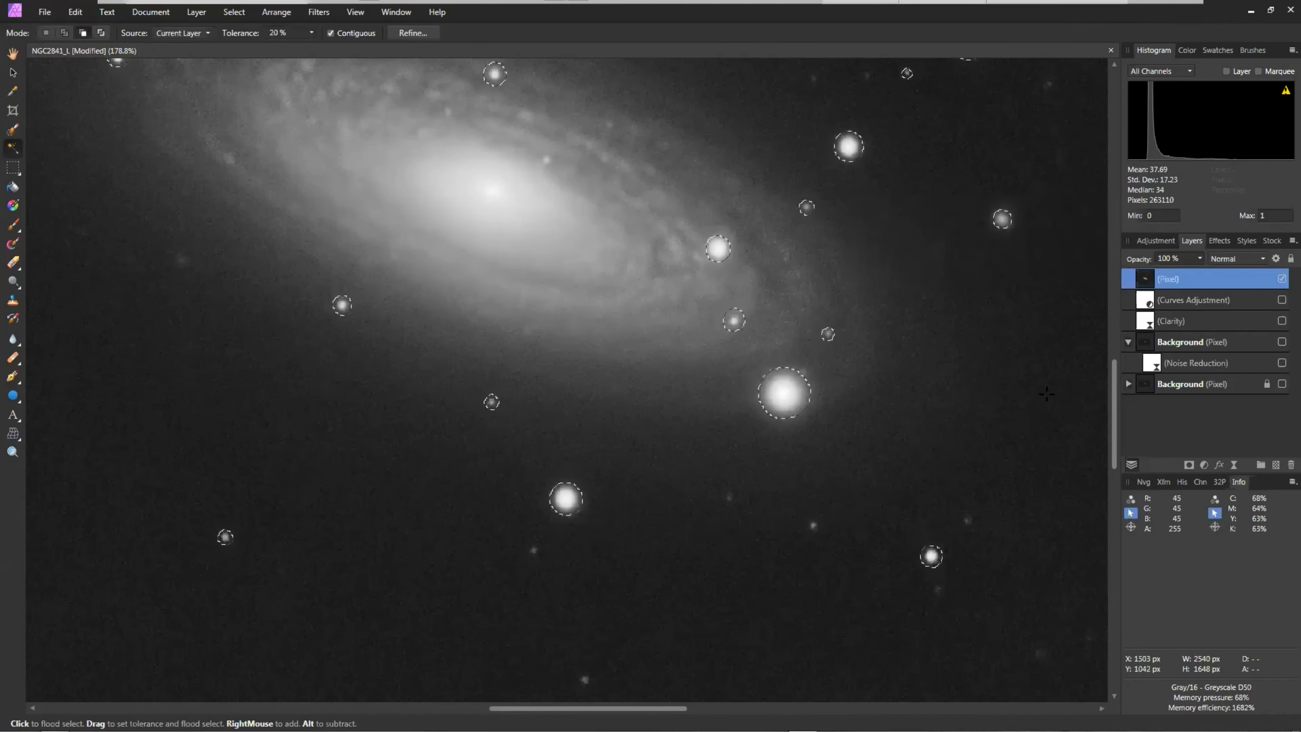
Add a live Minimum Blur filter limited to the selected stars, with the Circular option enabled.
left_click(1234, 465)
scroll(1240, 259, "up", 5)
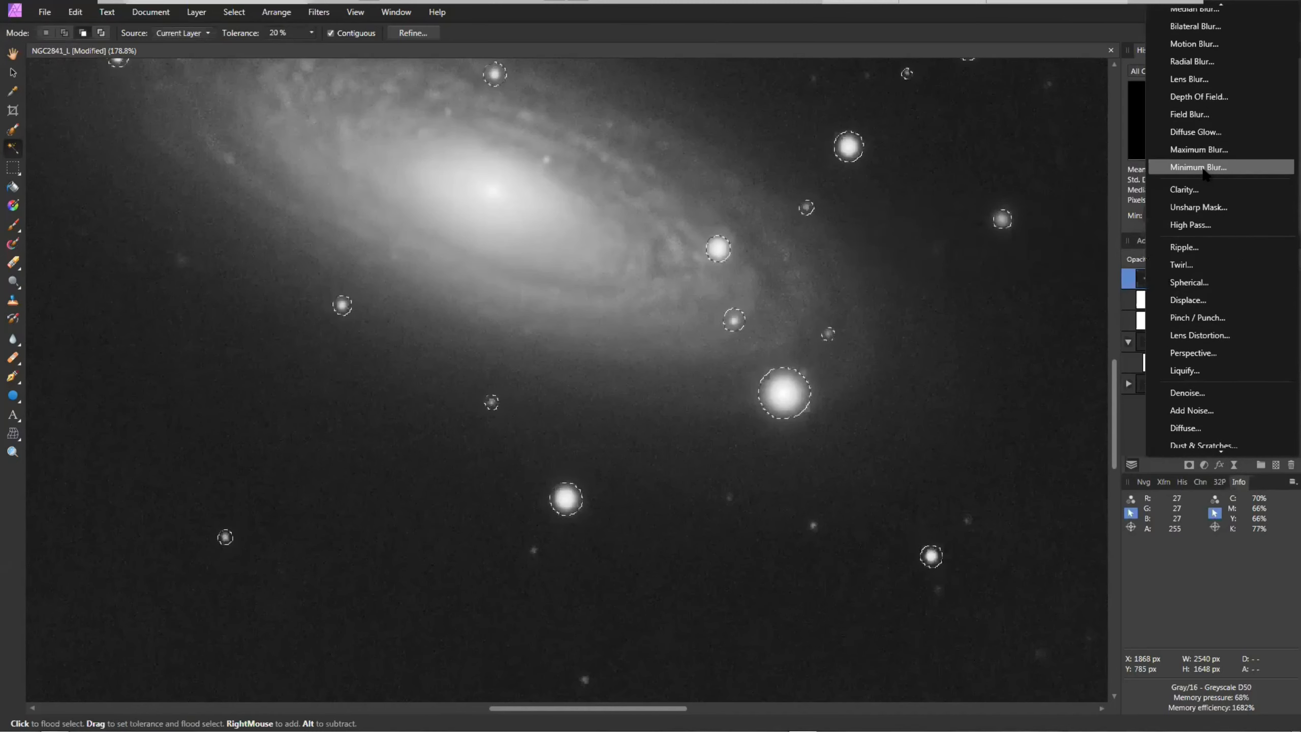
left_click(1205, 172)
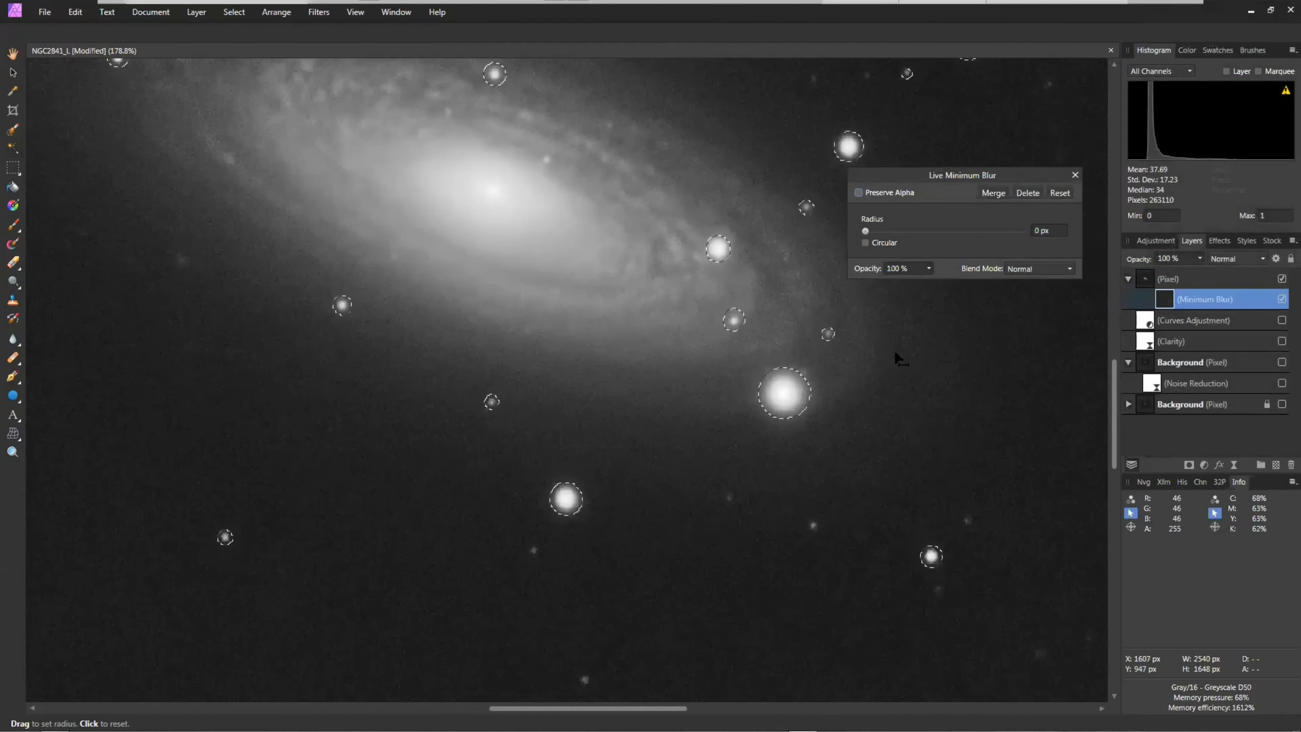
left_click(865, 242)
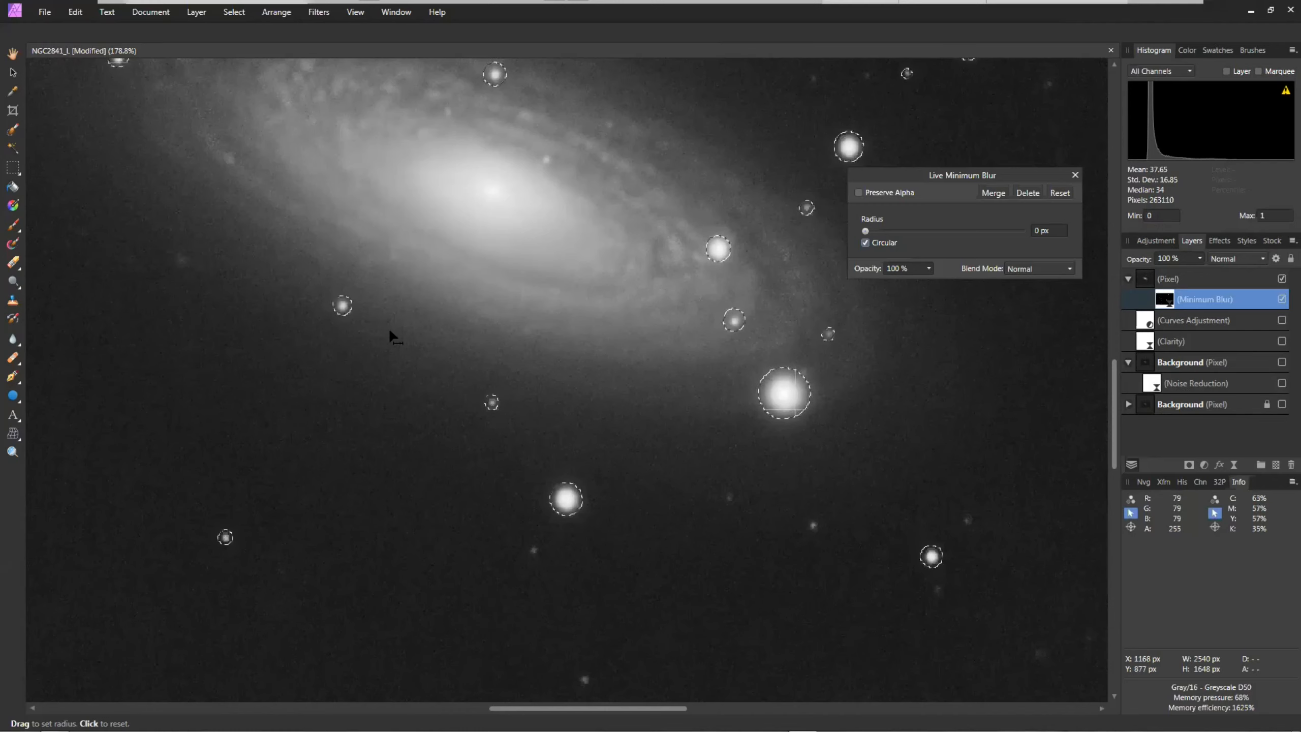
Set the Minimum Blur radius to 10 px, close its settings, and clear the star selection.
left_click(1045, 232)
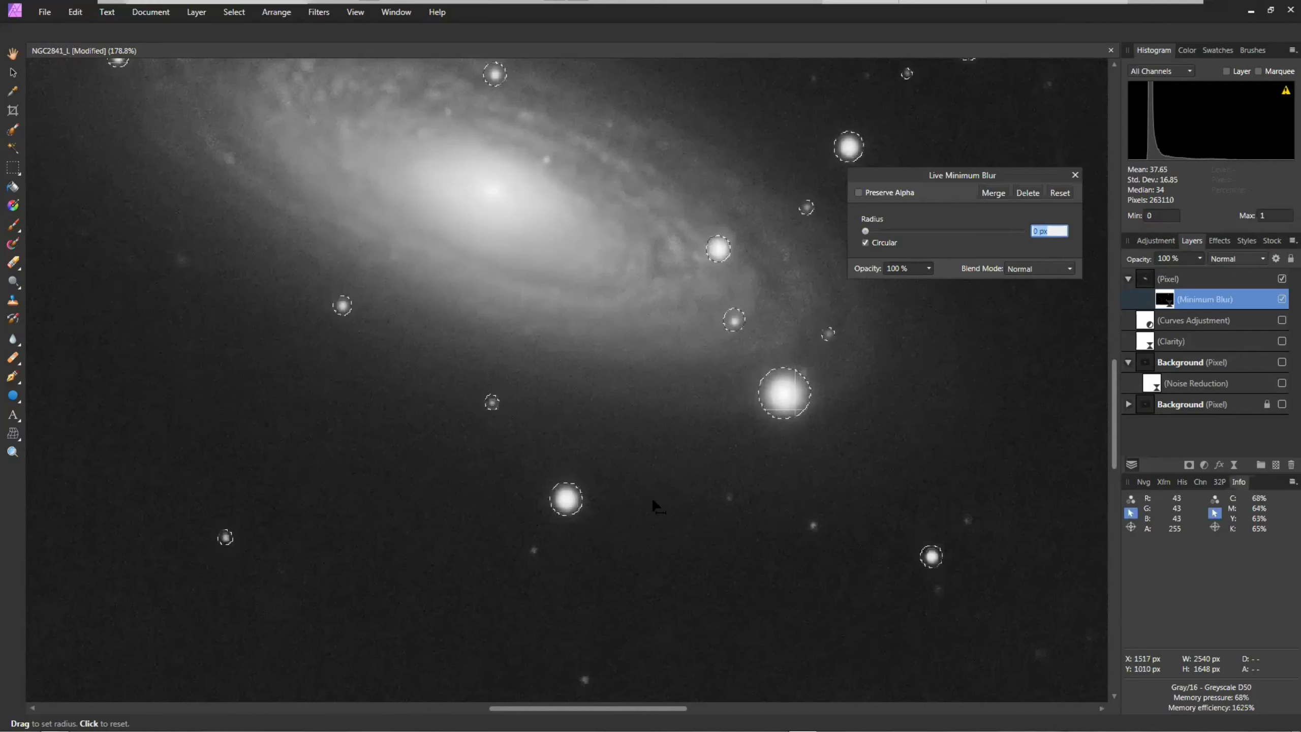
left_click(556, 508)
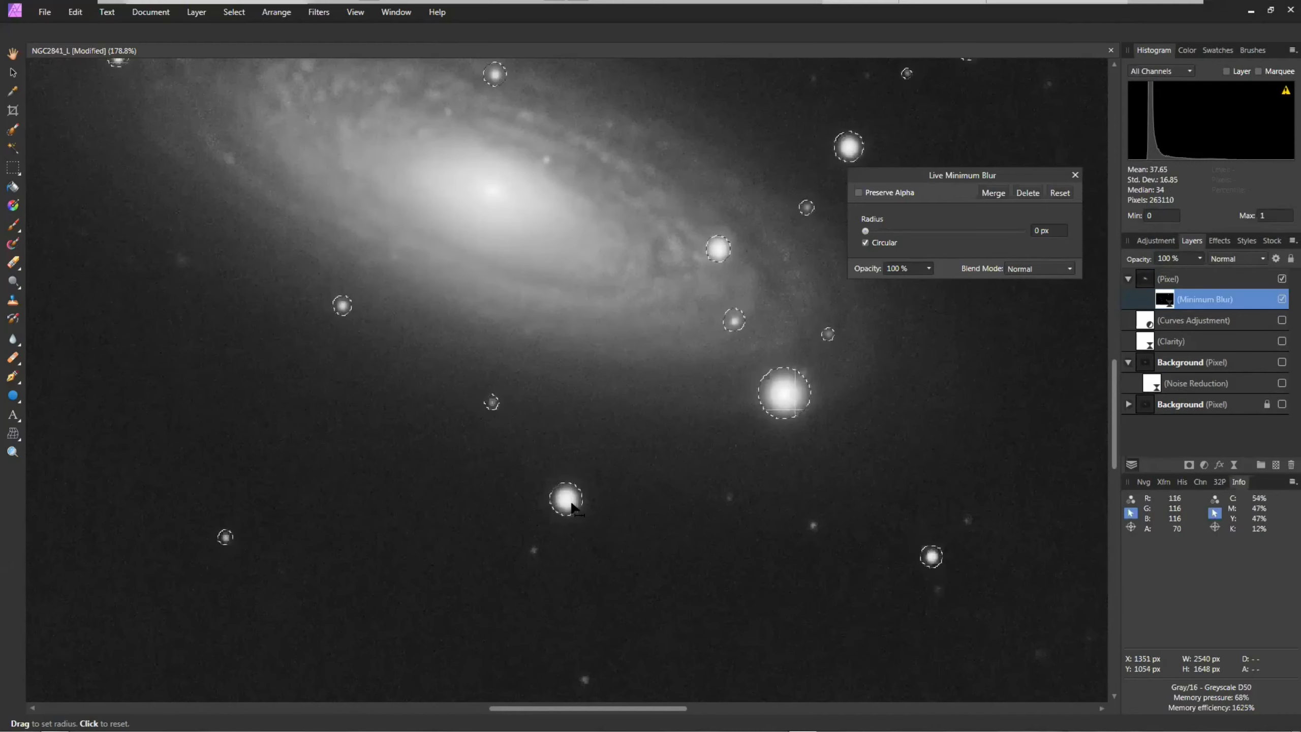
left_click(1049, 232)
scroll(1050, 231, "up", 3)
scroll(1049, 229, "up", 3)
scroll(1050, 228, "up", 3)
scroll(1050, 230, "up", 1)
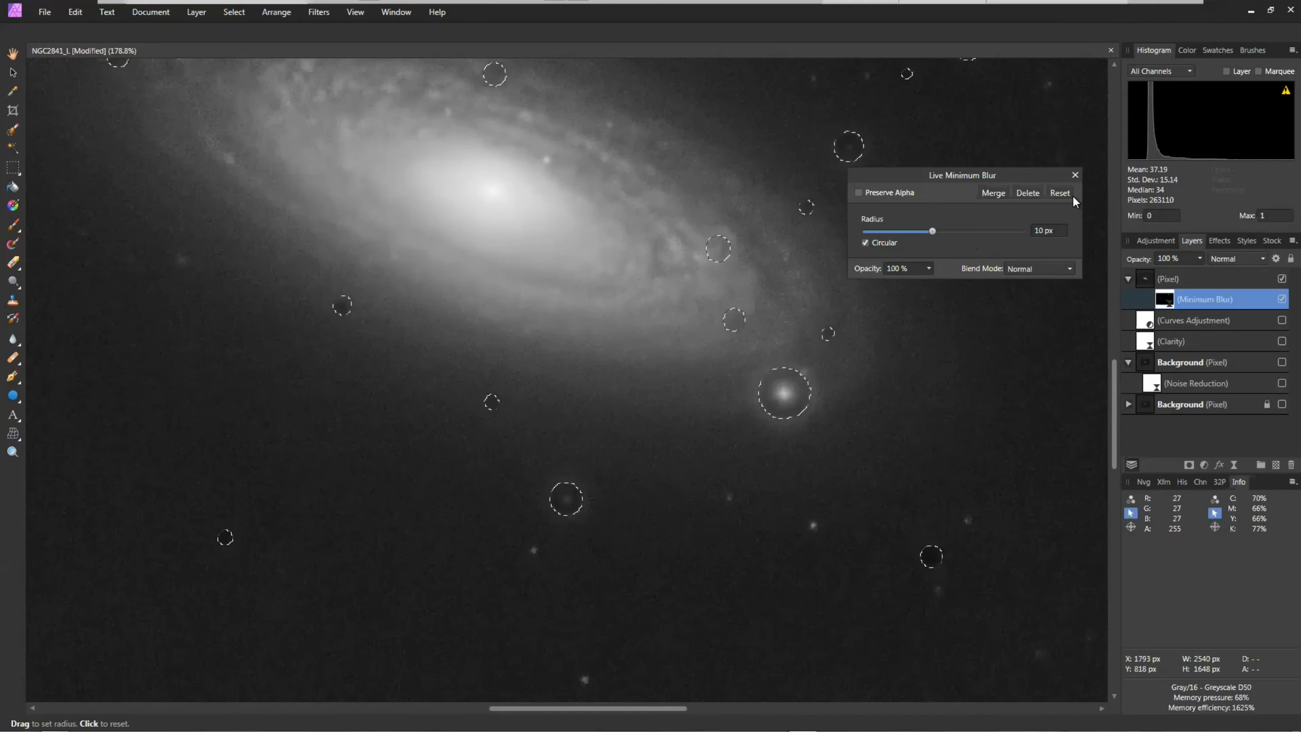
left_click(1076, 175)
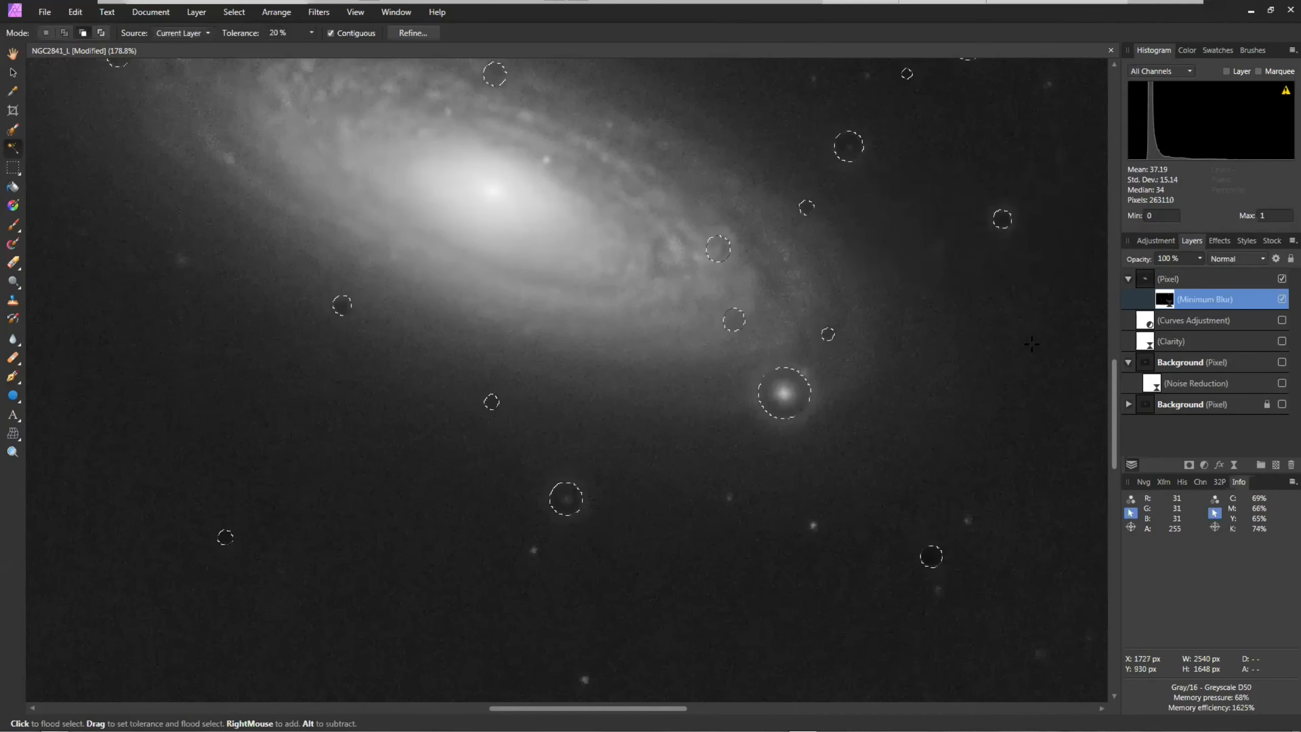
key("ctrl+d")
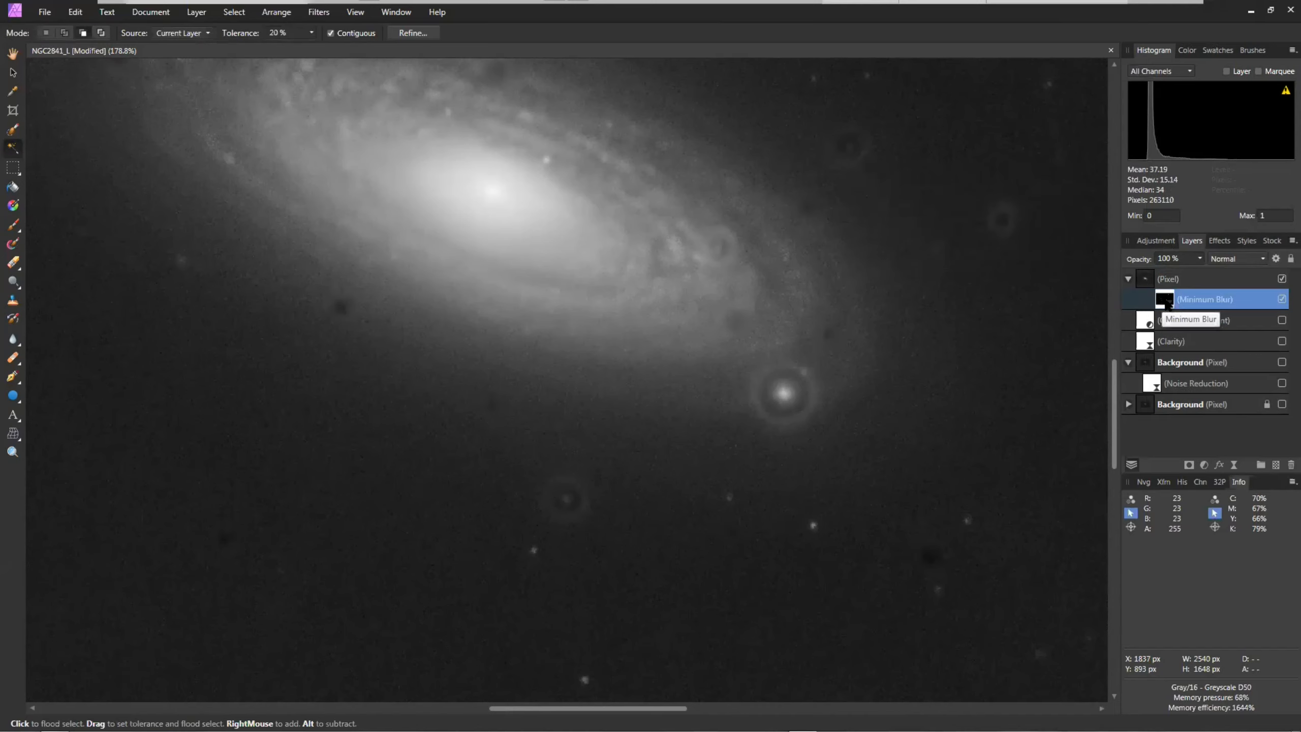
Reduce the live Minimum Blur radius to 3 px and close its settings.
double_click(1167, 304)
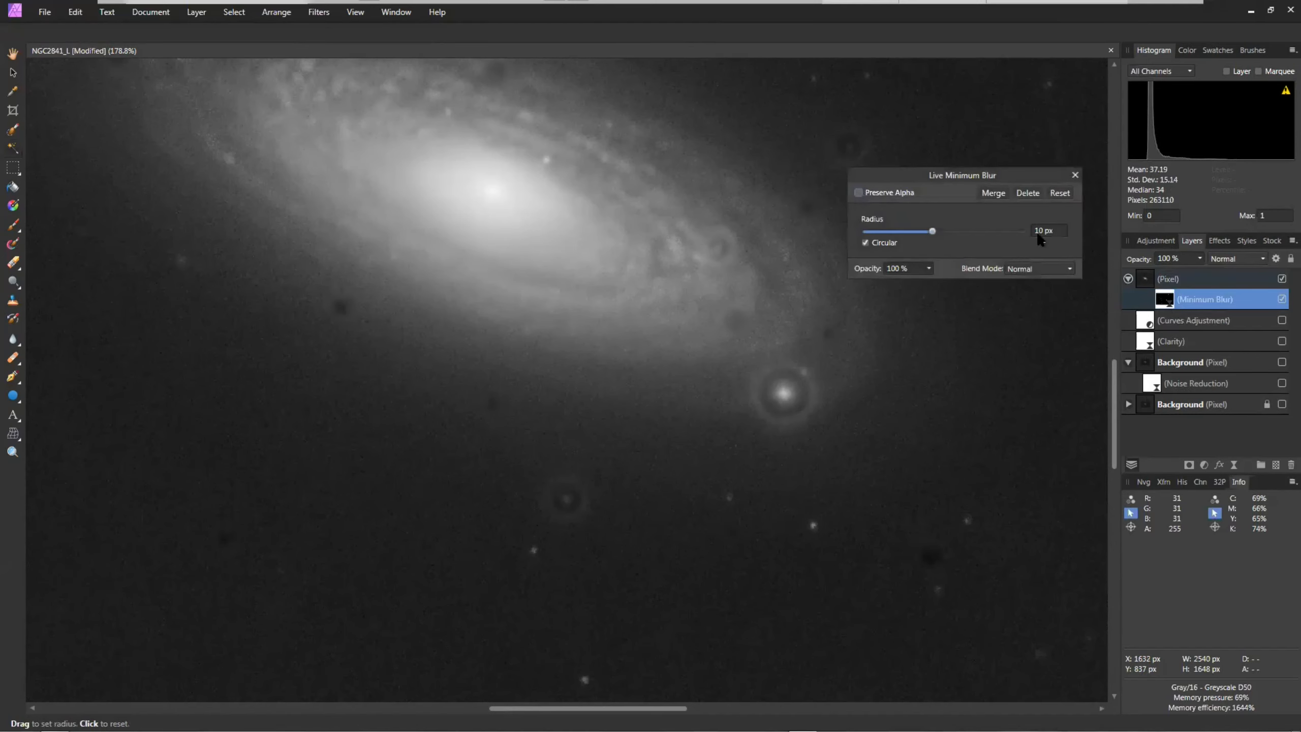
left_click(1045, 231)
type("5")
key("Return")
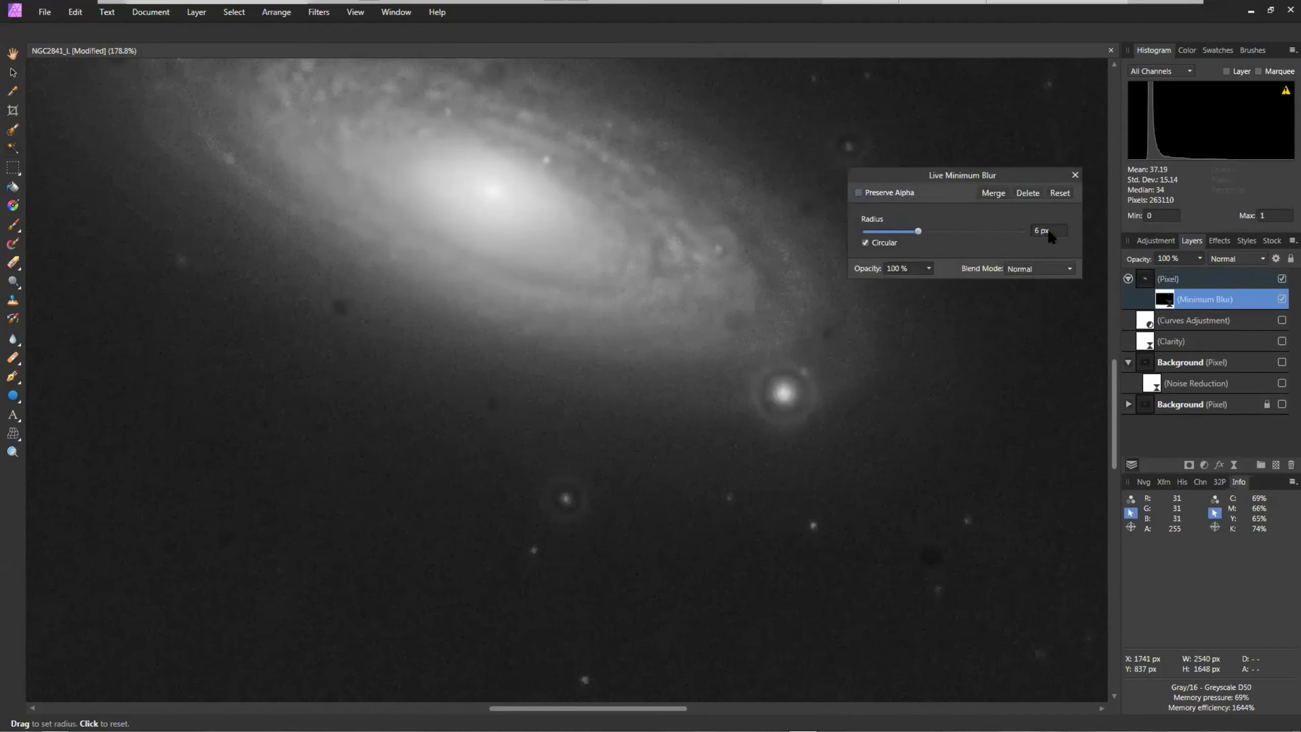
scroll(1048, 234, "down", 2)
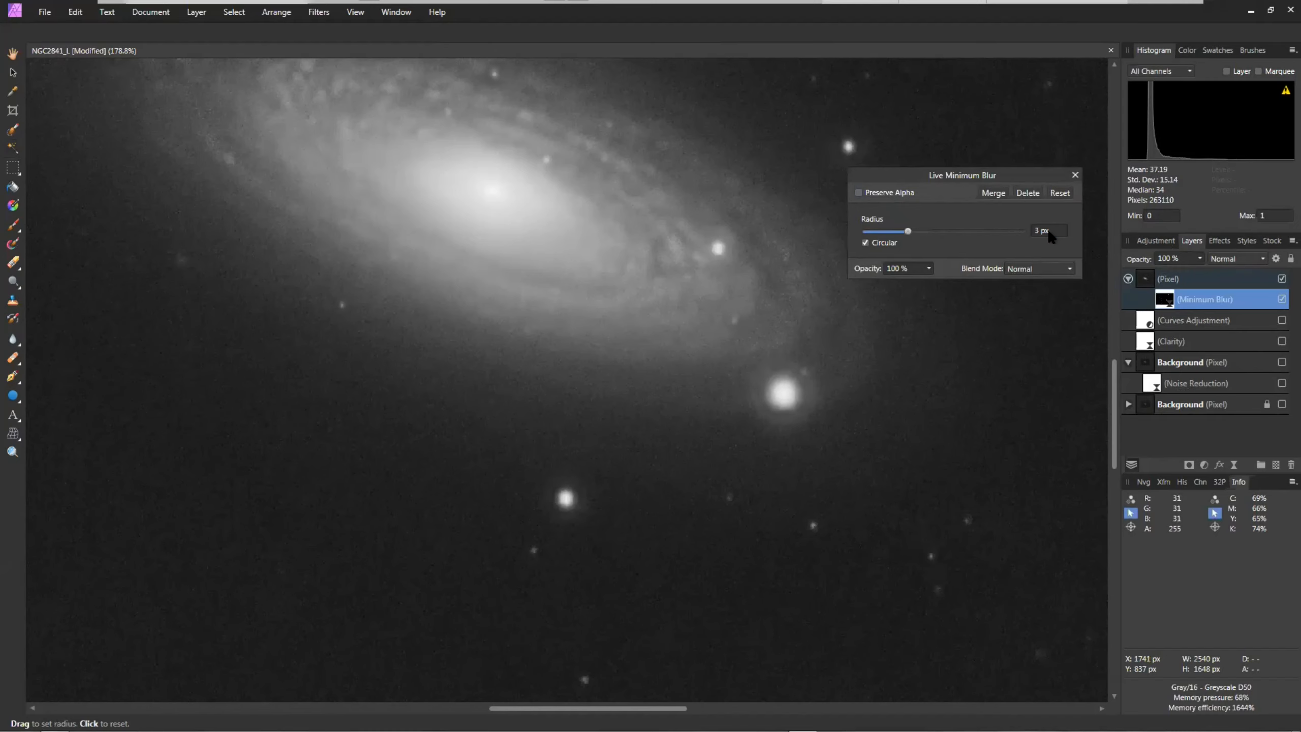
left_click(1076, 175)
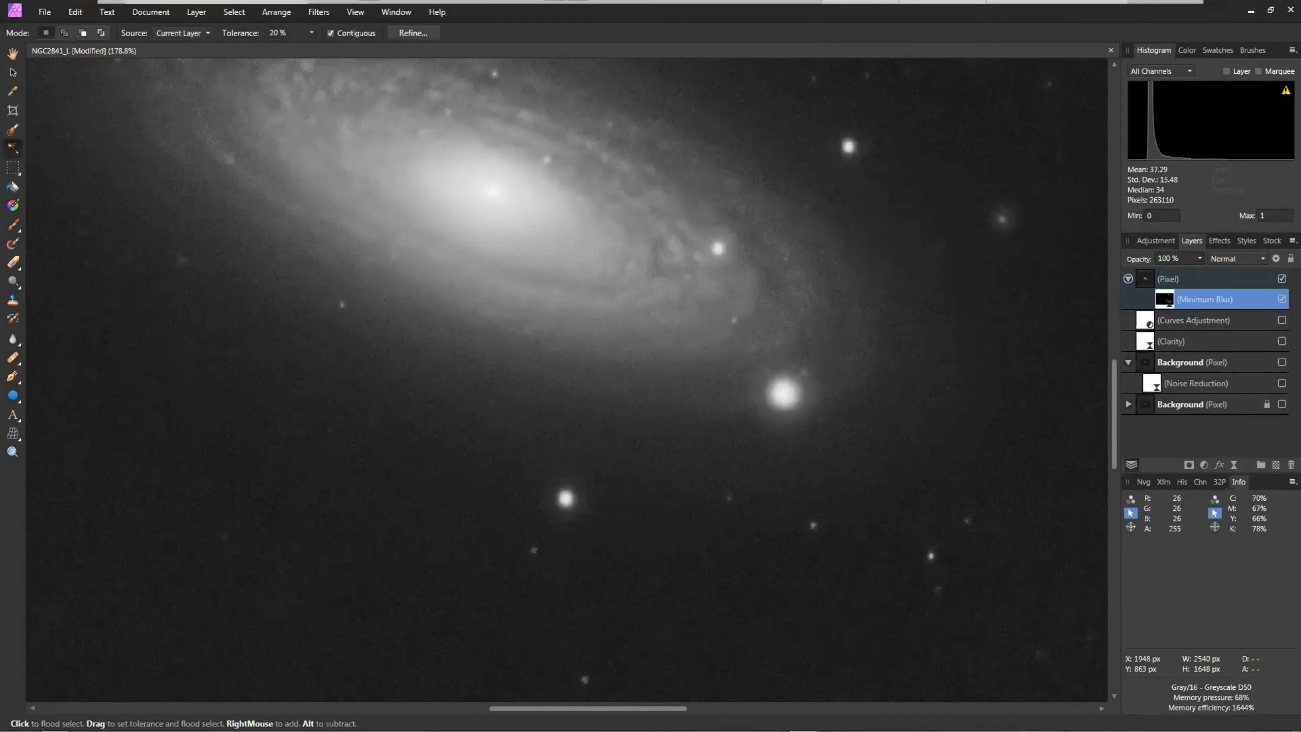
Compare the stars around the galaxy with the Minimum Blur layer switched off and on.
left_click(1276, 298)
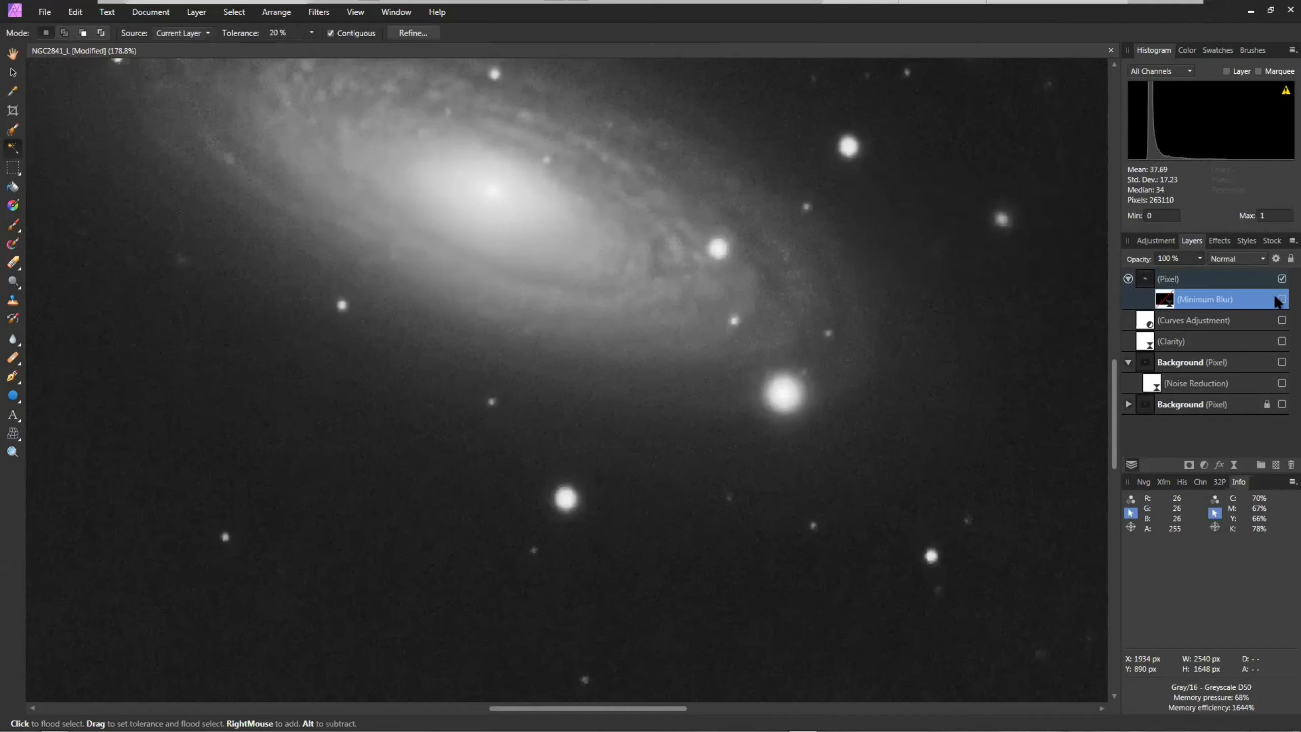
left_click(1277, 298)
left_click(1277, 298)
left_click(1277, 298)
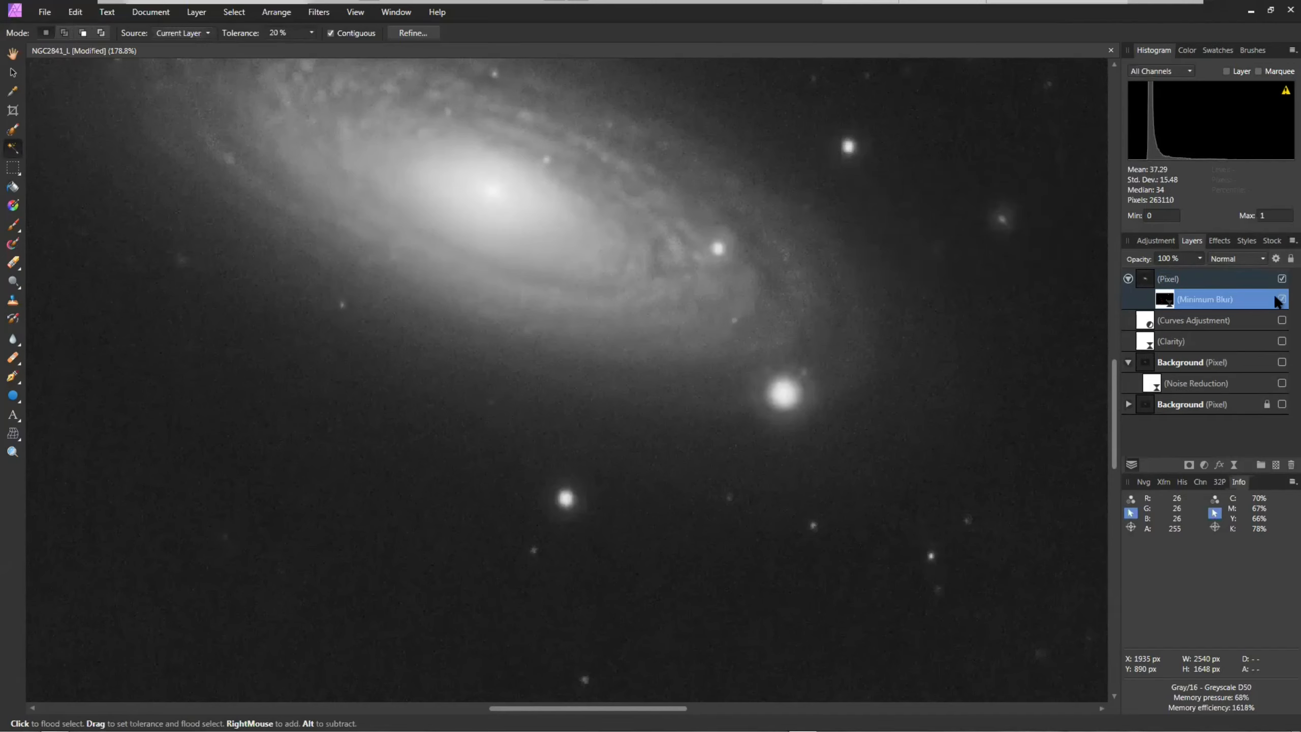
left_click(1276, 298)
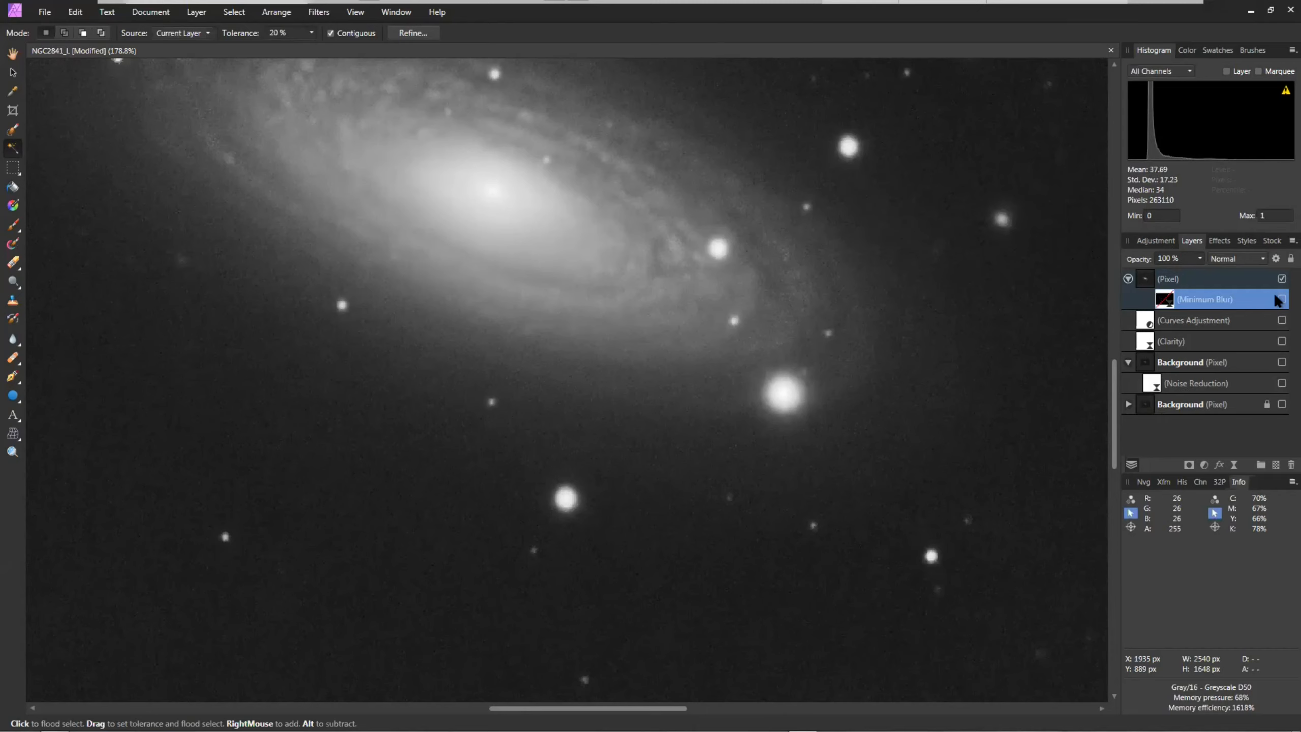
left_click(1276, 297)
left_click(1277, 298)
left_click(1277, 297)
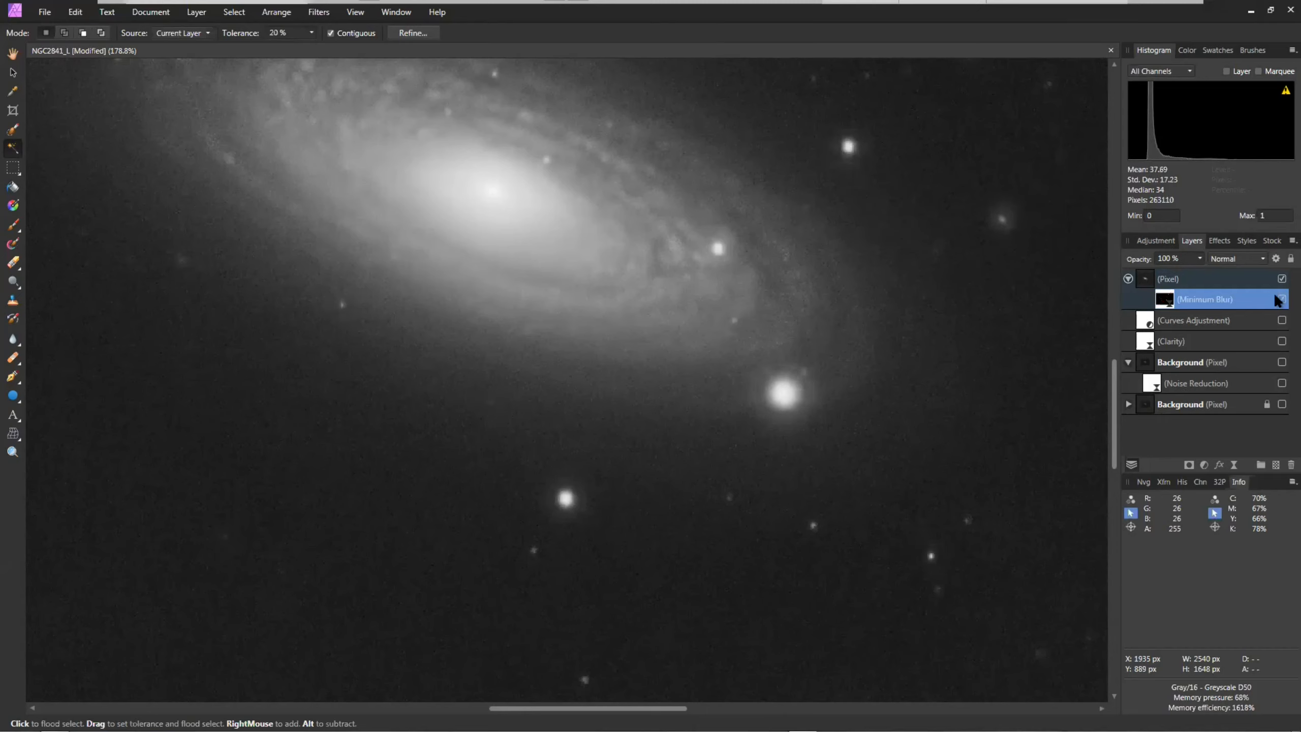
left_click(1276, 298)
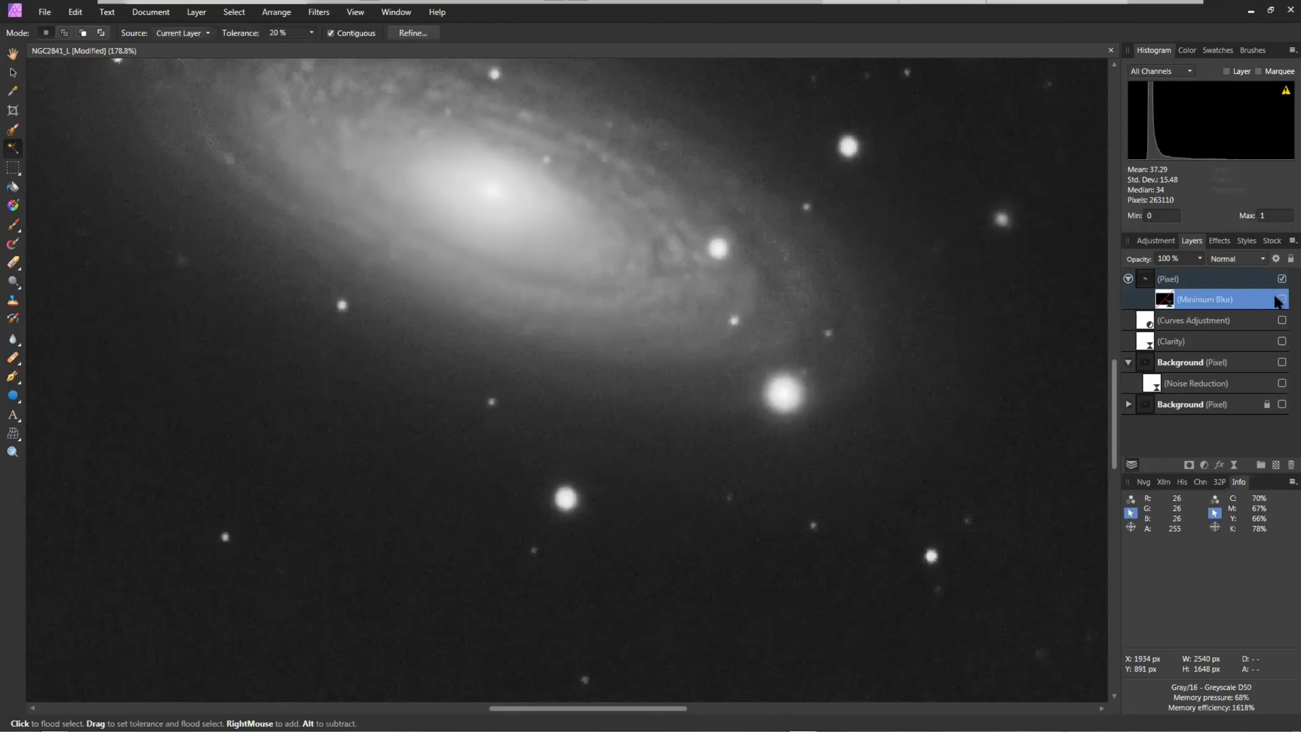
left_click(1277, 298)
left_click(1277, 298)
left_click(1277, 298)
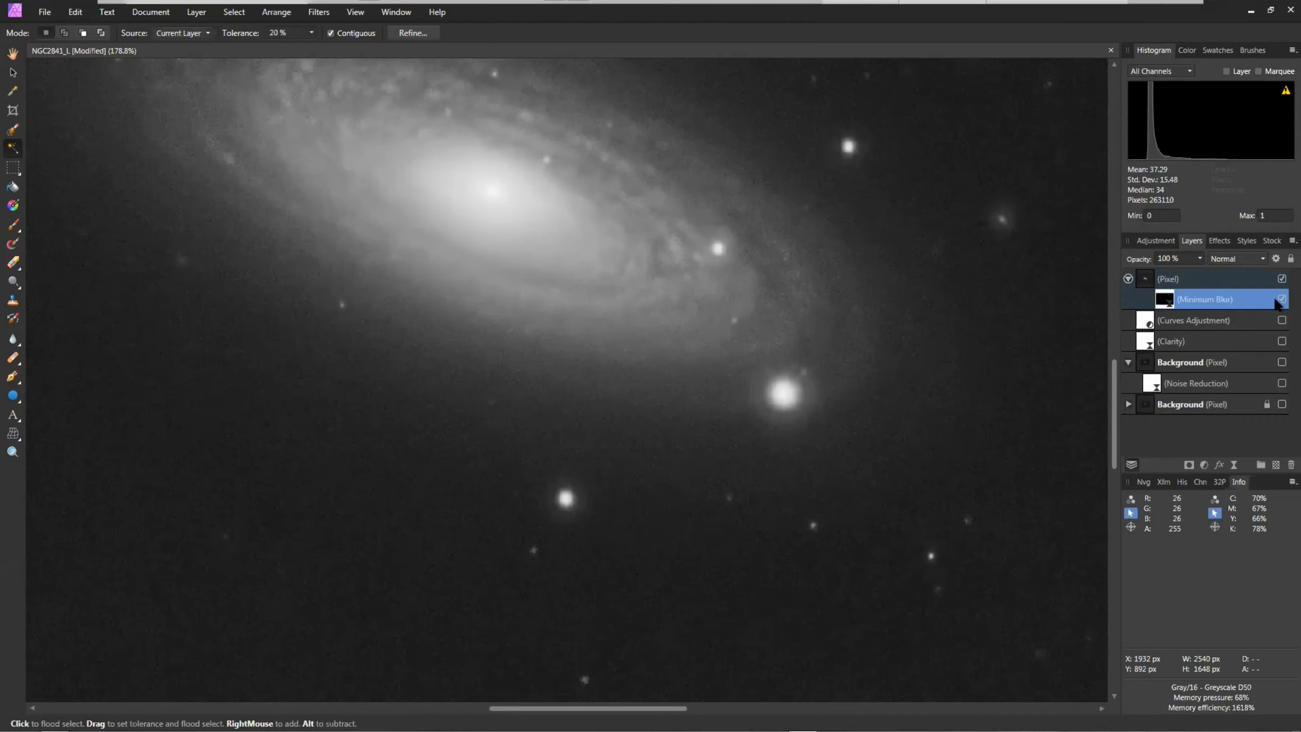
left_click(1277, 297)
left_click(1277, 298)
left_click_drag(455, 344, 661, 571)
scroll(642, 504, "down", 1)
left_click_drag(877, 514, 722, 430)
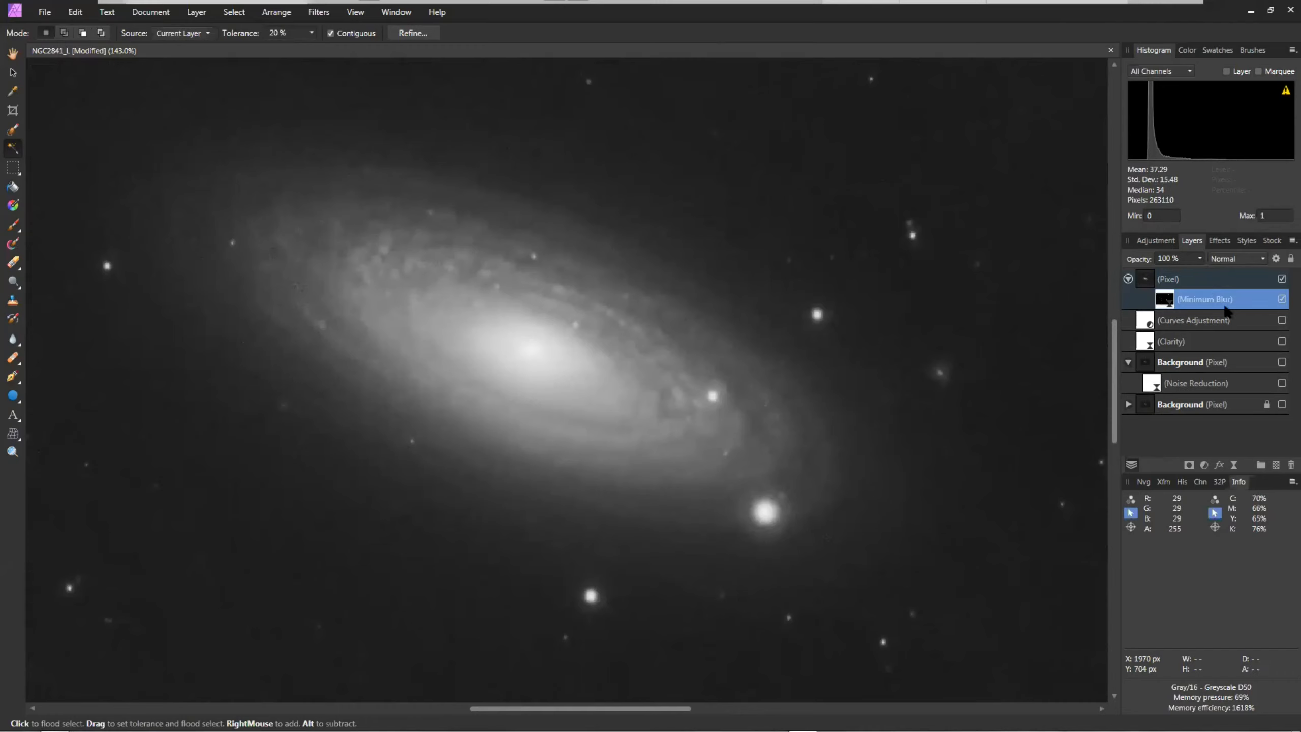
Set the live Minimum Blur radius to 5 px and close its settings.
double_click(1166, 300)
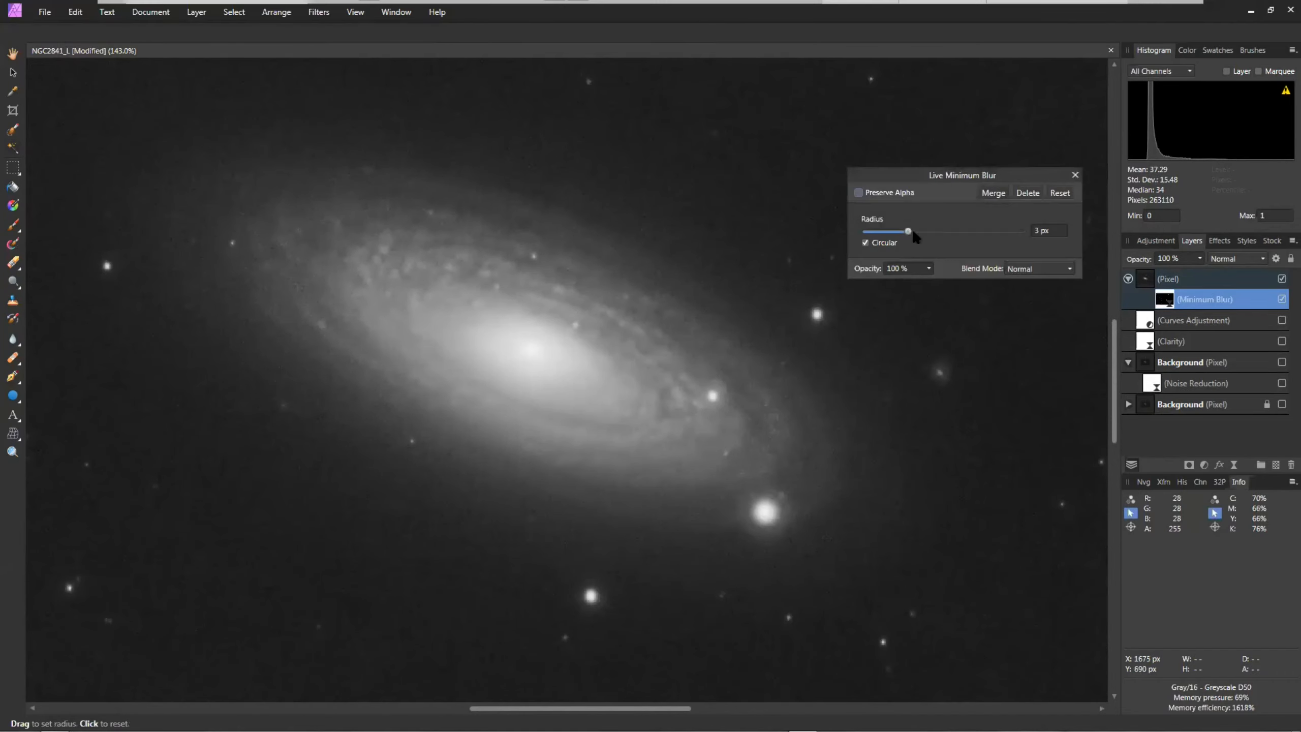
left_click(1048, 226)
type("5")
key("Return")
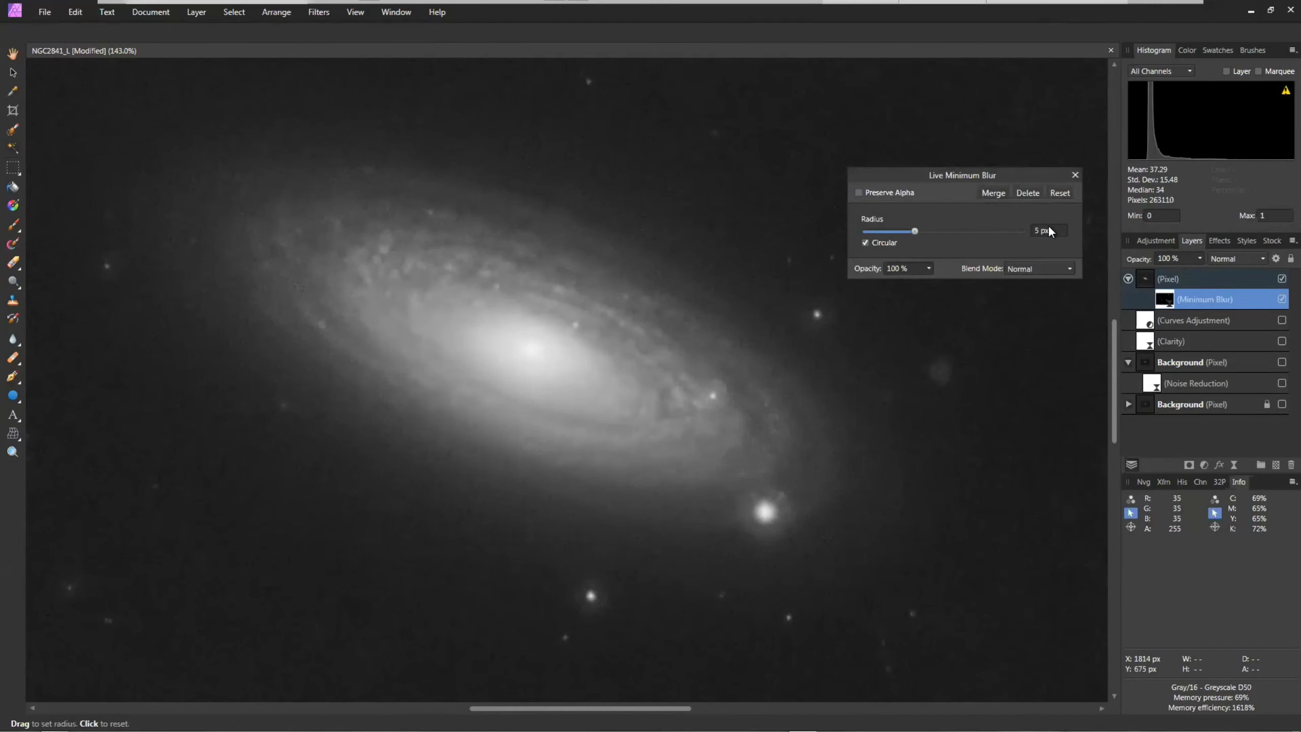
left_click(1076, 175)
Lower the Minimum Blur layer's opacity to 53 %.
left_click(1199, 258)
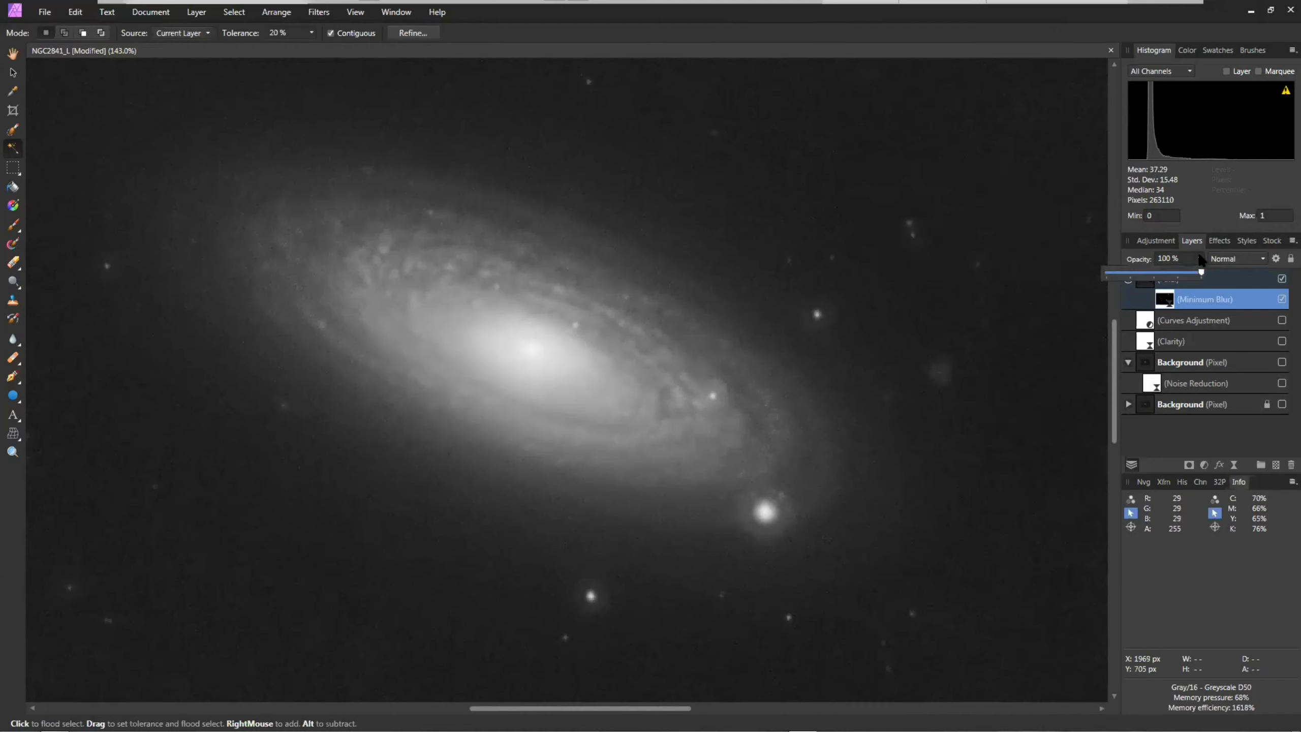
left_click_drag(1200, 273, 1152, 282)
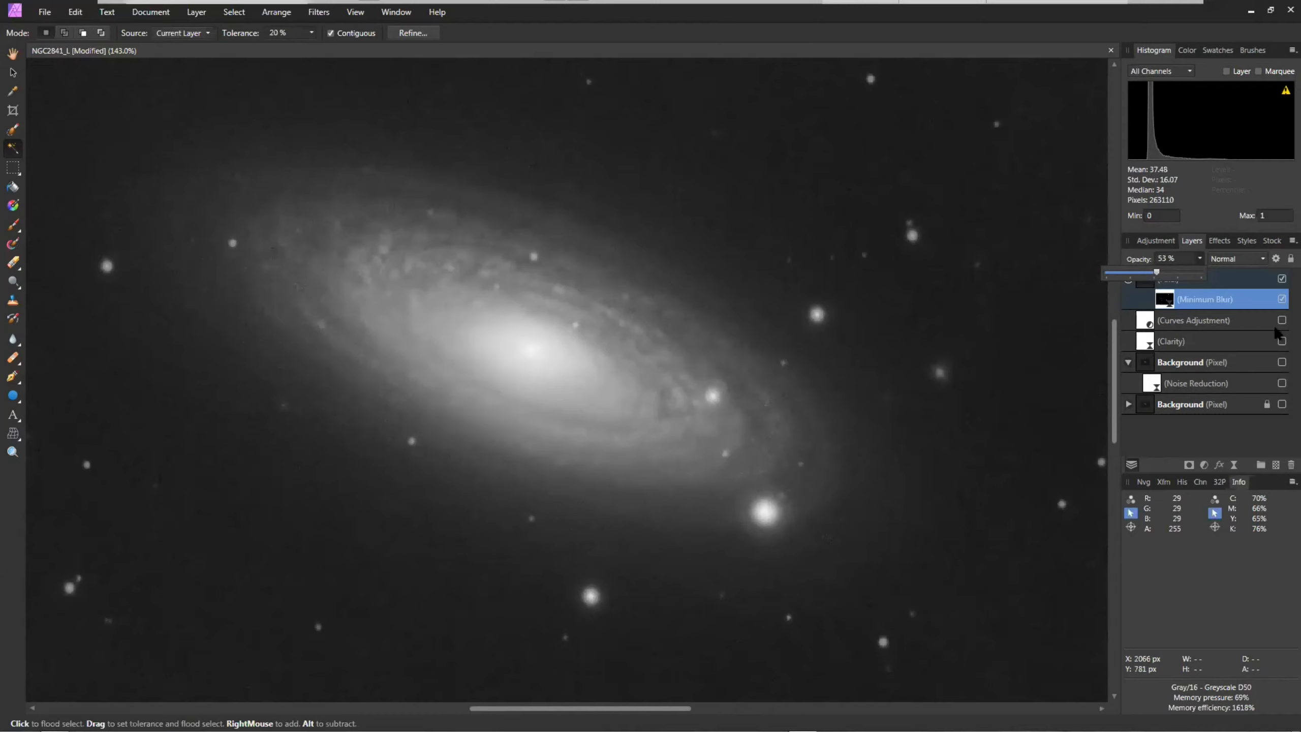
left_click(1280, 299)
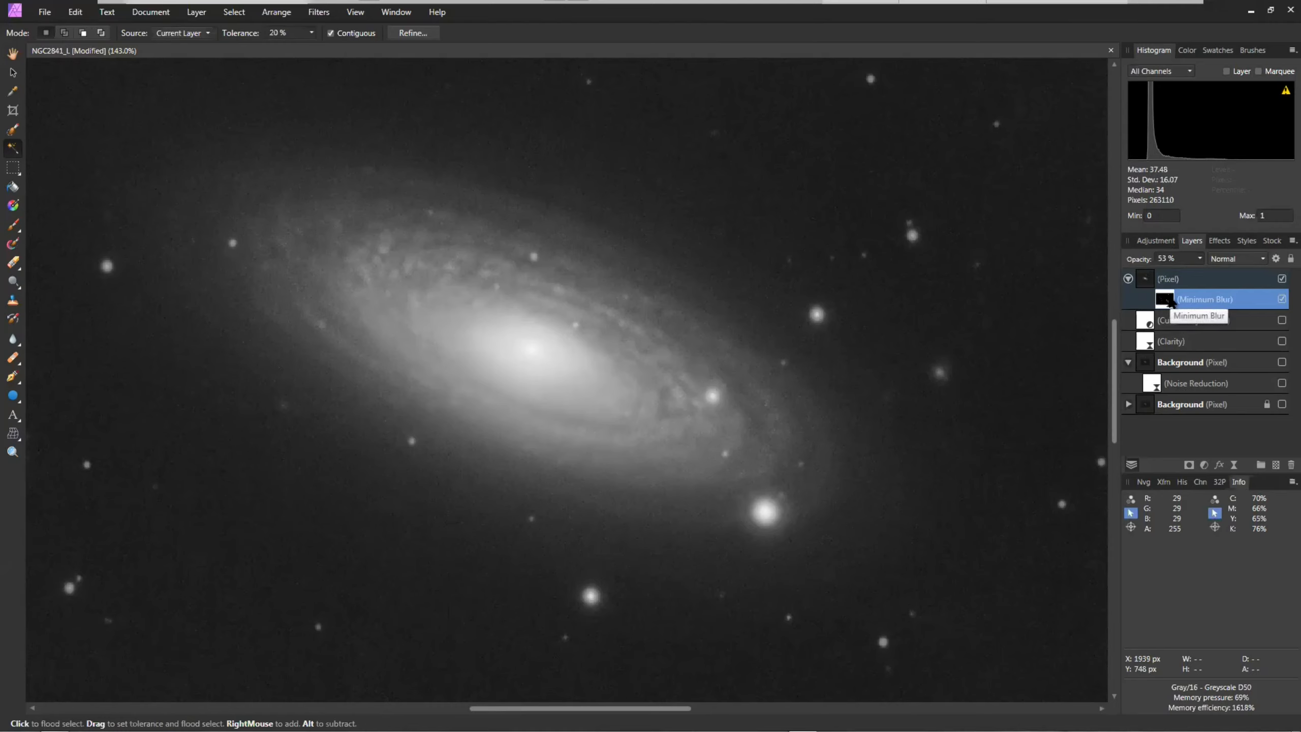
Inspect the Minimum Blur layer's star mask on its own, then return to the top pixel layer.
left_click(1169, 299, "alt")
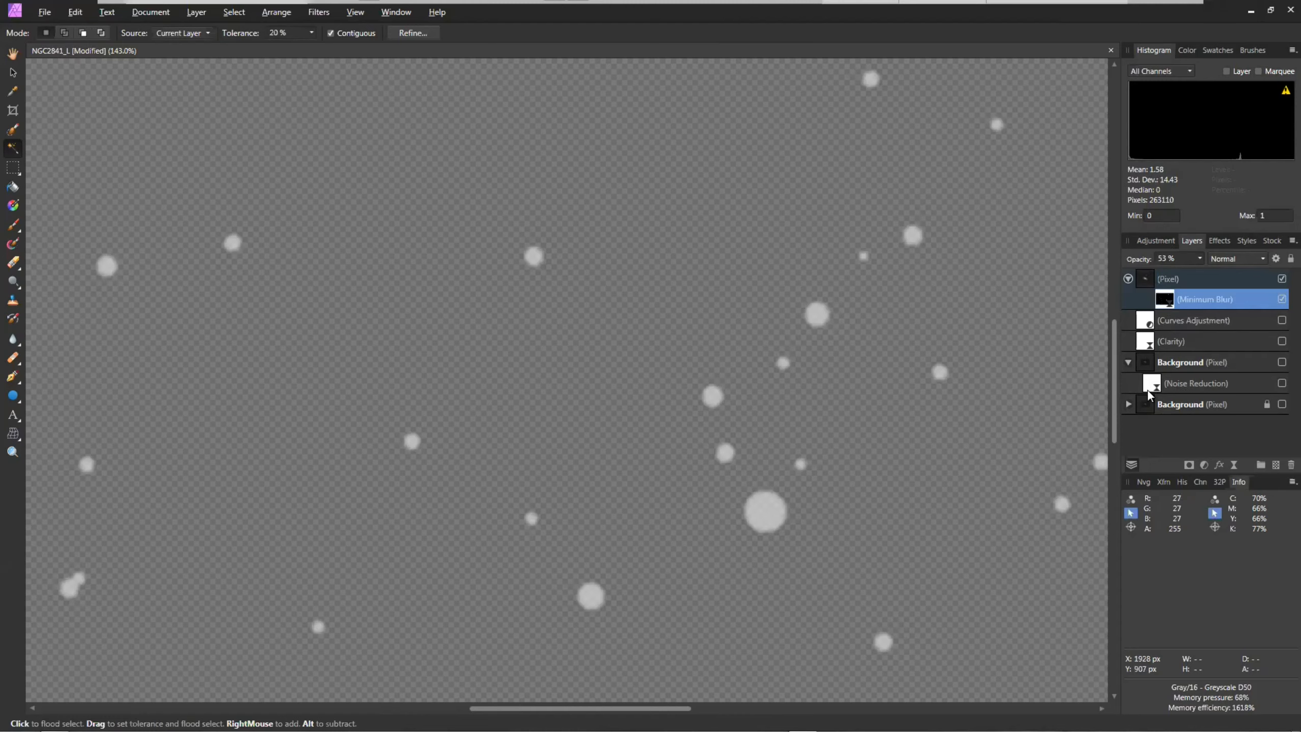
scroll(574, 401, "up", 1)
scroll(574, 401, "up", 1)
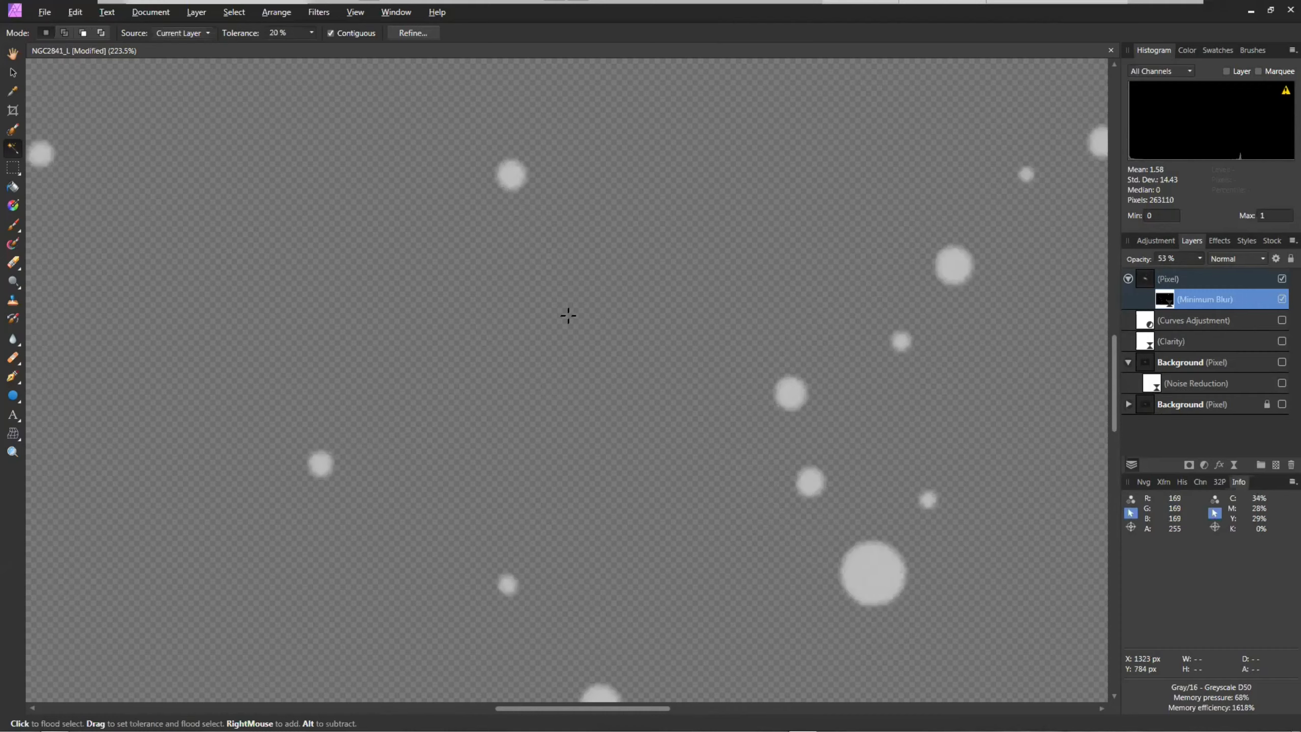
scroll(573, 323, "down", 2)
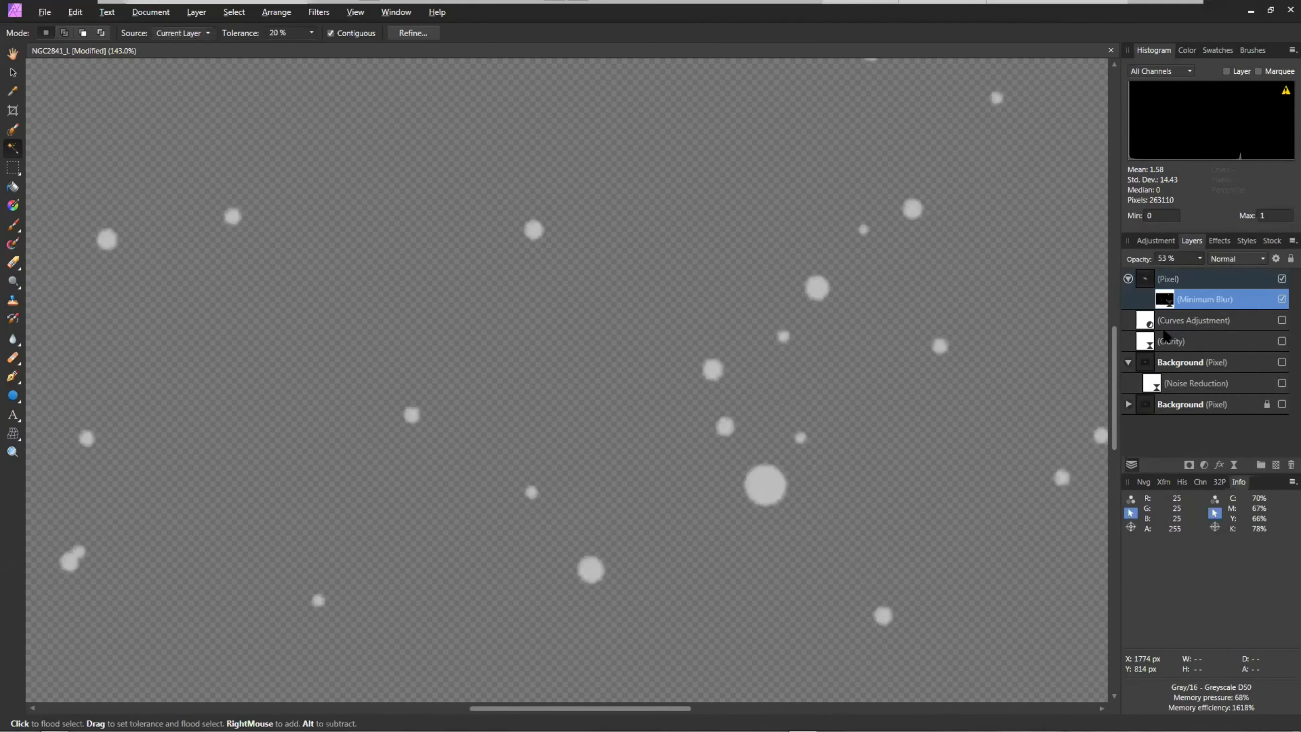
left_click(1147, 280)
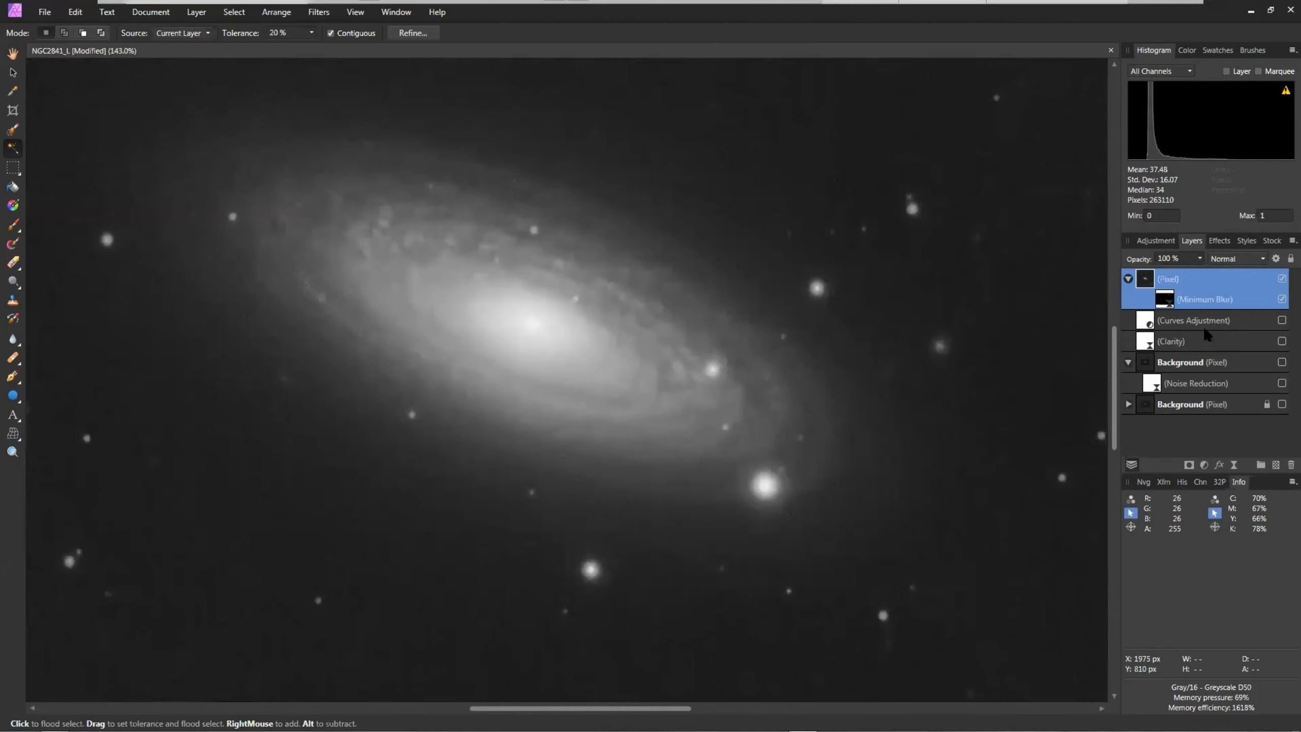
Restore the previous star selection and save it as a spare channel.
left_click(234, 12)
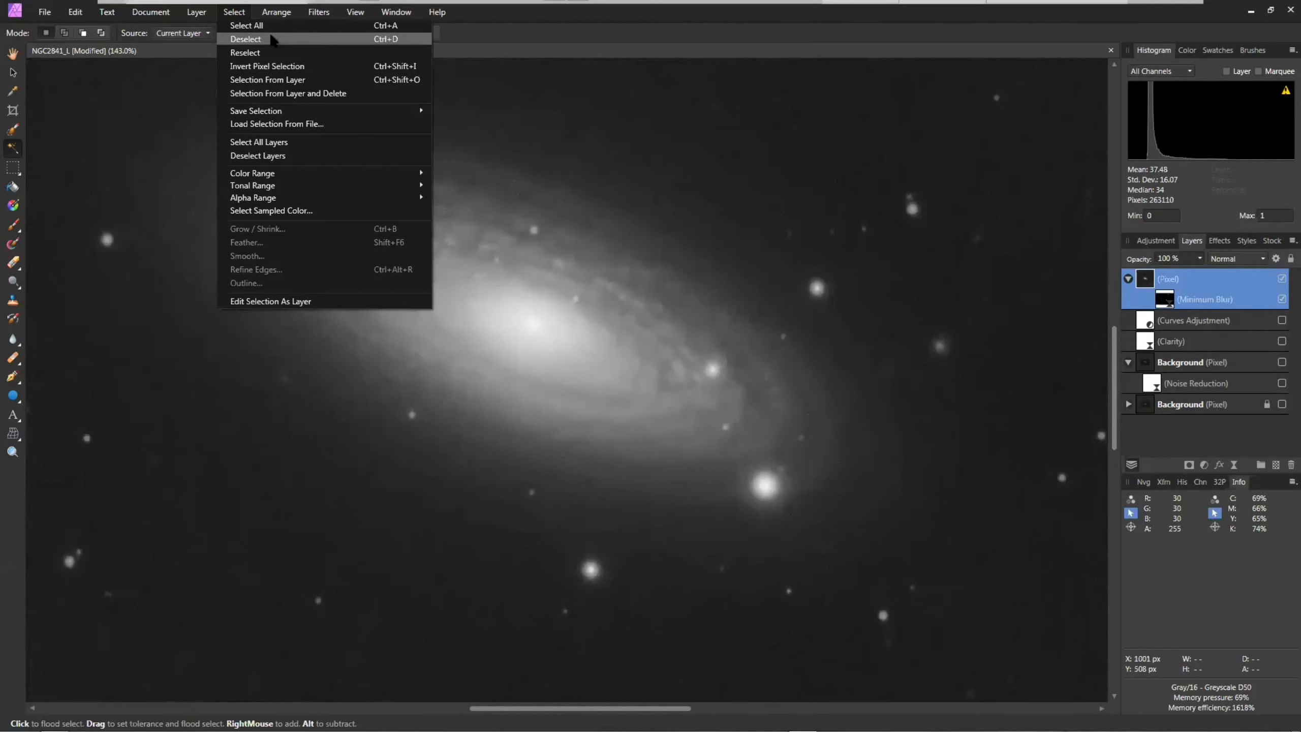
left_click(282, 53)
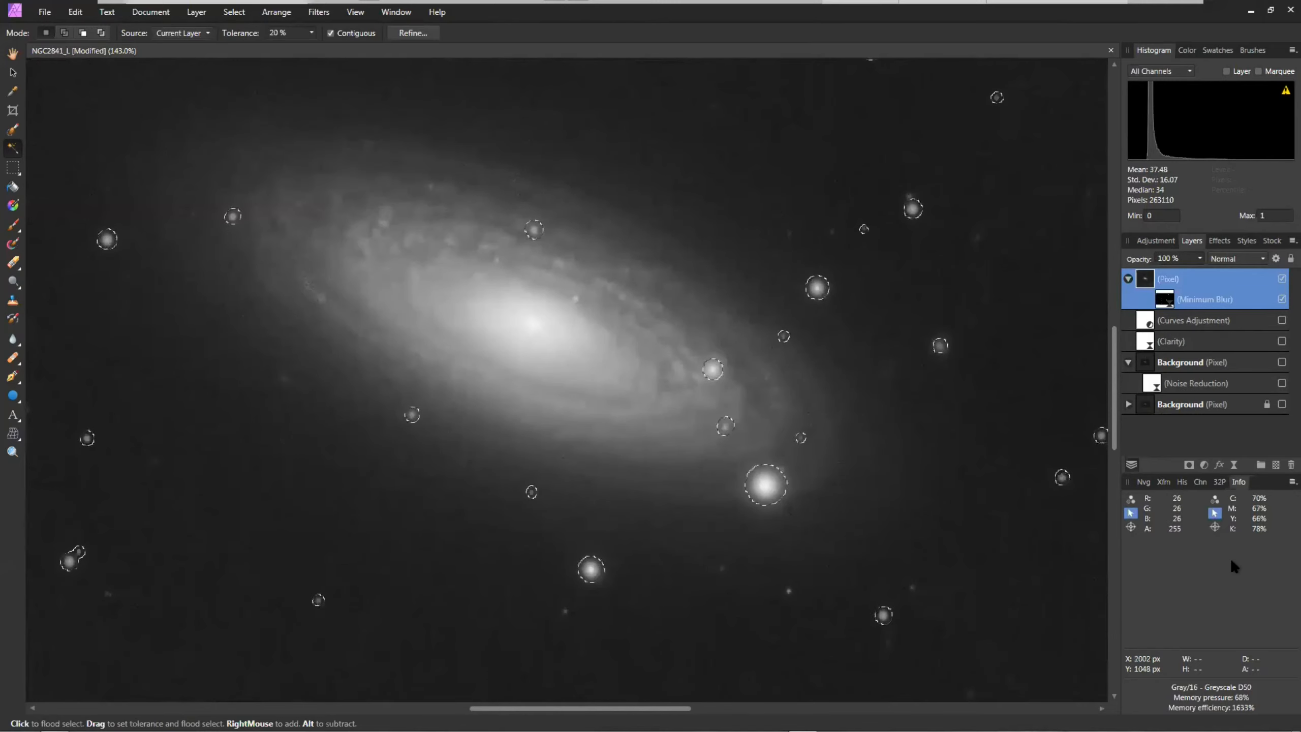
left_click(1200, 482)
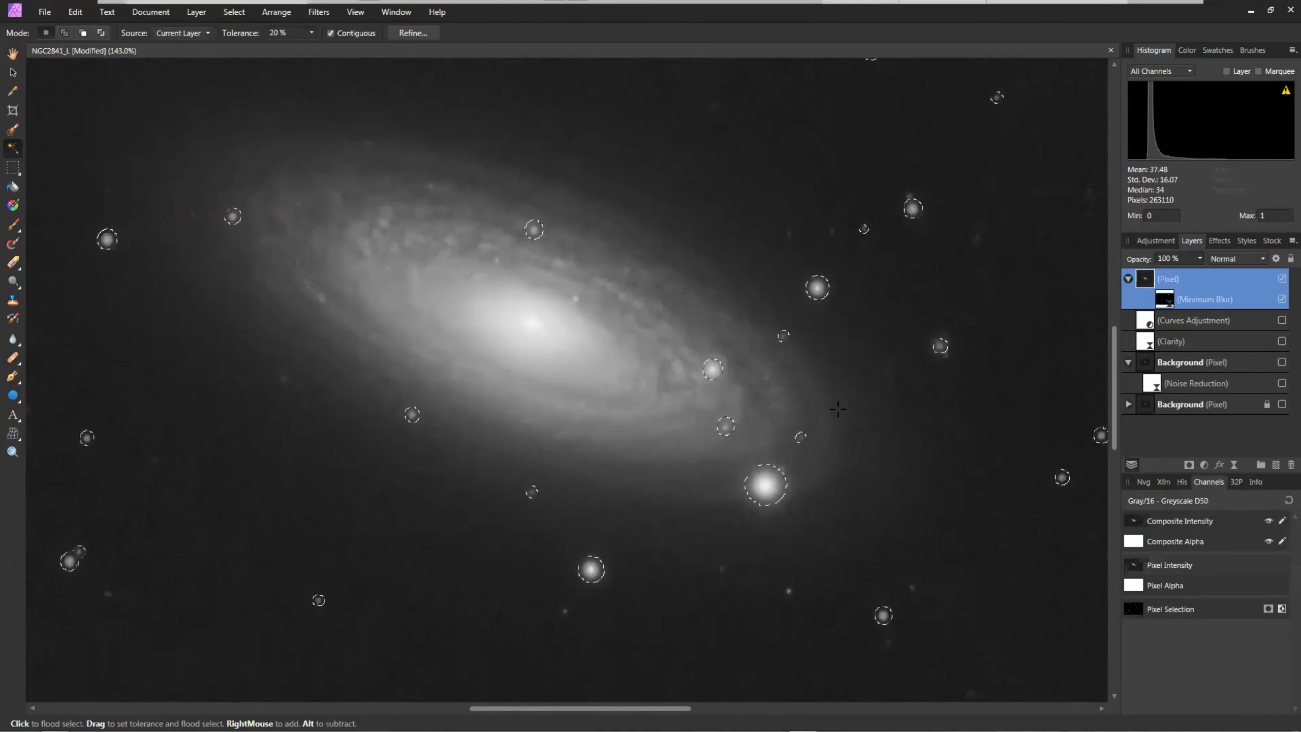
left_click(235, 12)
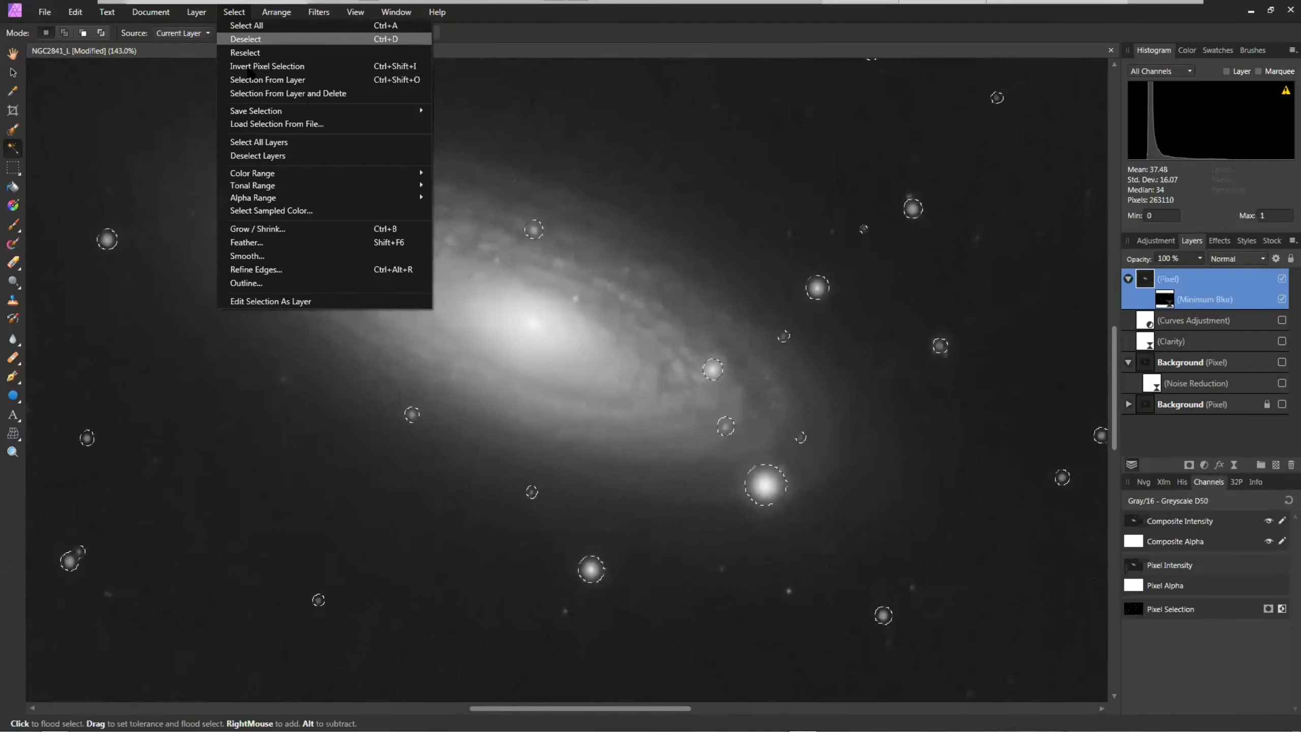
mouse_move(256, 114)
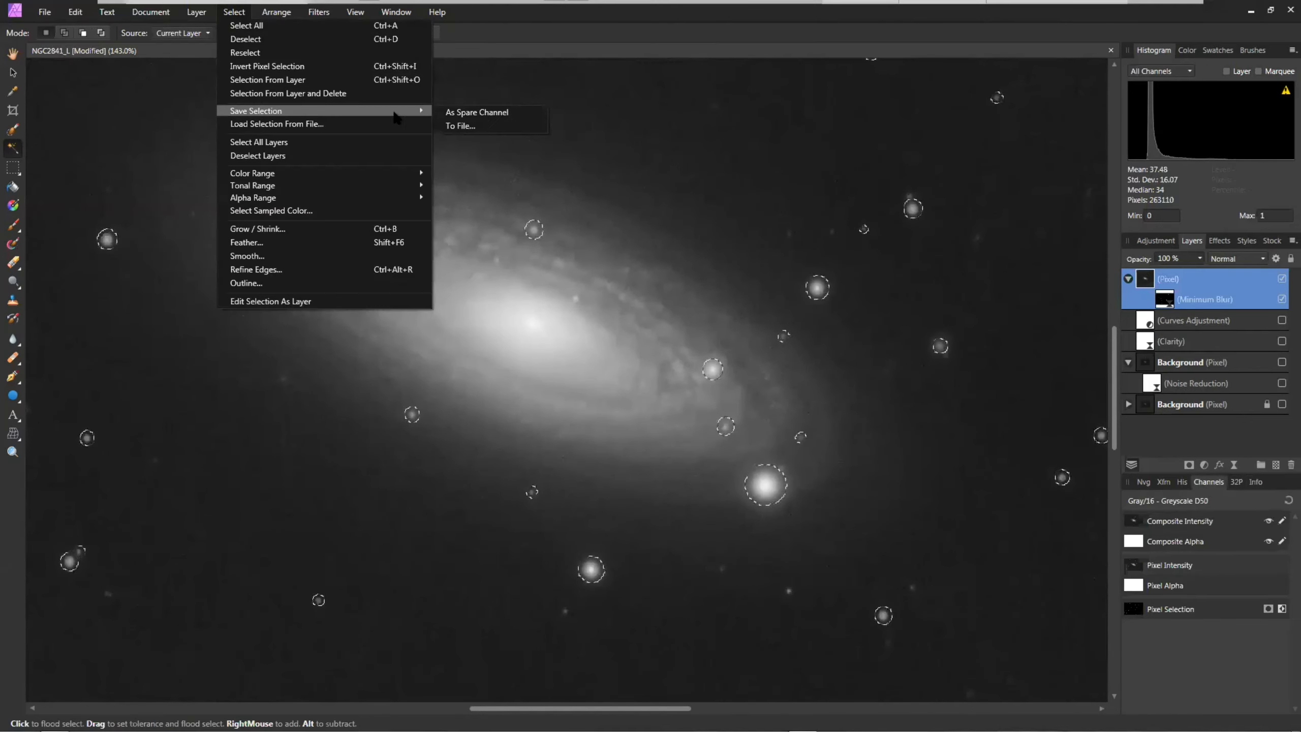
left_click(452, 114)
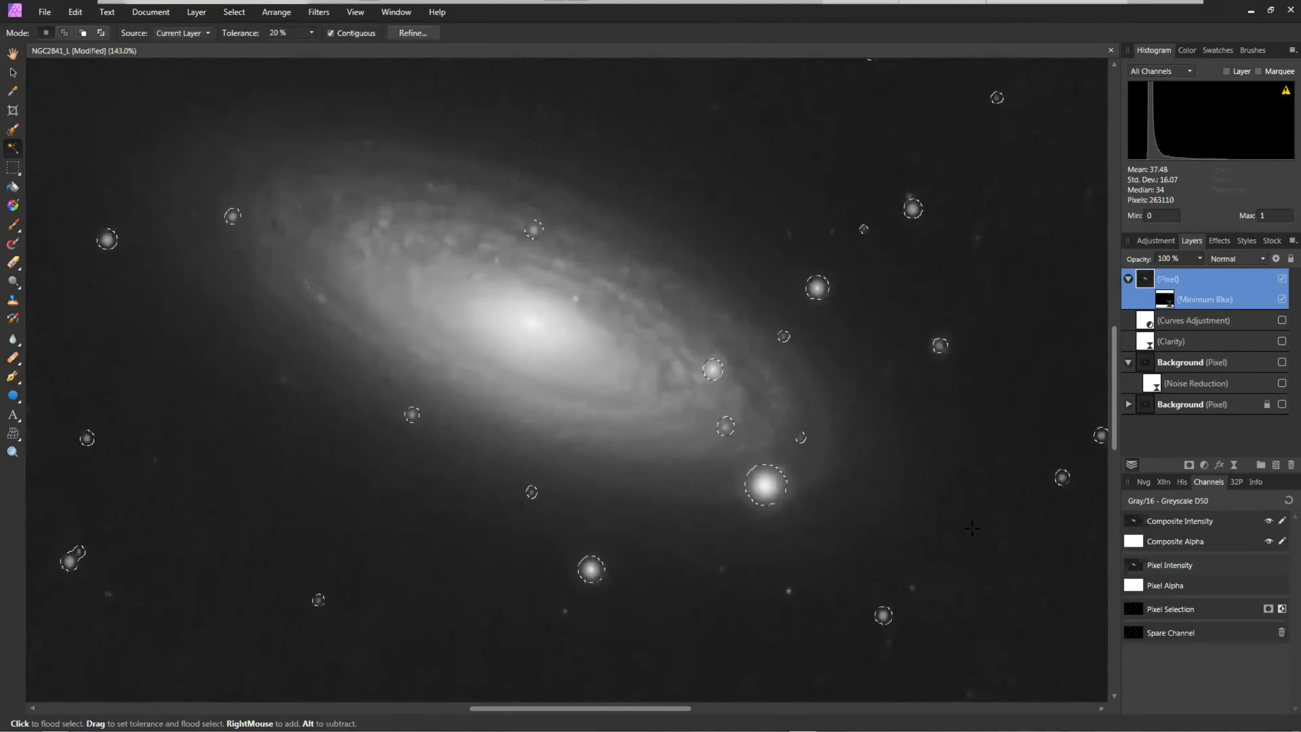
Rename the new spare channel to "starmask".
left_click(1180, 635)
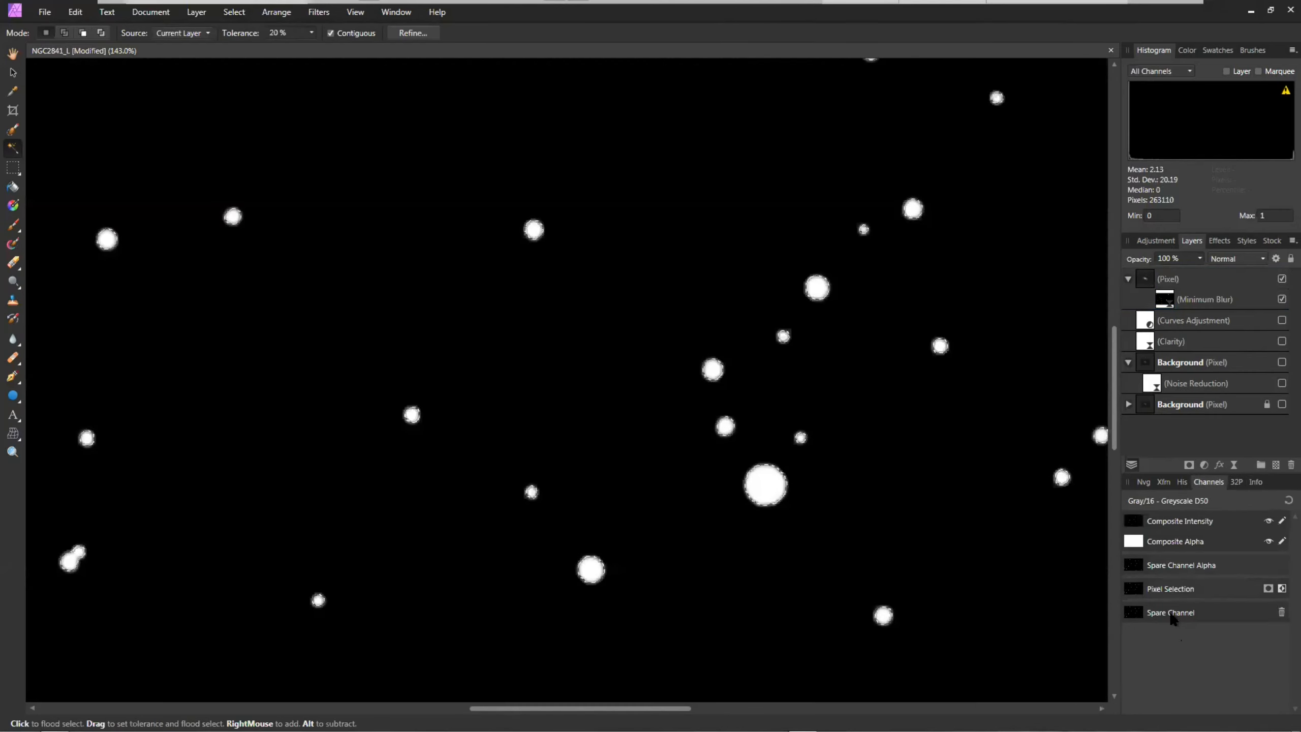
right_click(1173, 618)
left_click(1154, 465)
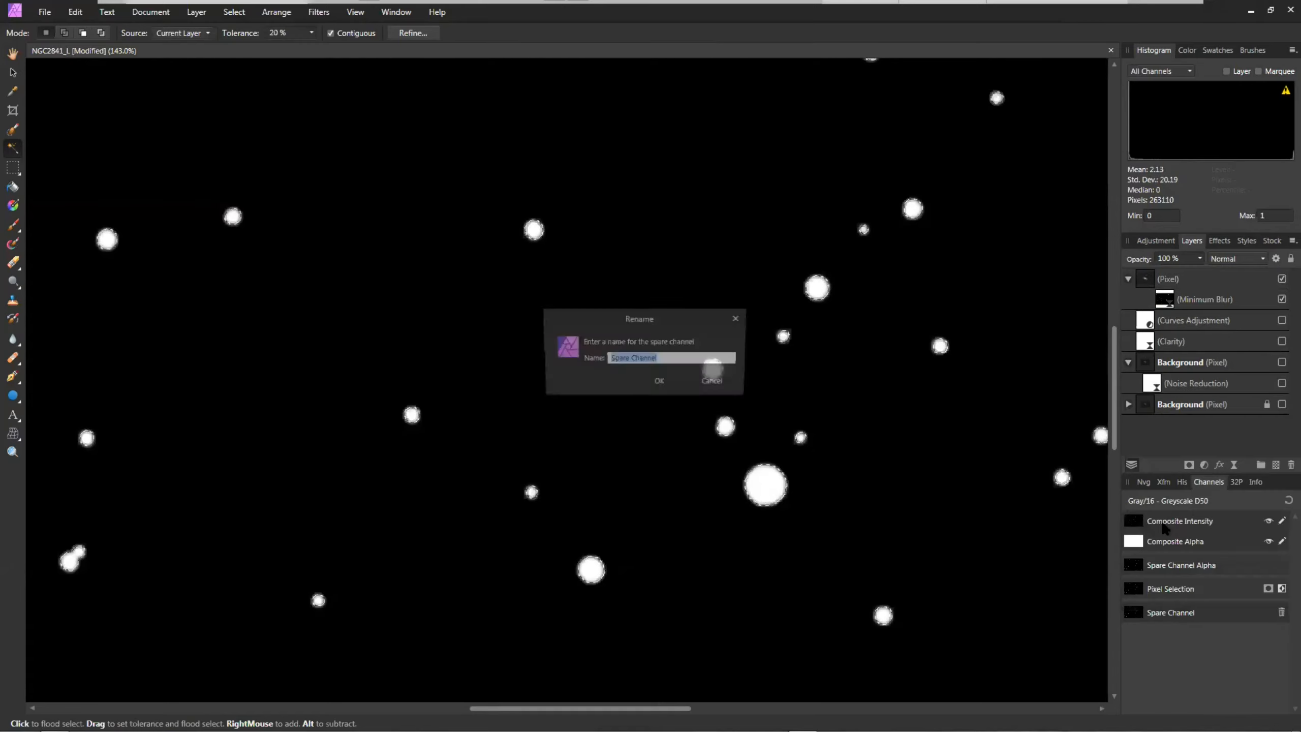
type("star")
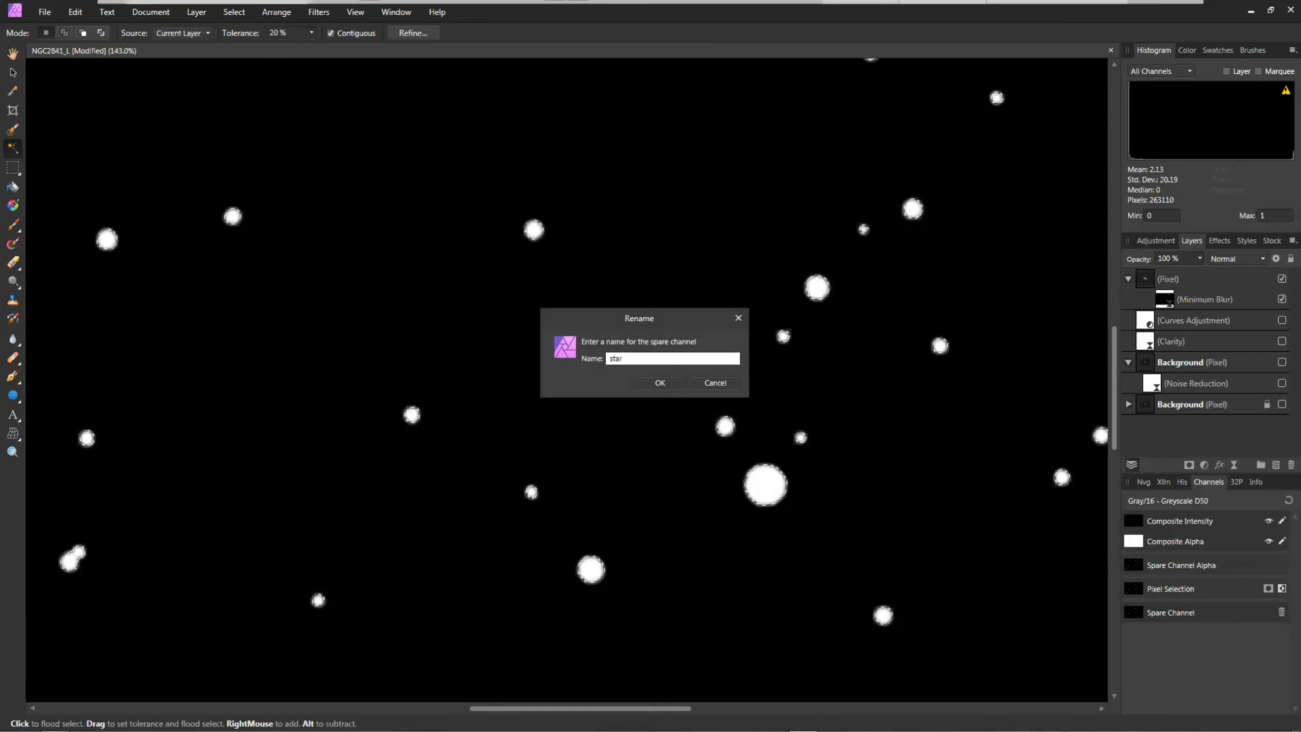
type("mask")
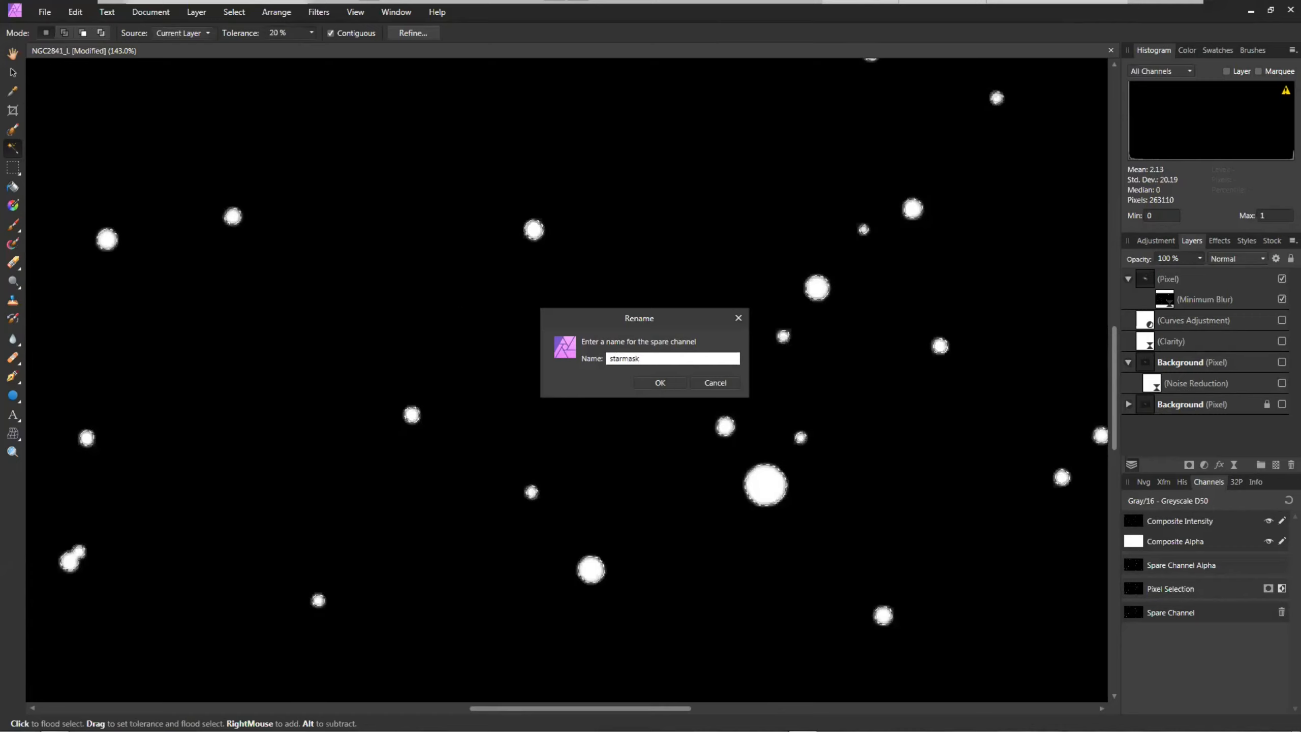
left_click(661, 381)
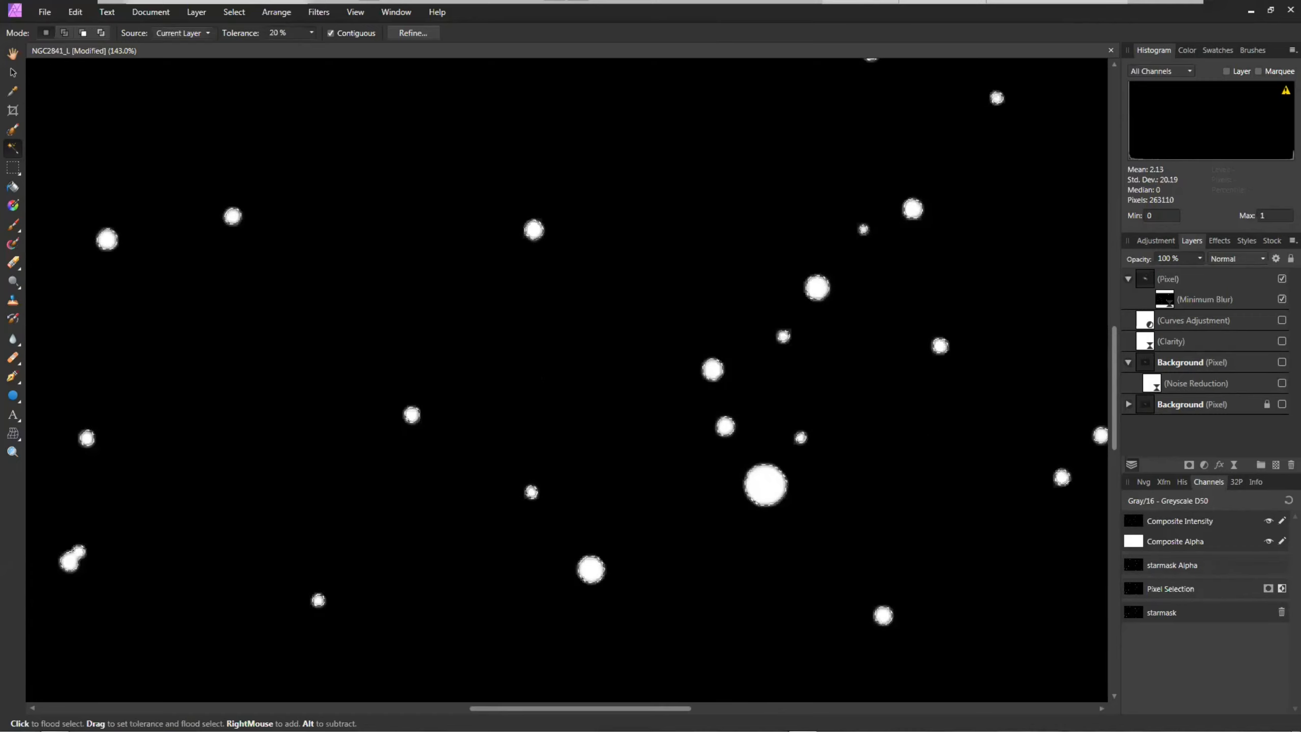
Clear the selection, return to the top pixel layer, and load the starmask channel as the pixel selection.
key("ctrl+d")
left_click(1146, 281)
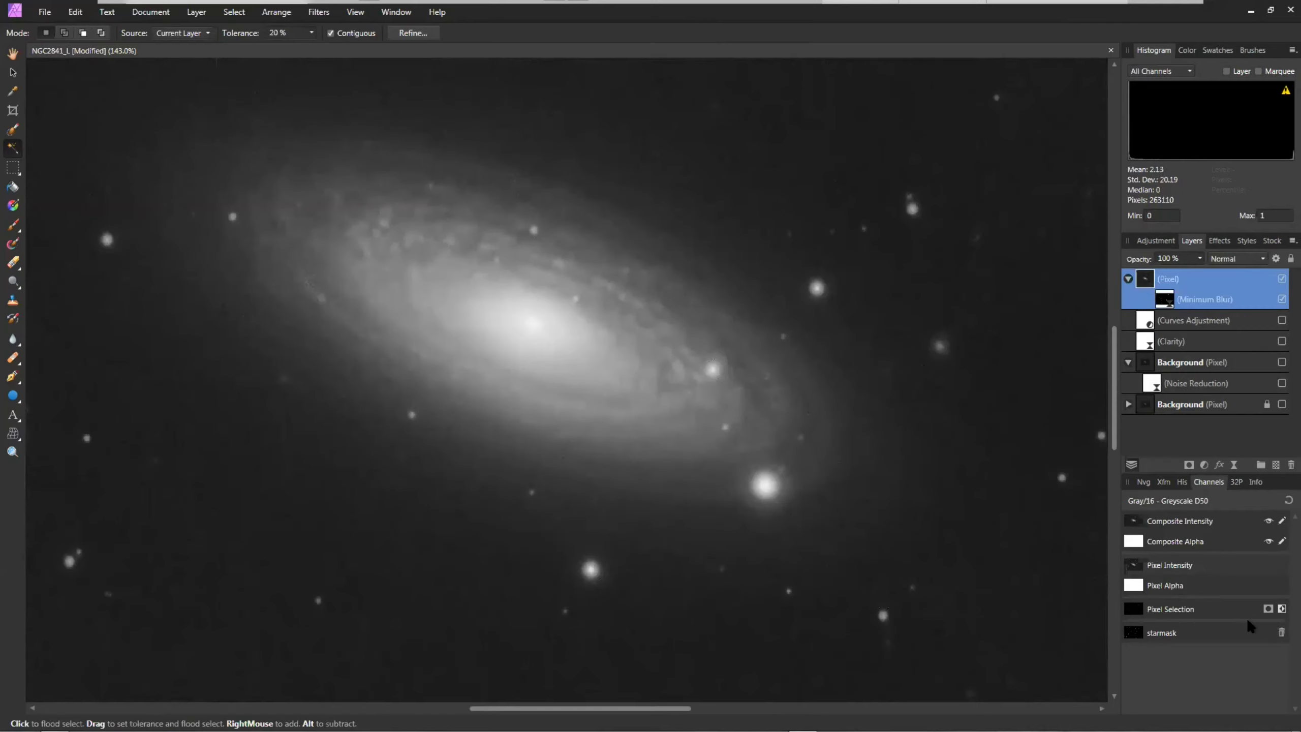
right_click(1138, 637)
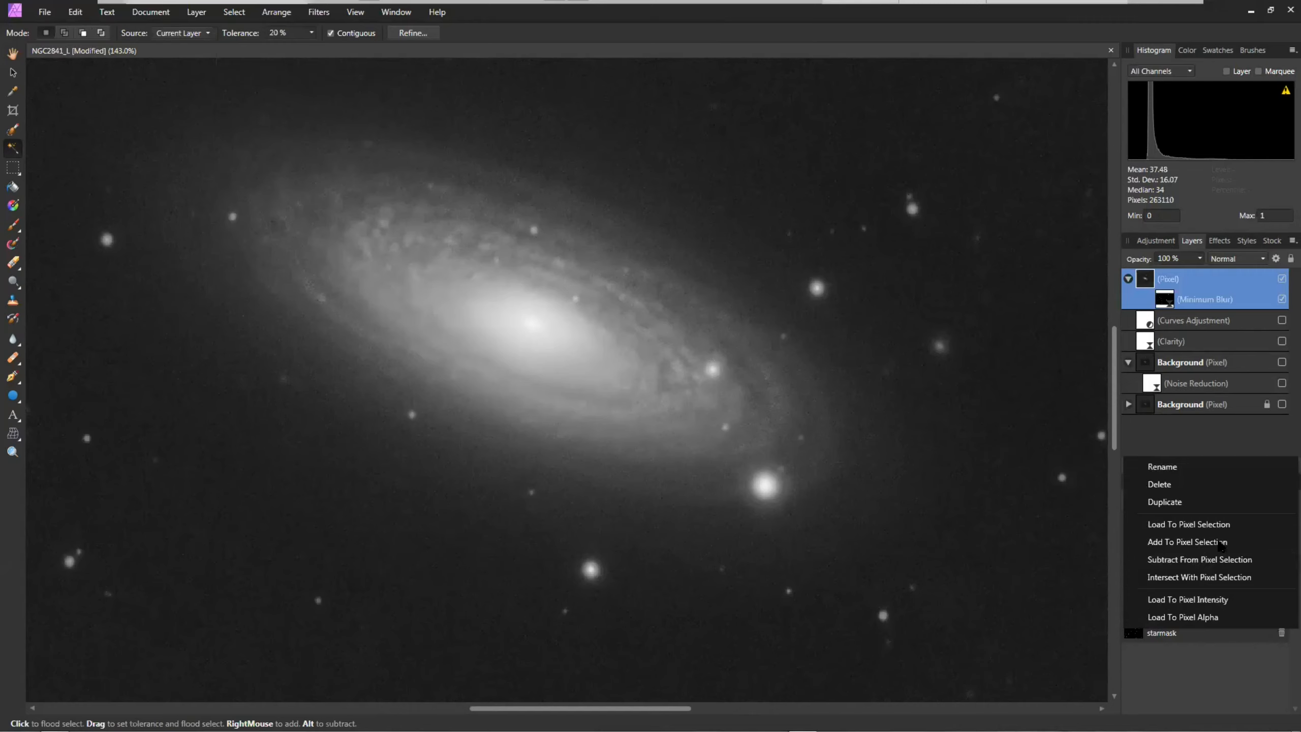
left_click(1201, 524)
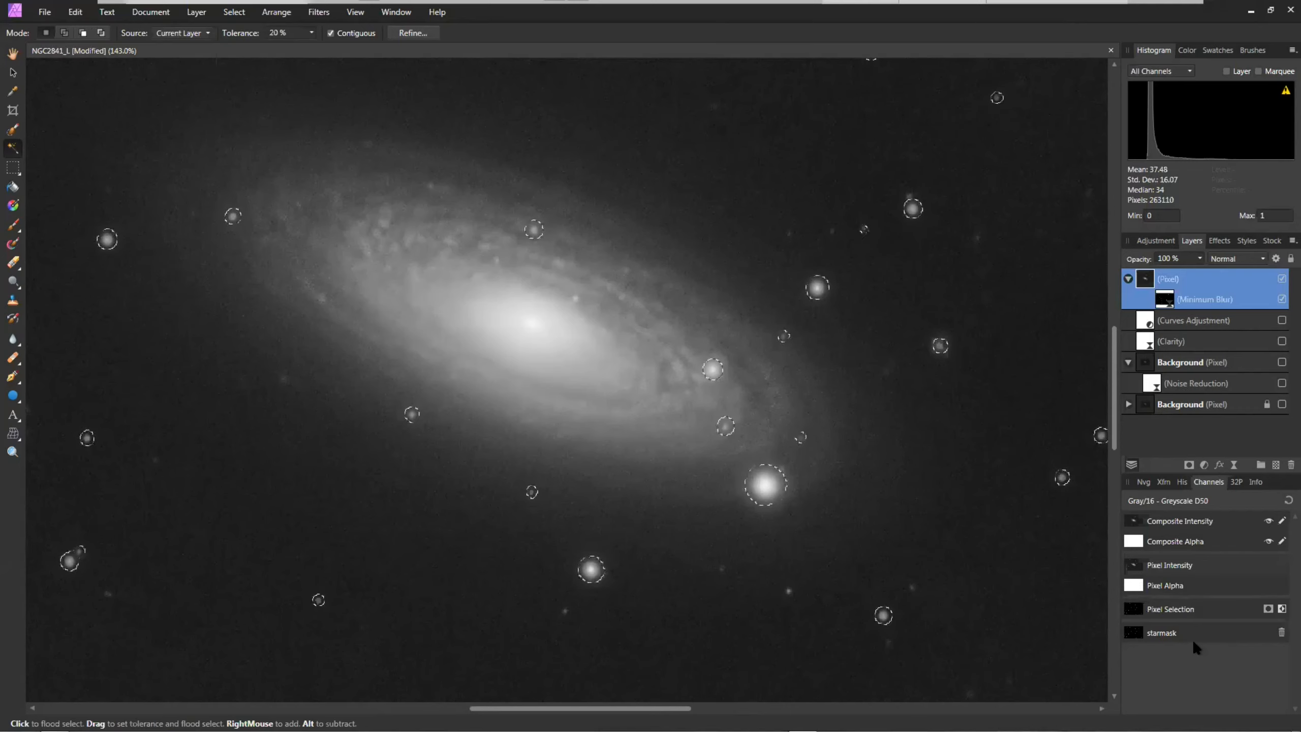
left_click(1237, 485)
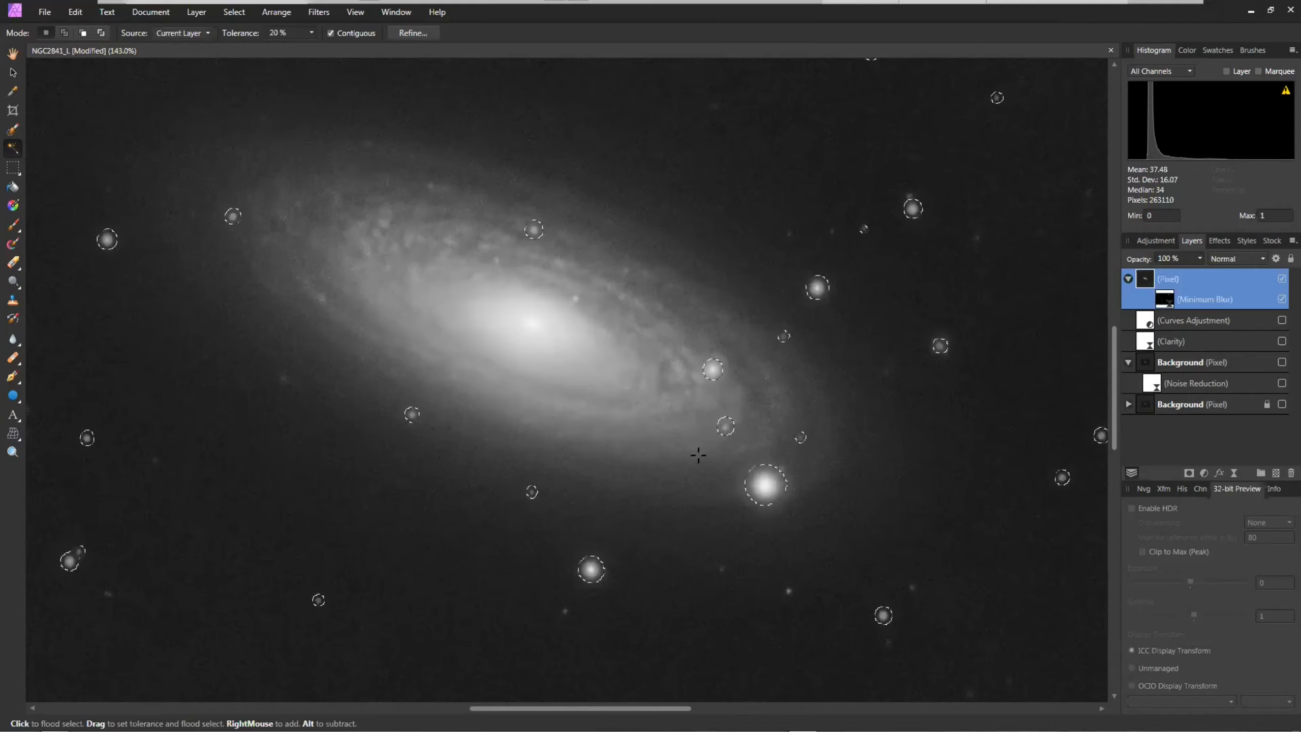
Clear the star selection from the galaxy image.
scroll(698, 454, "up", 2)
scroll(698, 454, "down", 3)
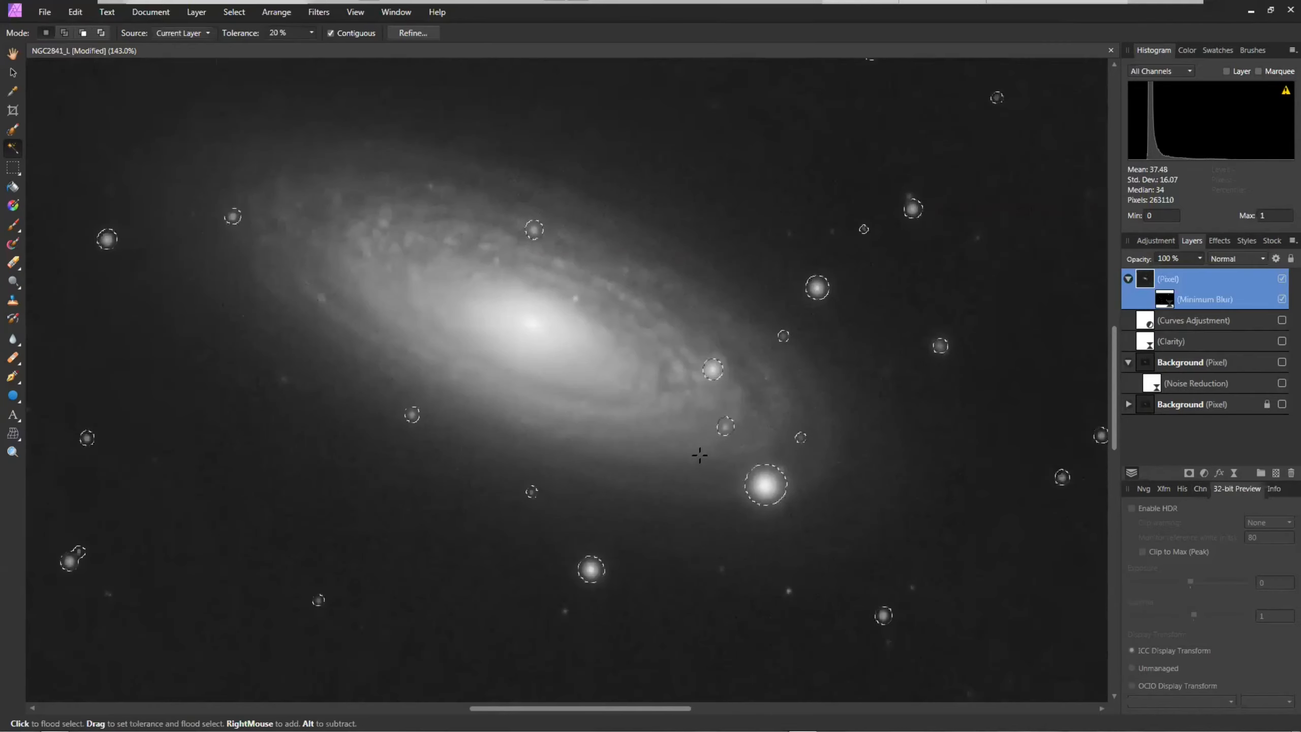
scroll(699, 455, "down", 1)
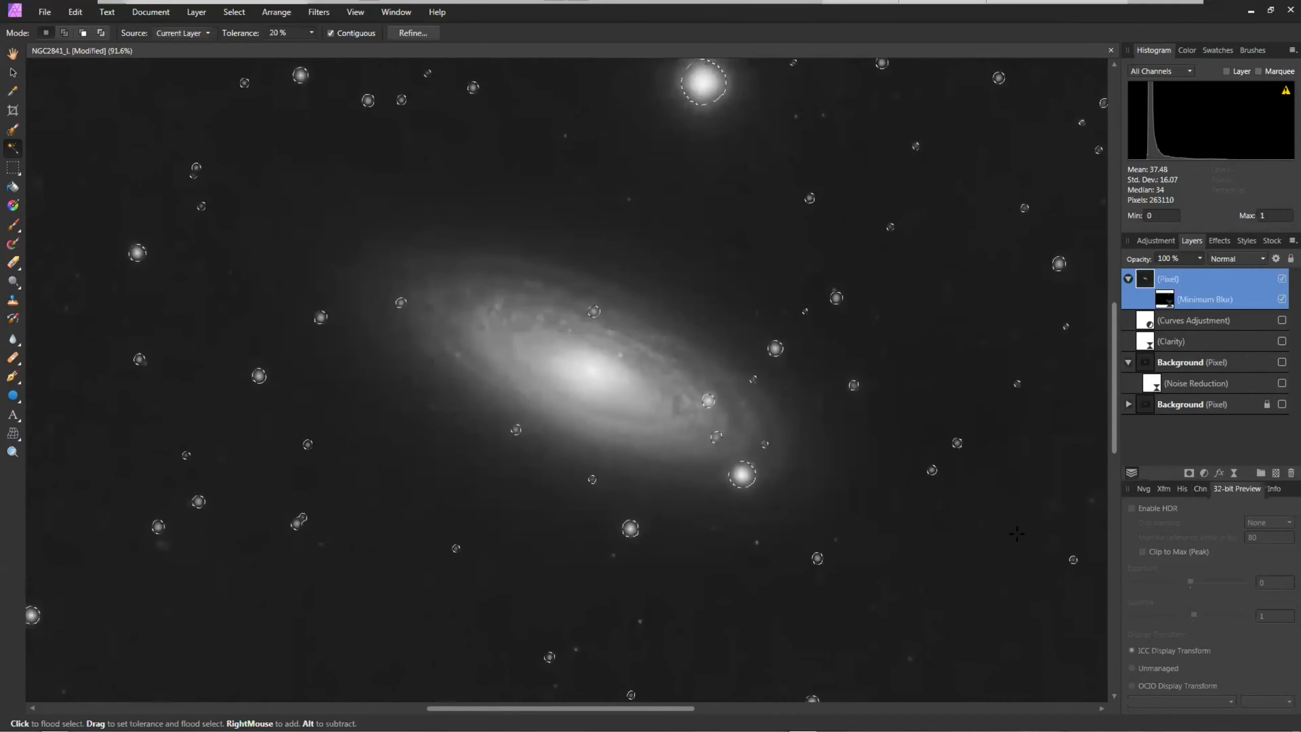
key("ctrl+d")
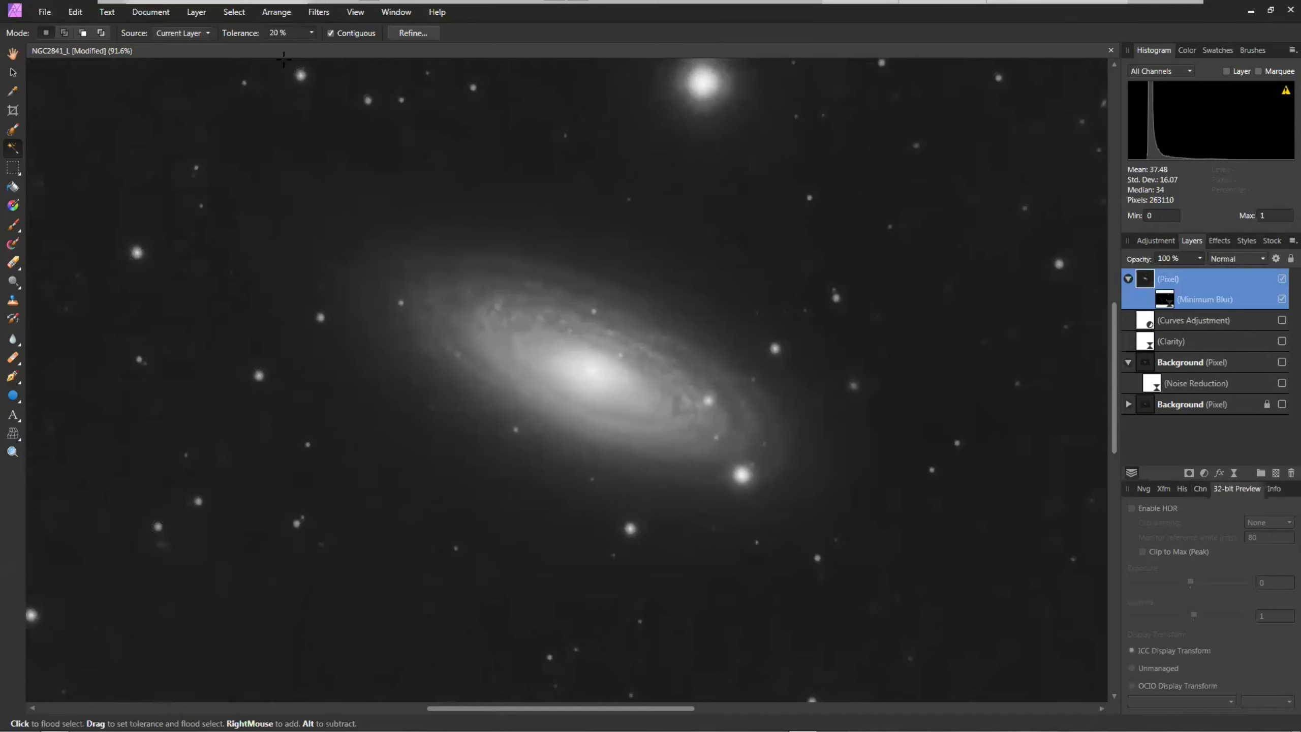
left_click(45, 12)
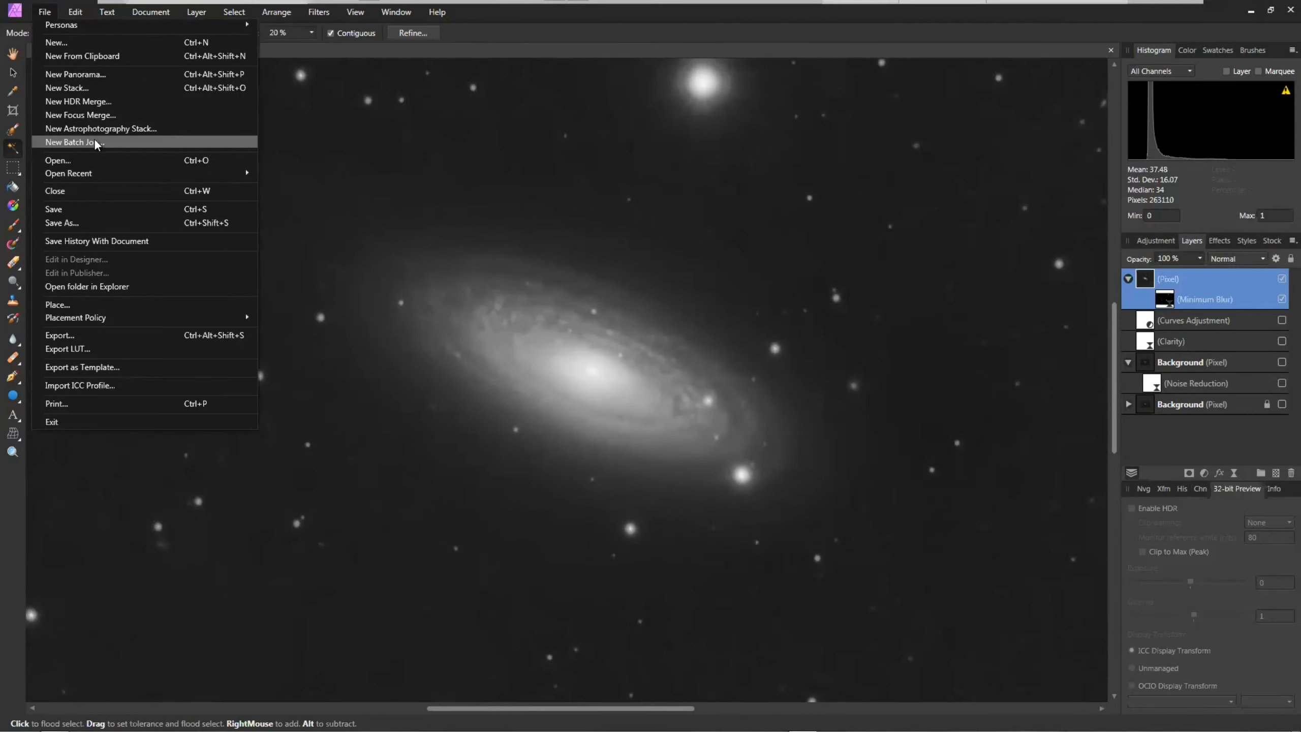
left_click(64, 160)
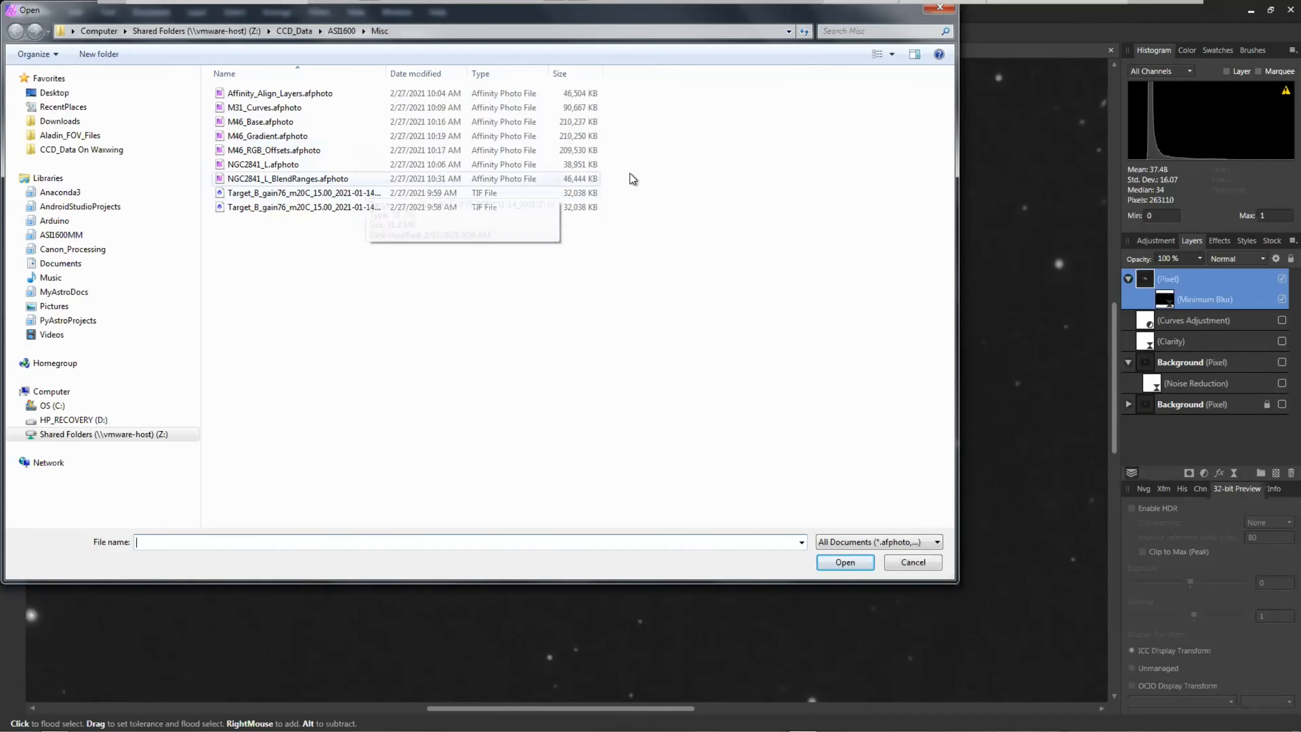
left_click(942, 7)
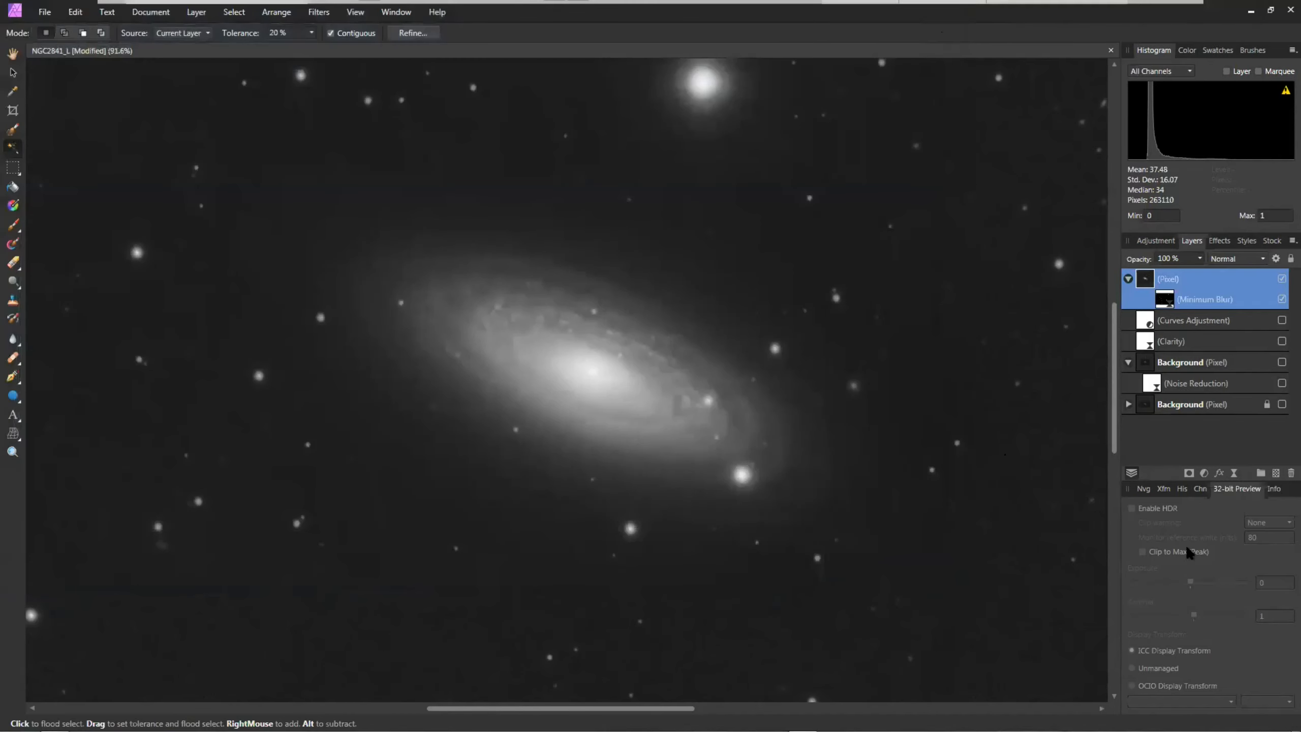
left_click(1235, 474)
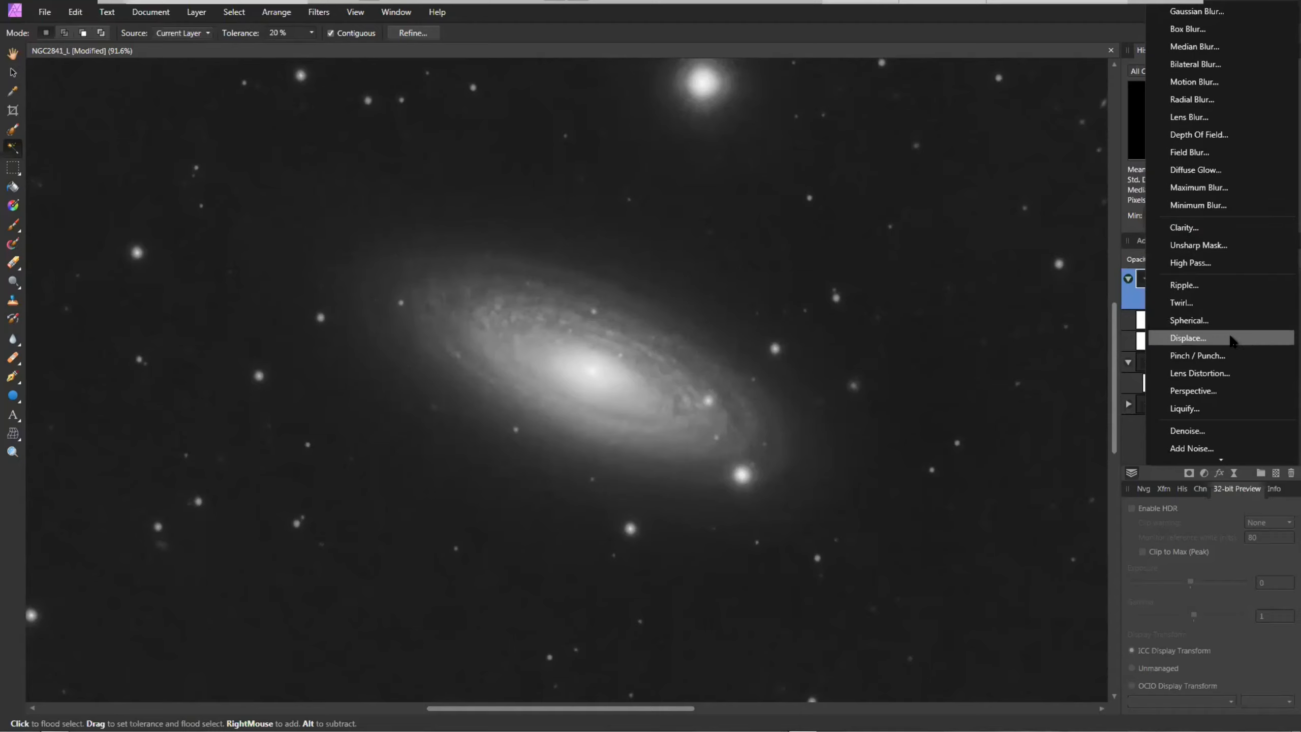
scroll(1245, 338, "down", 3)
scroll(1231, 342, "down", 3)
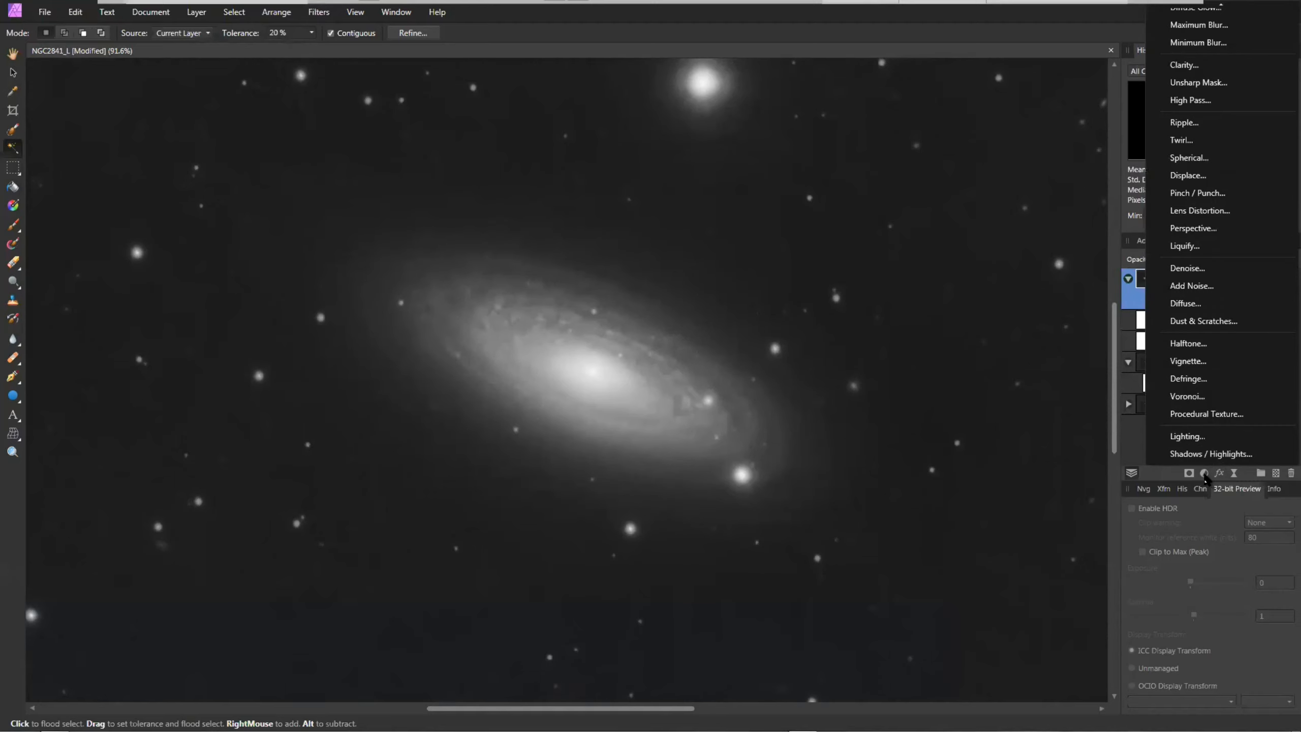
Try a Brightness / Contrast adjustment with 38% brightness and 63% contrast on the galaxy, and delete that adjustment layer.
left_click(1205, 474)
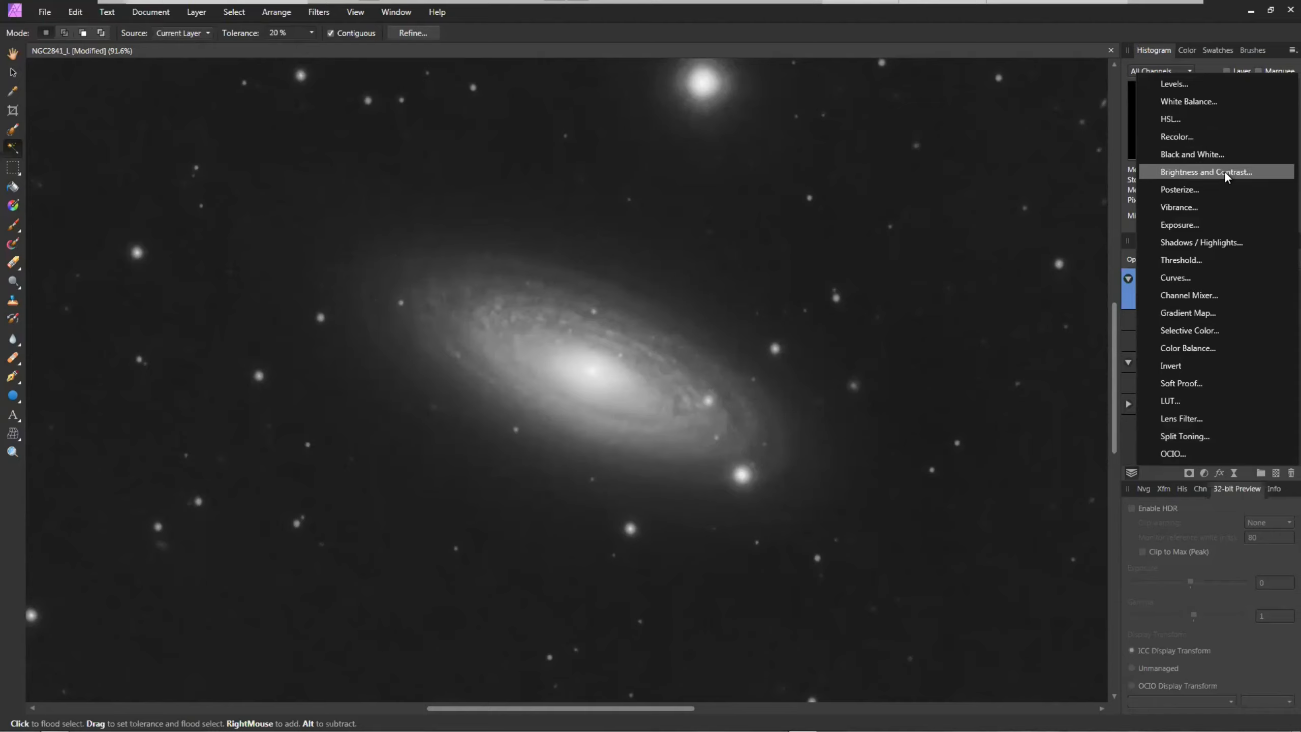
left_click(1193, 171)
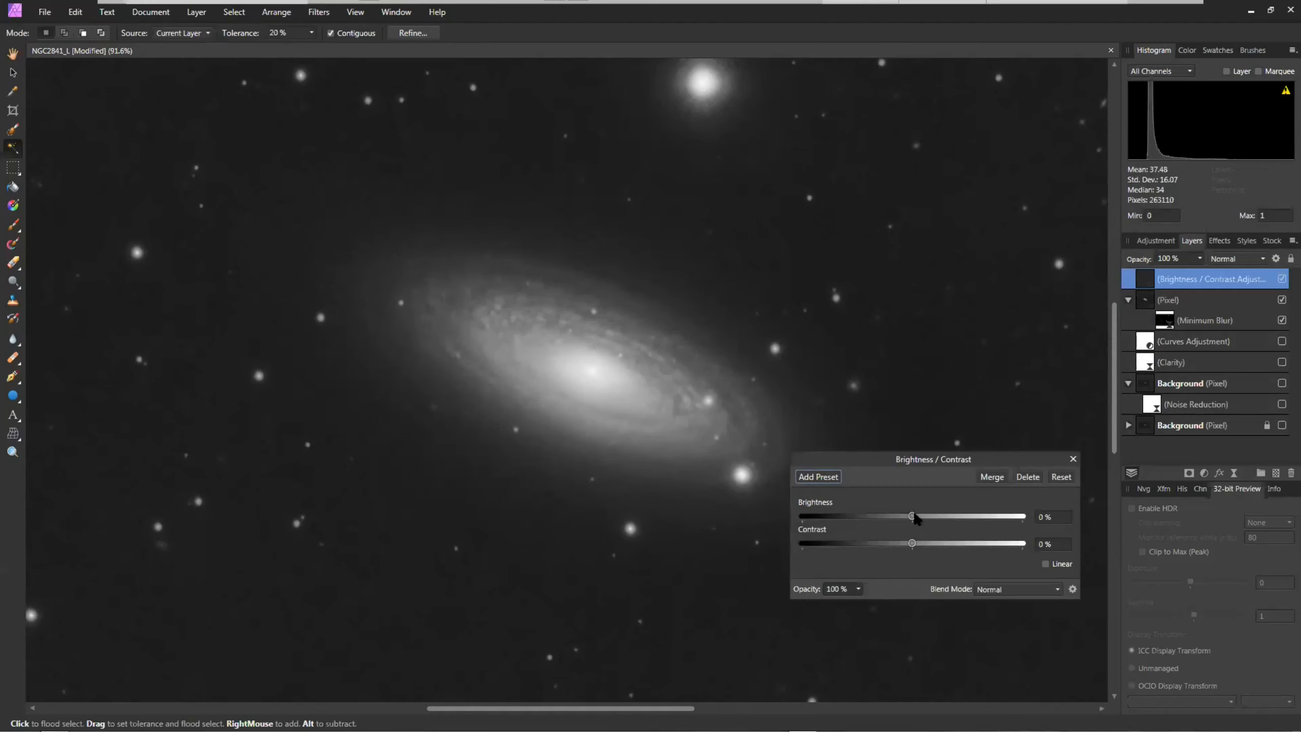
left_click_drag(913, 516, 981, 547)
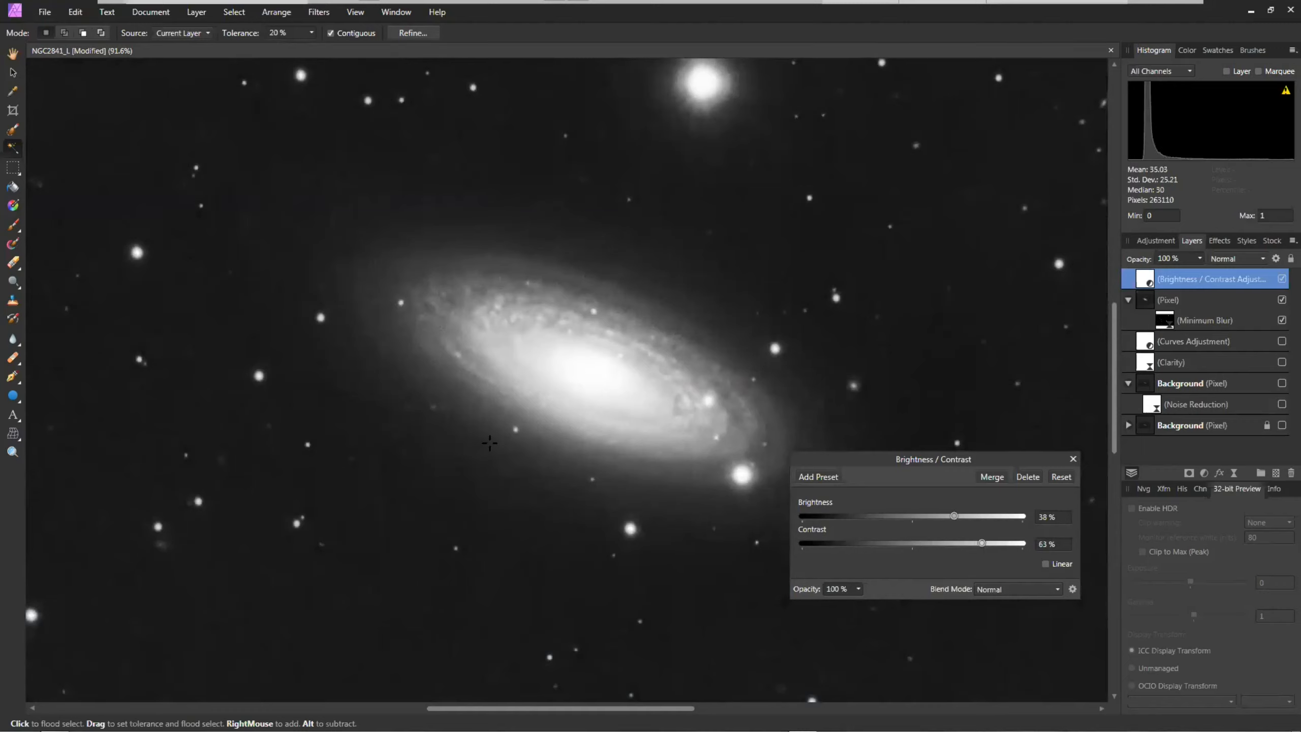
left_click(1072, 459)
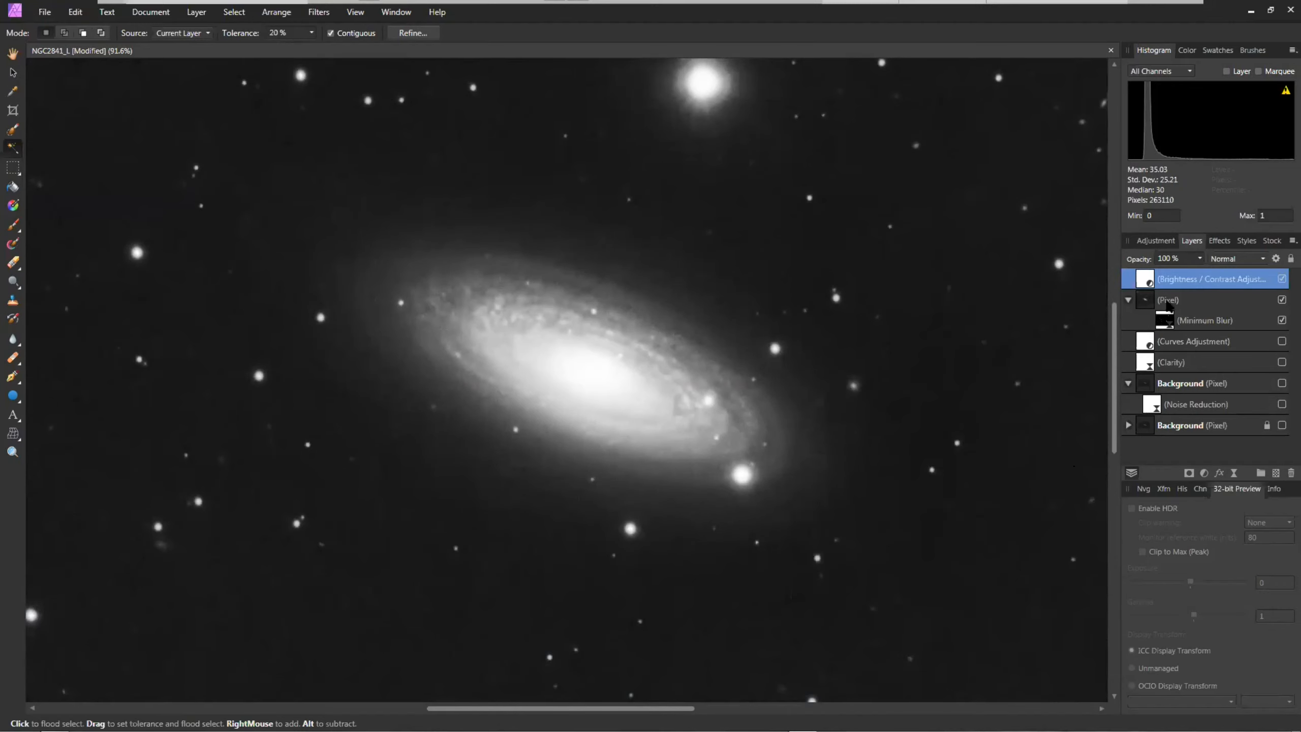
right_click(1181, 285)
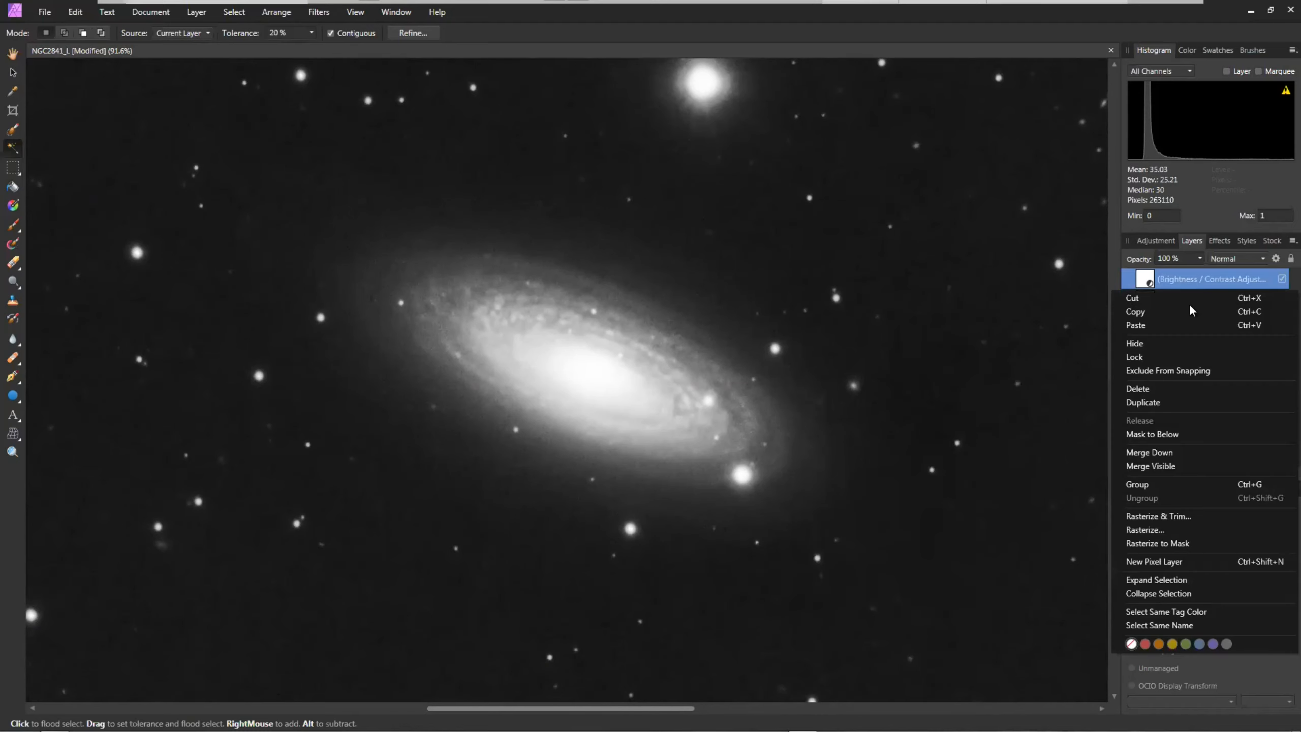
left_click(1161, 391)
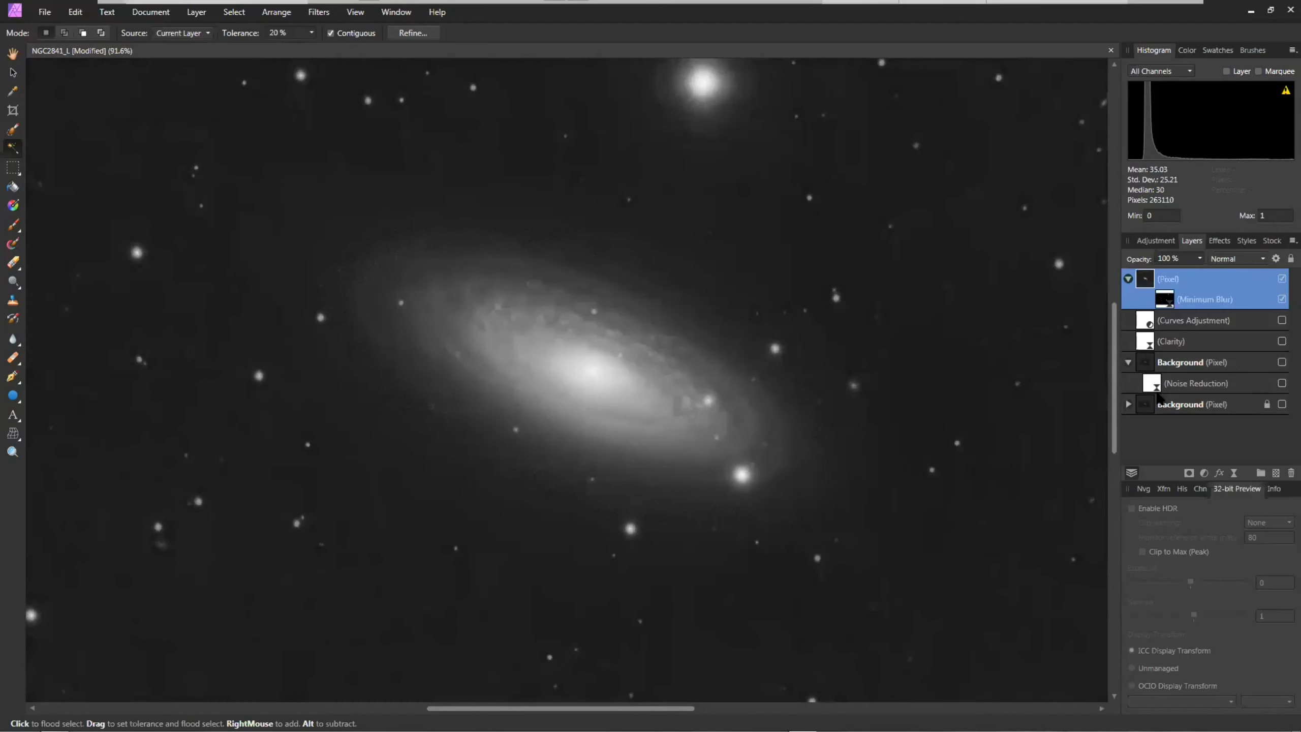
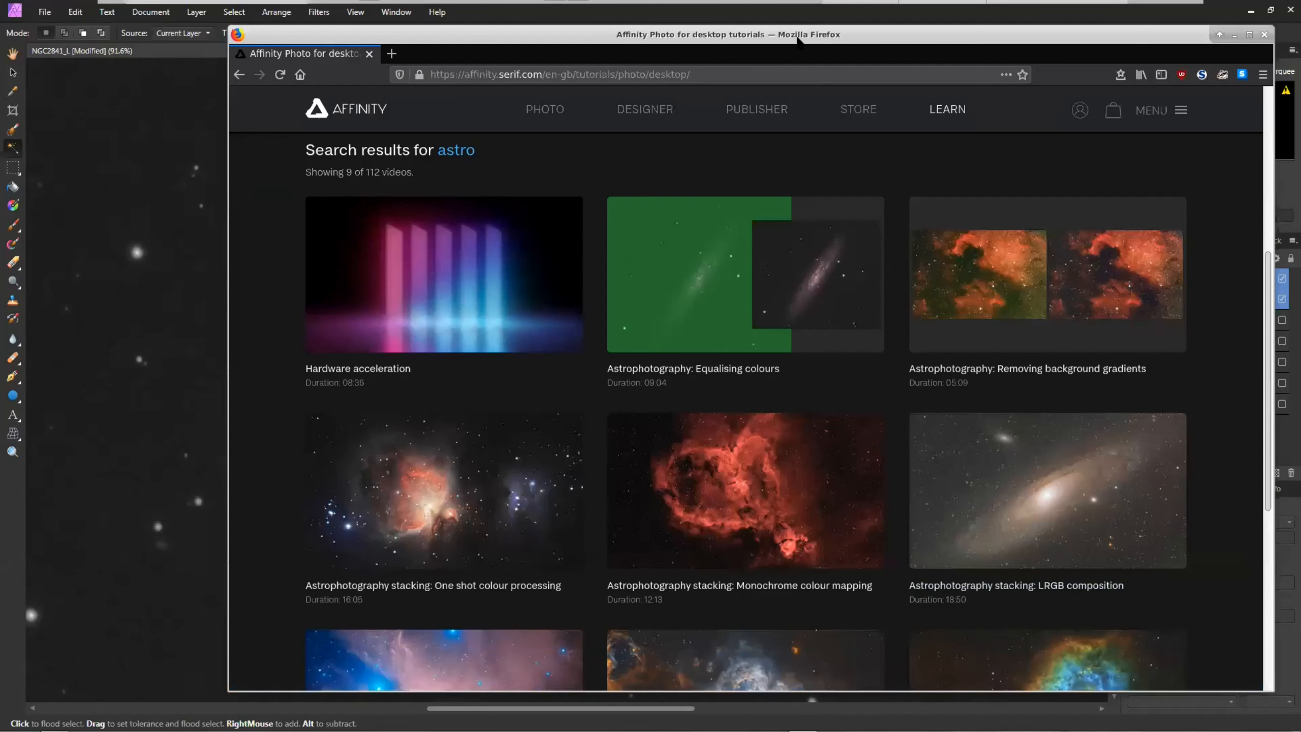
Switch to the Firefox window and look through the Affinity Photo desktop tutorials listed for the search "astro".
left_click_drag(793, 38, 687, 38)
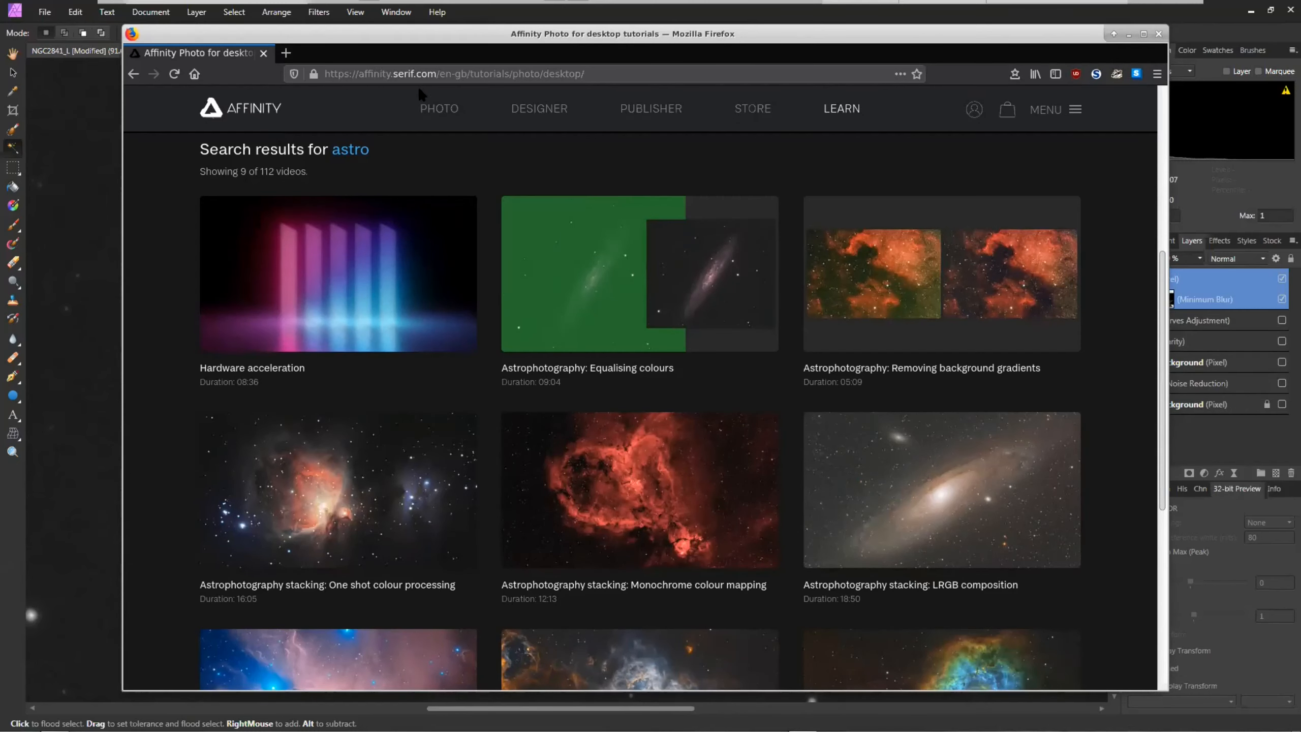
scroll(417, 170, "up", 5)
scroll(419, 173, "up", 1)
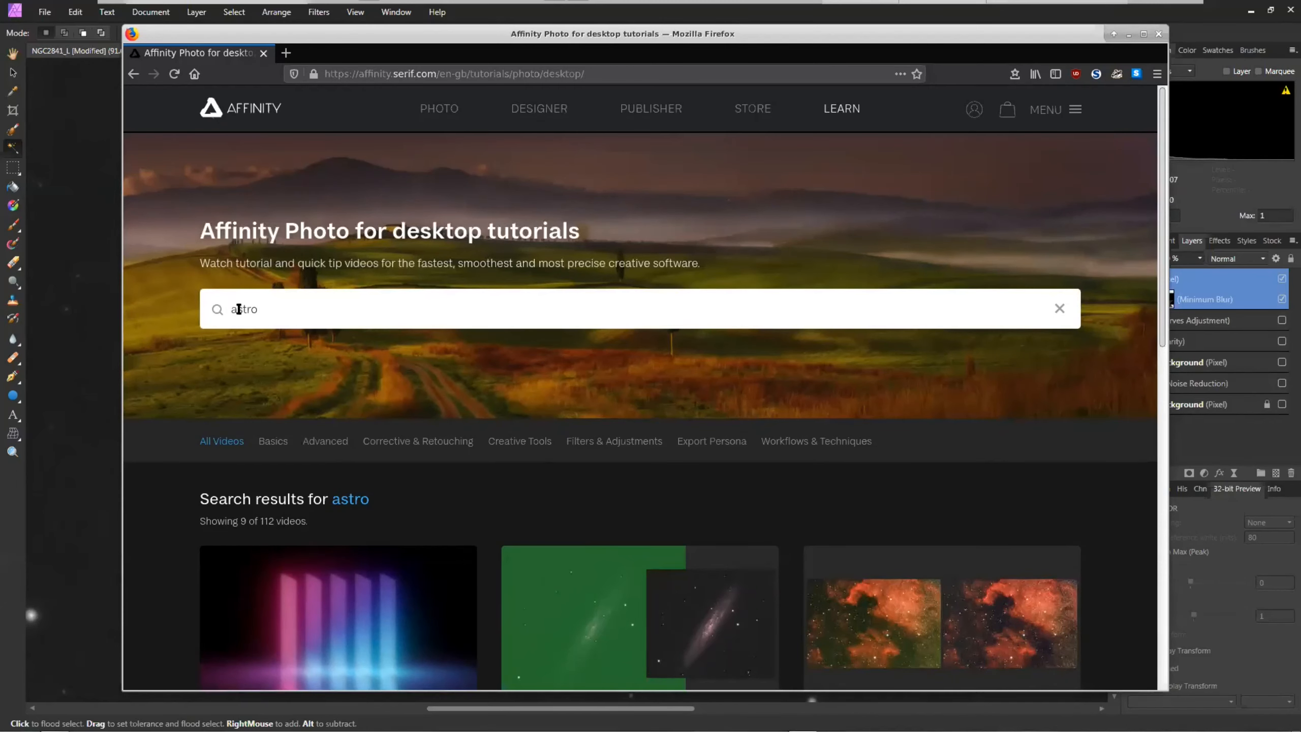
scroll(610, 336, "down", 6)
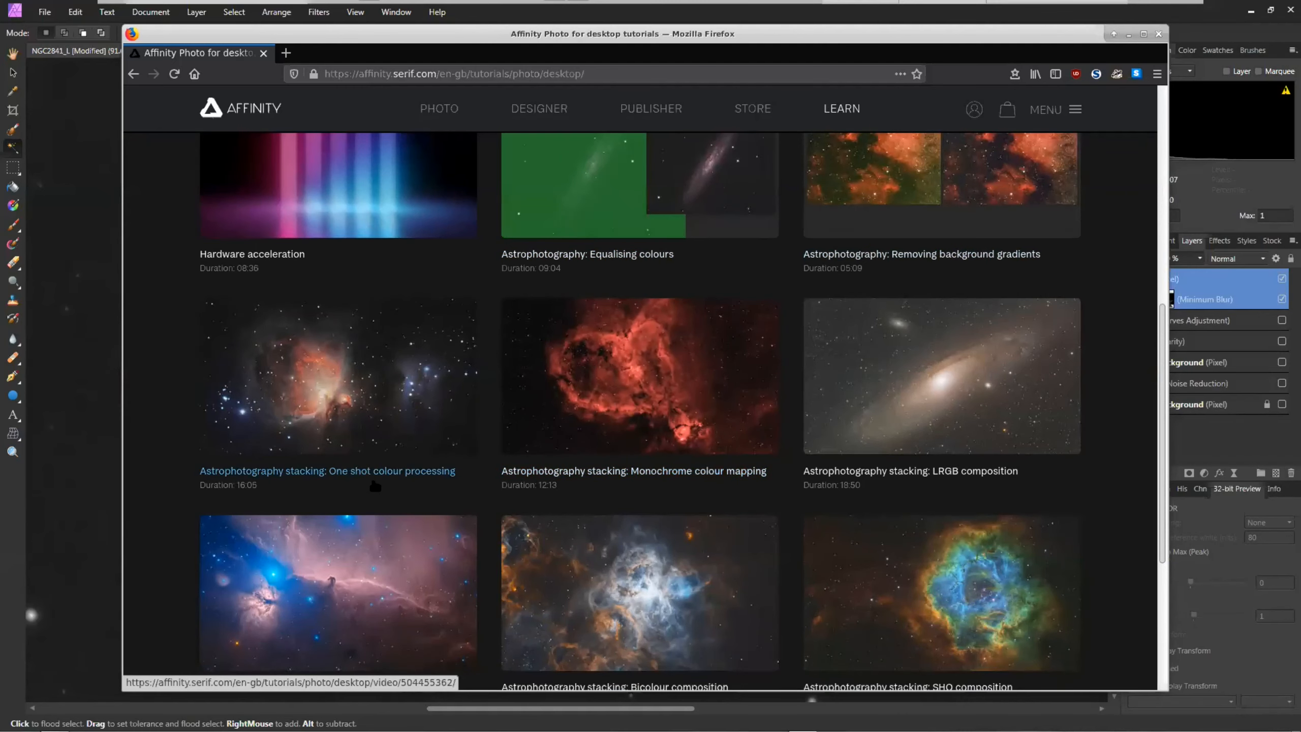
scroll(426, 483, "down", 3)
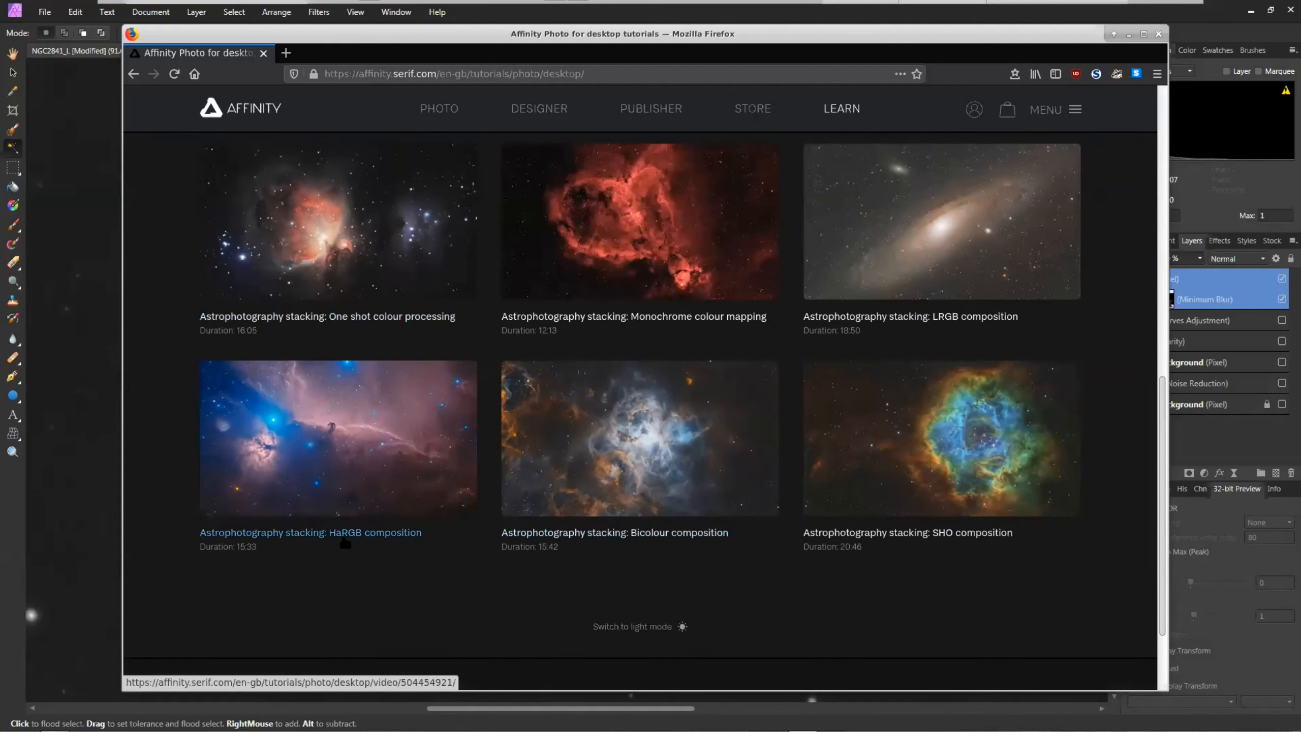
scroll(704, 437, "up", 10)
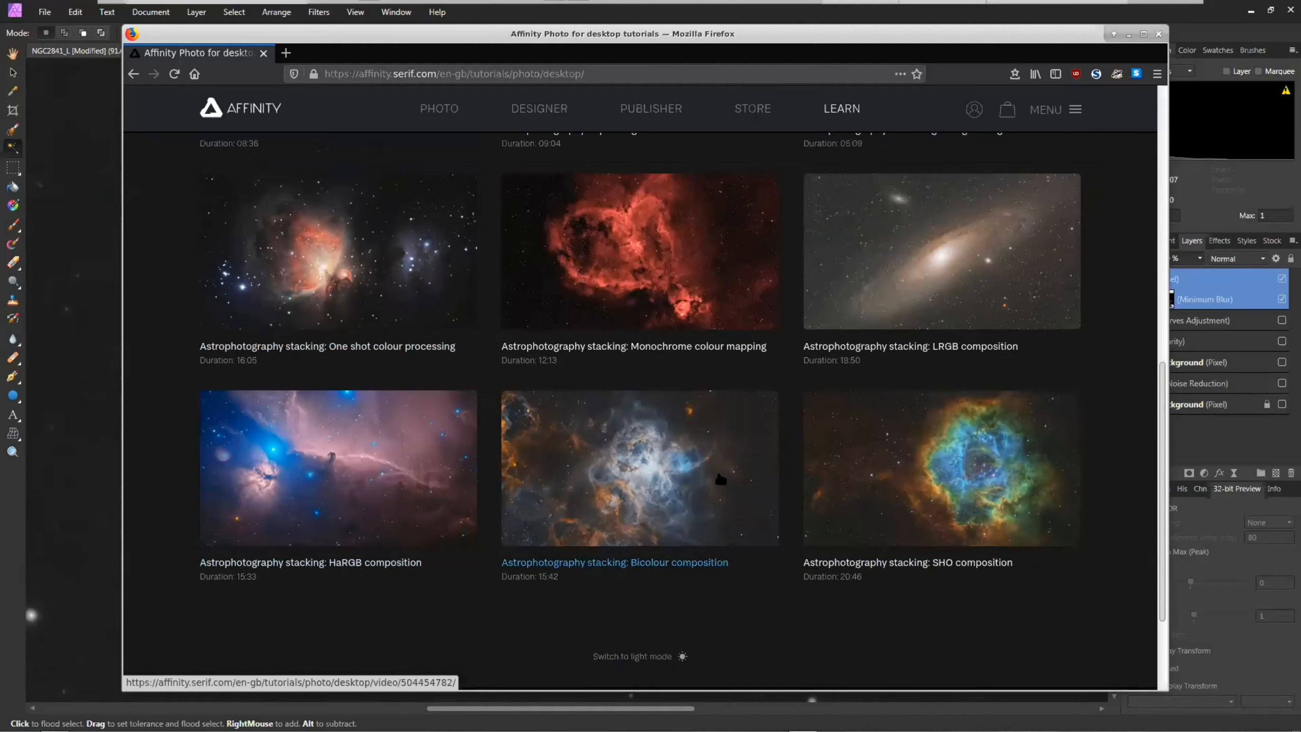
Clear the tutorial search and show the Filters & Adjustments category of videos.
double_click(348, 309)
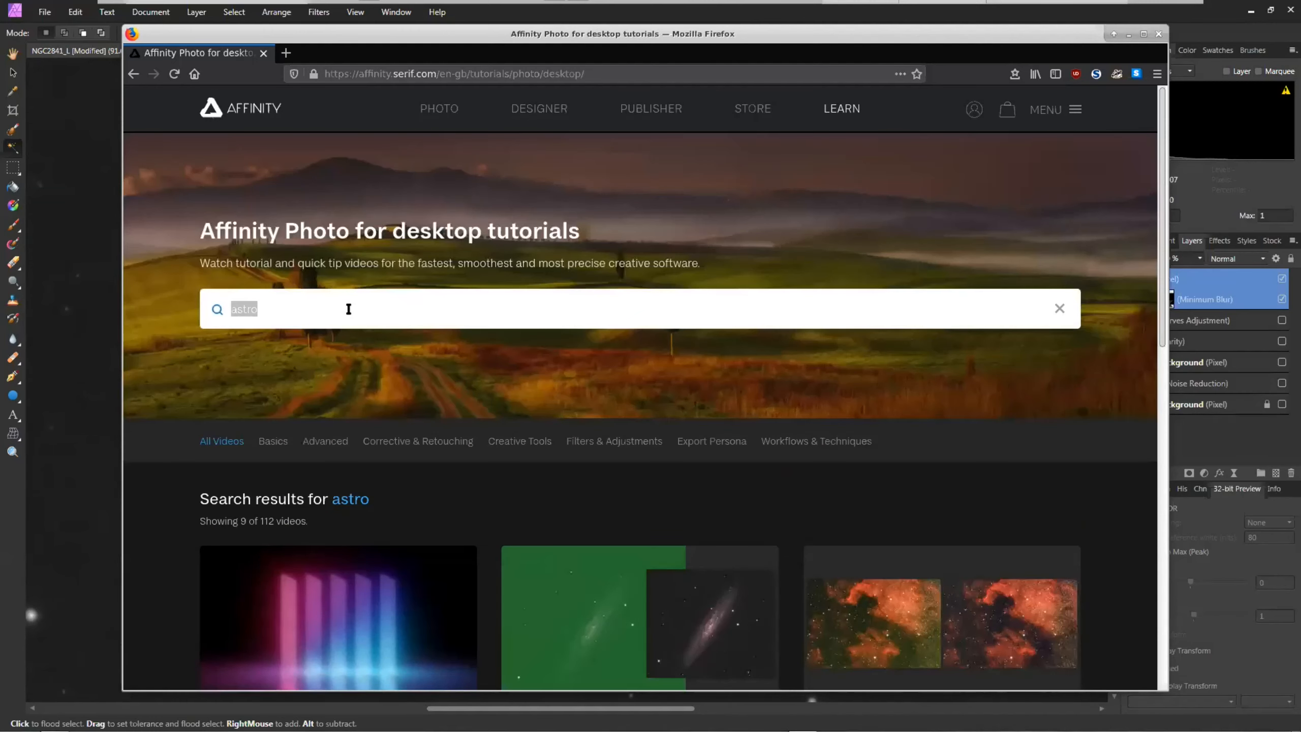
key("BackSpace")
scroll(372, 410, "down", 5)
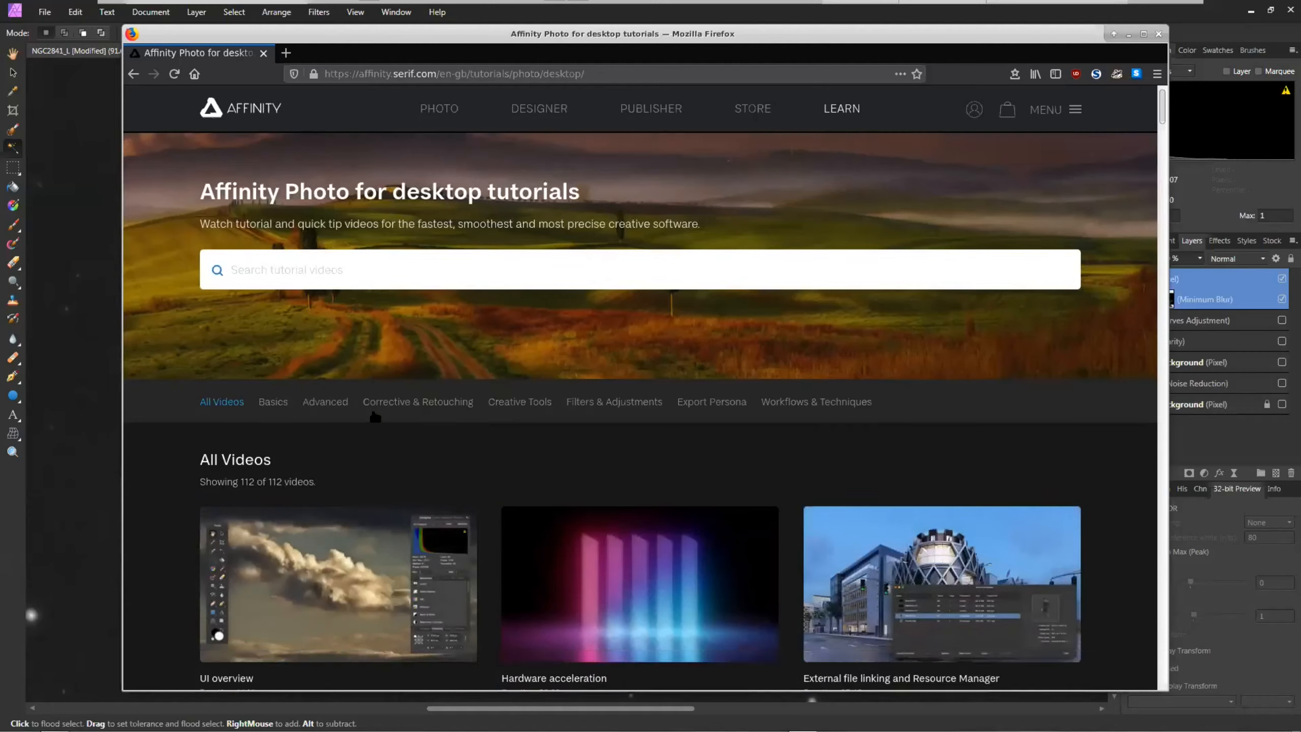
scroll(440, 405, "up", 3)
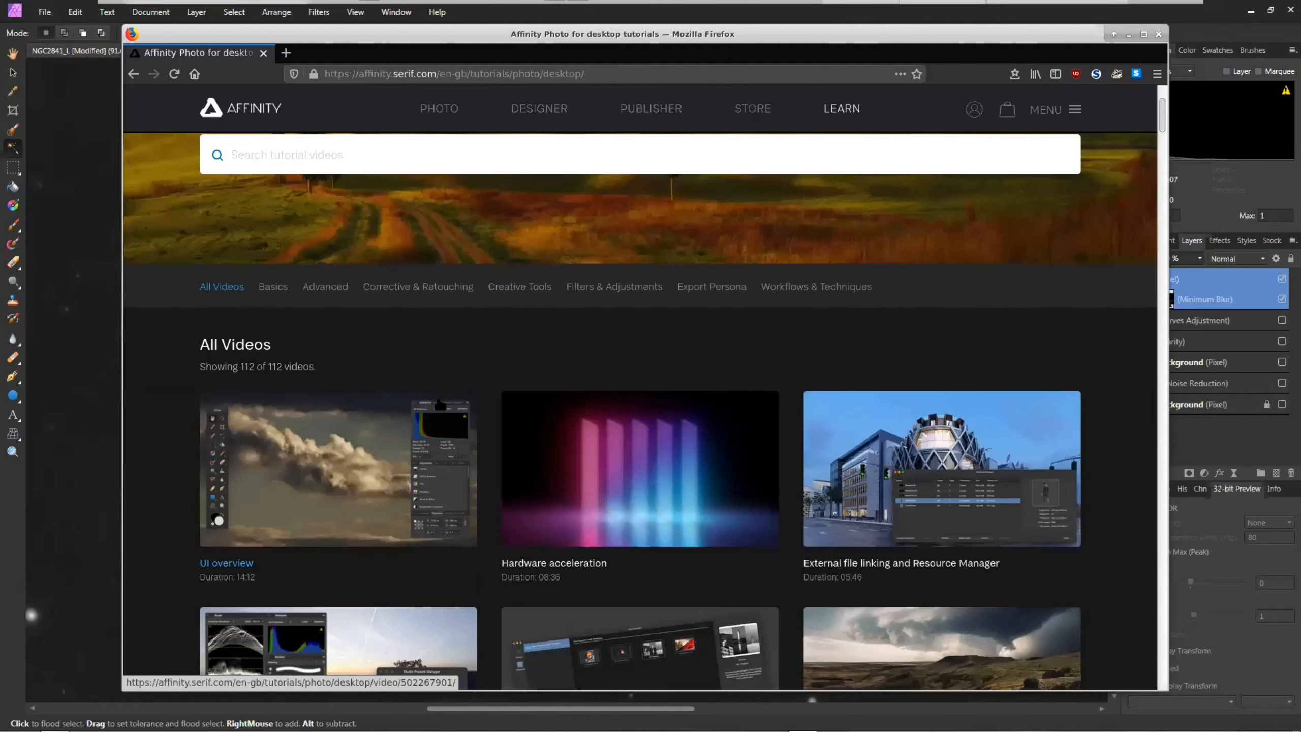
left_click(633, 288)
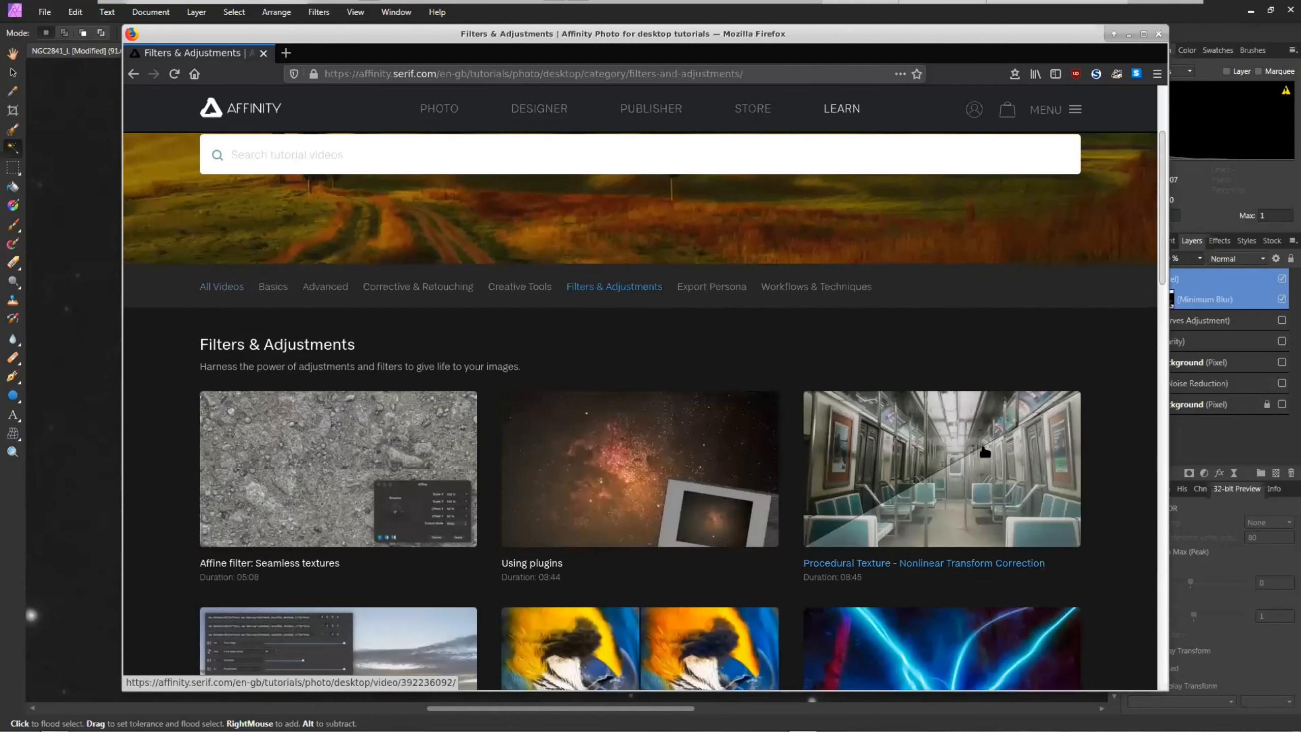
Look through the whole list of Filters & Adjustments tutorial videos.
scroll(992, 439, "down", 5)
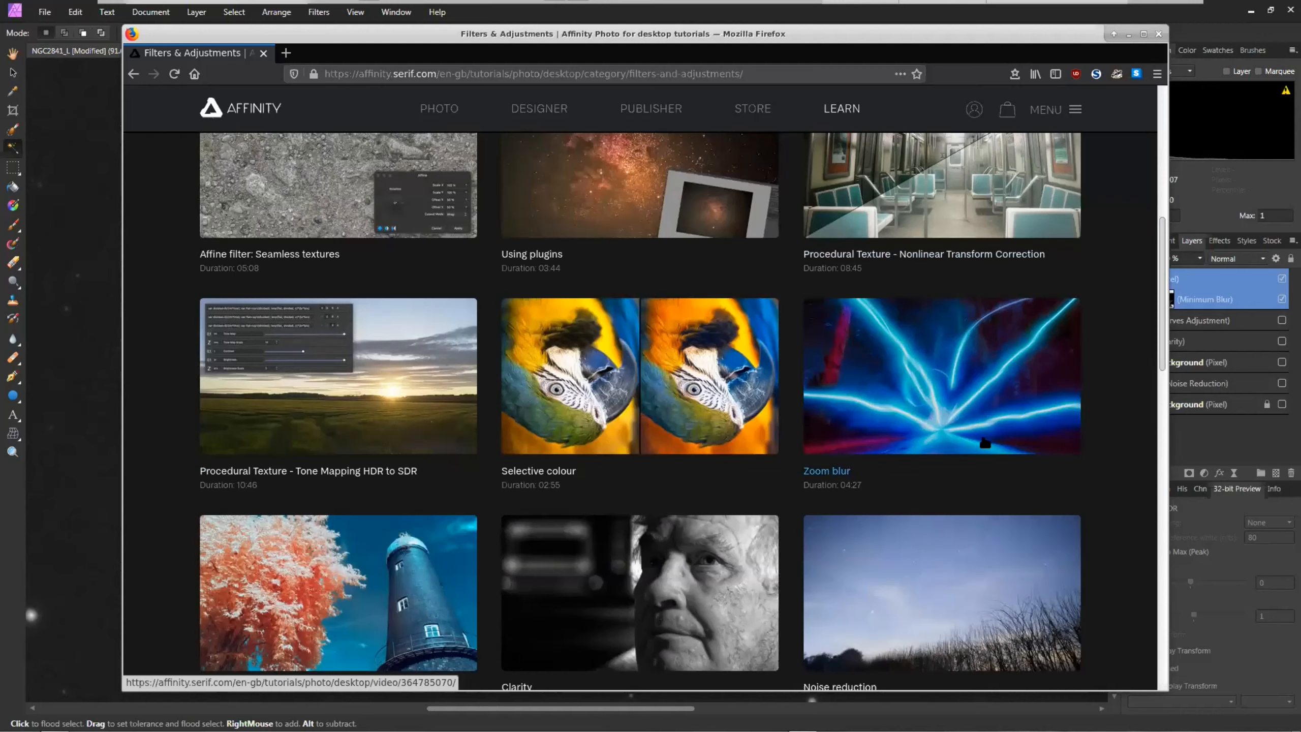
scroll(964, 446, "up", 3)
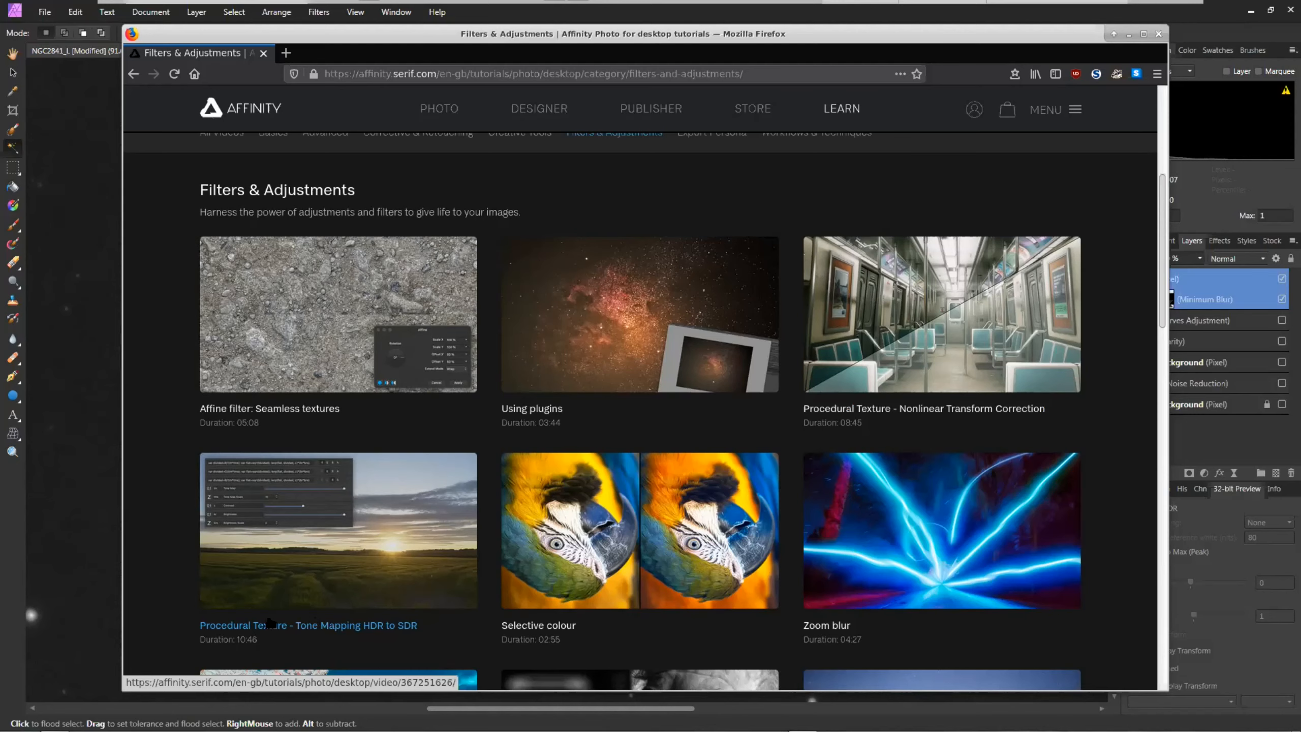
scroll(538, 414, "down", 3)
scroll(537, 414, "down", 2)
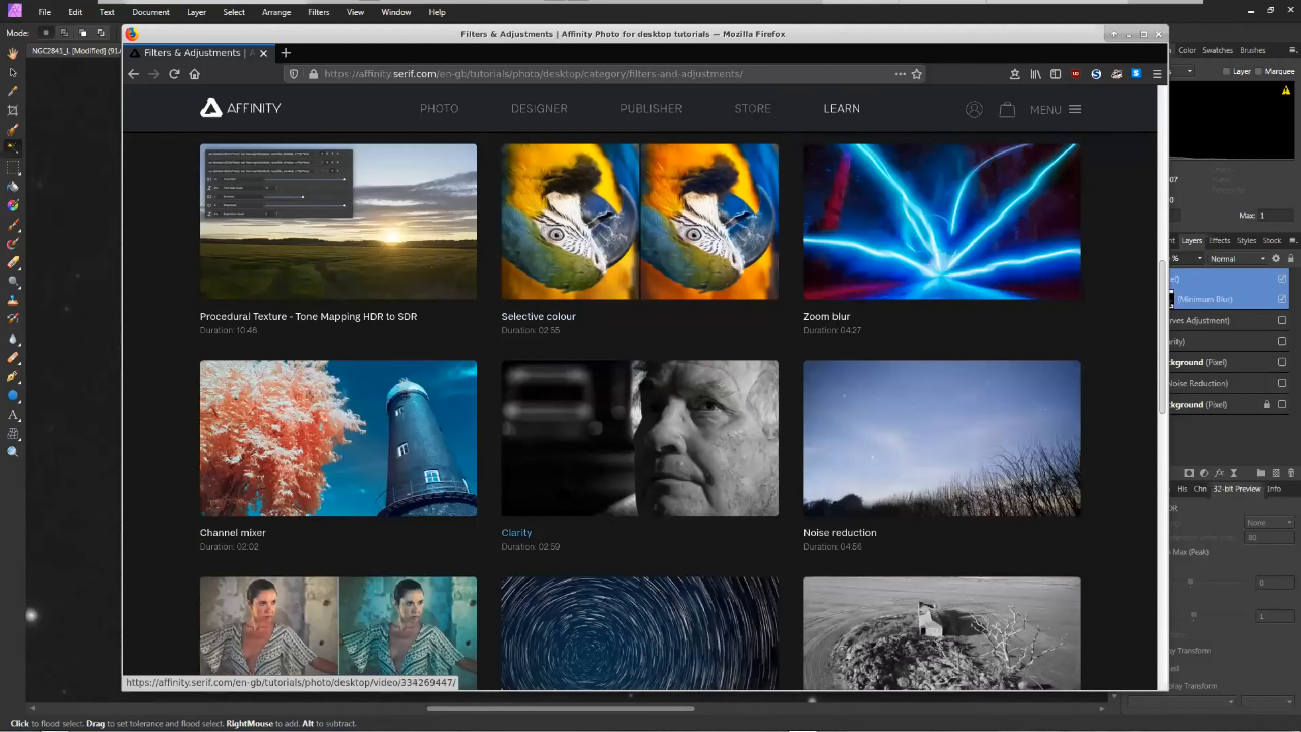
scroll(657, 483, "down", 4)
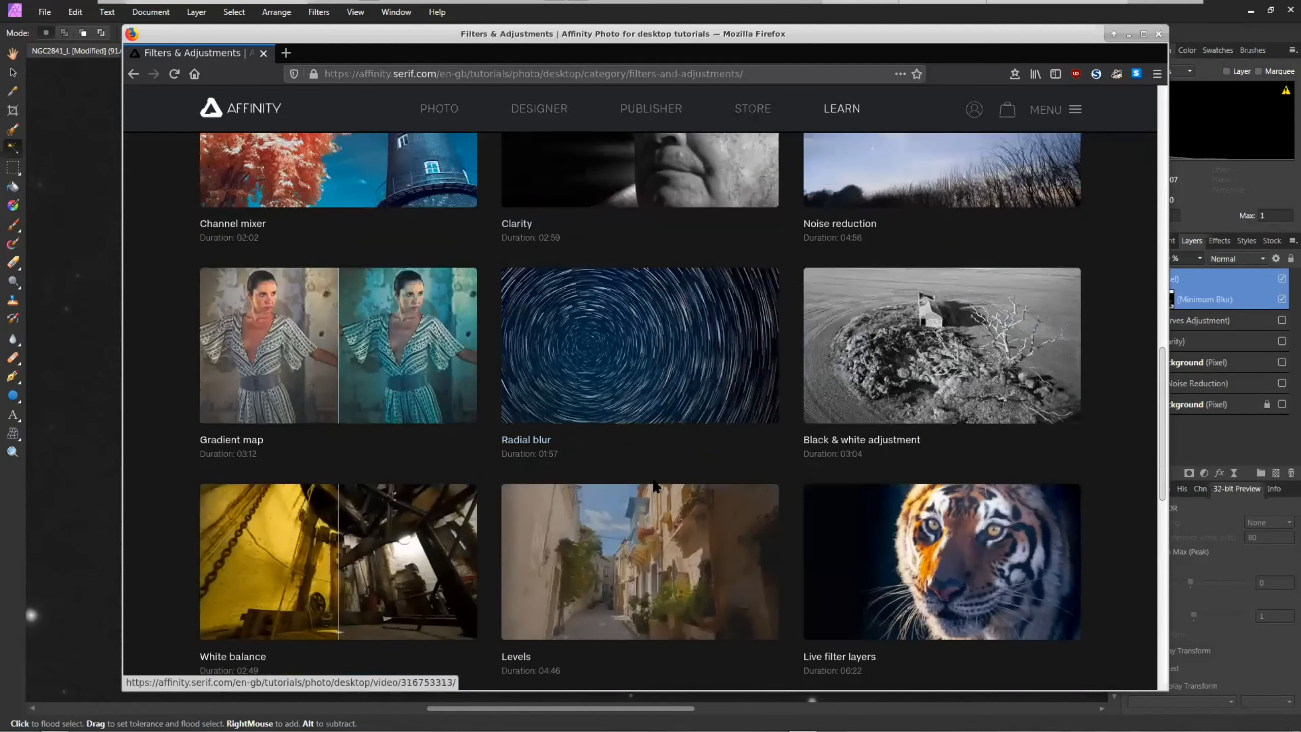
scroll(657, 483, "down", 4)
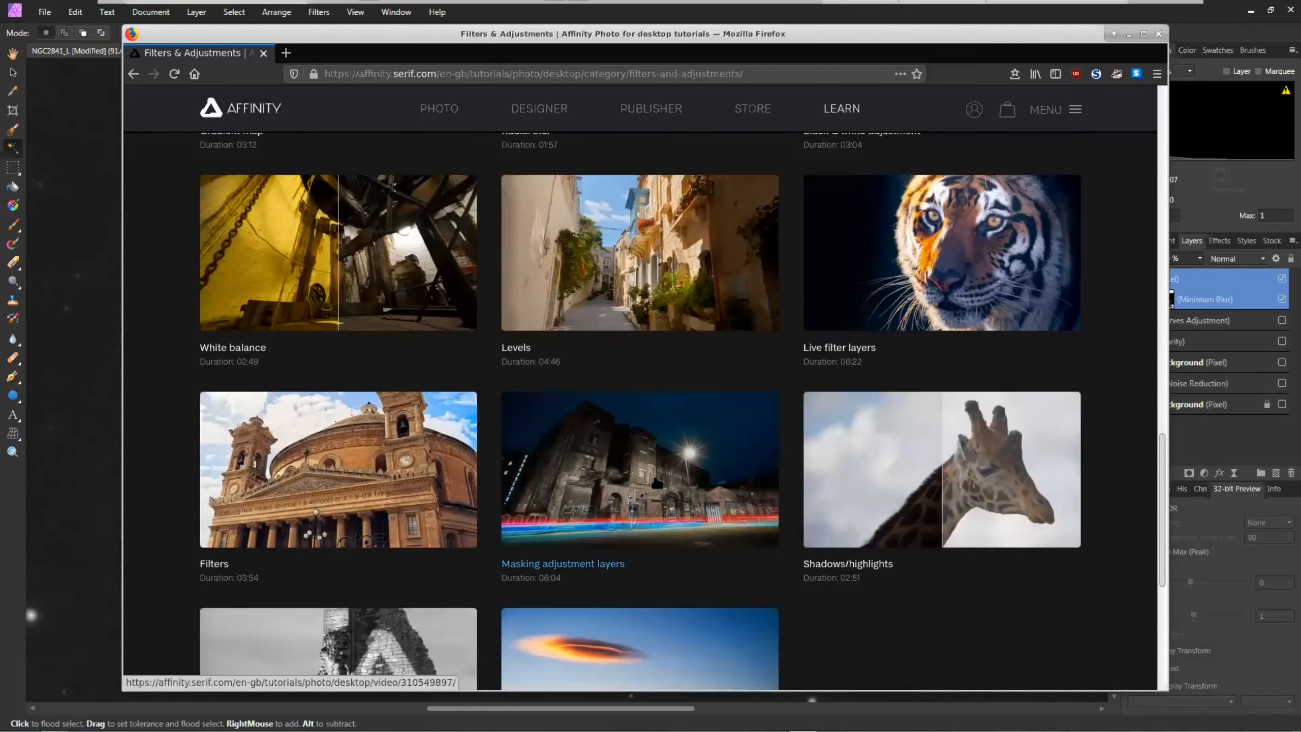
scroll(657, 483, "down", 3)
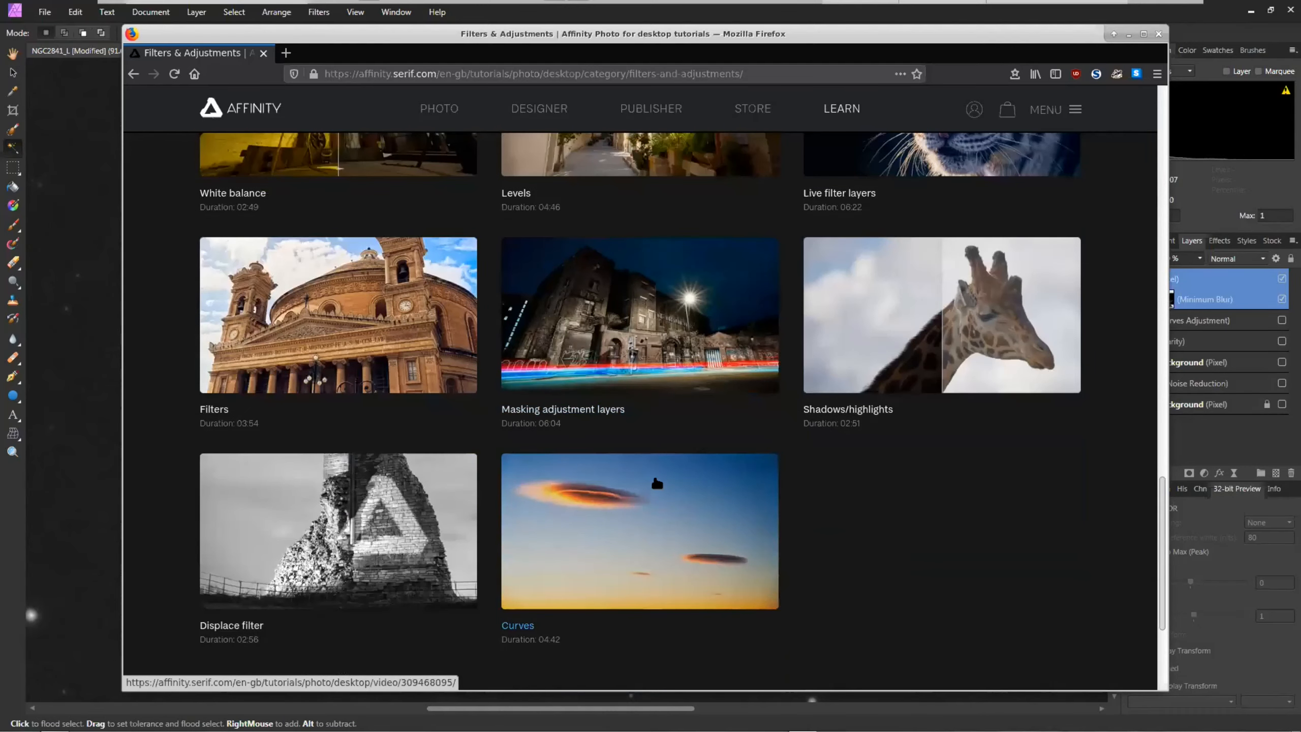
scroll(658, 483, "up", 10)
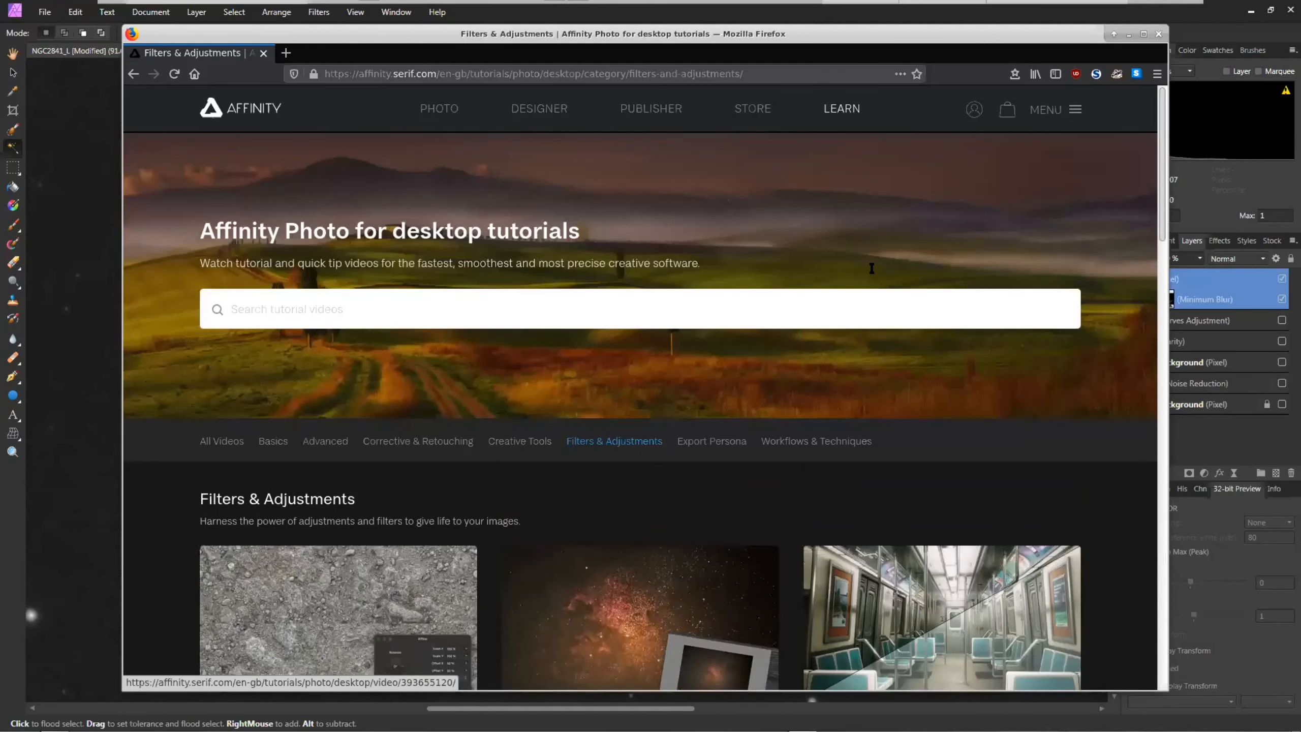
Return to Affinity Photo and create a blank document from the SVGA web preset, 800 x 600 px at 72 DPI in RGB/8.
left_click(833, 13)
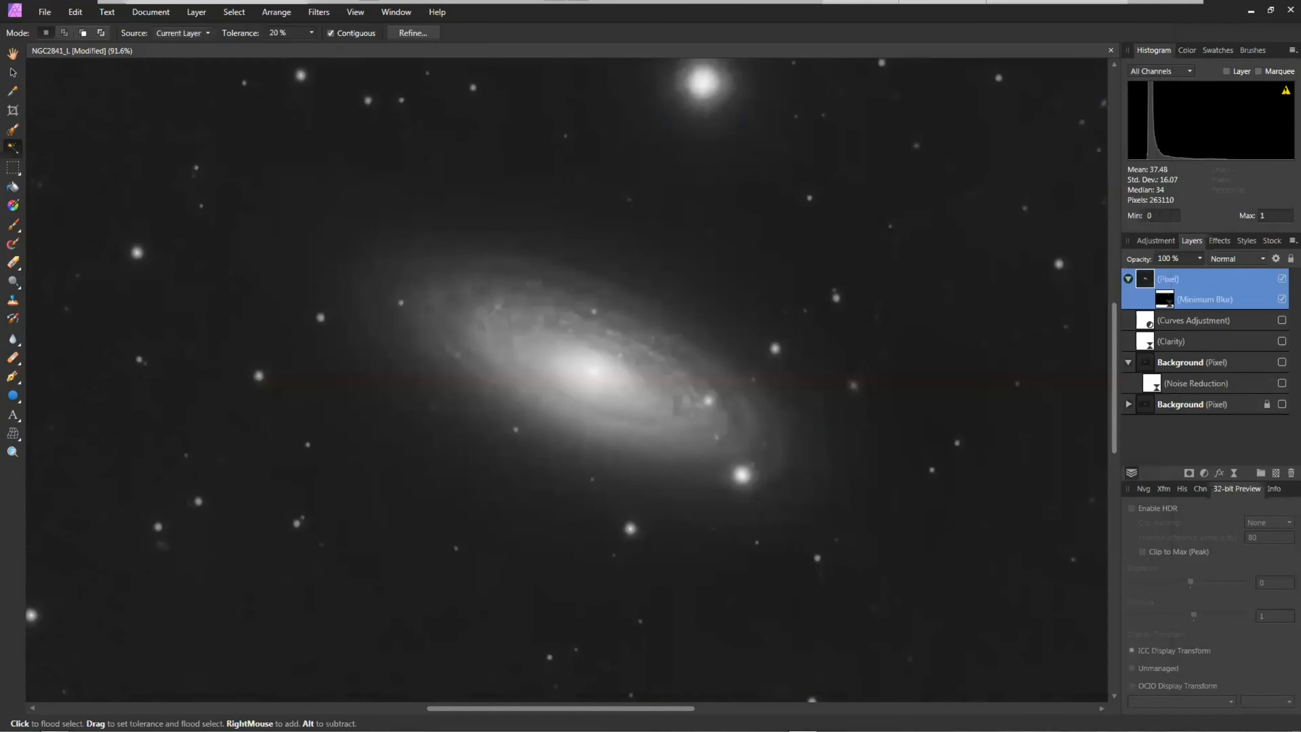
left_click(49, 15)
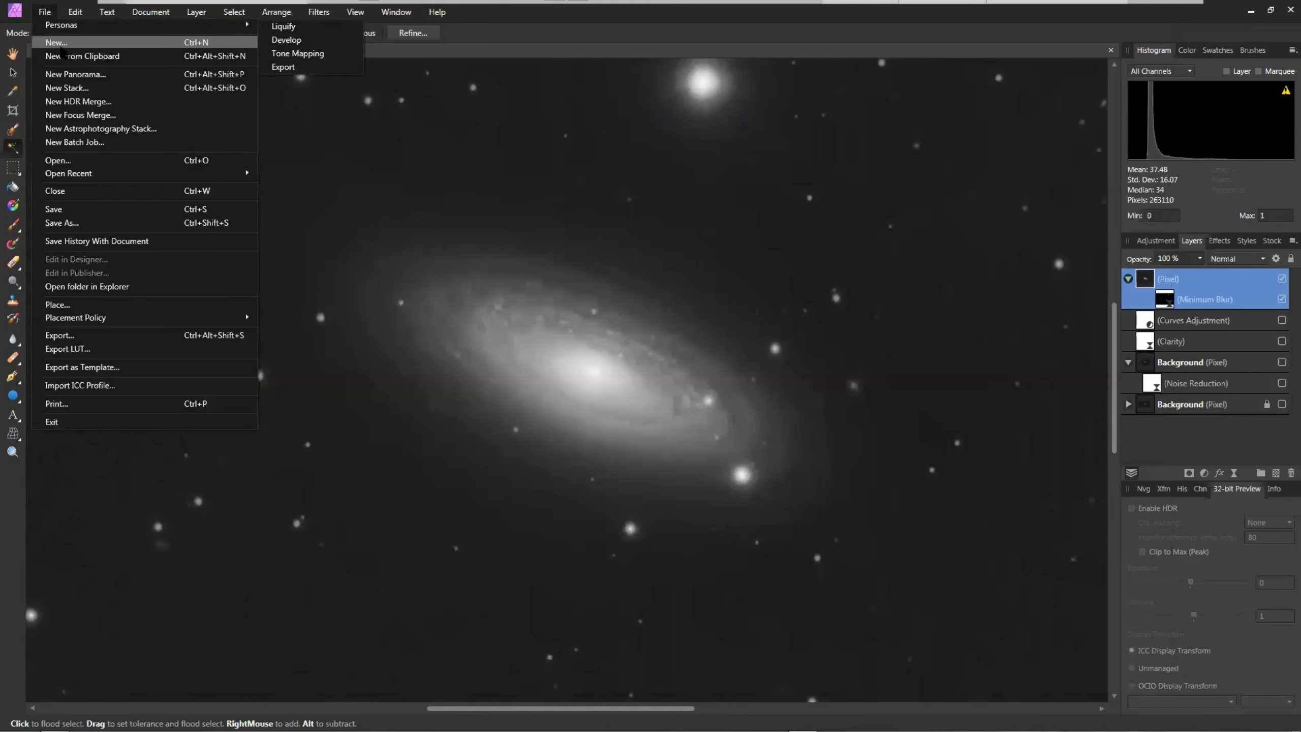
left_click(68, 43)
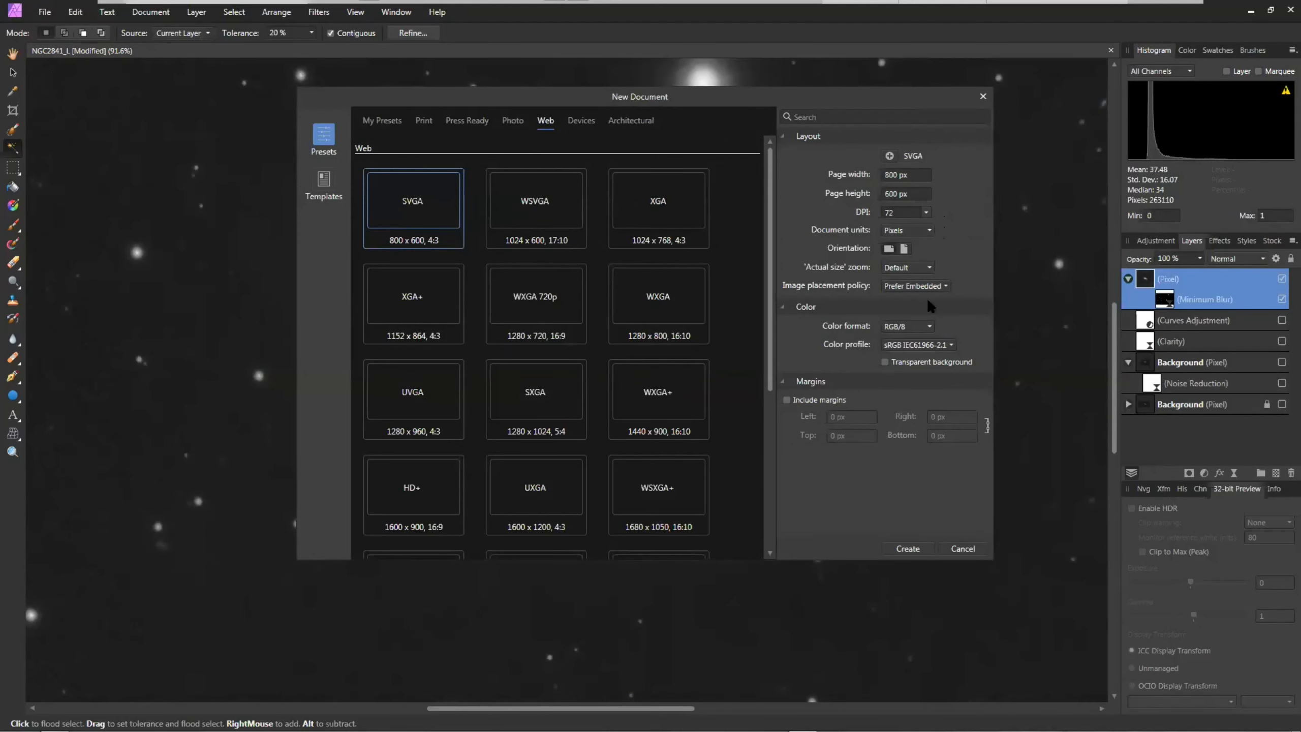
left_click(906, 547)
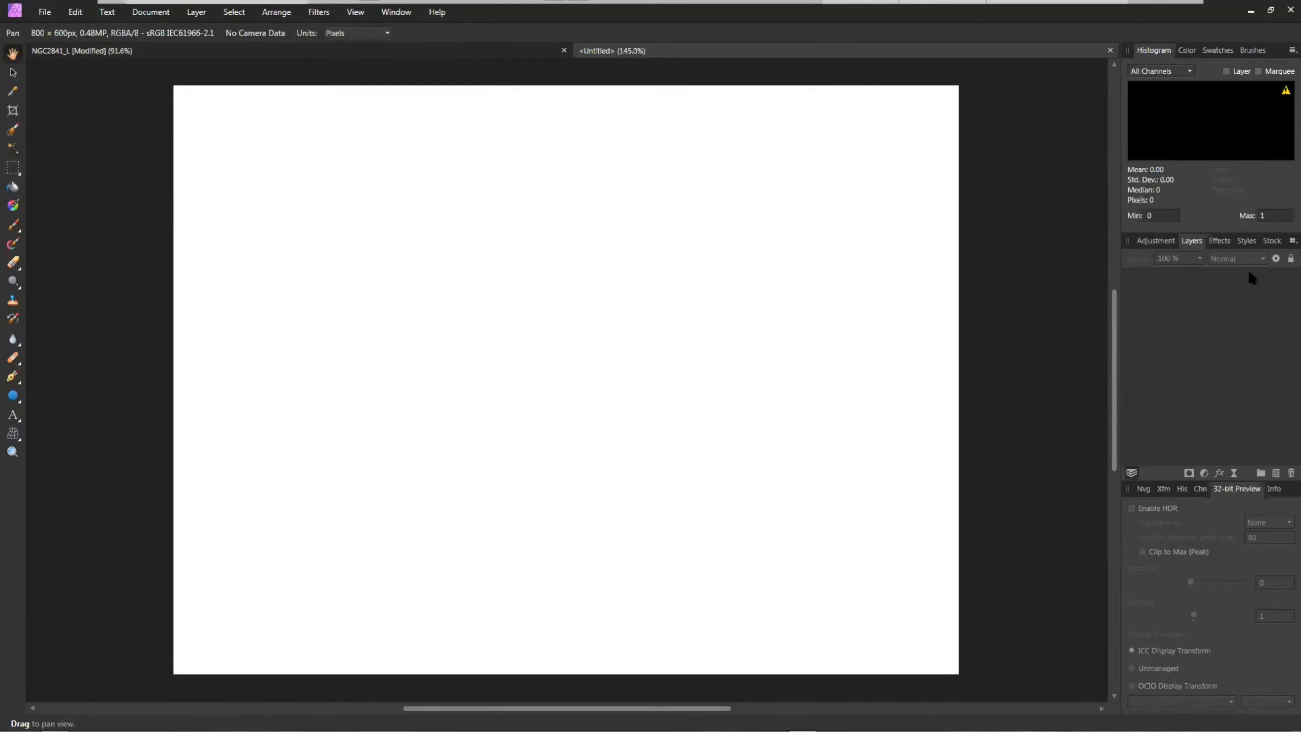
Add a Procedural Texture live filter layer to the blank document and apply its Waves preset.
left_click(1234, 474)
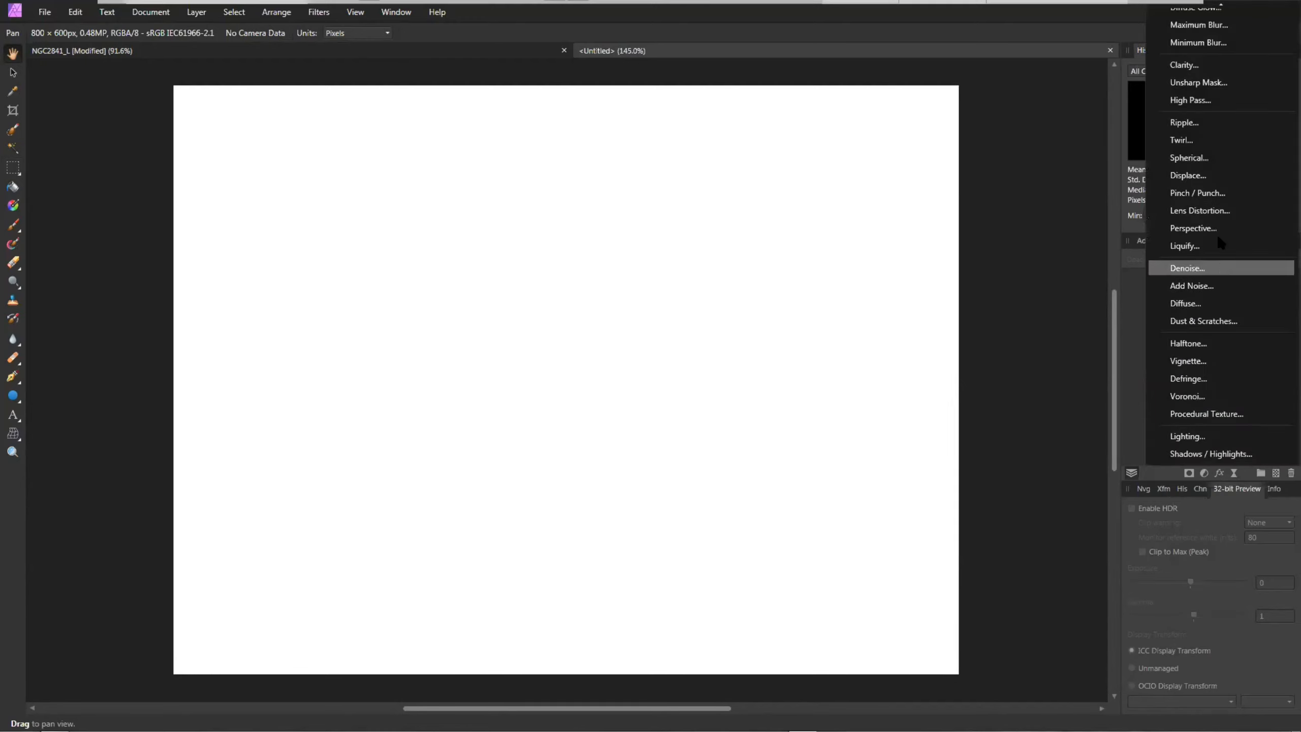
scroll(1222, 241, "up", 3)
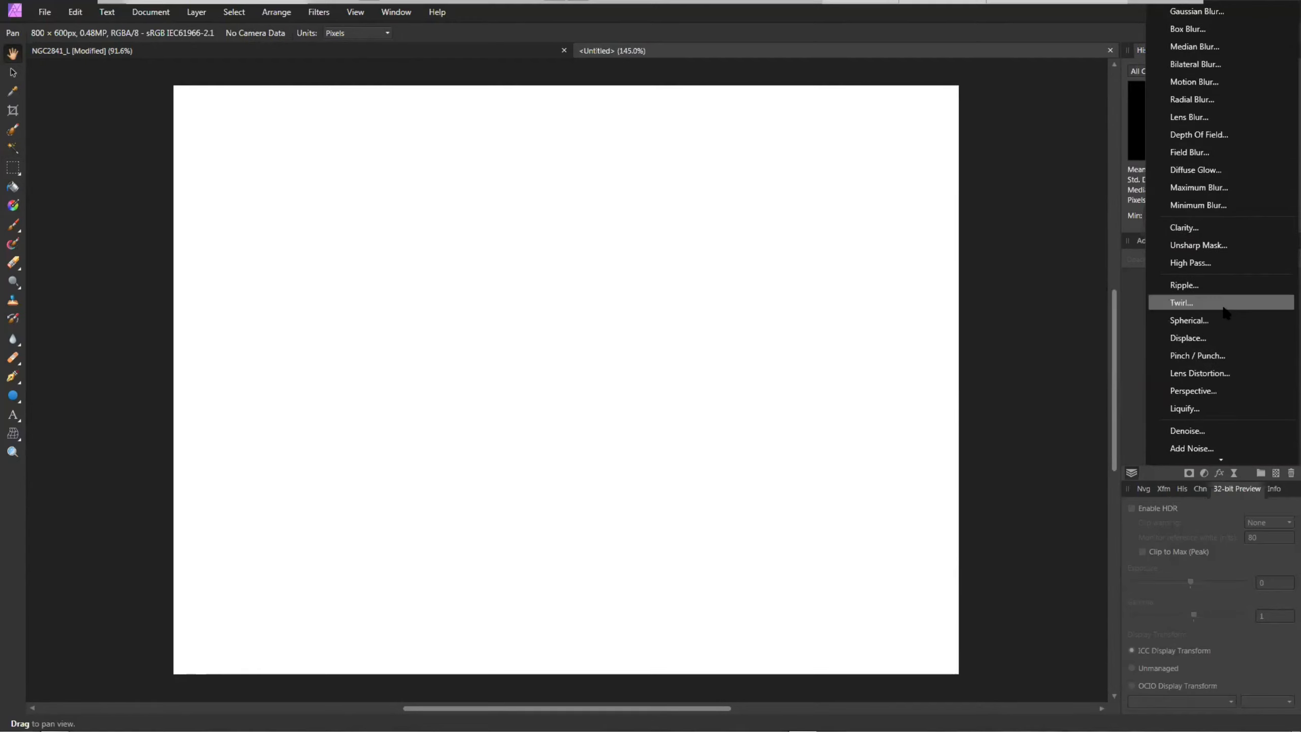
scroll(1225, 311, "down", 3)
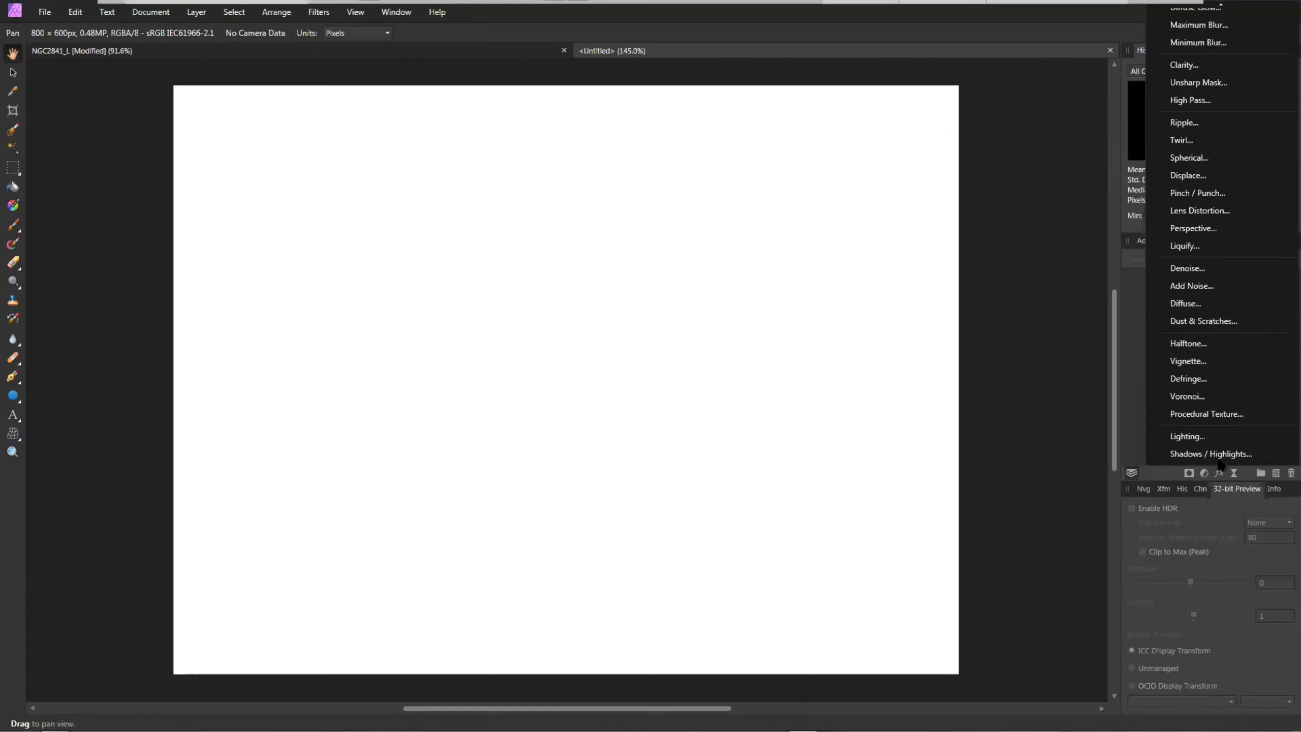
left_click(1207, 414)
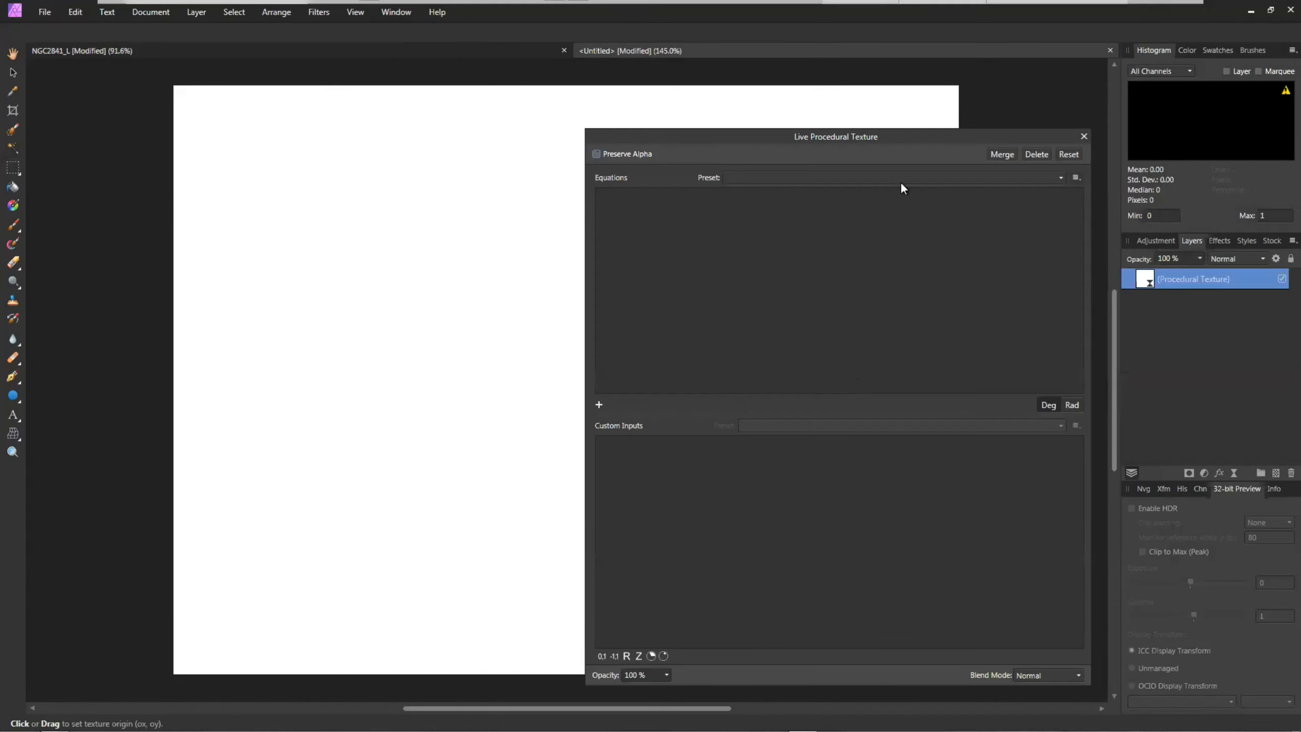
left_click_drag(867, 143, 1097, 45)
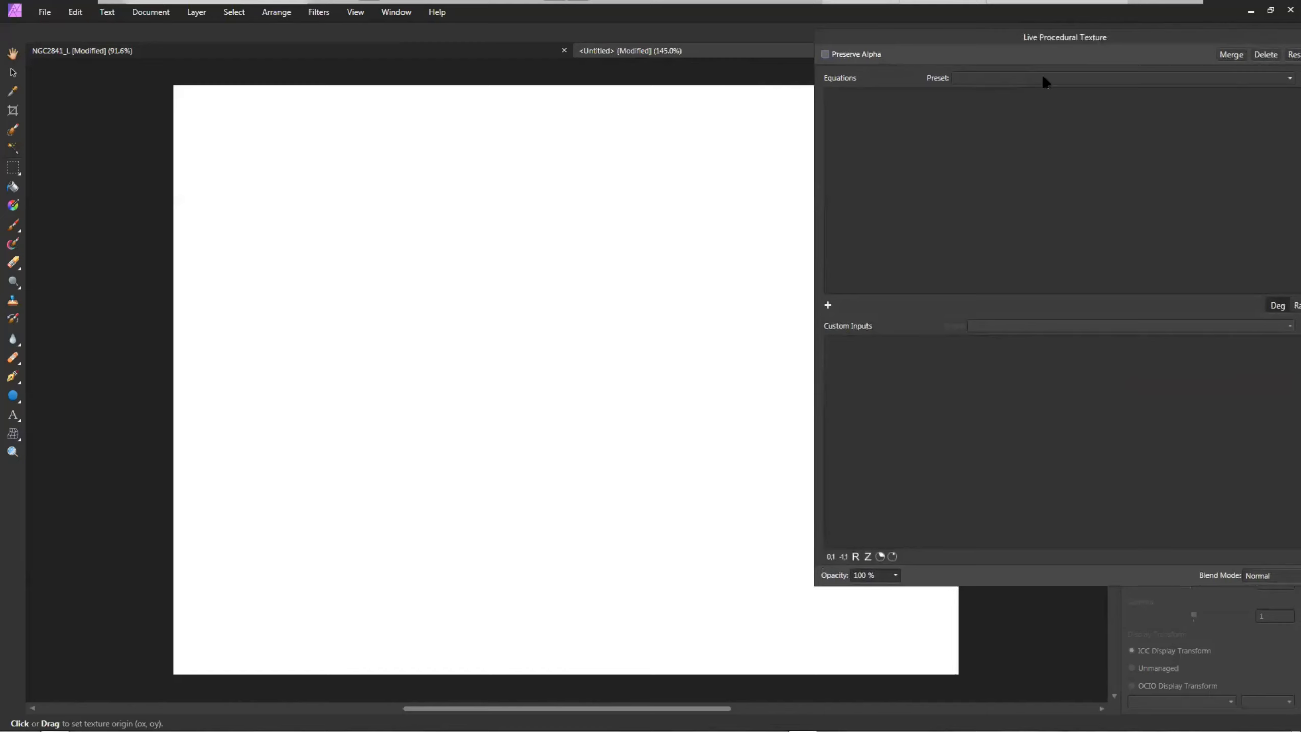
left_click(1042, 77)
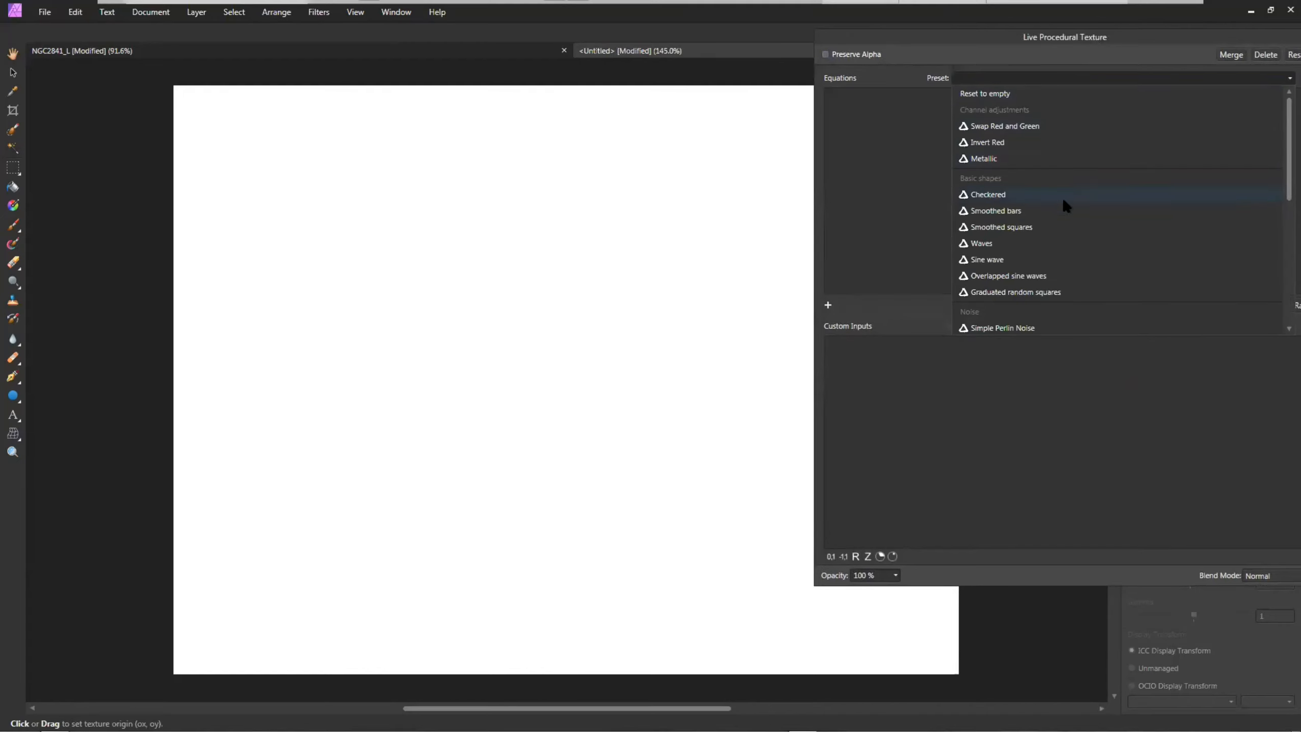
left_click(1016, 246)
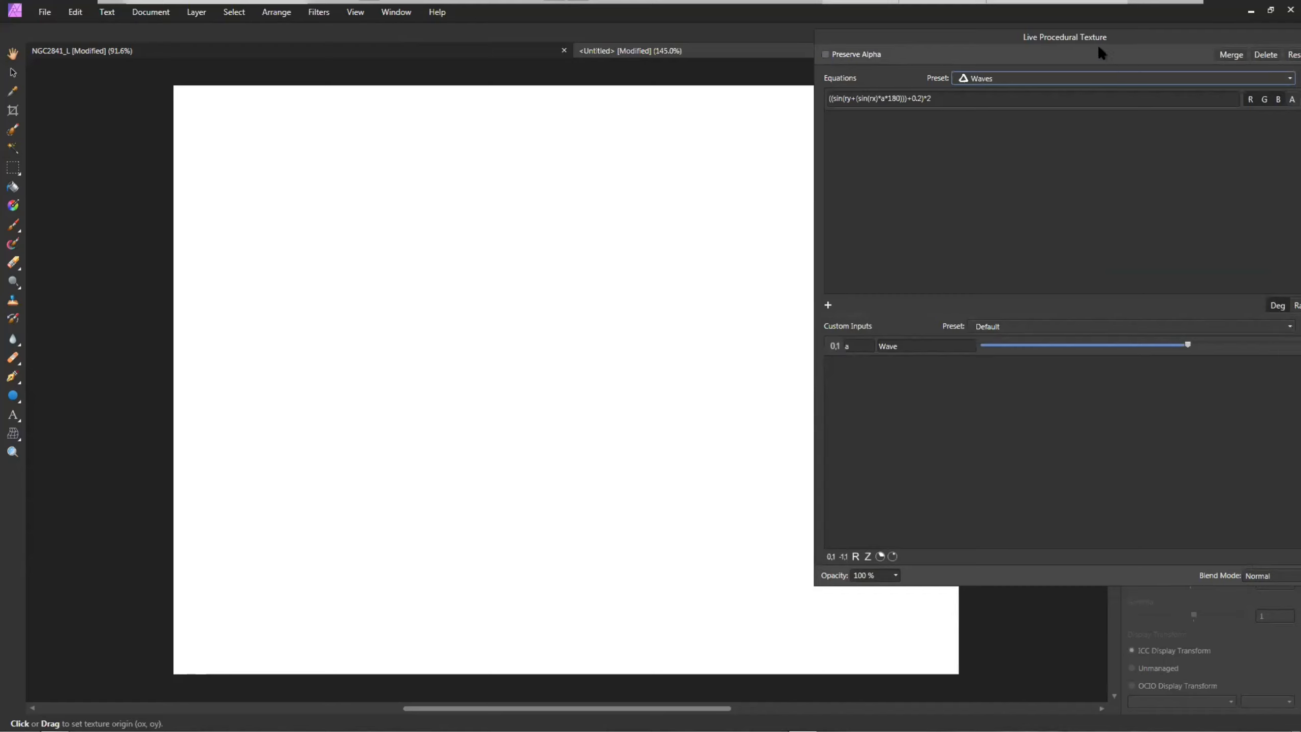
Create a white fill layer and place it beneath the Procedural Texture layer.
left_click_drag(950, 37, 618, 51)
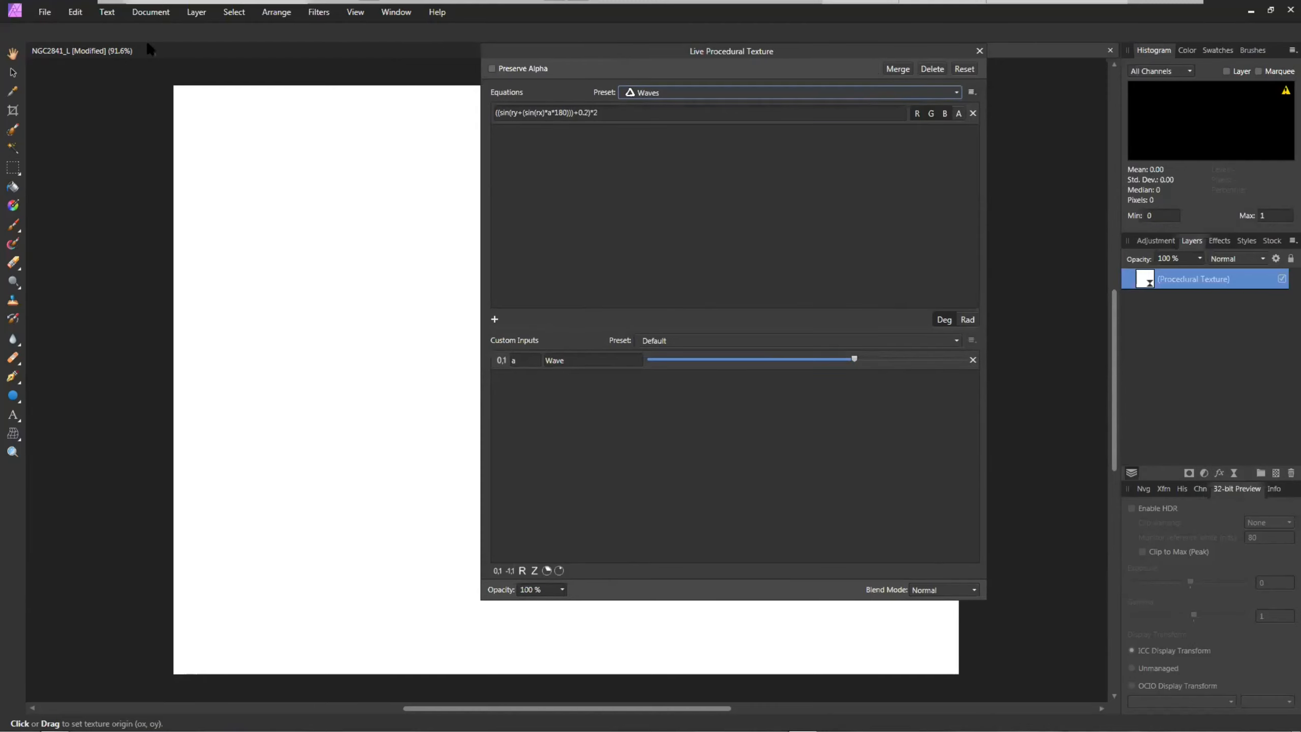
left_click(197, 12)
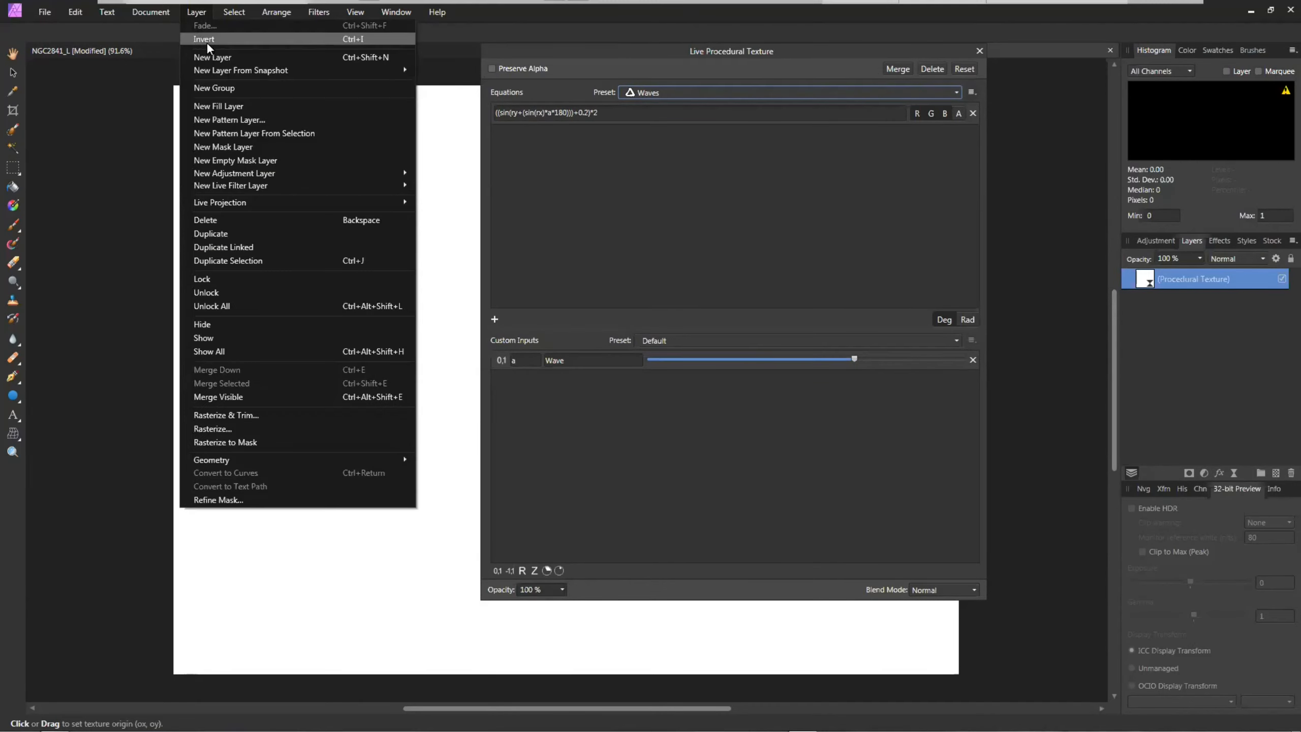
left_click(220, 107)
left_click_drag(1179, 280, 1164, 311)
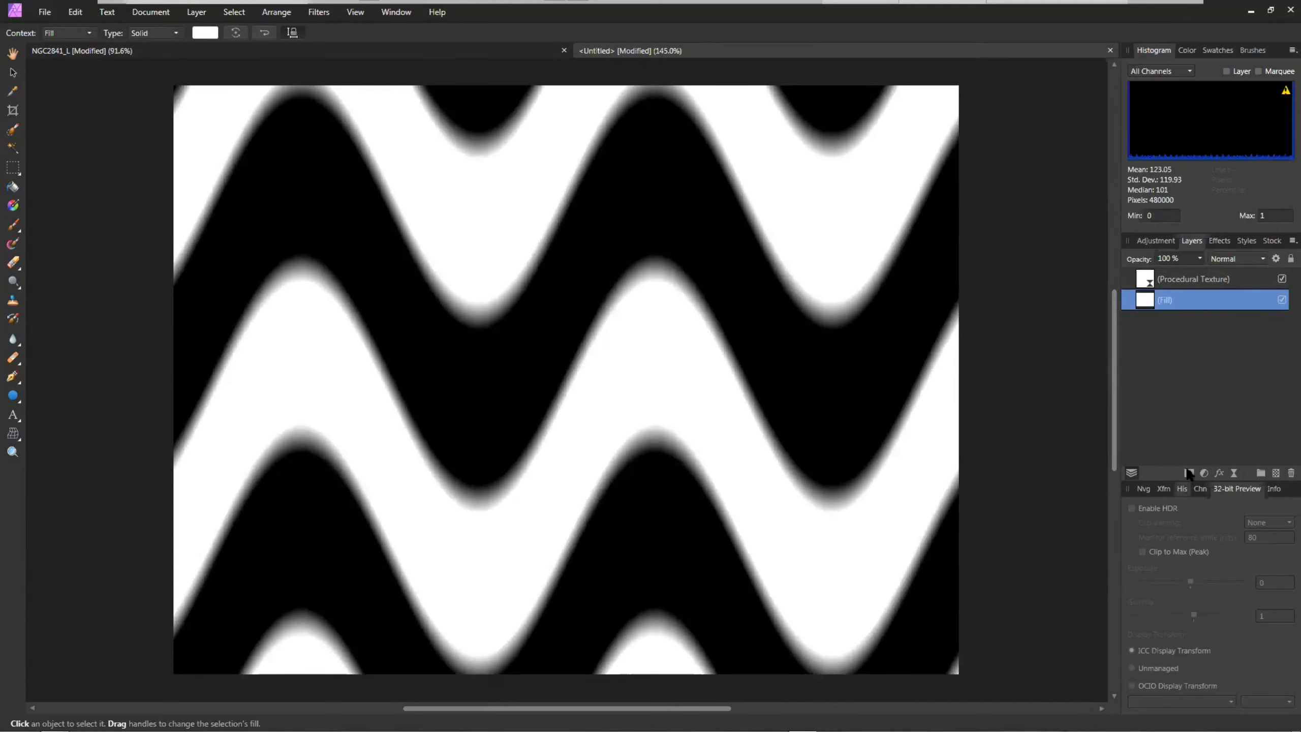
Reopen the Procedural Texture filter's settings and try the Ripples preset with its Turbulence strongly reduced.
double_click(1148, 281)
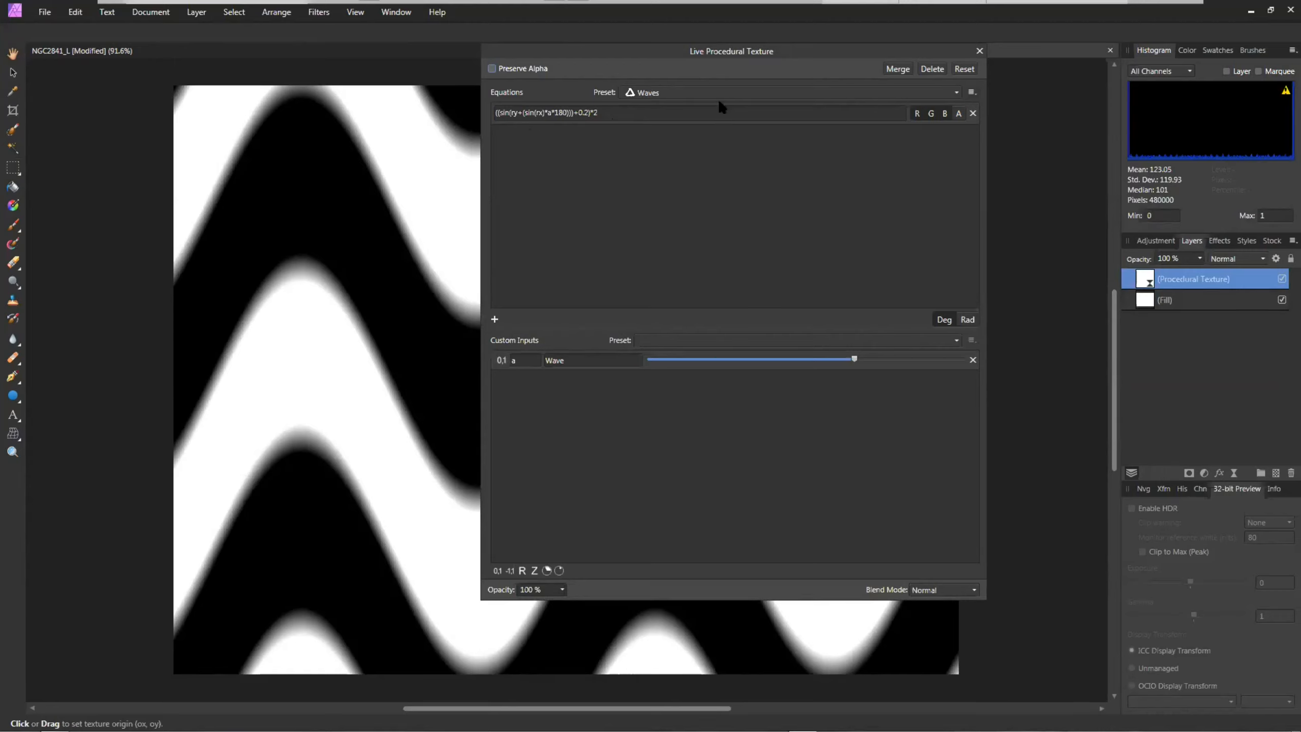
left_click_drag(724, 55, 836, 61)
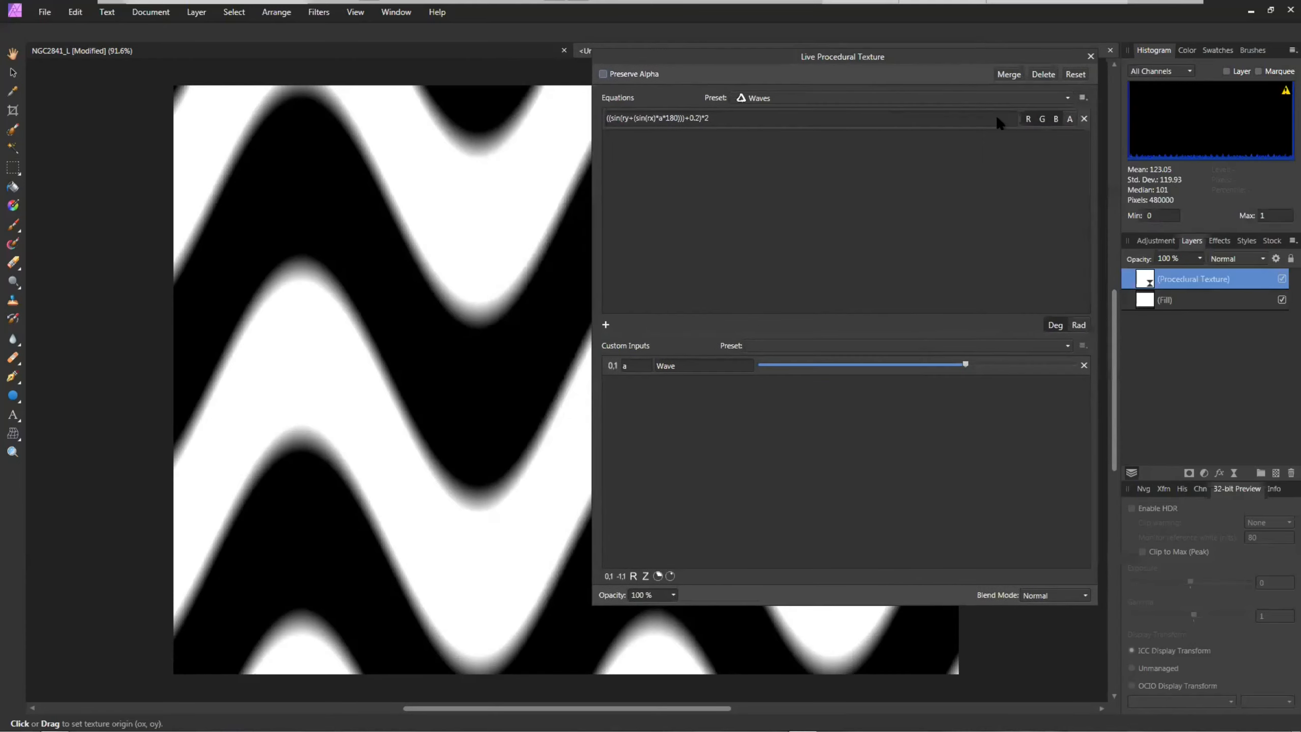
left_click(876, 98)
left_click(783, 266)
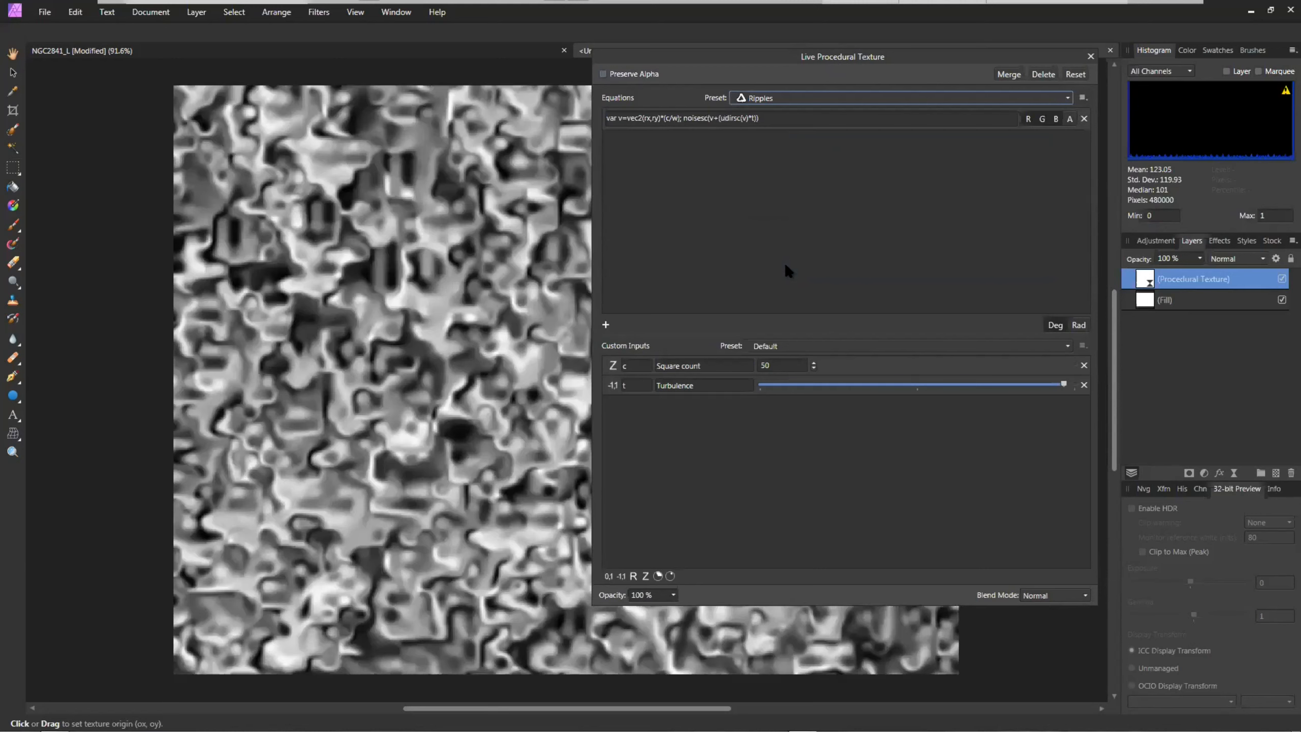
left_click_drag(836, 62, 1048, 14)
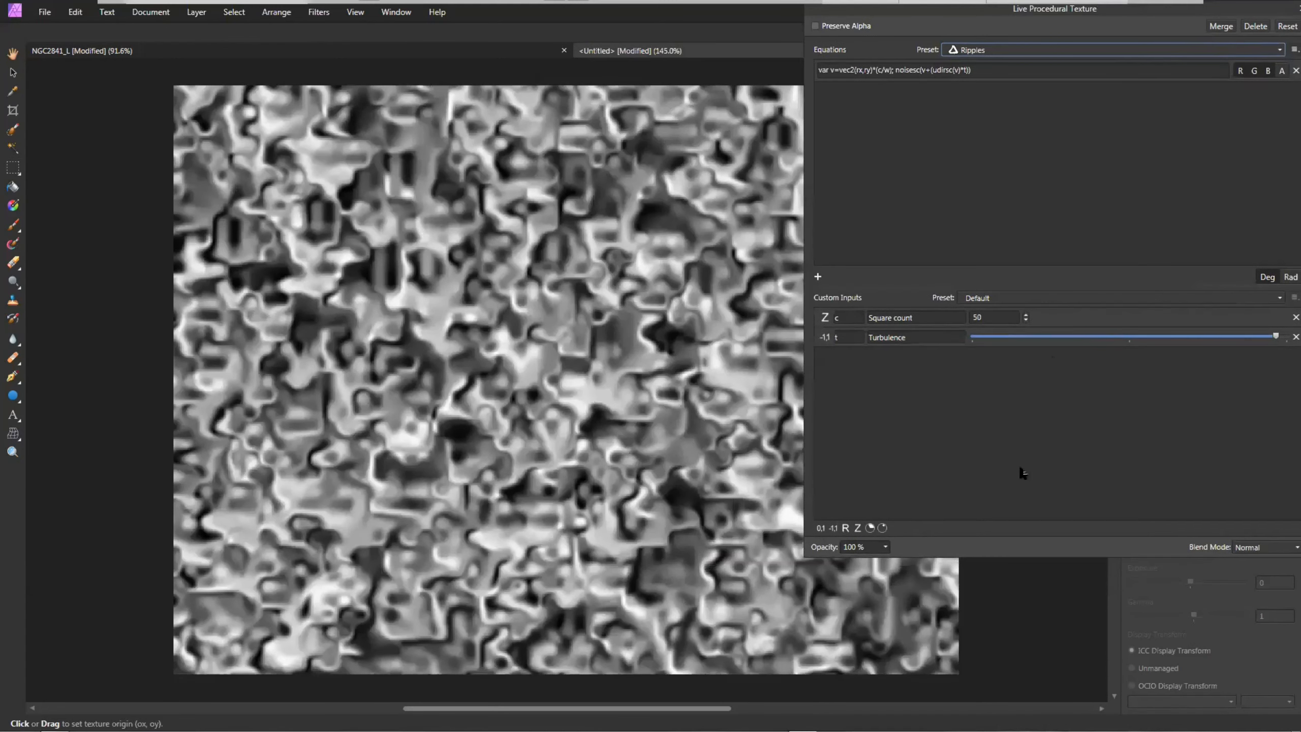
left_click_drag(1233, 335, 1019, 336)
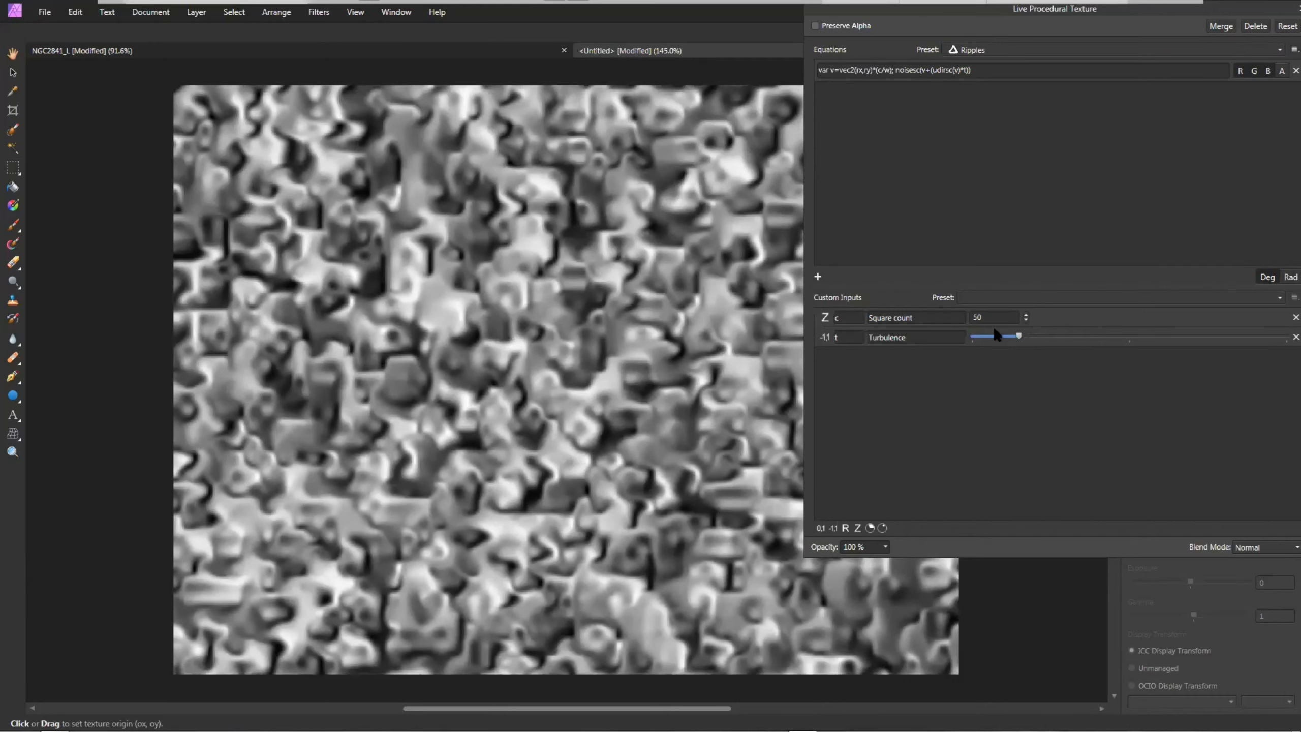
Try the Marble, Droplets and Simple Bump Map Lighting presets on the procedural texture.
left_click(1018, 51)
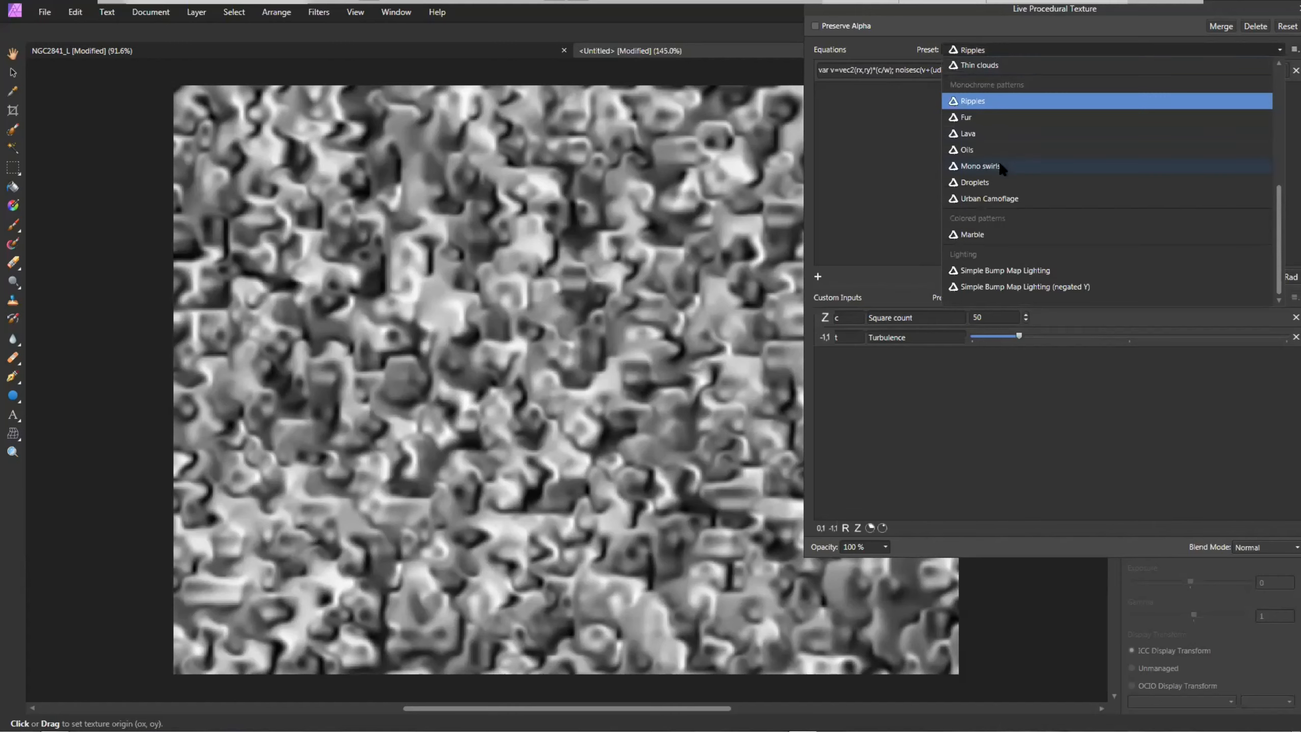
left_click(973, 233)
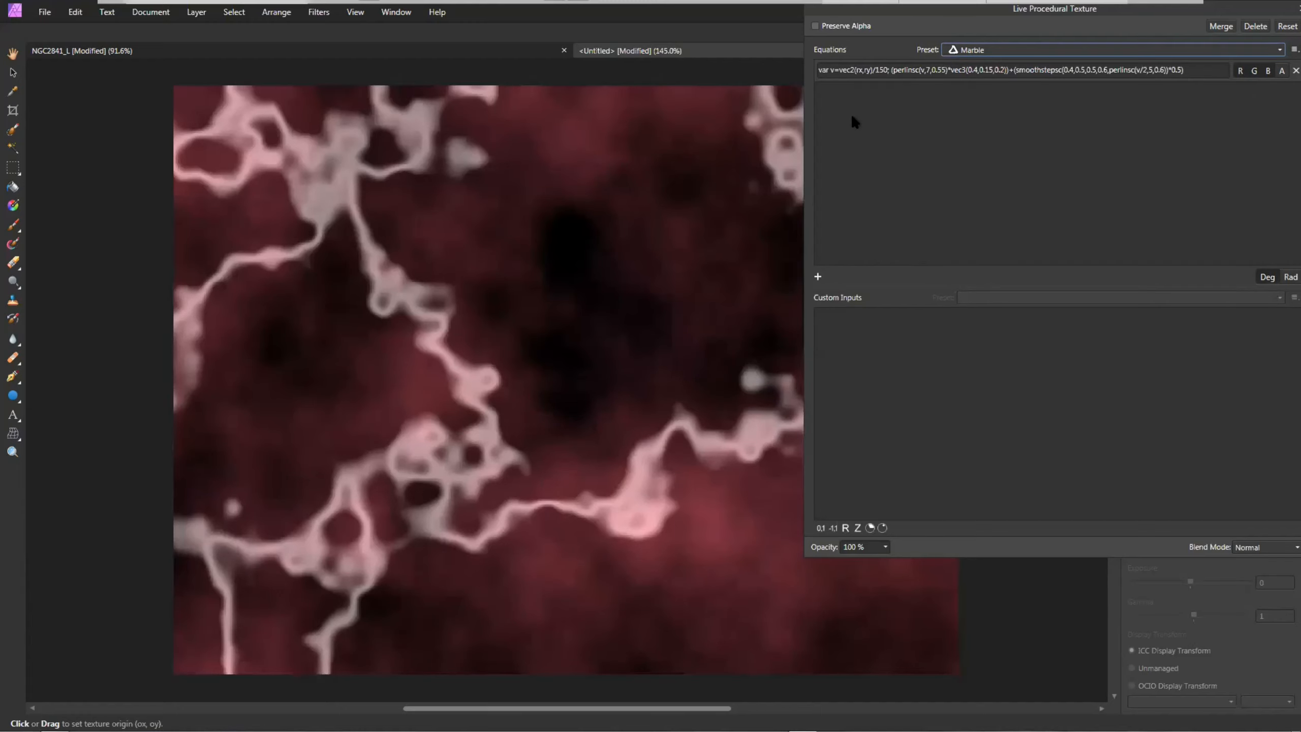
left_click(978, 51)
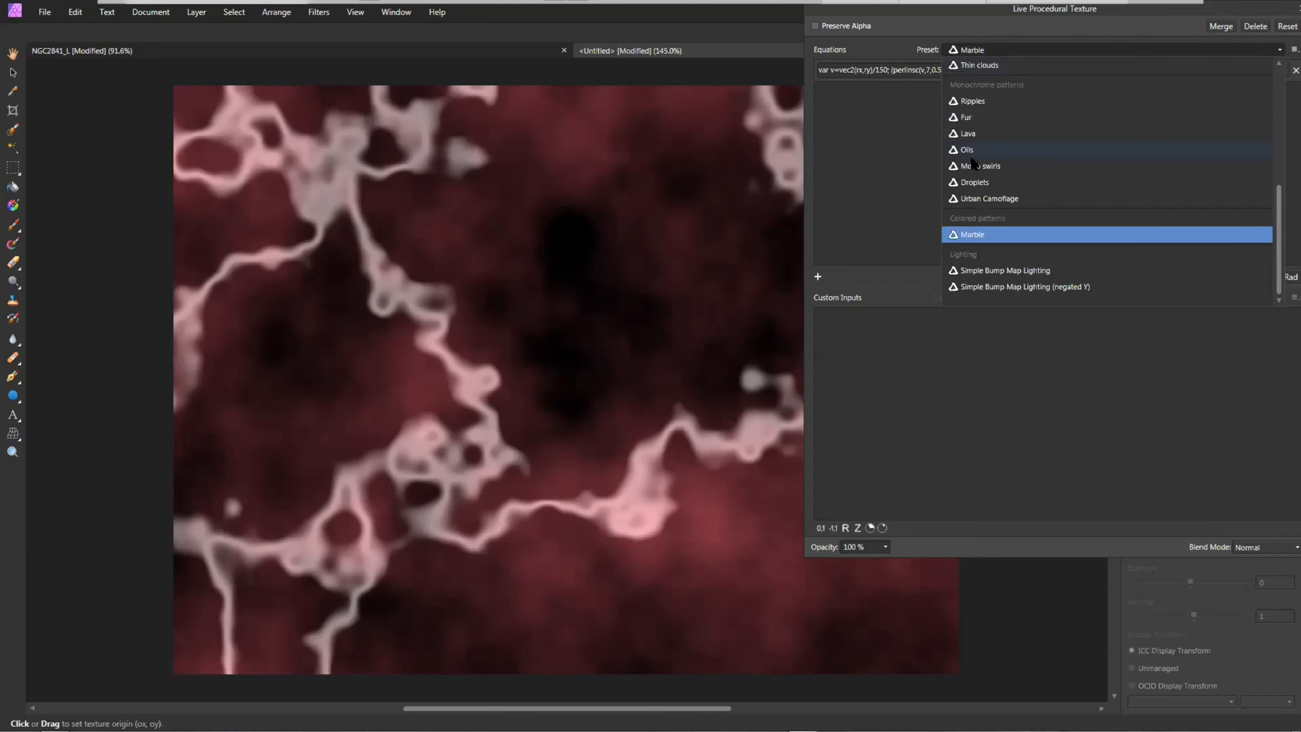
left_click(968, 183)
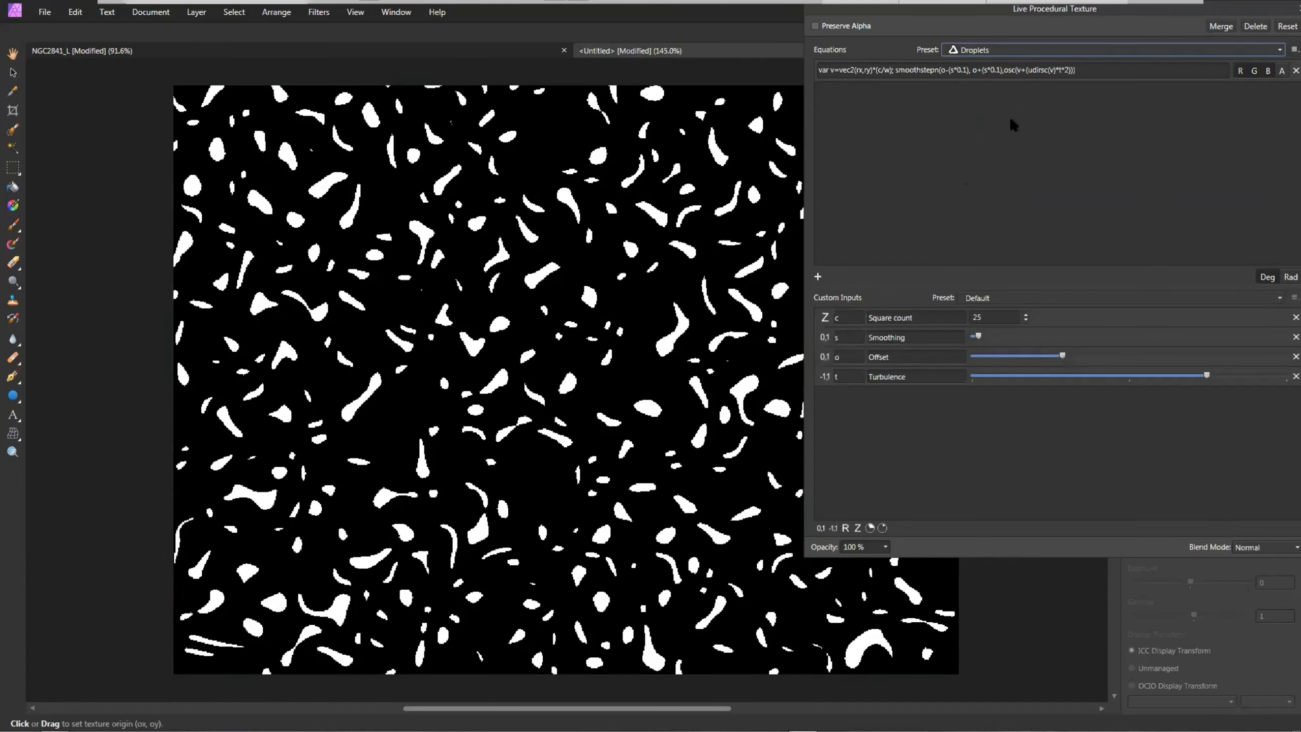
left_click(986, 52)
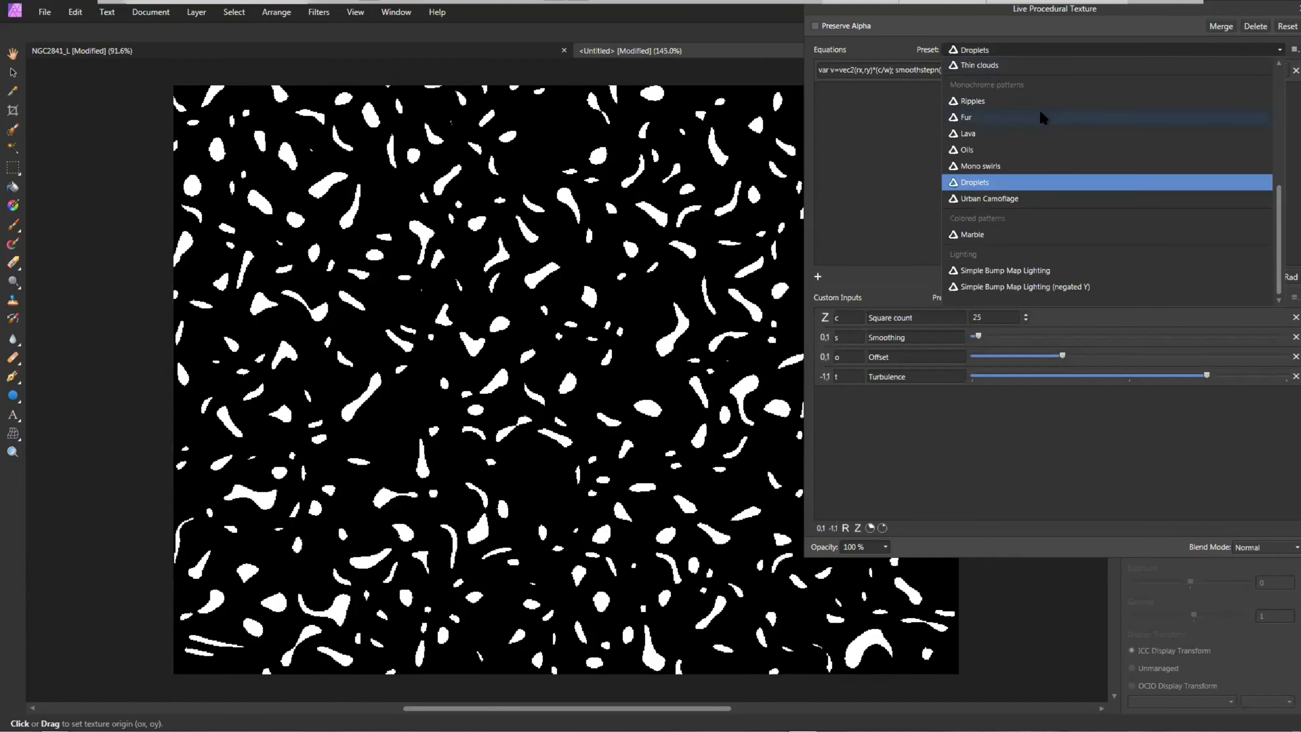
left_click(1015, 266)
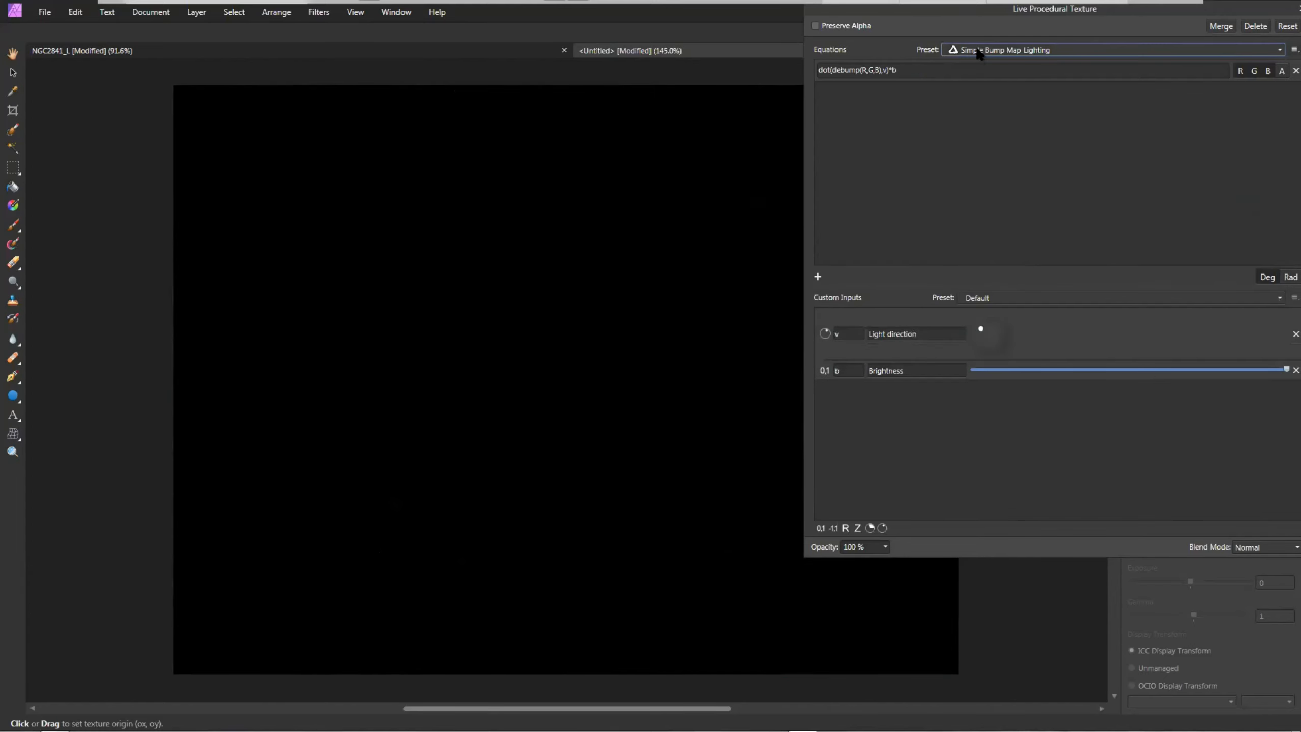
Apply the Oils preset, reduce its Turbulence to slightly above the middle of the range, raise Brightness a little, and close the filter settings.
left_click(978, 53)
left_click(975, 156)
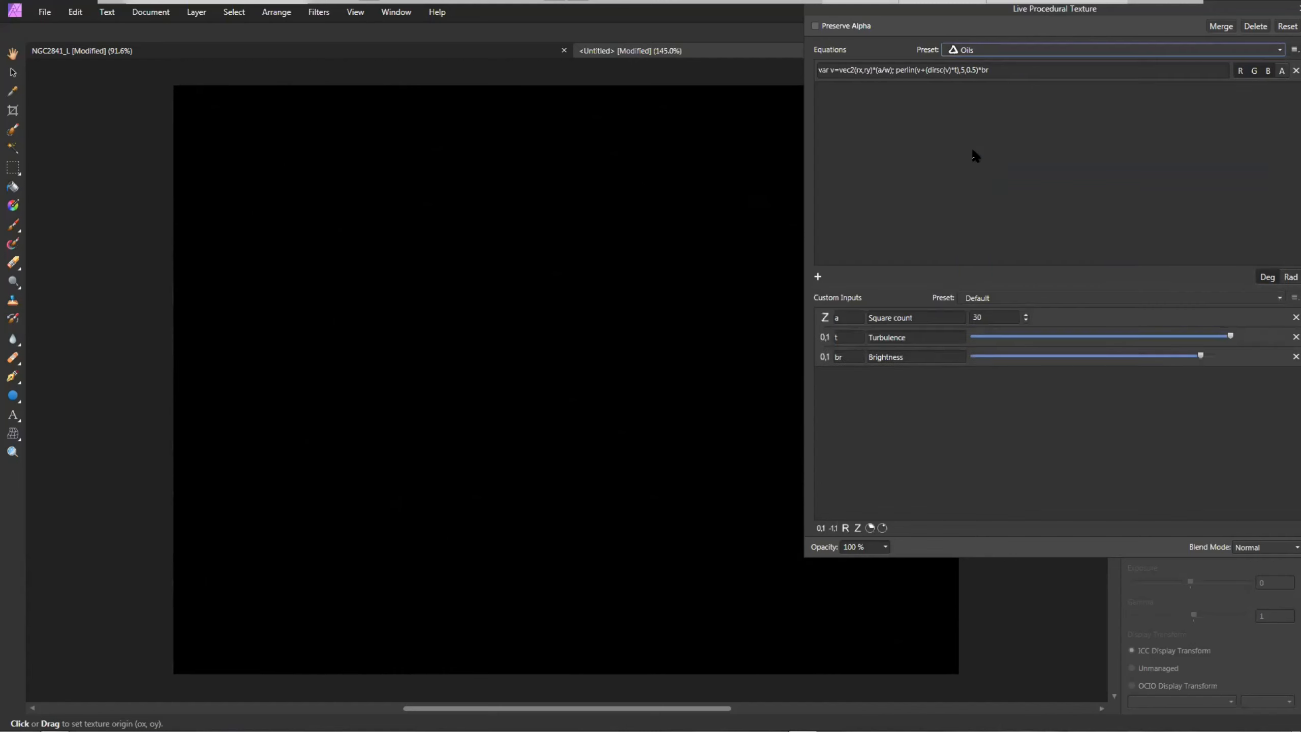
left_click_drag(1202, 334, 1009, 336)
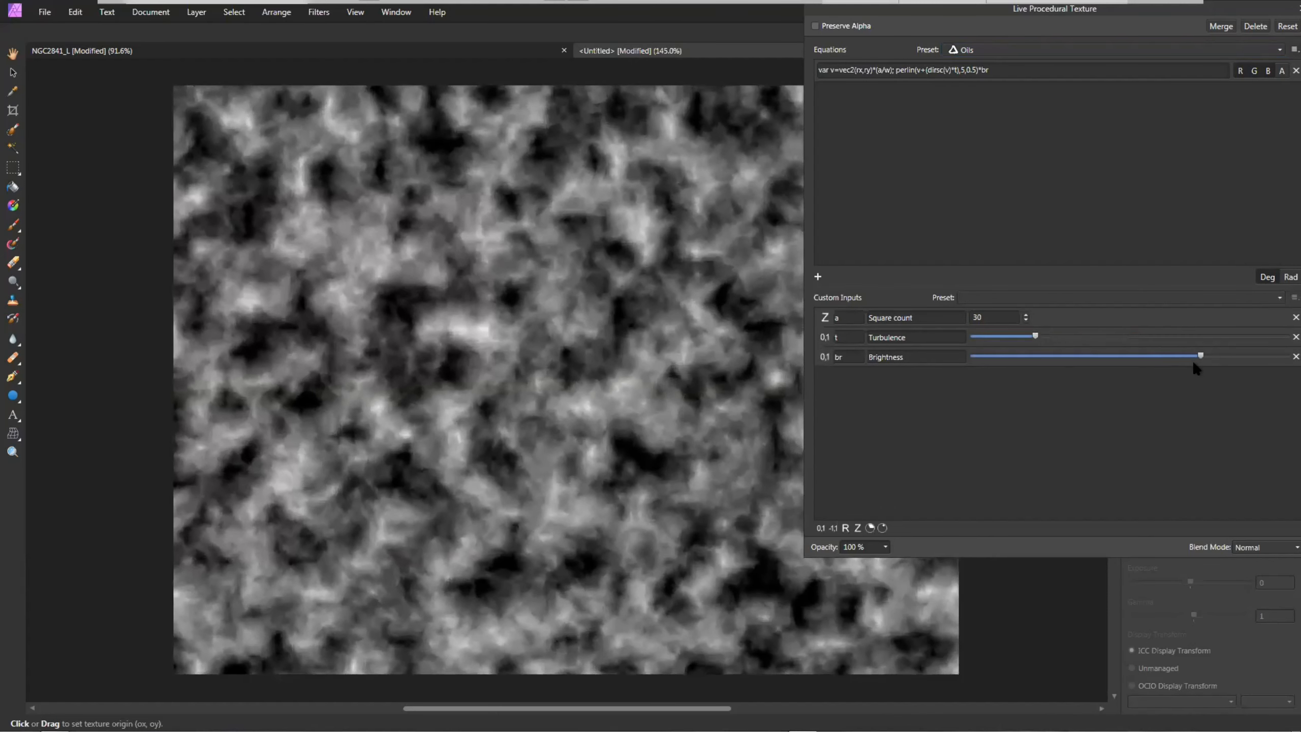
left_click_drag(1200, 356, 1235, 357)
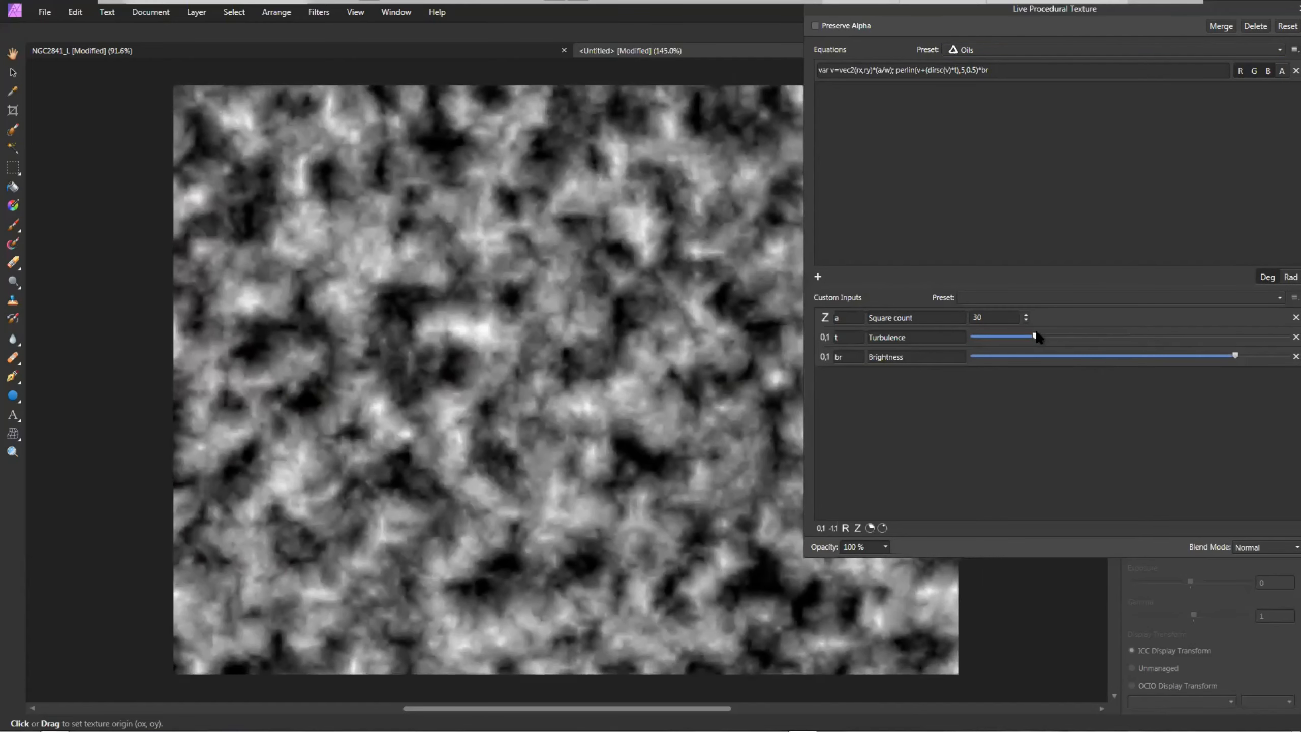
left_click_drag(1115, 338, 1155, 335)
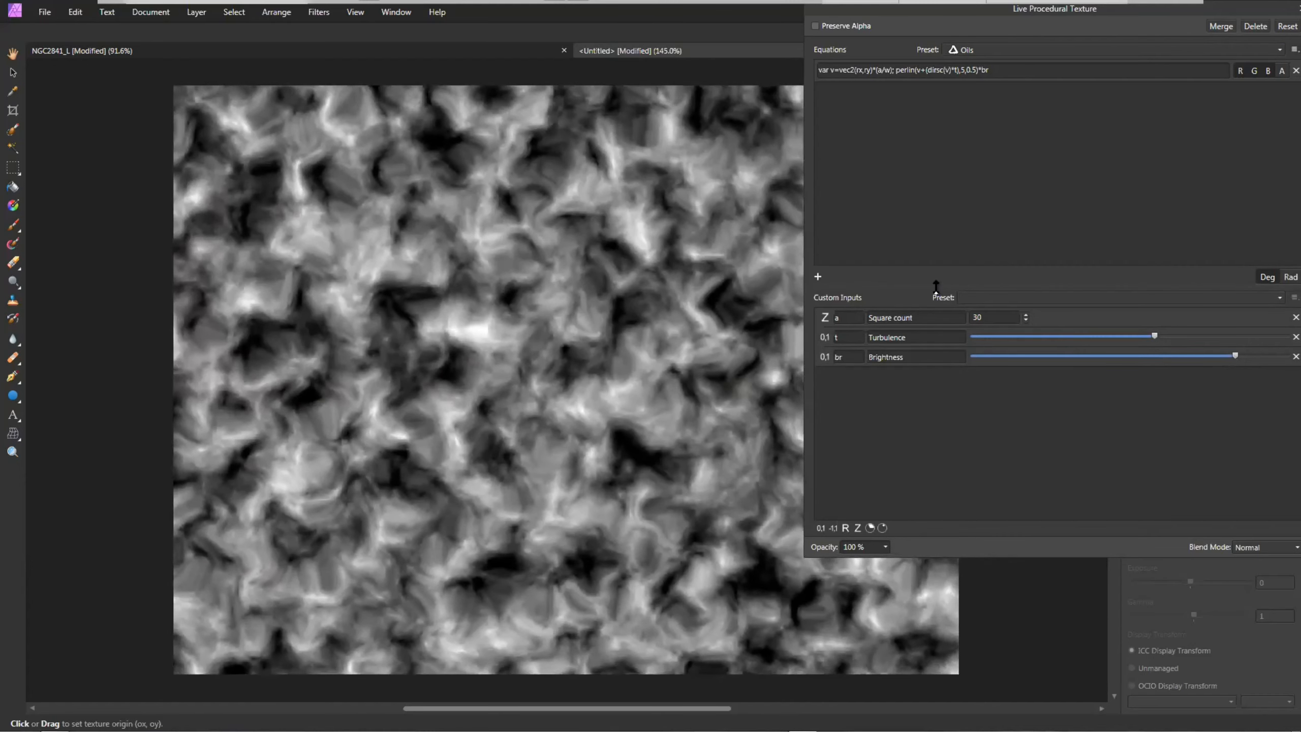
left_click_drag(1110, 8, 925, 71)
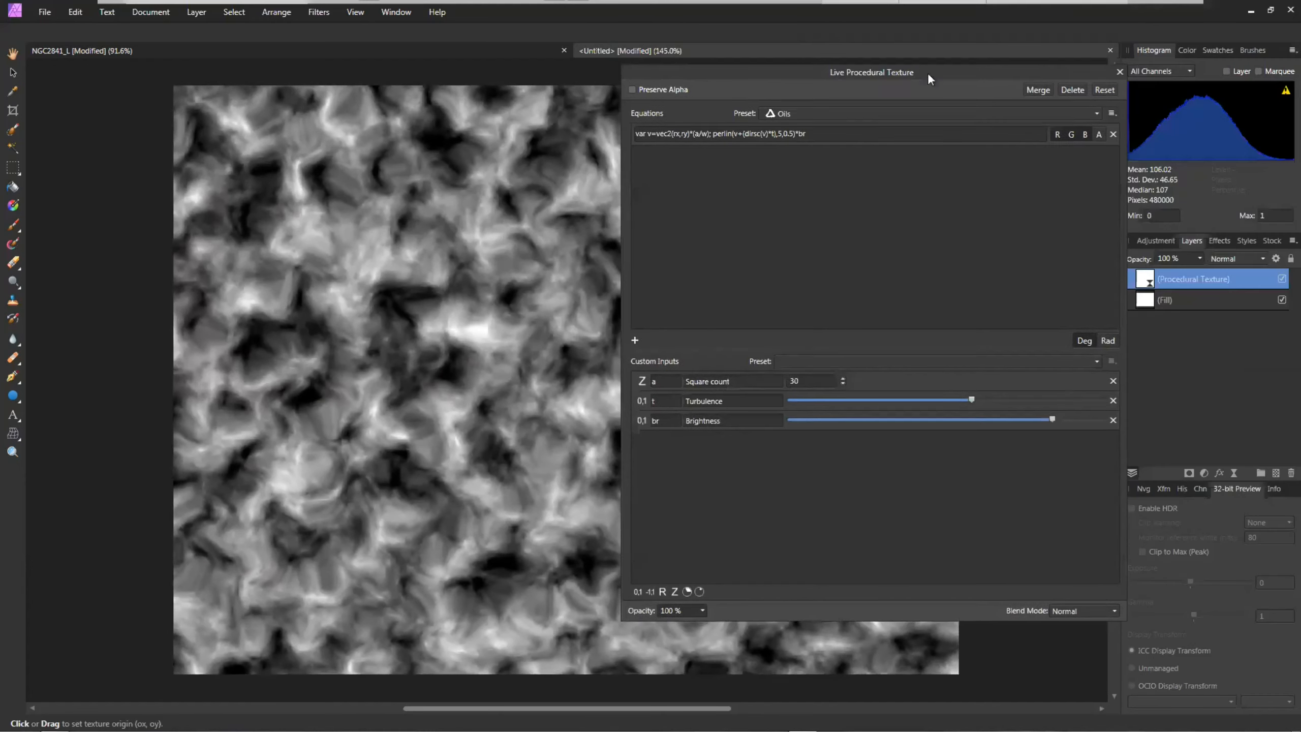
left_click(1117, 70)
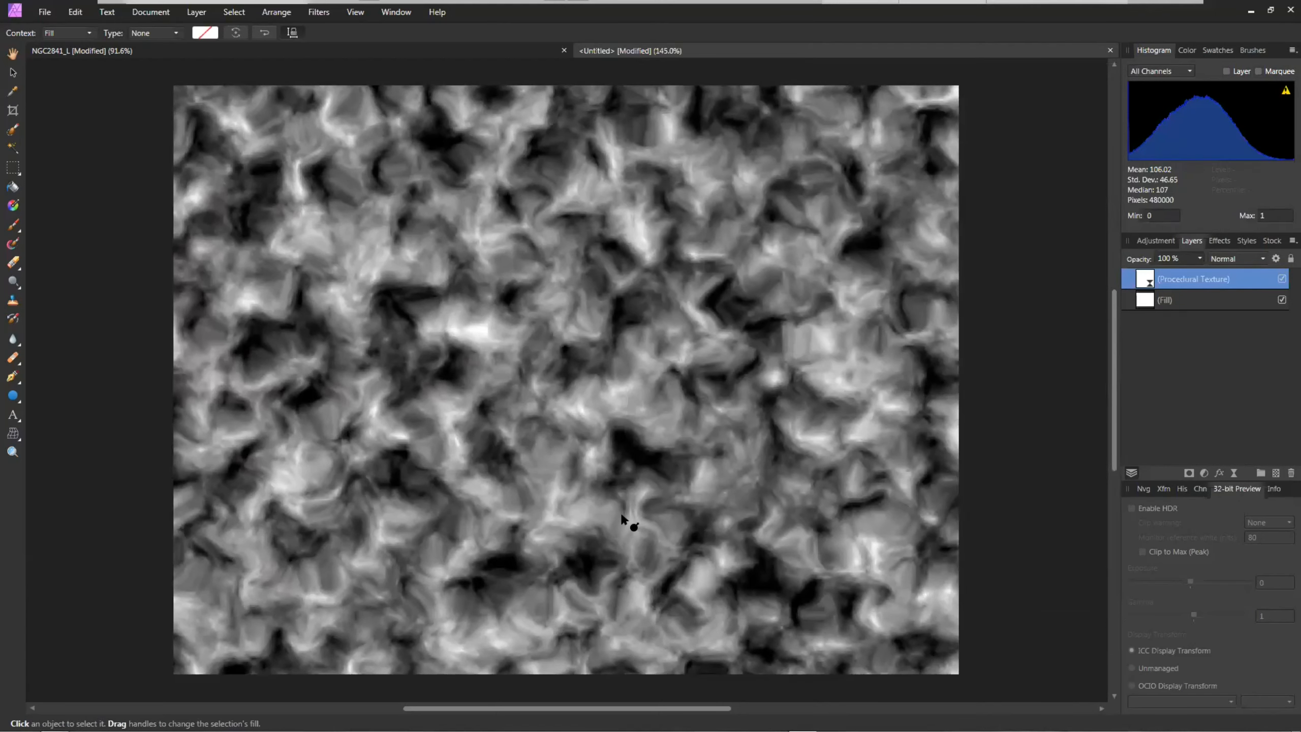
Examine the texture's detail up close and compare the canvas with the Procedural Texture layer hidden and shown.
scroll(622, 519, "up", 2)
scroll(622, 516, "up", 5)
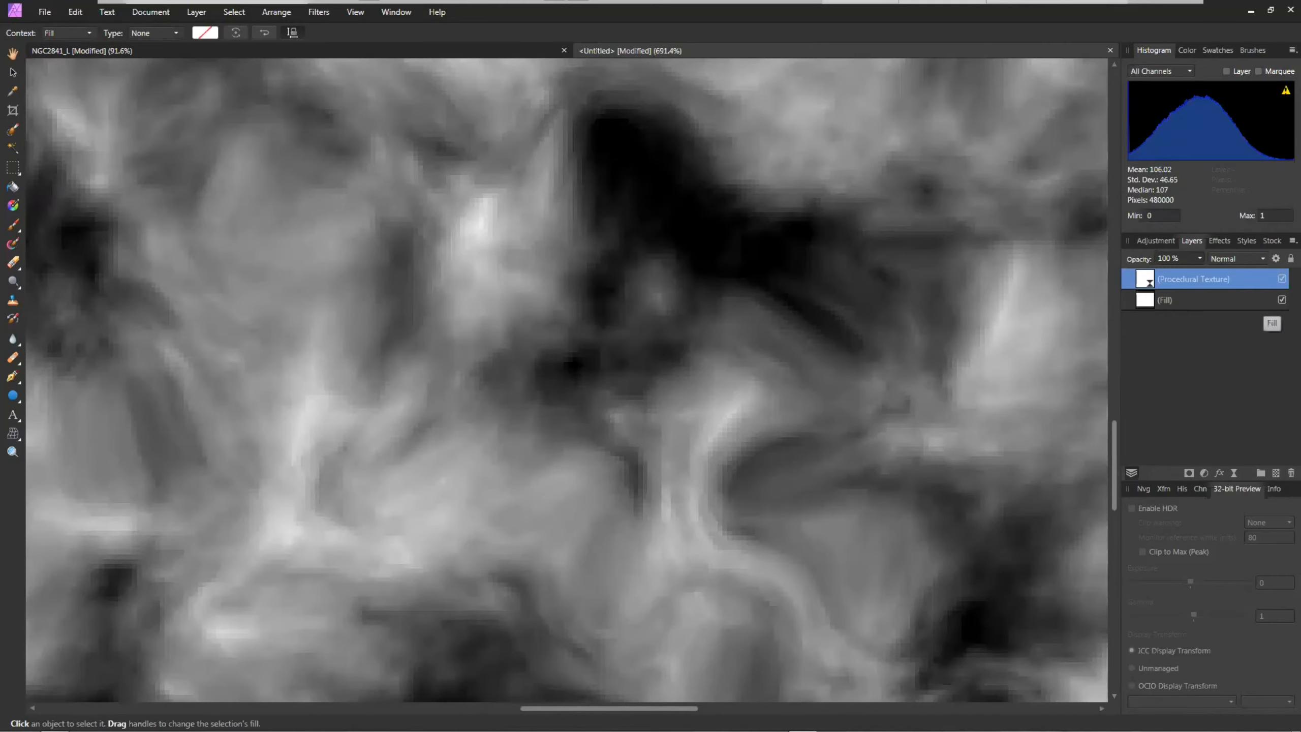
left_click(1278, 280)
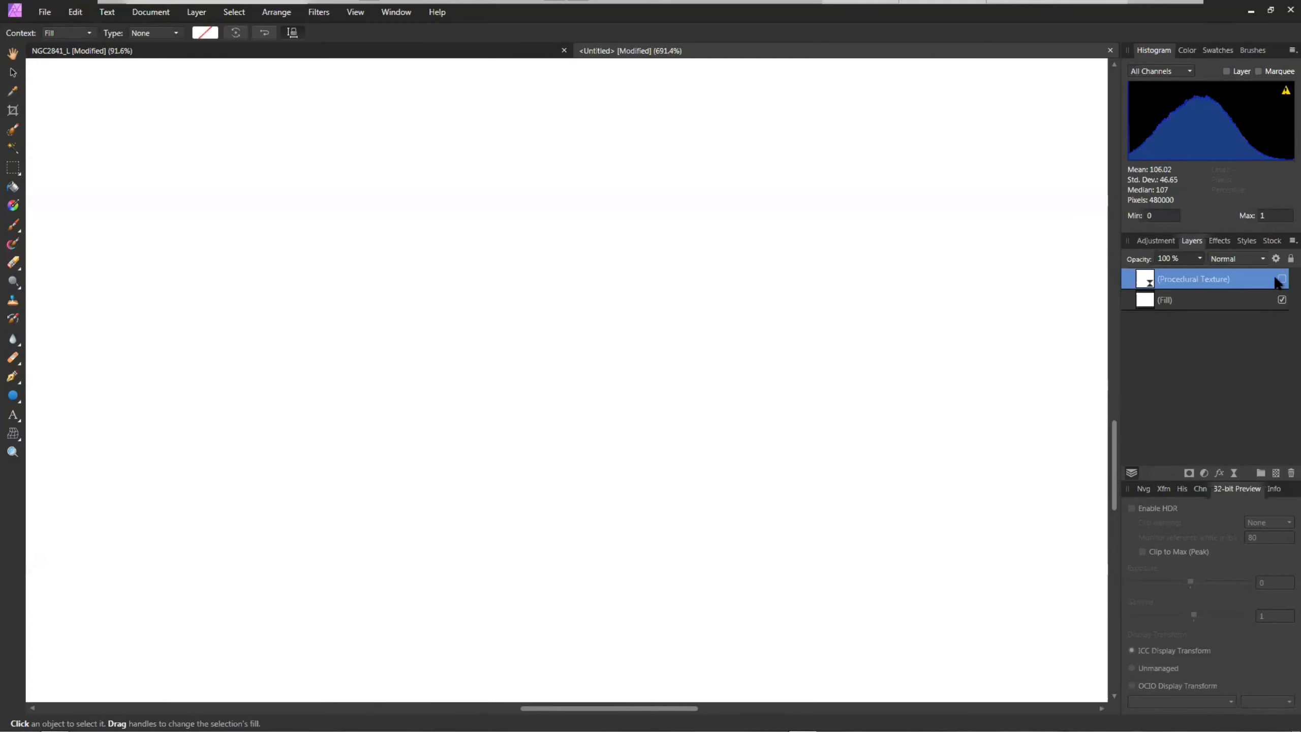
left_click(1278, 280)
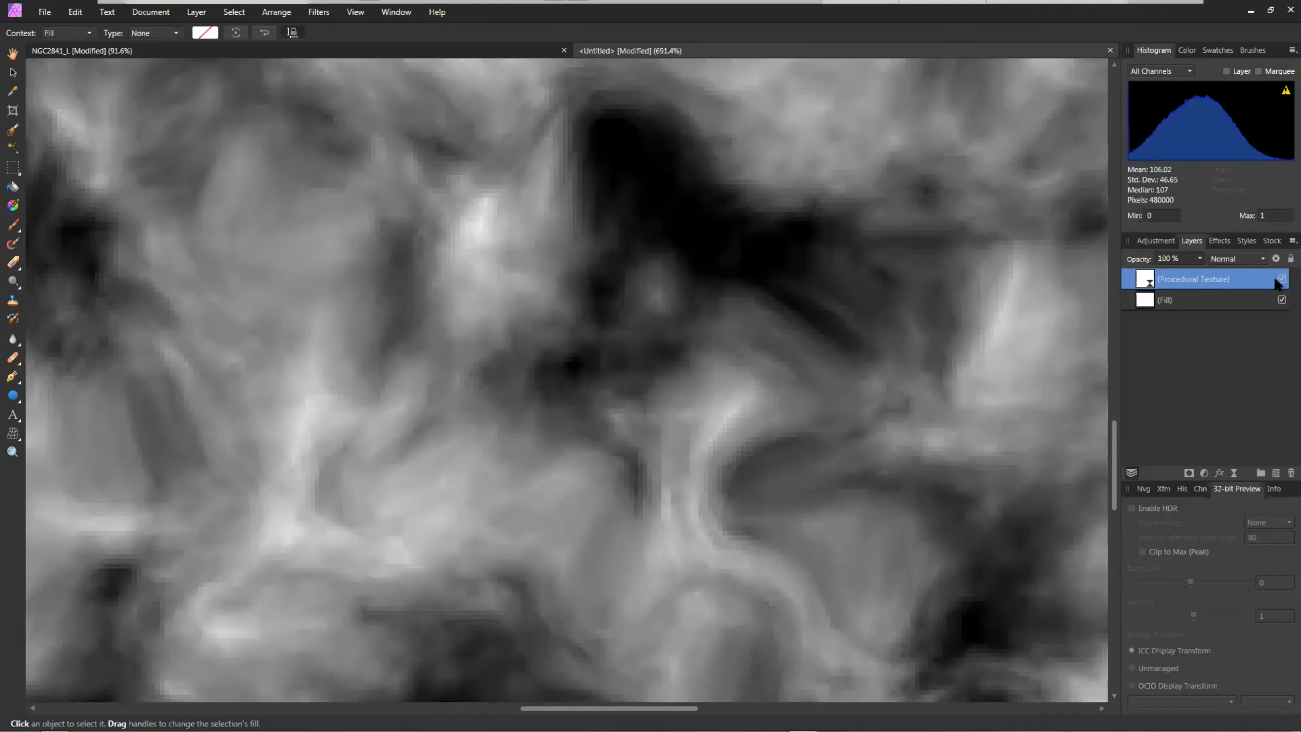
scroll(702, 481, "down", 5)
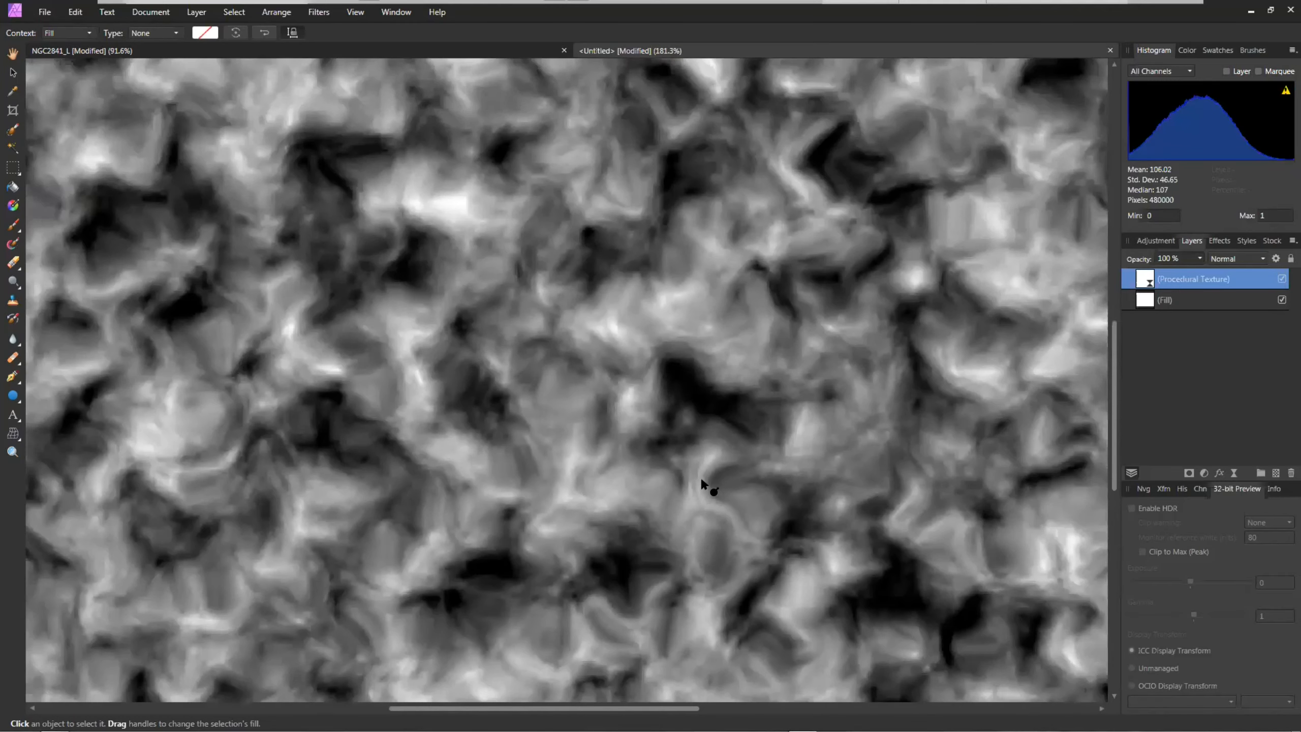
scroll(702, 482, "down", 2)
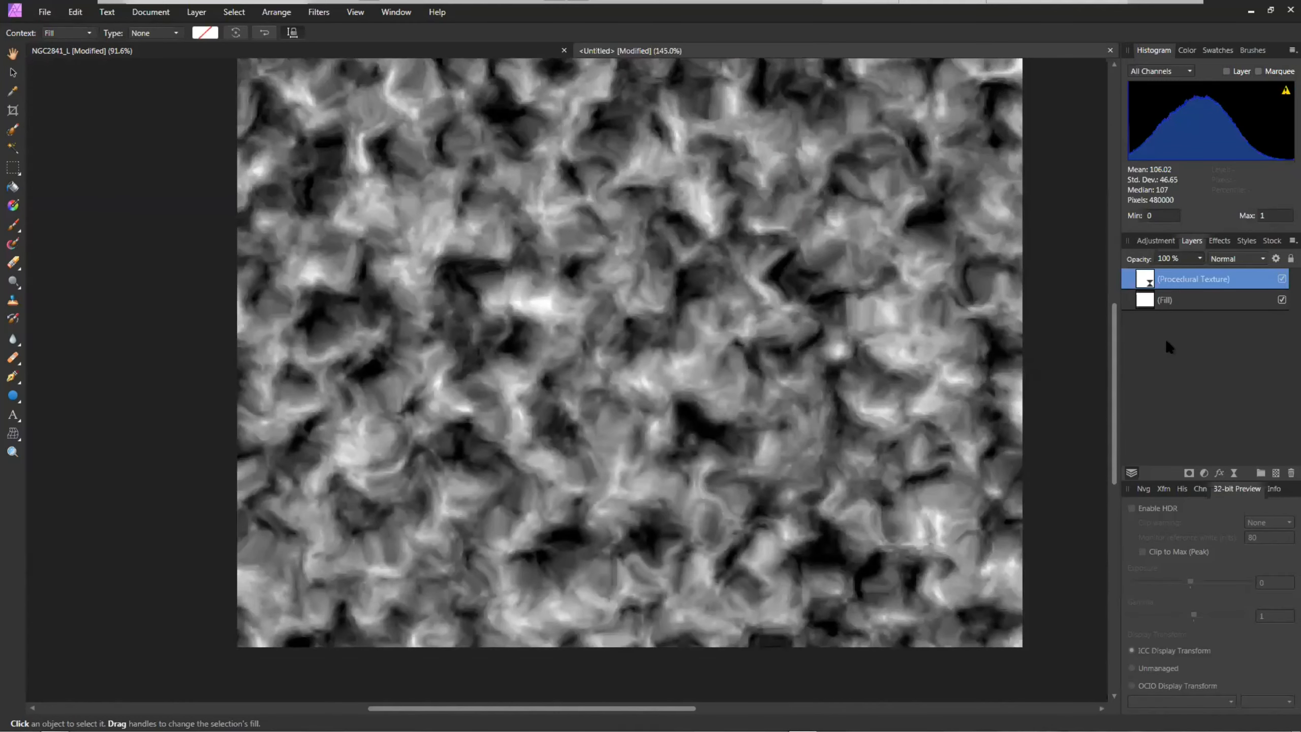
Review the Procedural Texture filter's equation and custom inputs, then look over the whole texture on the canvas.
double_click(1148, 283)
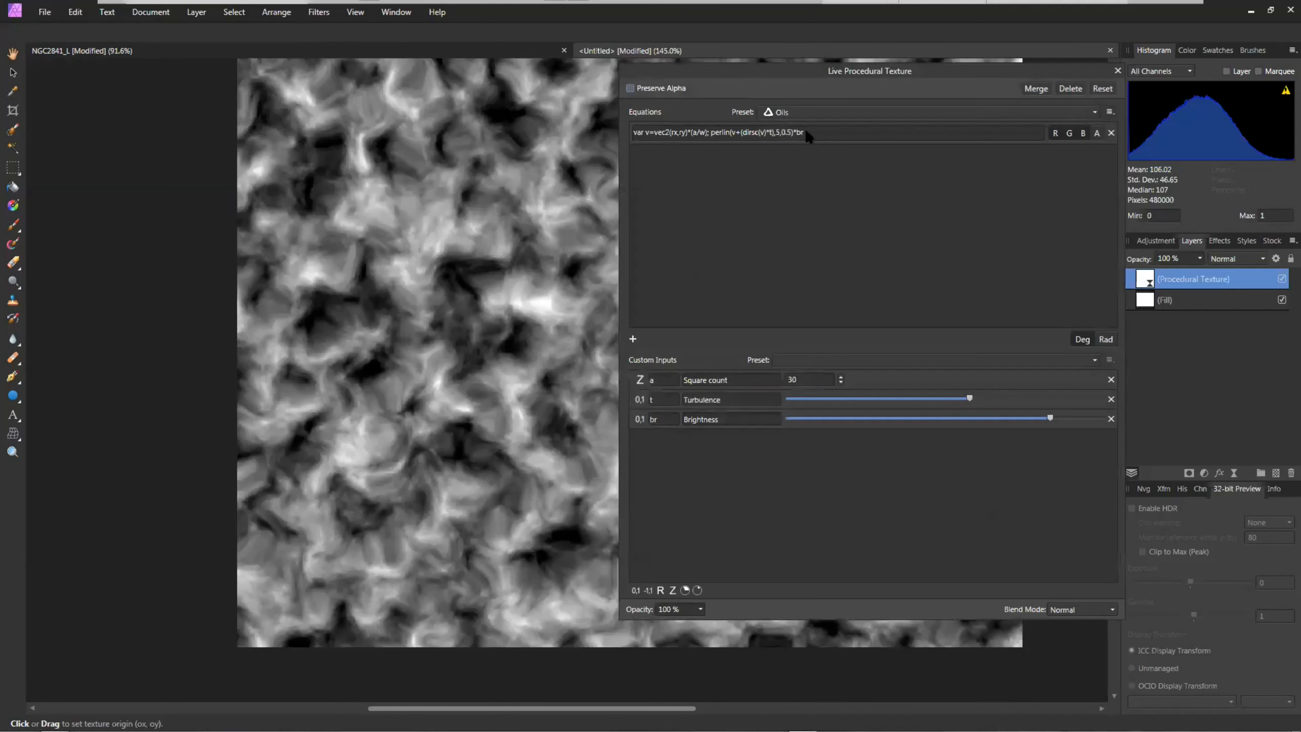
left_click(1117, 71)
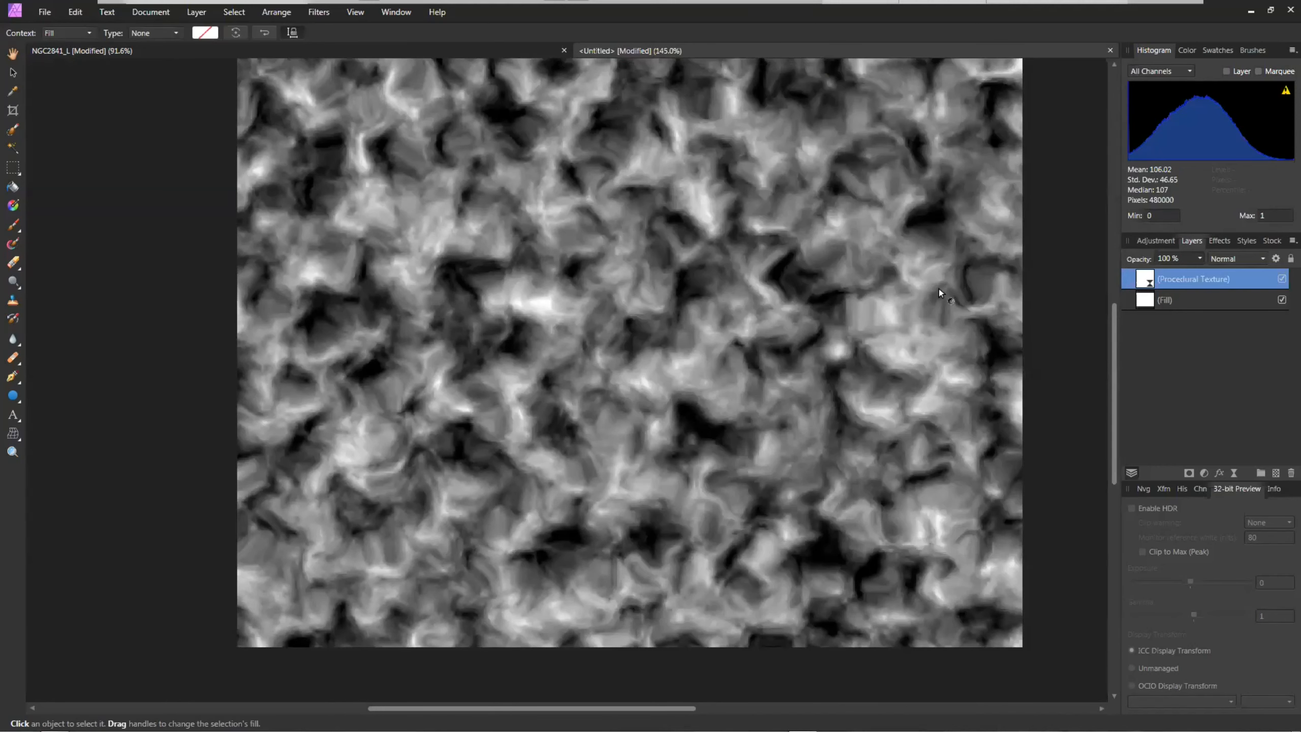
left_click_drag(681, 229, 643, 266)
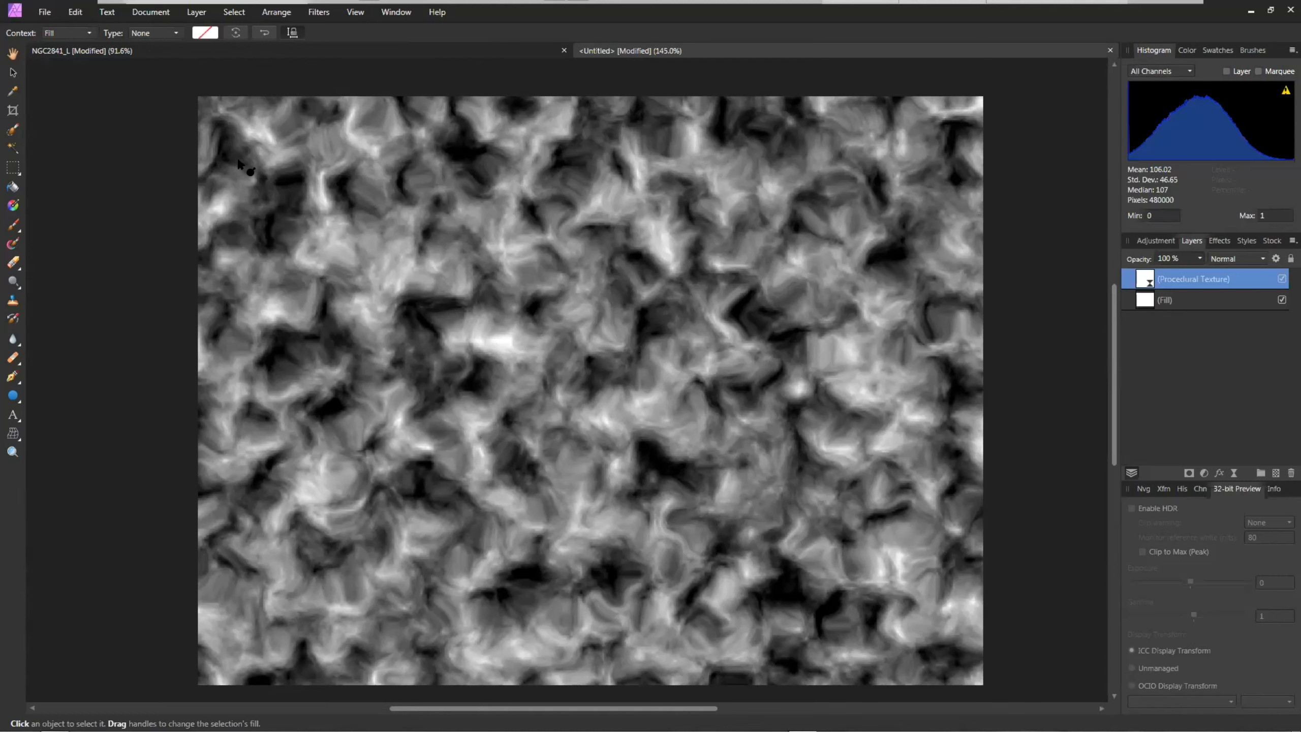
Crop the procedural texture document to an inner area of about 569 × 453 px.
key("c")
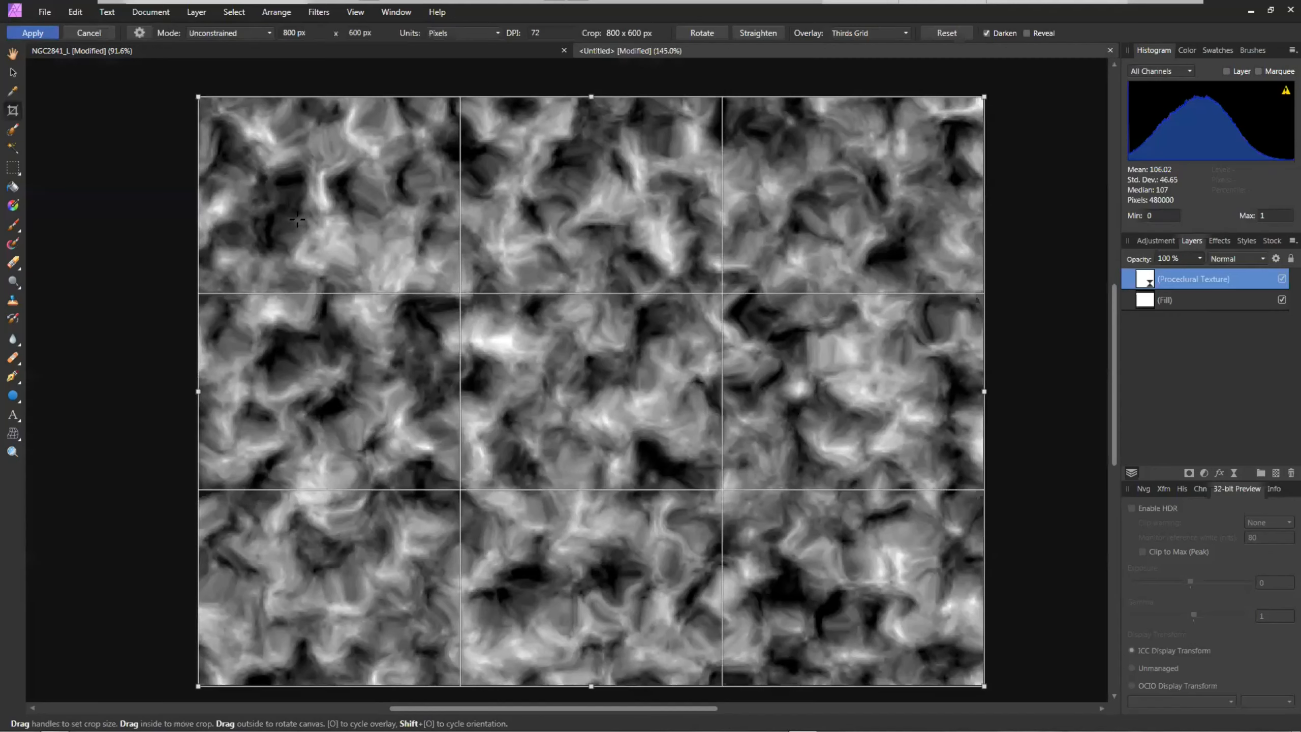
left_click_drag(199, 96, 427, 244)
left_click_drag(717, 508, 610, 428)
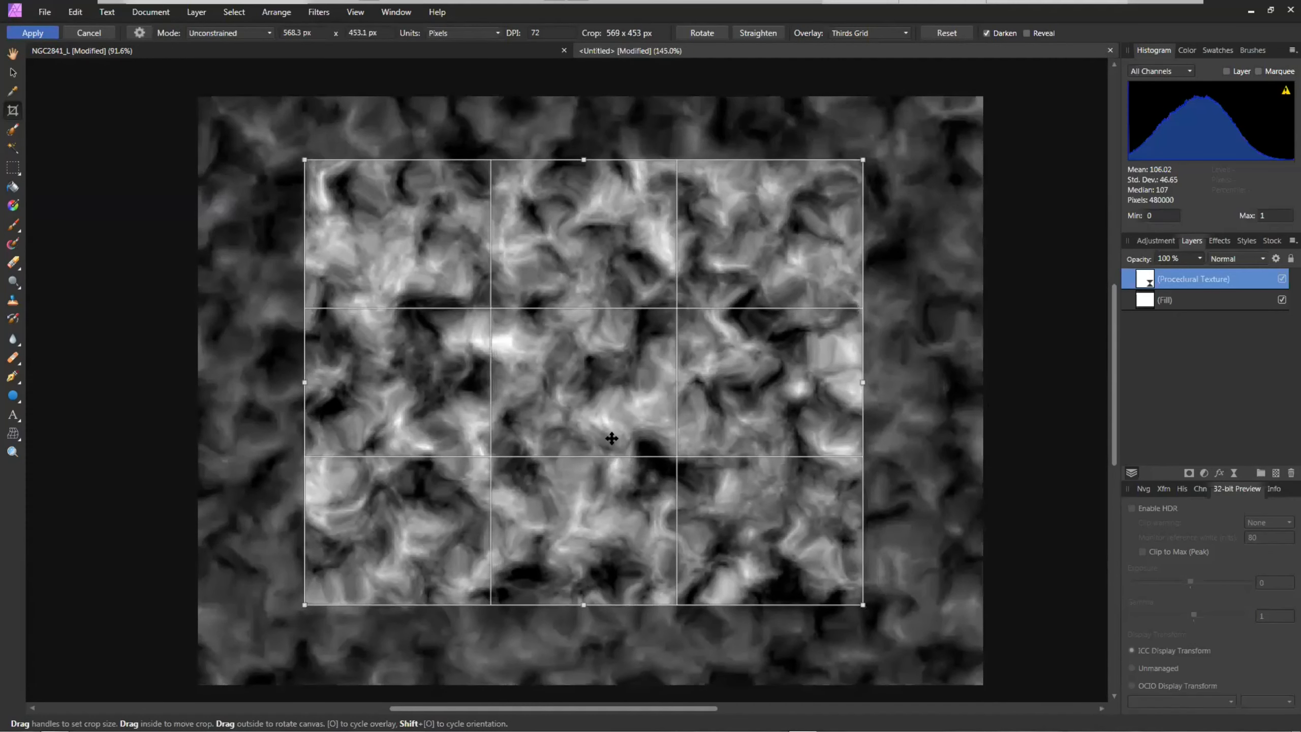
left_click(32, 33)
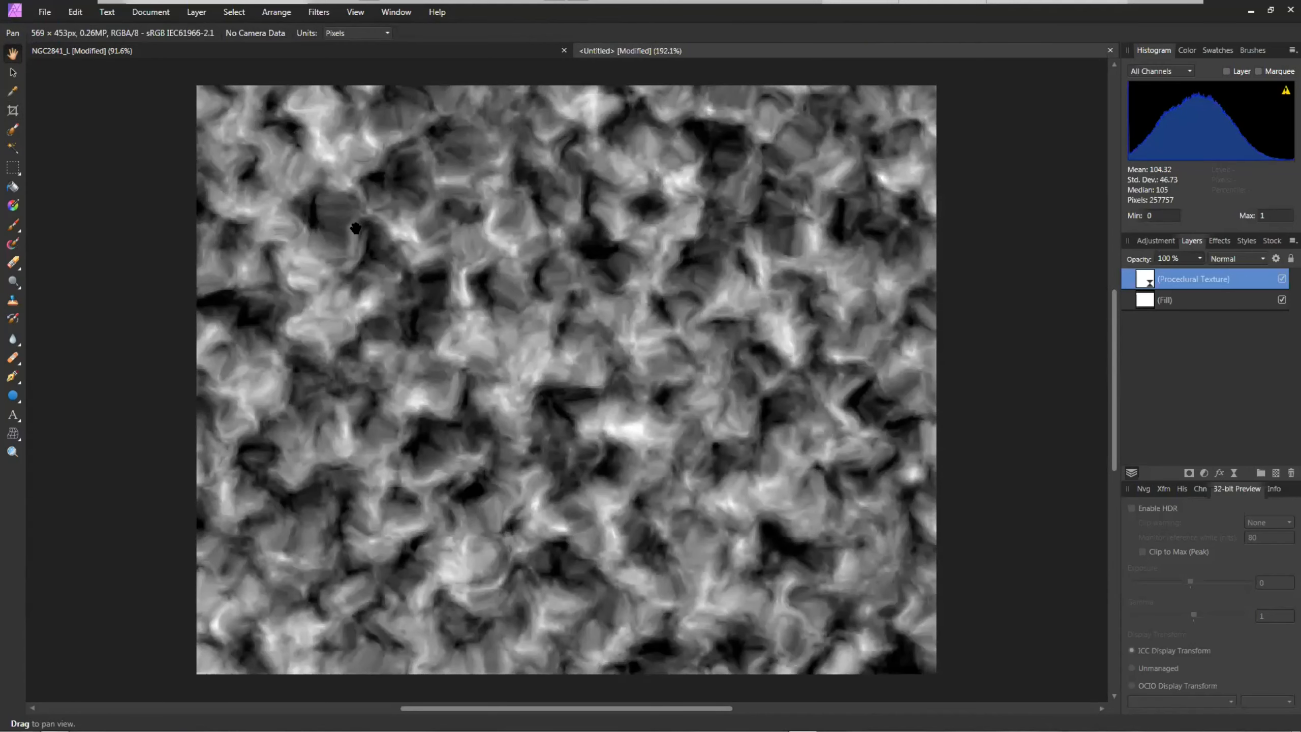
Try to bring back the cropped-away area by changing the crop's Reveal and Darken options and unclipping the canvas.
key("c")
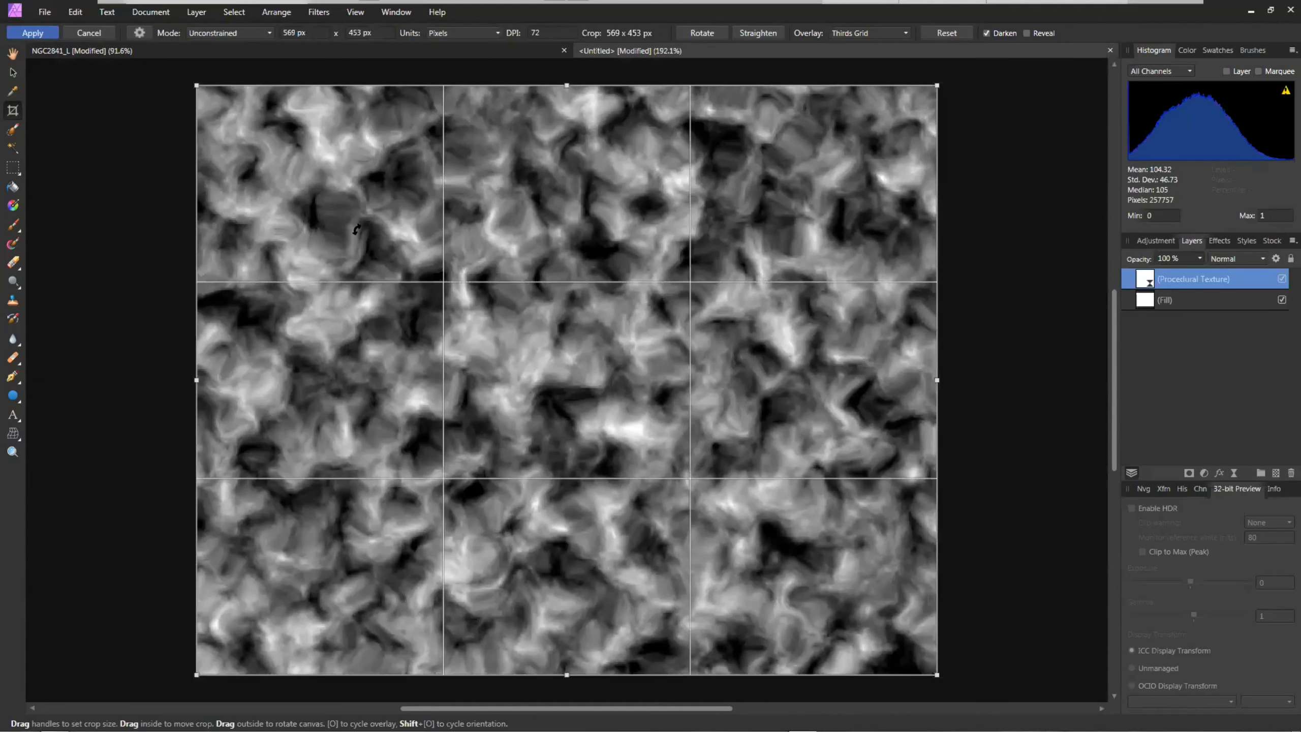
left_click(1028, 34)
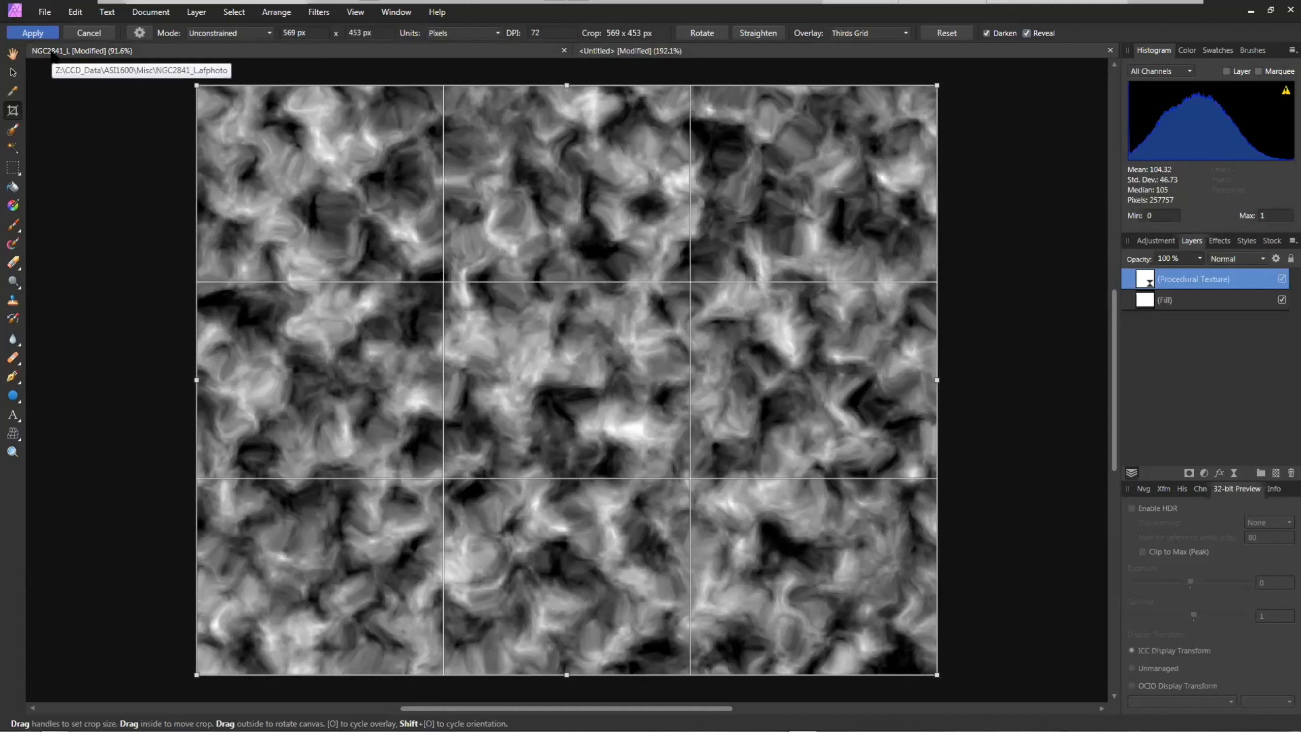
scroll(689, 355, "down", 3)
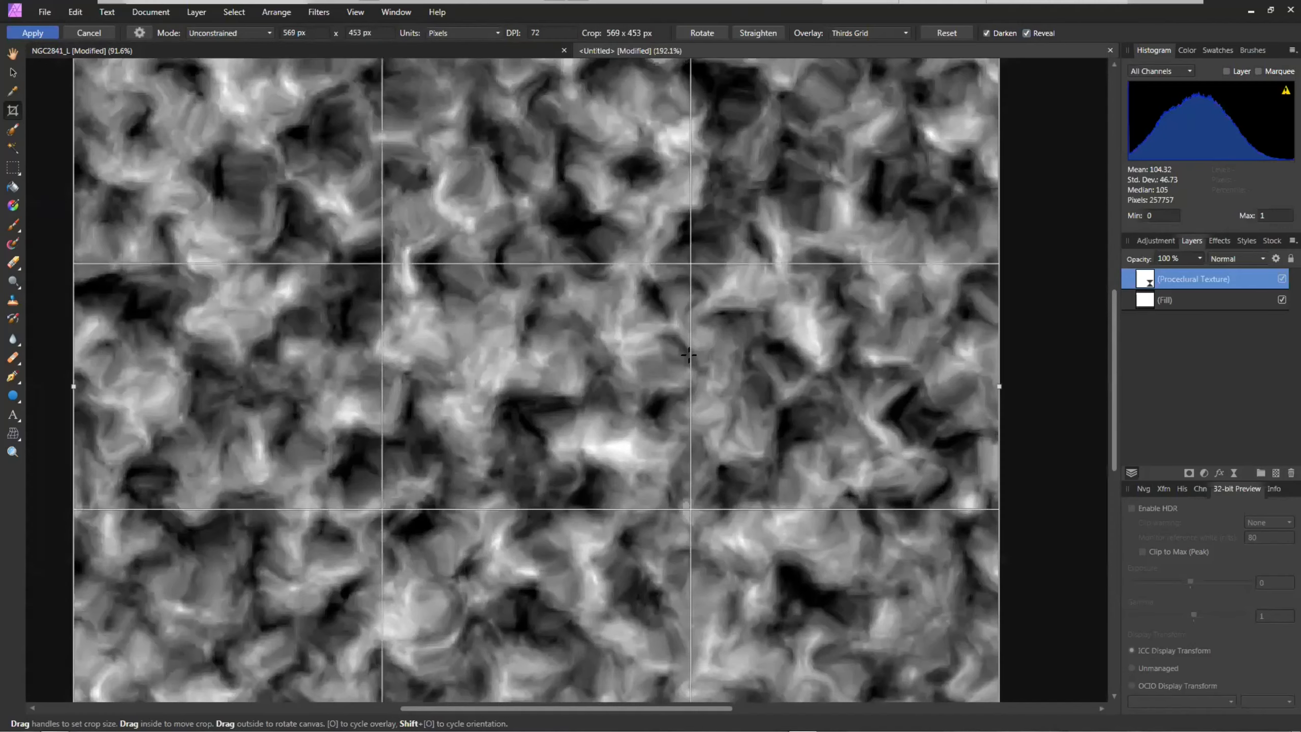
scroll(689, 355, "down", 1)
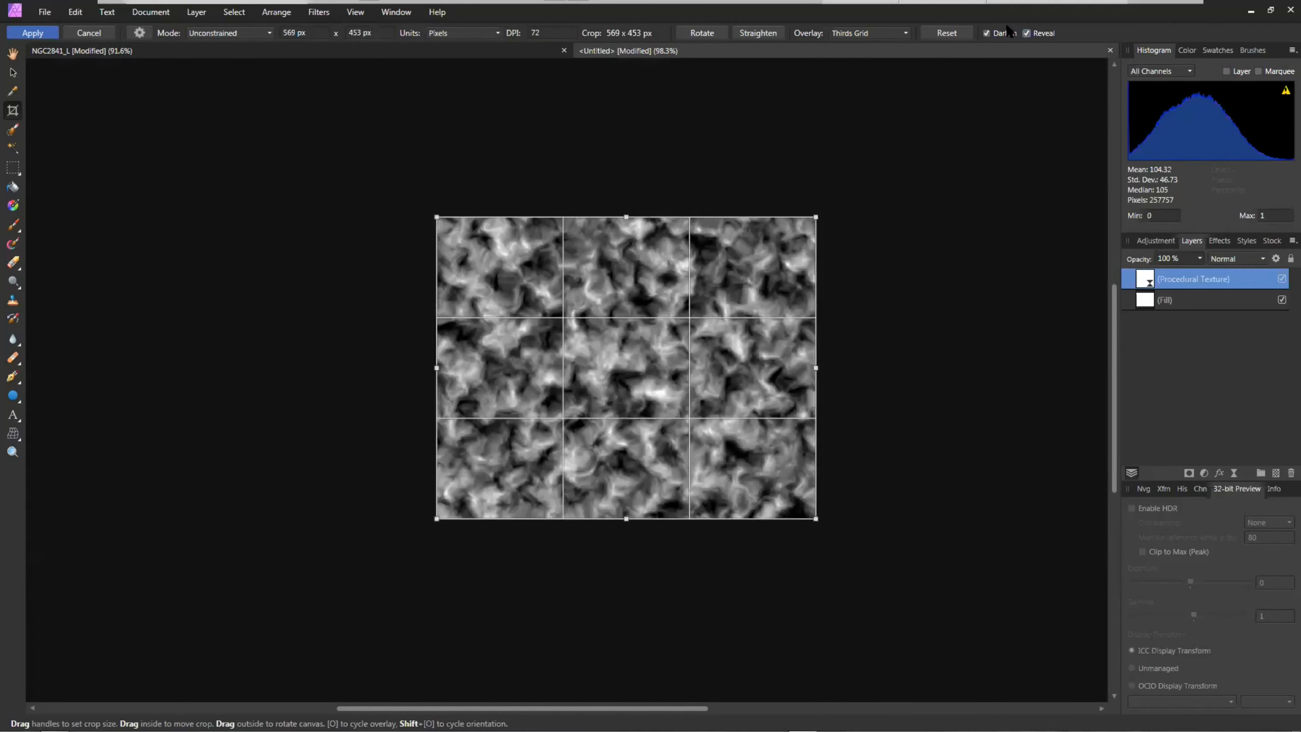
left_click(986, 34)
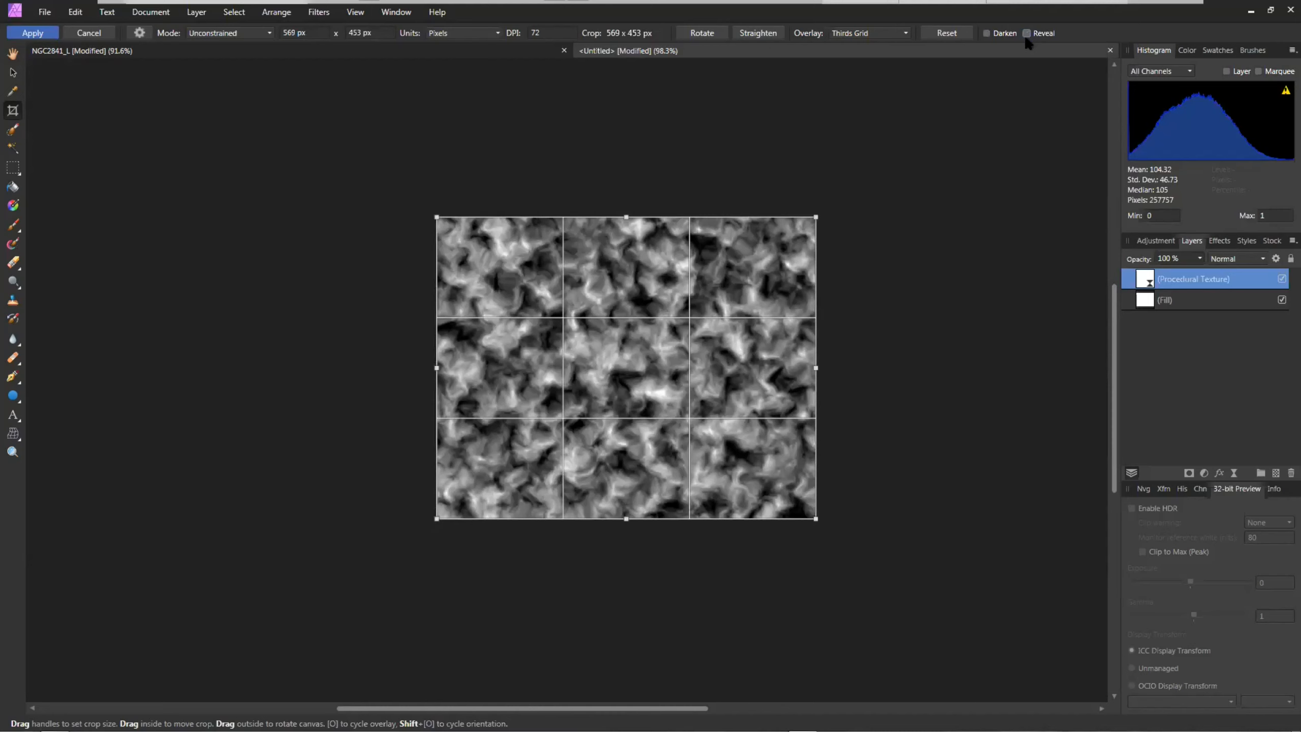
left_click(159, 14)
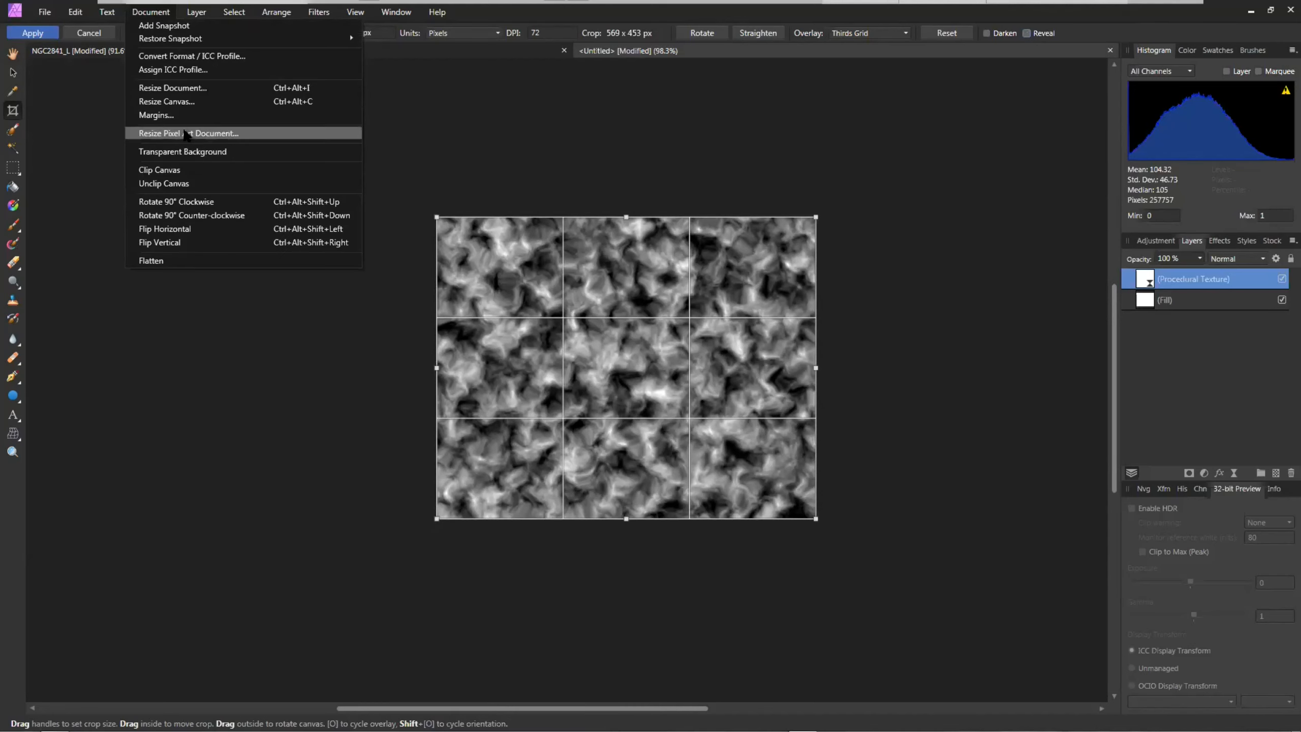
left_click(173, 184)
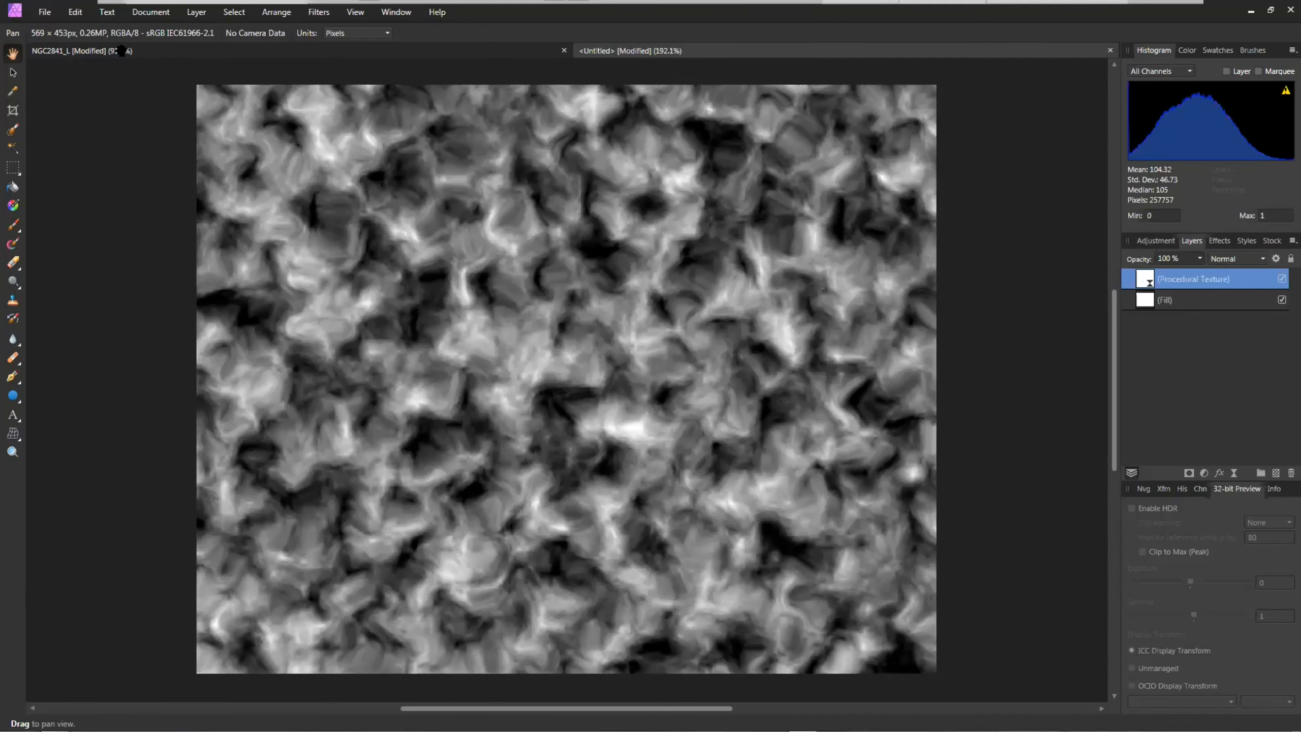
Save a document snapshot named V1.
left_click(164, 13)
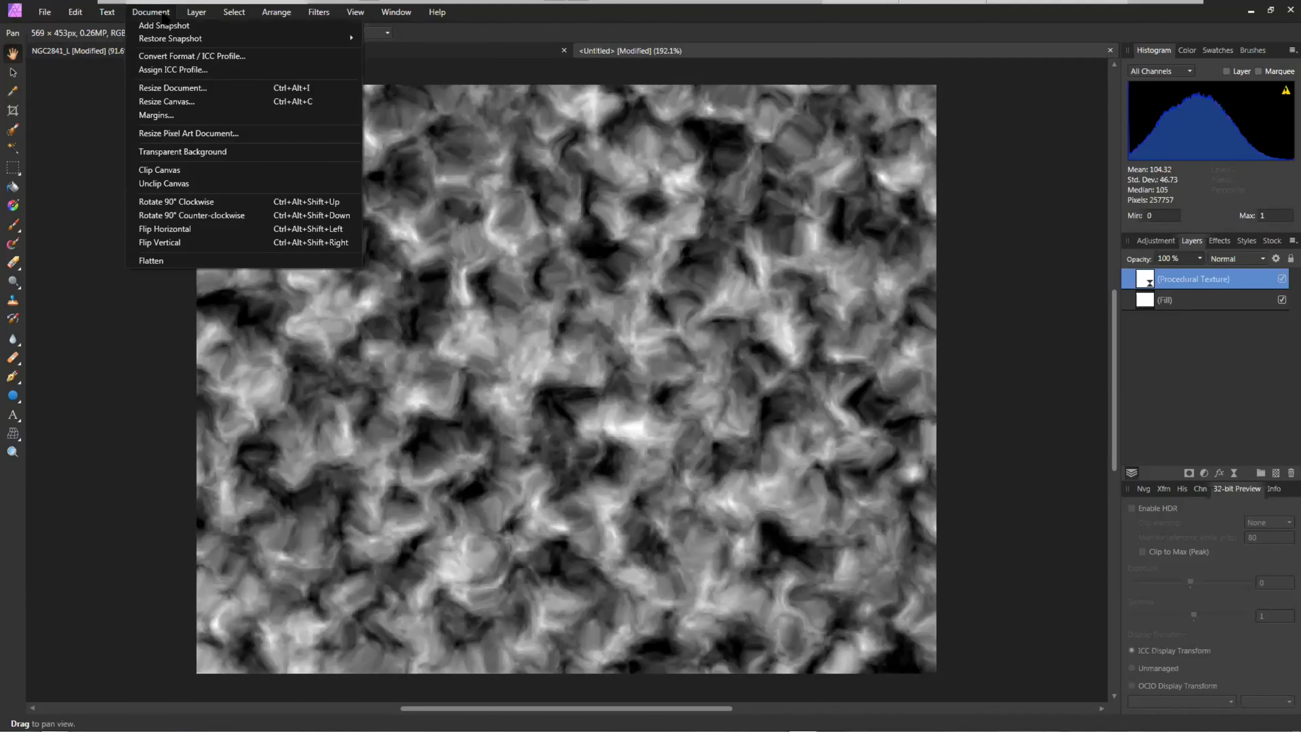
left_click(163, 25)
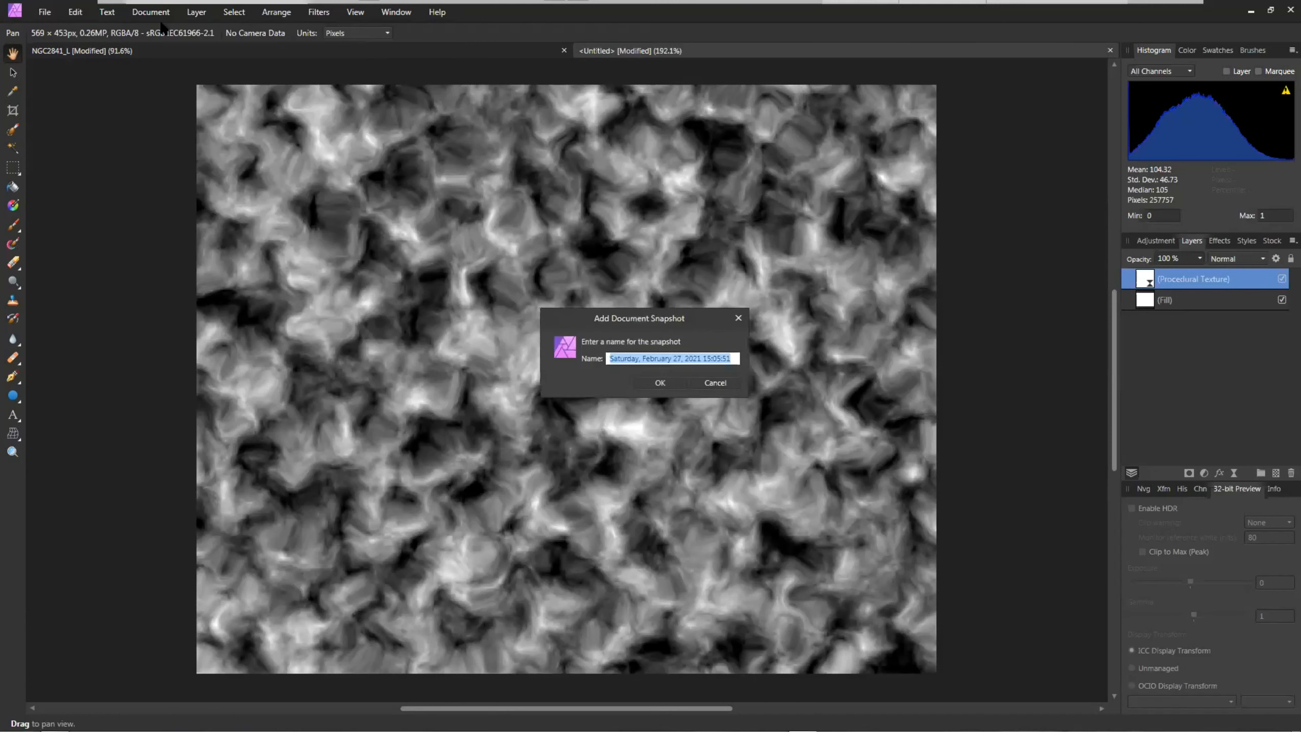
type("V1")
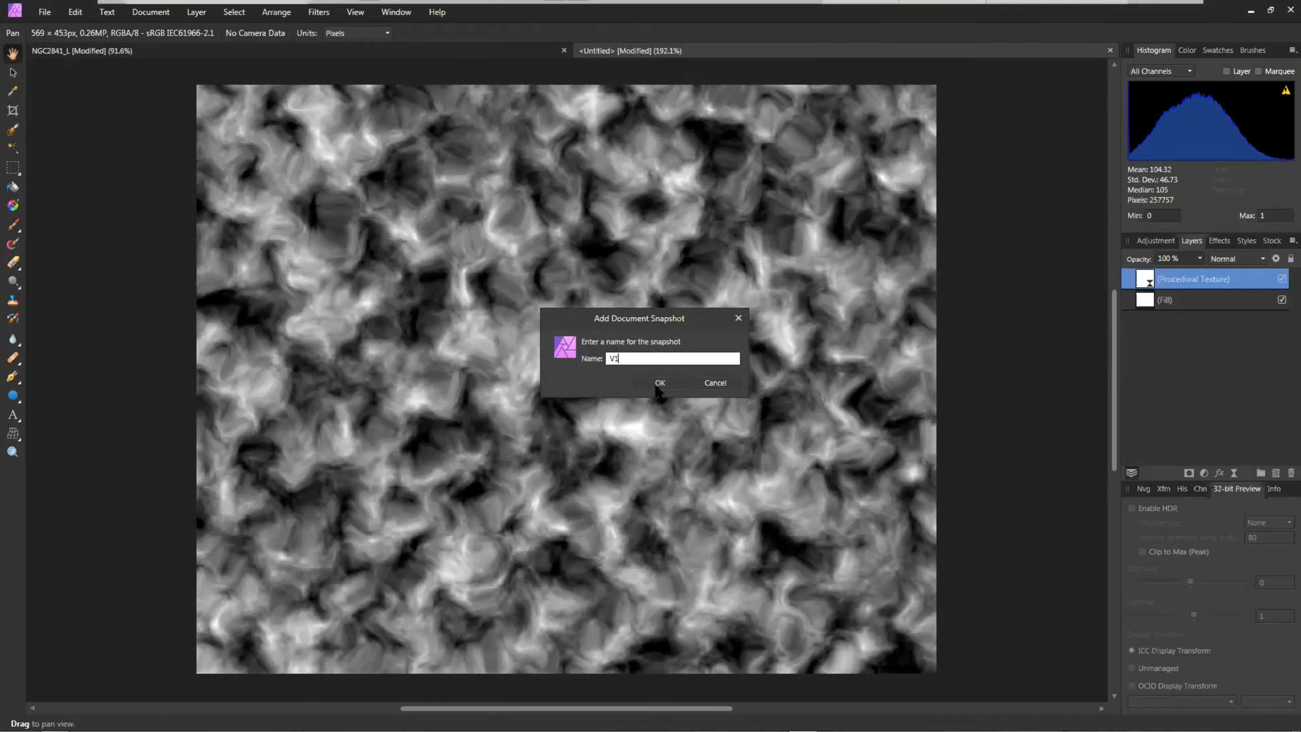
left_click(660, 382)
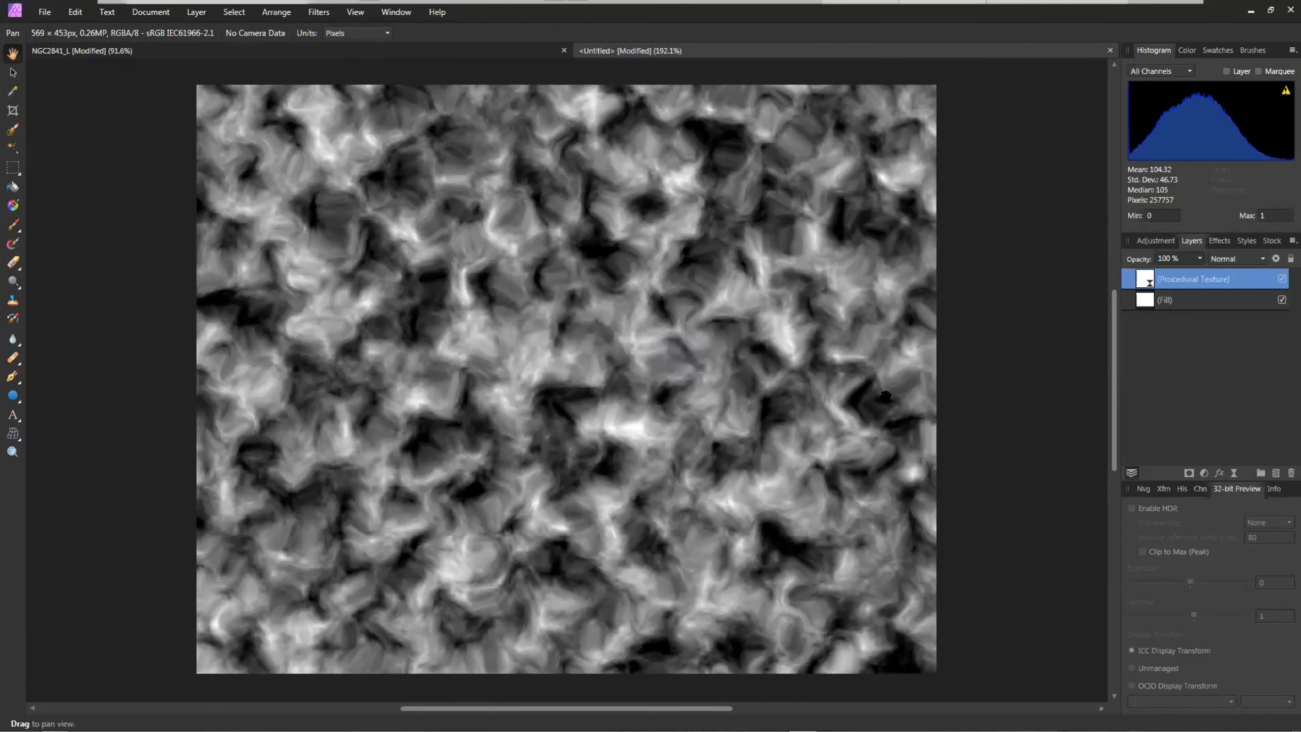
Add a live Liquify filter to the texture and push pixels forward with two strokes around the middle of the canvas.
left_click(1235, 472)
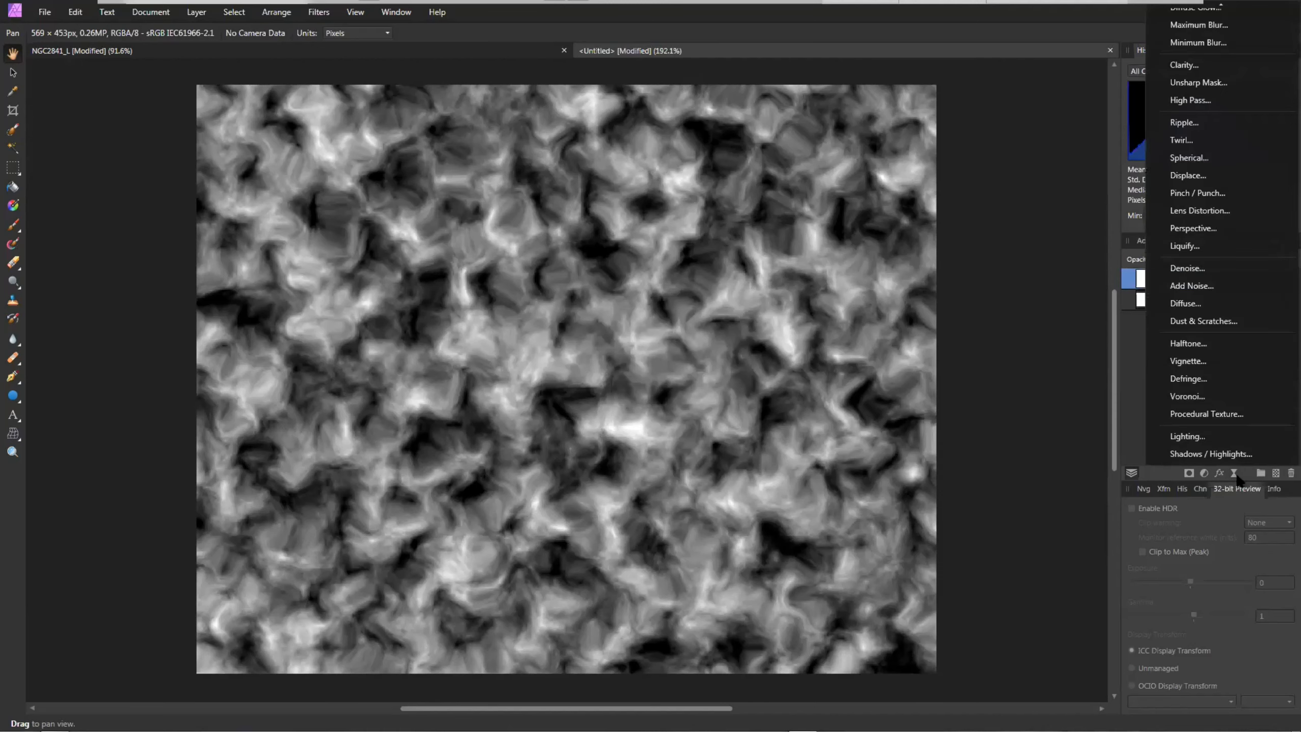
left_click(1189, 250)
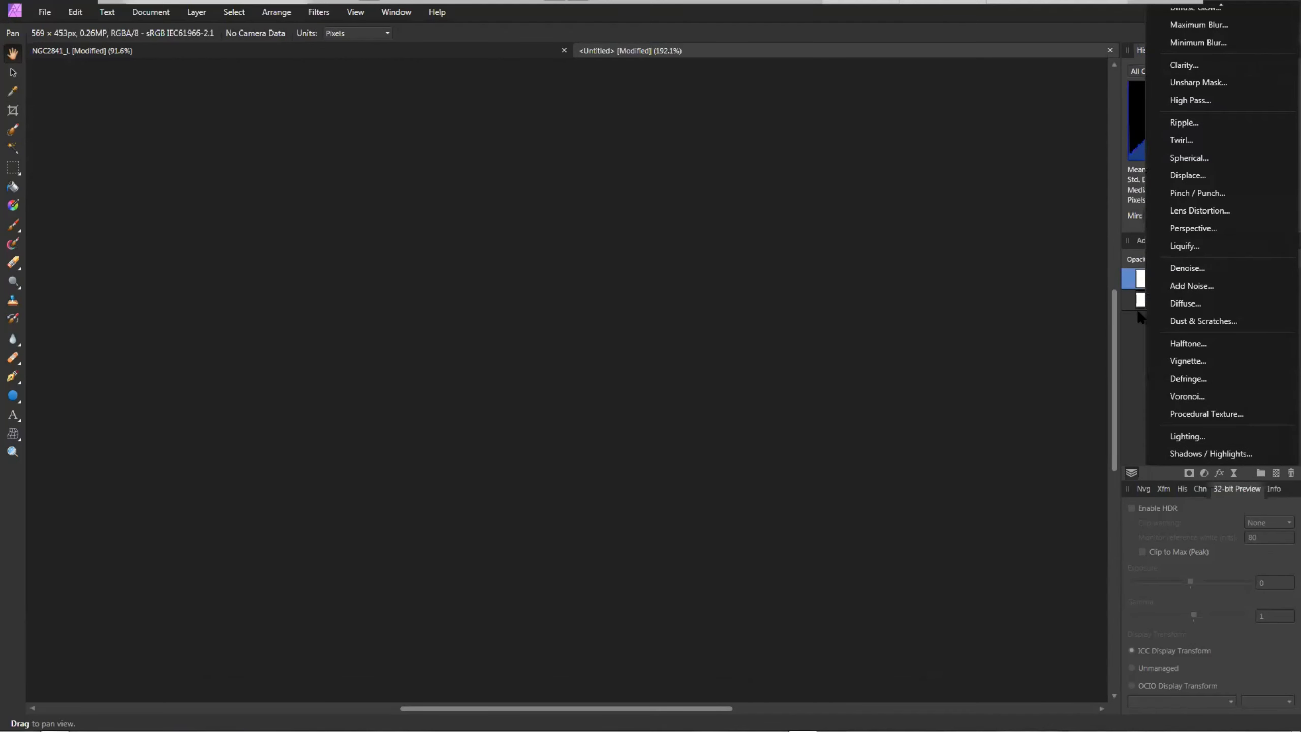
mouse_move(748, 196)
left_mouse_down()
mouse_move(580, 436)
mouse_move(610, 390)
left_mouse_up()
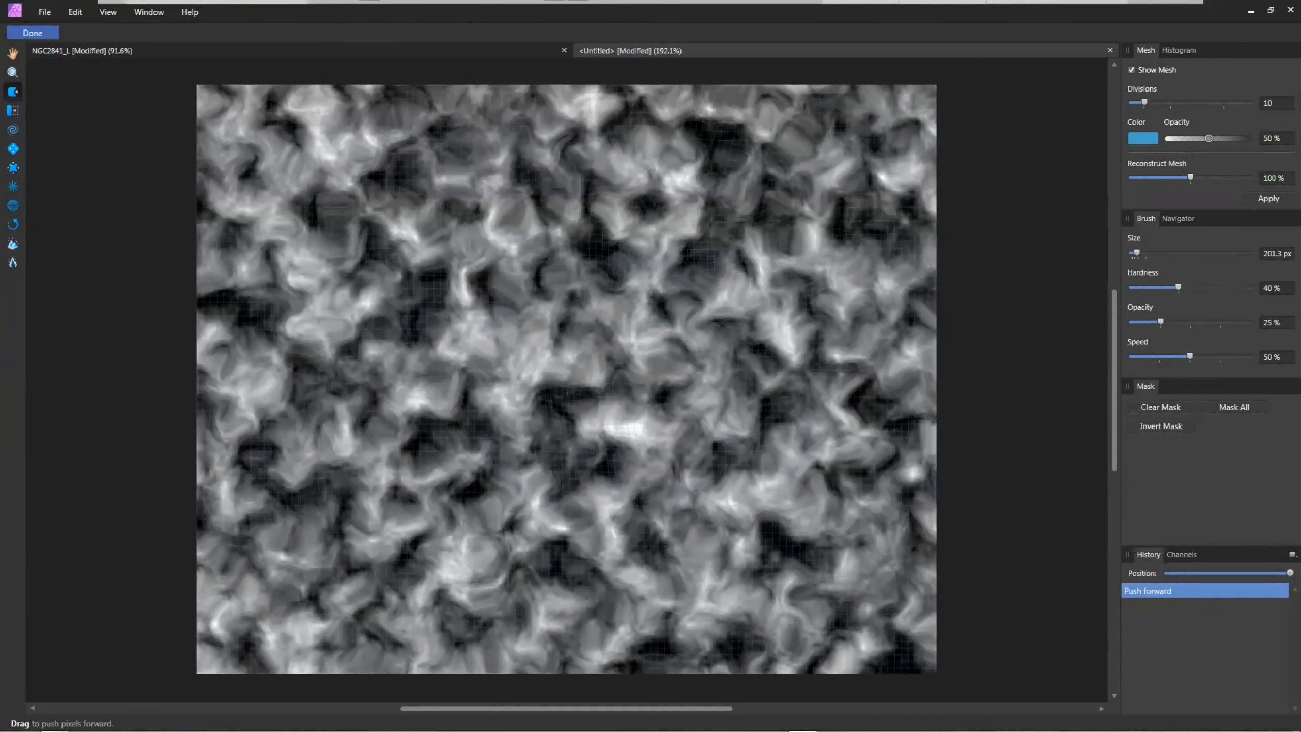
left_click_drag(424, 508, 567, 404)
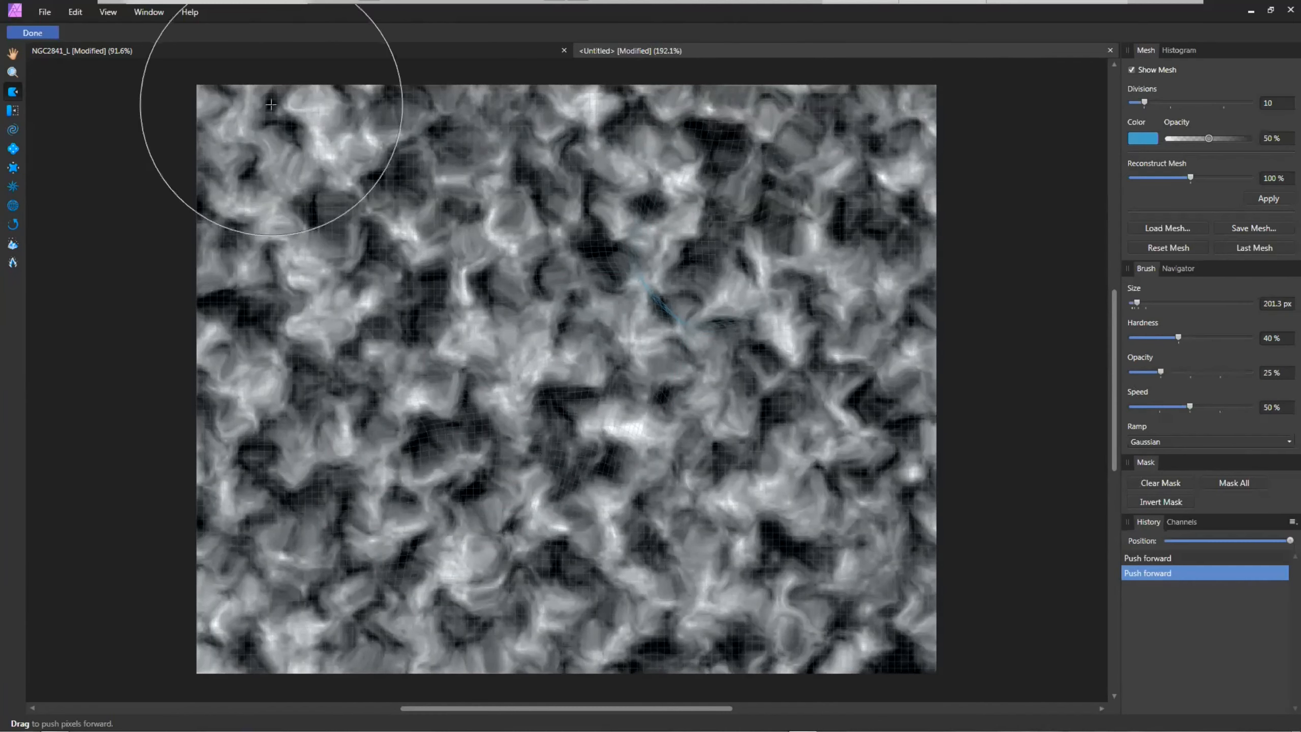
left_click(32, 32)
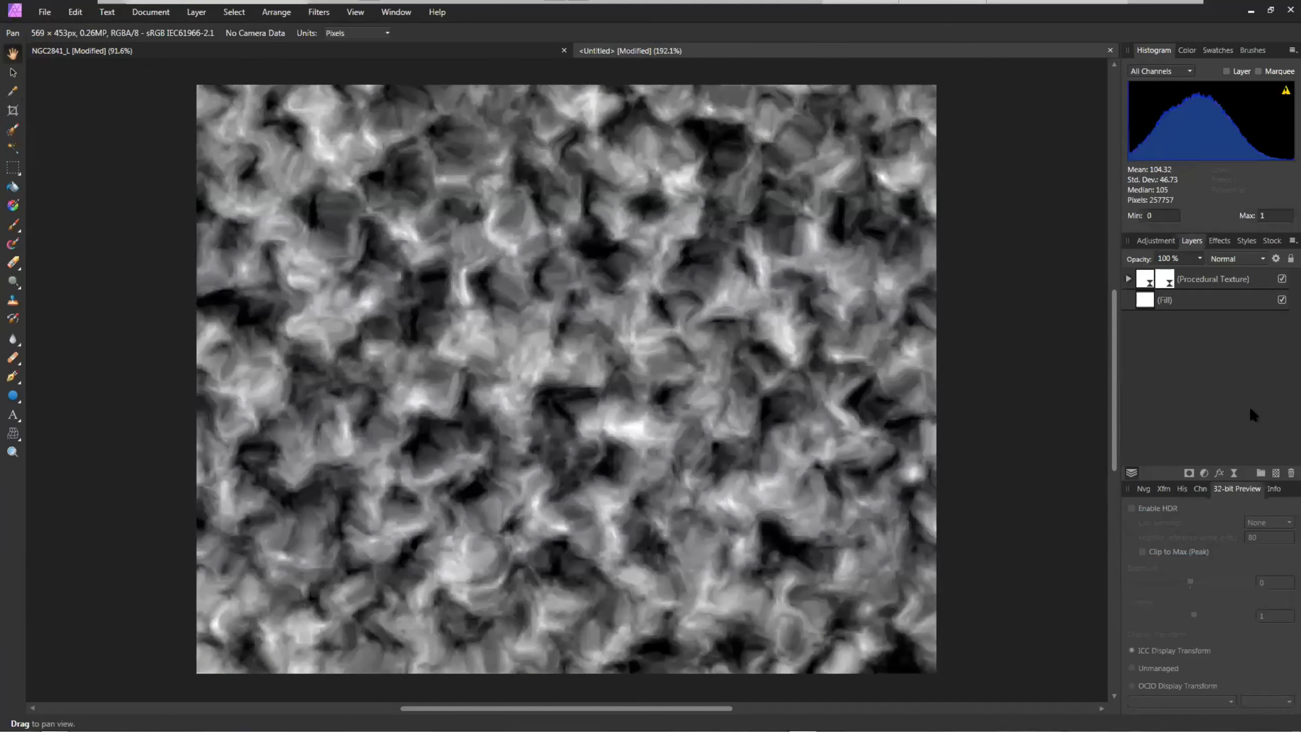
Add a live Spherical filter above the Procedural Texture layer with a radius of about 315.7 px.
left_click(1234, 474)
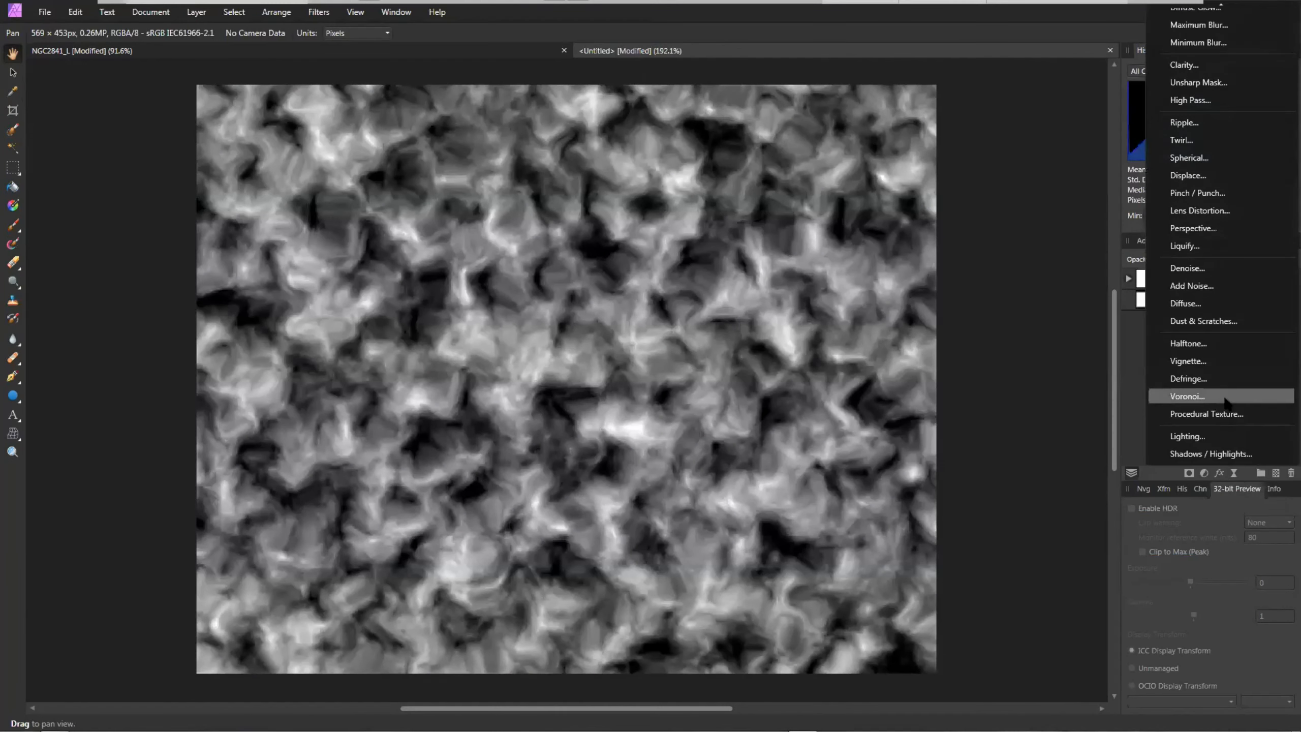
left_click(1186, 159)
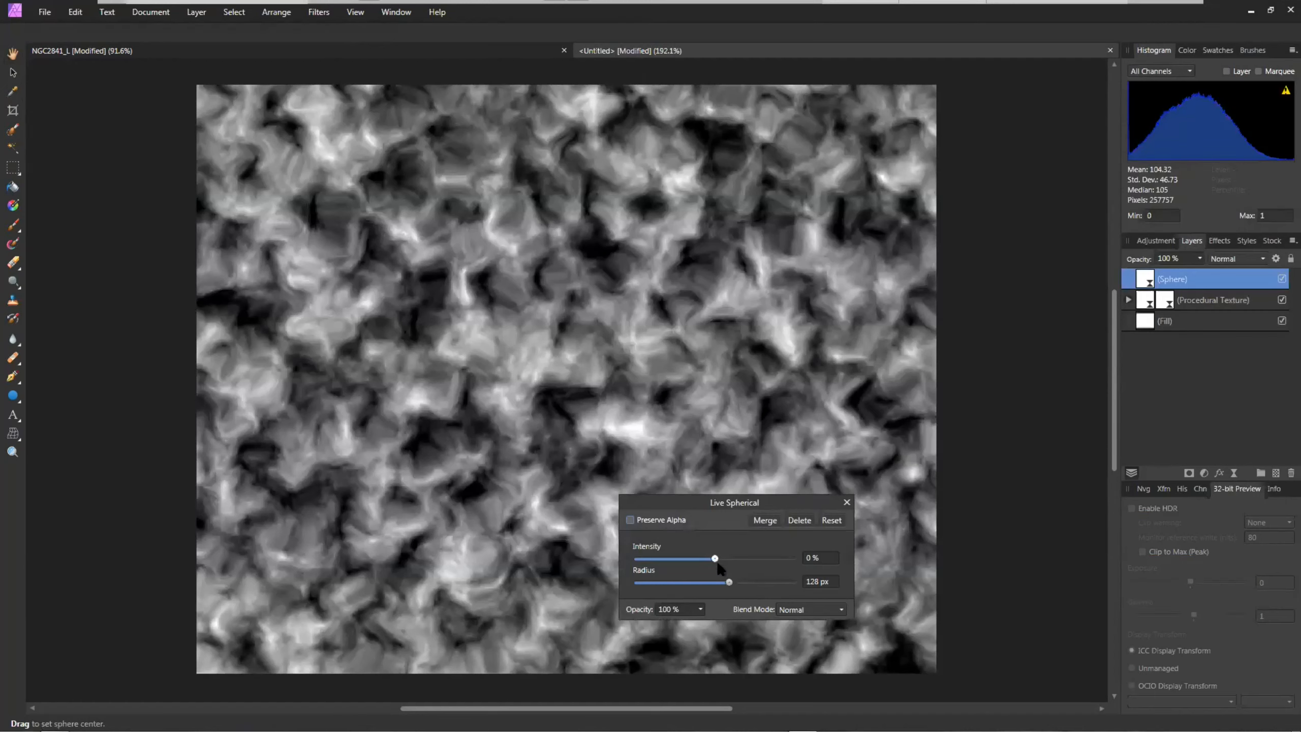
left_click_drag(732, 584, 761, 578)
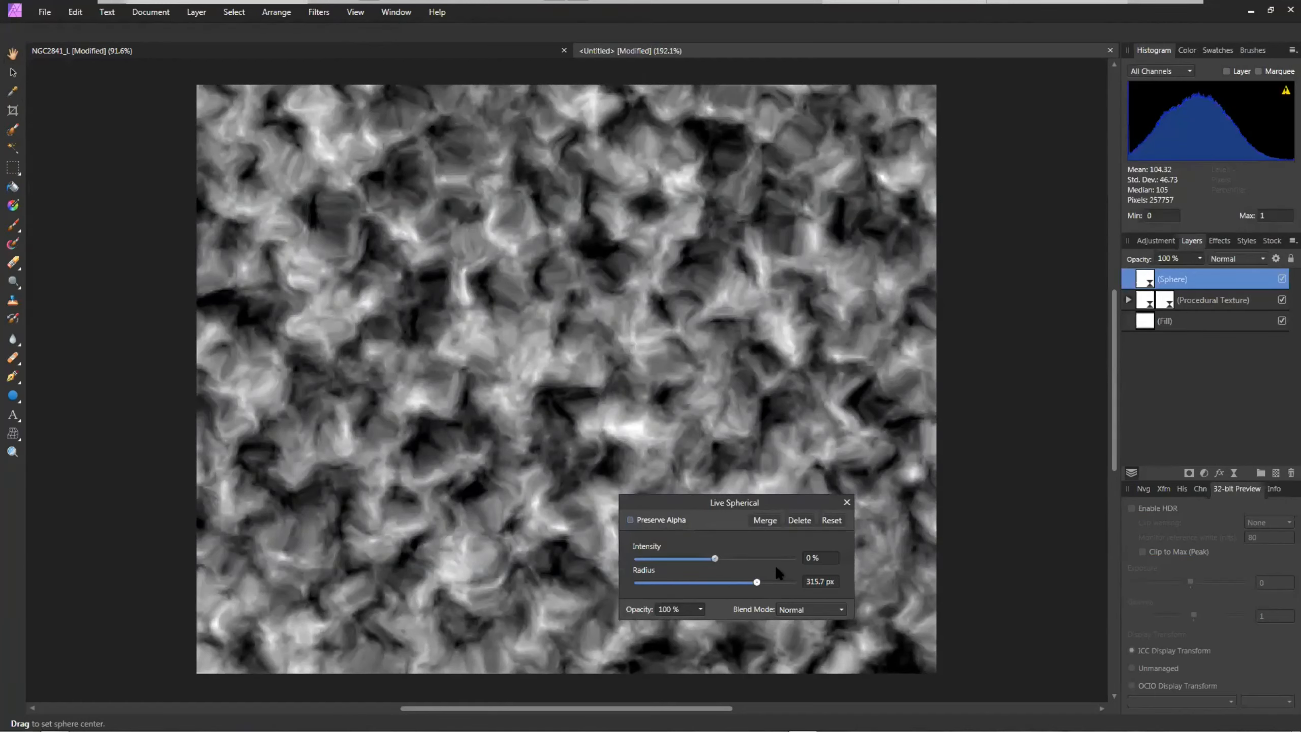
left_click(846, 503)
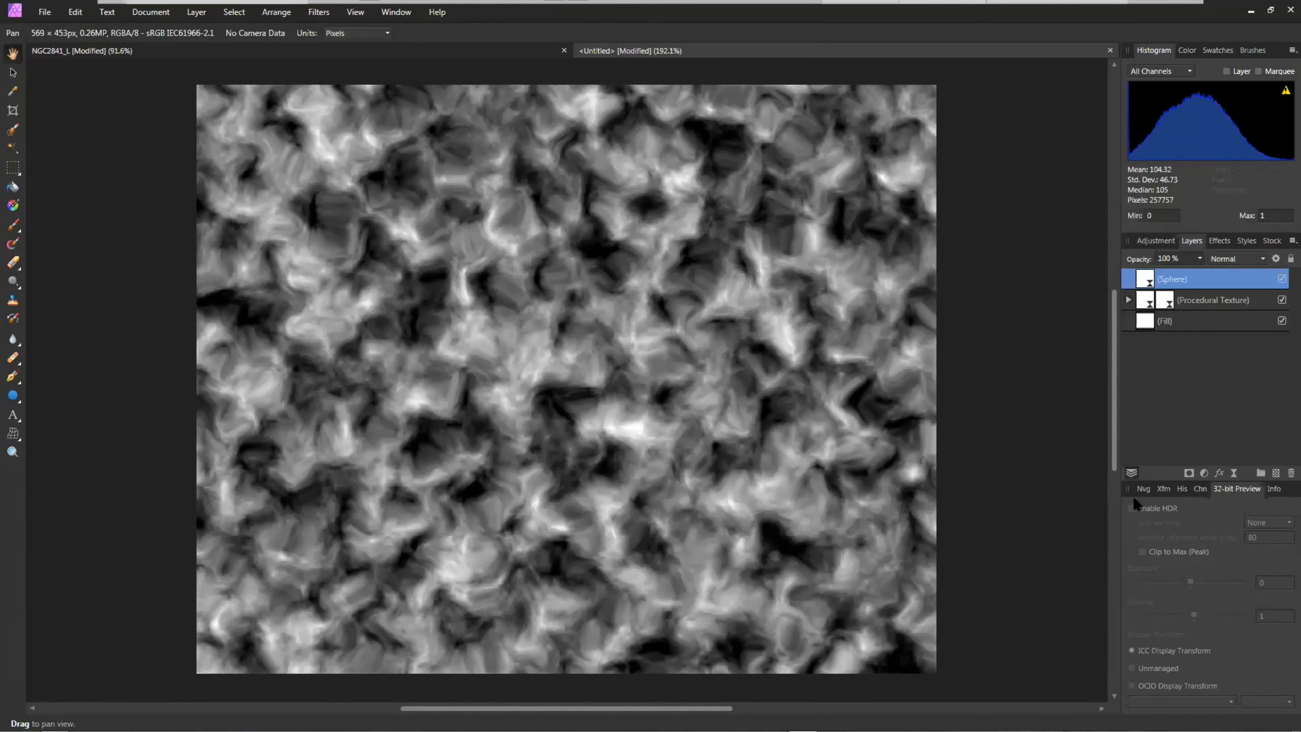
Reduce the Procedural Texture filter's Turbulence to its minimum and lower Brightness to near the low end of the range.
left_click(1148, 326)
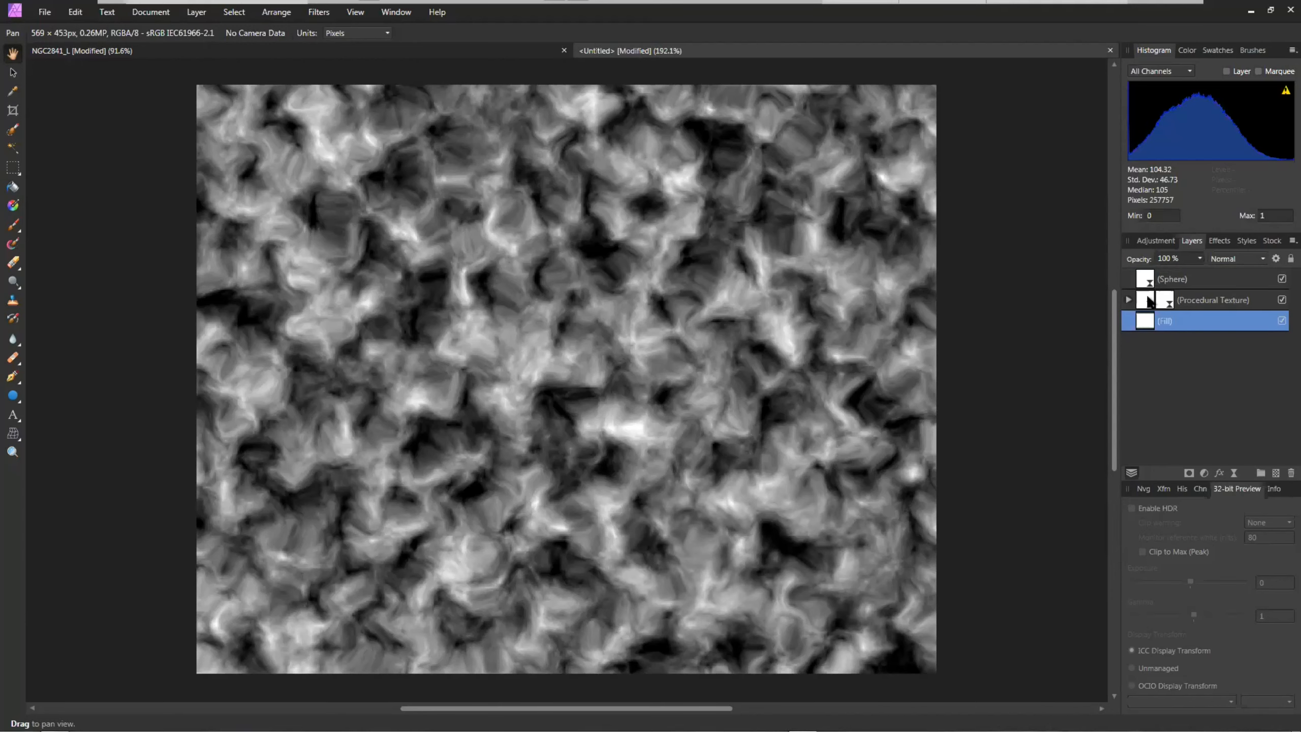
double_click(1148, 303)
left_click_drag(969, 400, 788, 399)
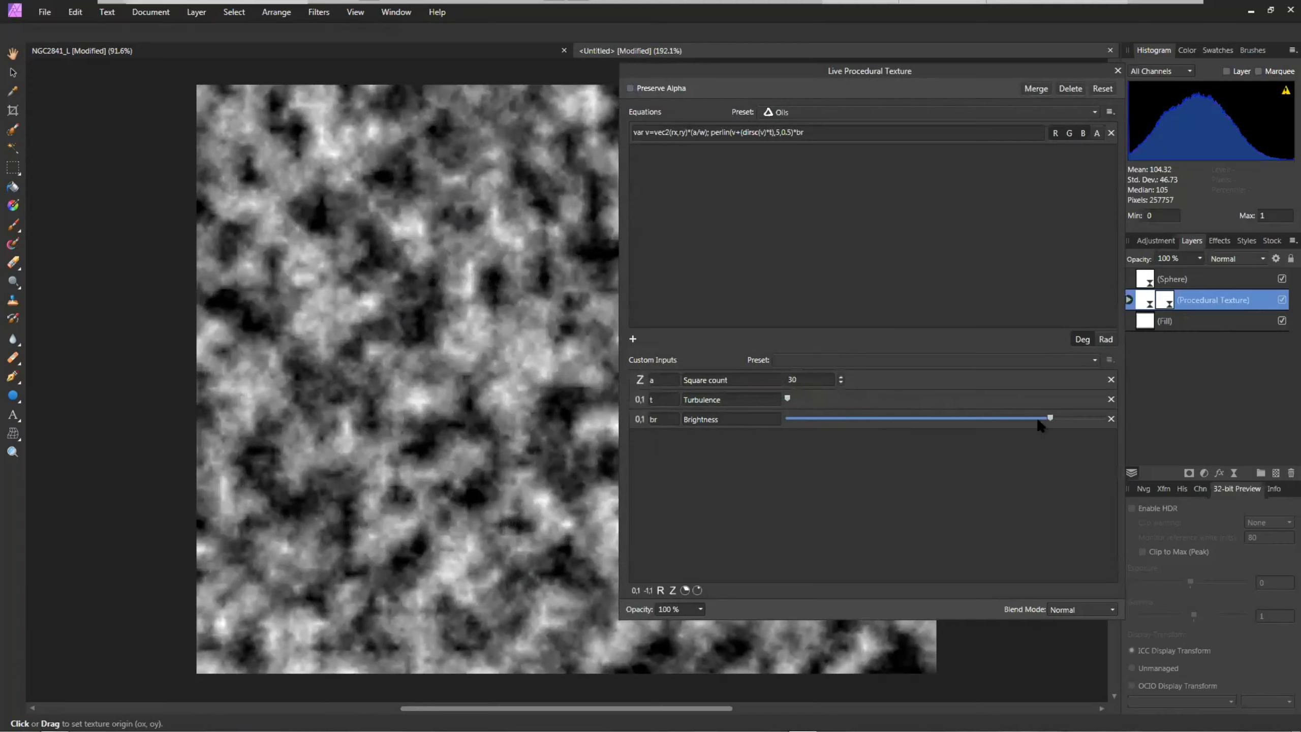
left_click_drag(1039, 420, 832, 421)
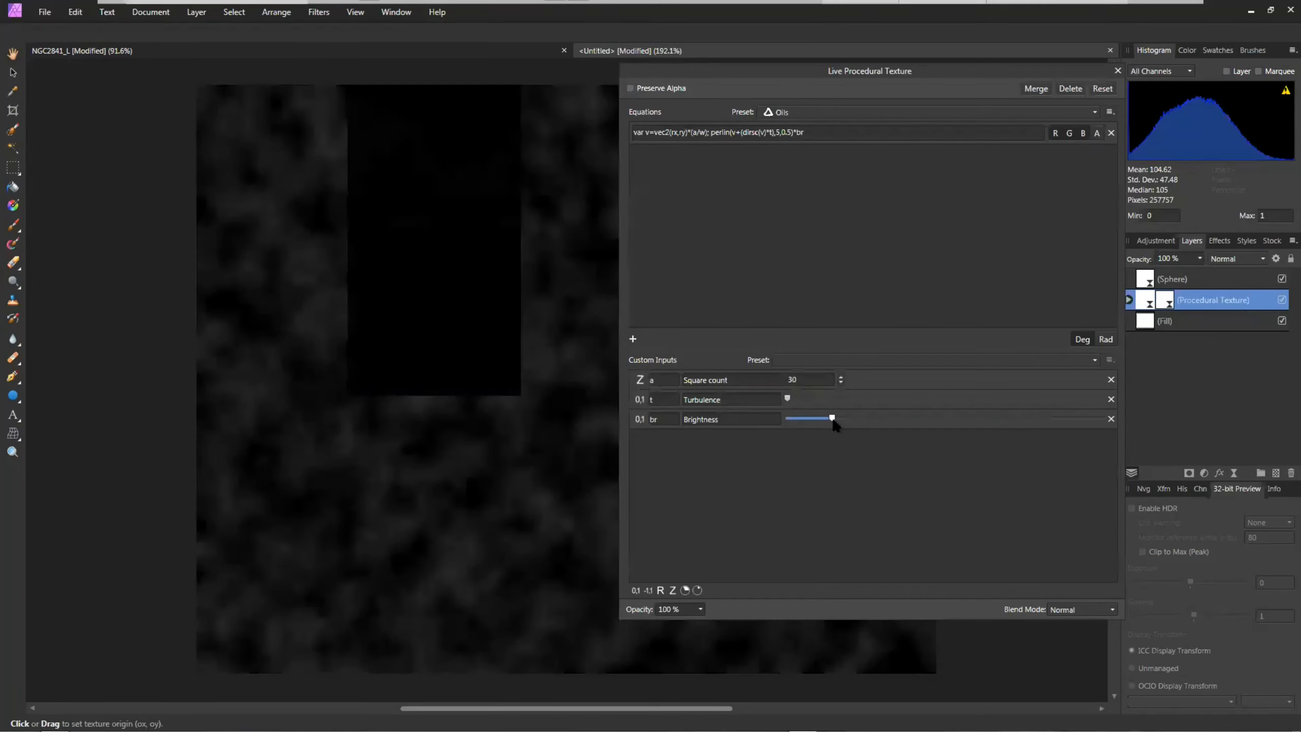
left_click(1118, 71)
Save the darkened texture as a document snapshot named V2.
left_click(150, 12)
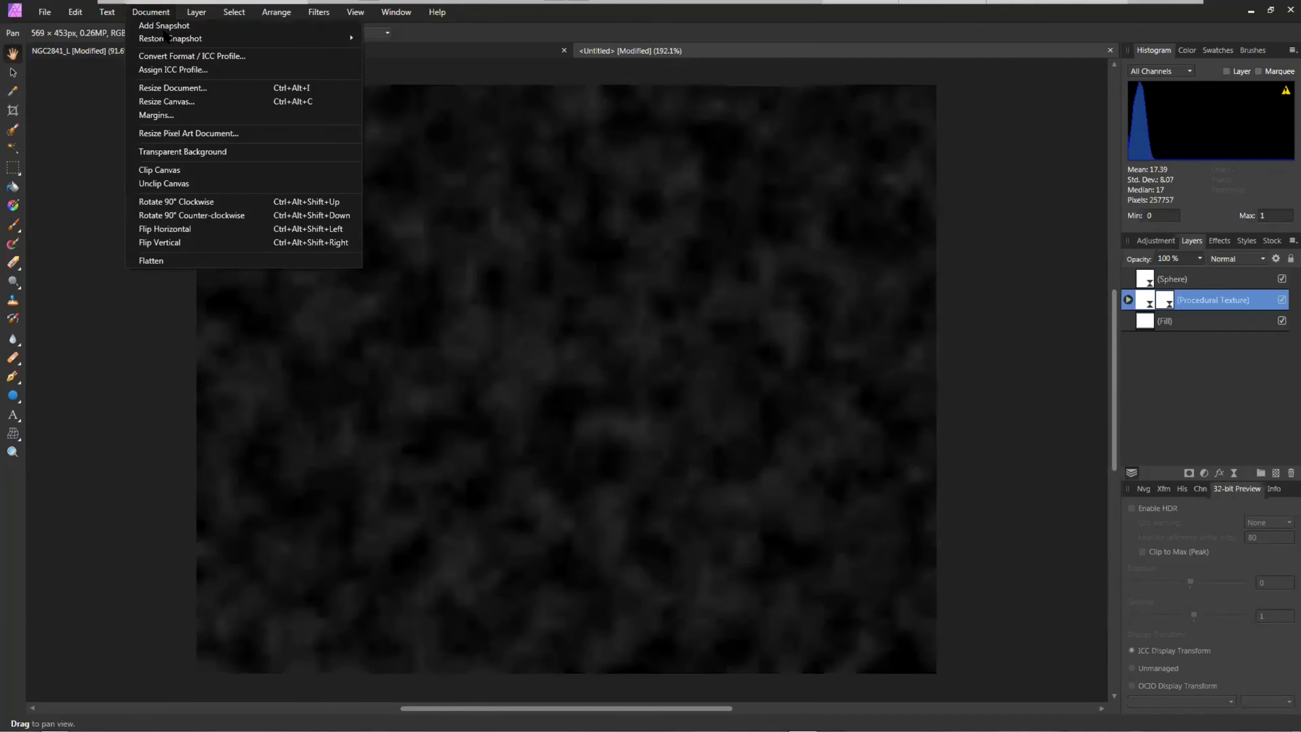
left_click(164, 24)
type("V2")
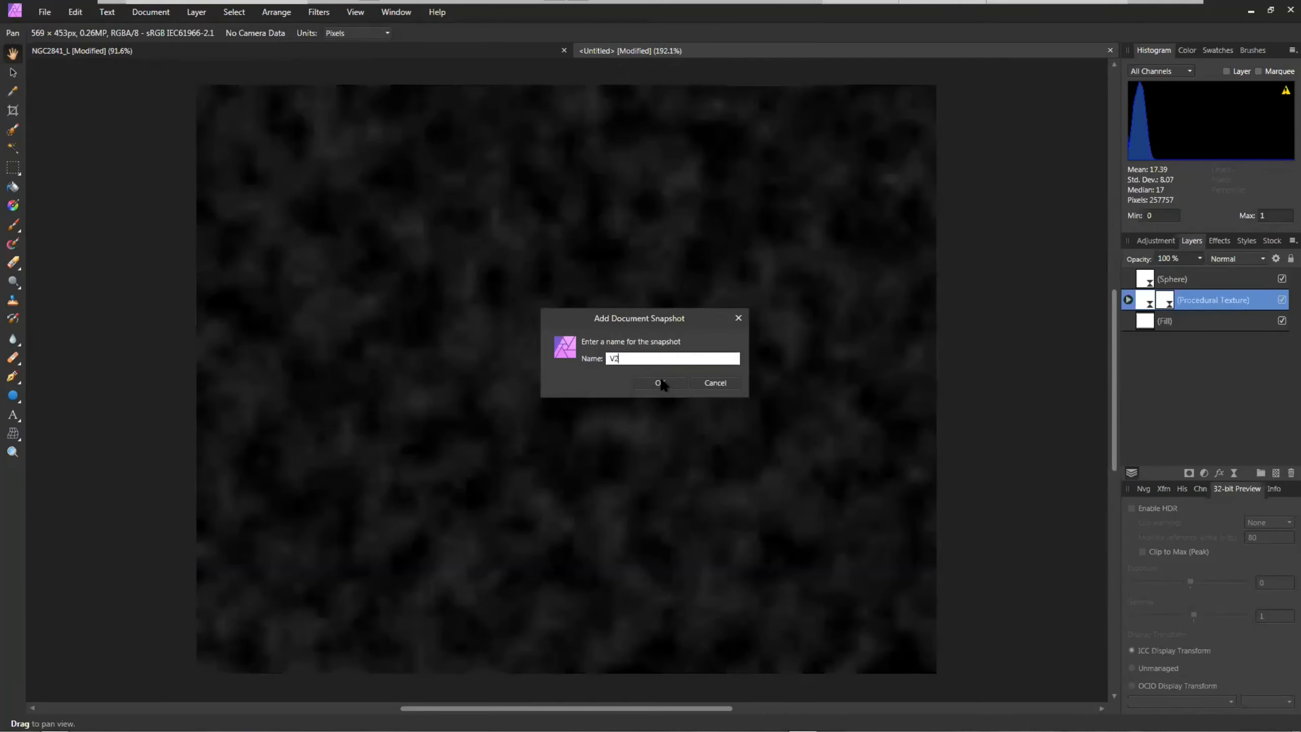
left_click(660, 381)
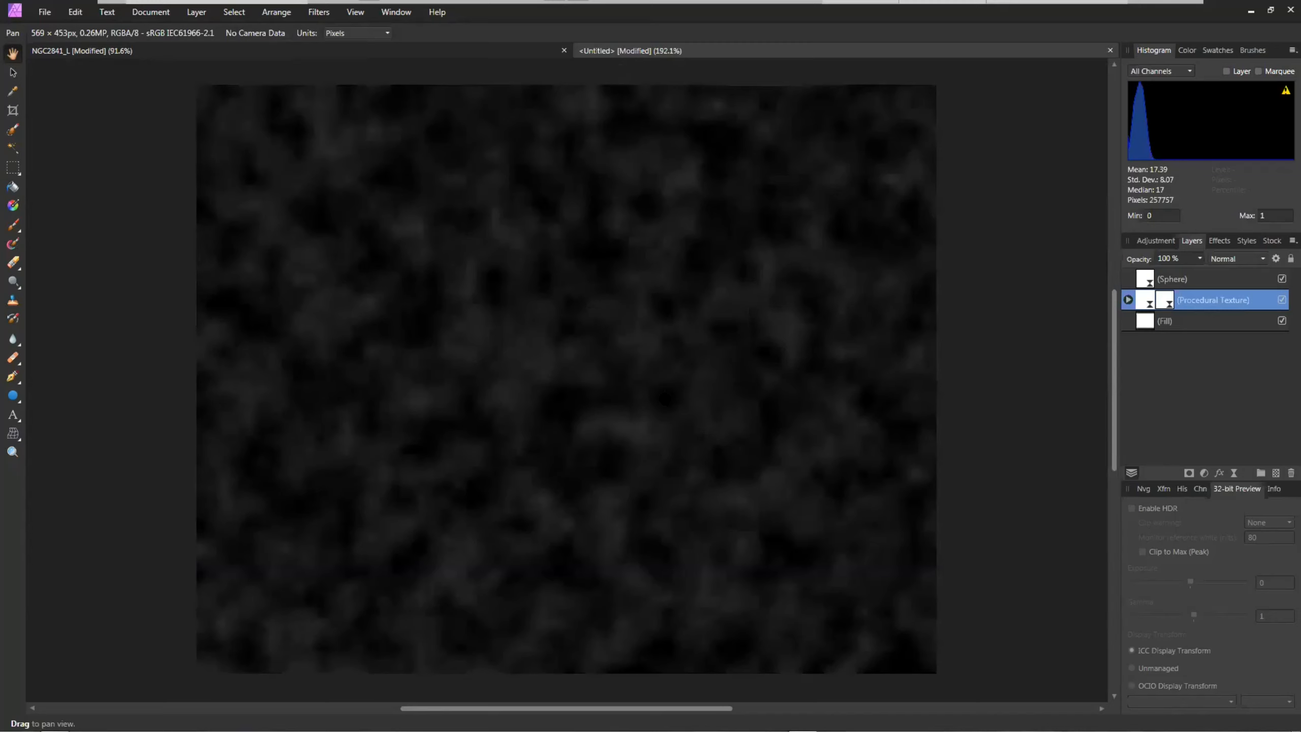
Compare the two saved document versions by restoring snapshot V1 and returning to snapshot V2.
left_click(149, 12)
mouse_move(148, 41)
left_click(391, 39)
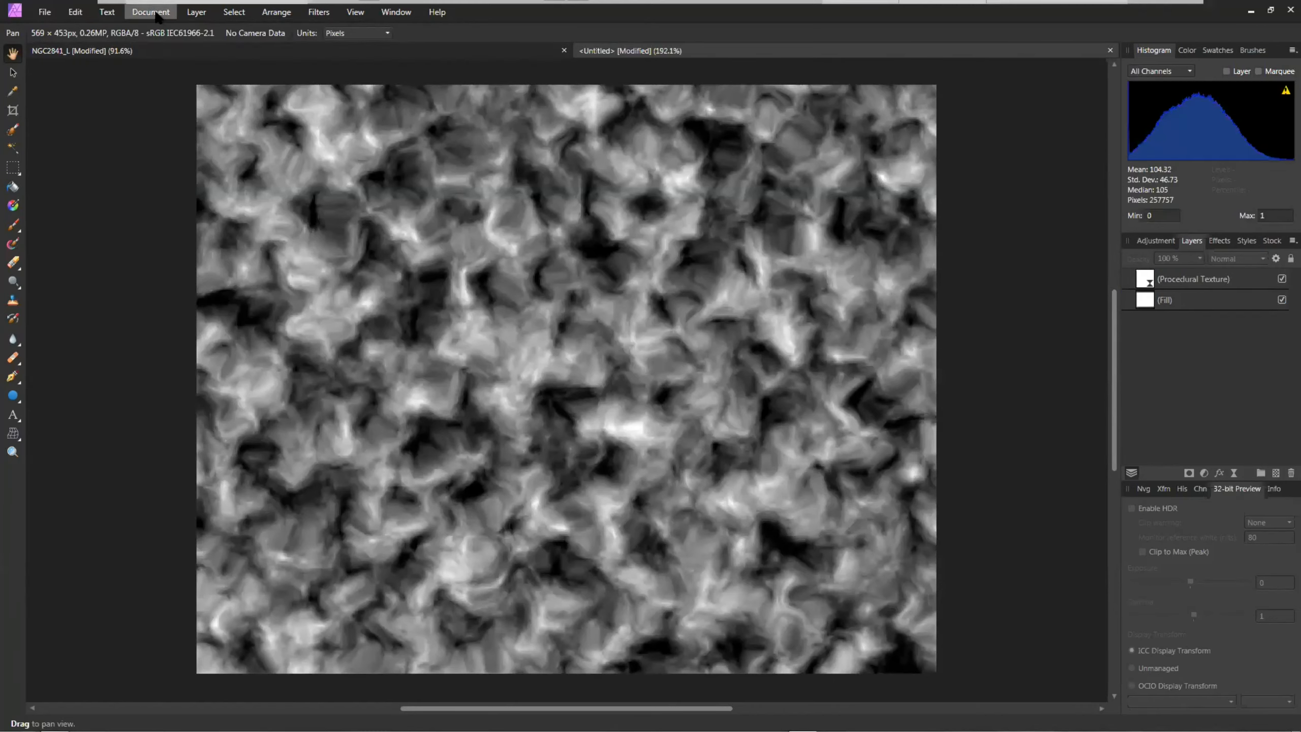
left_click(156, 15)
mouse_move(154, 40)
left_click(390, 53)
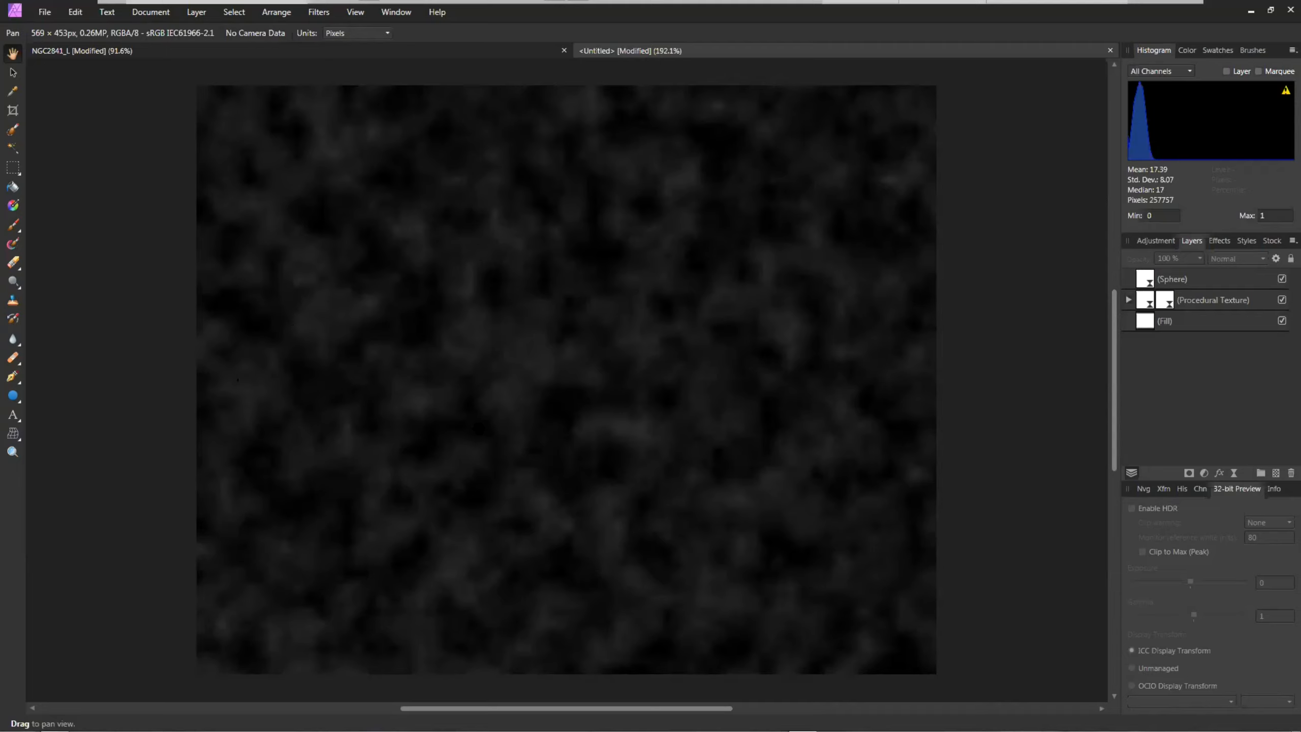
left_click(159, 14)
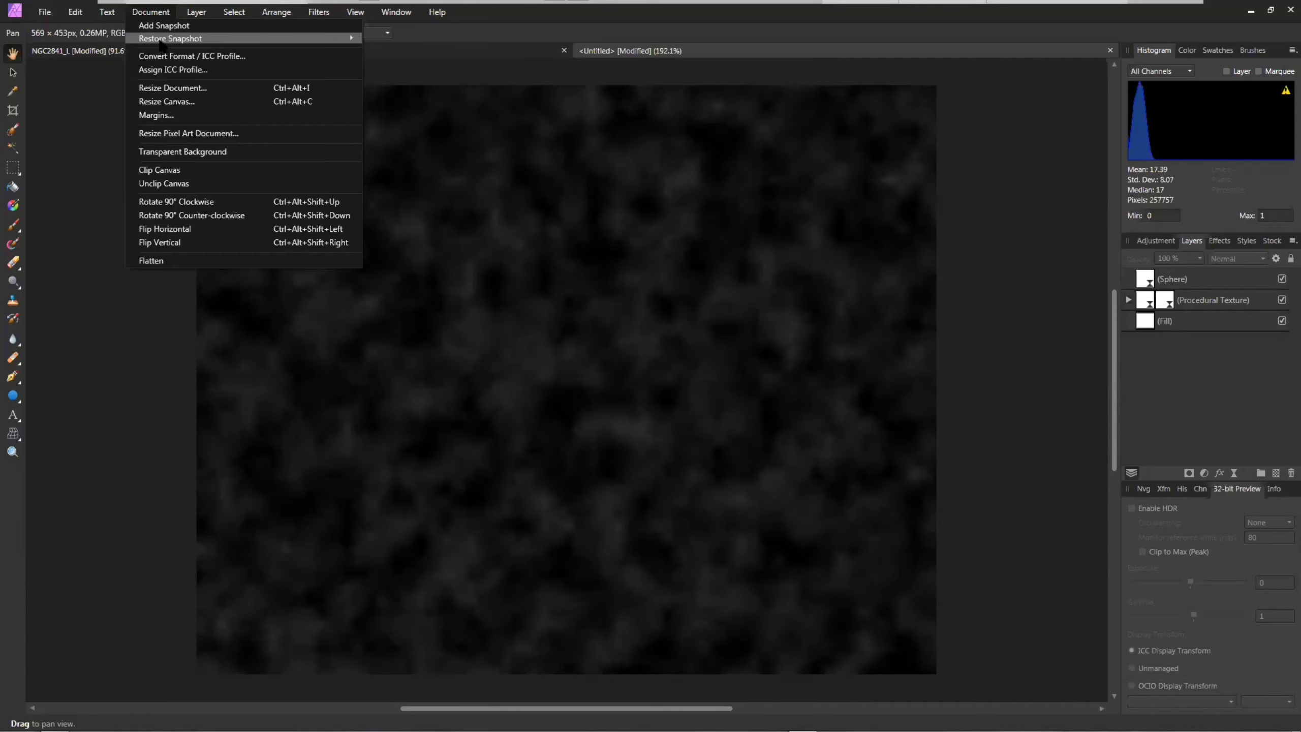
mouse_move(160, 41)
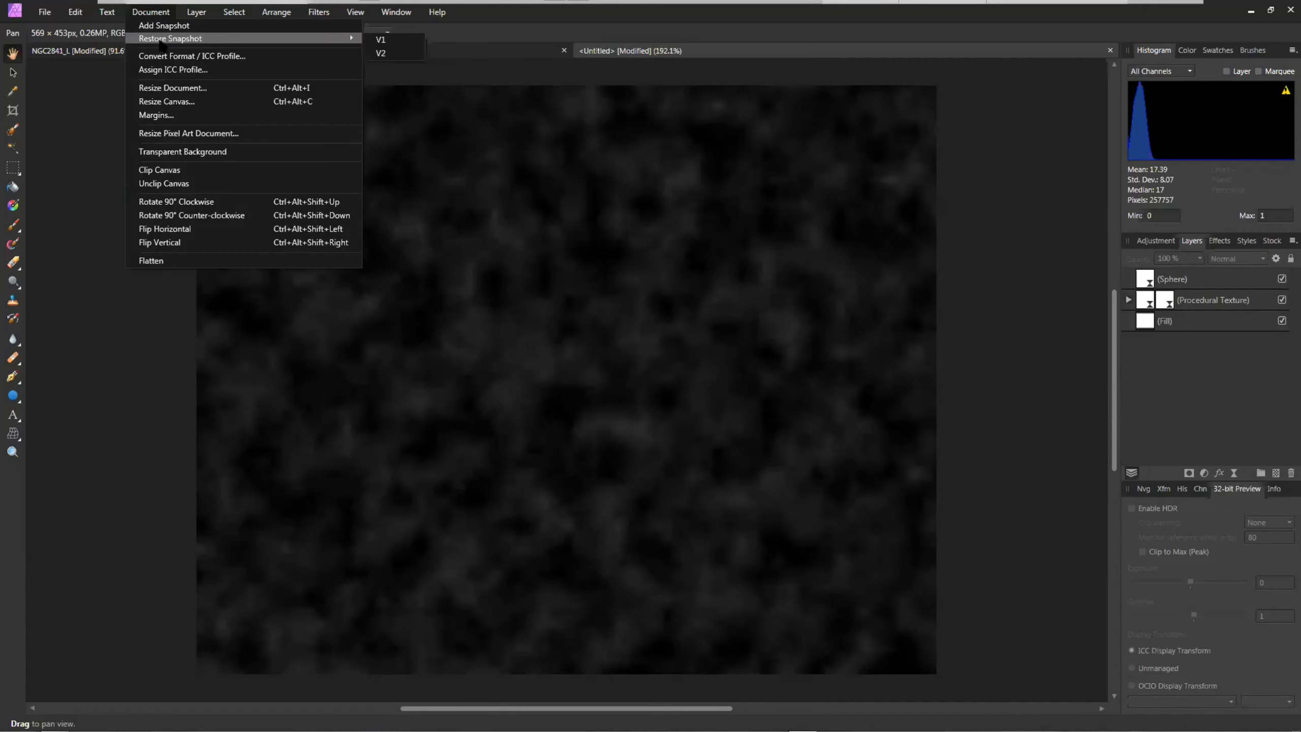
left_click(390, 53)
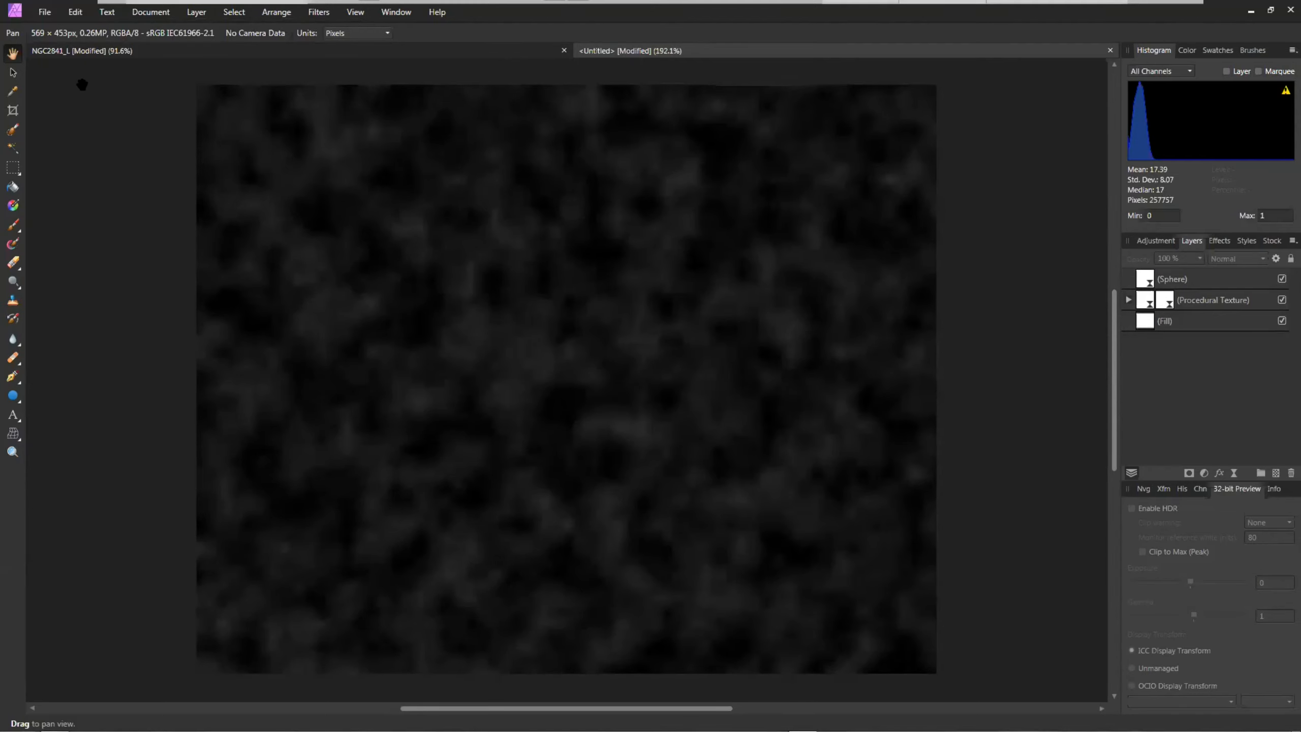
Restore the procedural texture document to snapshot V1.
left_click(147, 13)
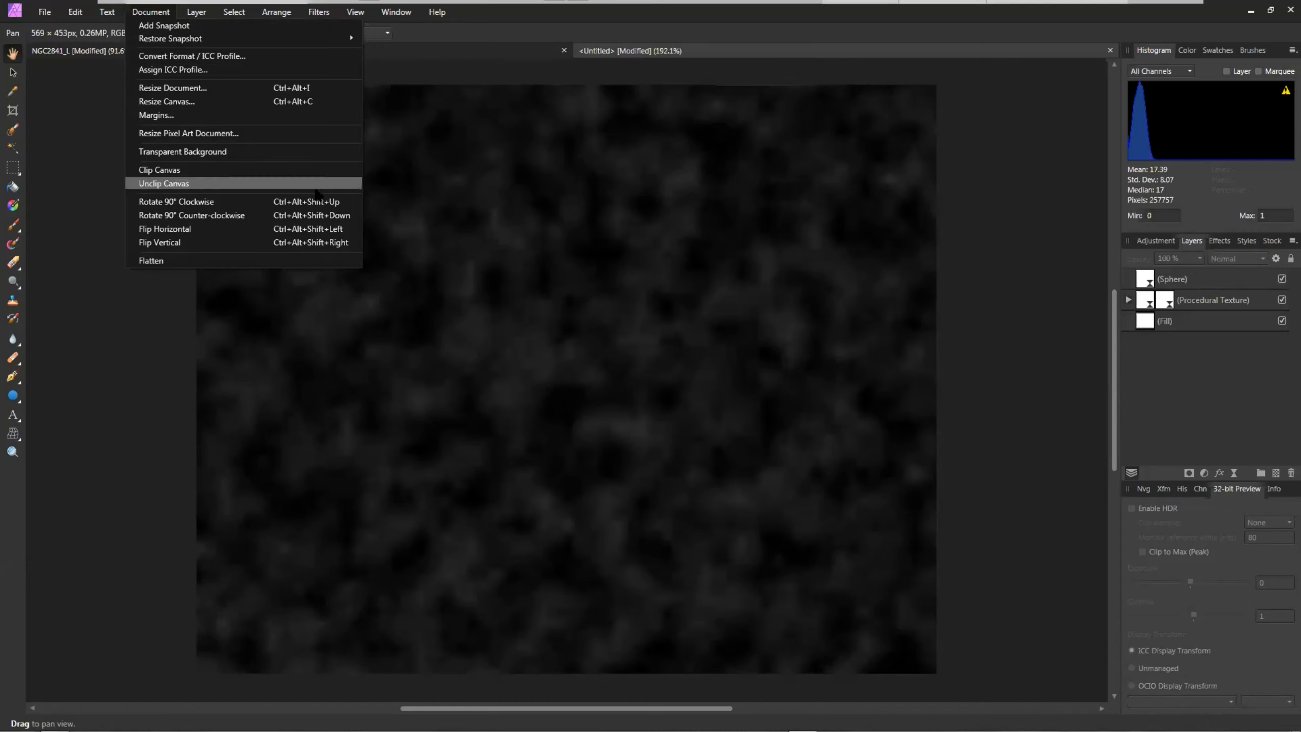
left_click(71, 162)
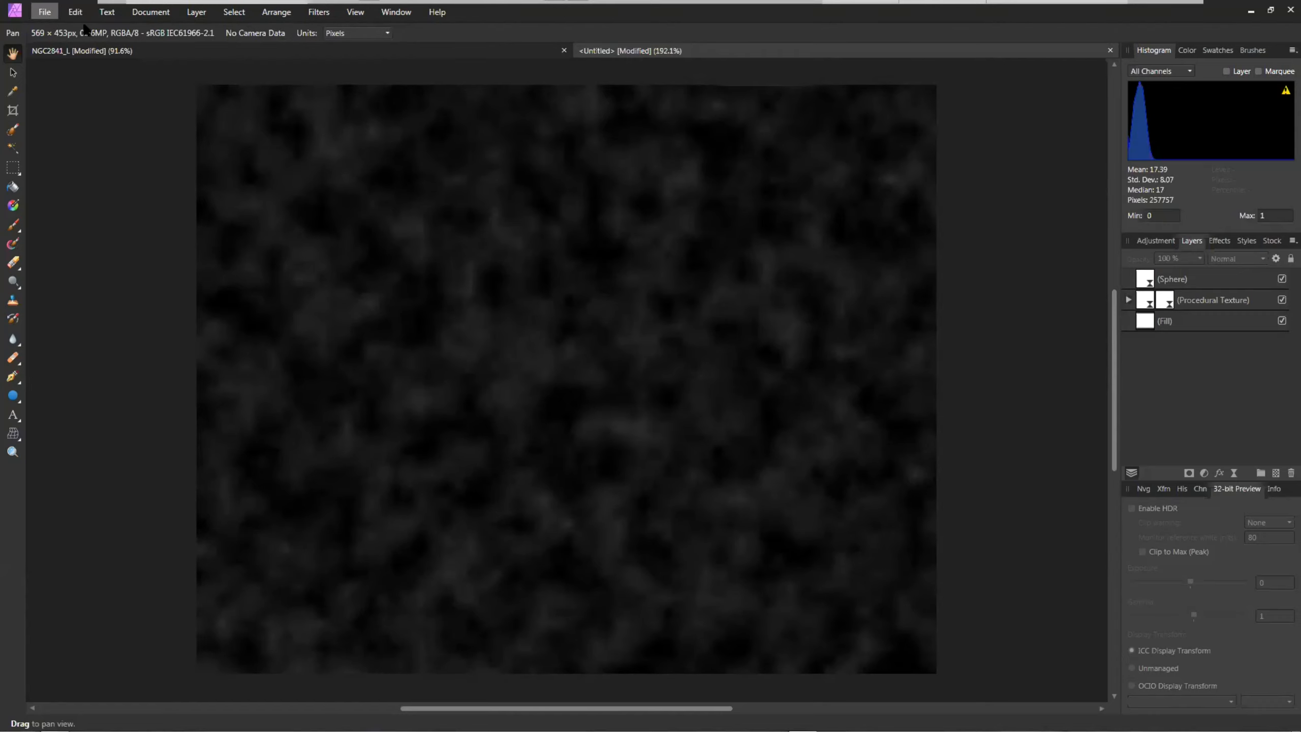
left_click(149, 12)
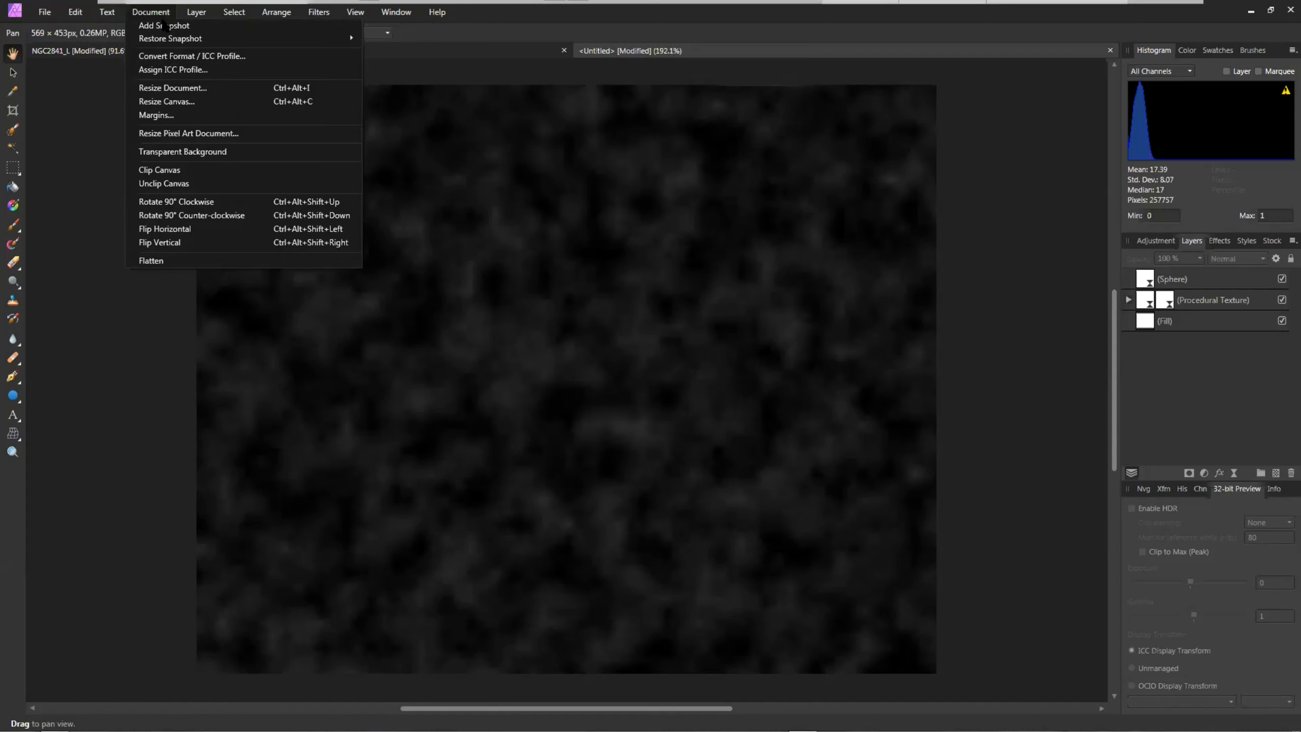
mouse_move(173, 40)
left_click(409, 41)
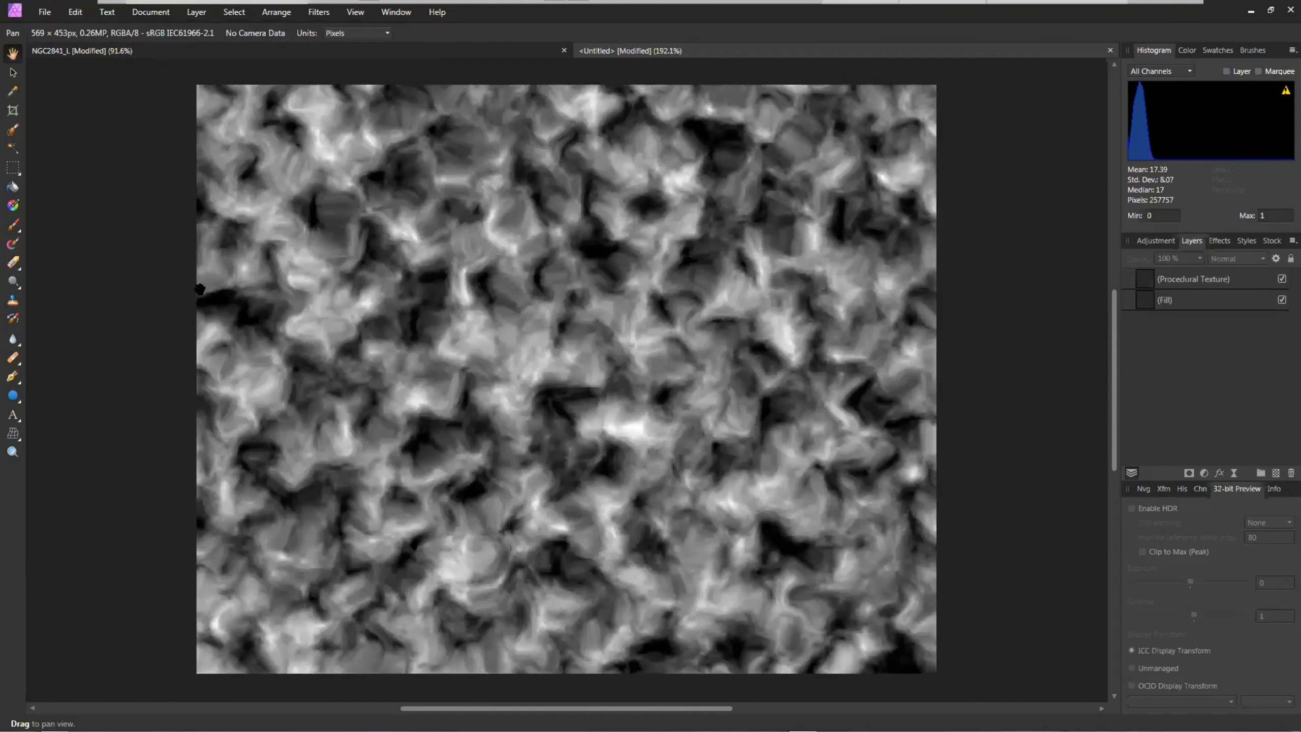
Set up a PNG export of the whole document at 569 × 453 px with the sRGB IEC61966-2.1 ICC profile embedded.
left_click(45, 14)
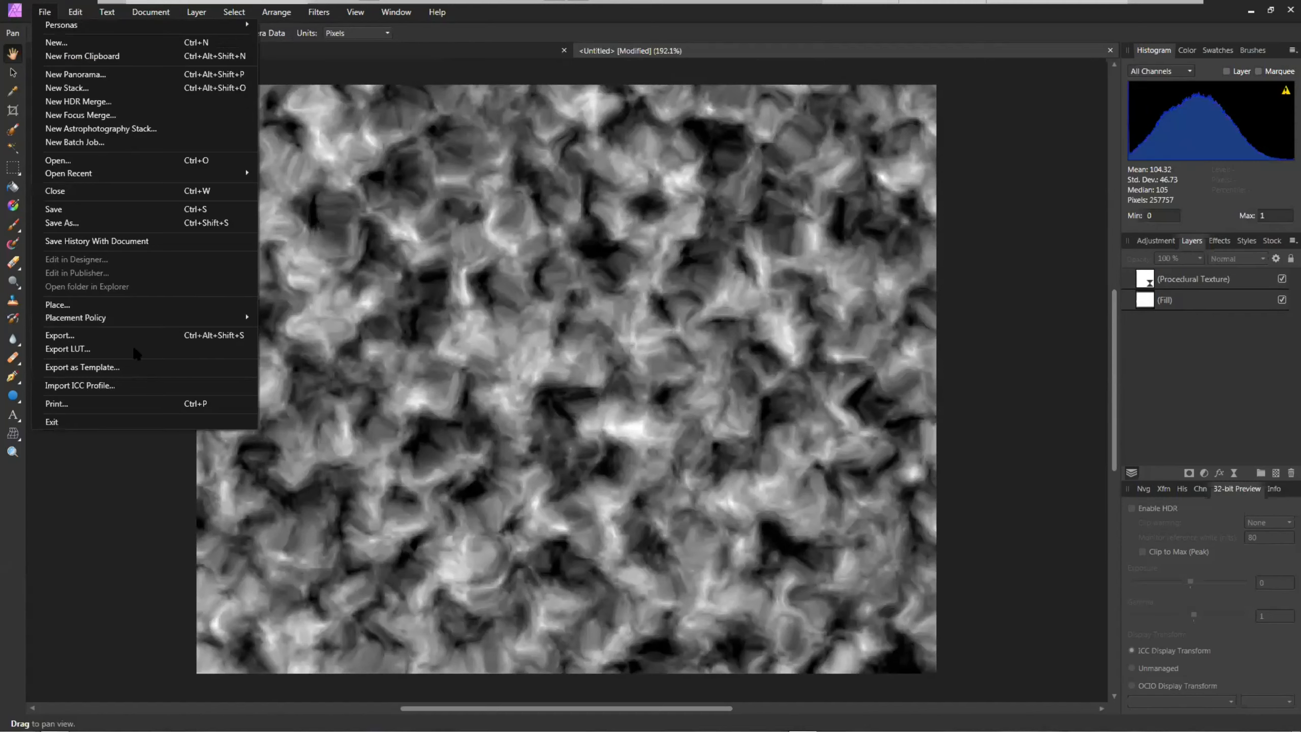
left_click(74, 334)
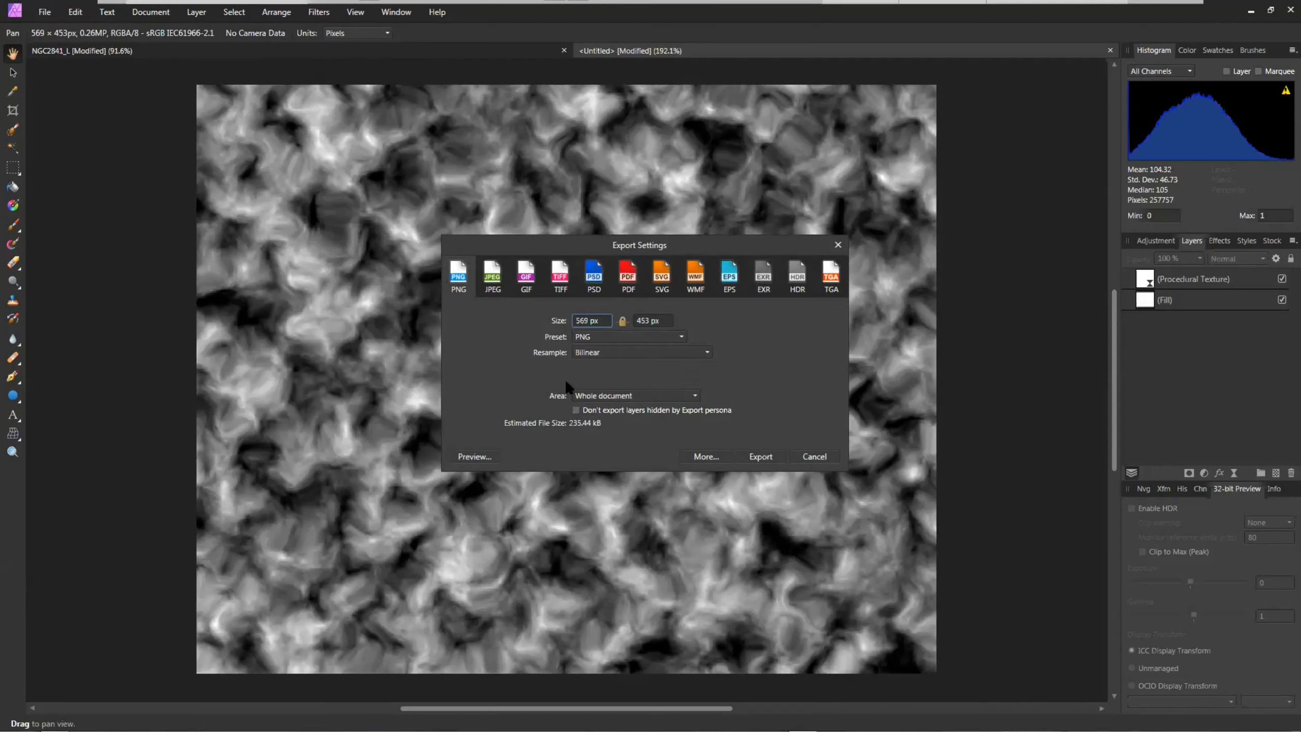
left_click(698, 457)
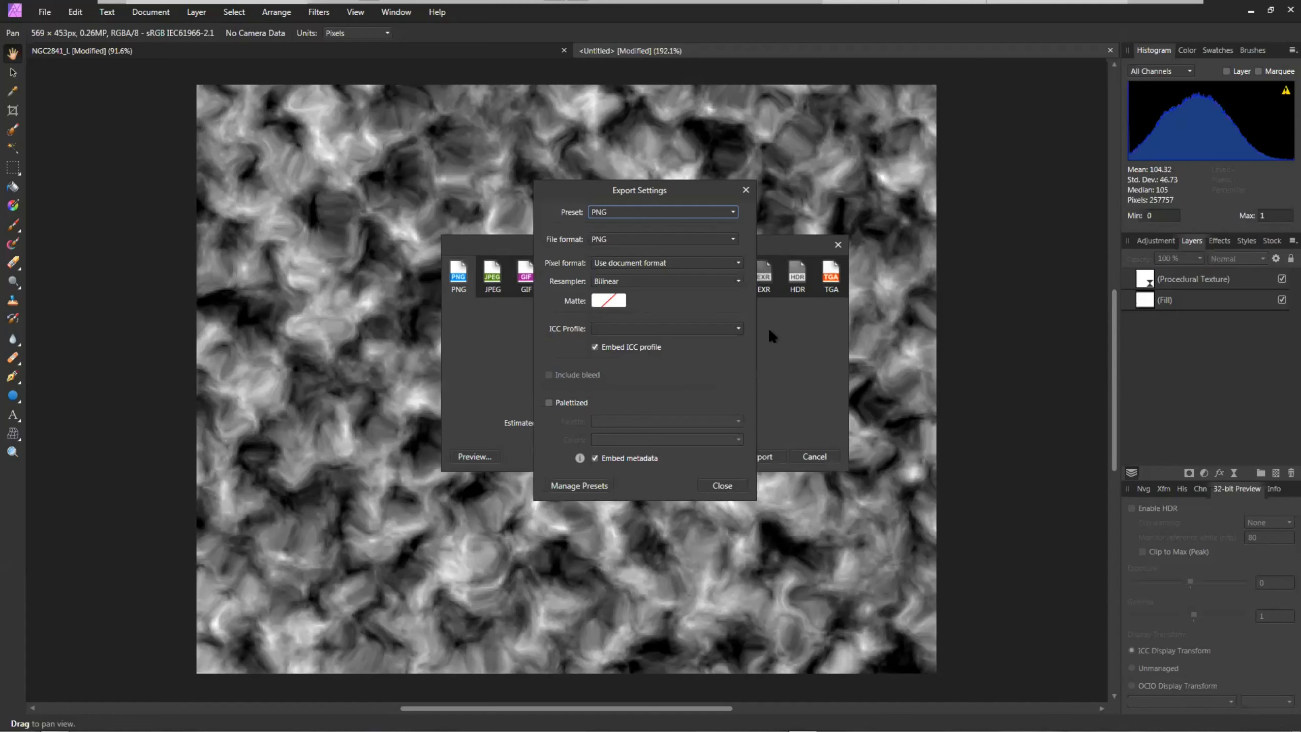
left_click(738, 327)
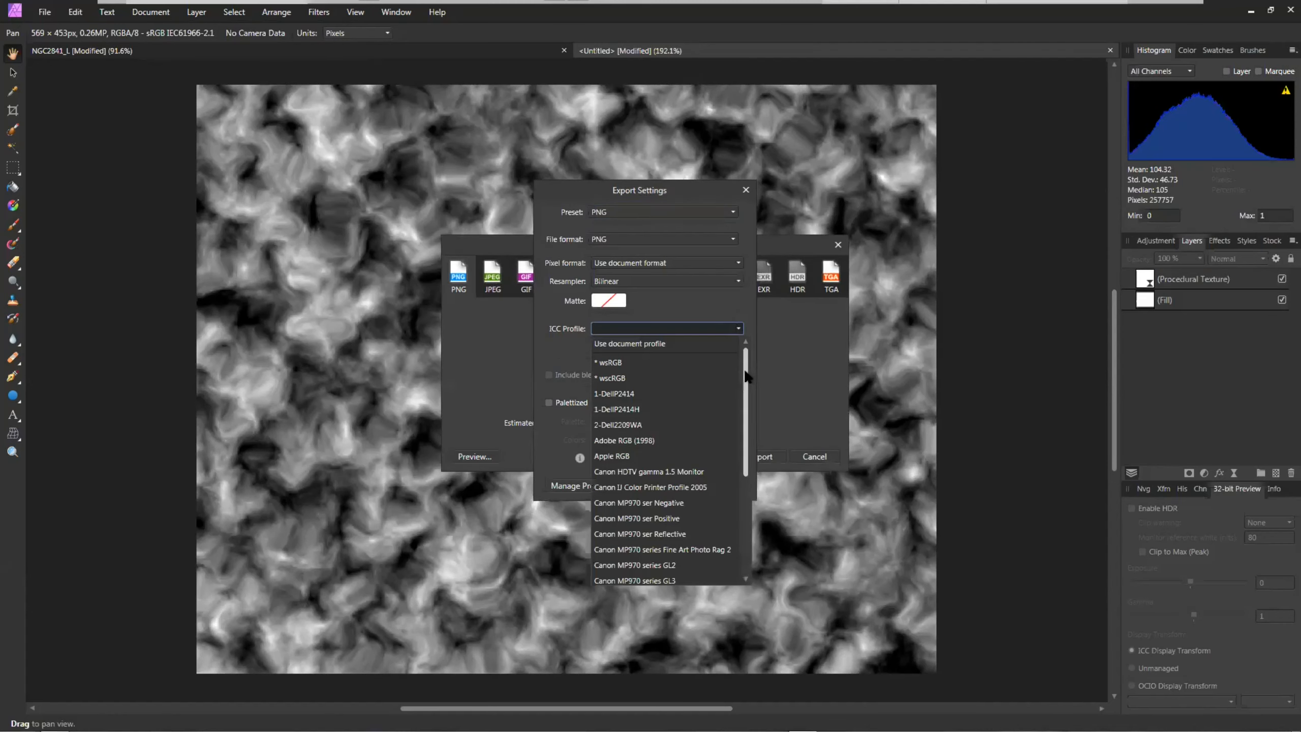
scroll(748, 502, "down", 3)
scroll(752, 507, "up", 4)
scroll(748, 399, "down", 4)
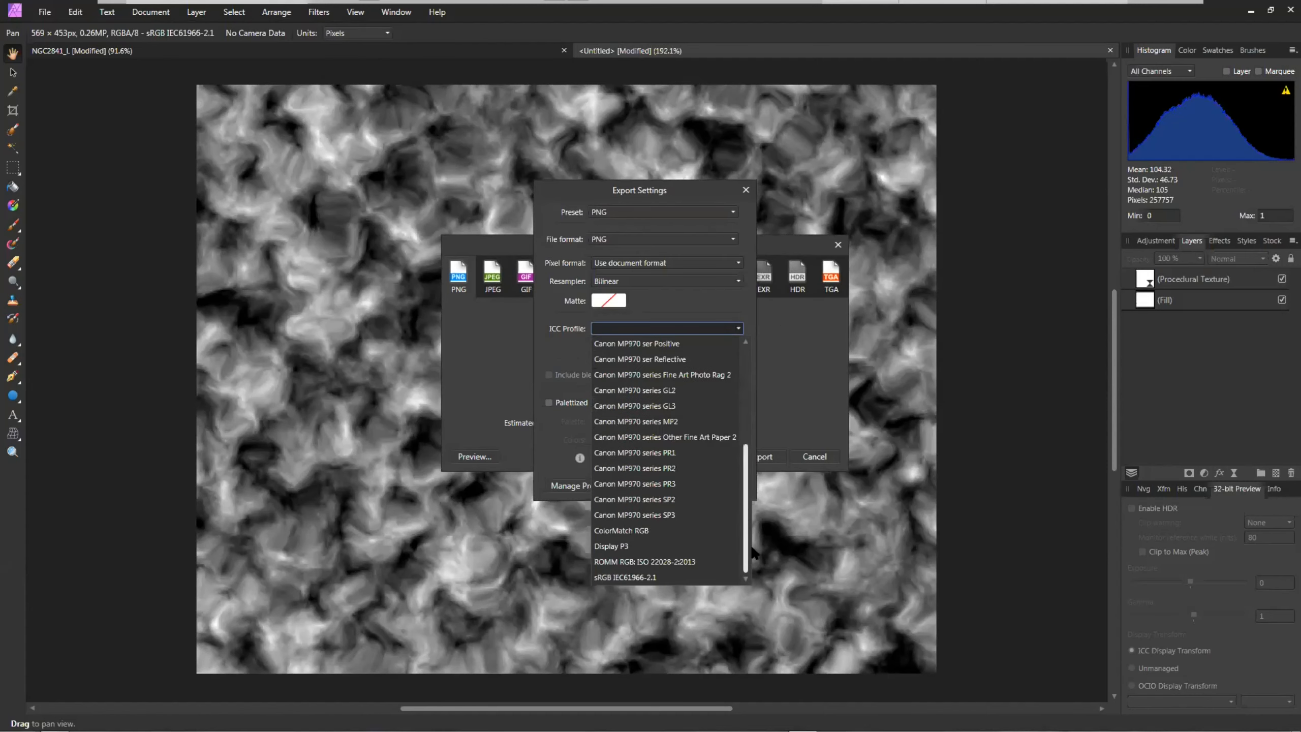
left_click(628, 579)
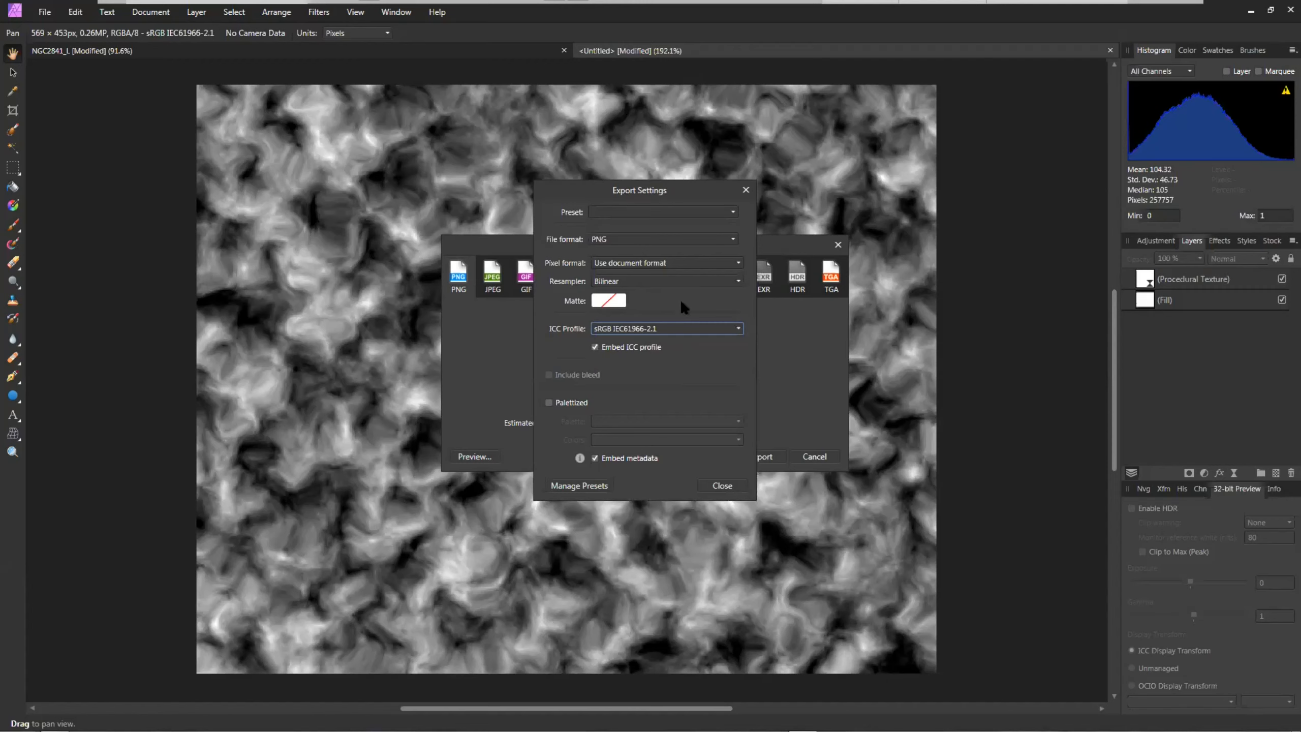
left_click(722, 486)
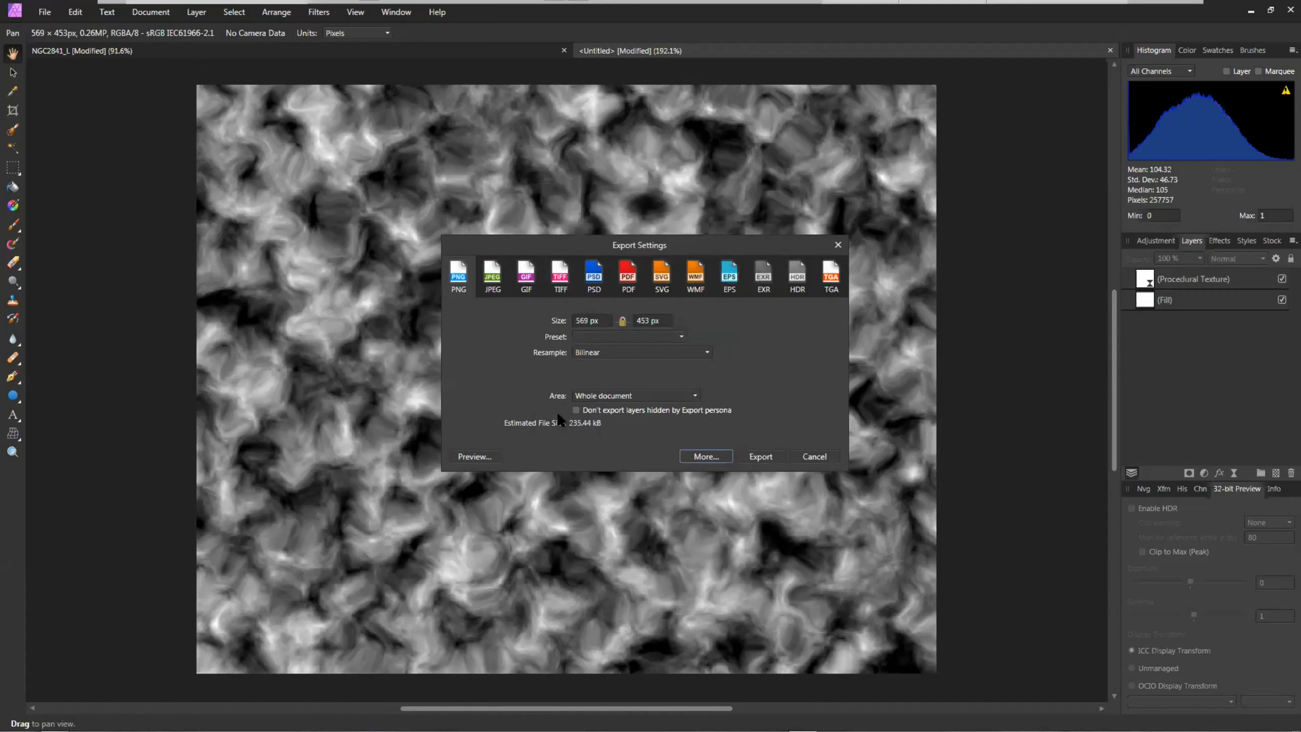
Preview the PNG export and check the save destination, leaving without saving a file.
left_click(481, 457)
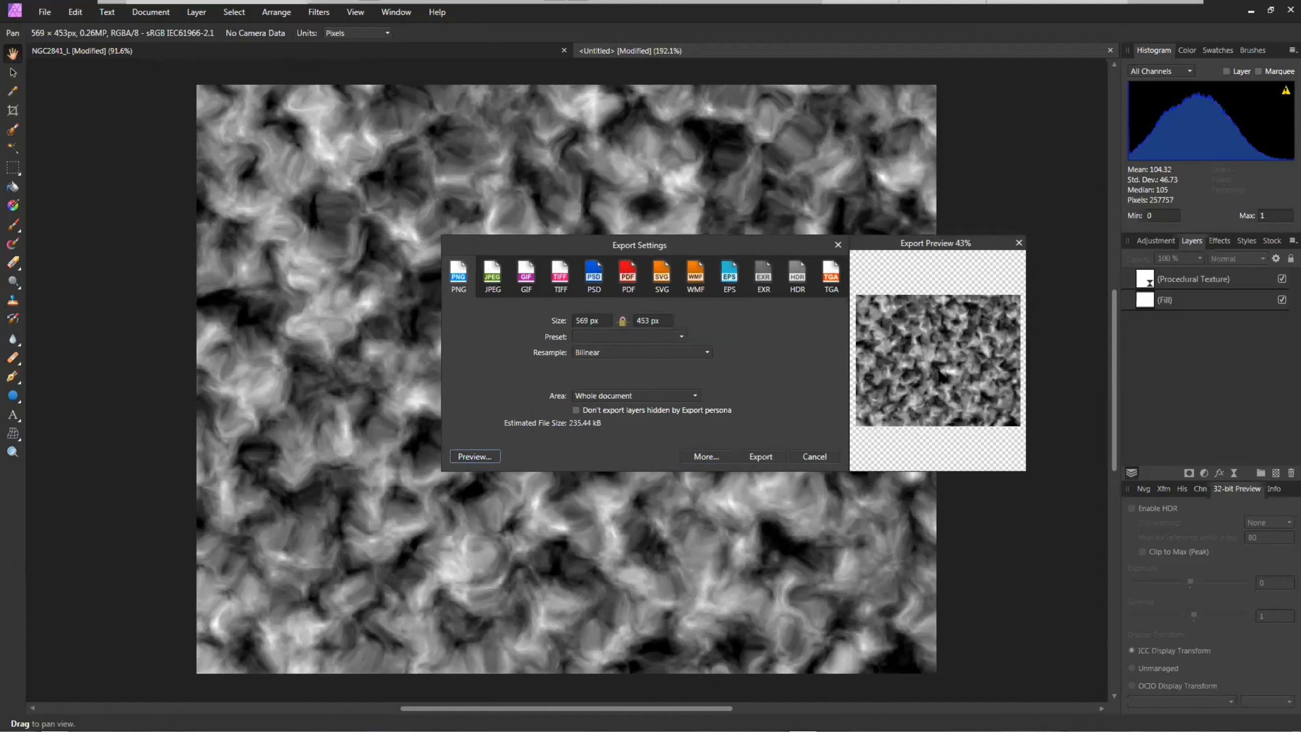
left_click(760, 457)
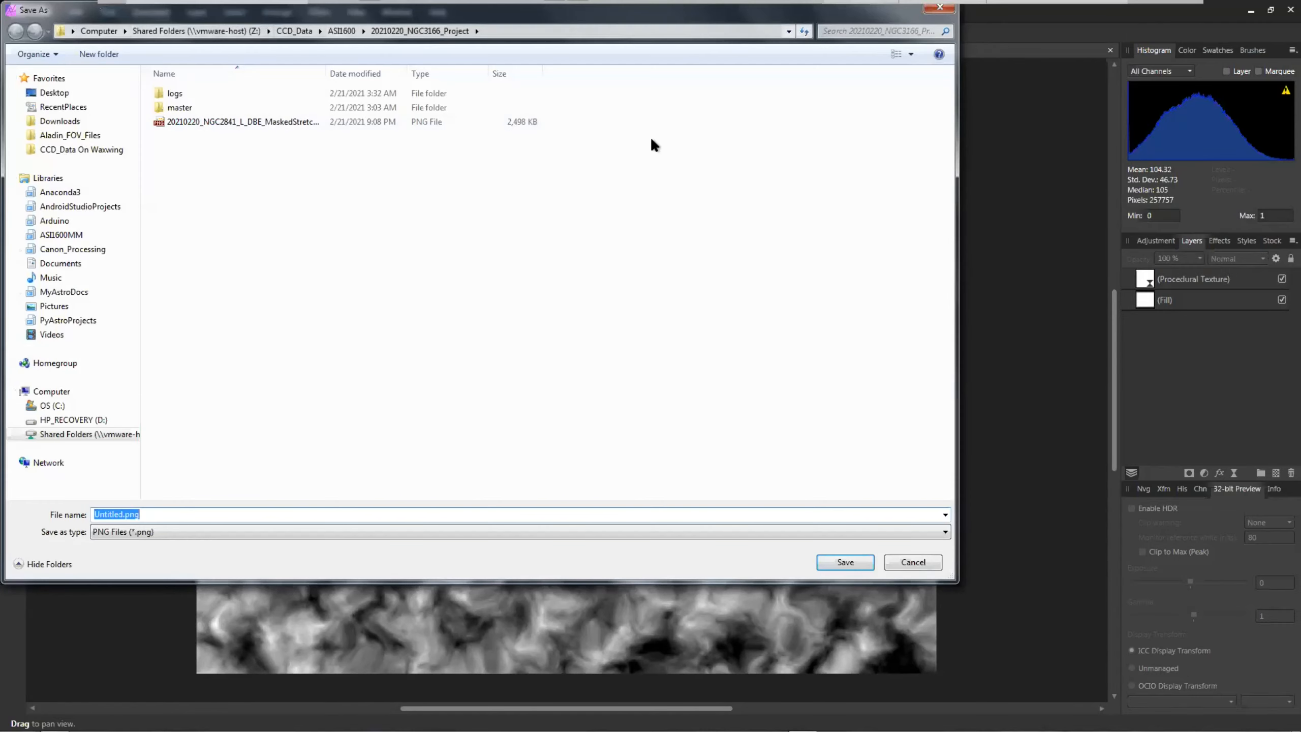
left_click(940, 7)
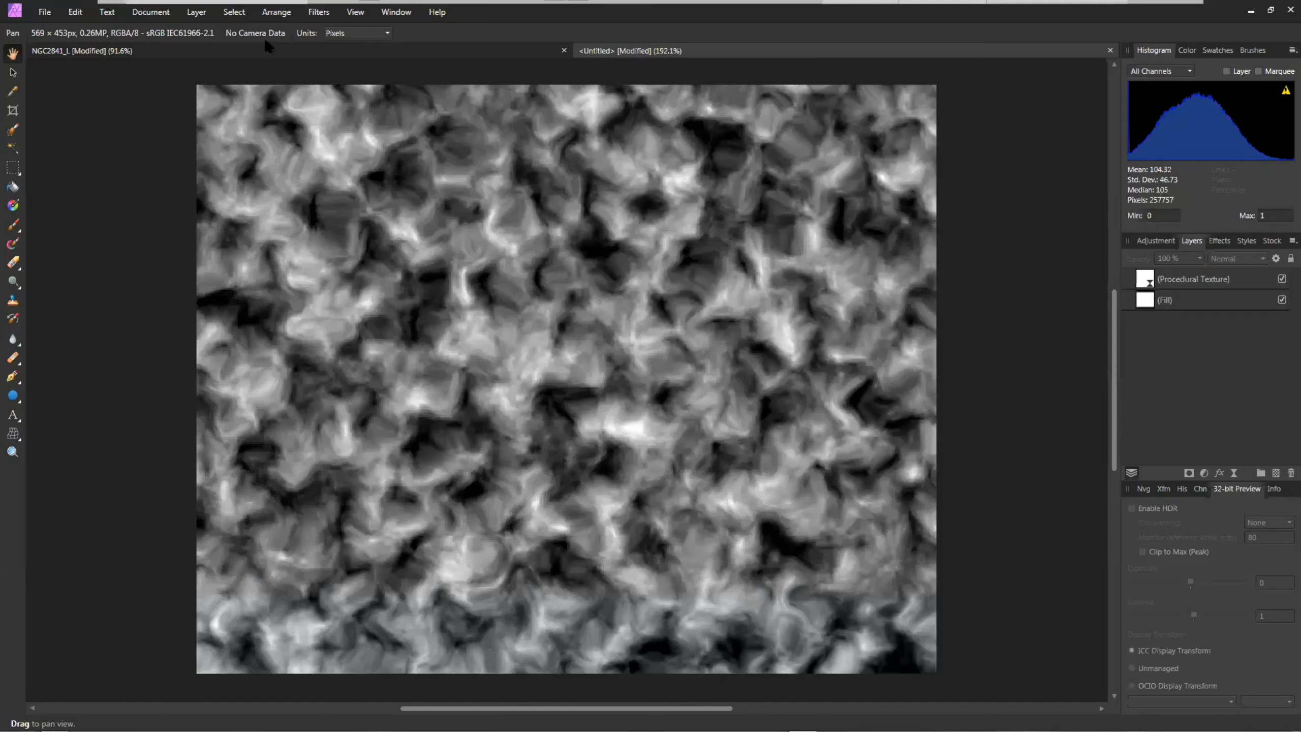
Review the plugin search folders and detected plugins in the Photoshop Plugins preferences.
left_click(43, 13)
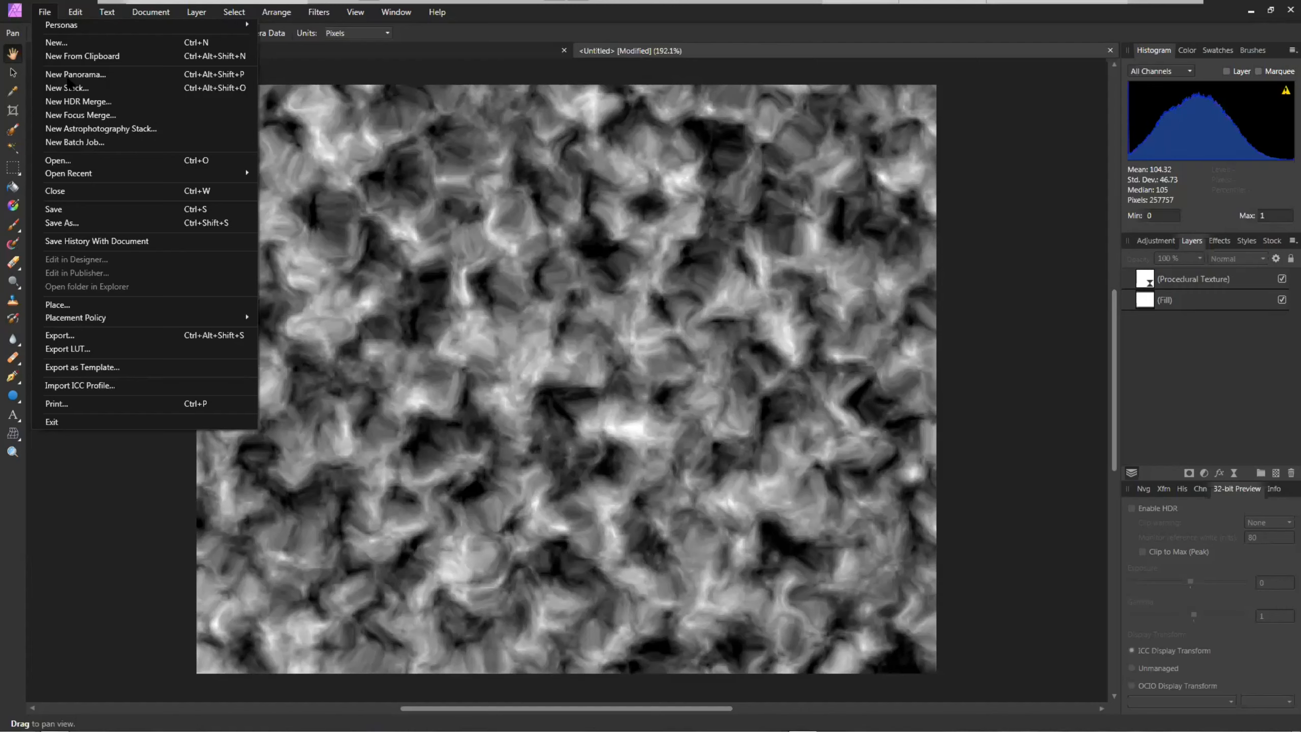
left_click(275, 13)
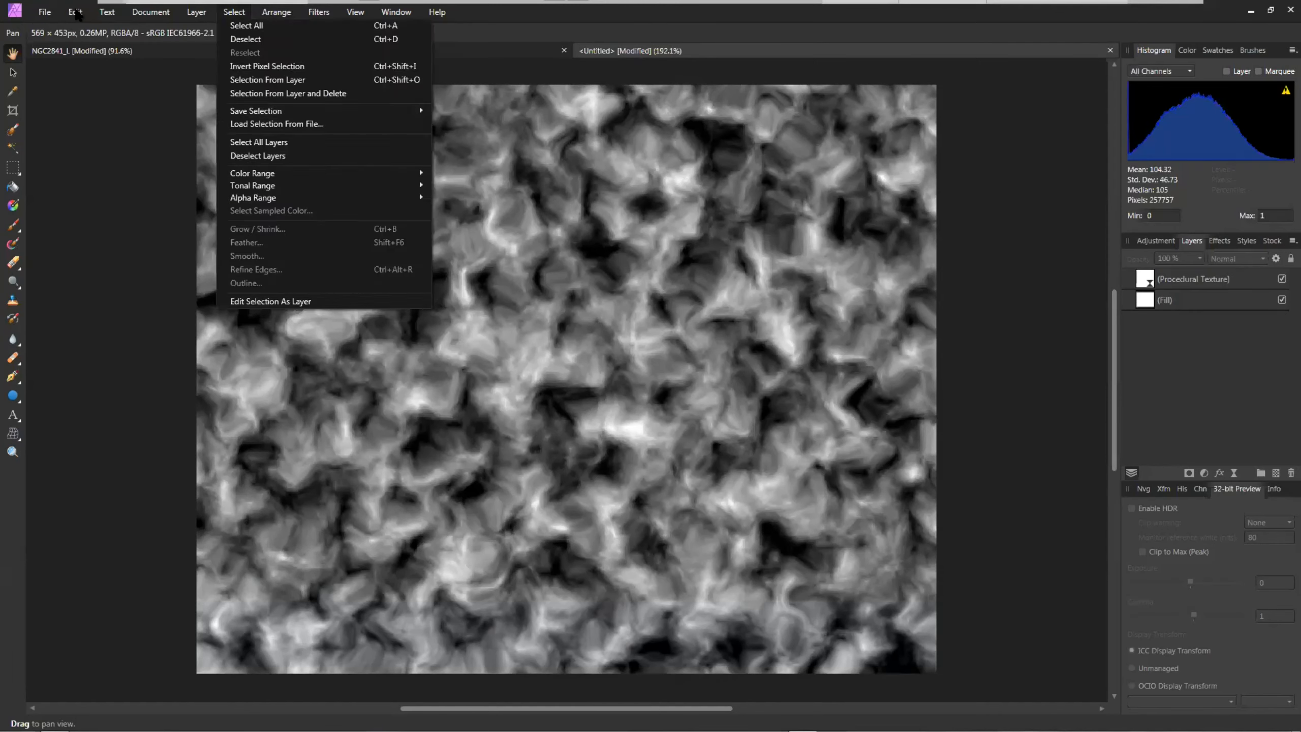
mouse_move(75, 13)
left_click(117, 293)
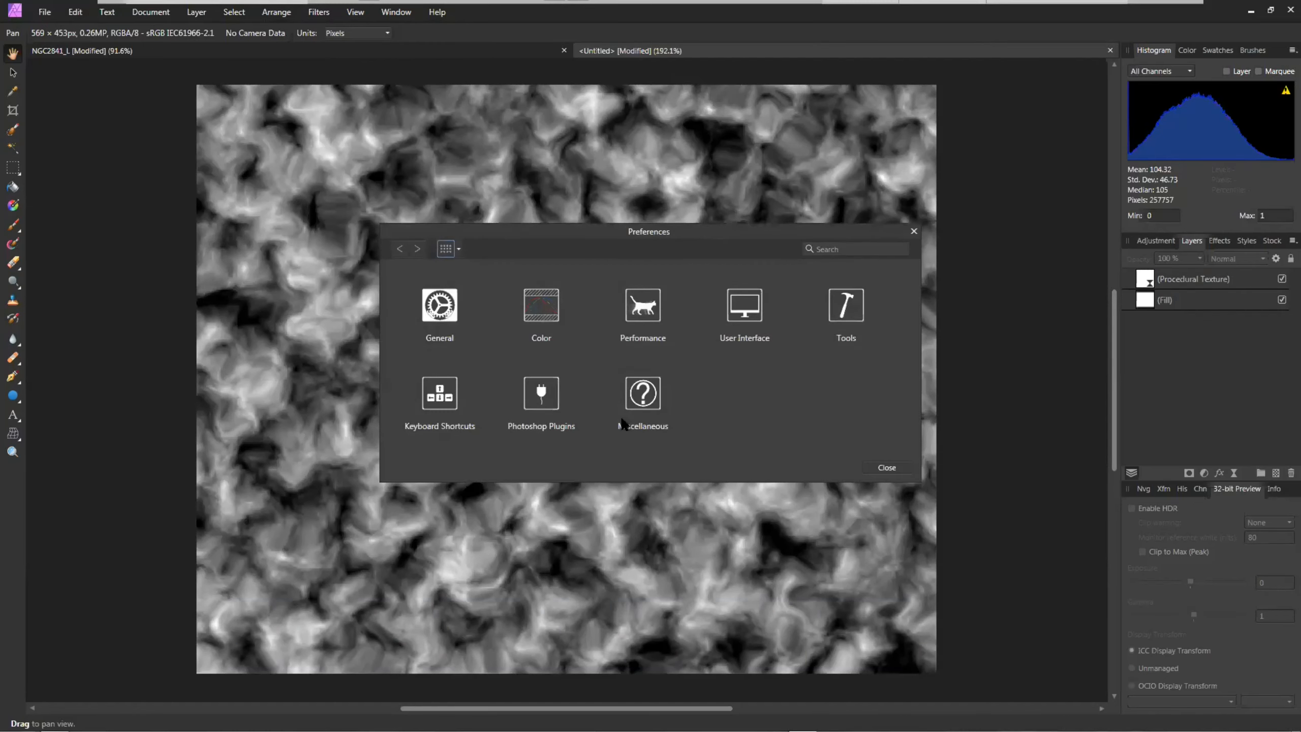
left_click(519, 399)
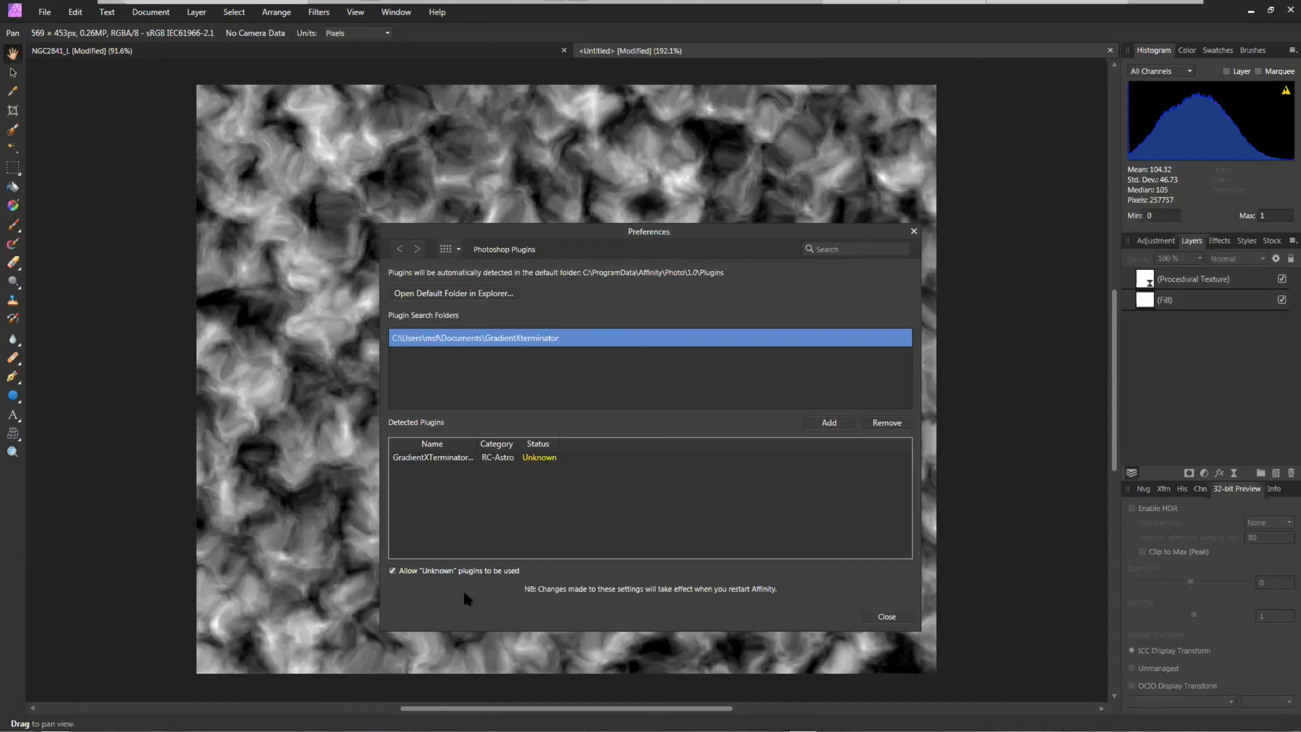
left_click(914, 233)
scroll(525, 428, "up", 2)
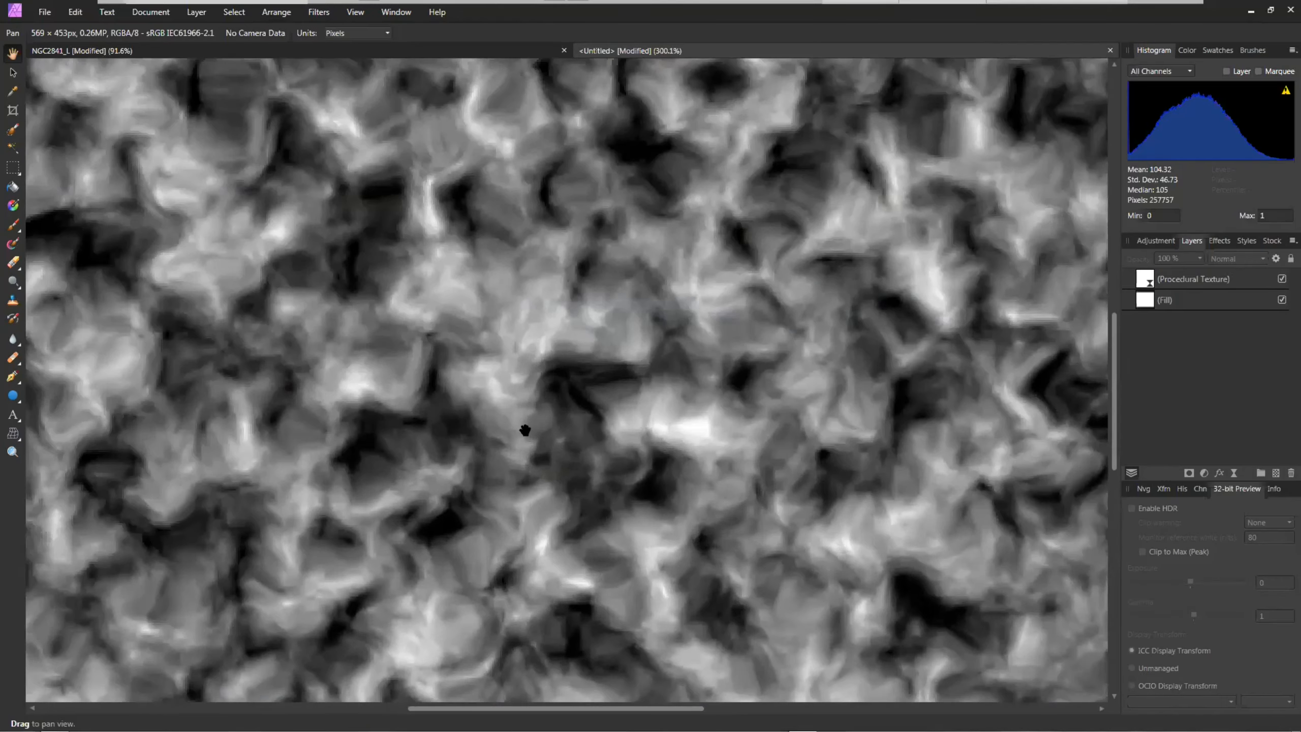
scroll(525, 429, "down", 1)
scroll(525, 433, "down", 1)
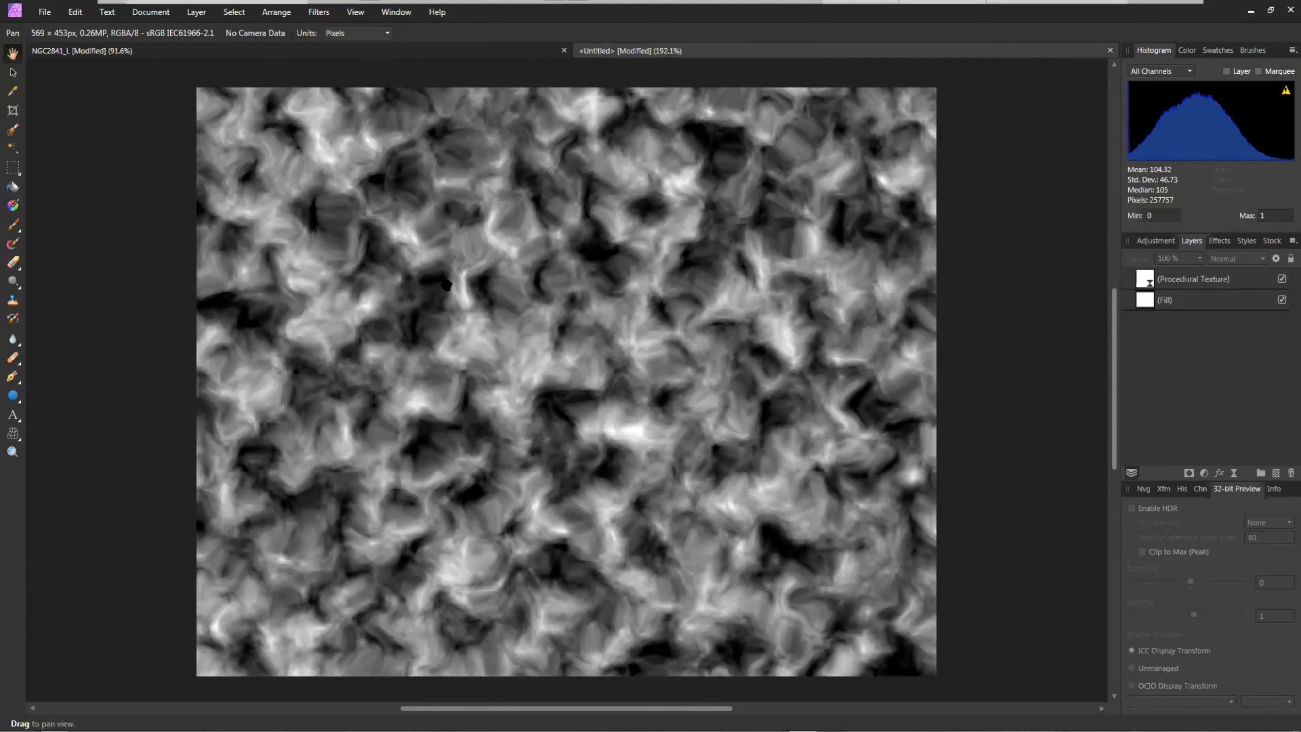
scroll(544, 350, "down", 2)
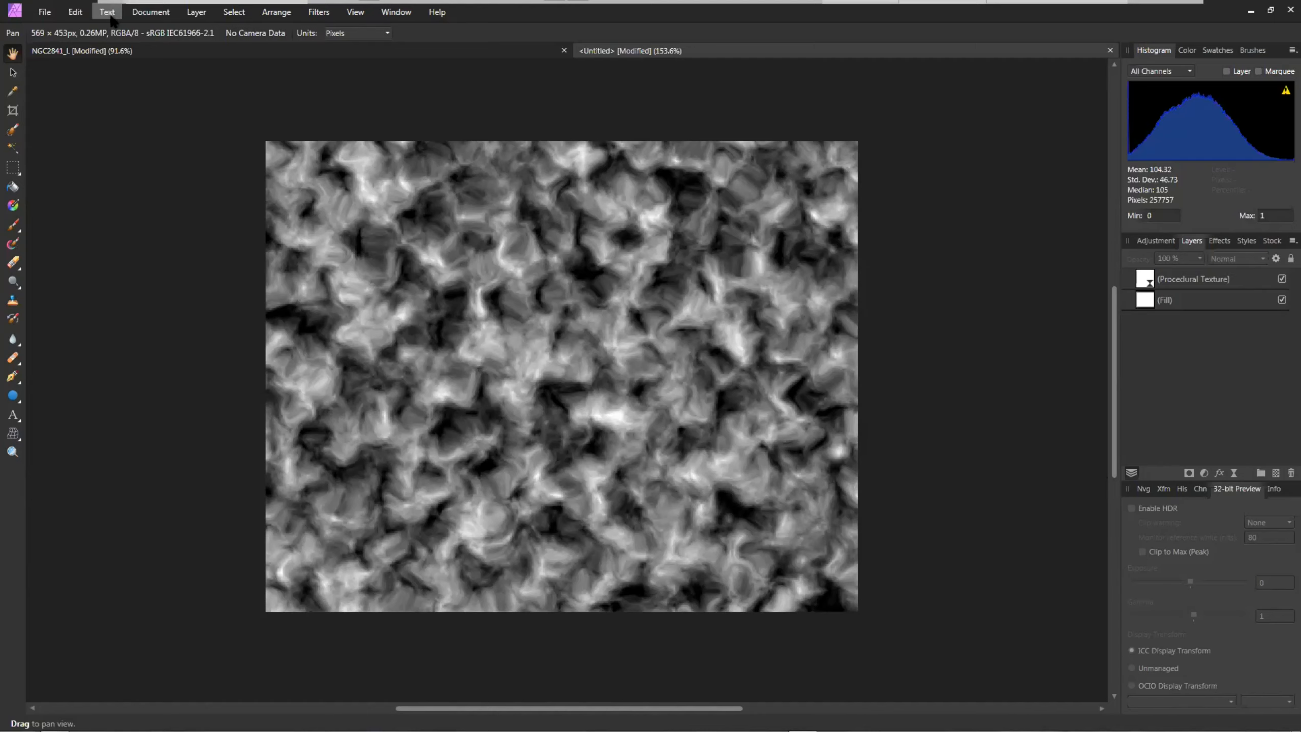
Examine the Performance preferences, including the available Retina Rendering options, keeping Automatic (Best).
left_click(74, 12)
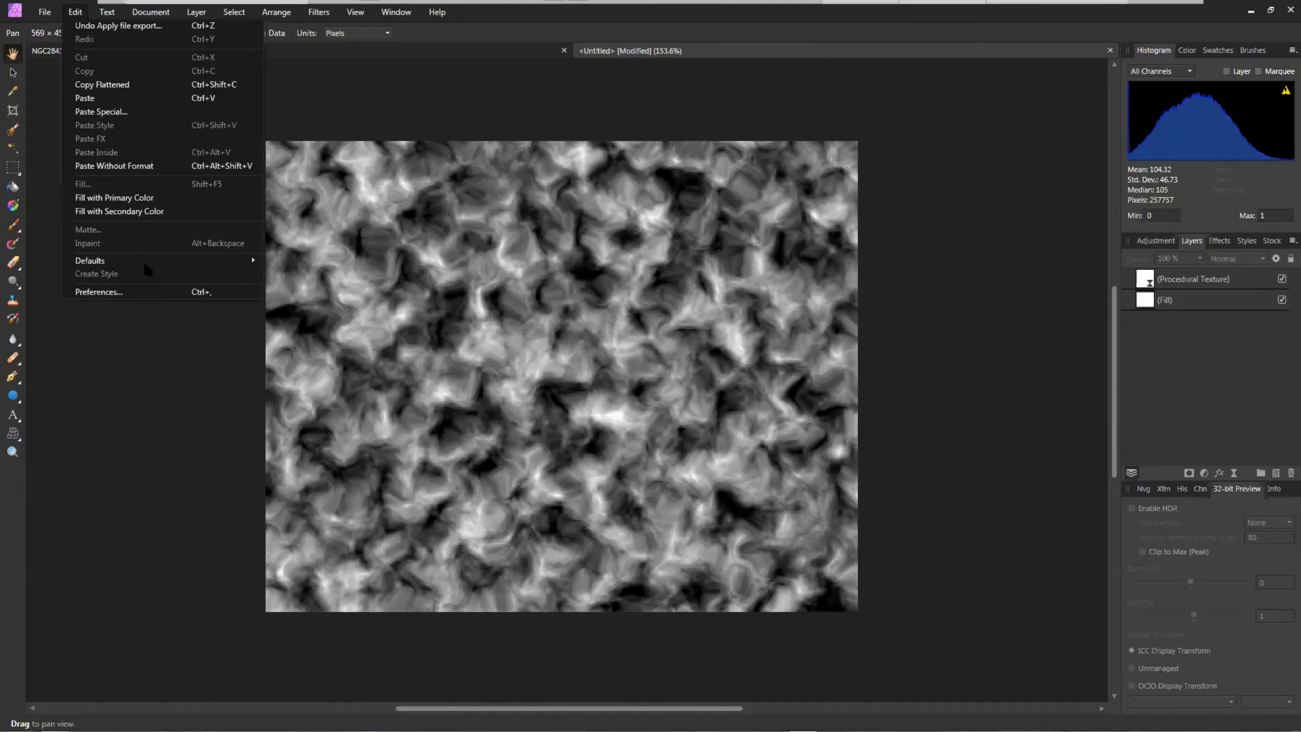
left_click(149, 290)
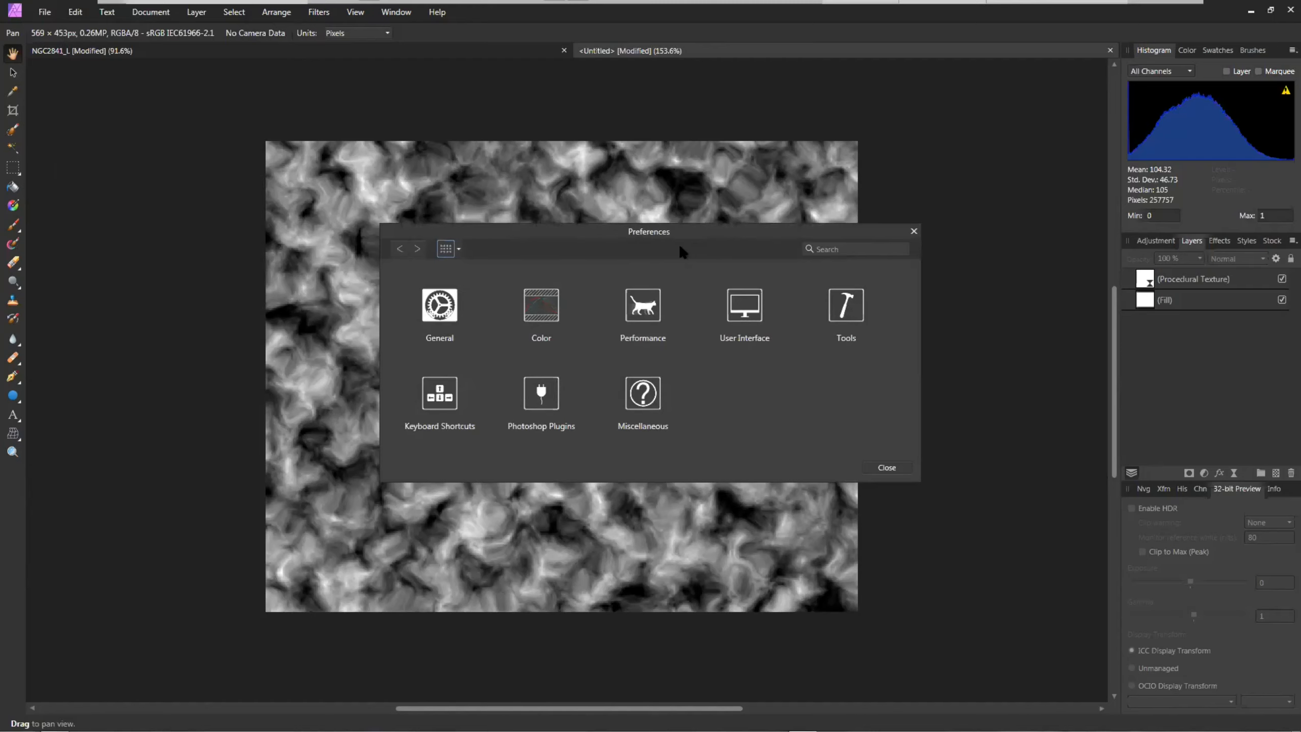
left_click_drag(681, 251, 673, 181)
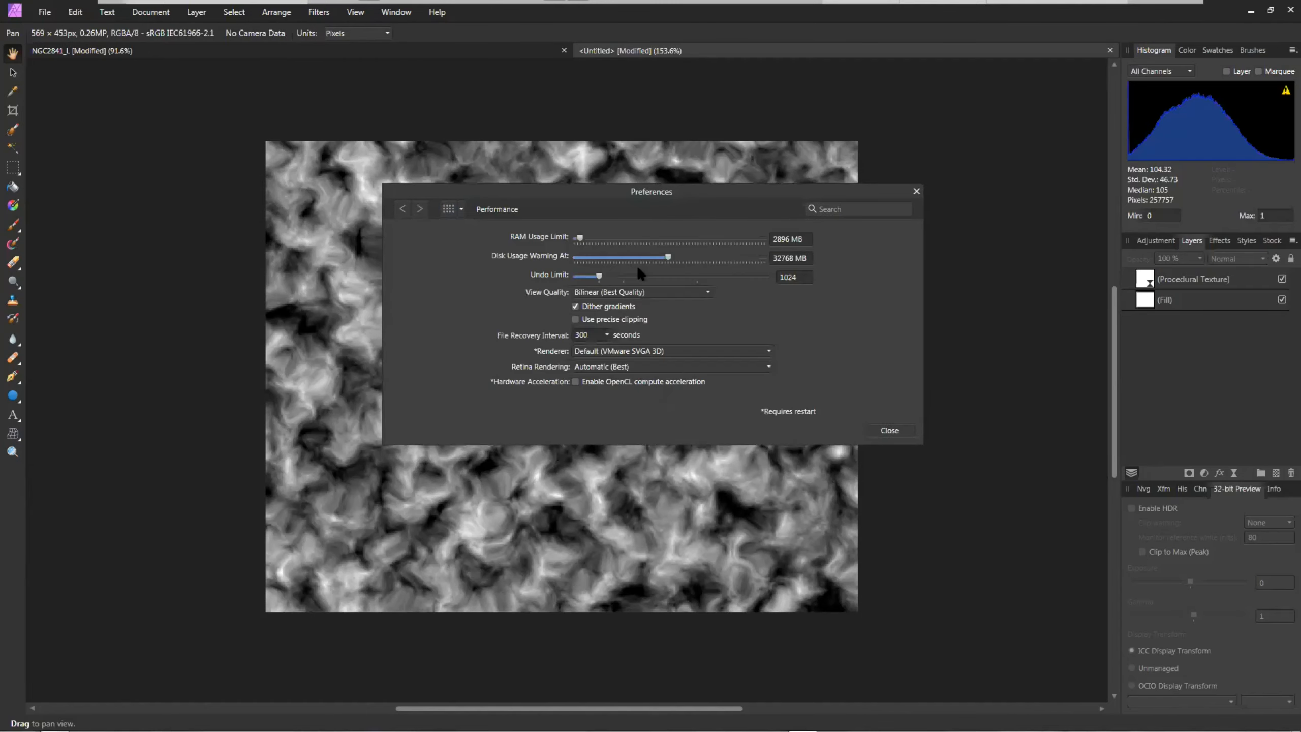
left_click(665, 369)
left_click(663, 369)
left_click(664, 369)
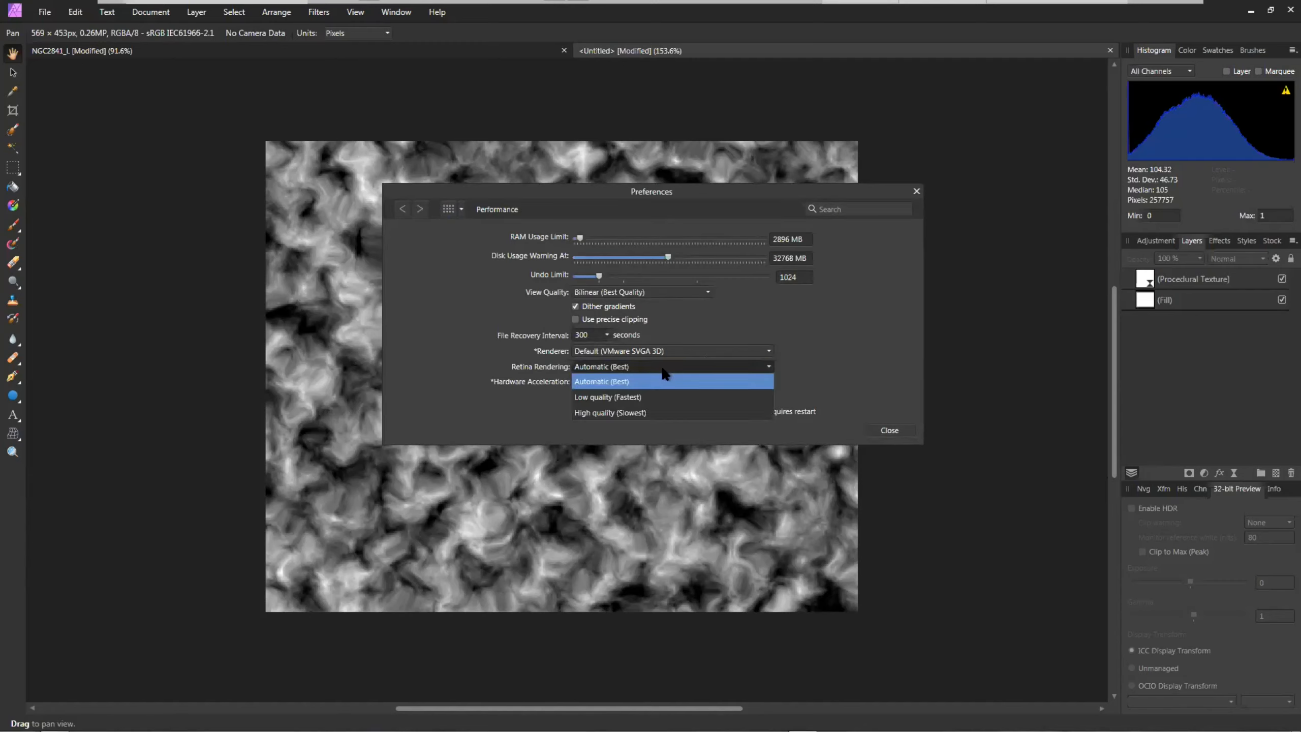
left_click(663, 370)
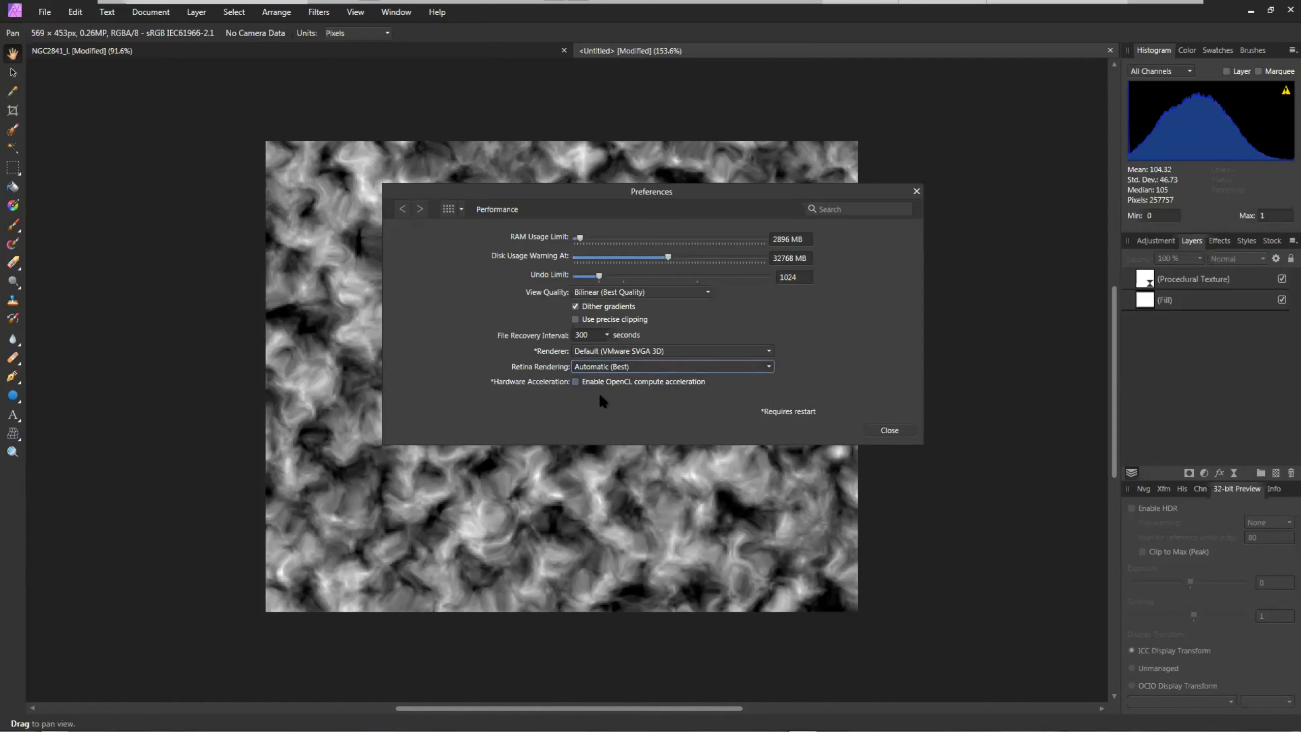
Try to enable OpenCL compute acceleration, decline further information and close the preferences.
left_click(575, 382)
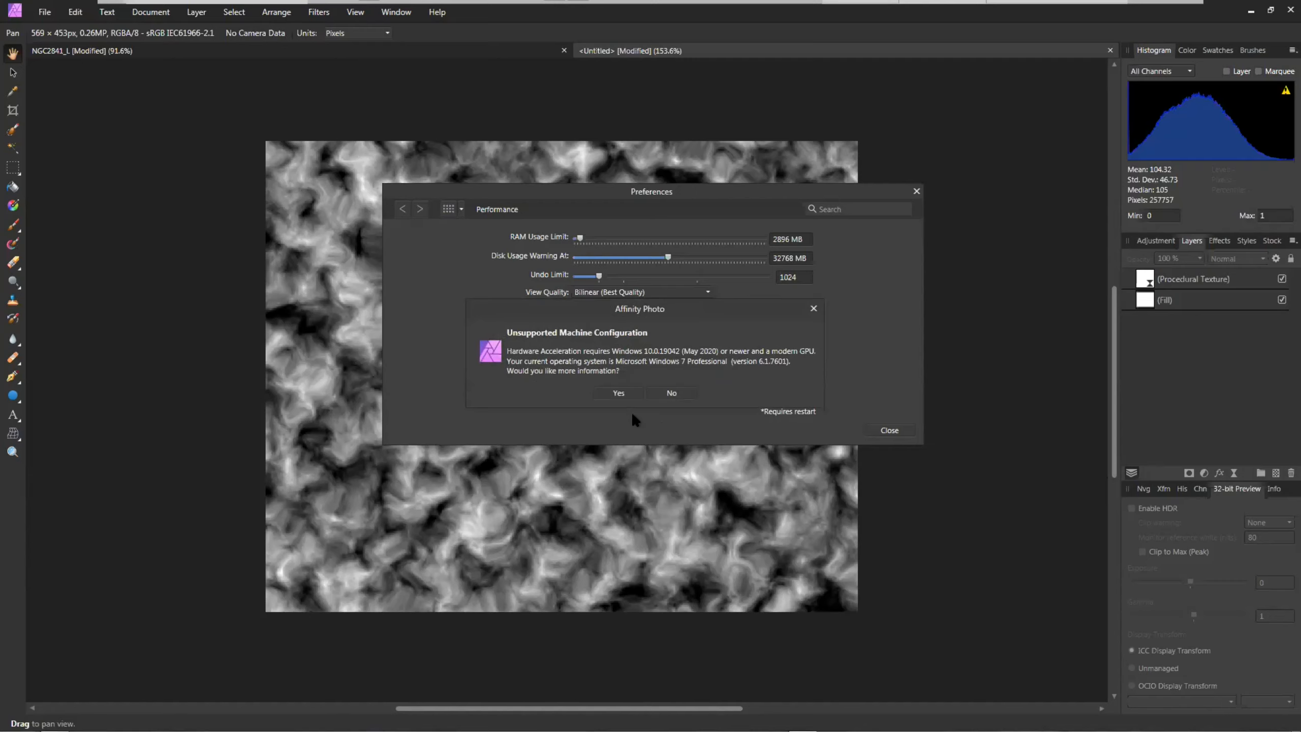
left_click(661, 393)
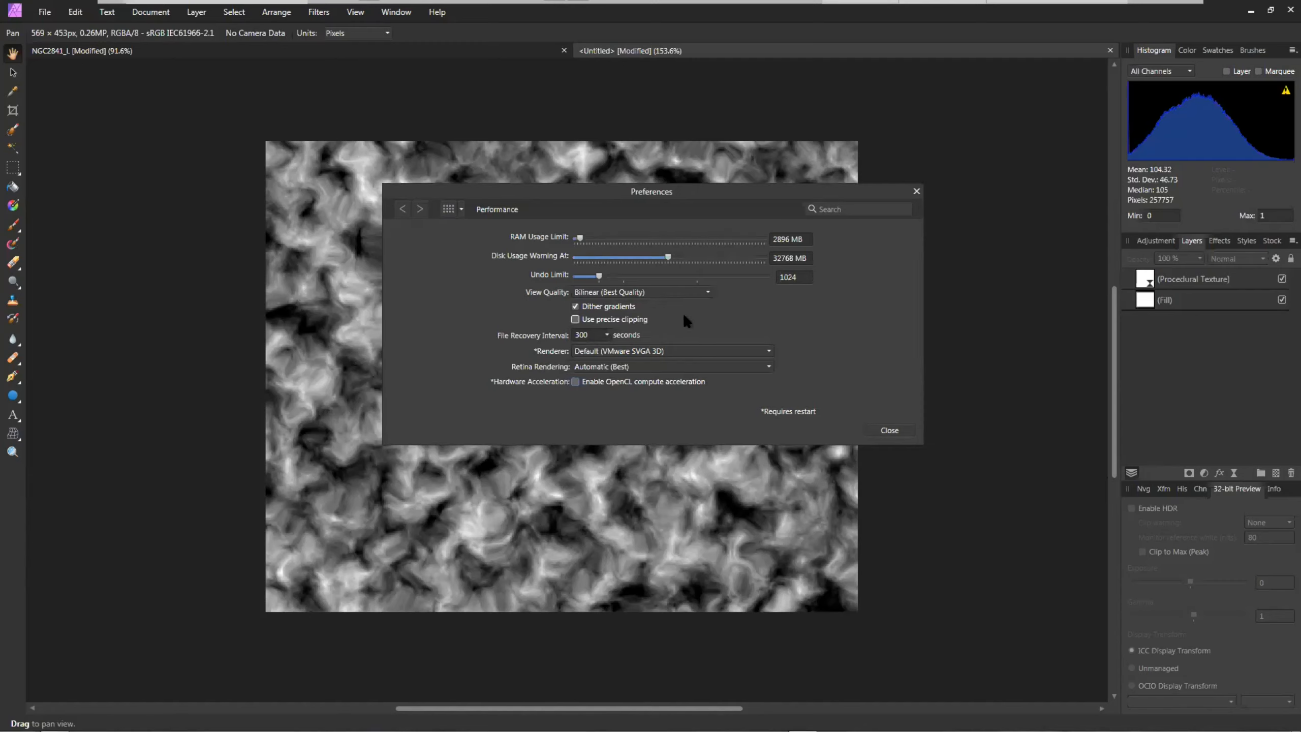
left_click_drag(649, 189, 559, 150)
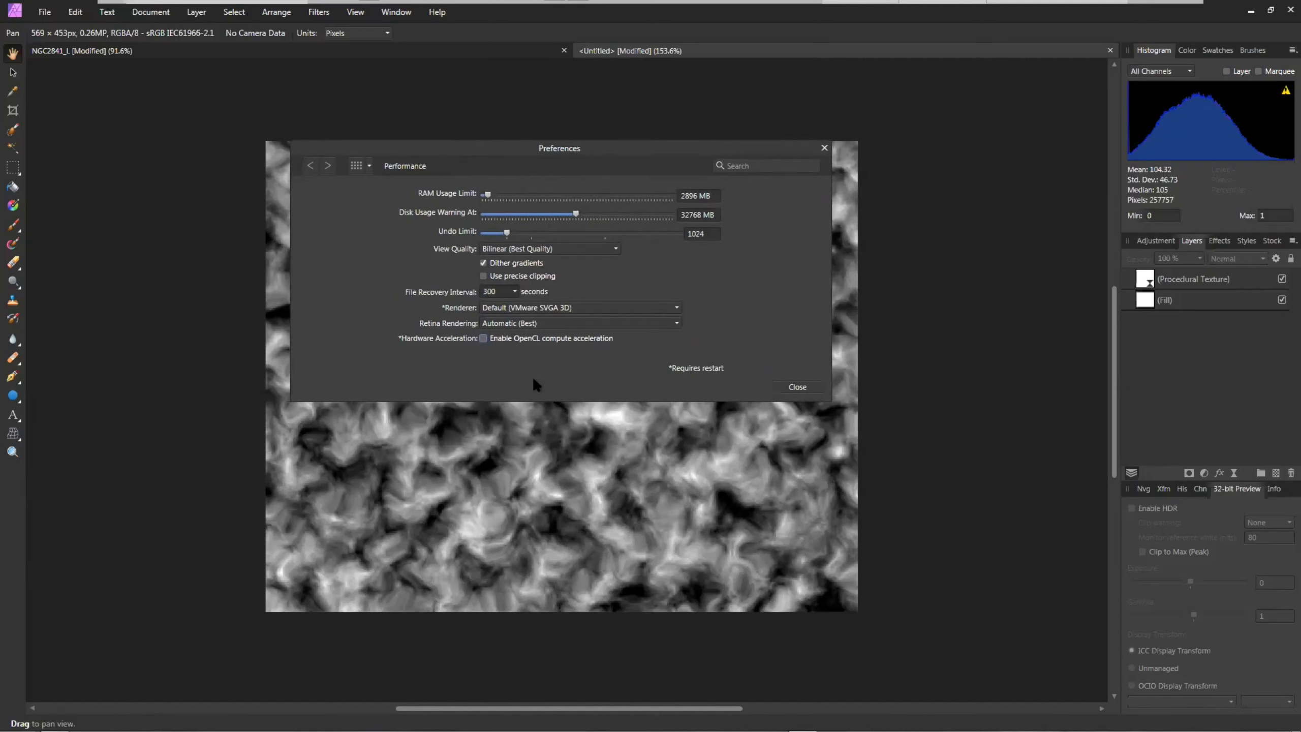
left_click(797, 387)
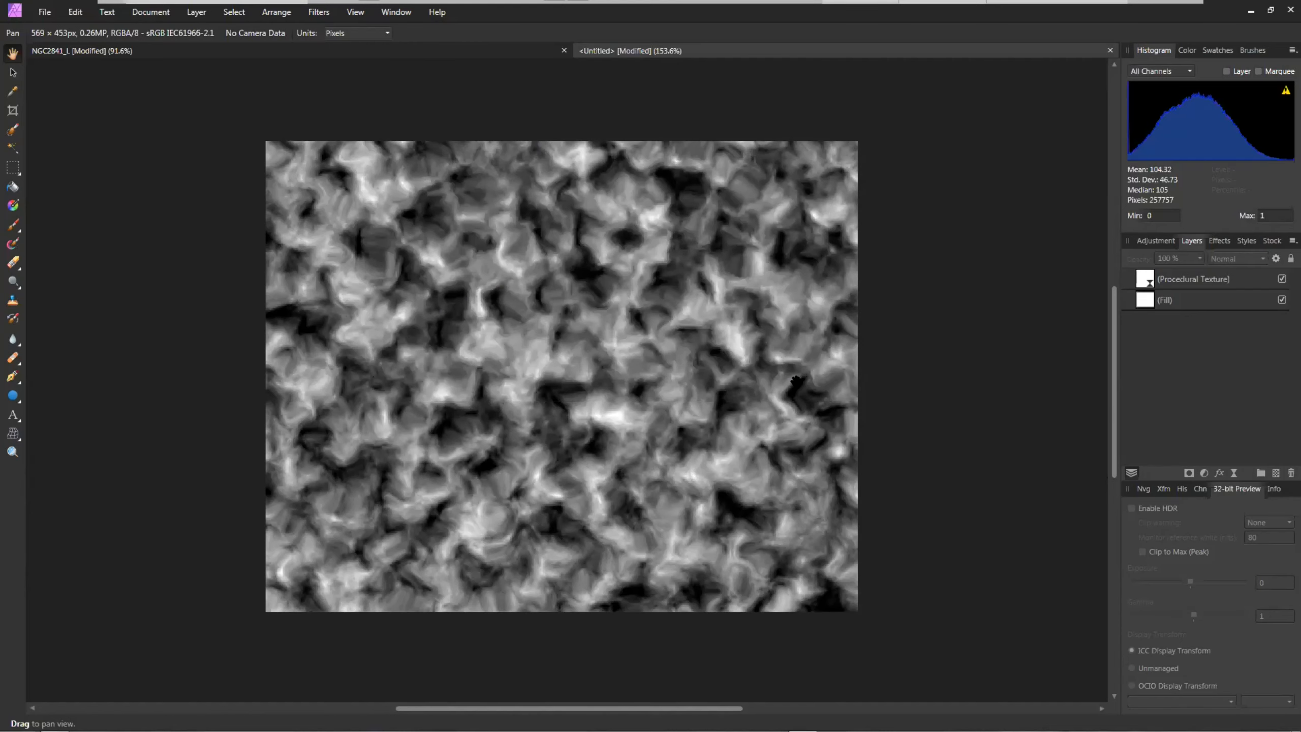
Reopen the Performance preferences and retry enabling OpenCL compute acceleration, dismissing the resulting message.
left_click(75, 12)
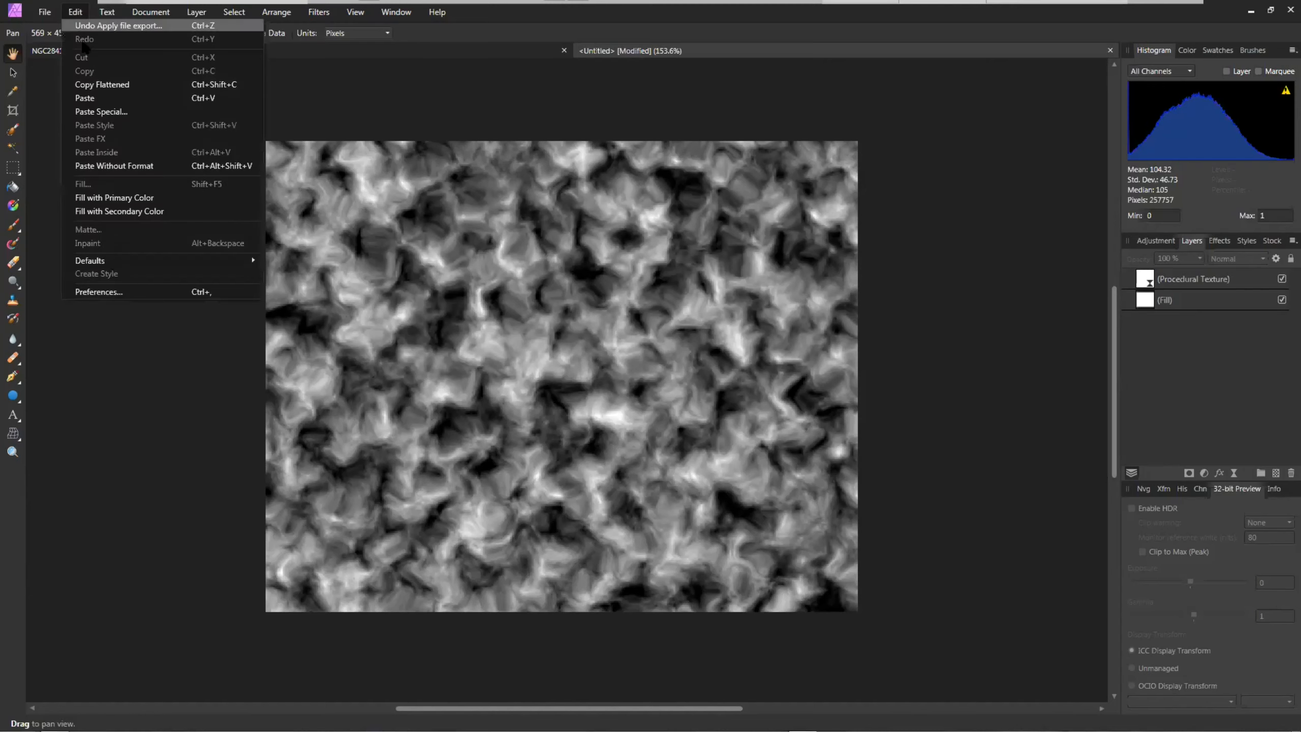
left_click(112, 291)
left_click(644, 314)
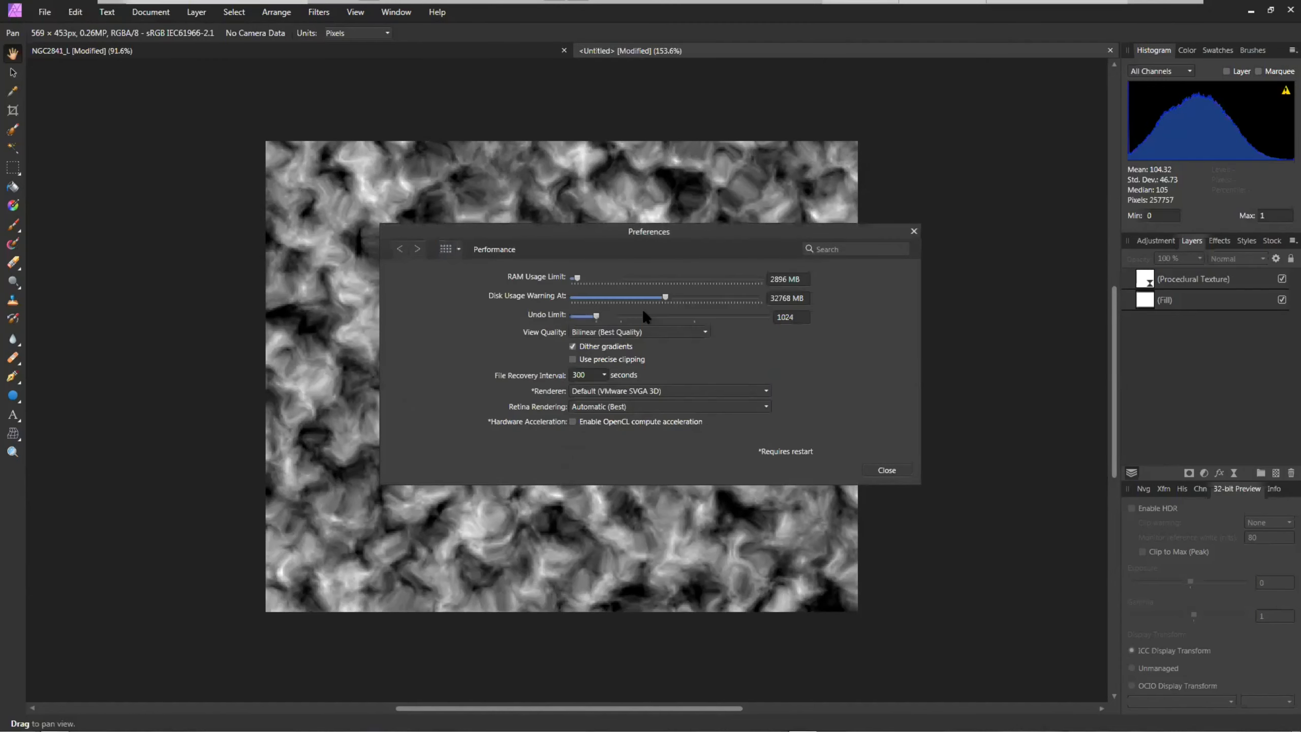
left_click(572, 421)
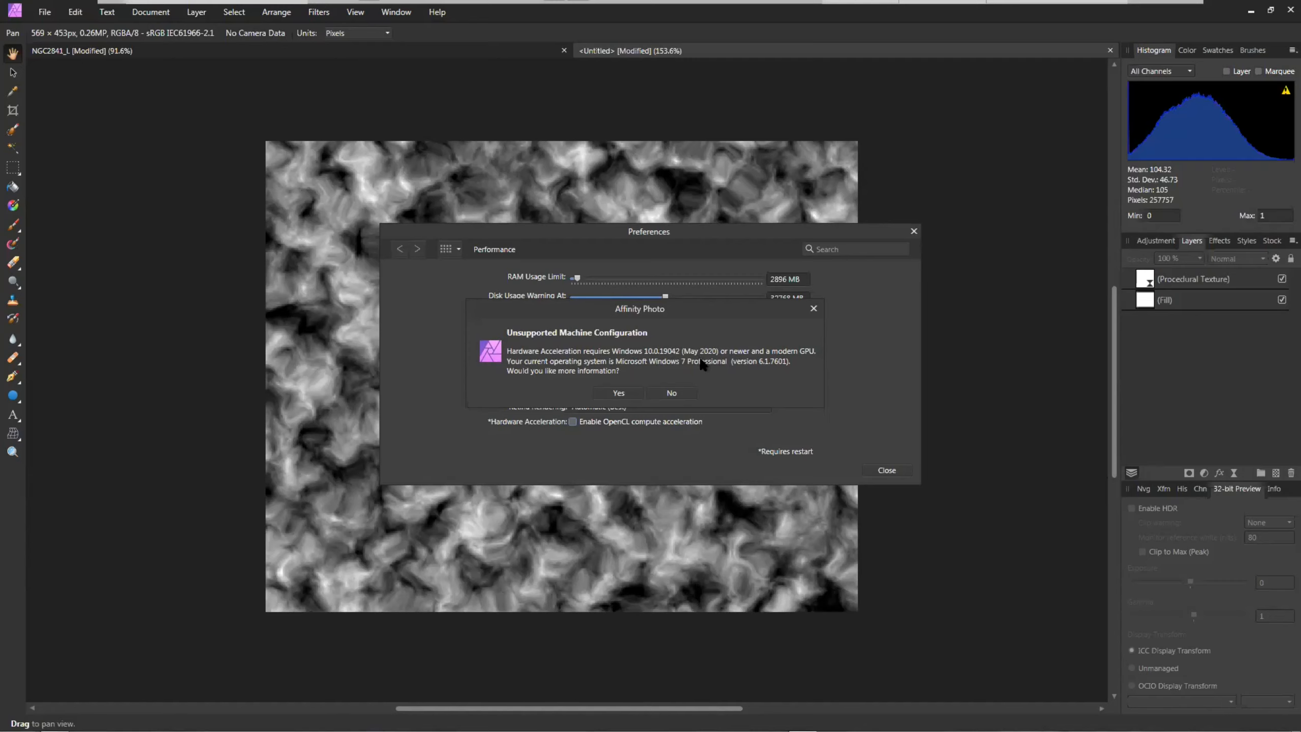
left_click(814, 309)
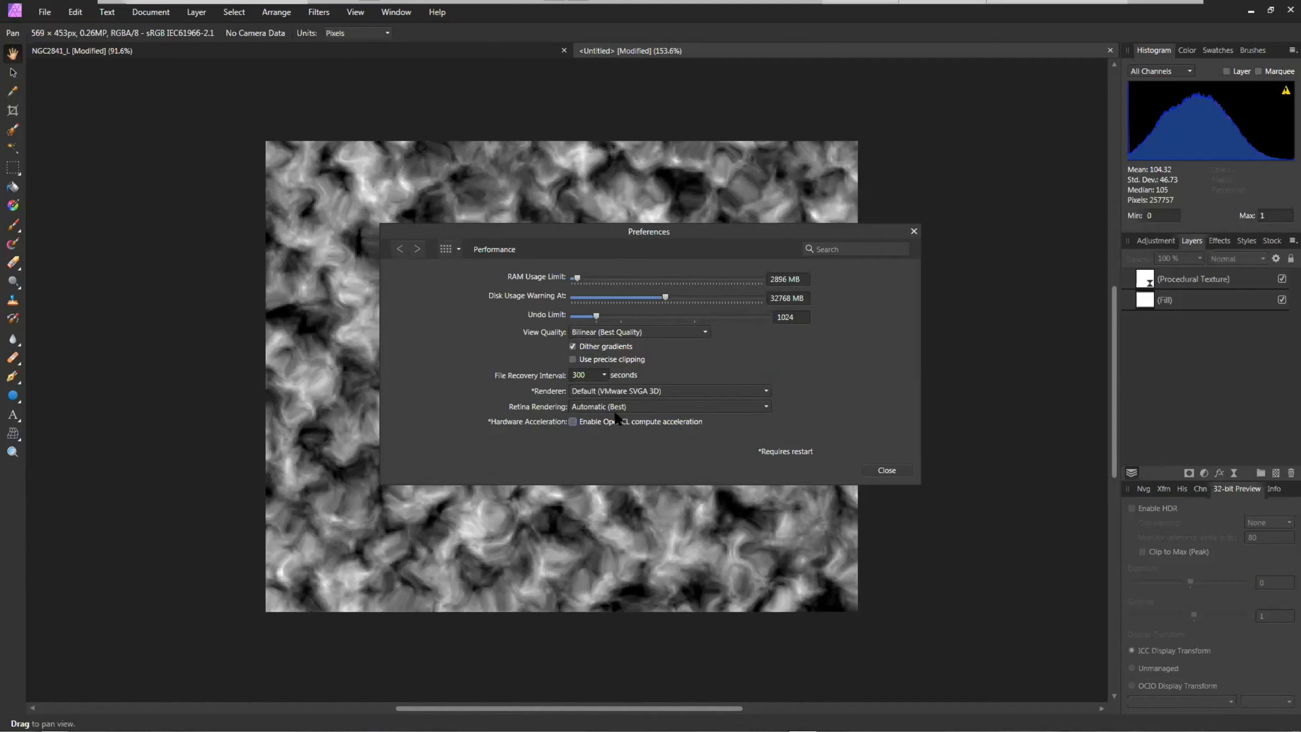
Check the available Renderer choices in the Performance preferences and close them with the default renderer kept.
left_click(633, 392)
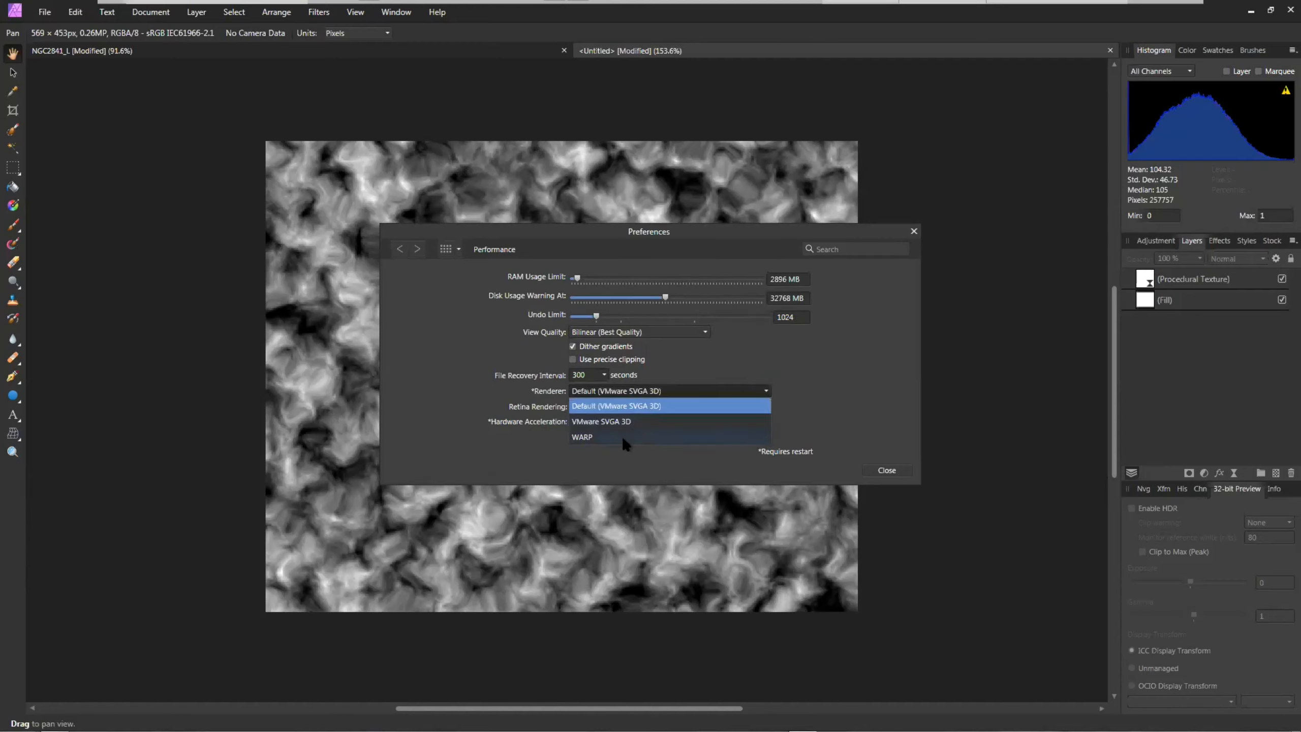
left_click(763, 354)
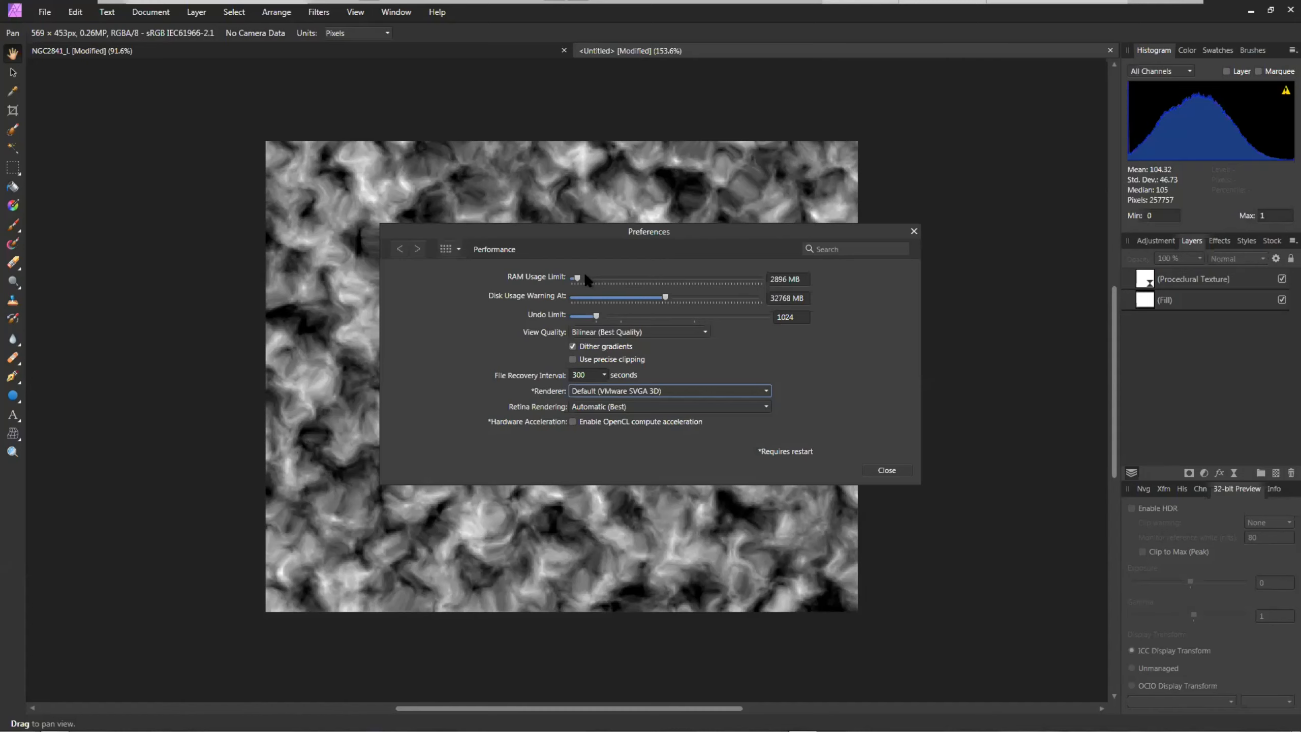
left_click(888, 470)
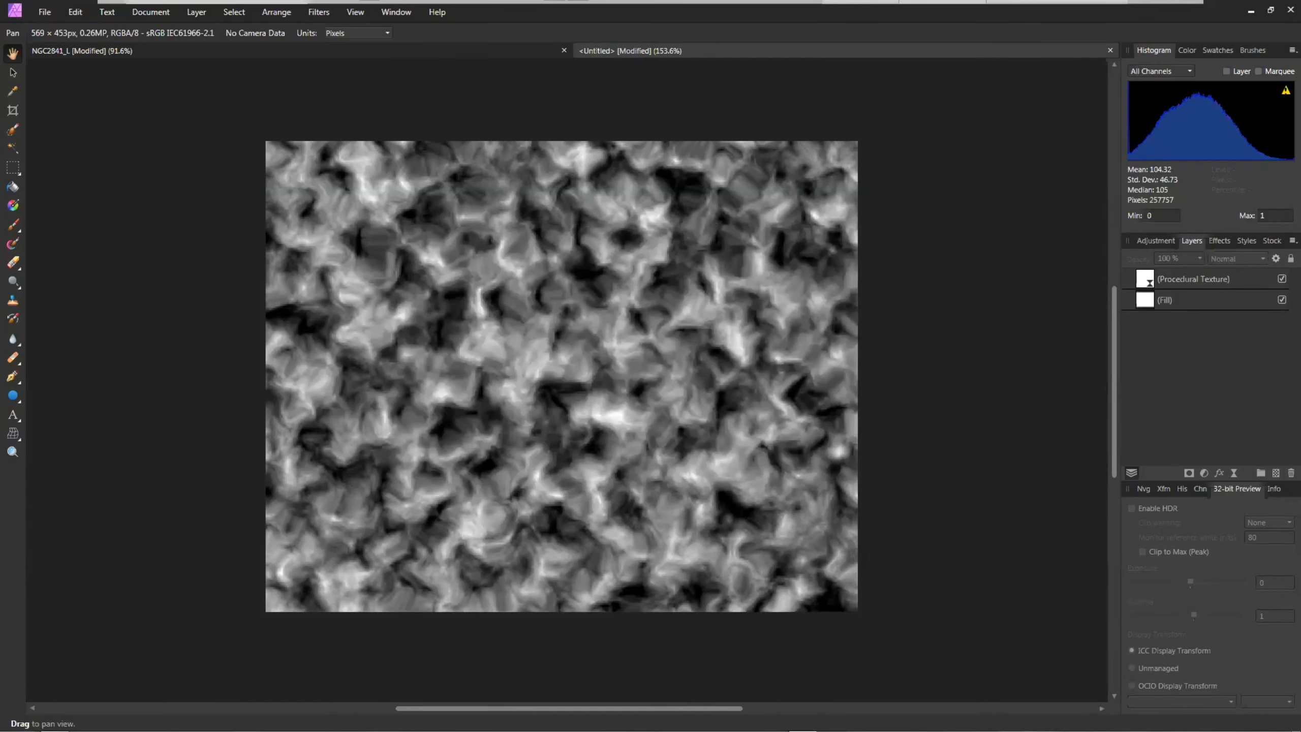